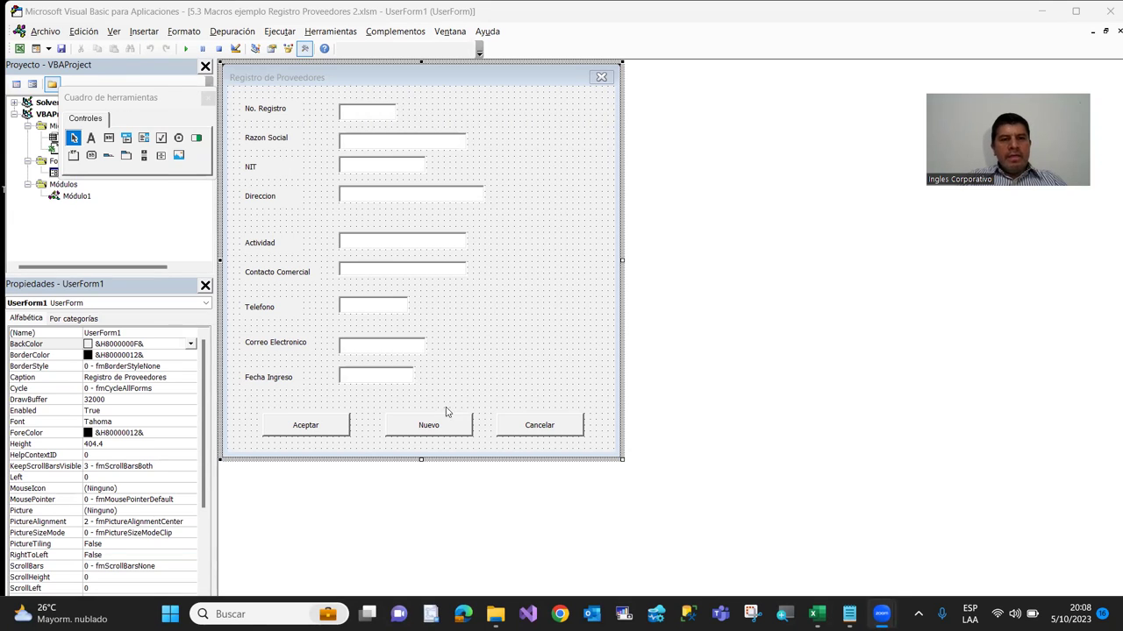
Review the Aceptar and Nuevo button code, then switch to the Excel workbook
double_click(303, 426)
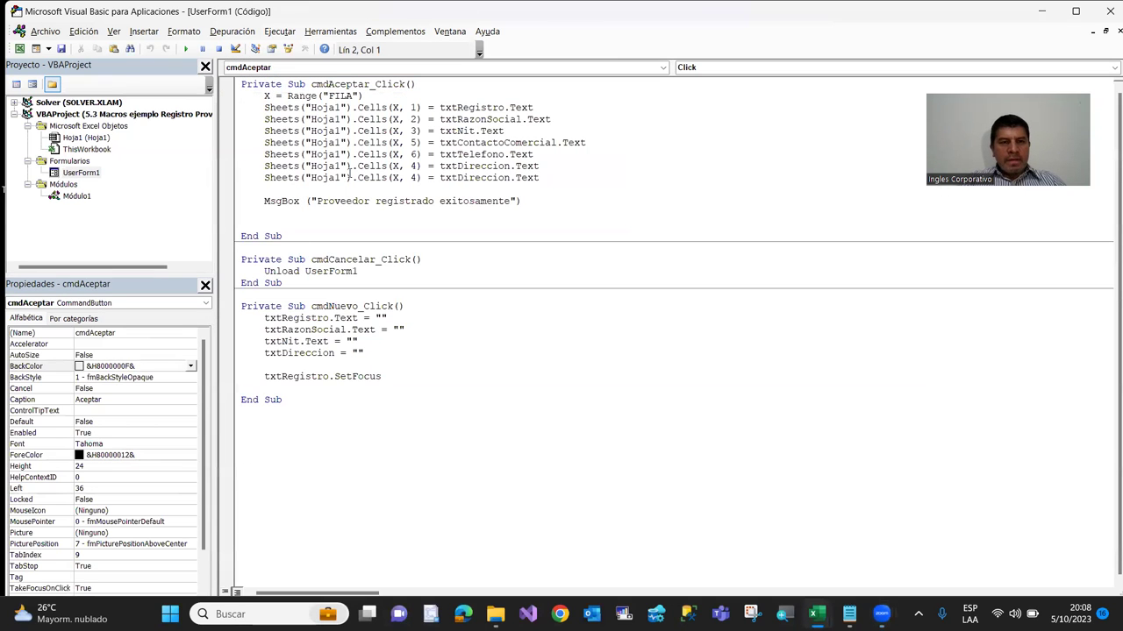
double_click(74, 172)
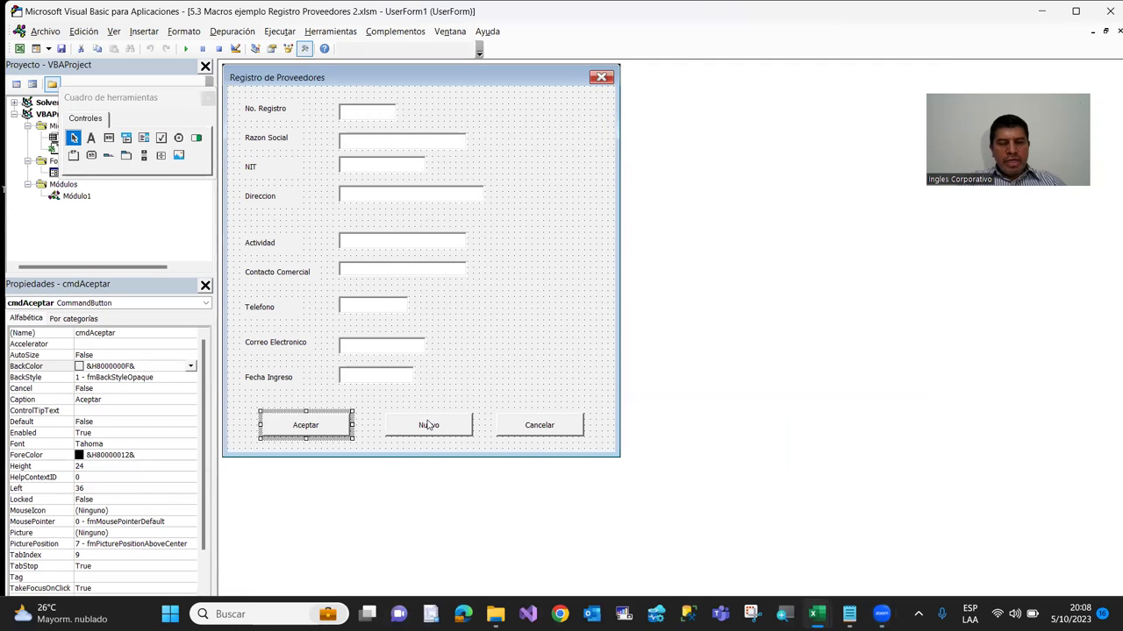
double_click(428, 424)
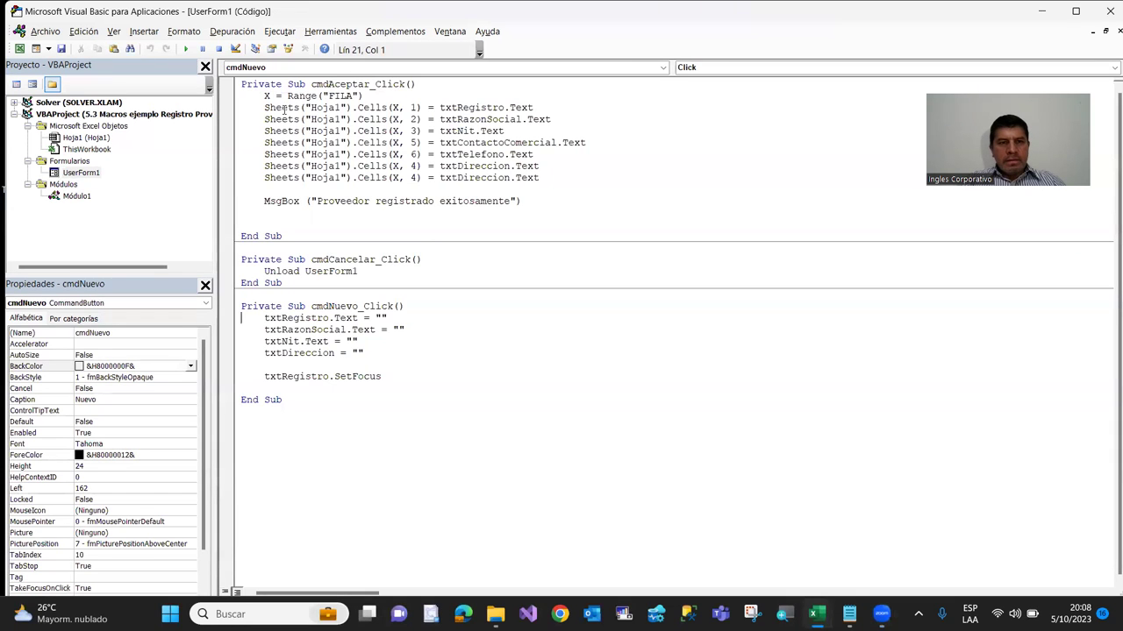
double_click(58, 174)
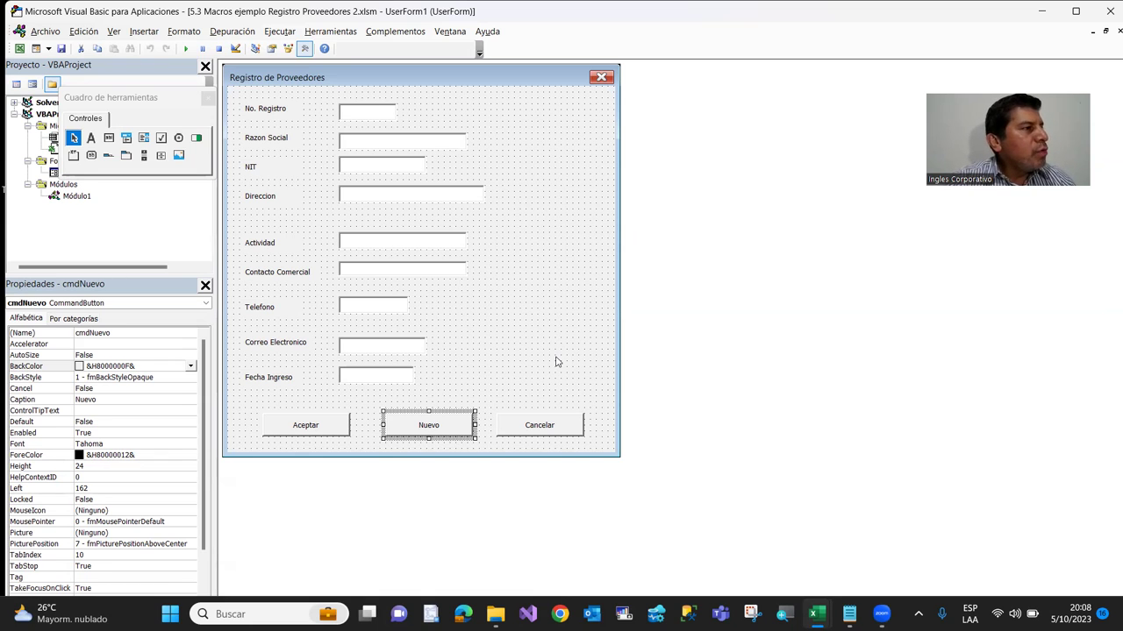
click(21, 49)
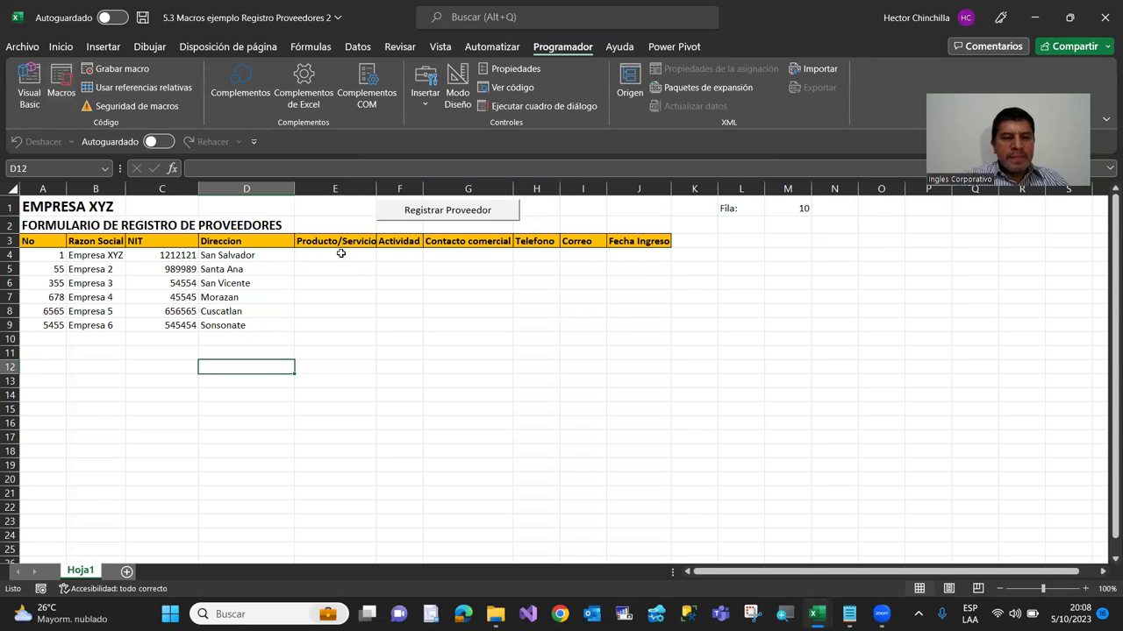
Select cell E4 under Producto/Servicio and go back to the VBA editor
click(334, 254)
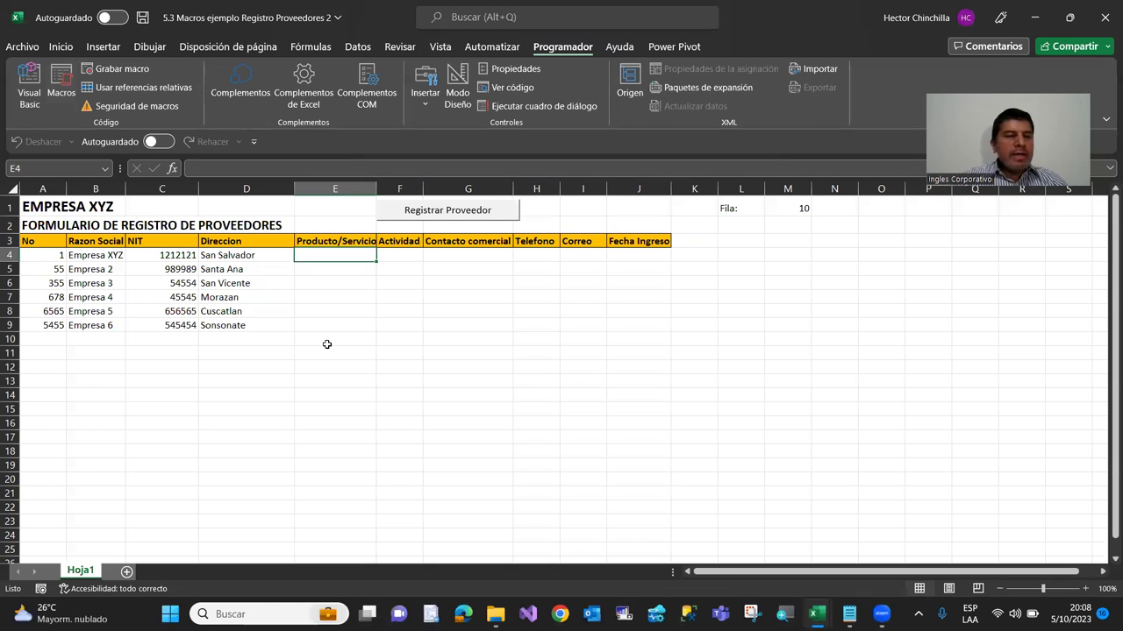
click(24, 88)
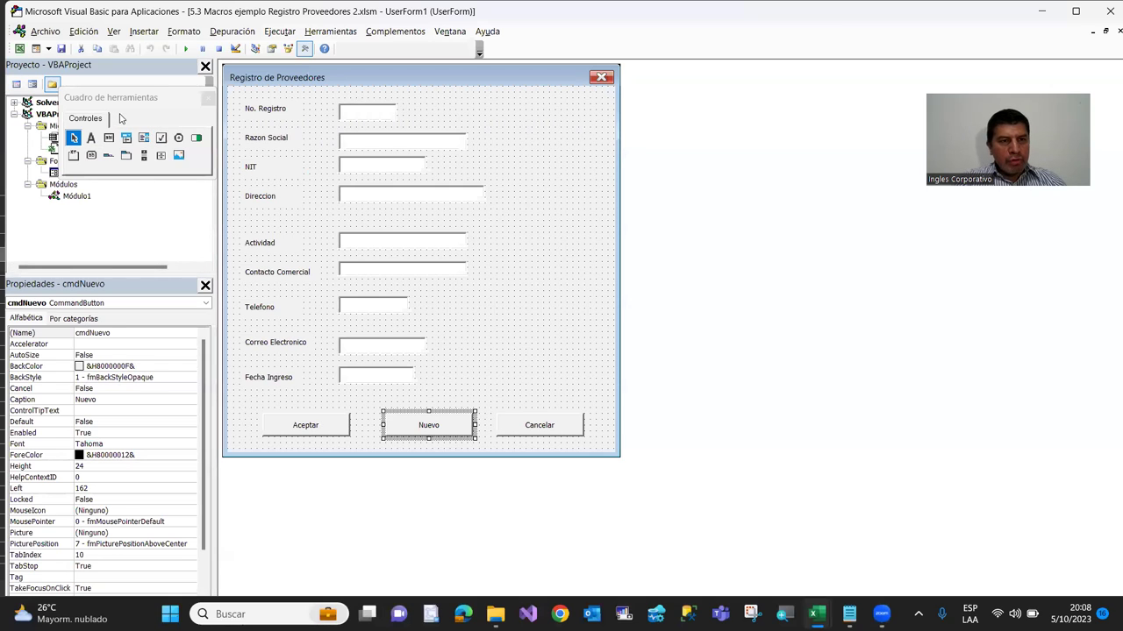
Move the Cuadro de herramientas toolbox beside the Registro de Proveedores form
click(172, 104)
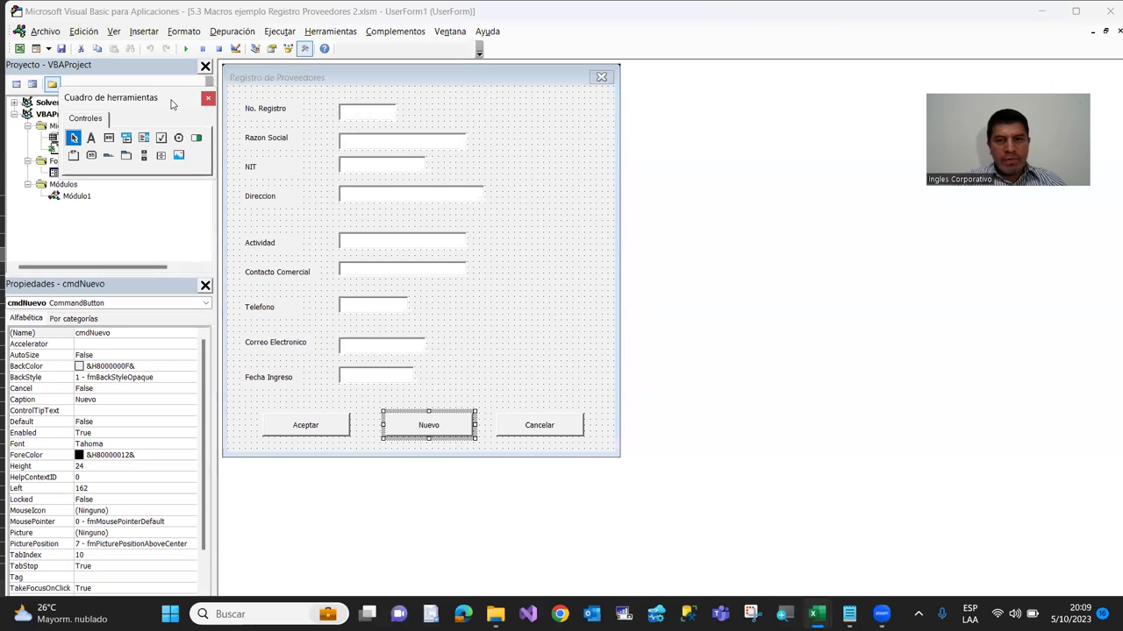
drag(172, 104, 767, 178)
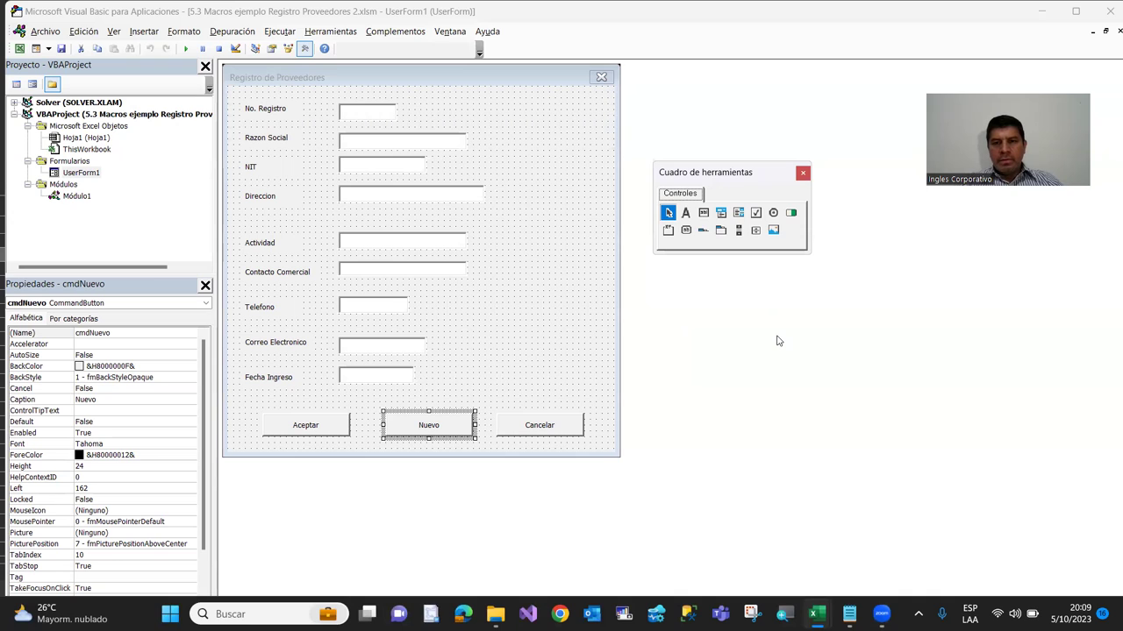
key(super+plus)
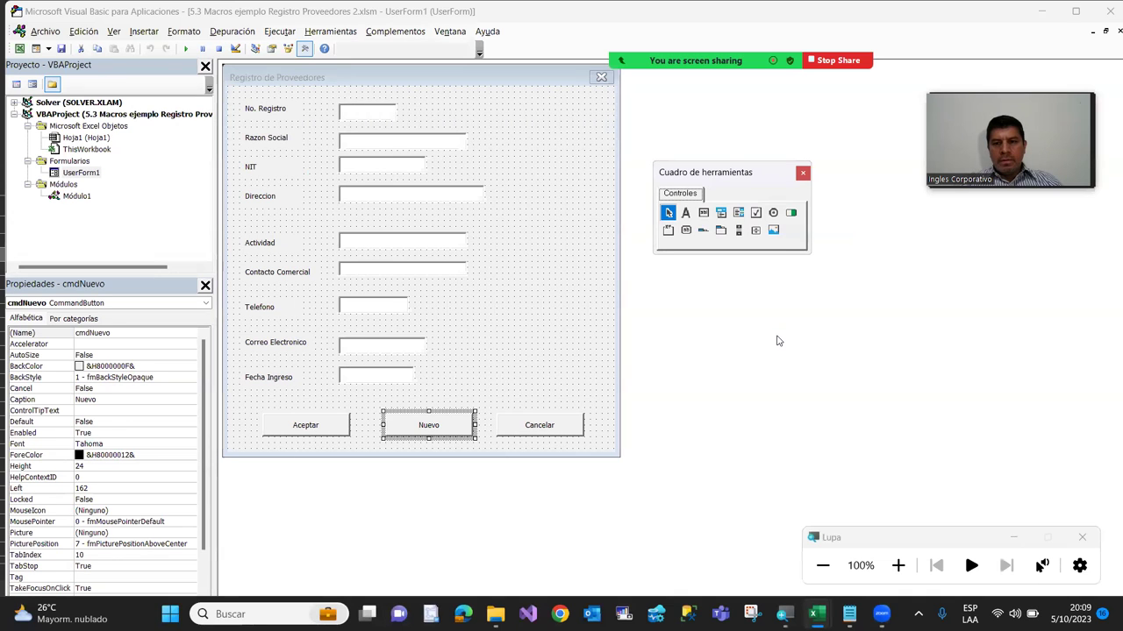
key(super+plus)
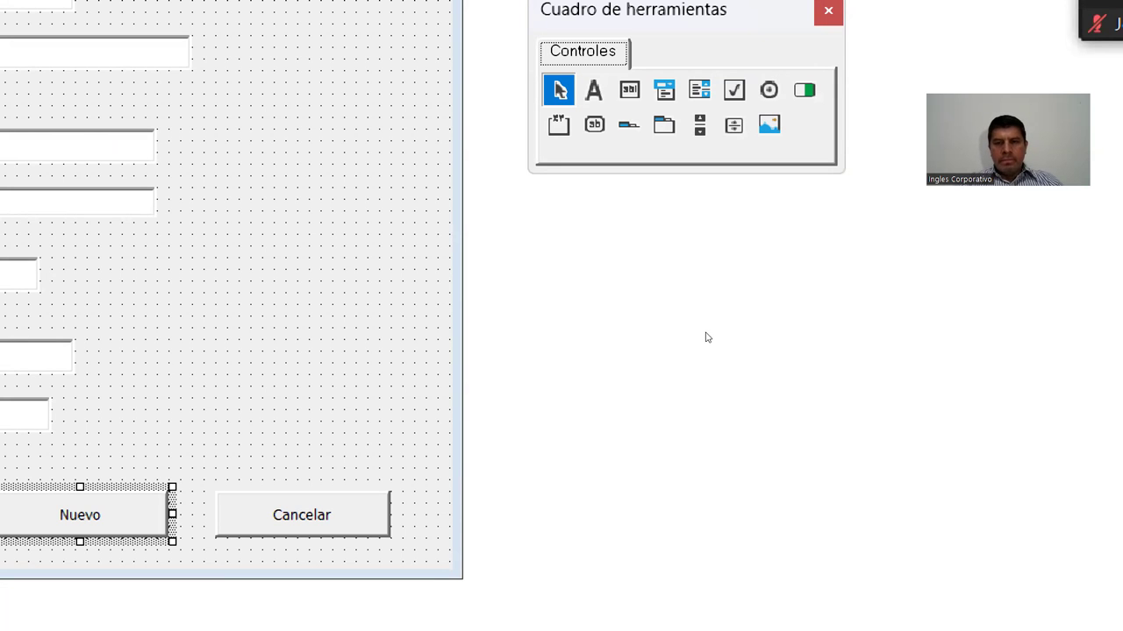
key(super+minus)
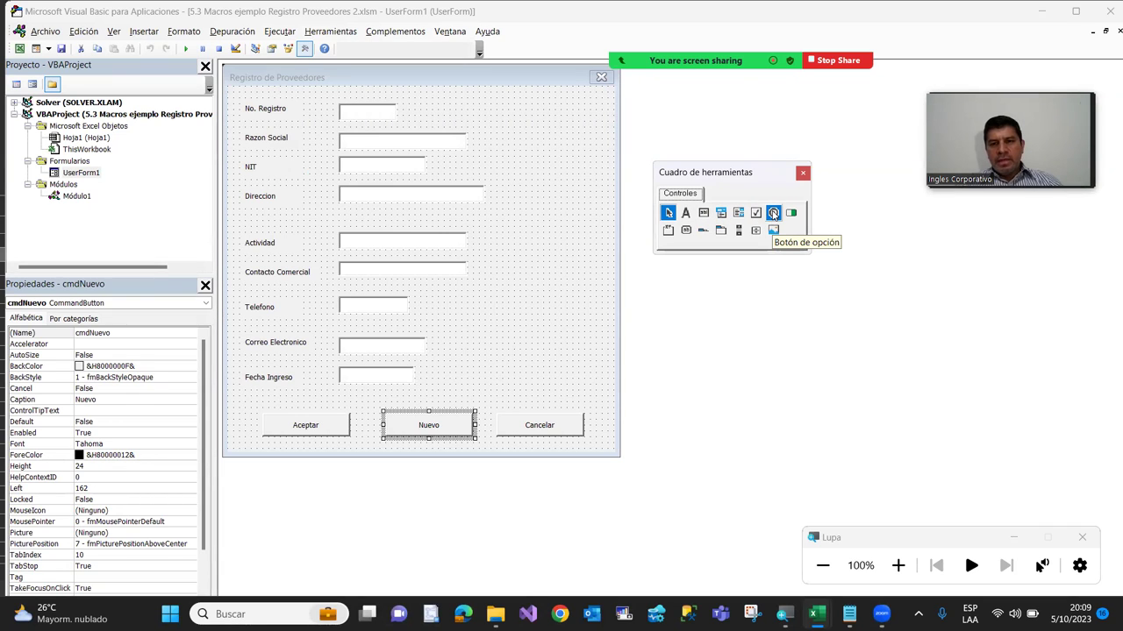
Draw OptionButton1 and OptionButton2 side by side under Direccion, leaving OptionButton1 selected
click(773, 214)
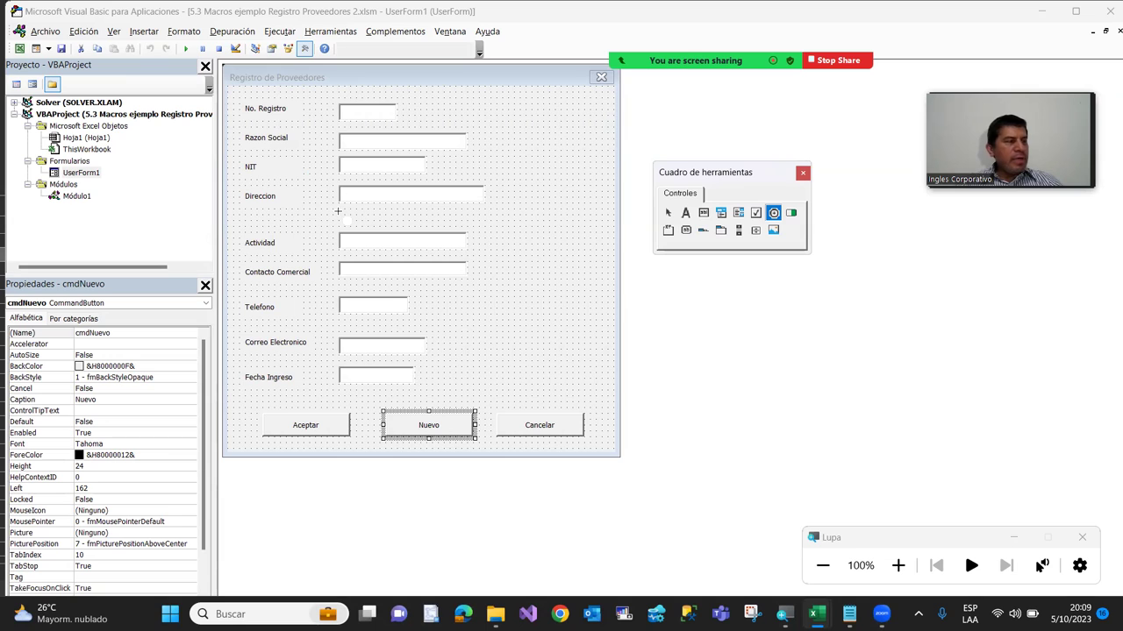
drag(337, 212, 421, 228)
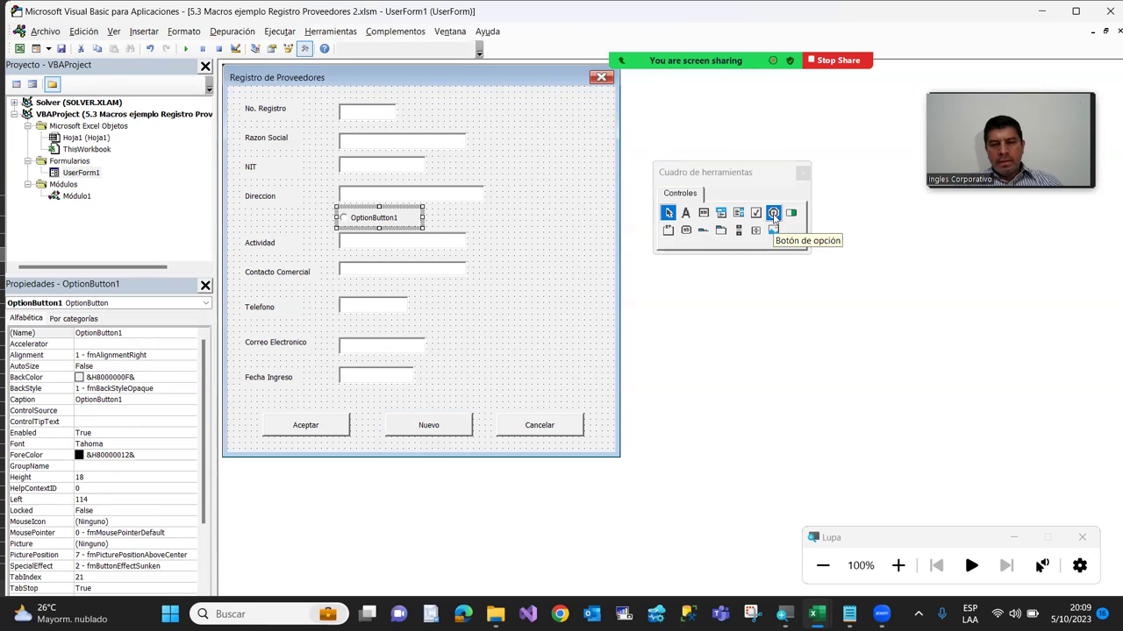
click(773, 213)
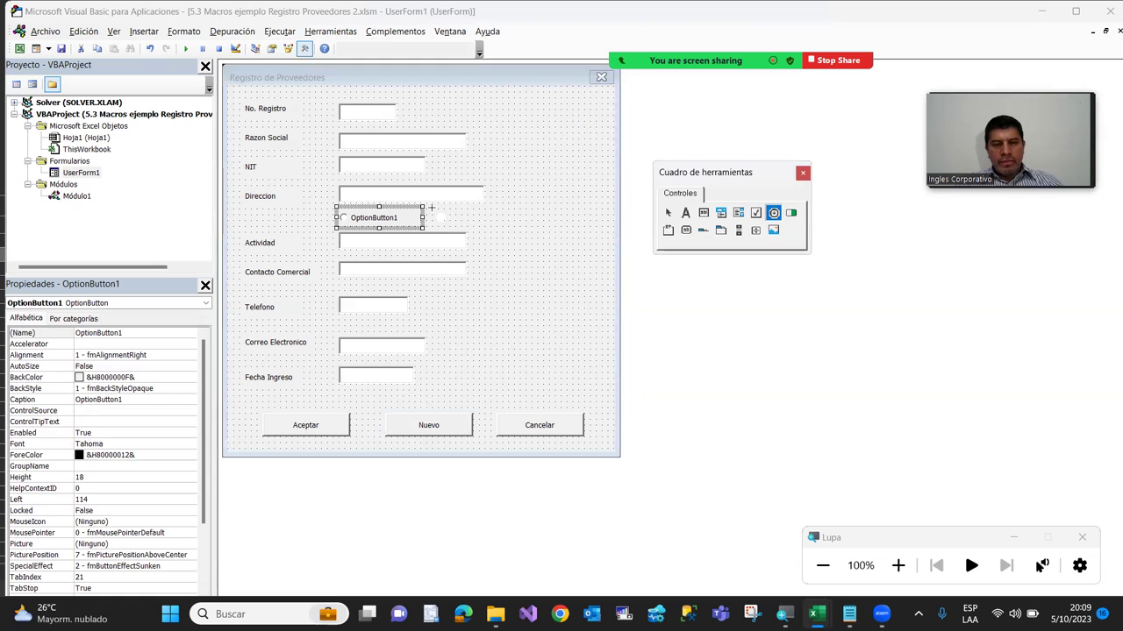
drag(432, 211, 537, 225)
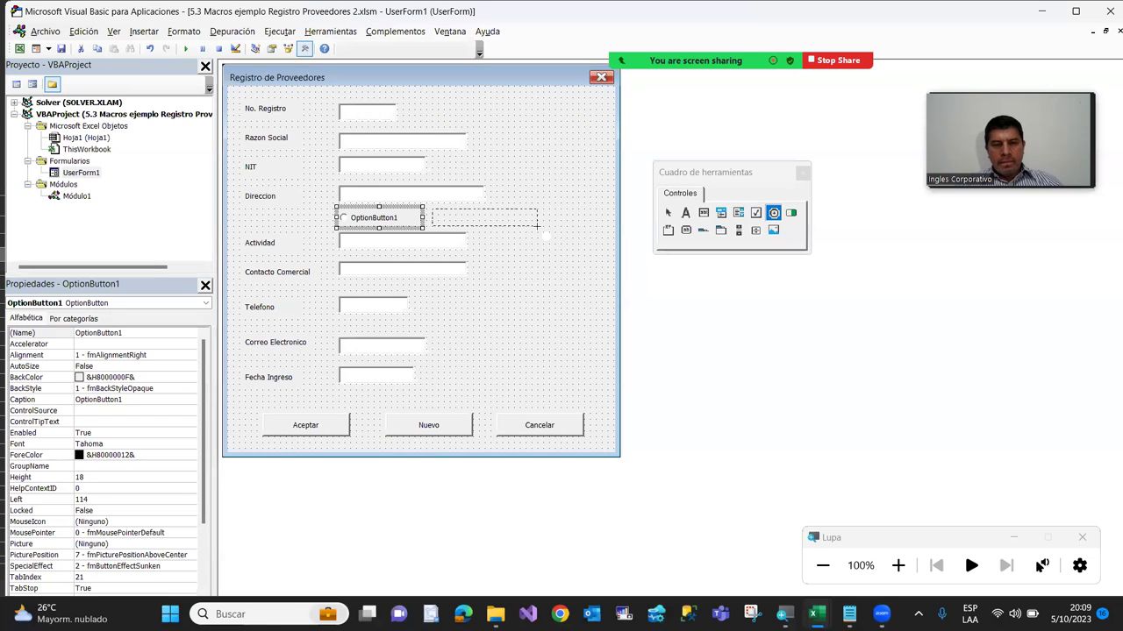
drag(532, 226, 534, 226)
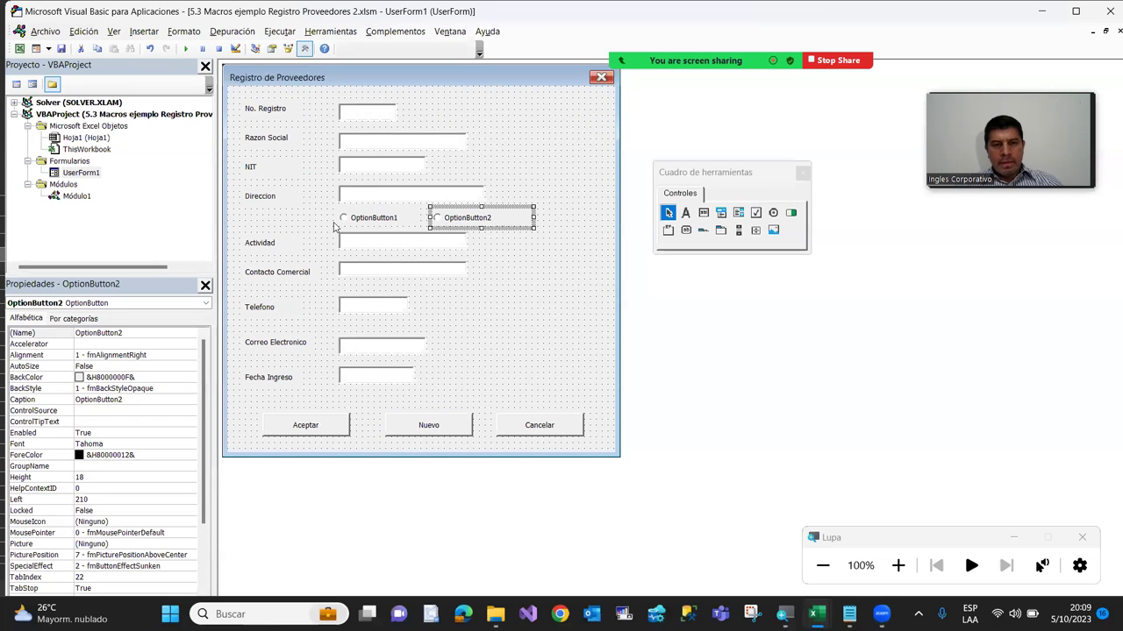
click(382, 222)
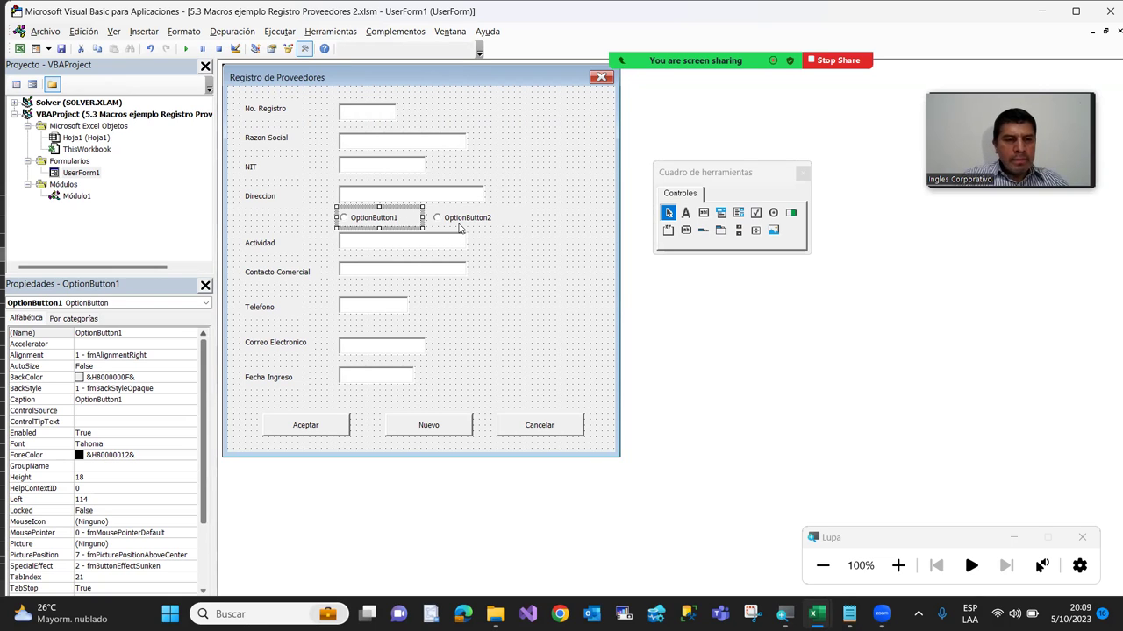
click(461, 225)
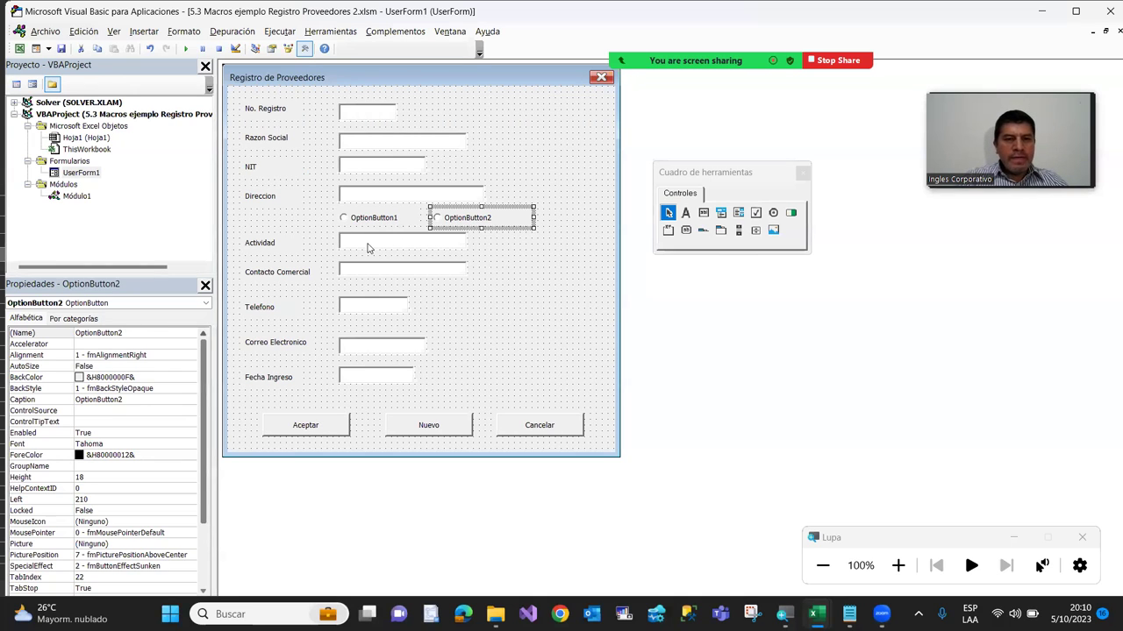
click(372, 220)
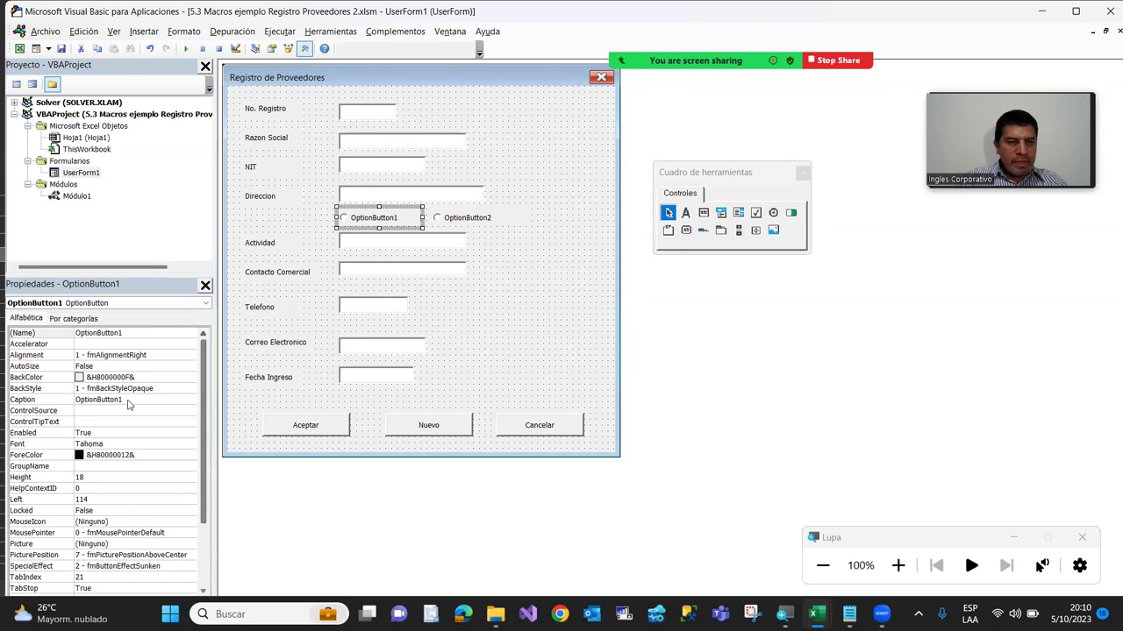
Caption OptionButton1 'Producto' and OptionButton2 'Servicio' in the Properties window
click(129, 399)
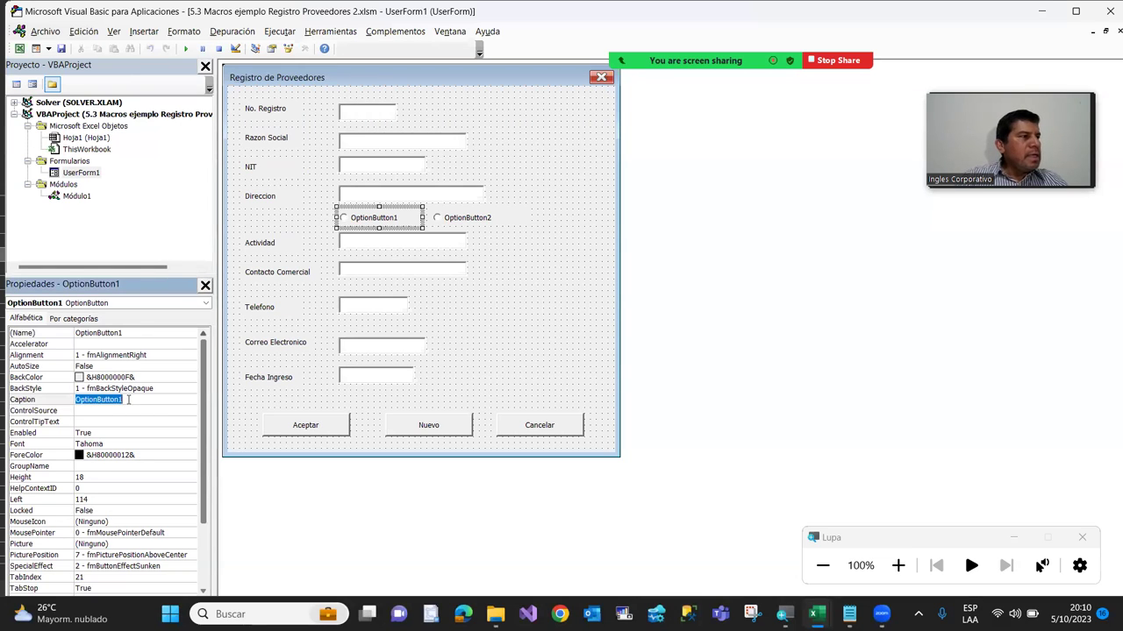
text(Producto)
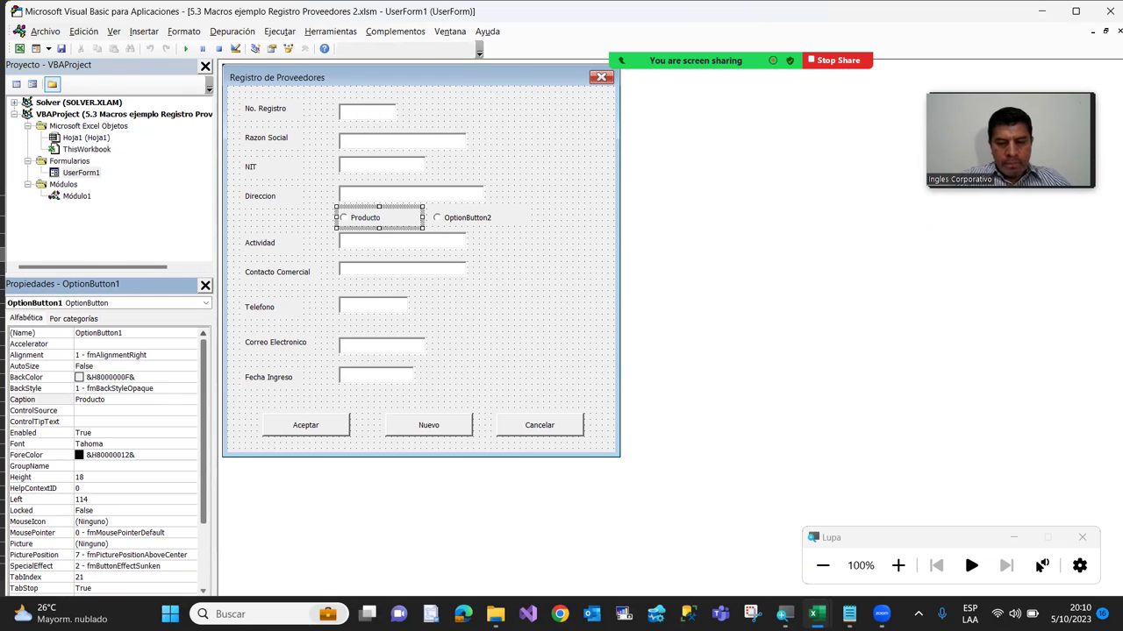
key(Return)
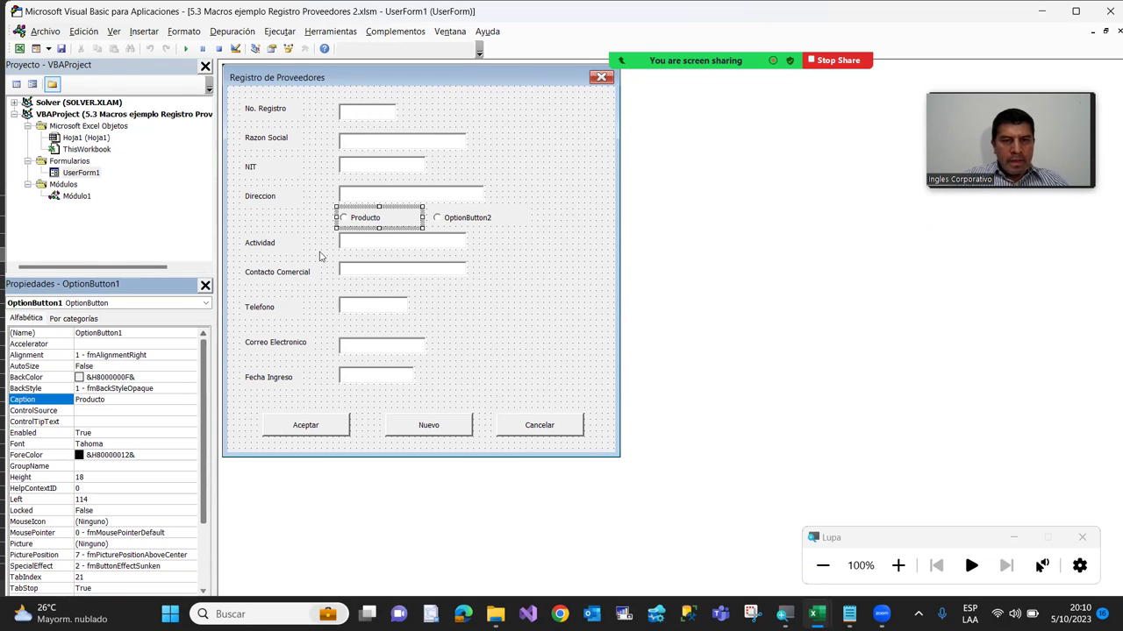
click(463, 223)
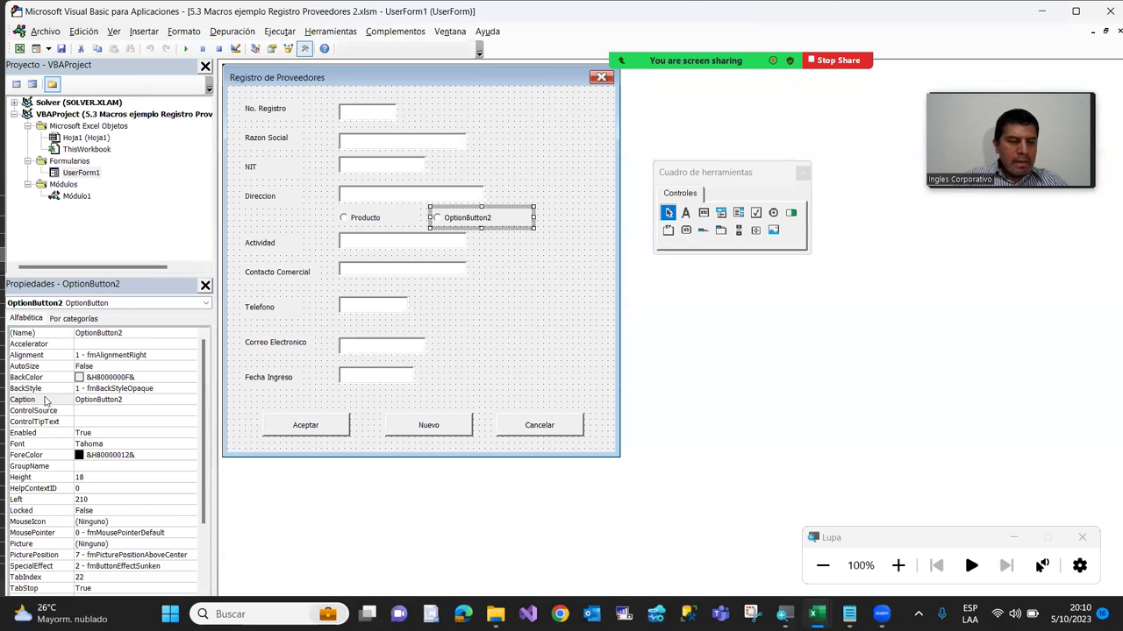
double_click(132, 400)
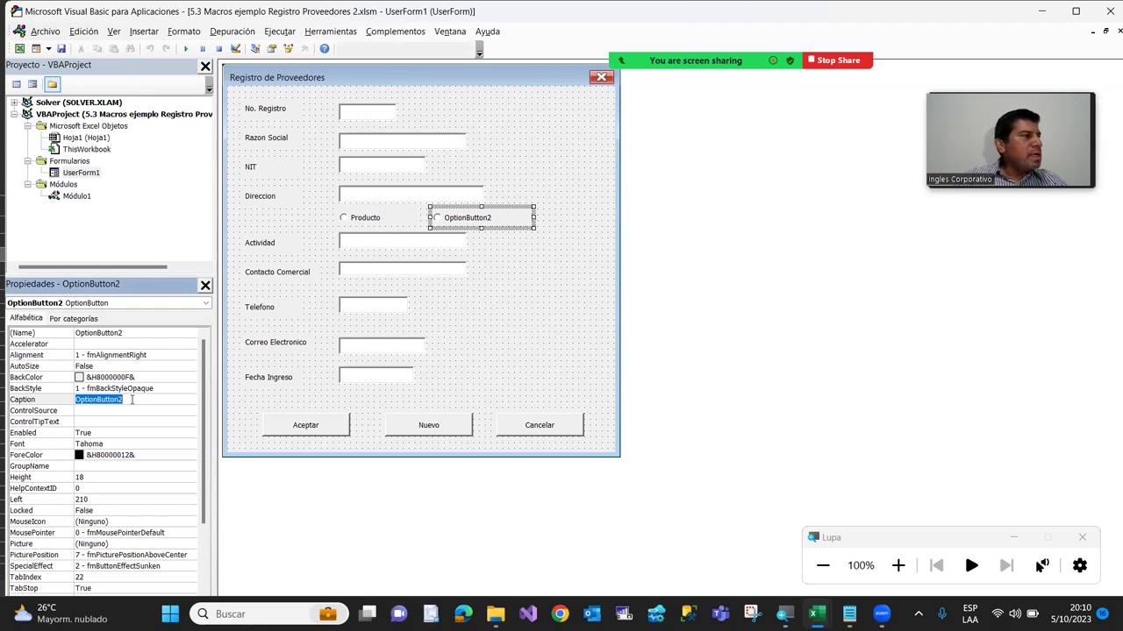
text(Se)
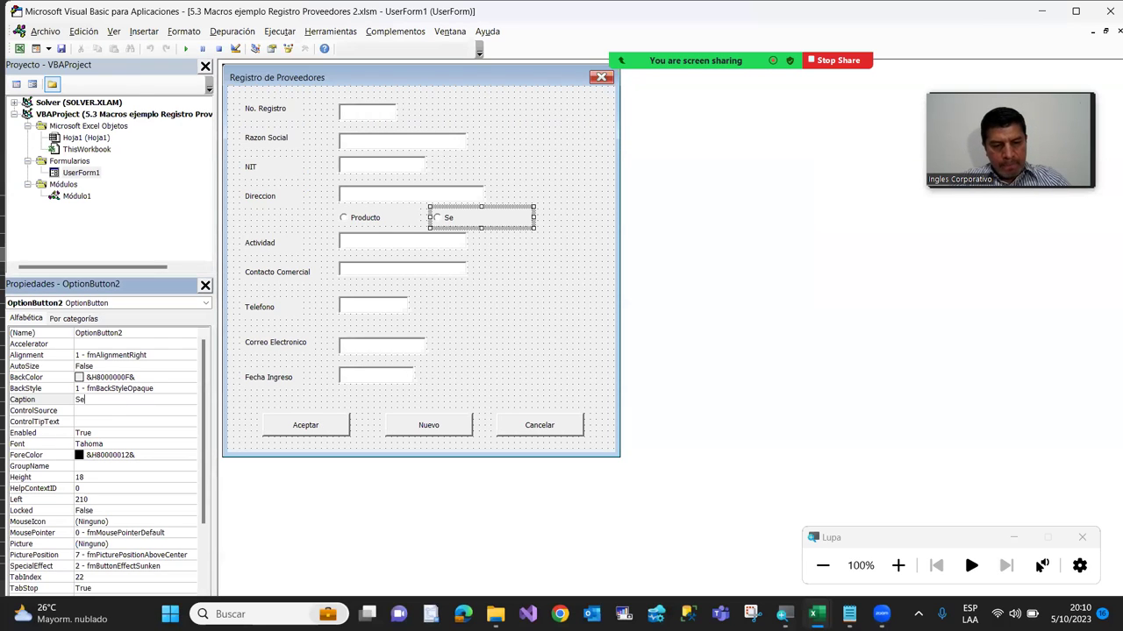
text(rvicio)
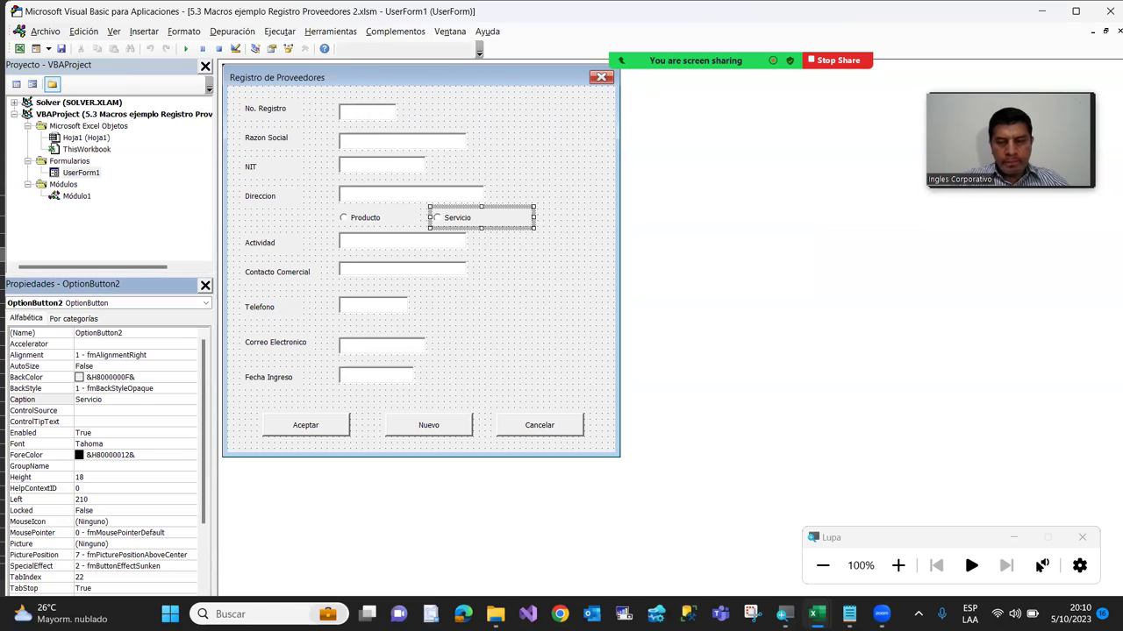
key(Return)
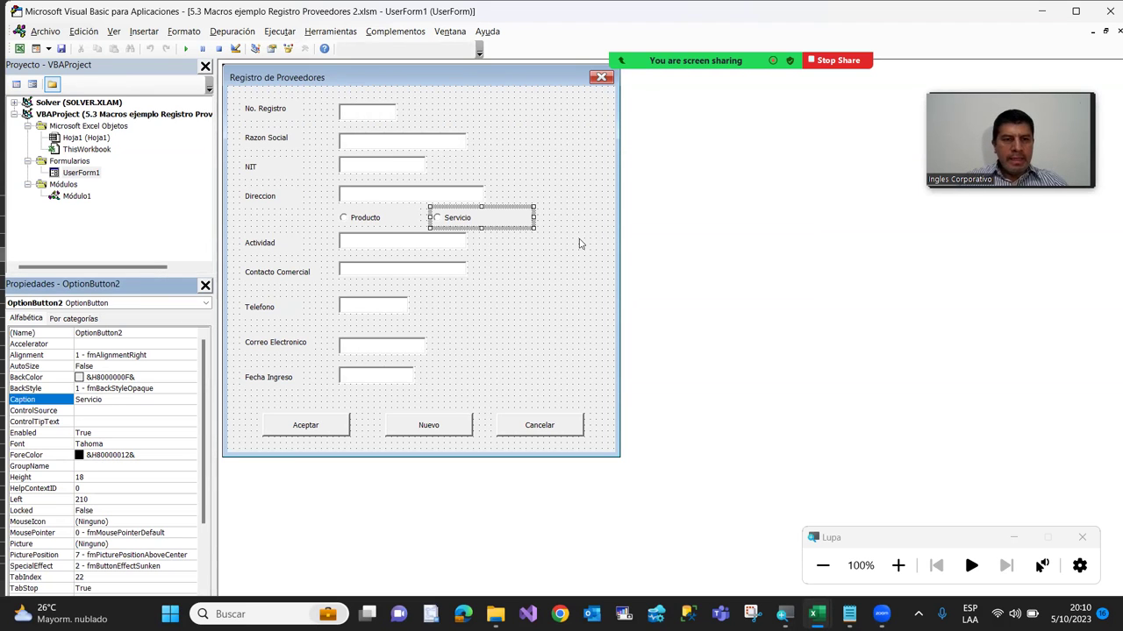
click(577, 244)
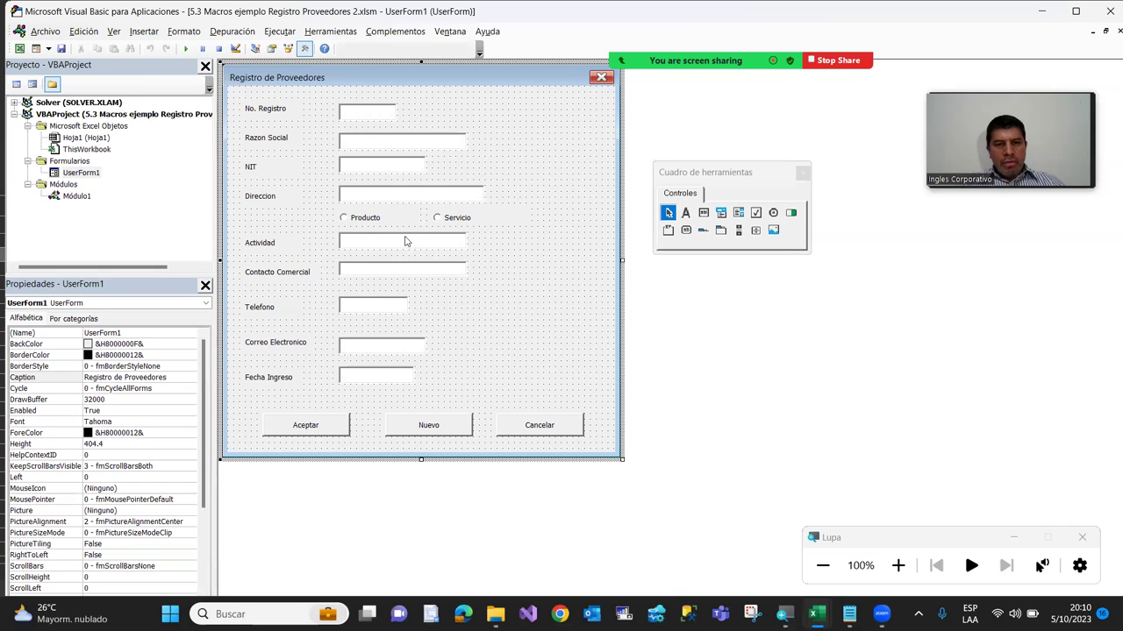
Shift the Contacto Comercial label and text box slightly lower
click(280, 277)
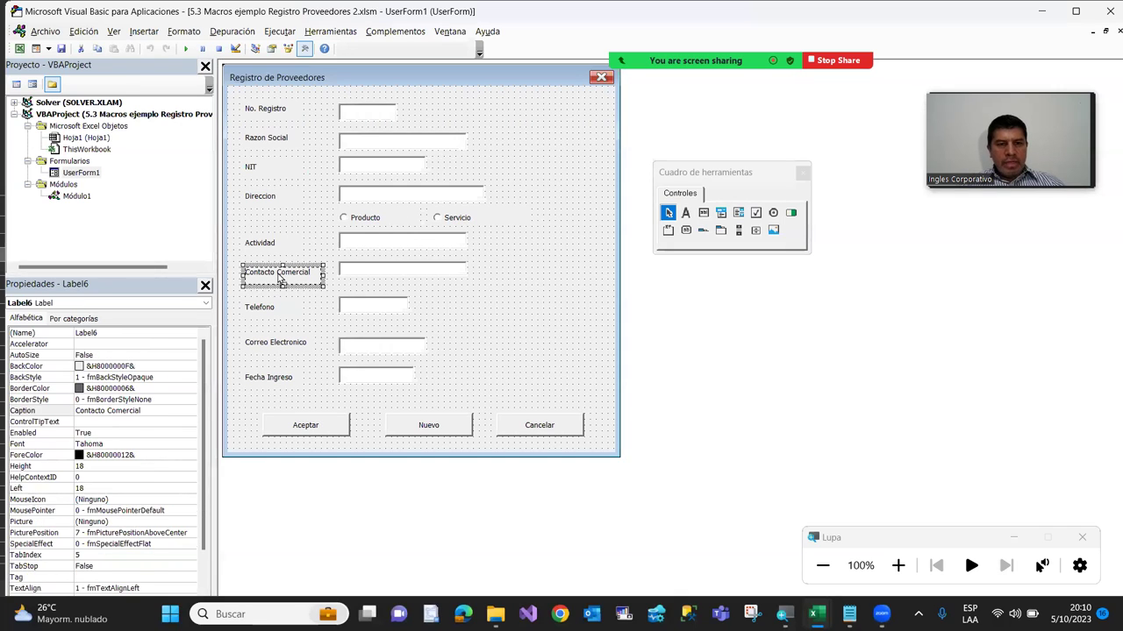
key(Down)
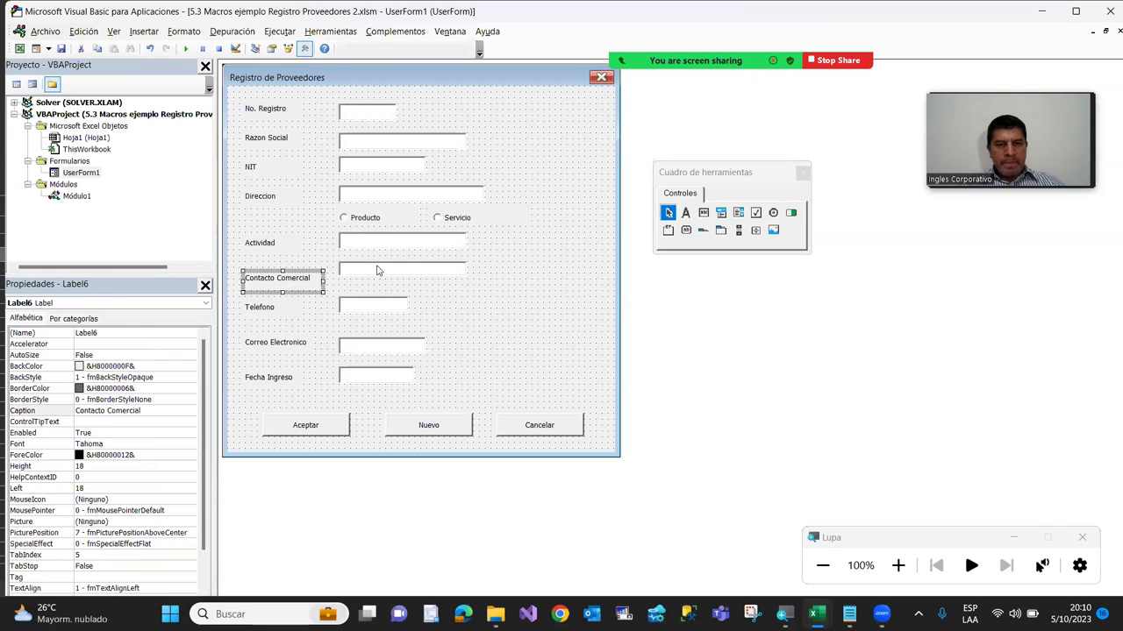
drag(377, 271, 369, 290)
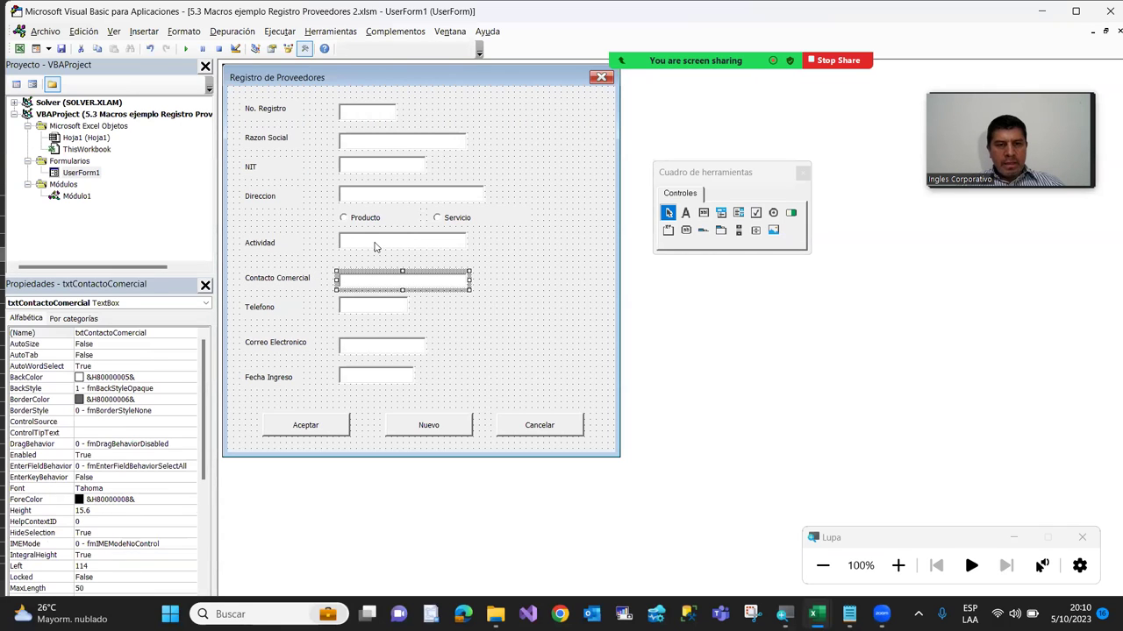
Make the Actividad text box taller and nudge its label right and down
click(374, 247)
drag(363, 260, 345, 250)
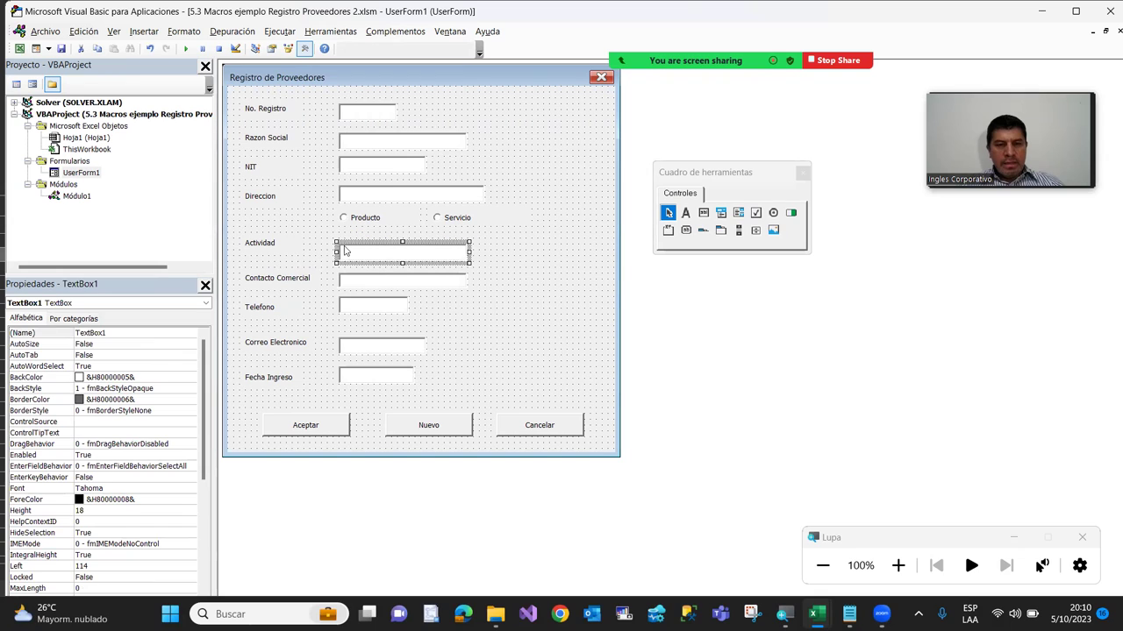
click(266, 247)
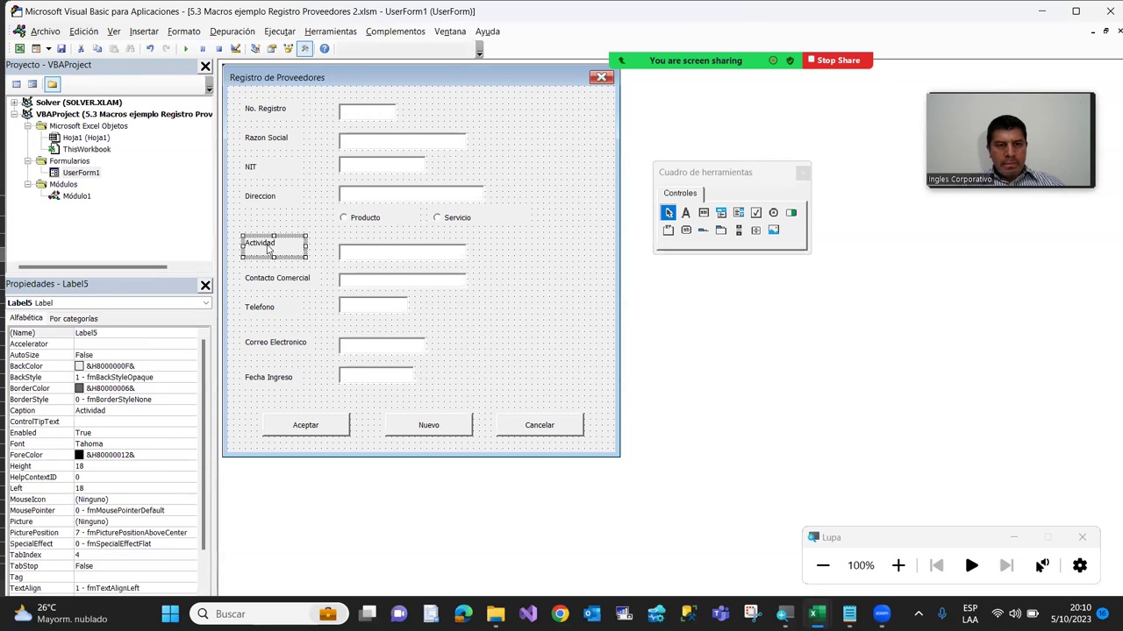
drag(266, 246, 273, 253)
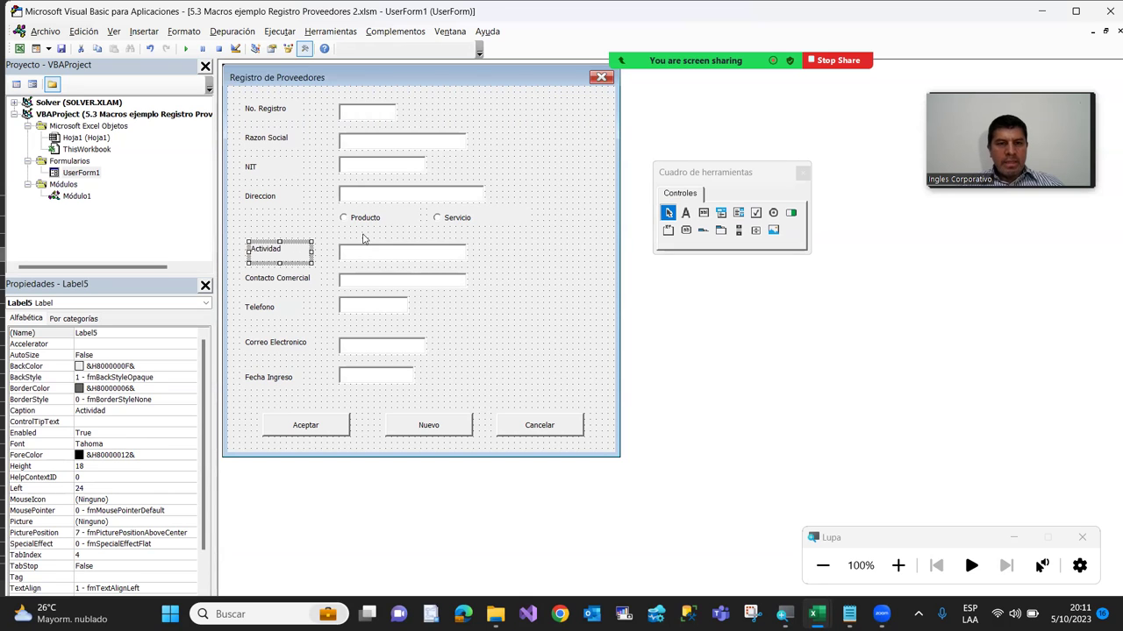
click(549, 276)
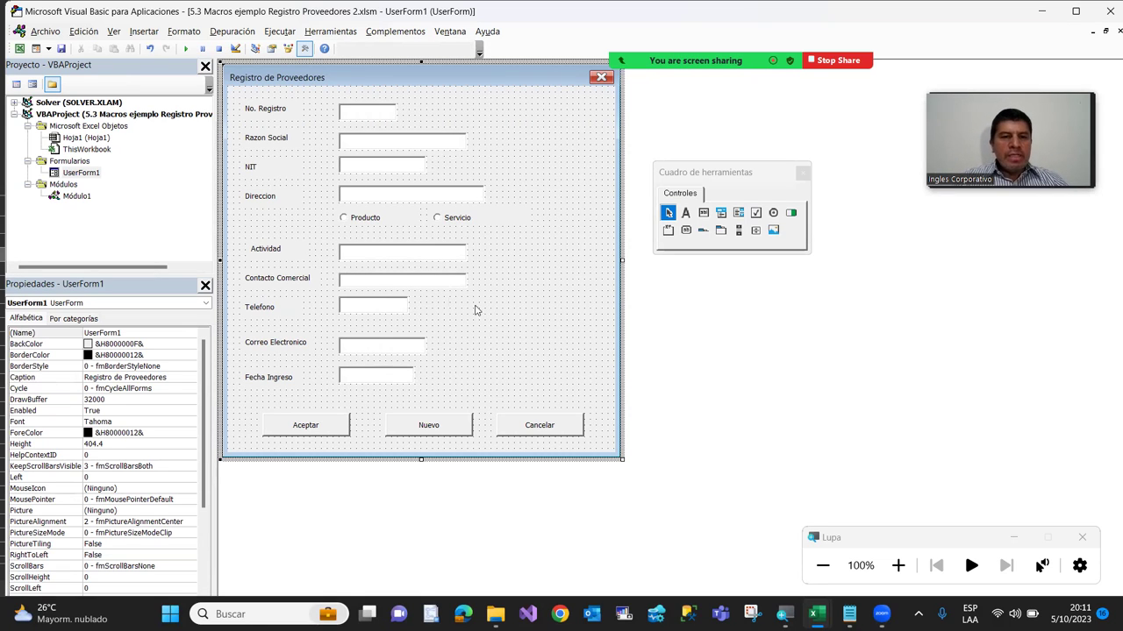
Open the cmdAceptar_Click code and check the Excel sheet's columns before returning
double_click(298, 432)
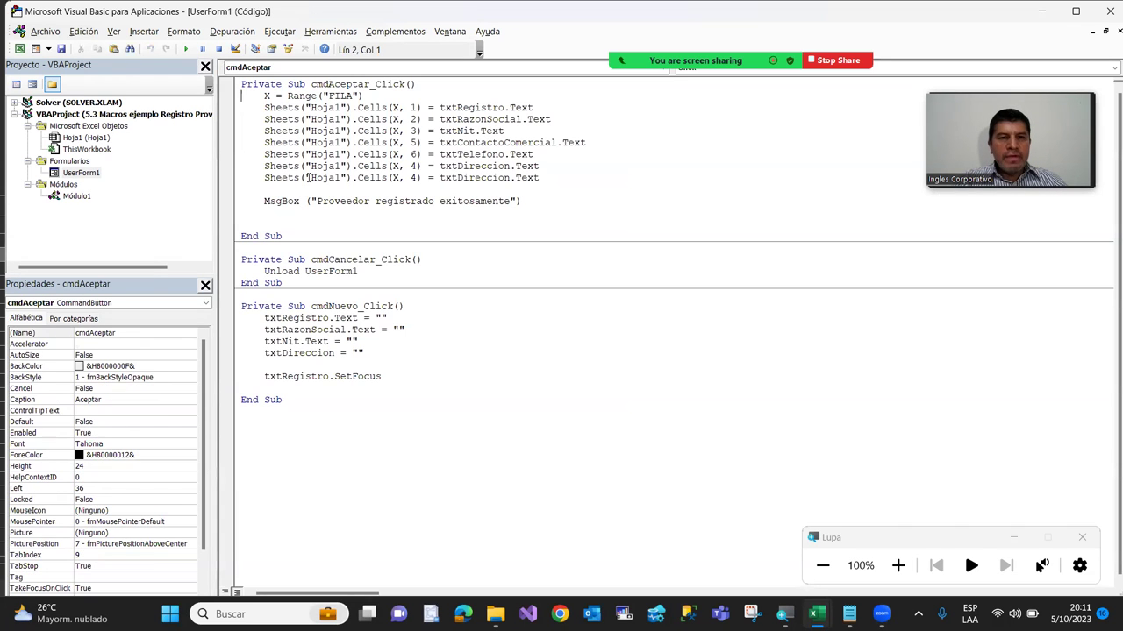
click(307, 190)
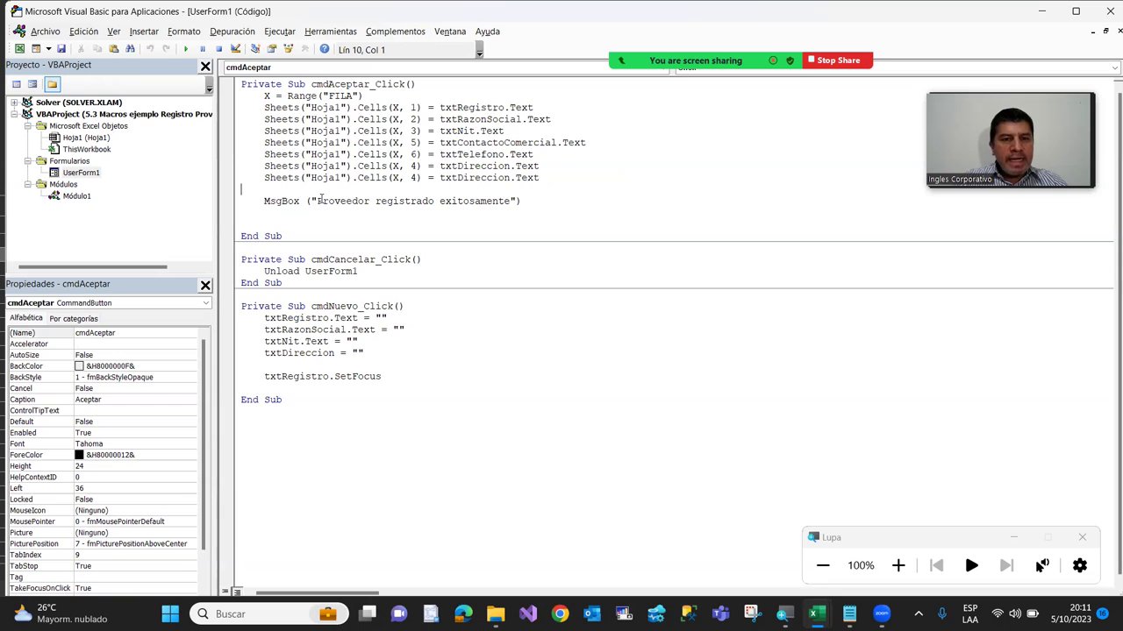
key(Up)
key(Down)
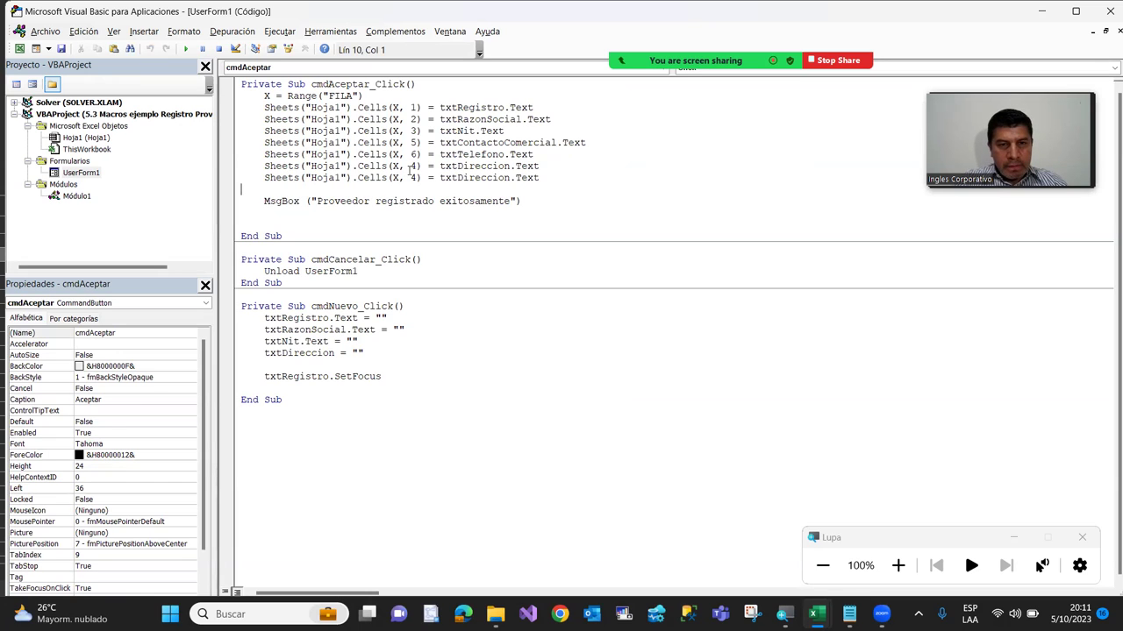
click(410, 164)
click(19, 49)
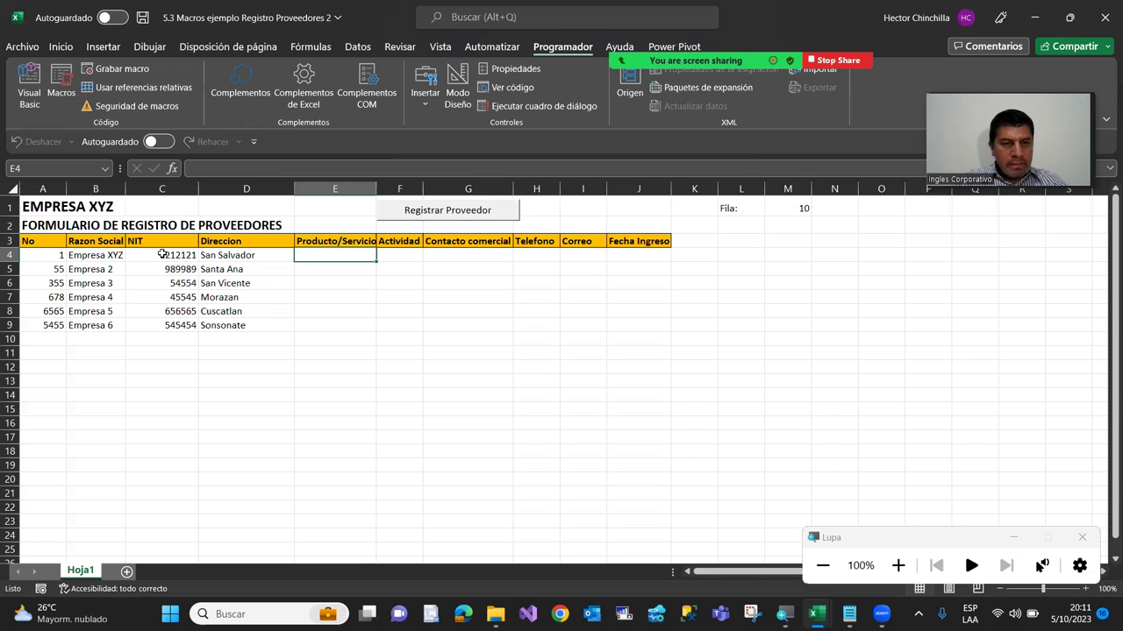
click(27, 82)
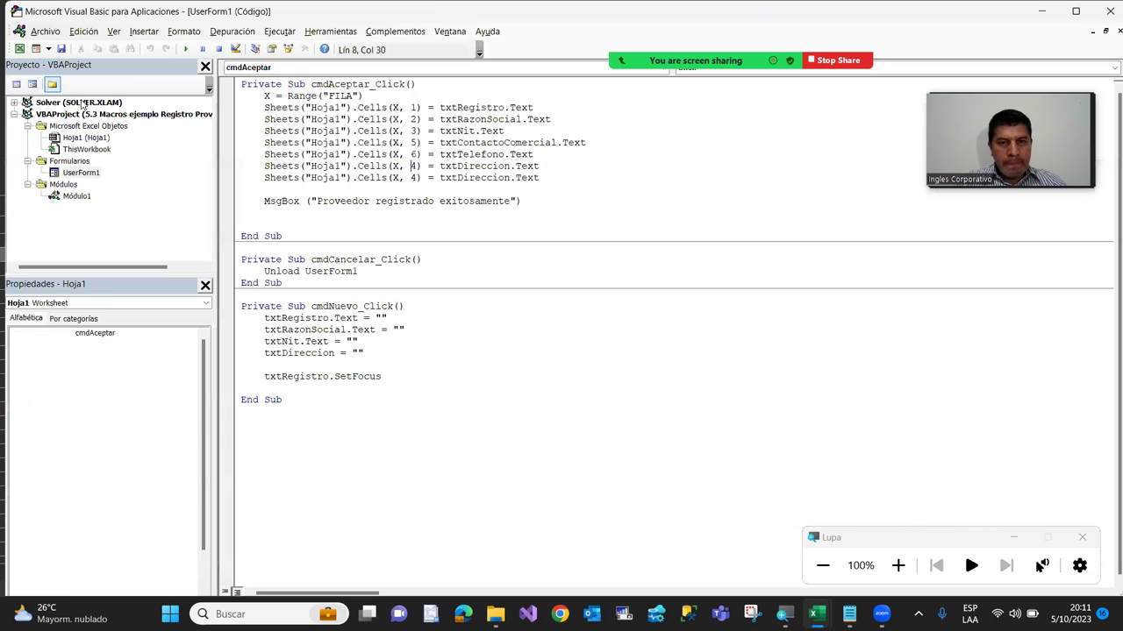
After checking the sheet headings, delete the duplicate Cells(X, 4) Direccion line
click(19, 48)
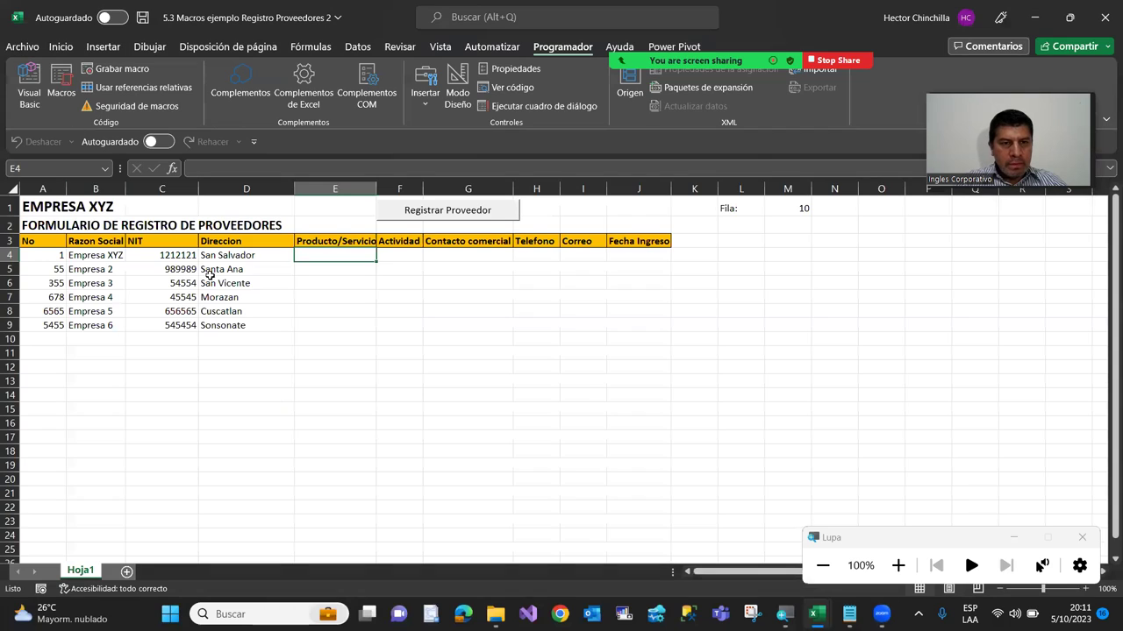
click(35, 92)
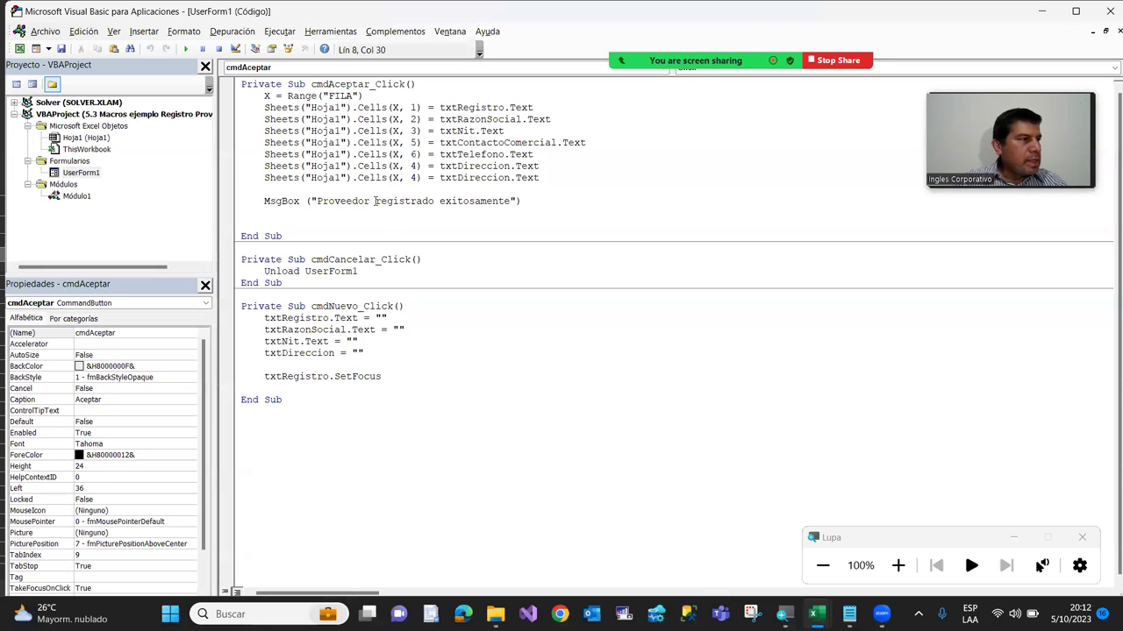
key(Down)
key(Up)
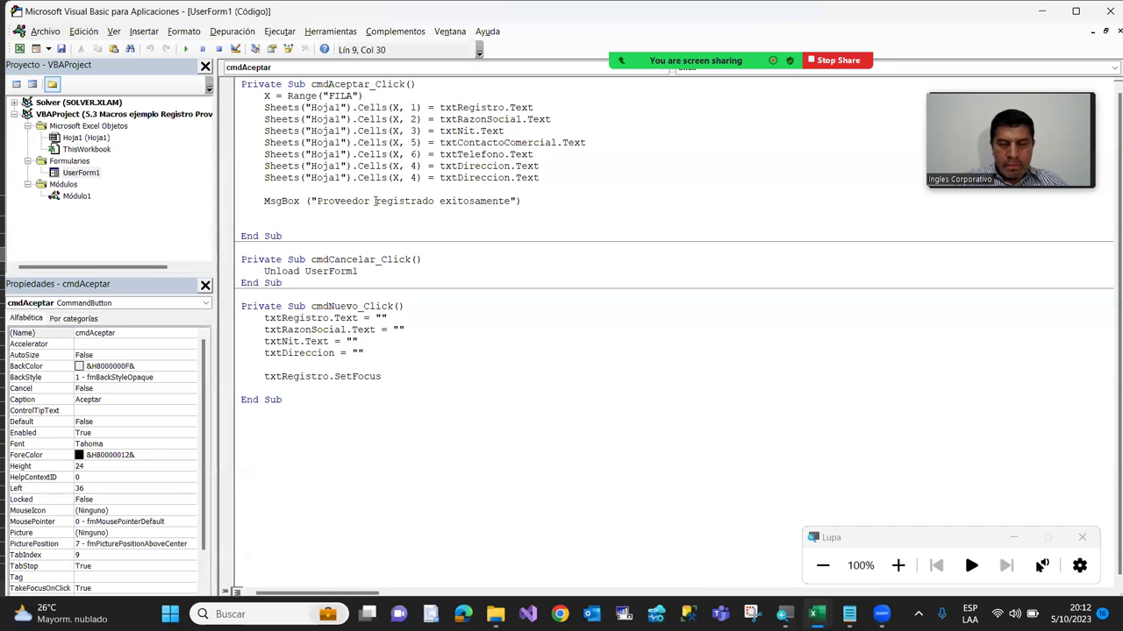
key(Home)
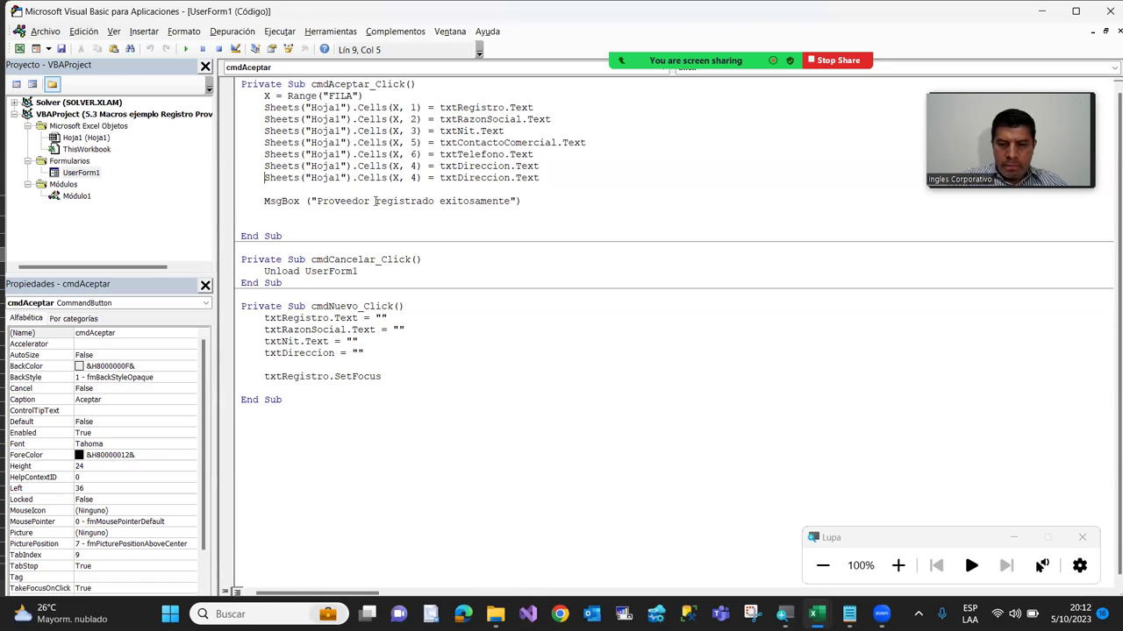
key(shift+Down)
key(Delete)
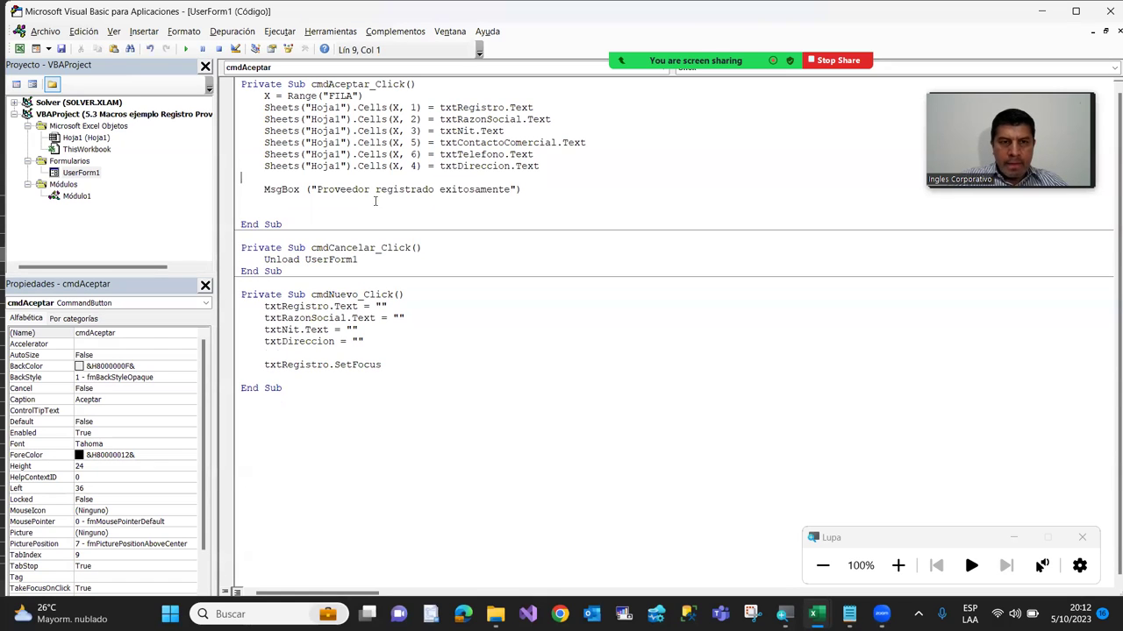
Copy the Direccion line below and change its column from 4 to 5
key(Return)
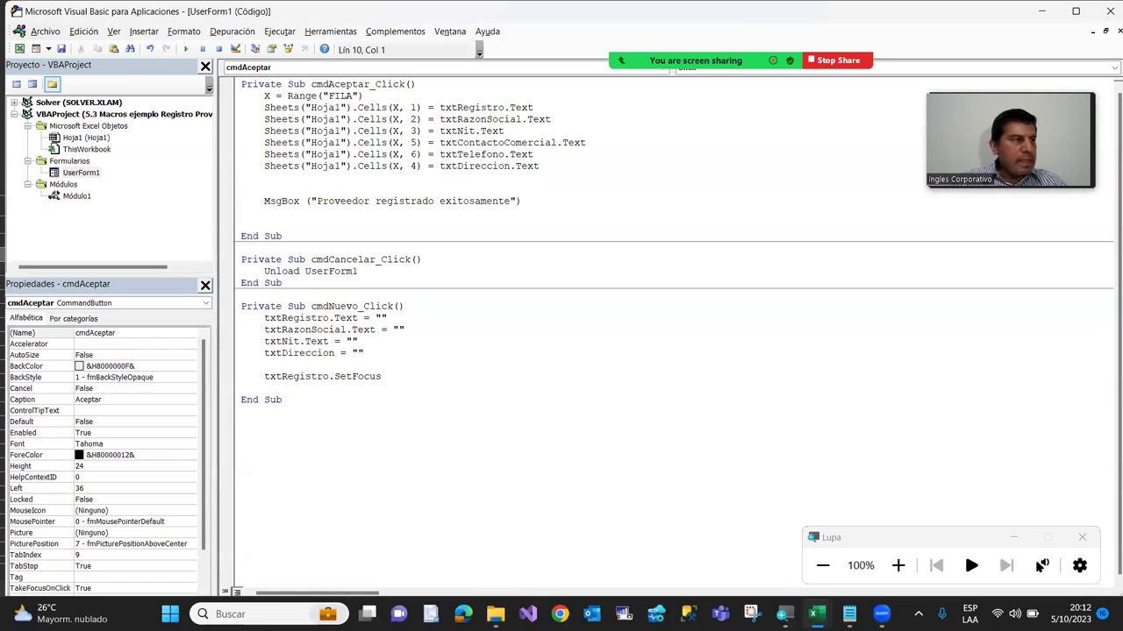
key(Up)
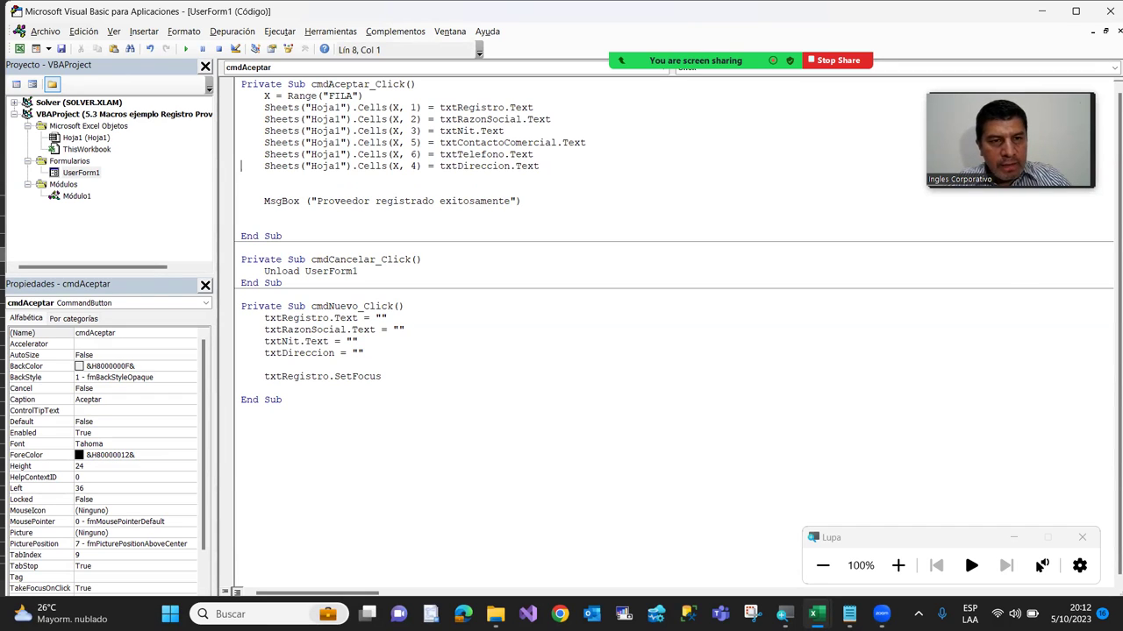
key(shift+Down)
key(ctrl+c)
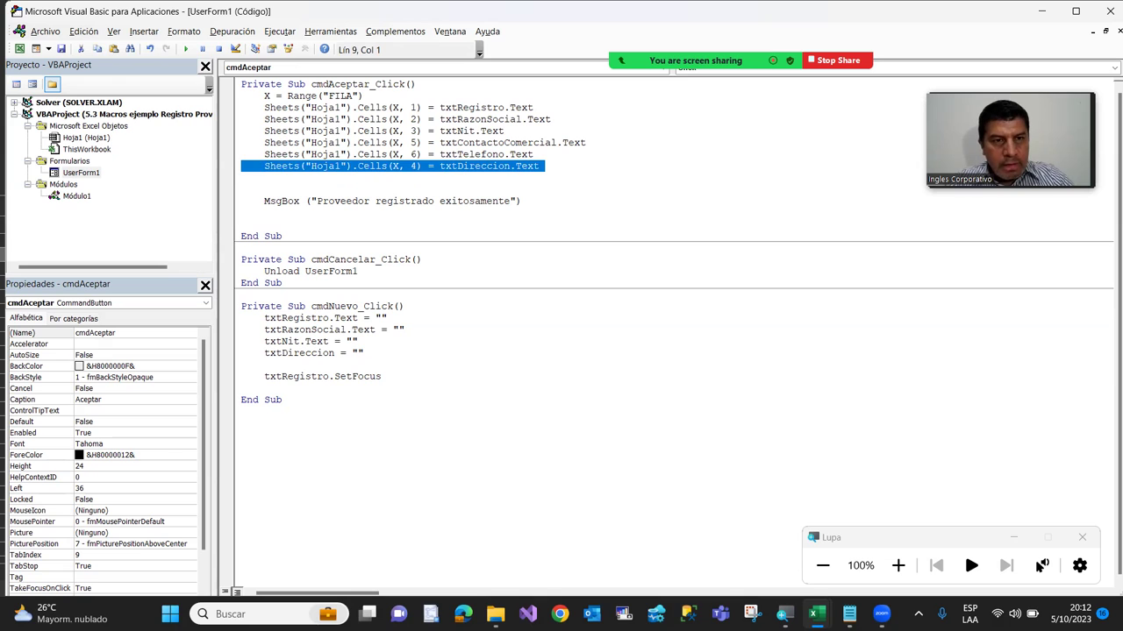
key(Right)
key(Return)
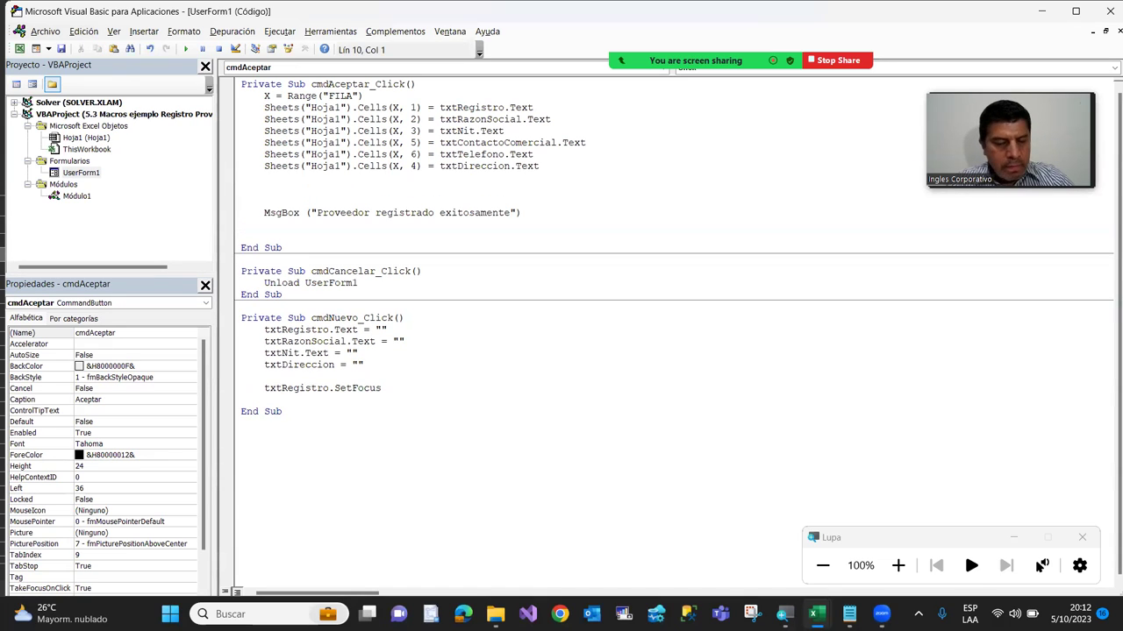
key(ctrl+v)
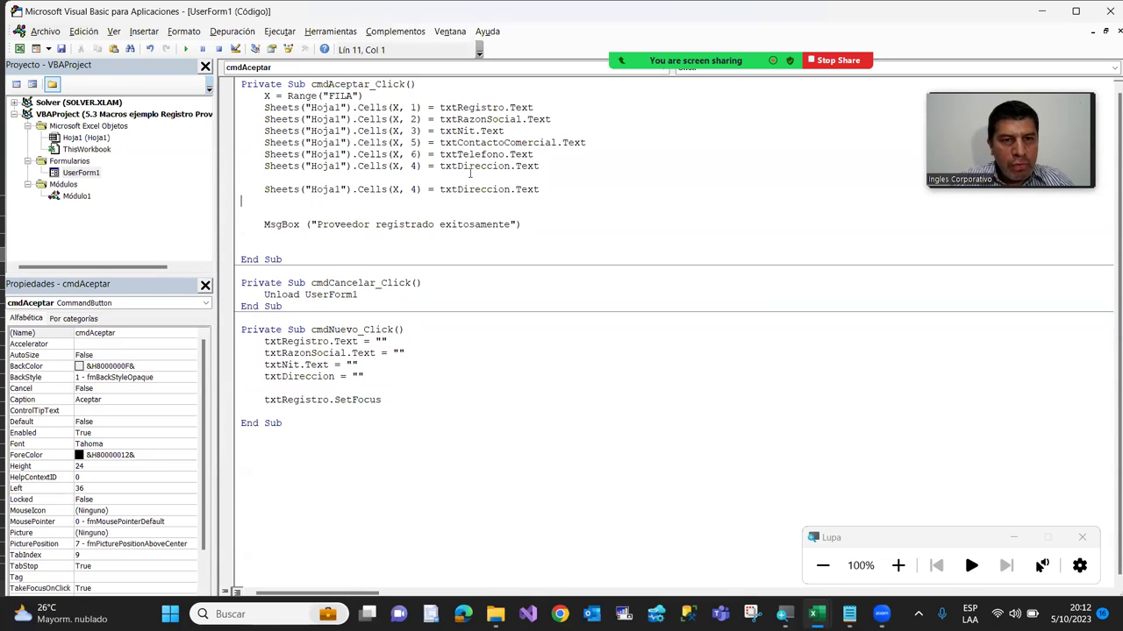
double_click(412, 189)
text(5)
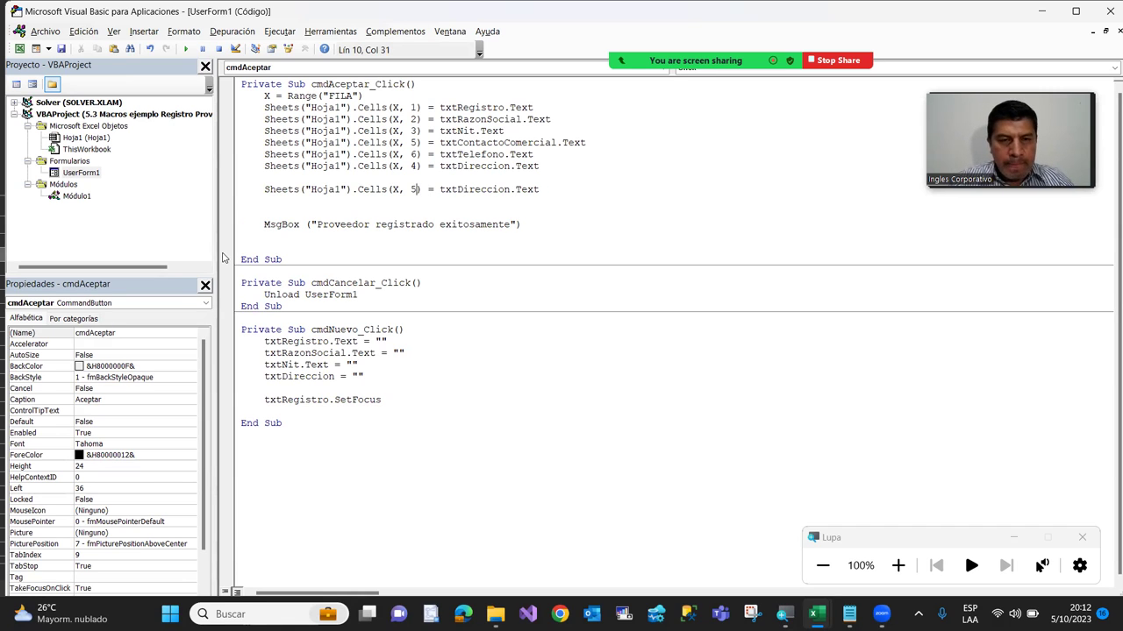
key(Up)
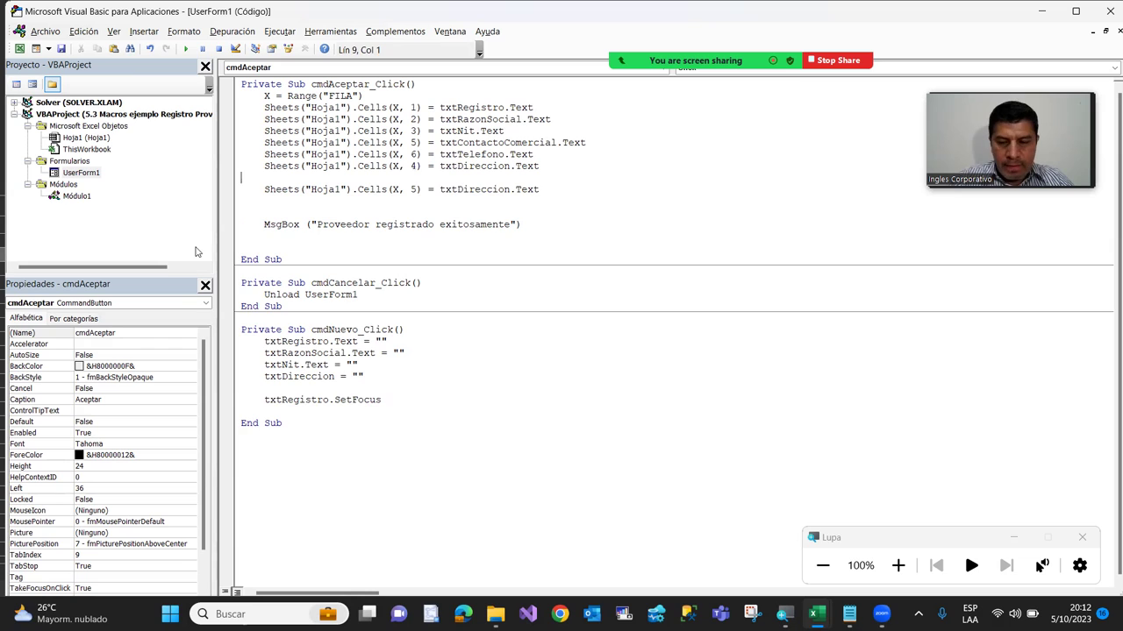
key(Return)
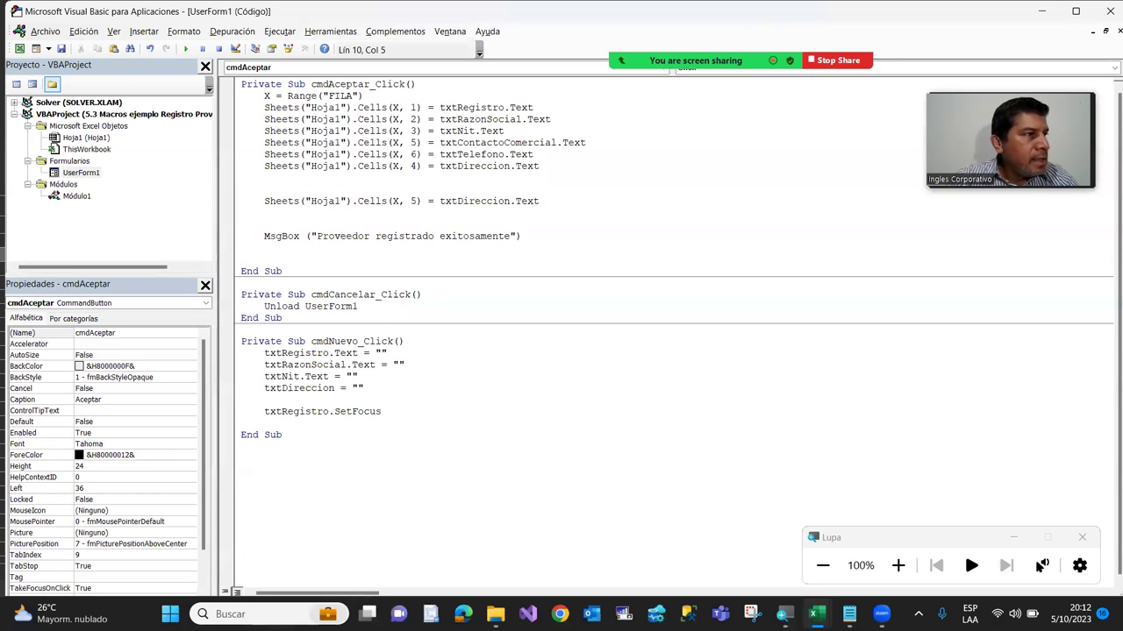
Add 'If OptionButton1.Value = True Then' above the column-5 line and indent it
text(if )
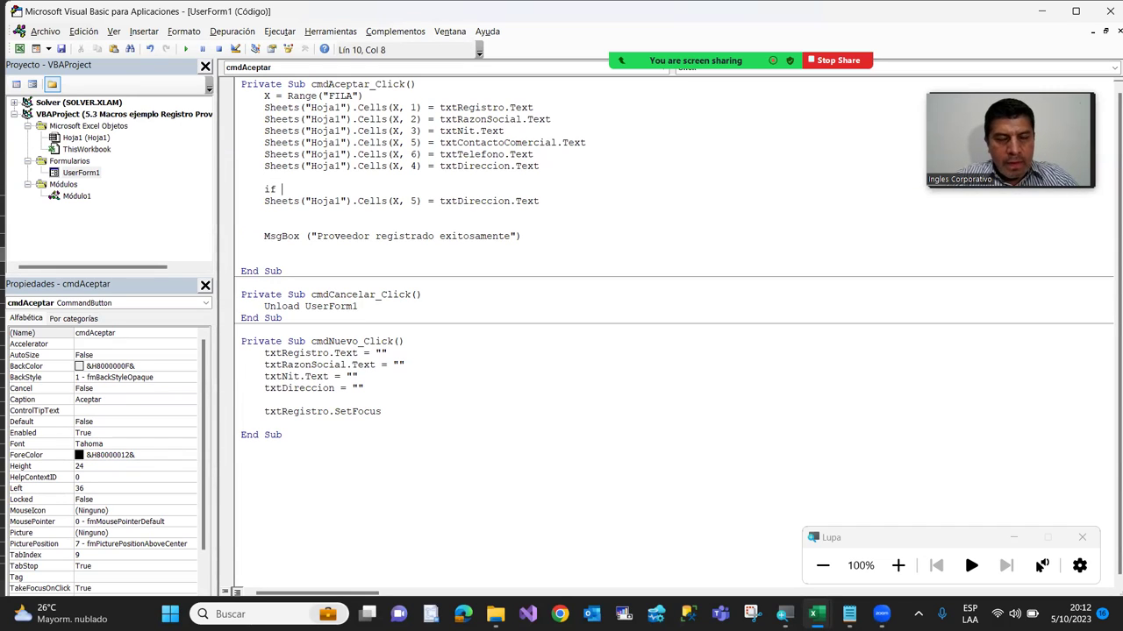
text(Optionbu)
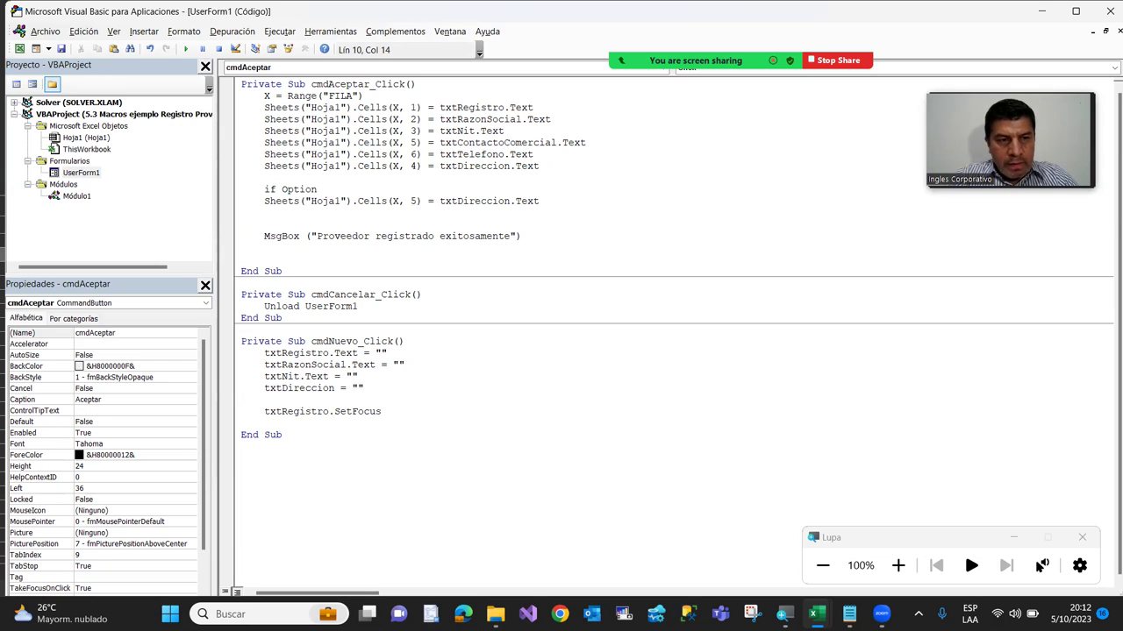
text(tton)
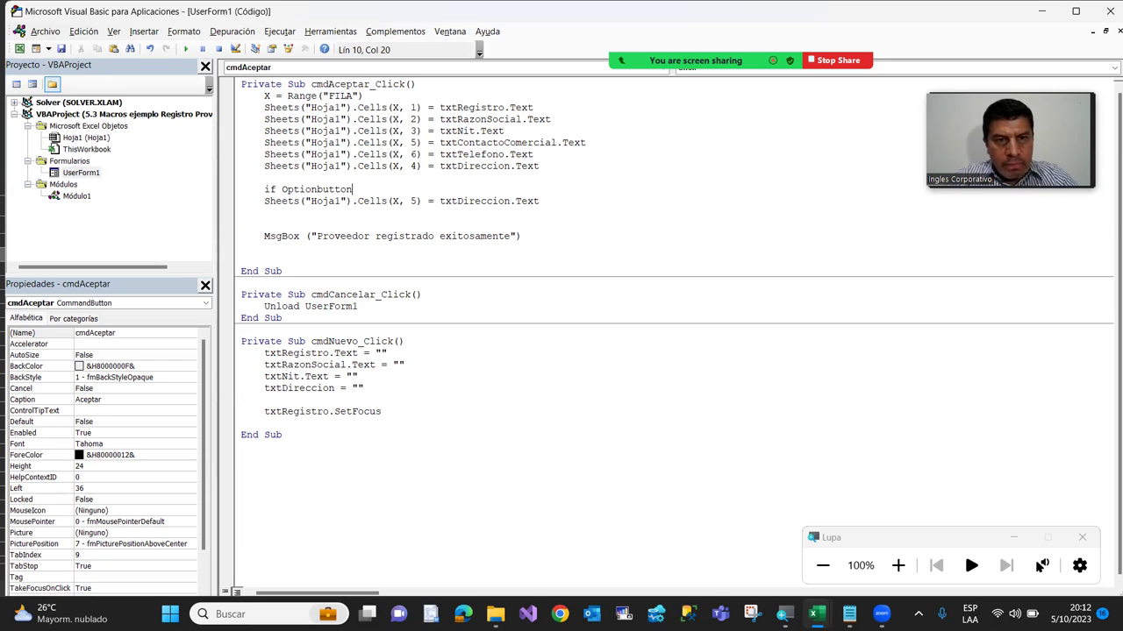
text(1)
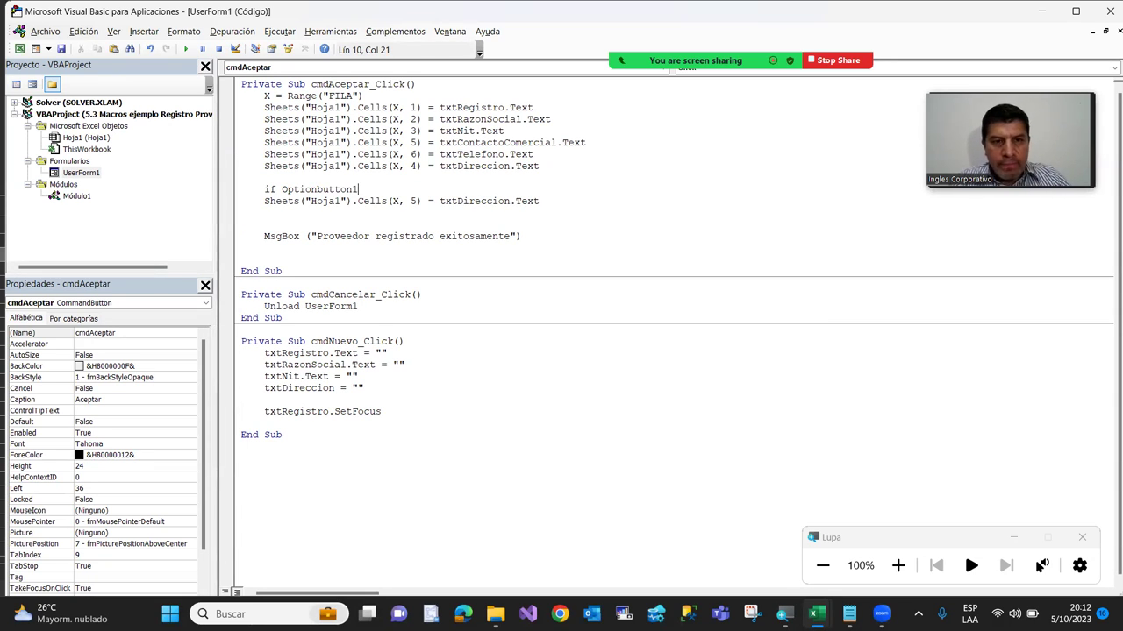
text(.)
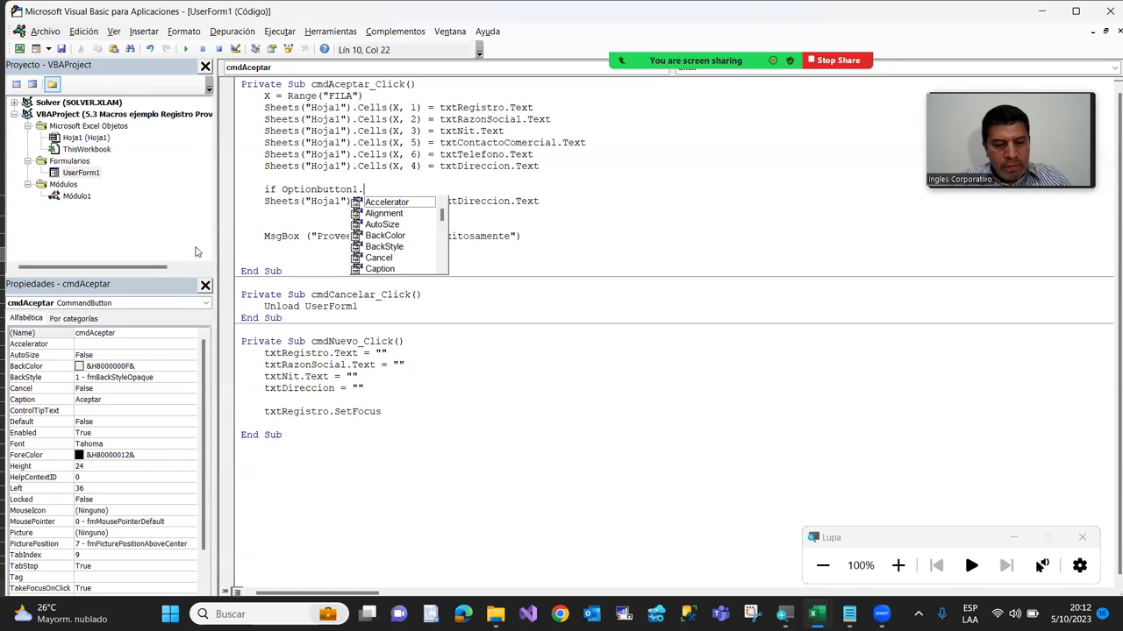
text(value)
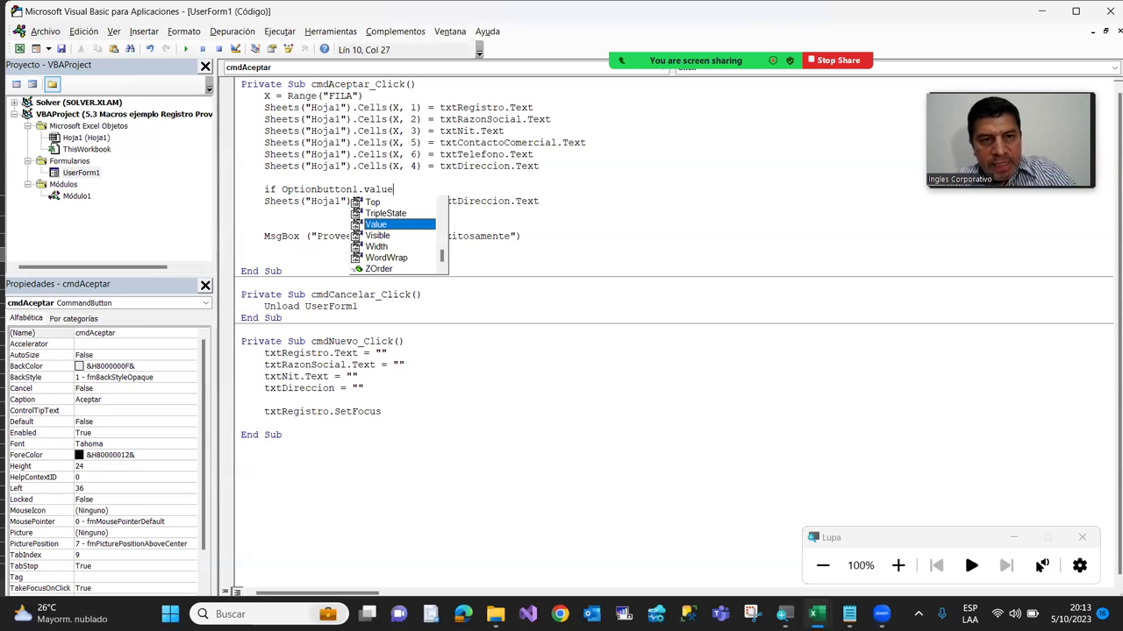
text(=)
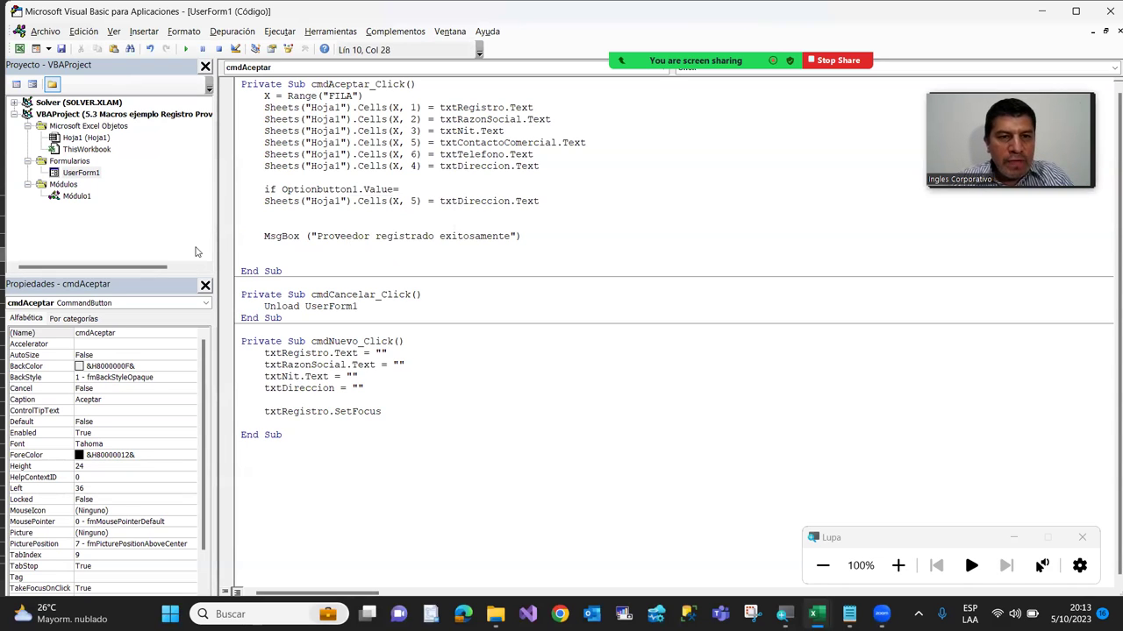
text(True )
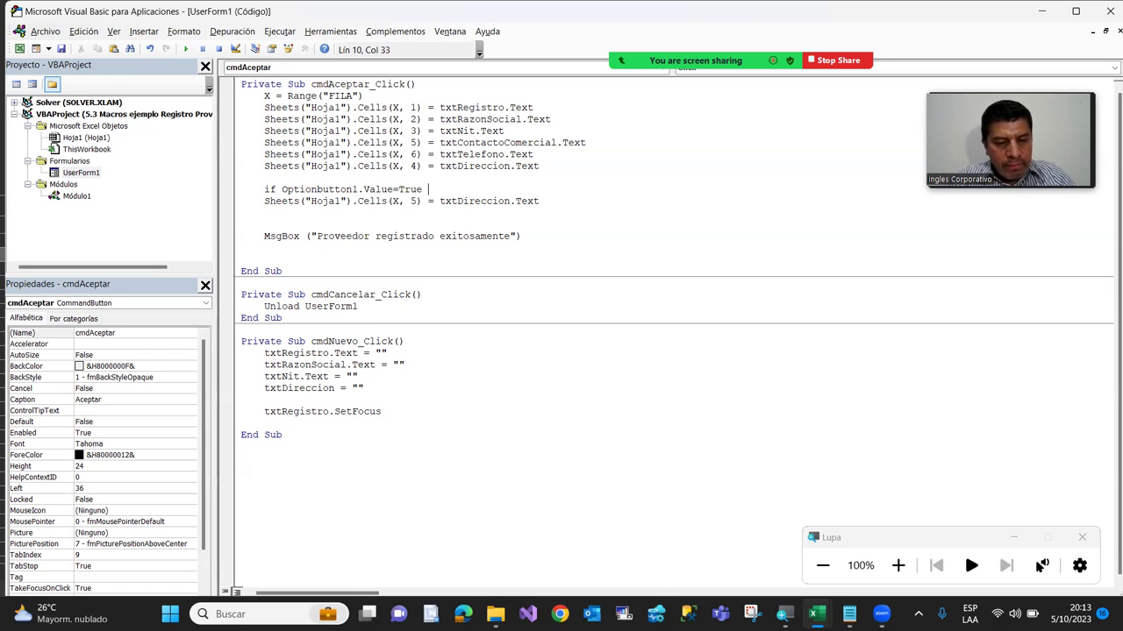
text(the)
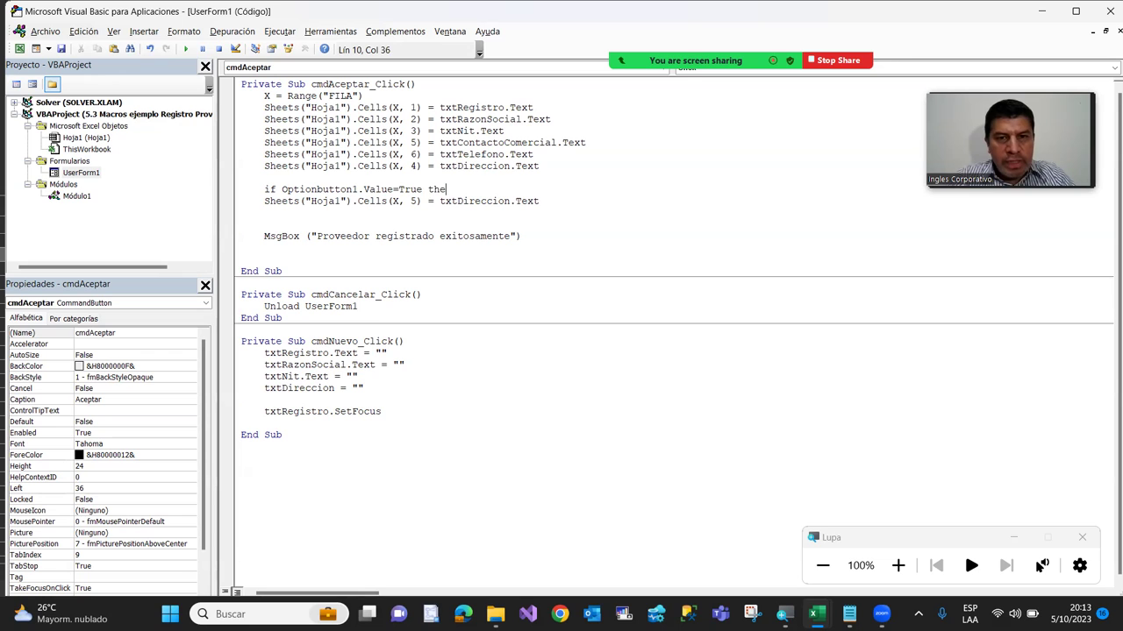
key(Return)
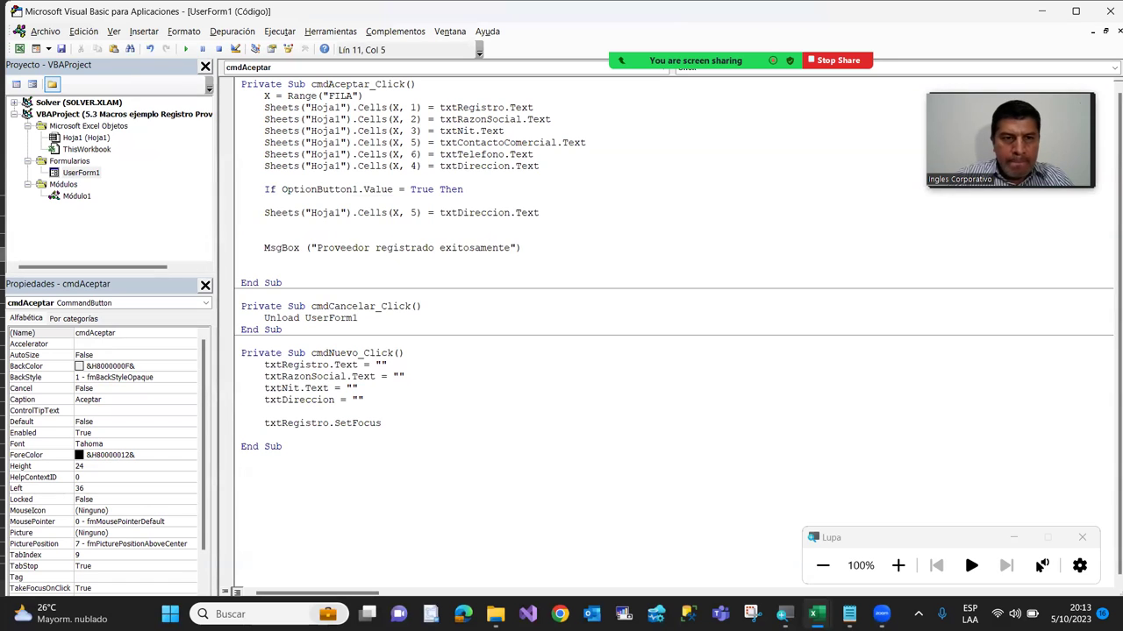
key(Delete)
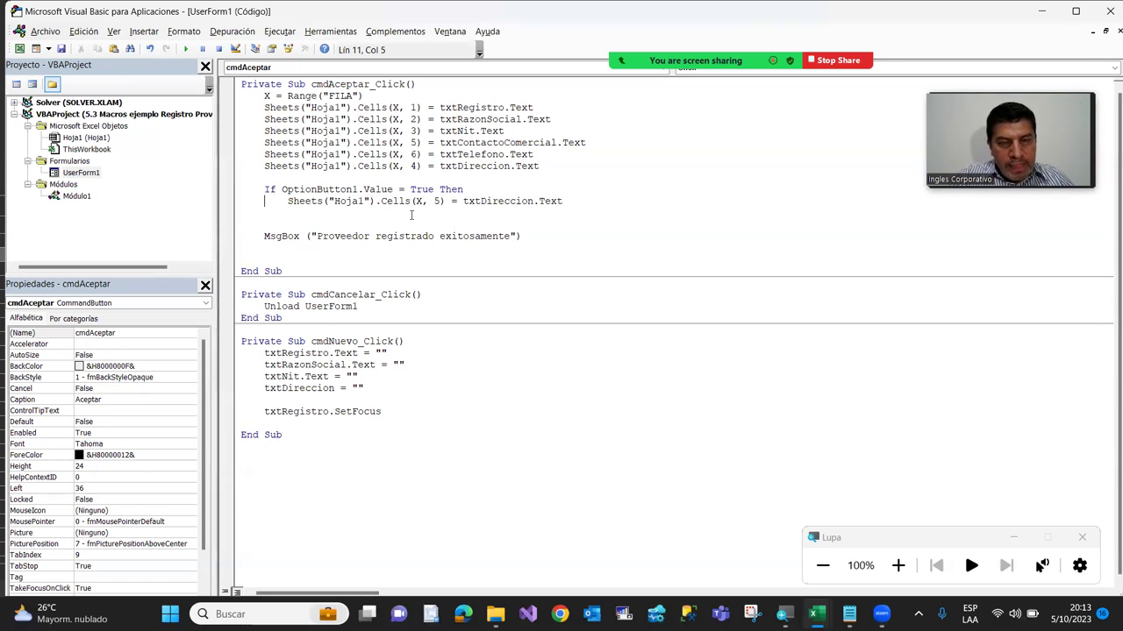
Write OptionButton1.Caption to column 5 instead of txtDireccion.Text, then add an Else line
click(462, 201)
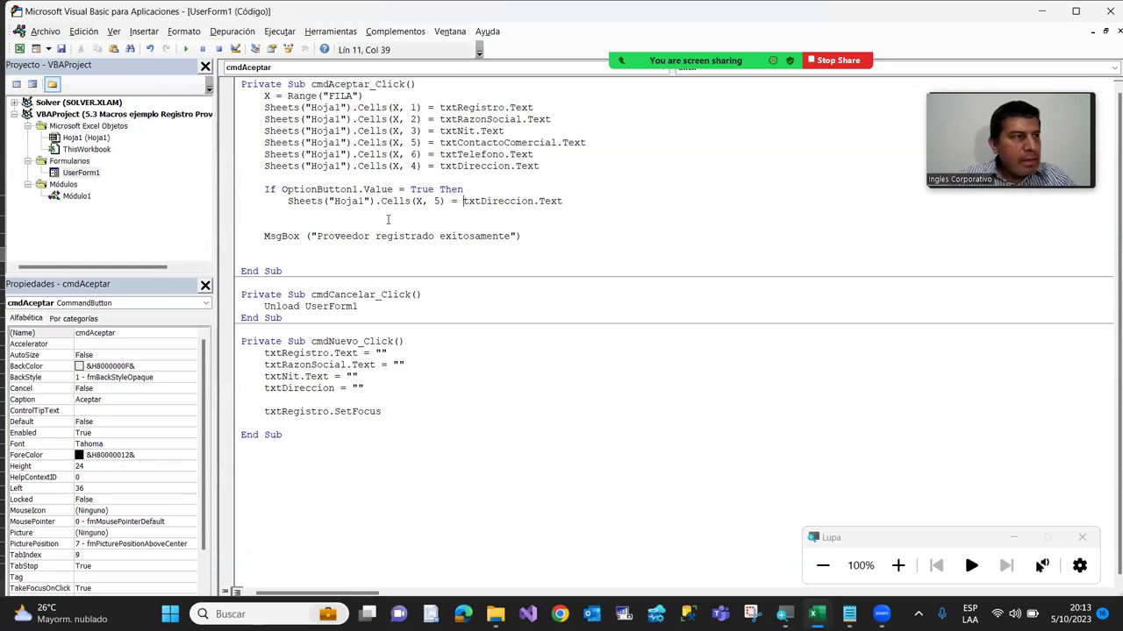
text(option)
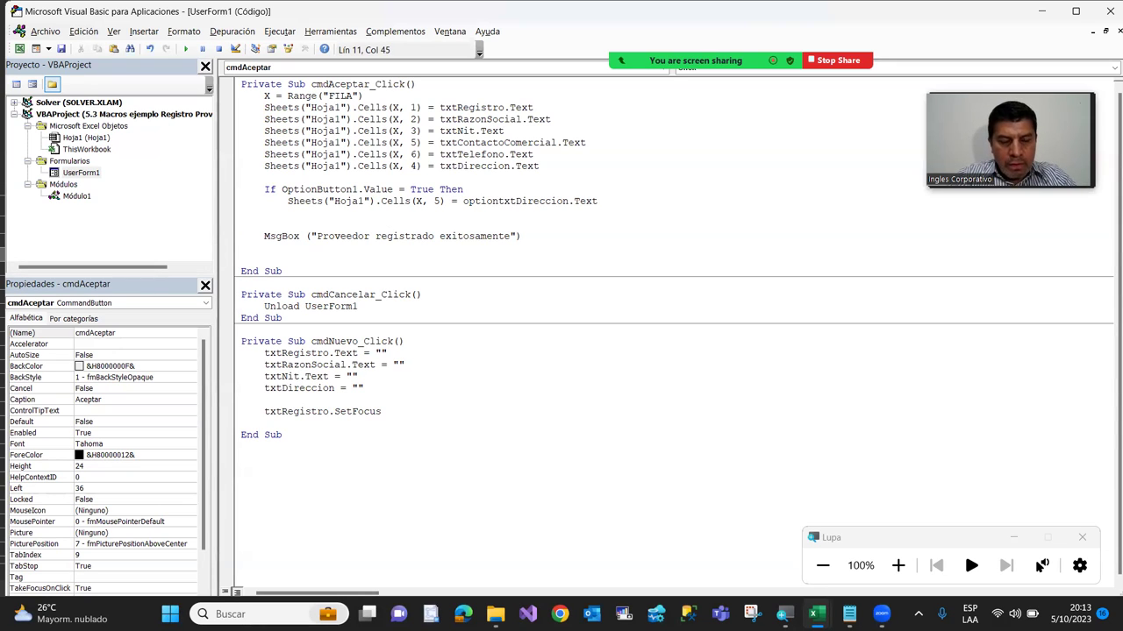
text(button1)
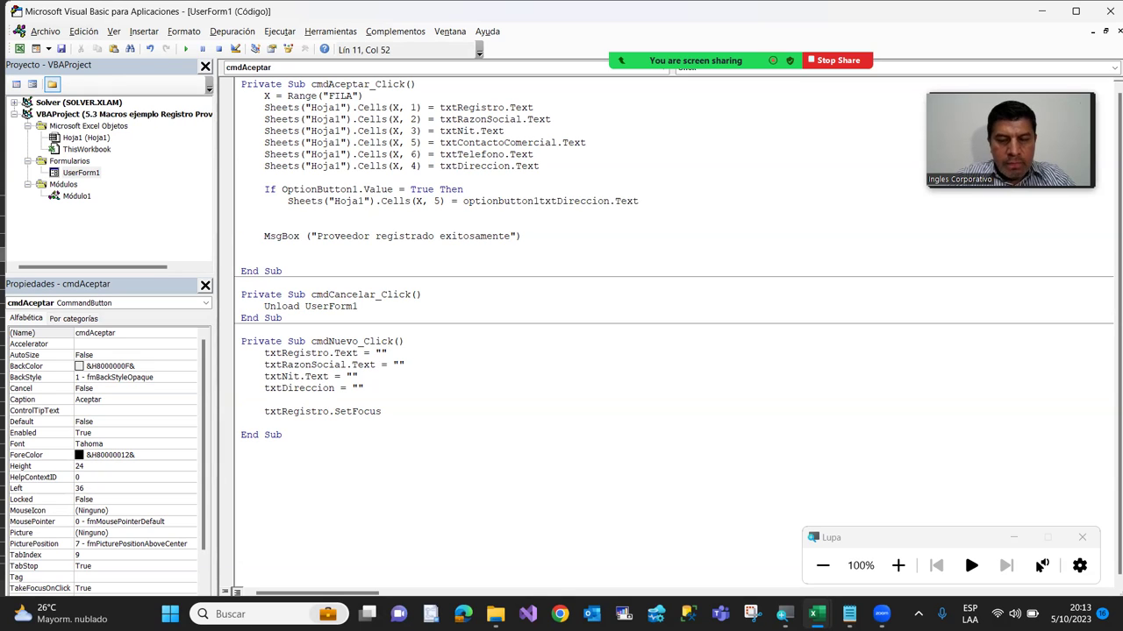
key(Delete)
key(Delete)
key(Delete)
key(Delete)
key(Delete)
key(Delete)
key(Delete)
key(Delete)
key(Delete)
key(Delete)
key(Delete)
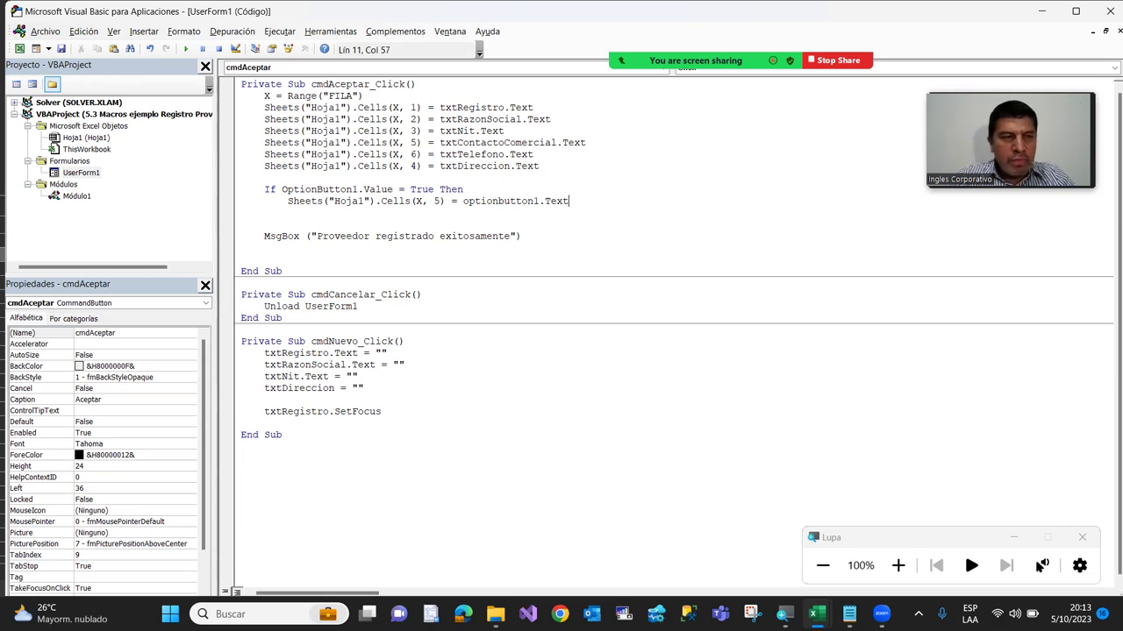
key(BackSpace)
key(BackSpace)
key(BackSpace)
key(BackSpace)
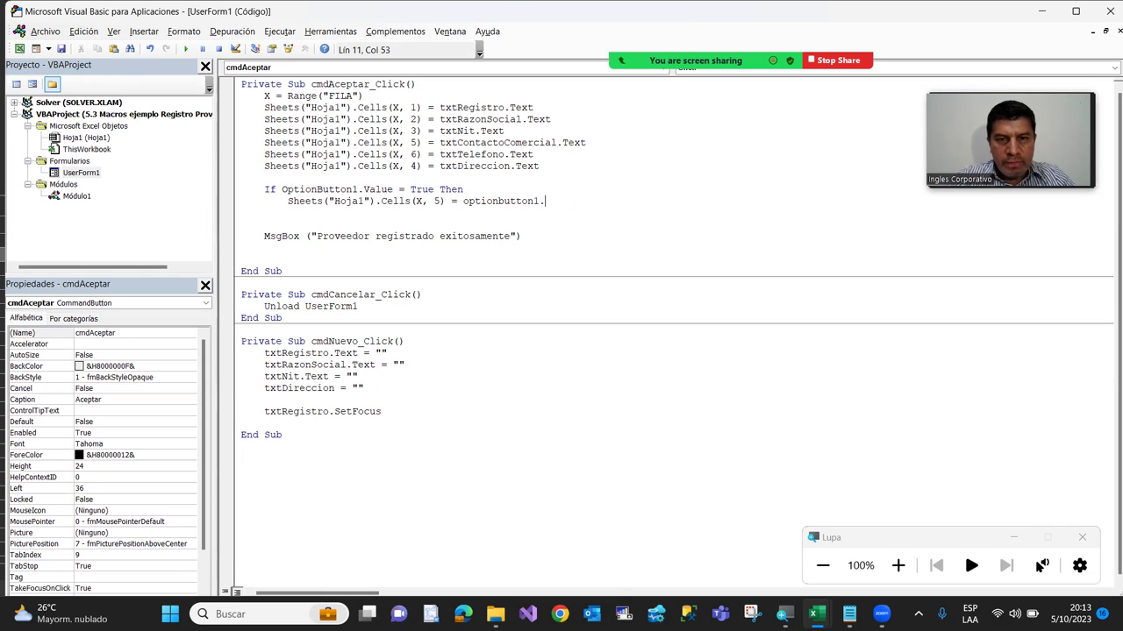
text(caption)
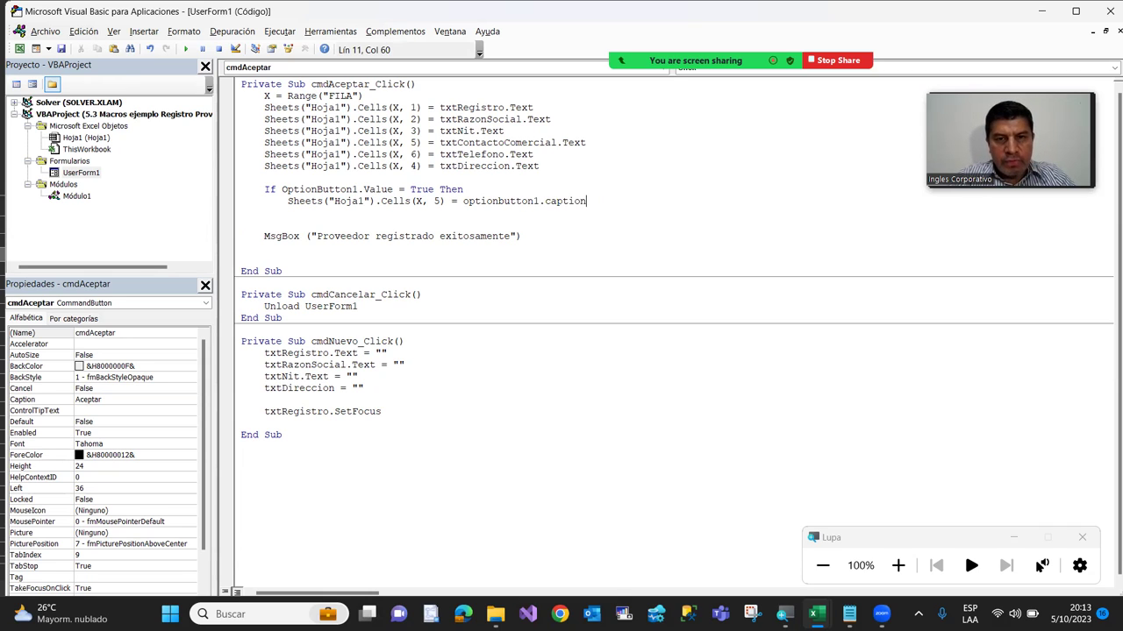
key(Return)
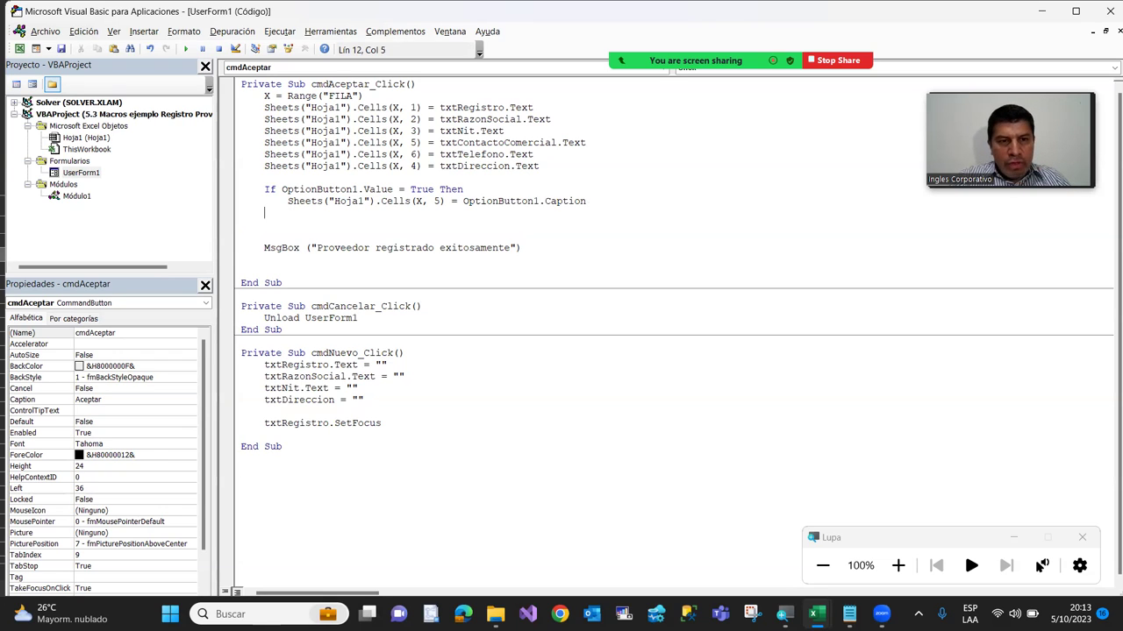
text(else)
key(Return)
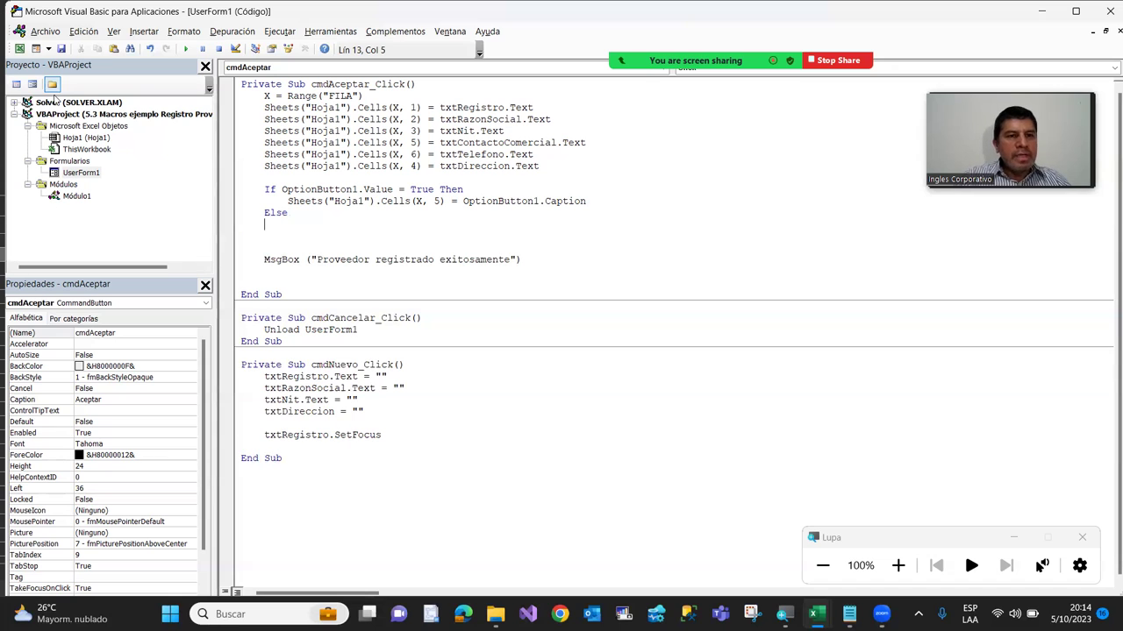
double_click(60, 173)
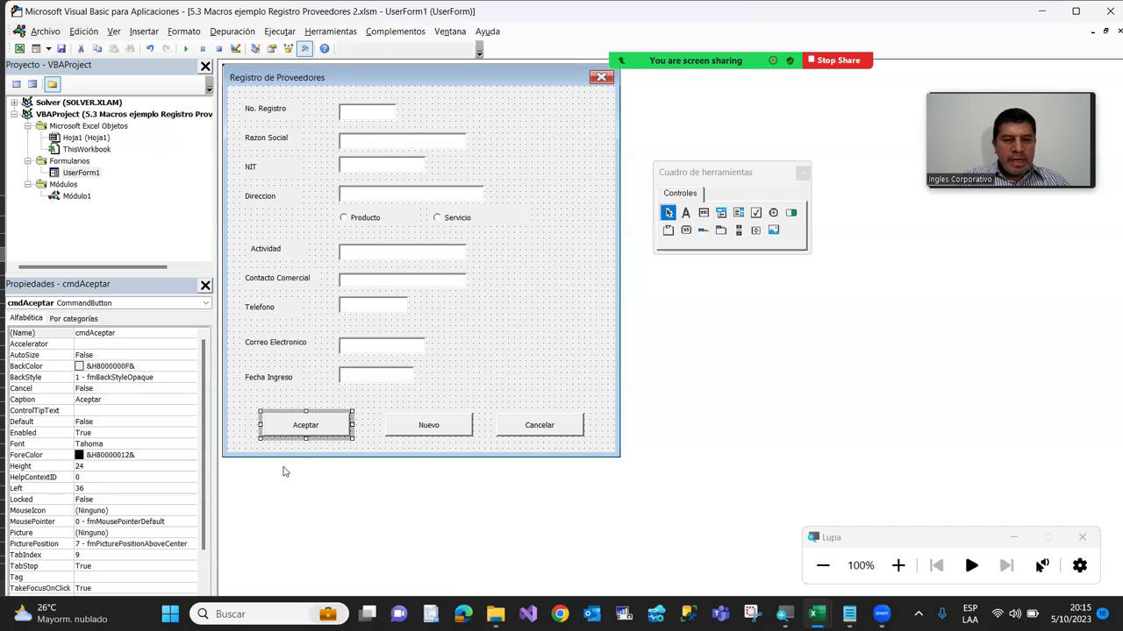
double_click(293, 428)
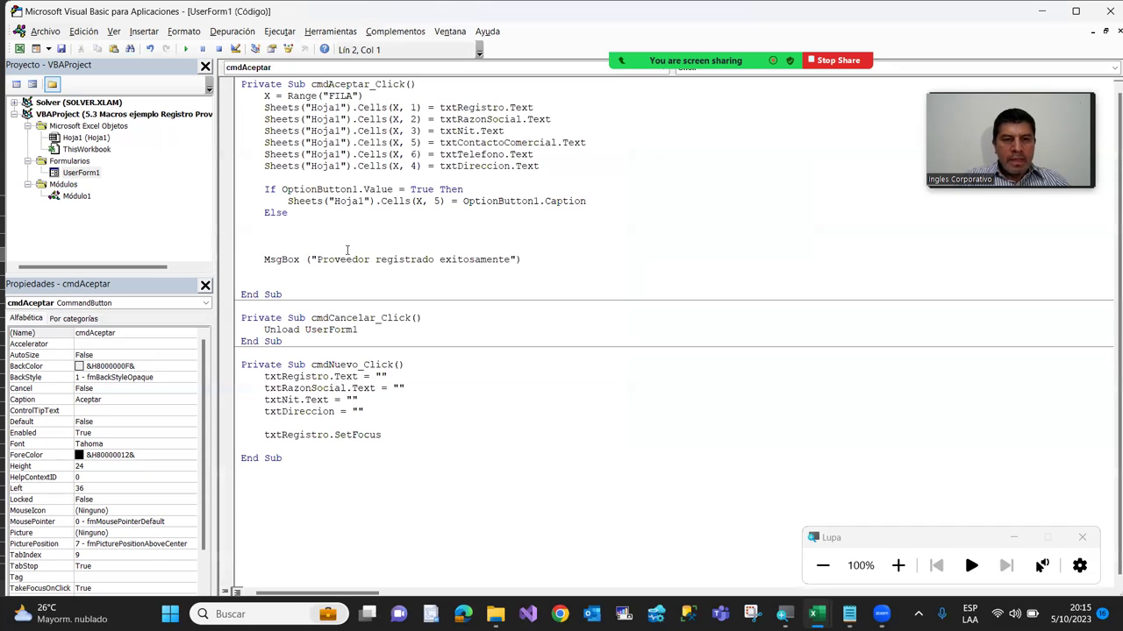
Duplicate the column-5 Caption assignment under Else for the OptionButton2 branch
click(287, 201)
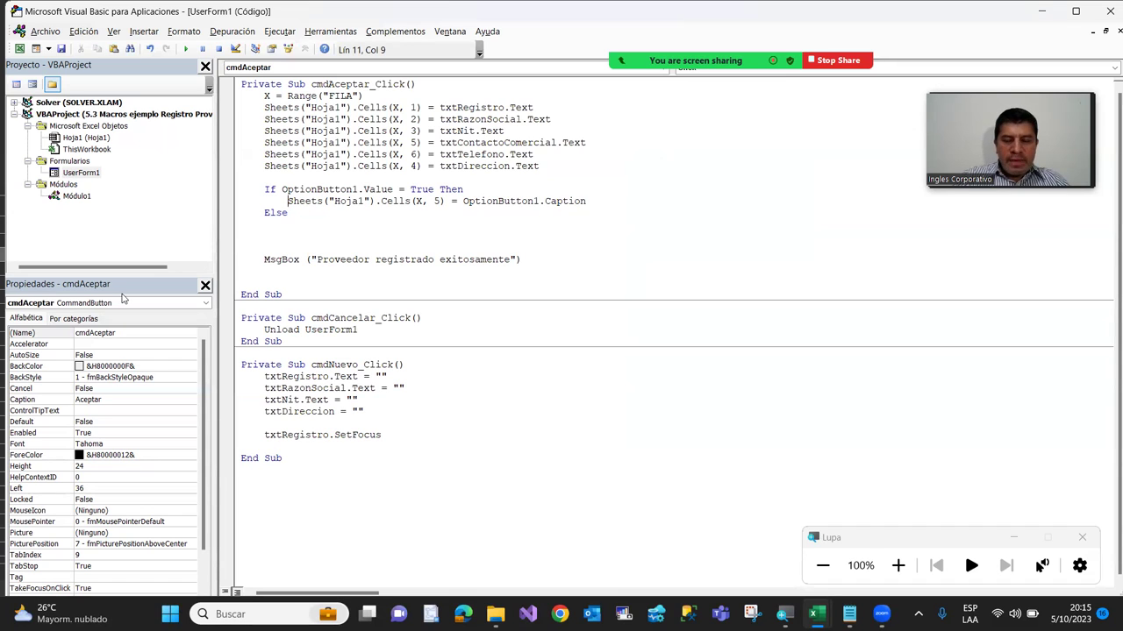
key(shift+End)
key(ctrl+c)
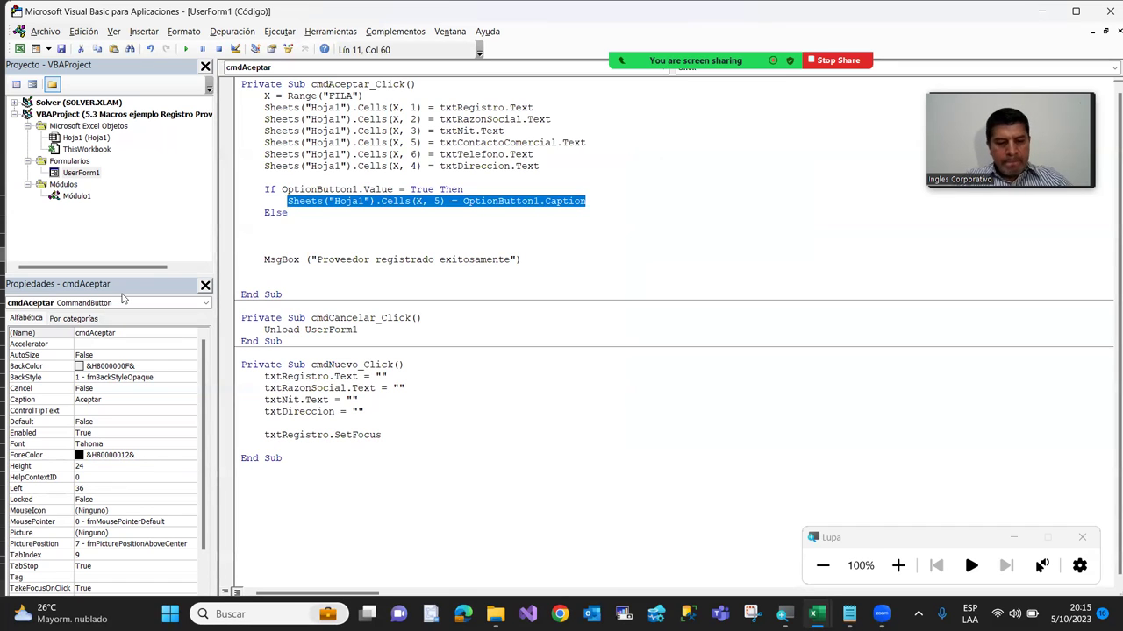
key(Down)
key(Down)
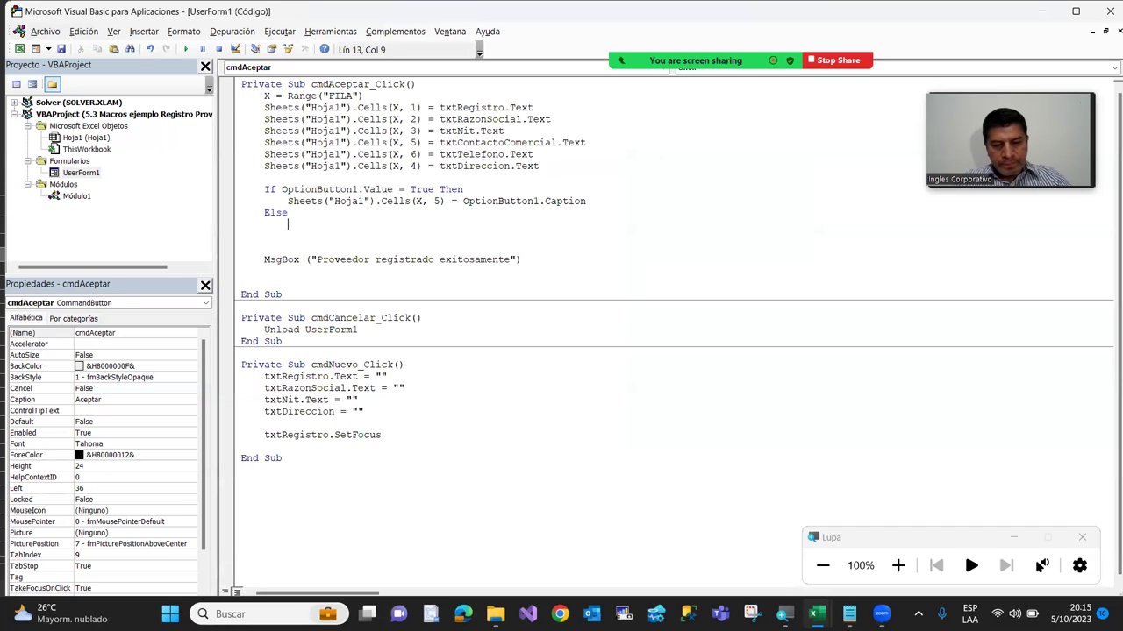
key(ctrl+v)
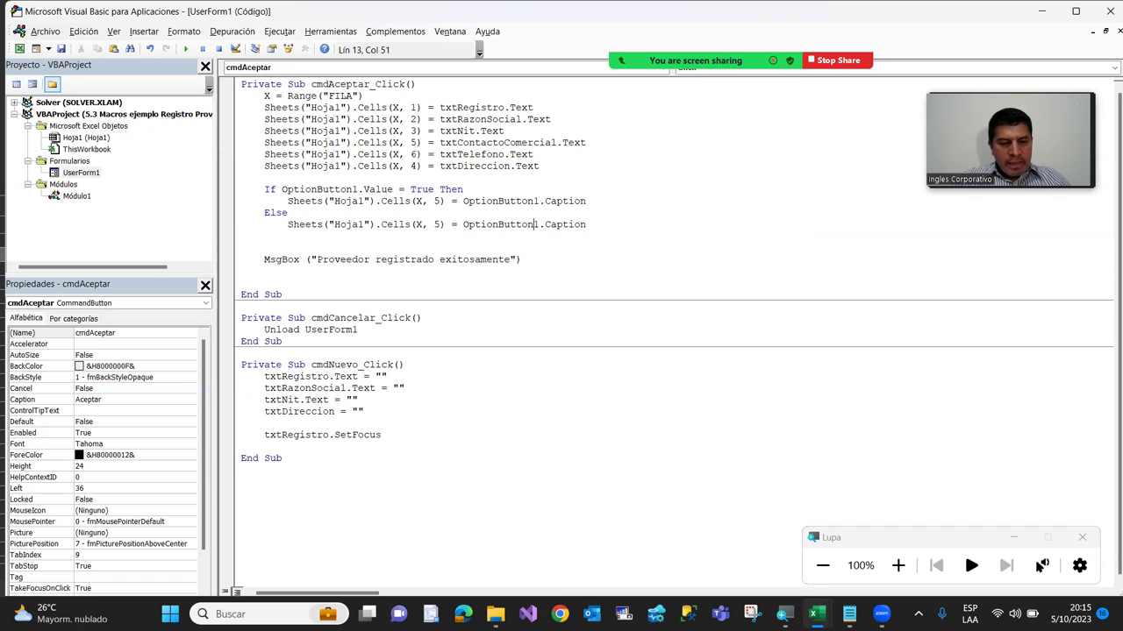
key(Down)
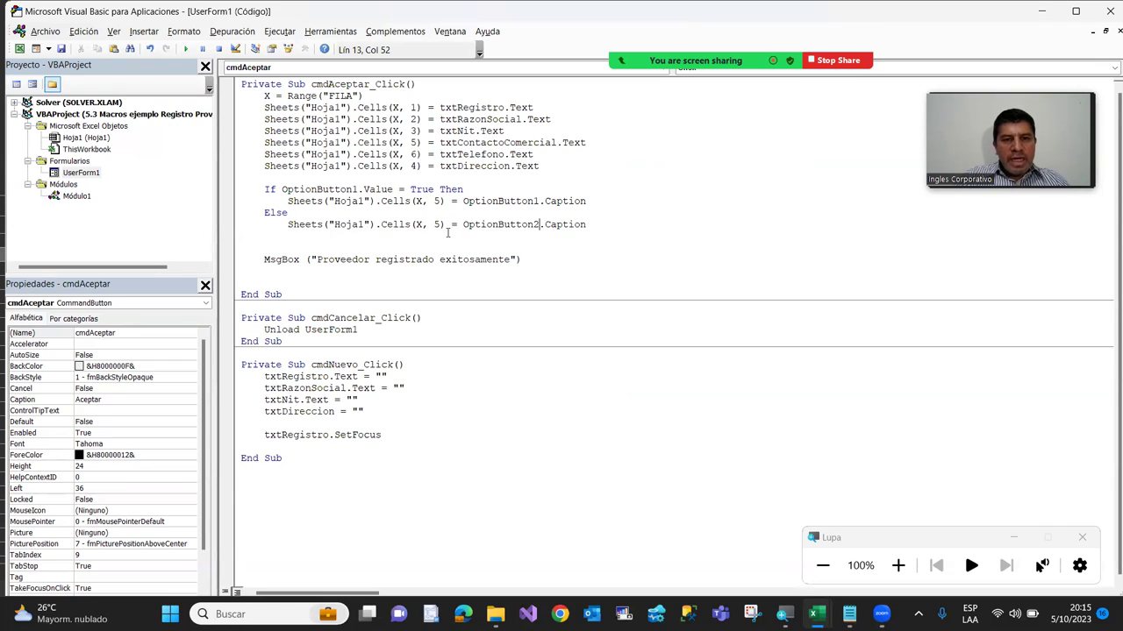
Close the If block with End If and return to the Excel worksheet
key(Down)
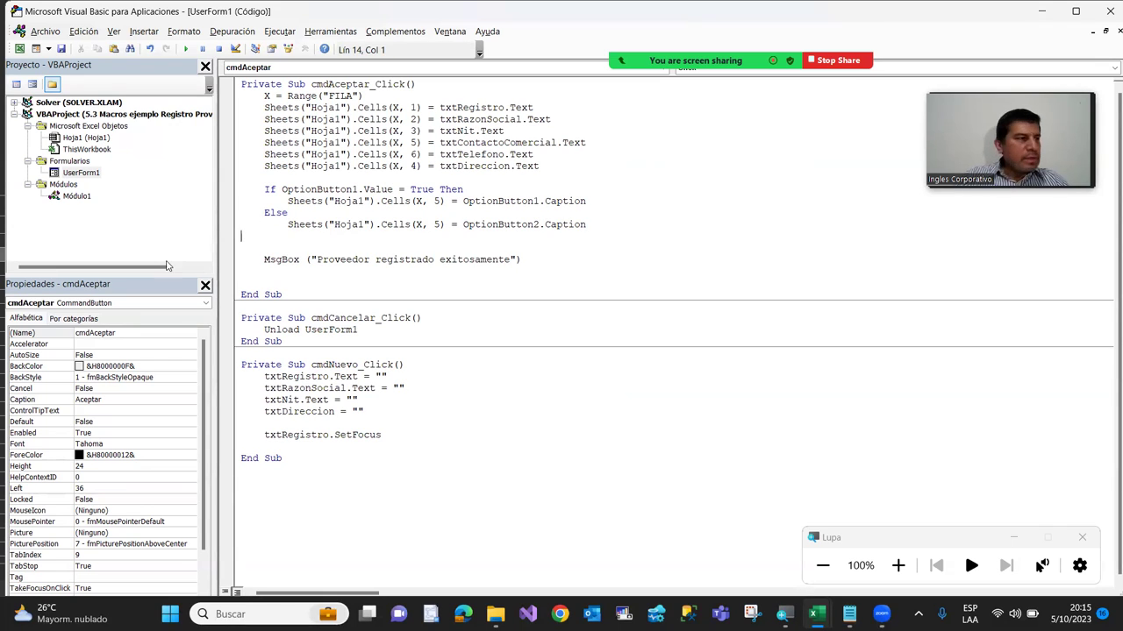
key(Tab)
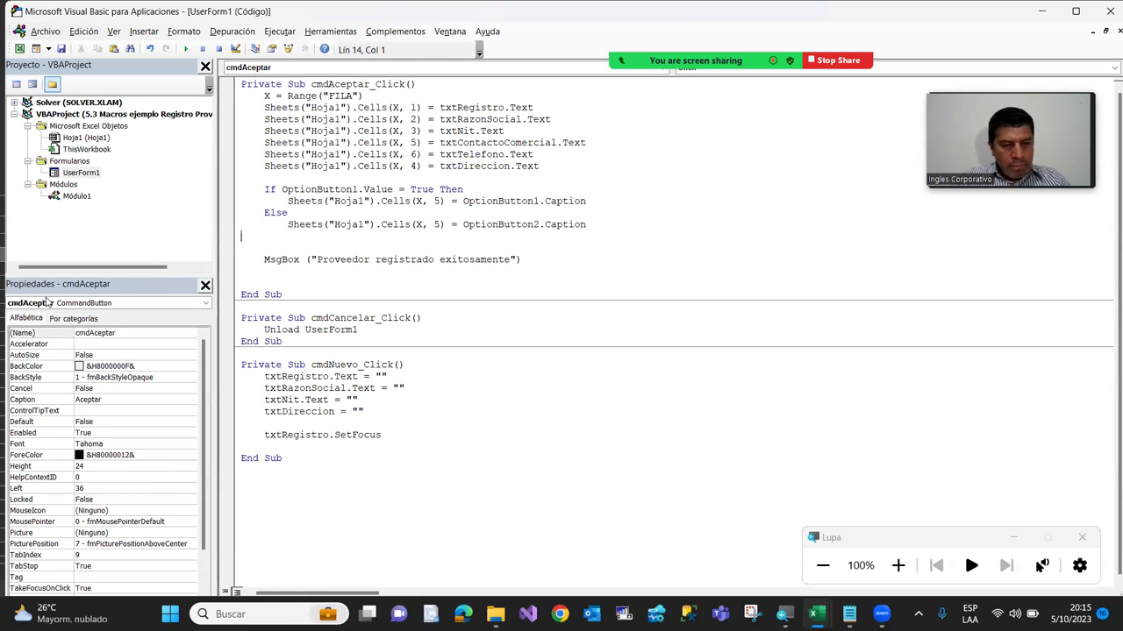
text(end if)
key(Return)
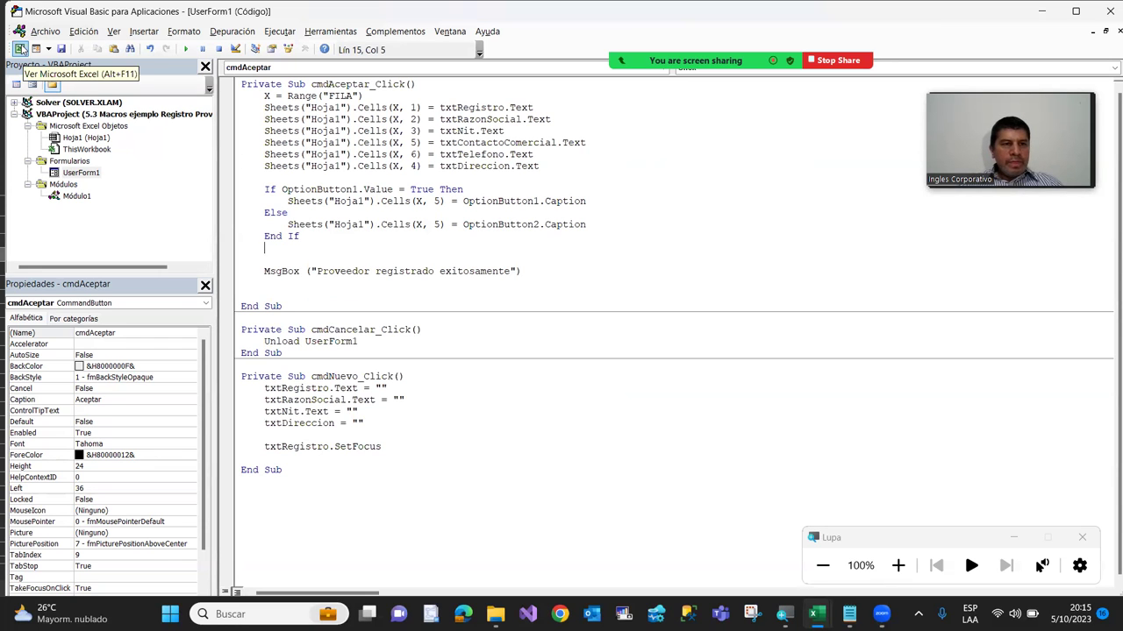
click(20, 49)
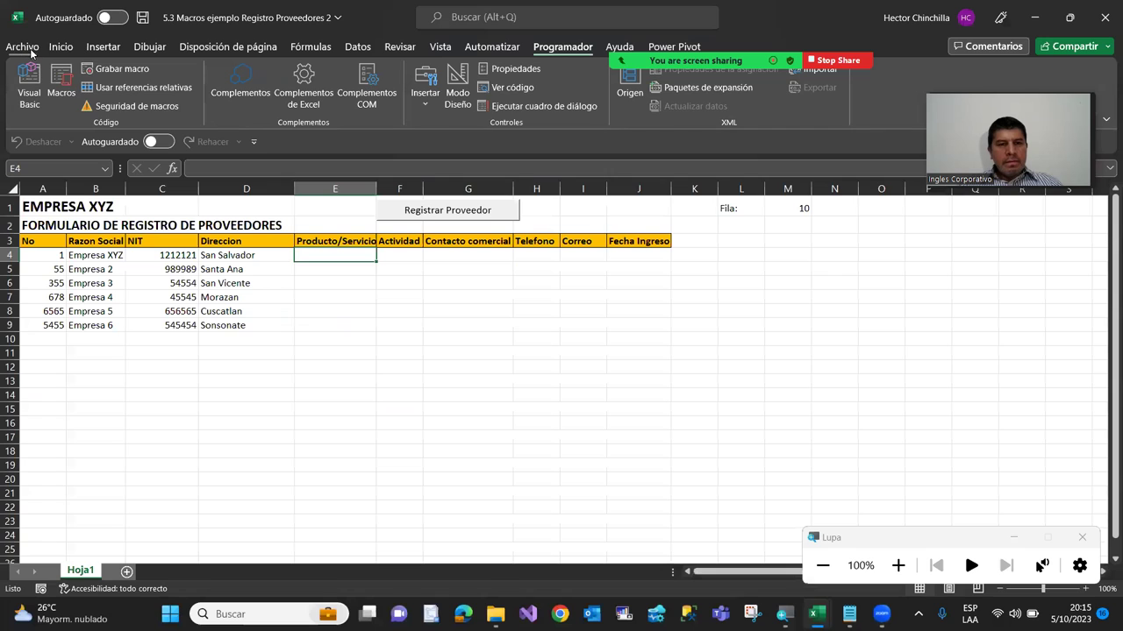
Open the registration form and fill in the register number, empresa 7, NIT and address
click(451, 212)
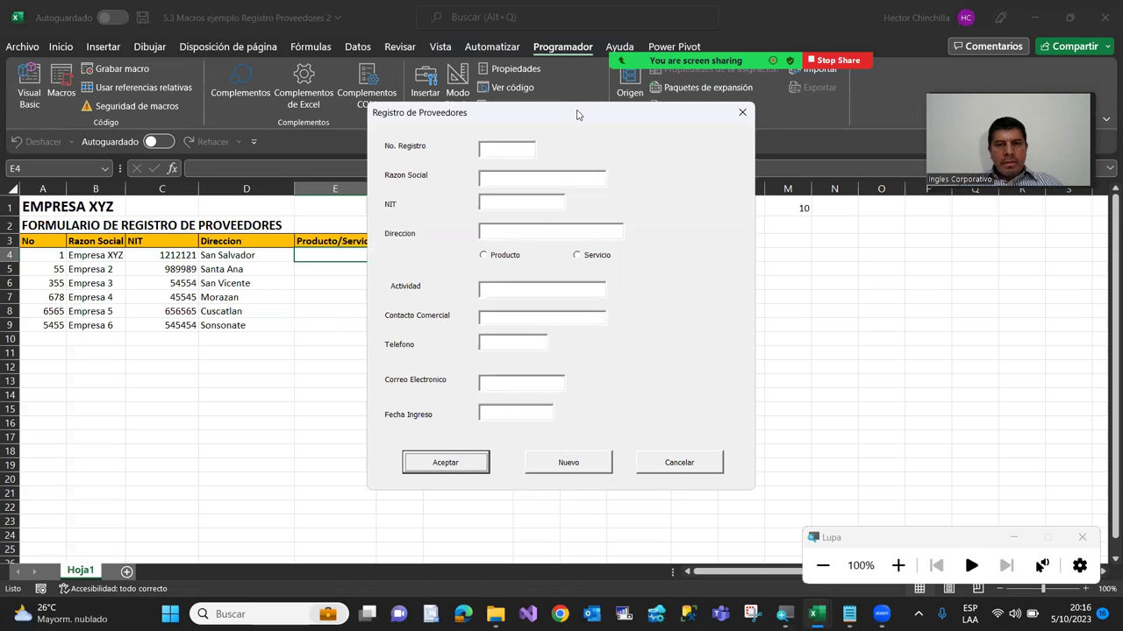
drag(593, 116, 627, 117)
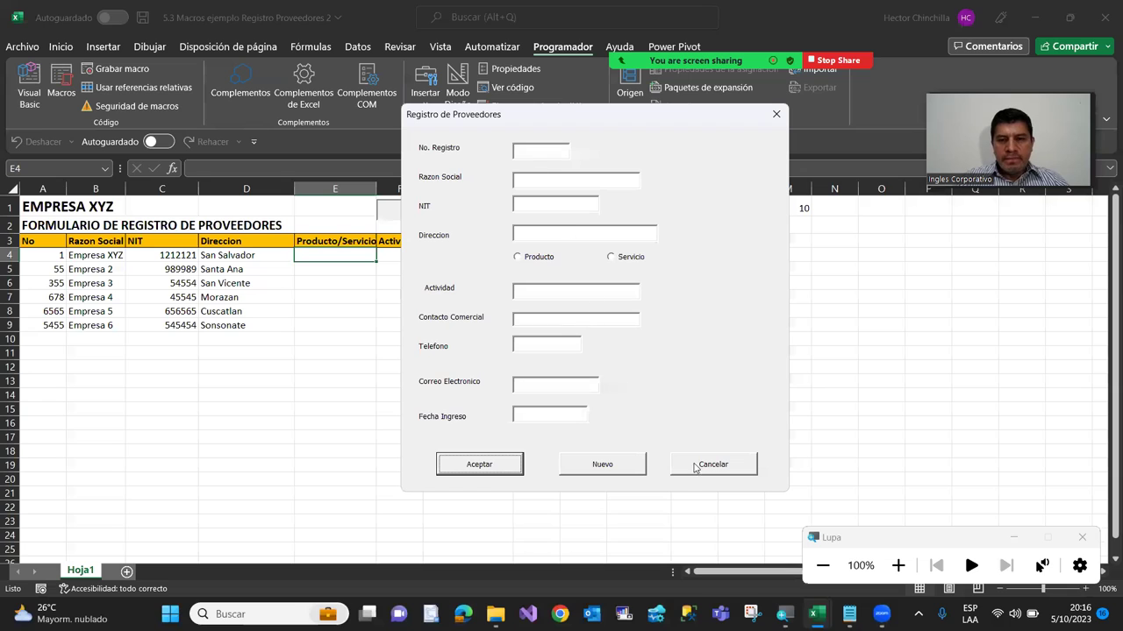
click(523, 149)
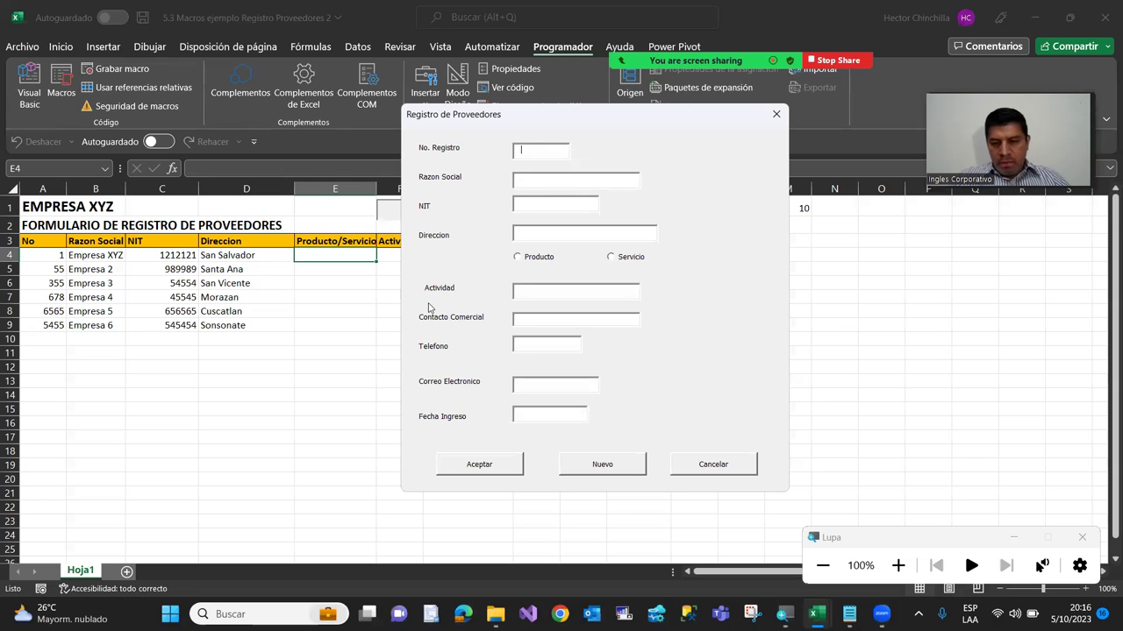
text(58)
click(636, 183)
text(empresa 7)
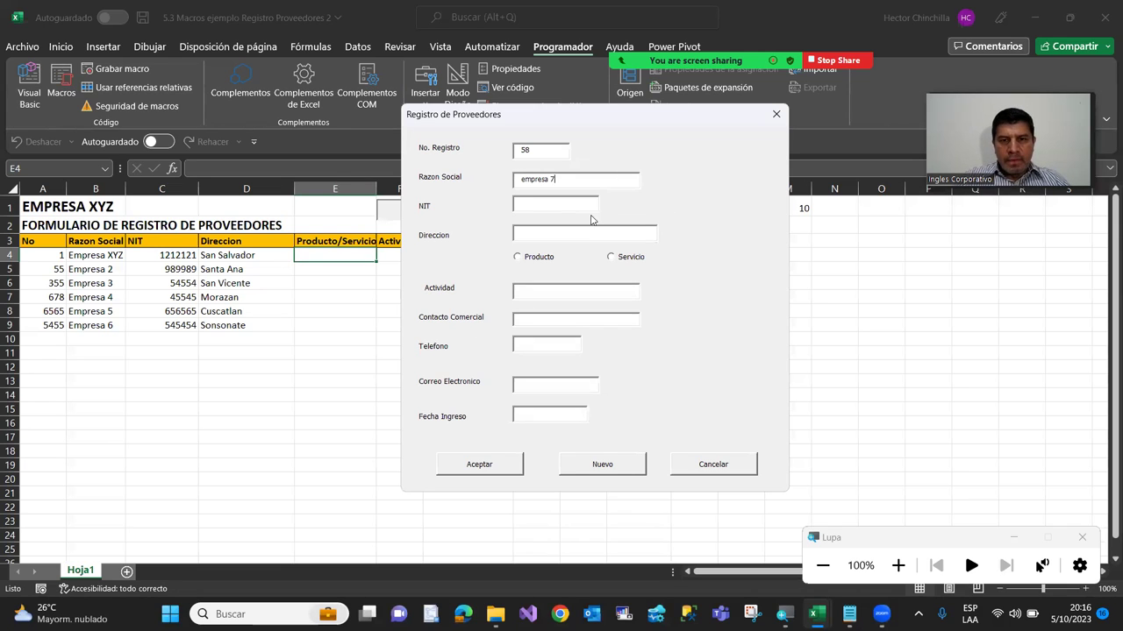
text(12121)
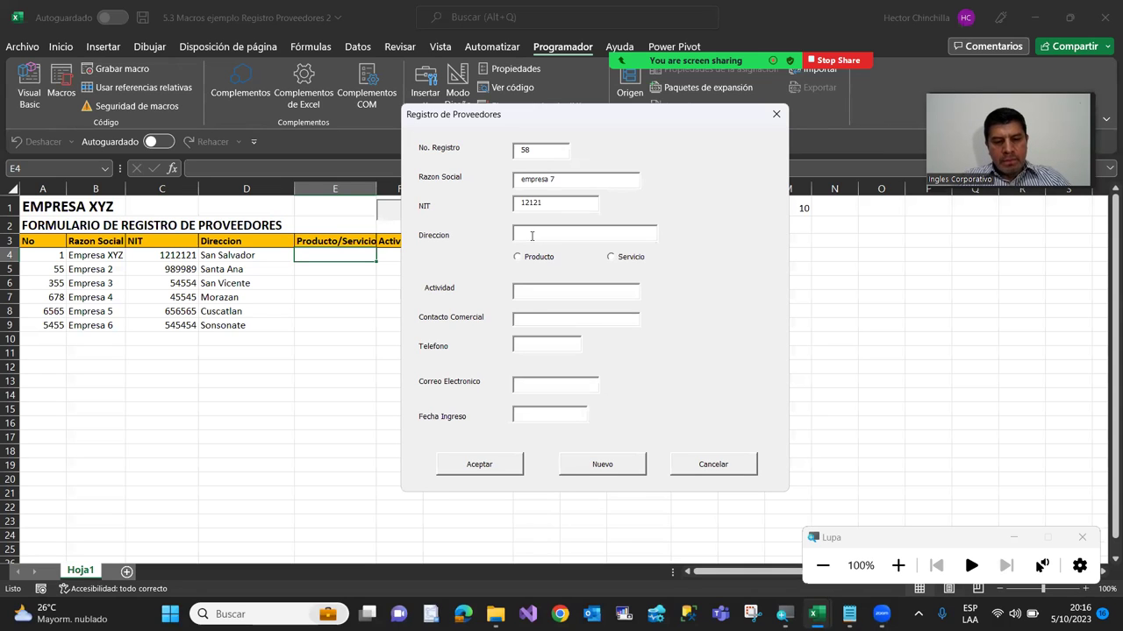
text(lvador)
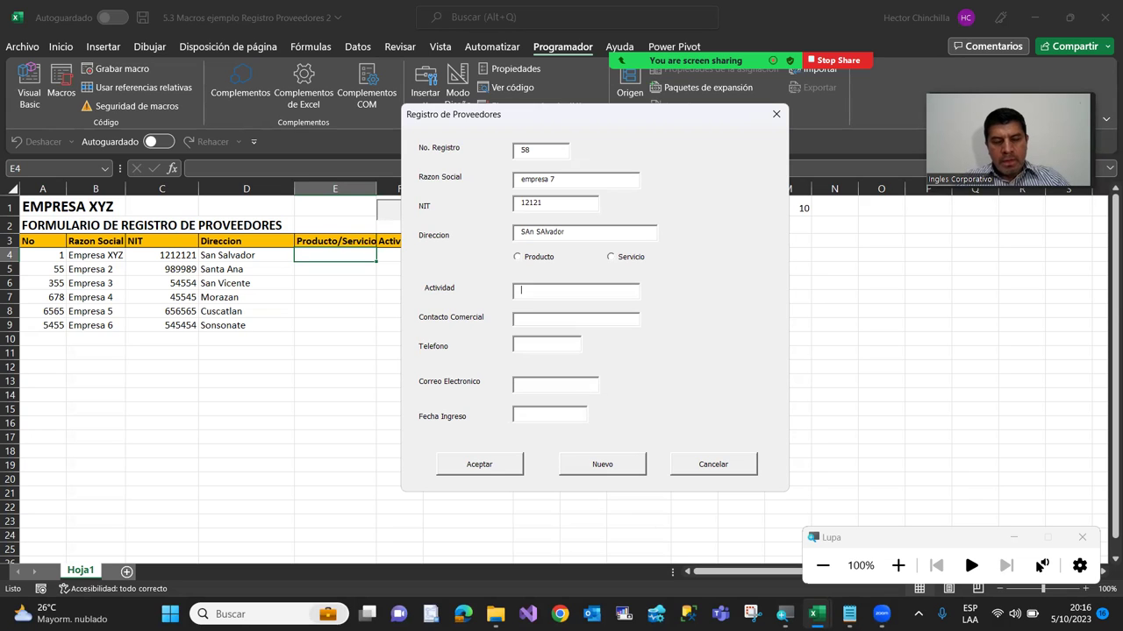
key(Tab)
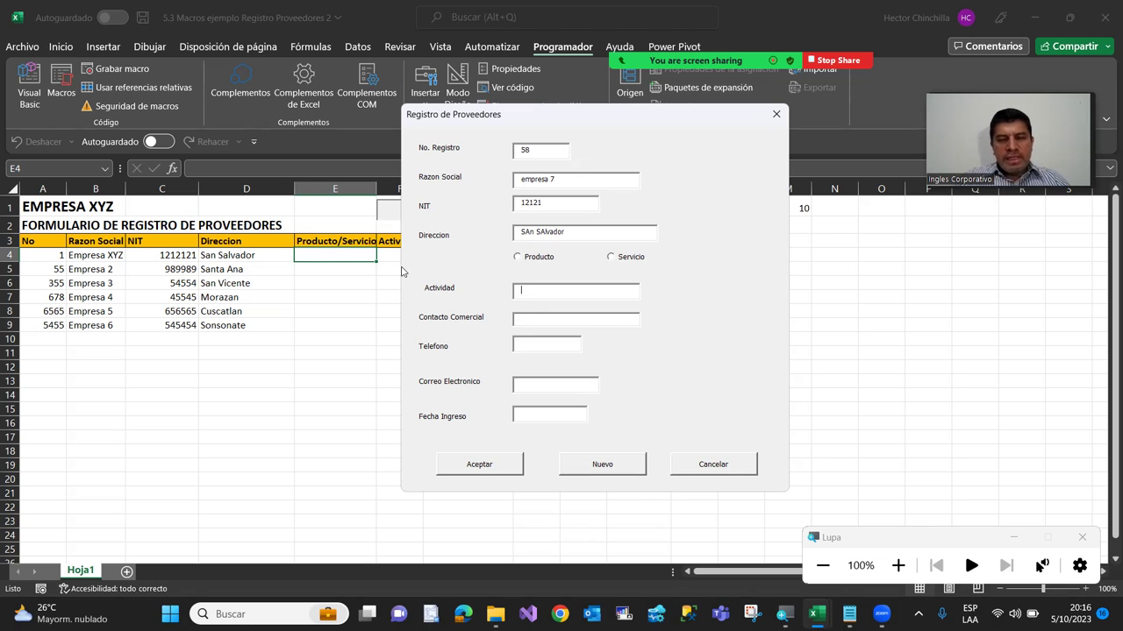
Choose Producto, submit the supplier to row 10, and dismiss the confirmation
click(517, 258)
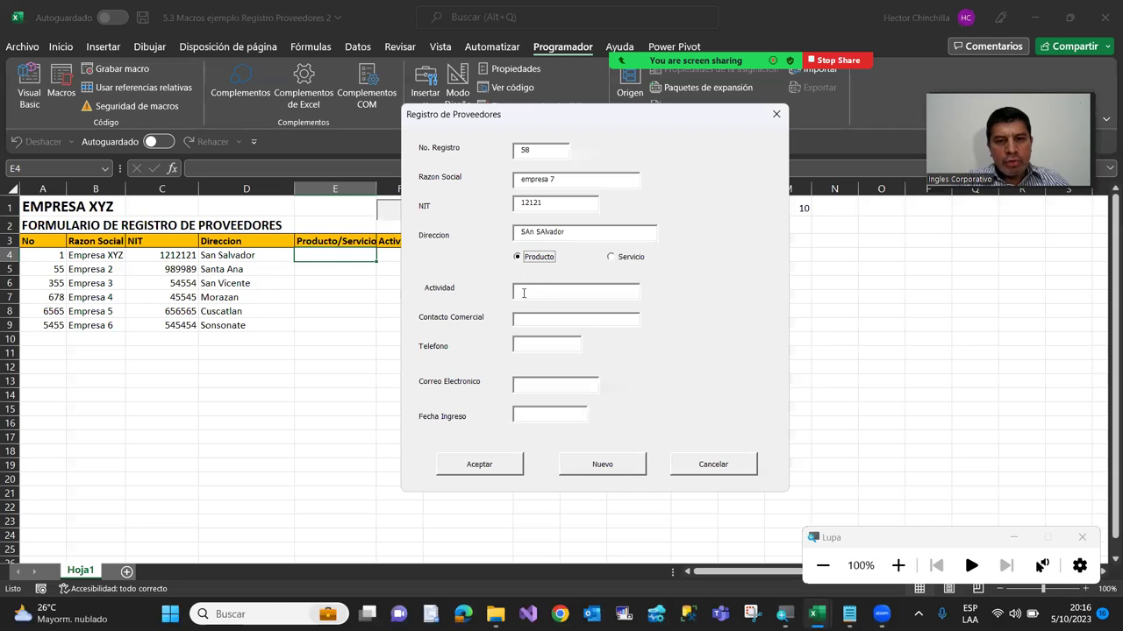
click(524, 293)
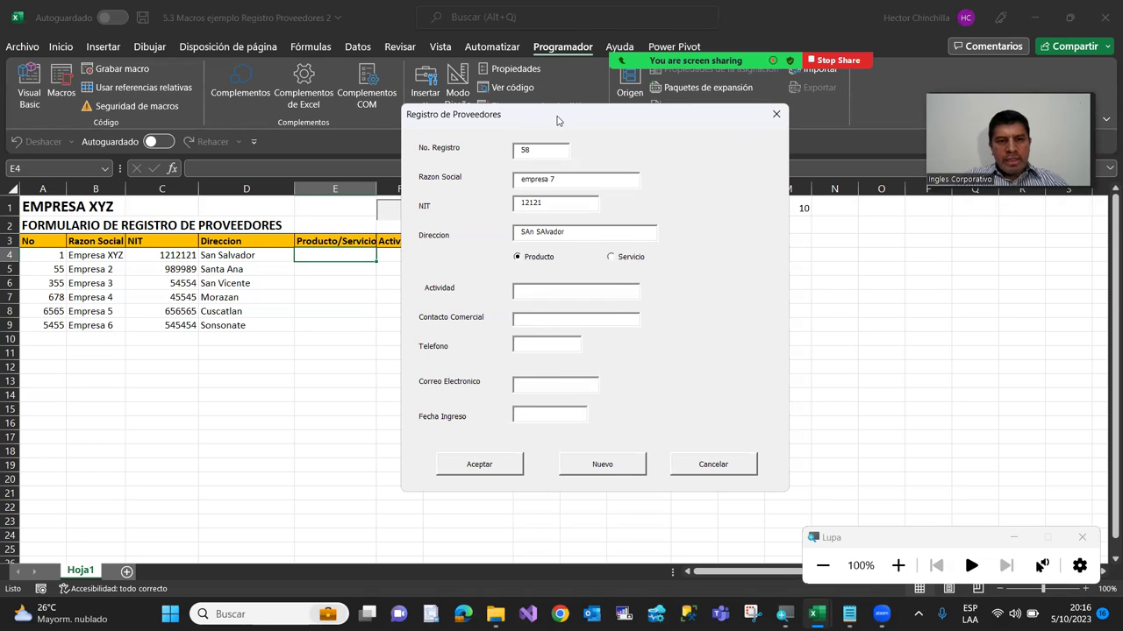
drag(556, 121, 660, 123)
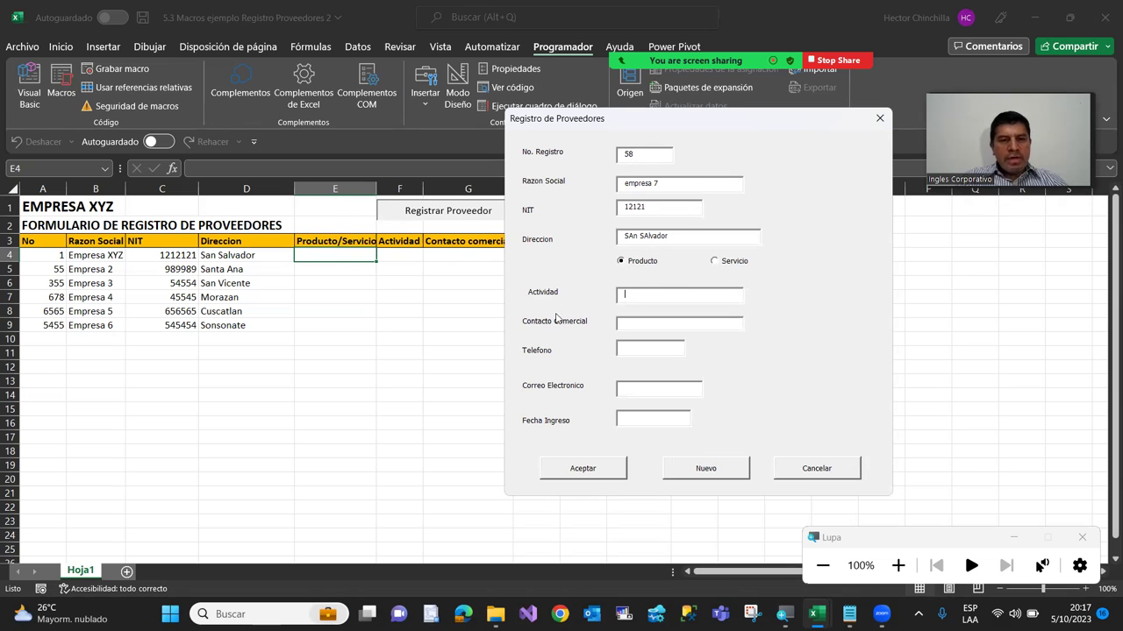
click(604, 476)
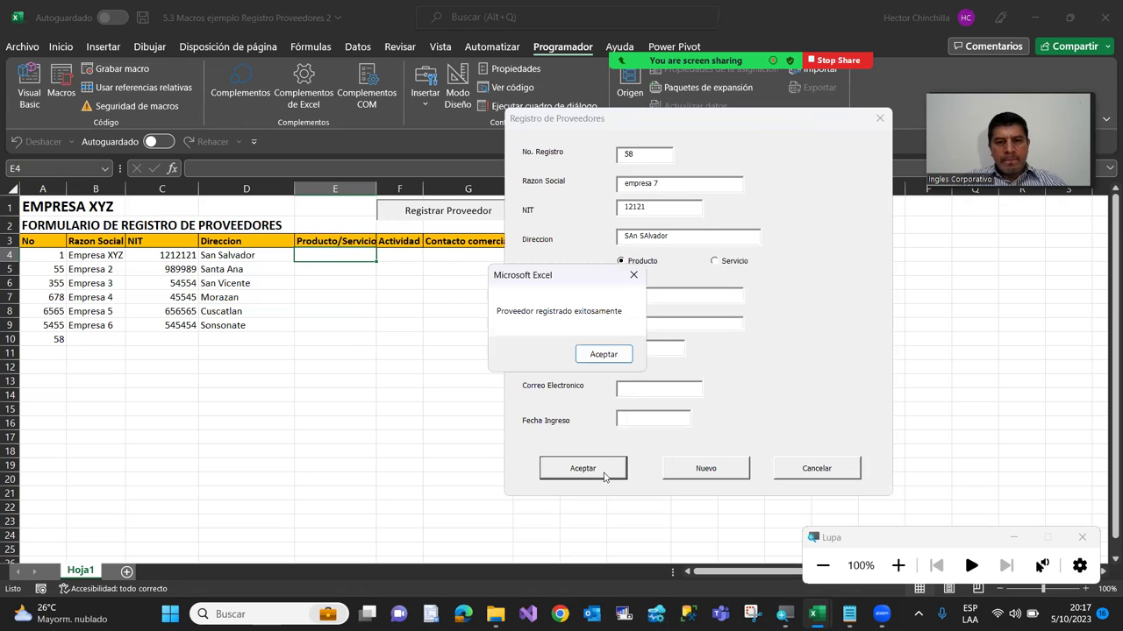
click(604, 356)
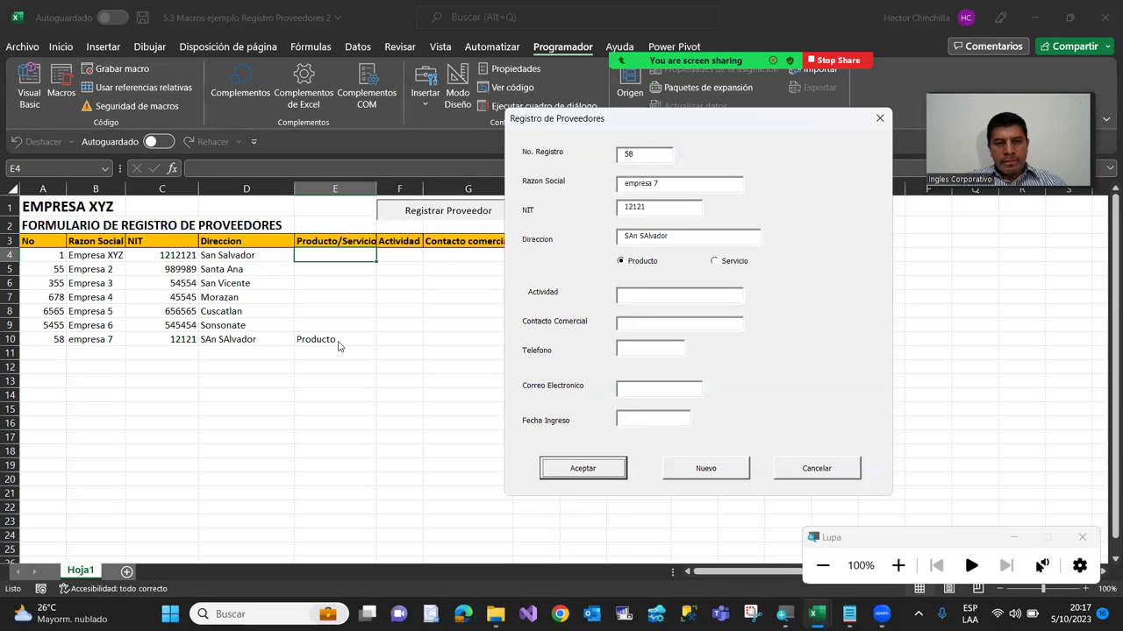
Edit the register number, NIT and address, save as Servicio to row 11, then close the form
click(645, 153)
text(7)
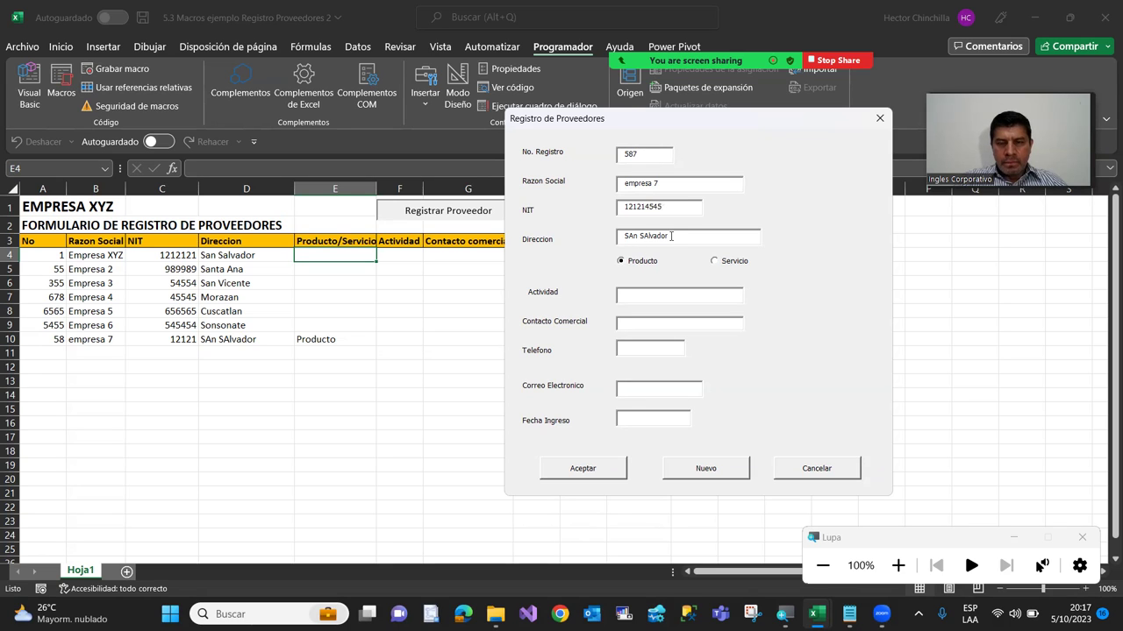
key(BackSpace)
key(BackSpace)
key(BackSpace)
text(la unon)
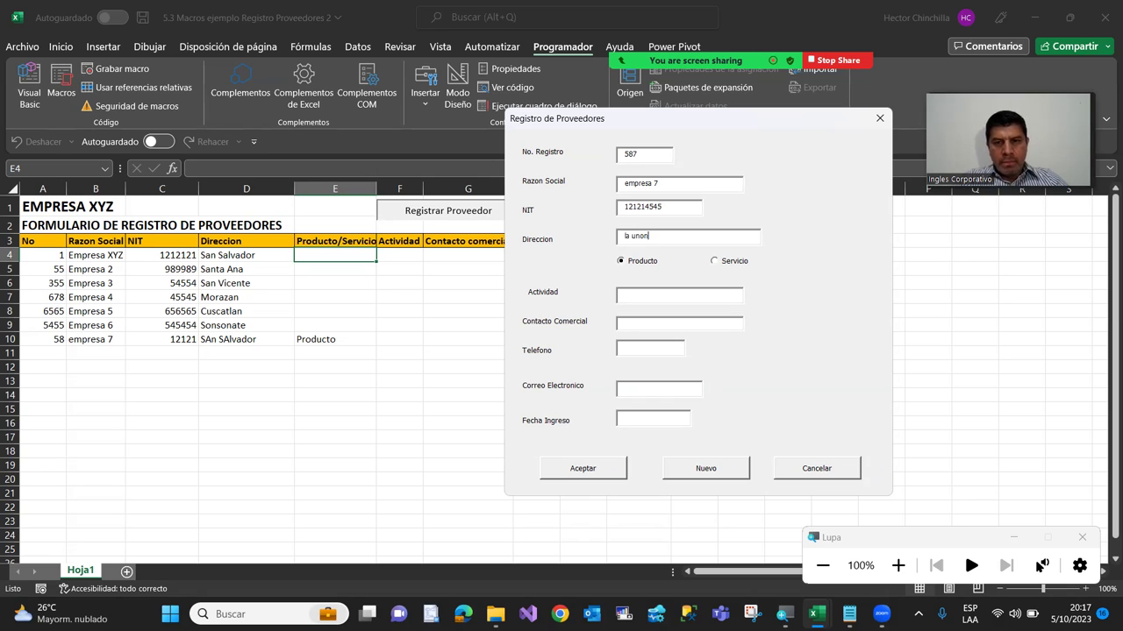
click(715, 263)
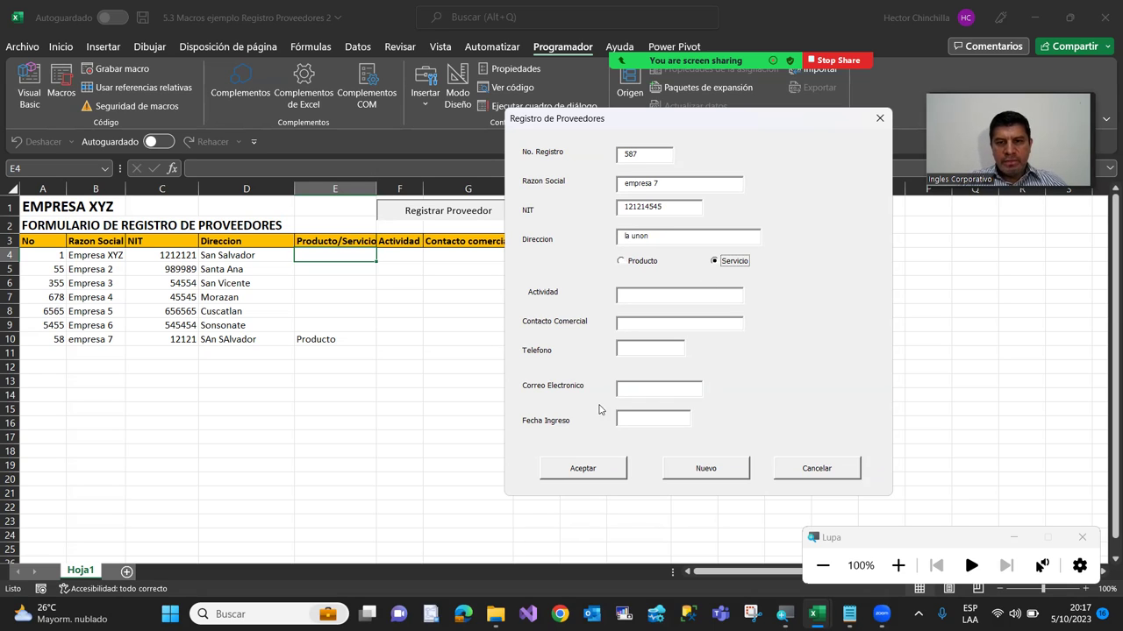
click(576, 473)
click(589, 354)
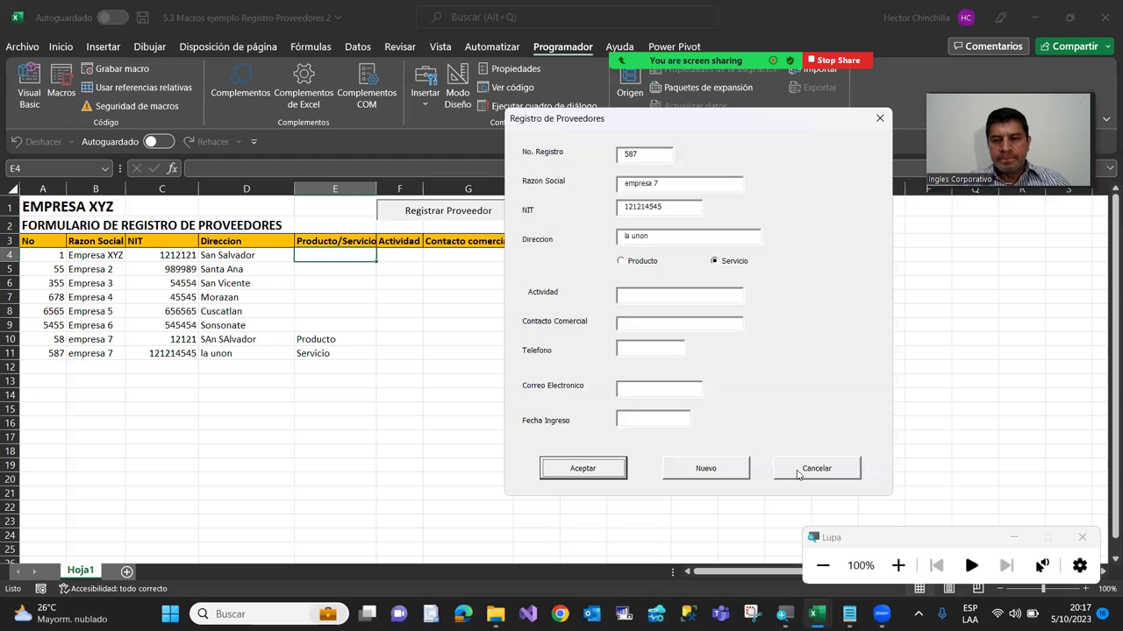
click(798, 471)
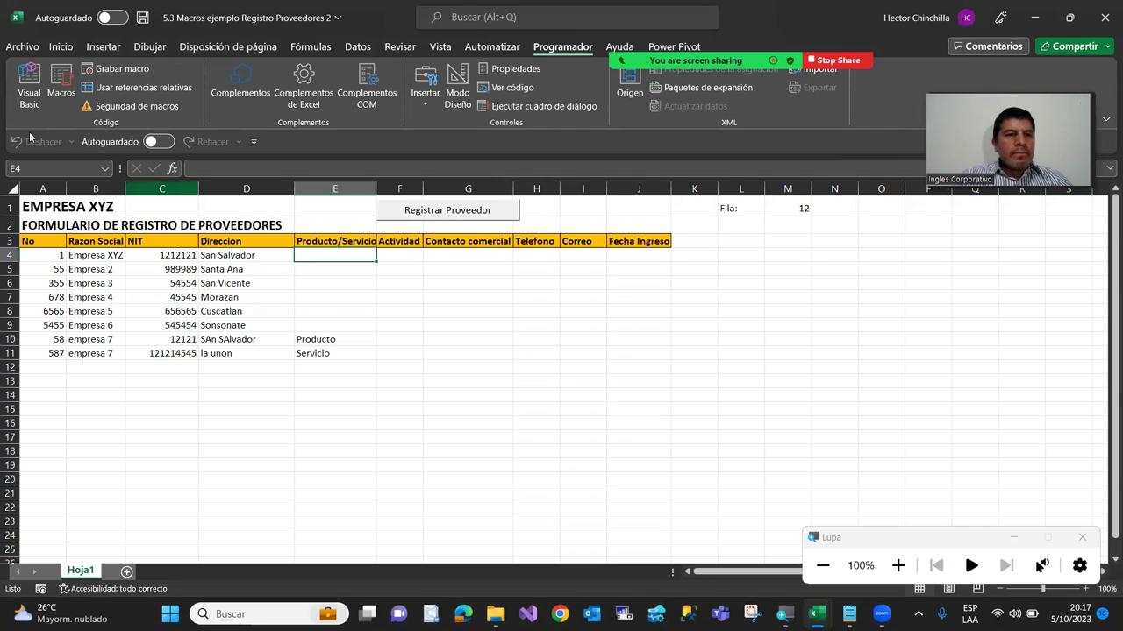
In the VBA form designer, select the Producto option button
click(30, 88)
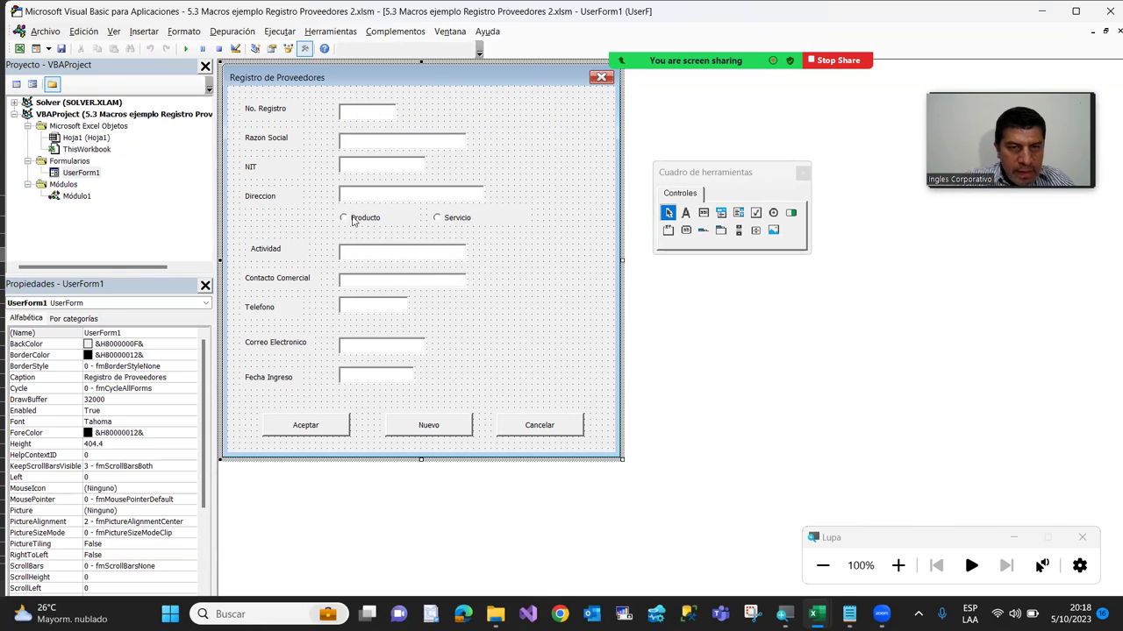
click(353, 221)
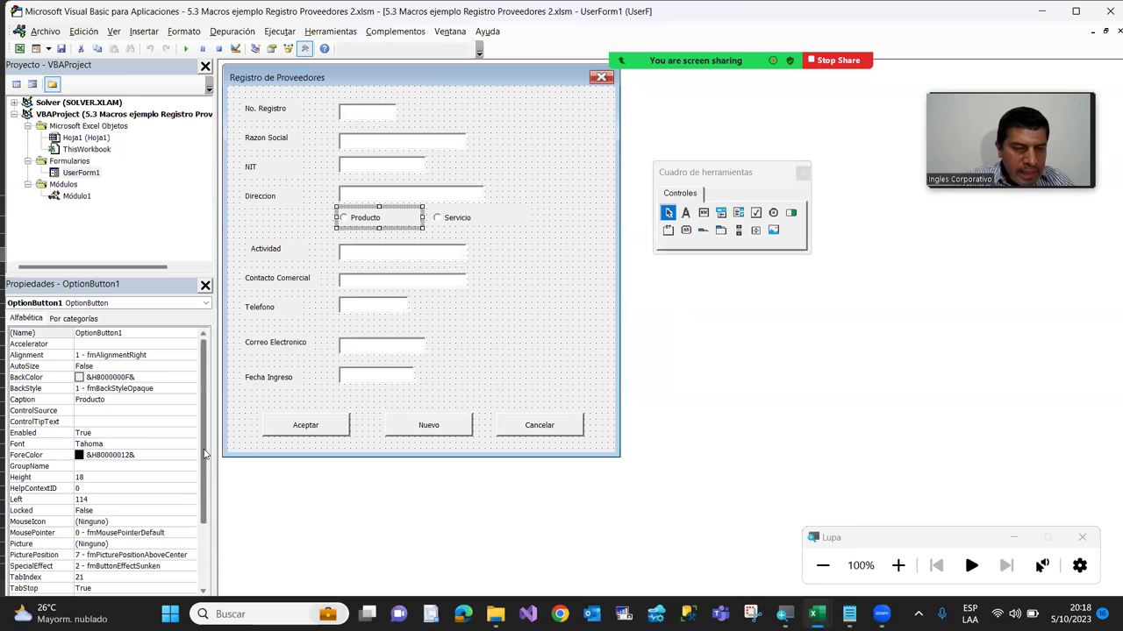
drag(203, 455, 201, 500)
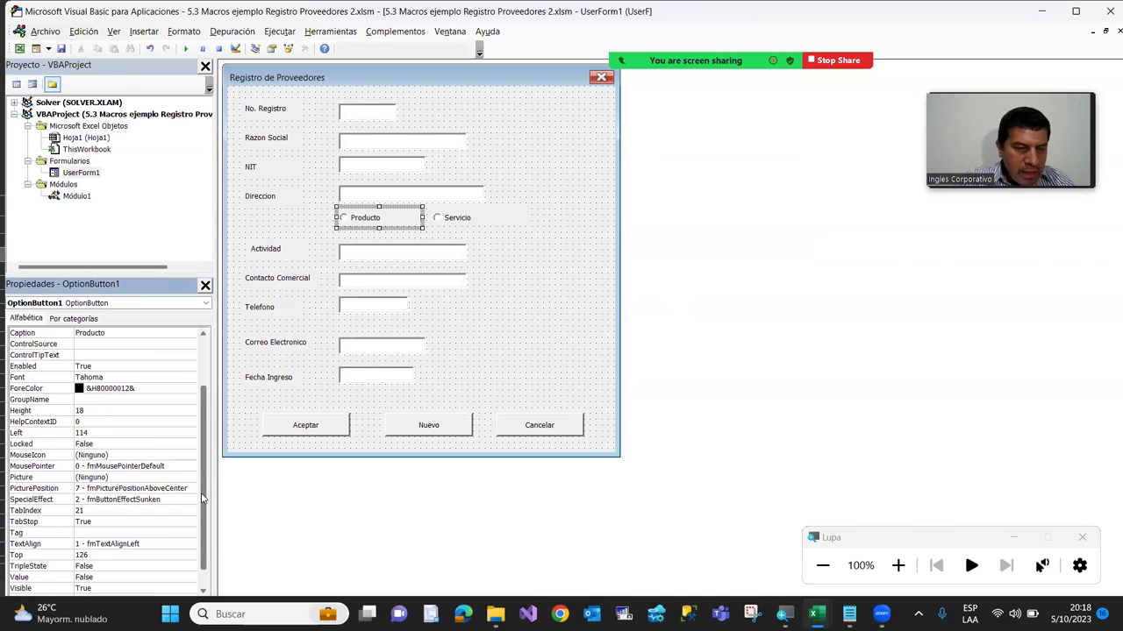
drag(201, 498, 203, 519)
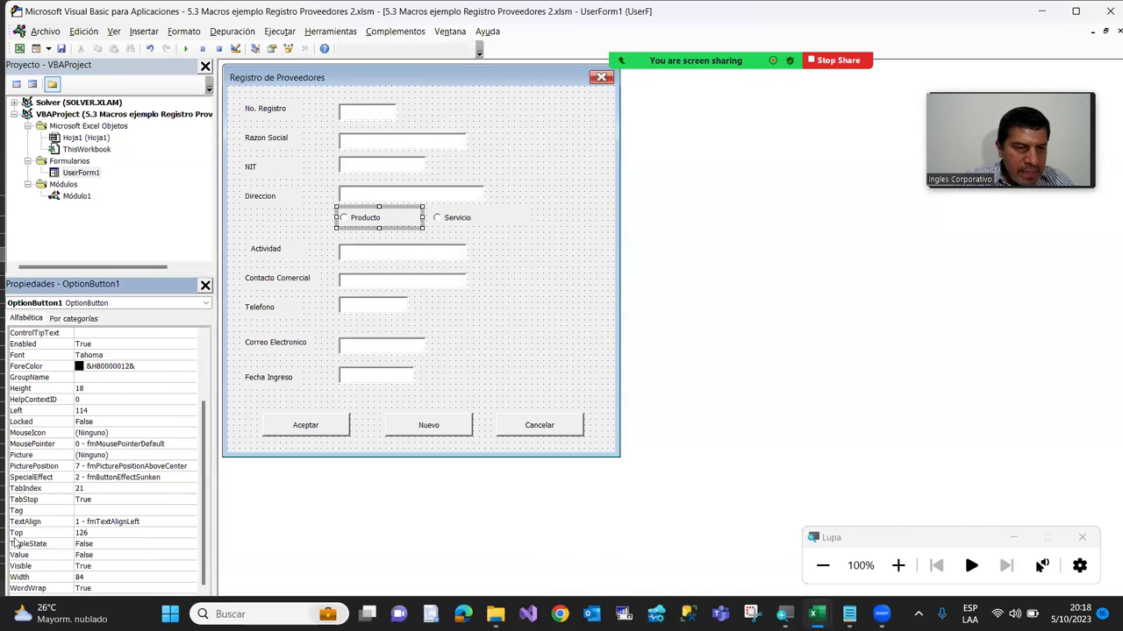
Set the Producto option's Value property to True, then return to Excel
click(48, 556)
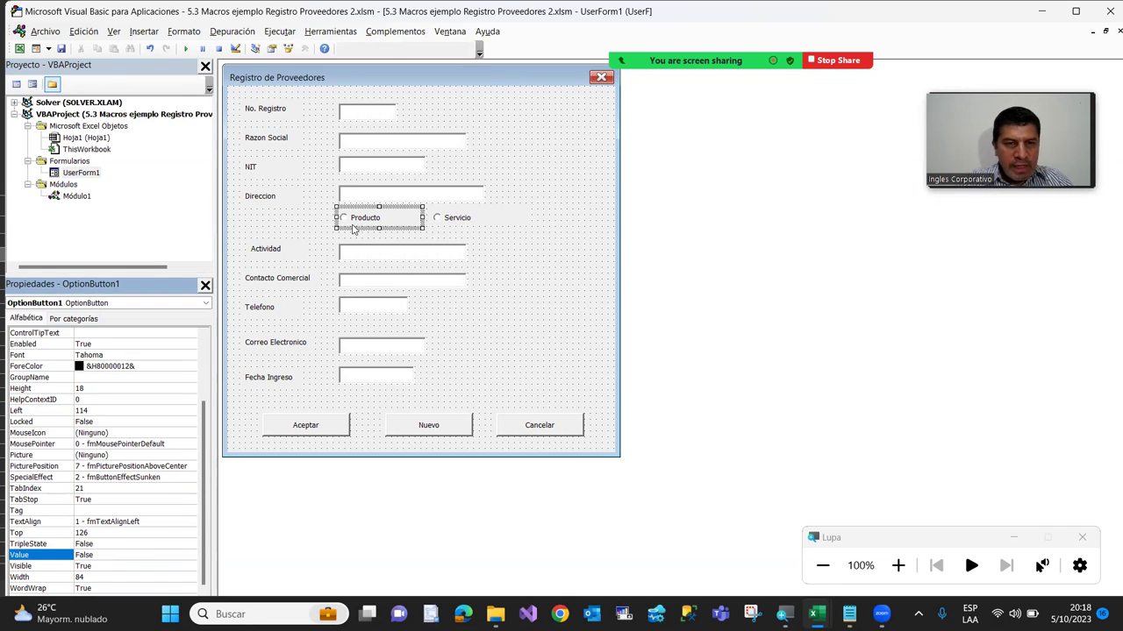
click(100, 554)
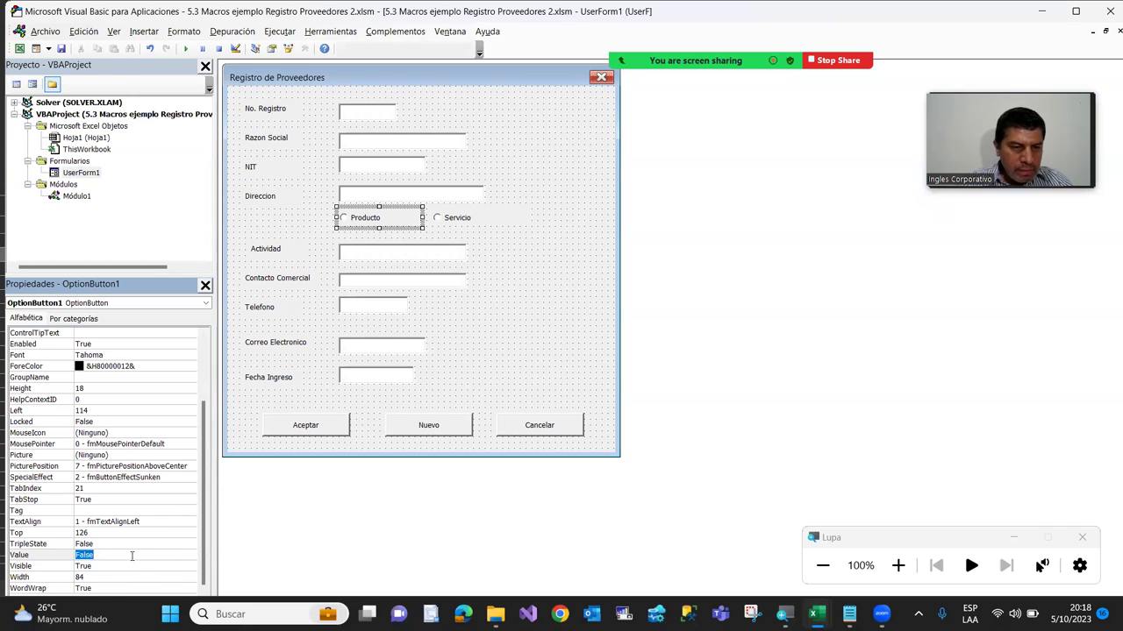
click(162, 554)
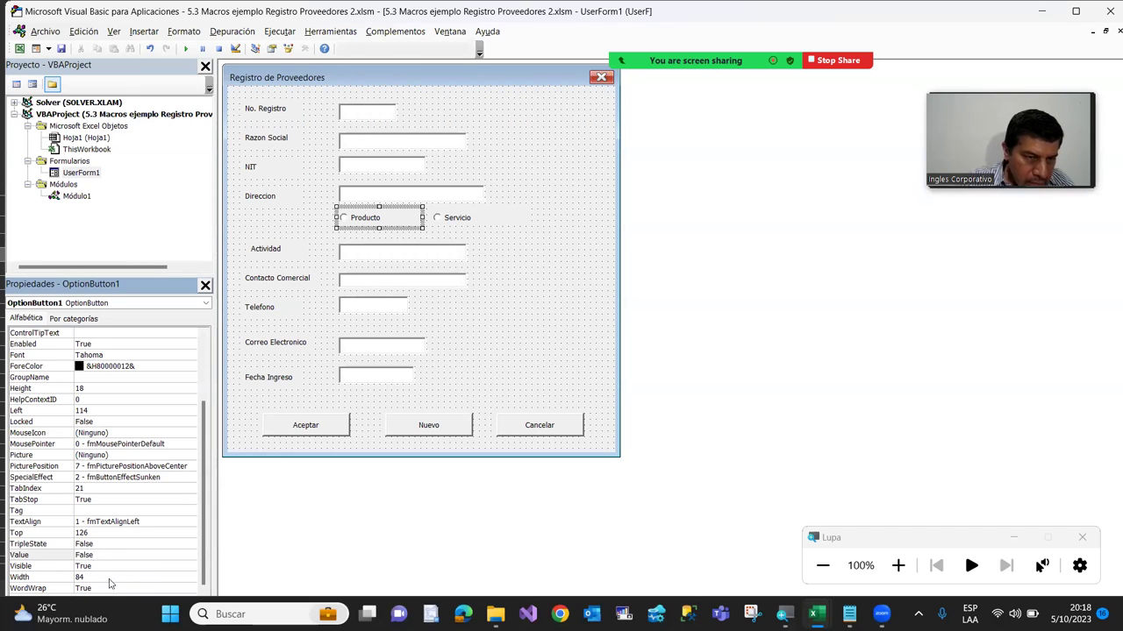
key(BackSpace)
key(BackSpace)
key(BackSpace)
key(BackSpace)
key(BackSpace)
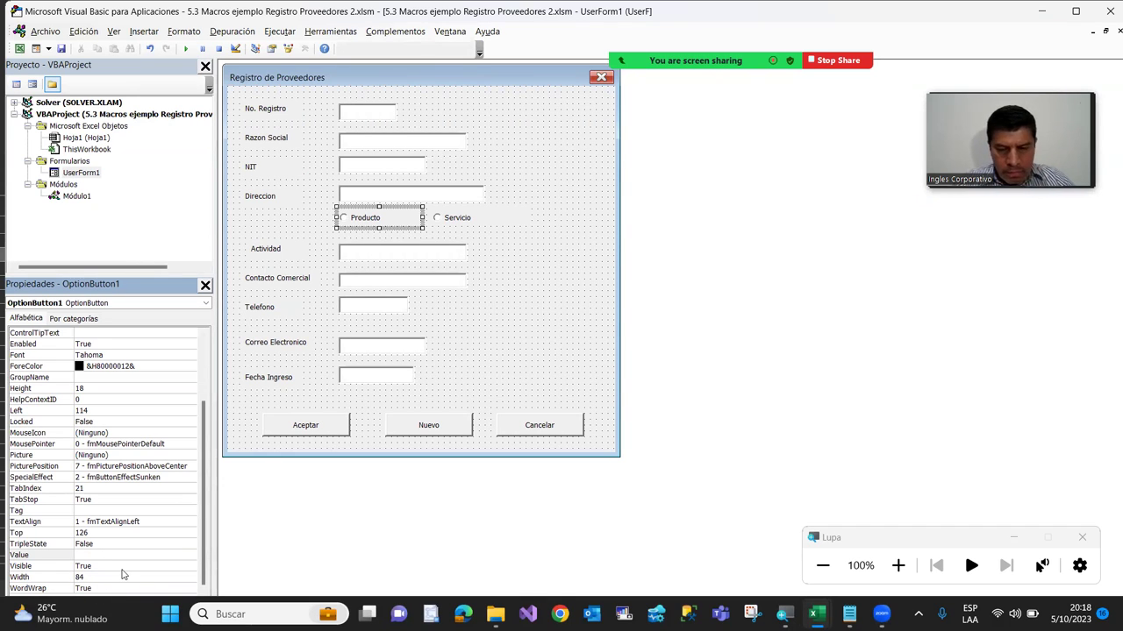
text(True)
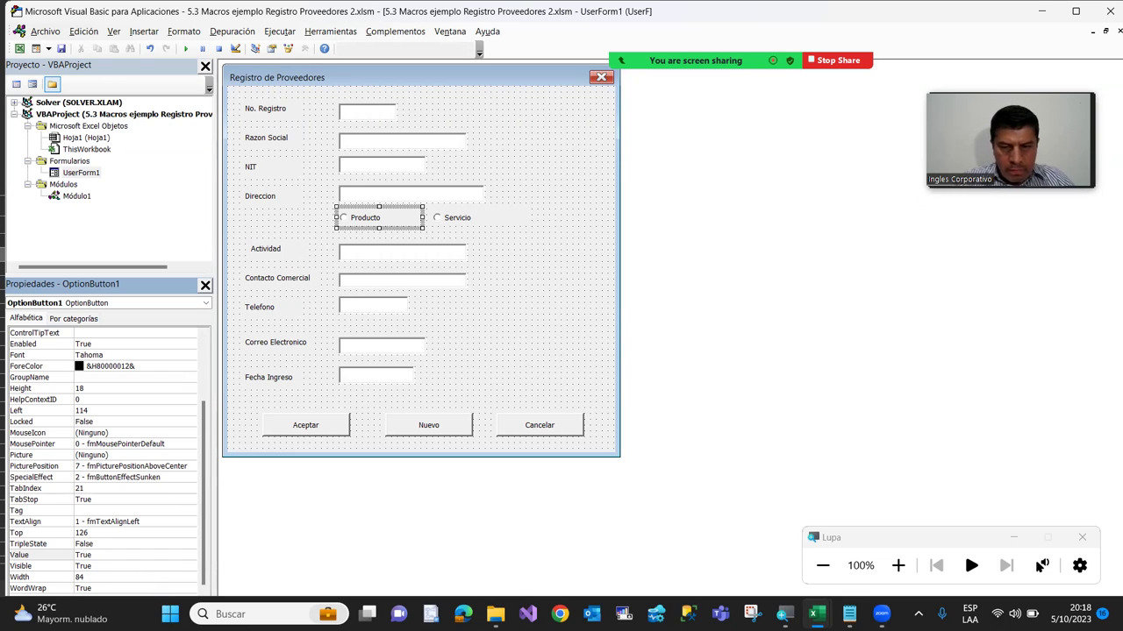
key(Return)
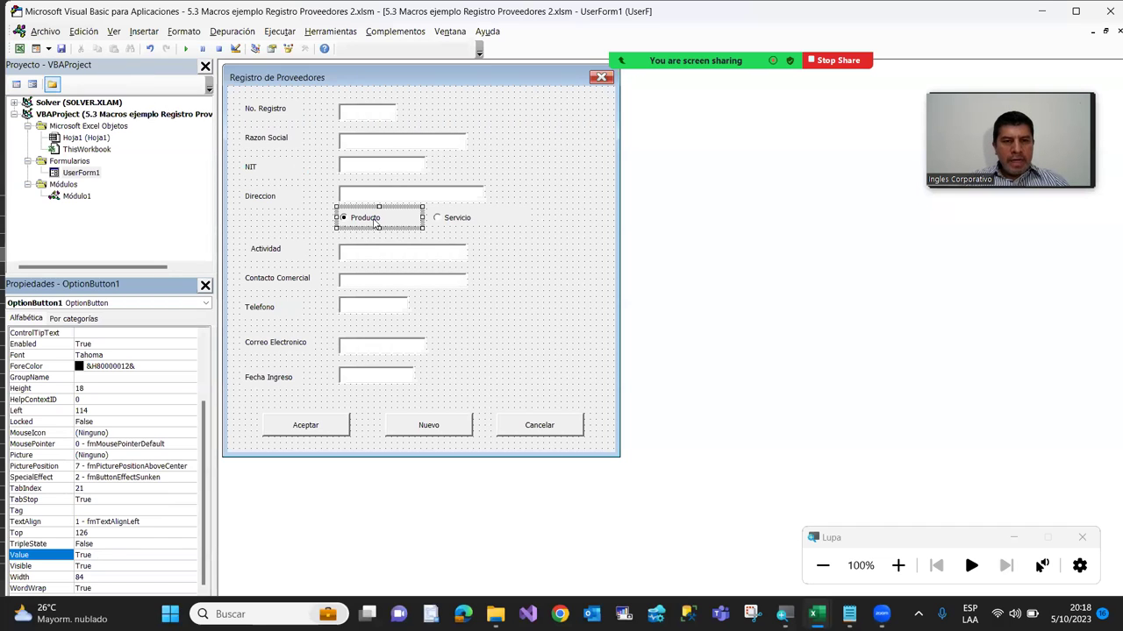
click(20, 48)
Test the form opening with Producto preselected, toggle Servicio/Producto, close it, and reopen VBA
click(436, 210)
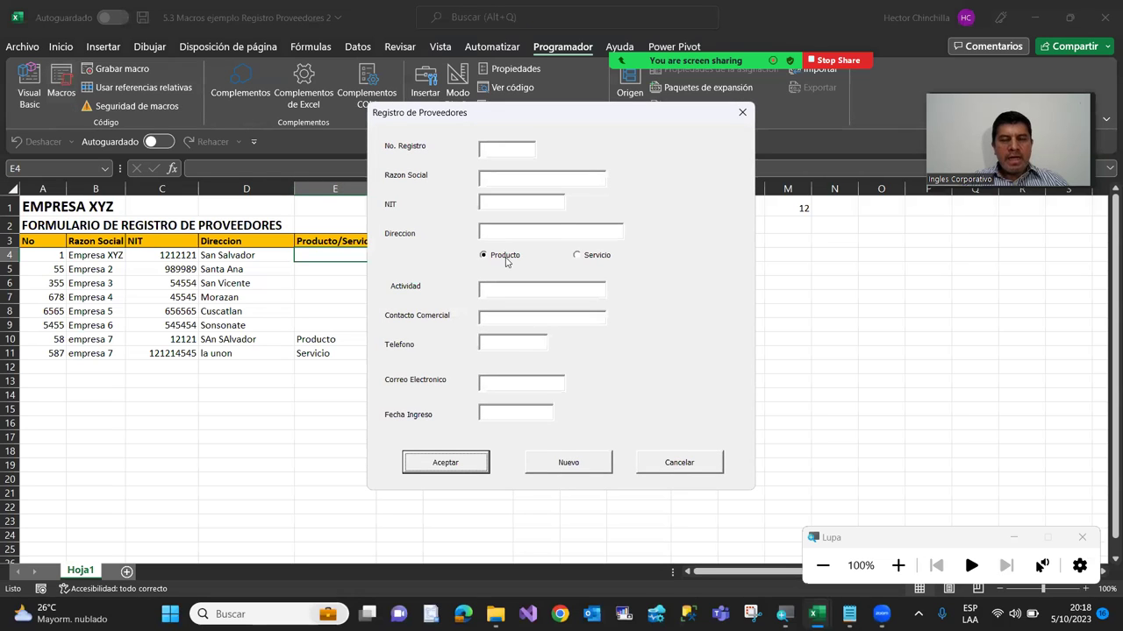
click(576, 257)
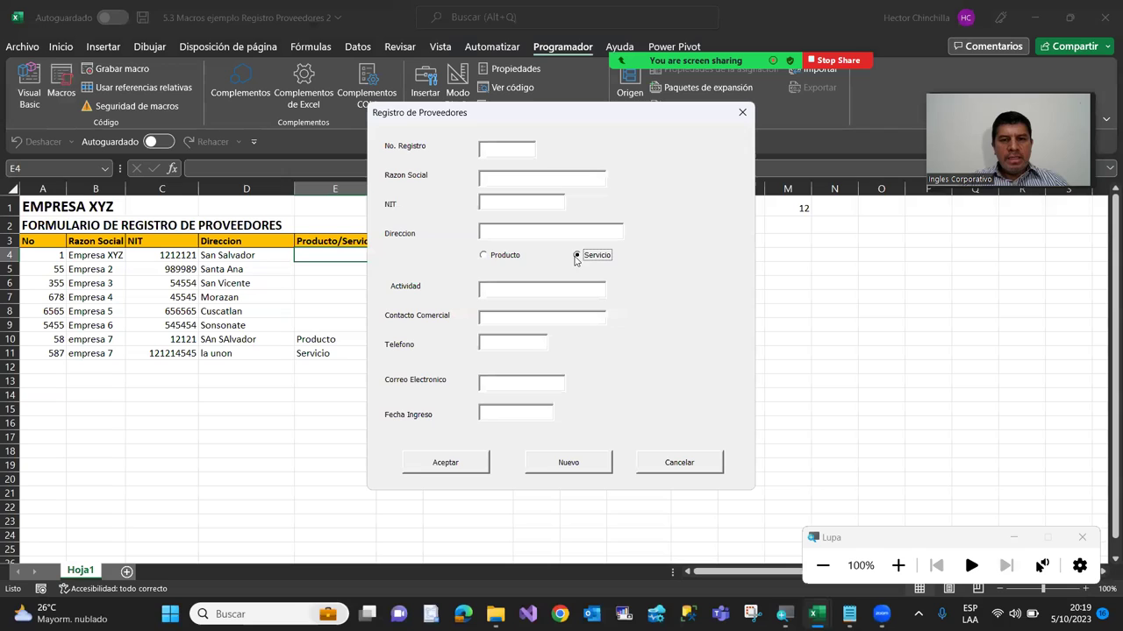
click(483, 256)
click(581, 256)
click(484, 257)
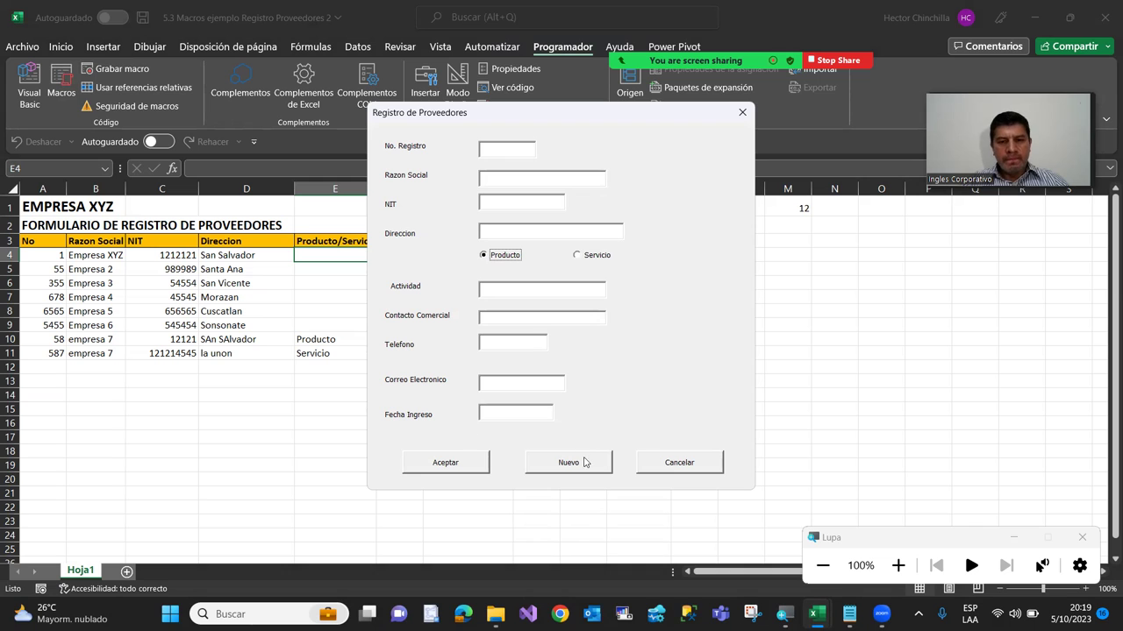
click(672, 463)
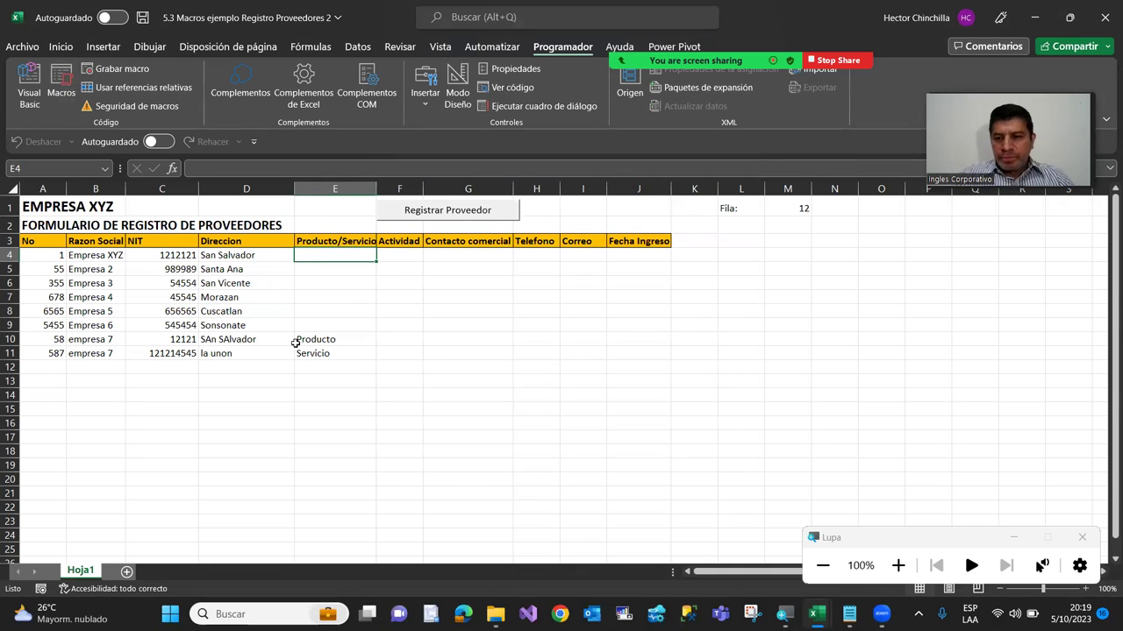
click(27, 88)
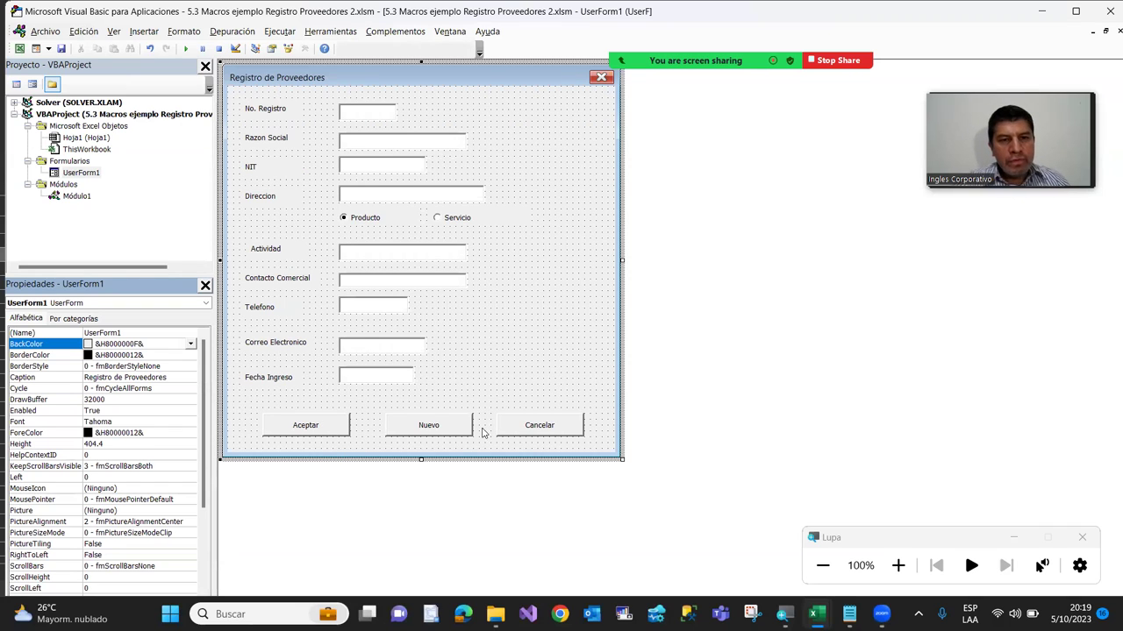
Widen the Actividad column F on Hoja1, then go back to the VBA editor
click(19, 49)
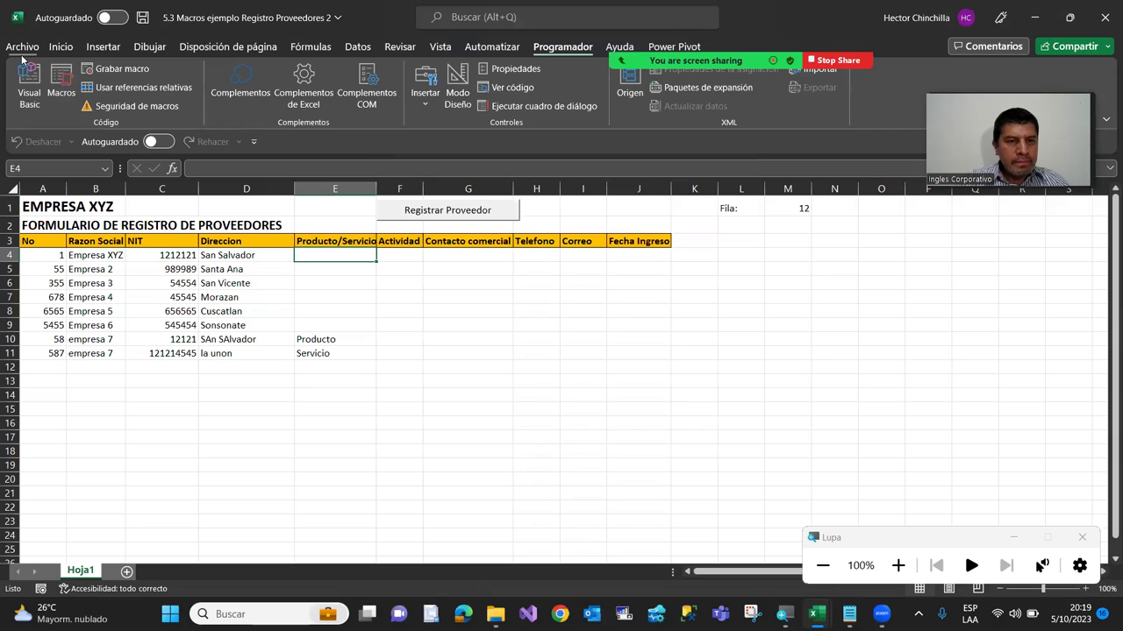
click(387, 256)
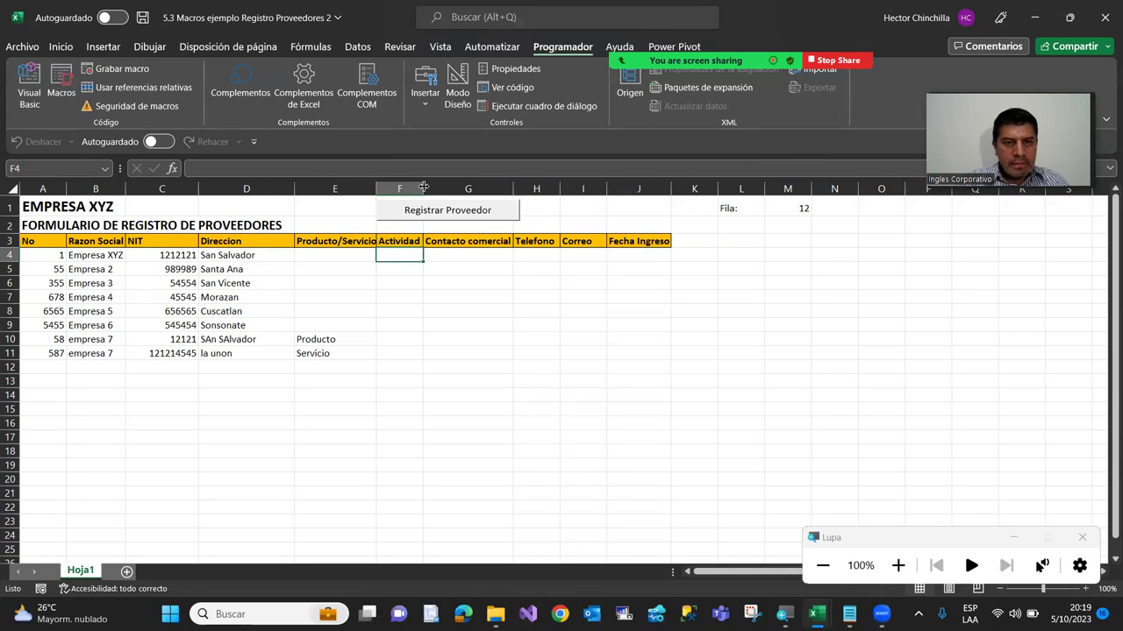
drag(423, 187, 455, 188)
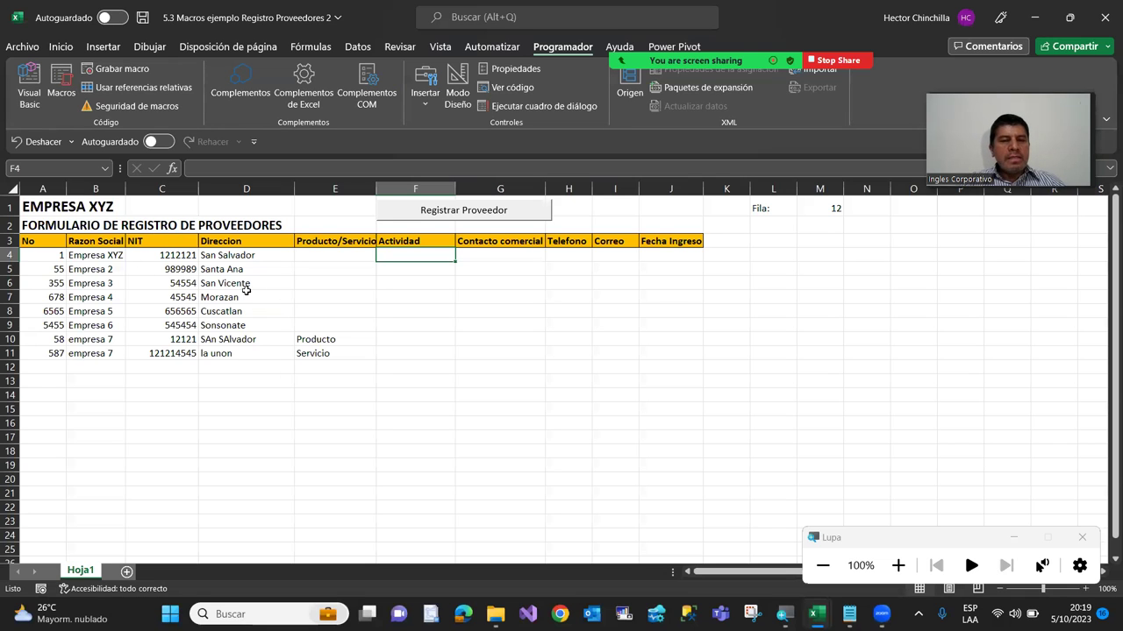
click(26, 92)
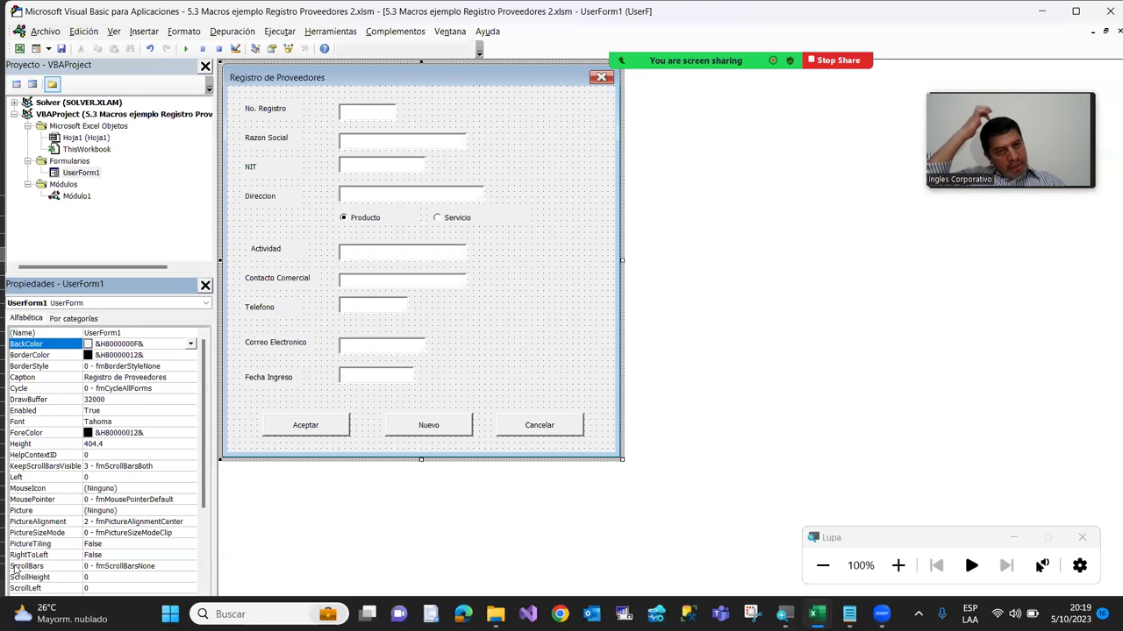
Replace the Actividad text box with a combo box drawn in the same row
click(356, 259)
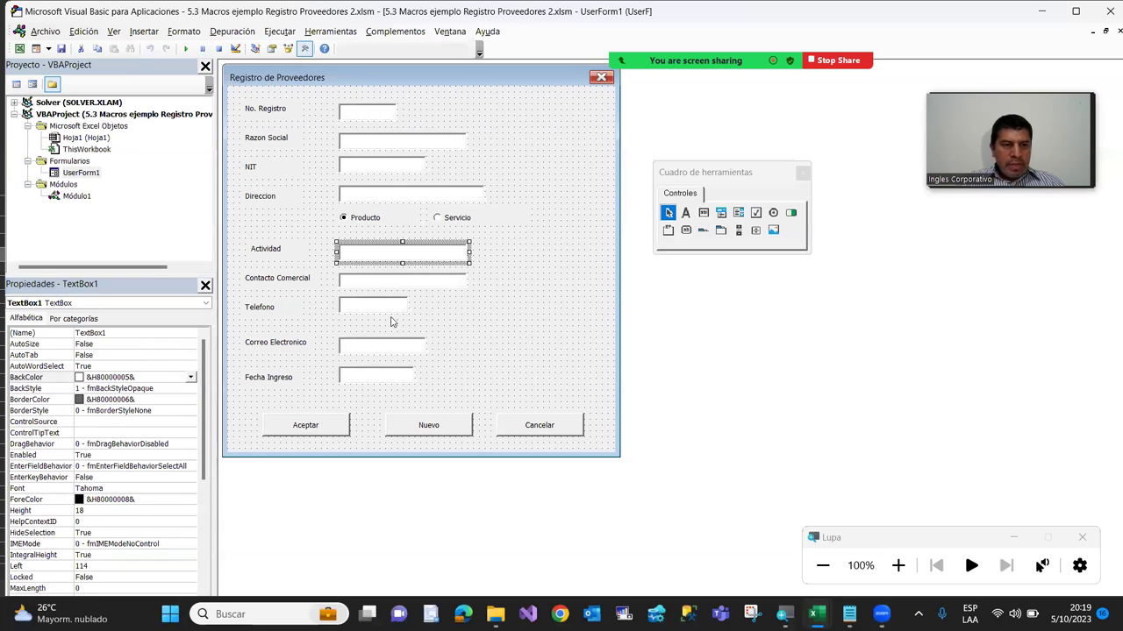
drag(383, 254, 522, 321)
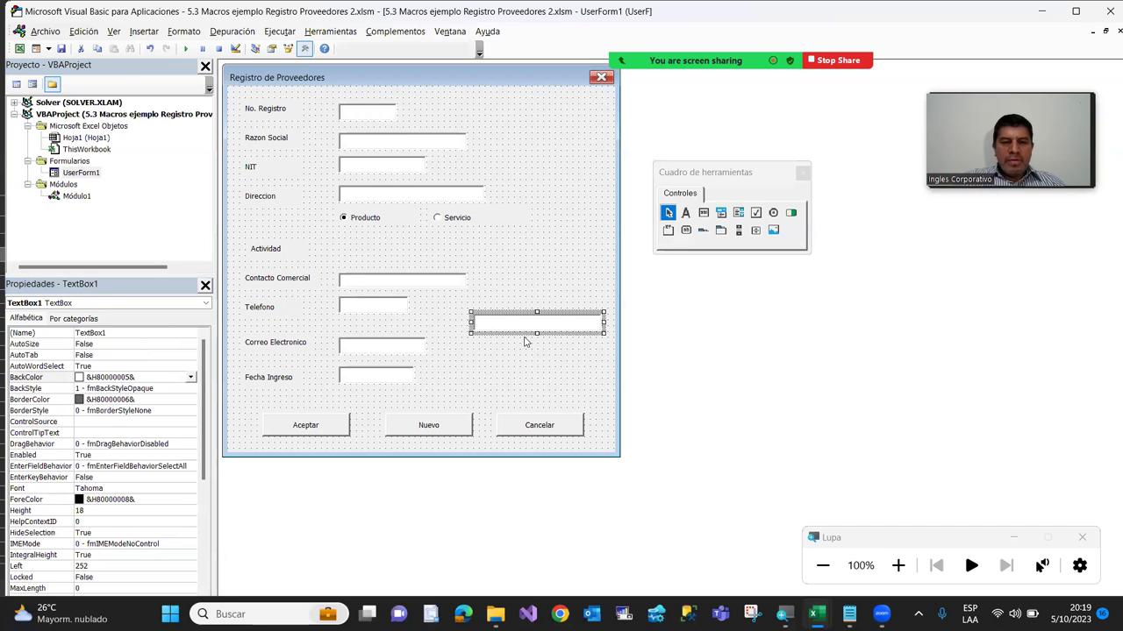
key(Delete)
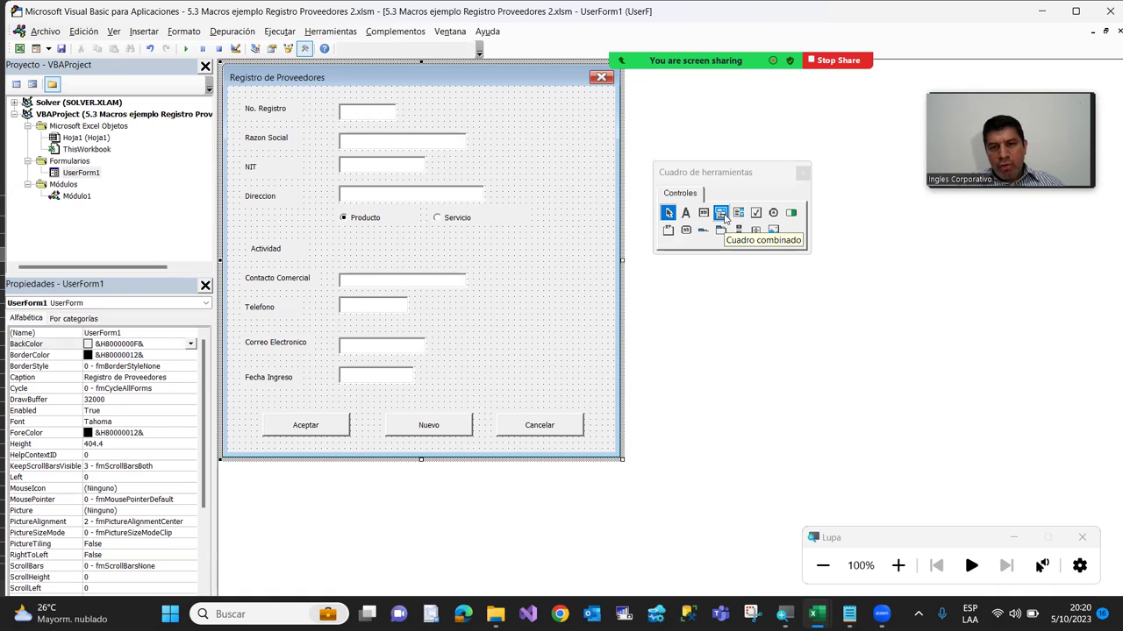
click(721, 214)
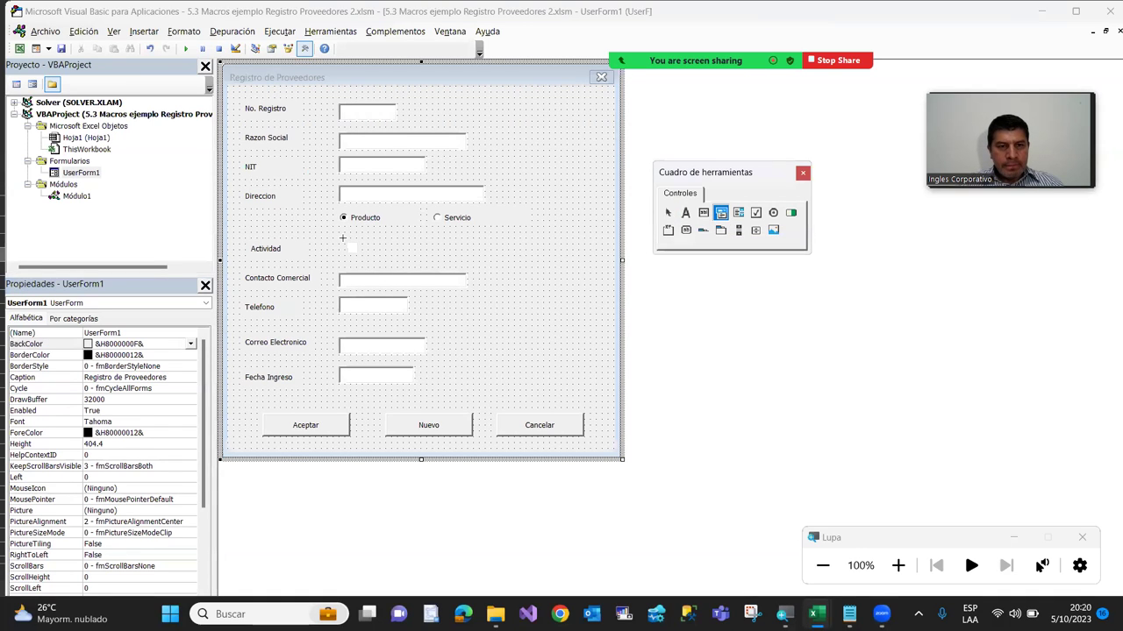
drag(339, 238, 460, 253)
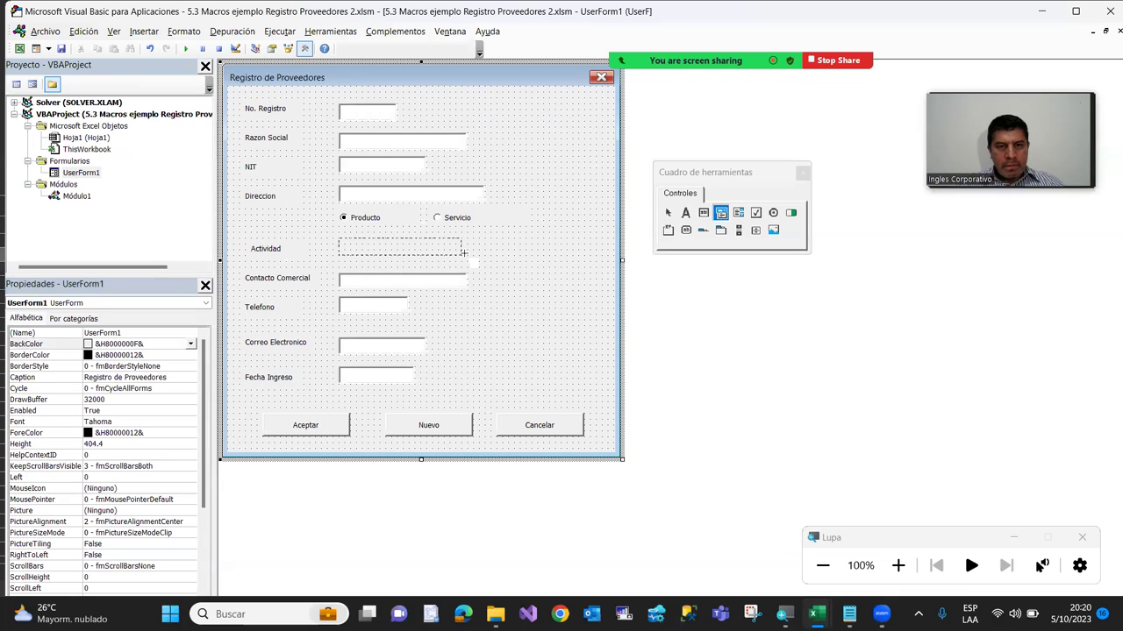
drag(468, 253, 470, 256)
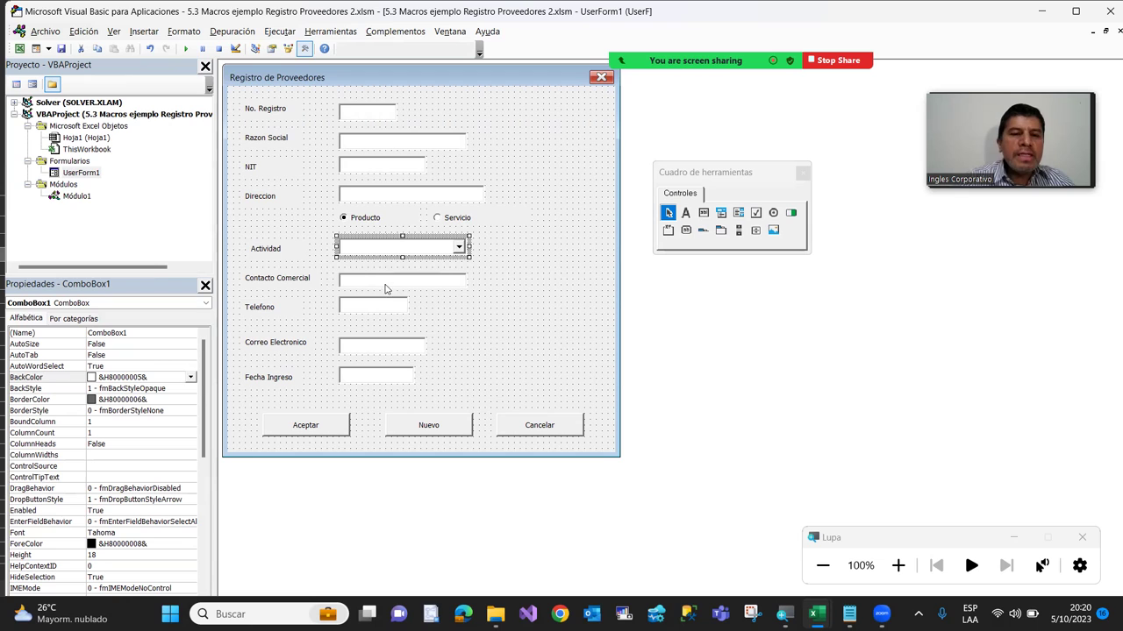
Nudge the Actividad label slightly left to align it, then deselect it
click(267, 254)
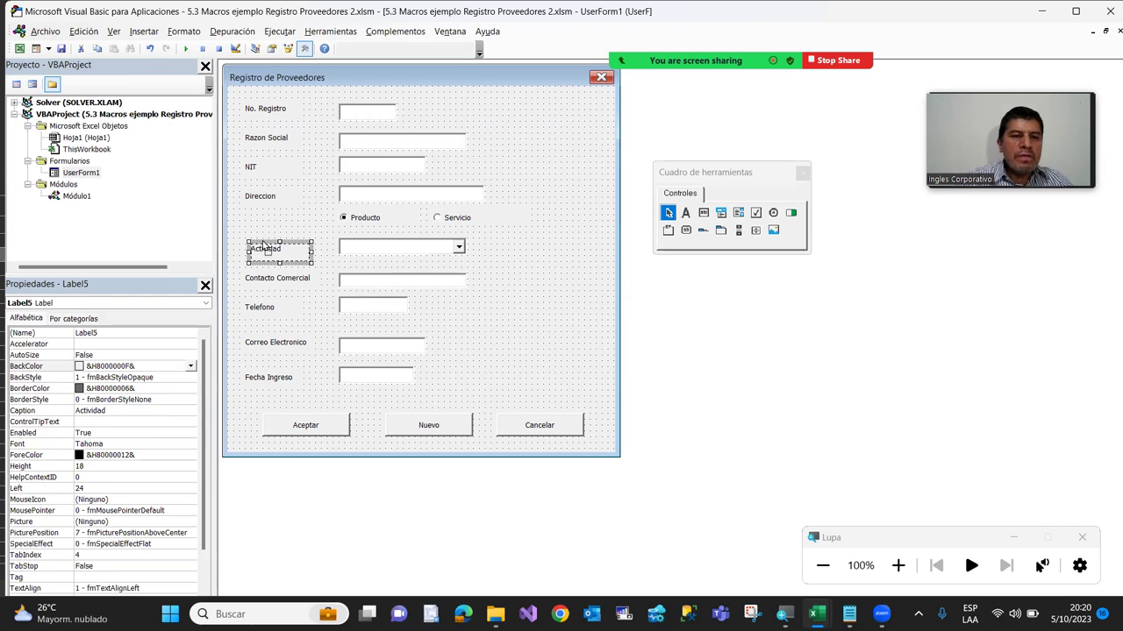
drag(260, 246, 256, 241)
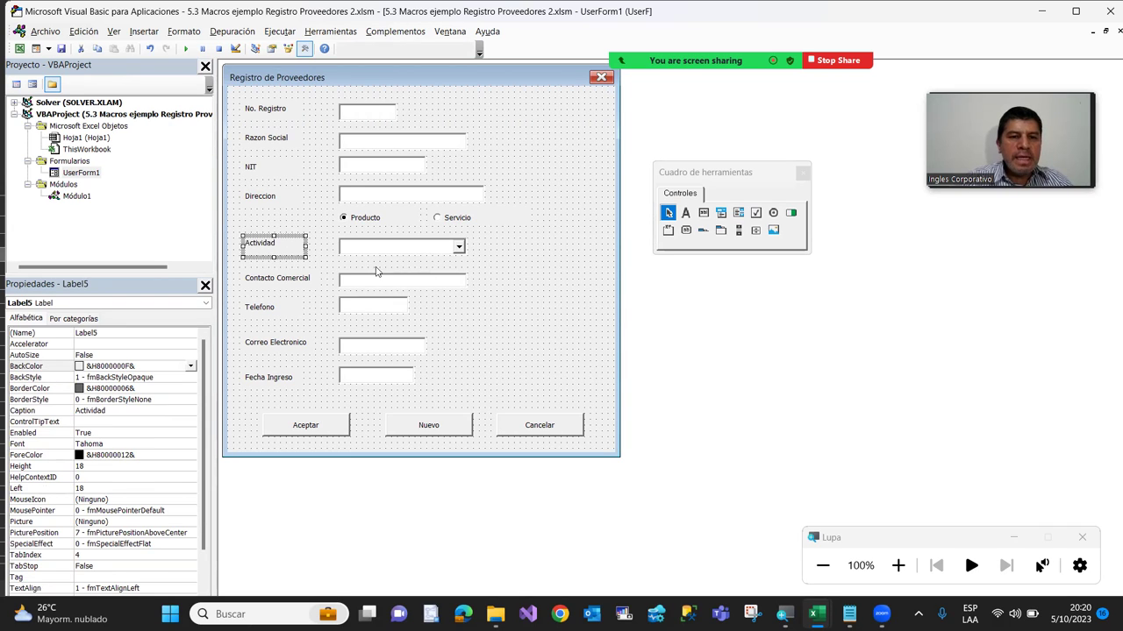
click(522, 265)
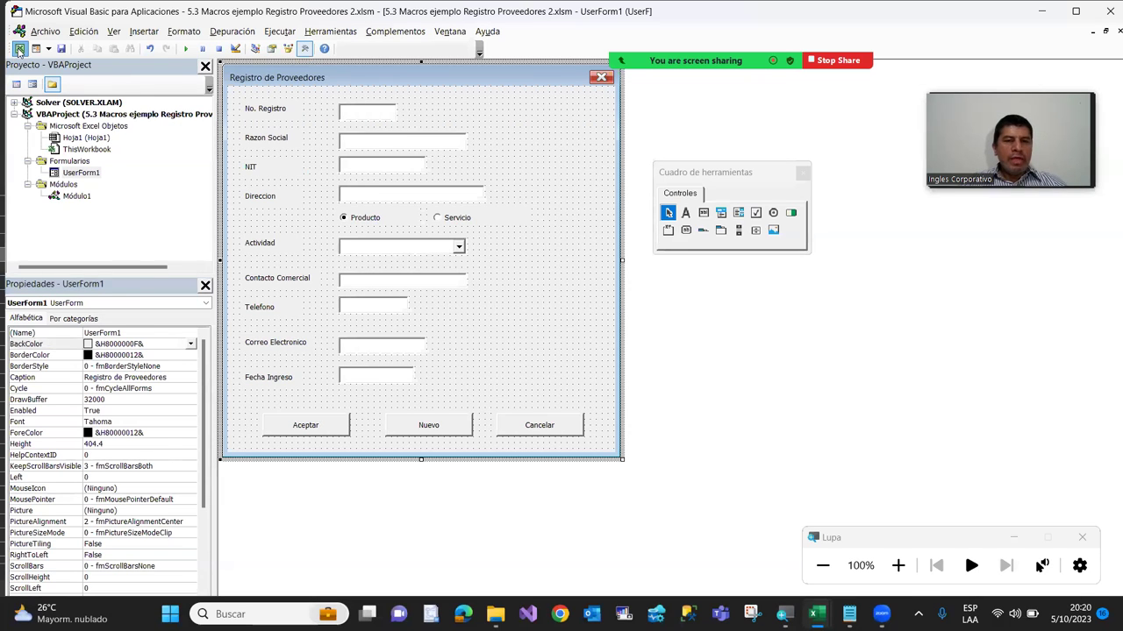
click(19, 50)
click(463, 215)
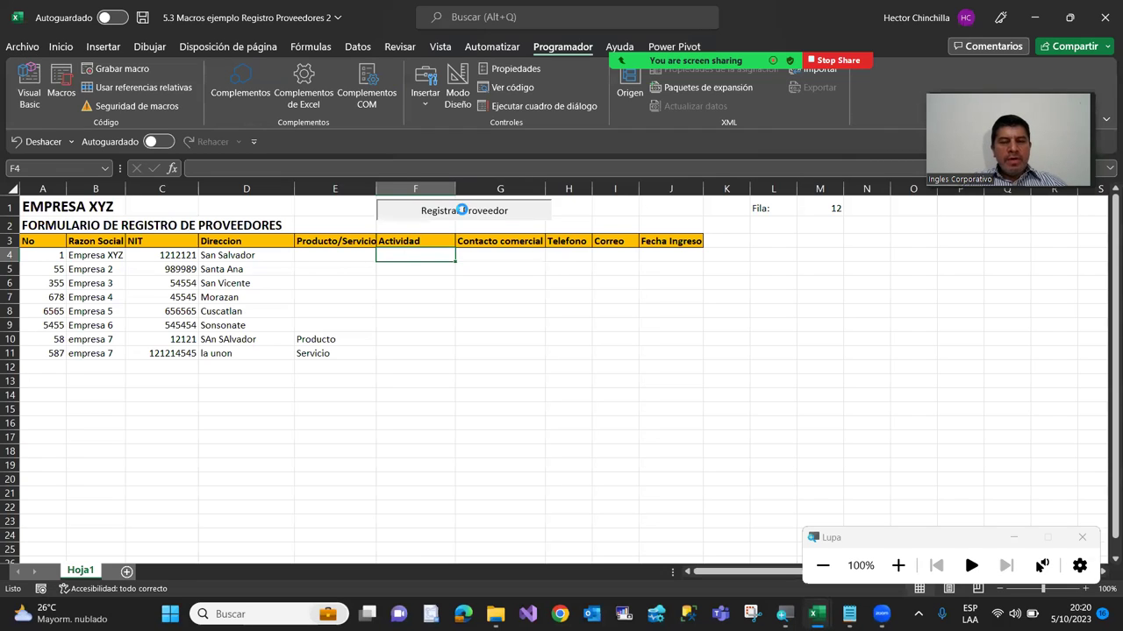
click(598, 285)
click(639, 277)
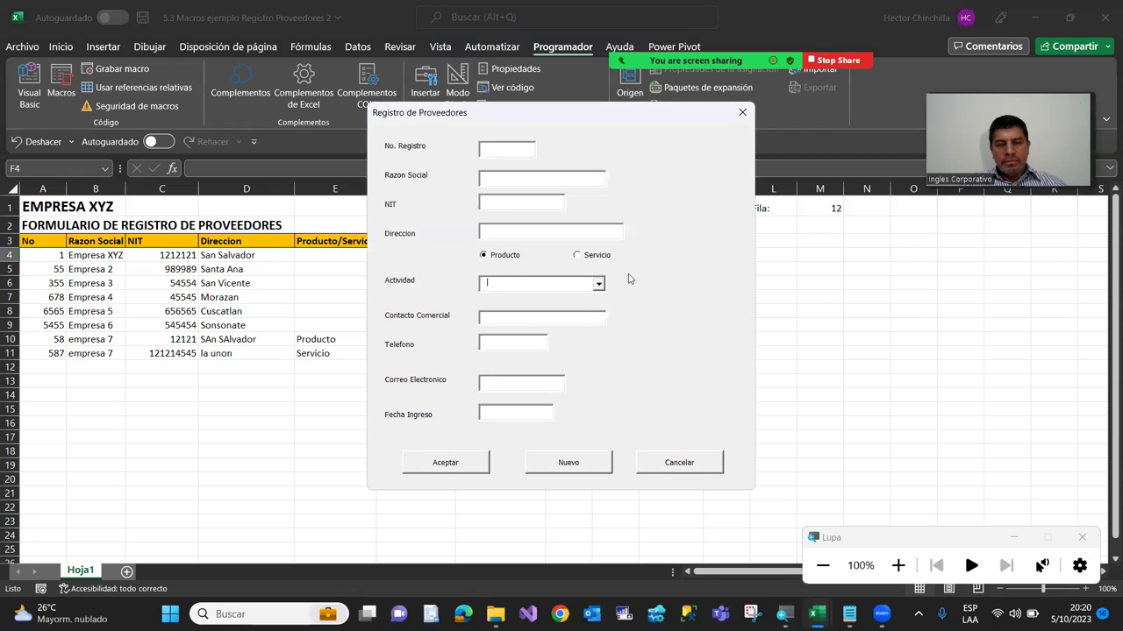
click(644, 462)
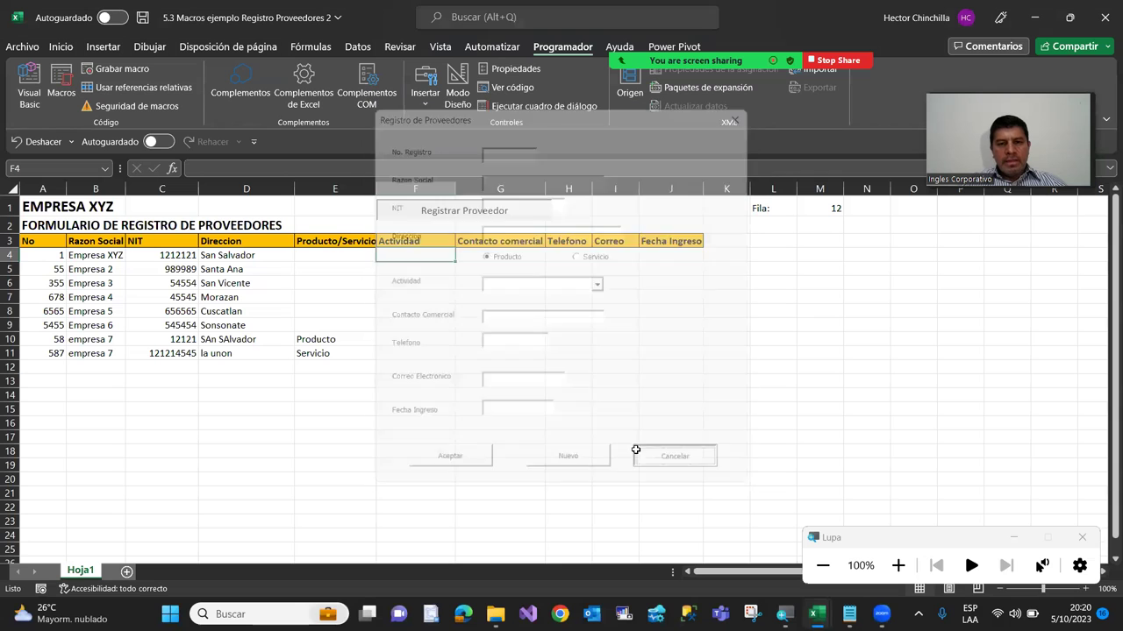
click(28, 88)
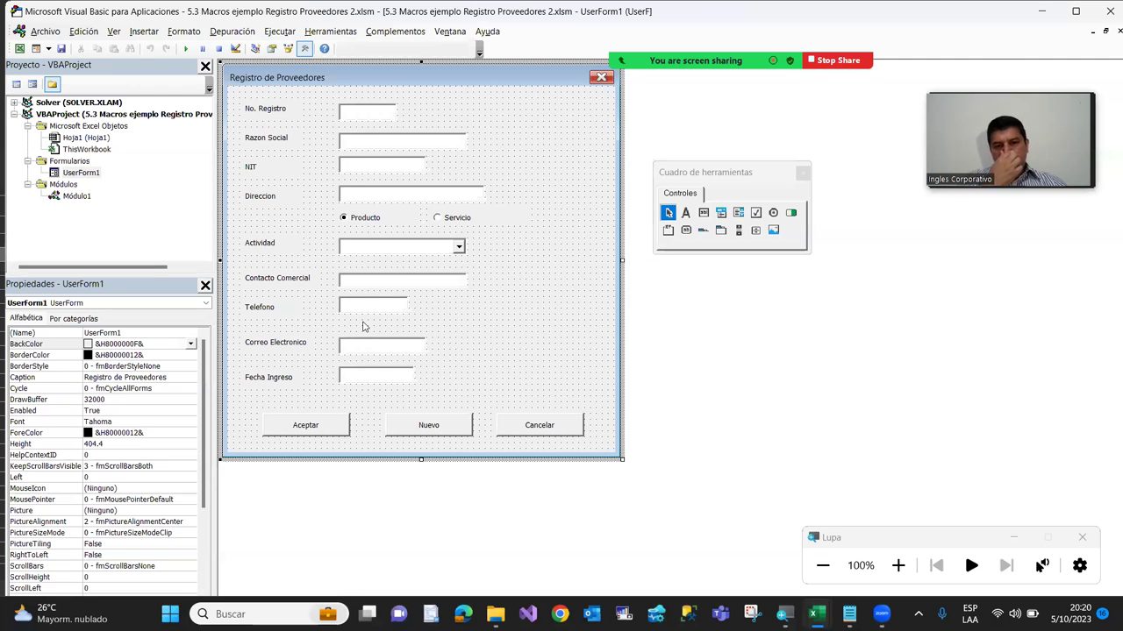
Open UserForm1's cmdAceptar_Click code from the Aceptar button and close the magnifier
double_click(305, 430)
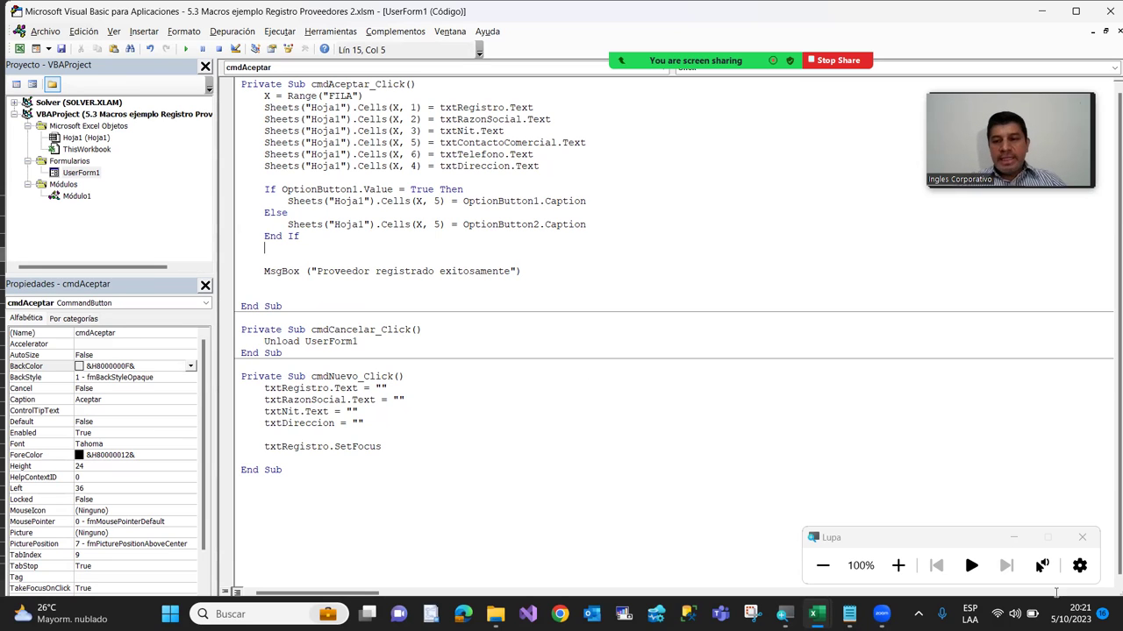
click(1082, 537)
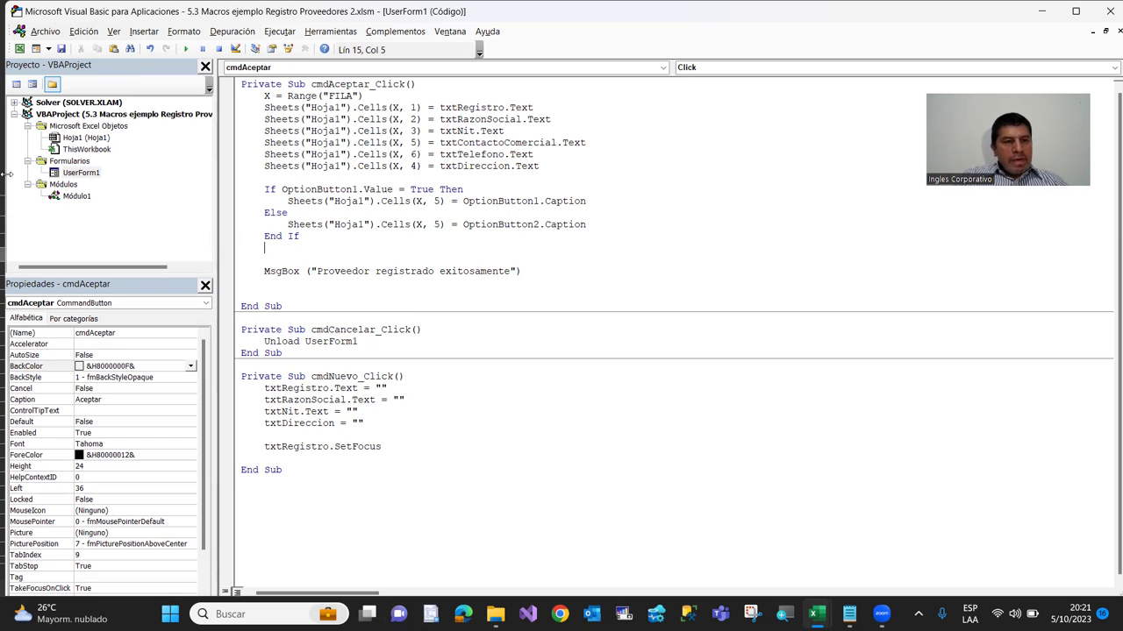
Open the code module for the UserForm itself from the form design
double_click(58, 177)
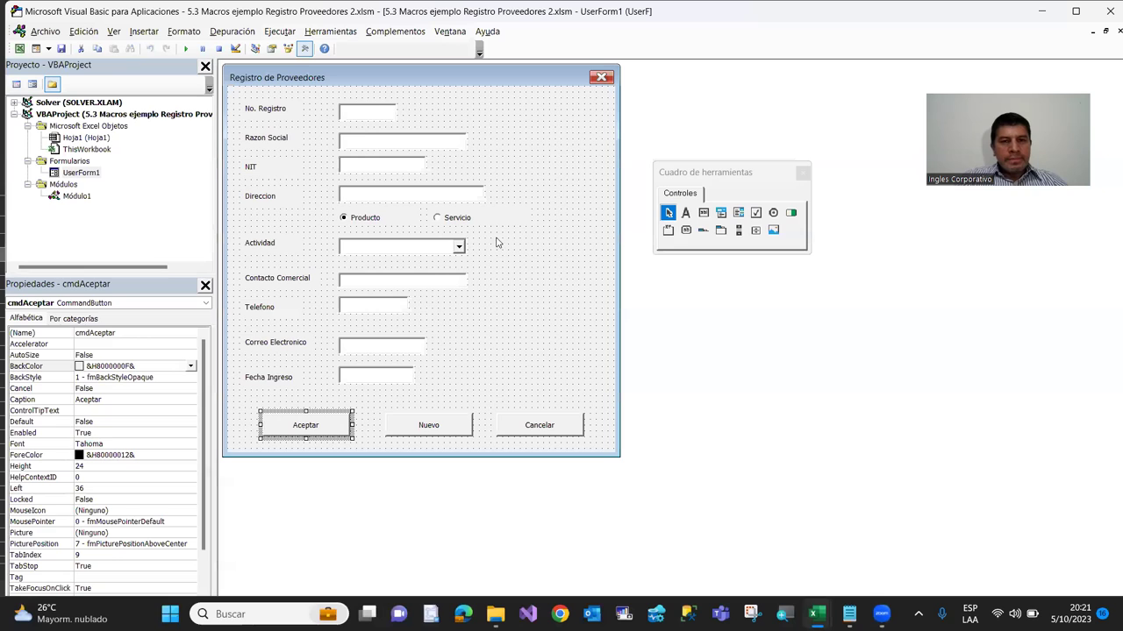
click(542, 136)
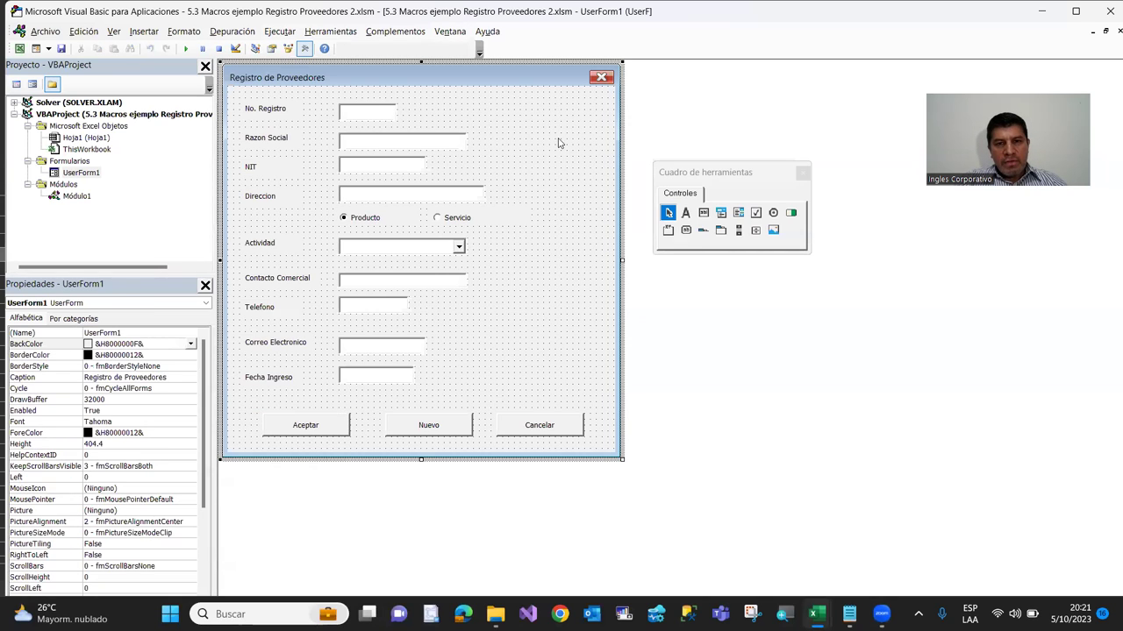
double_click(535, 136)
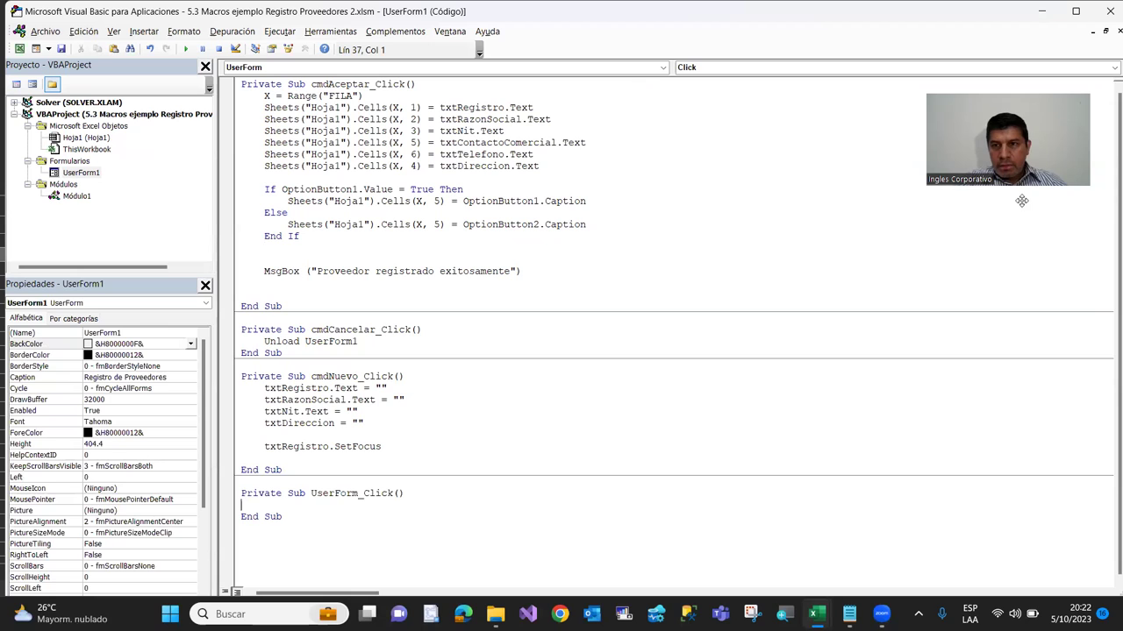
click(986, 7)
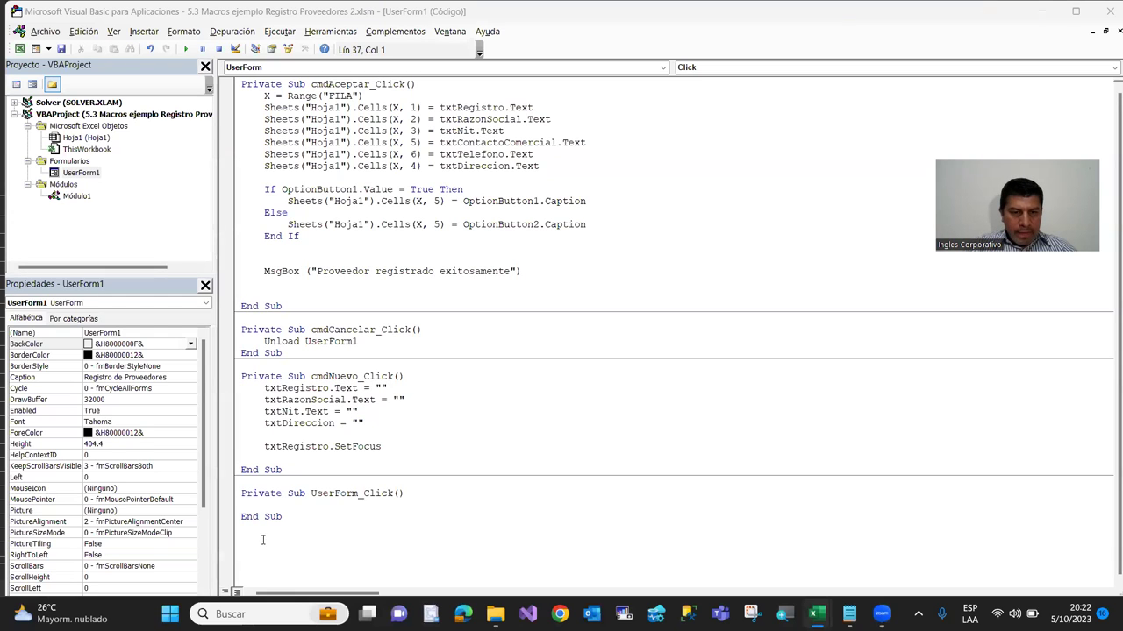
click(288, 526)
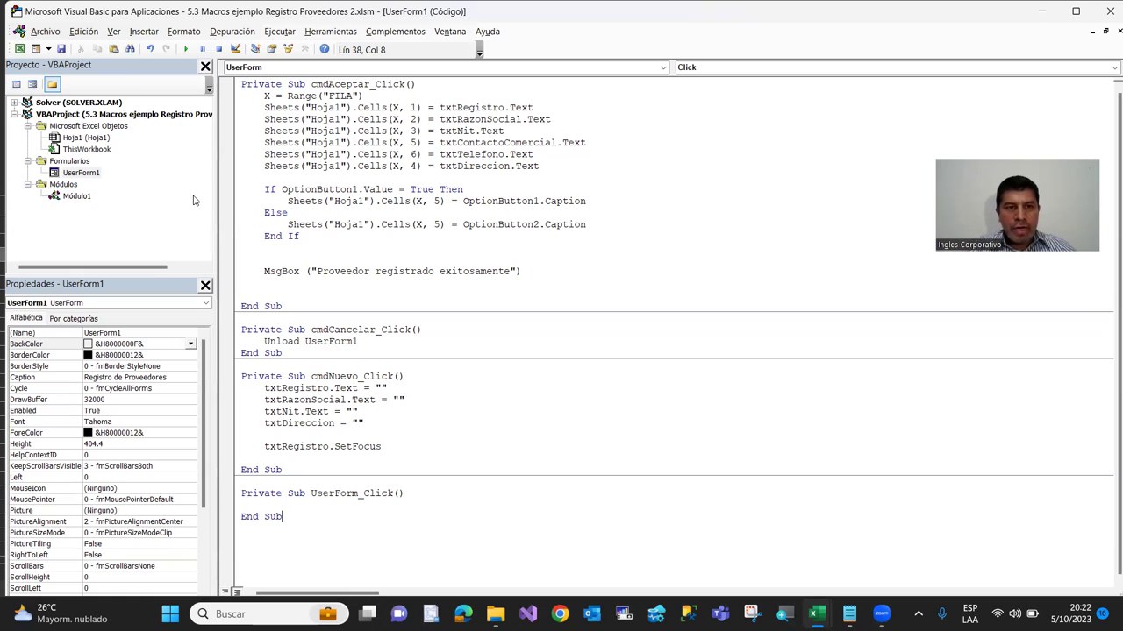
Add a UserForm_Activate procedure and delete the unused UserForm_Click stub
click(1112, 69)
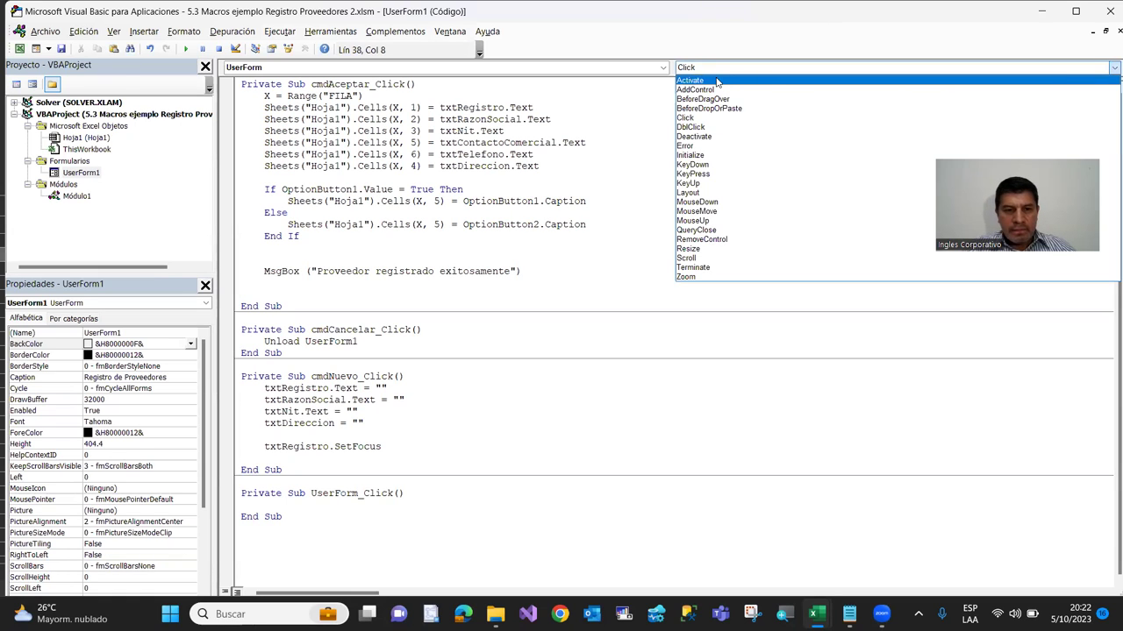
click(717, 82)
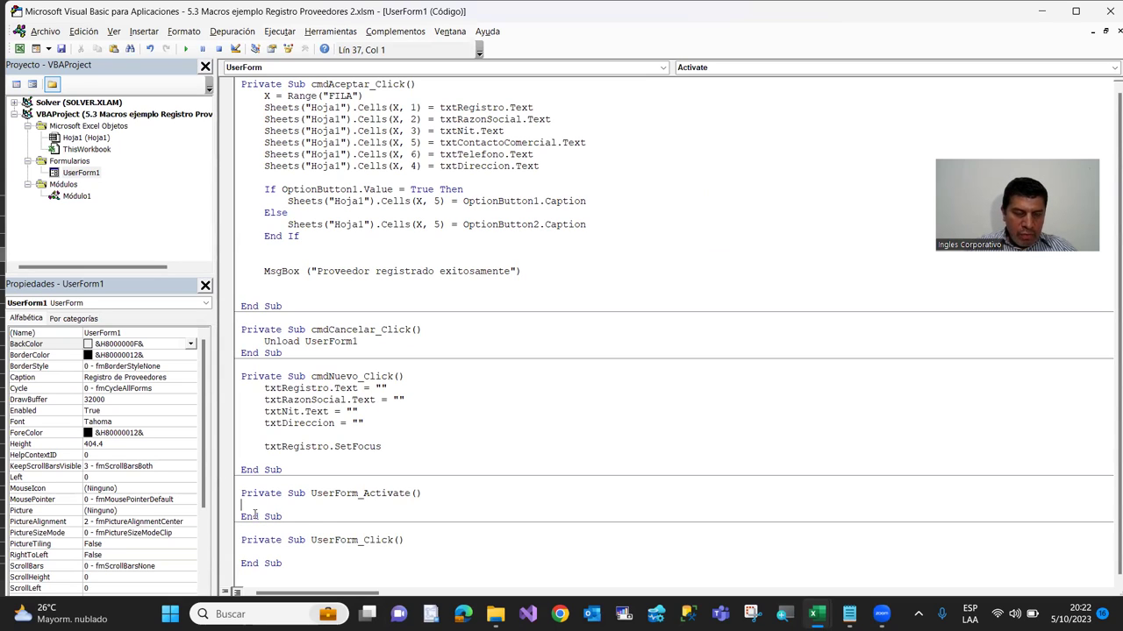
drag(294, 570, 243, 529)
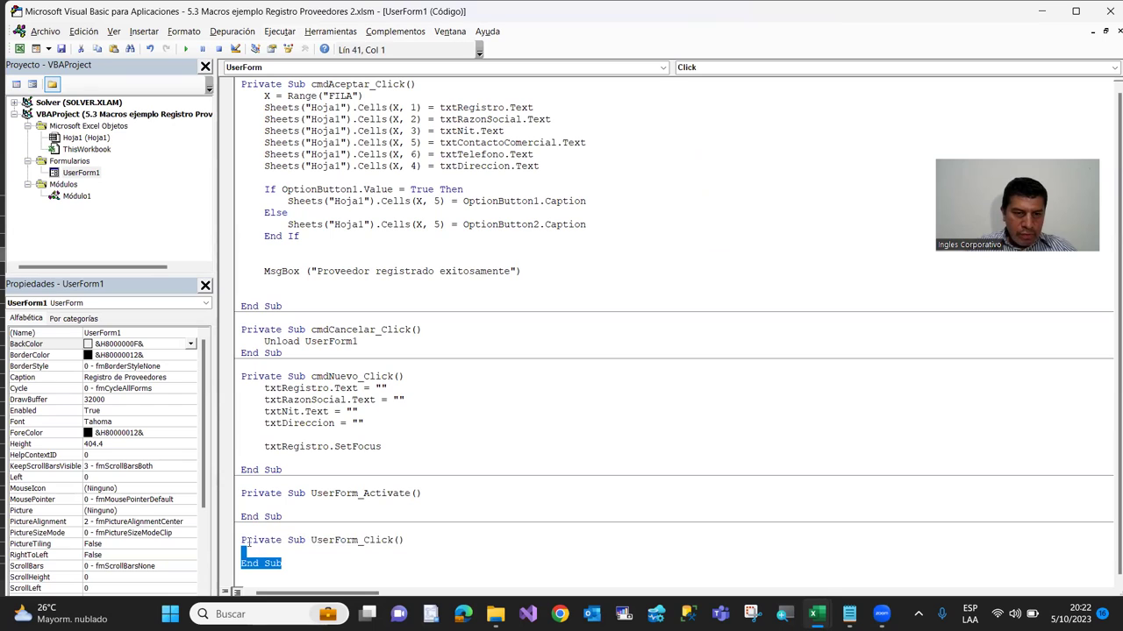
key(Delete)
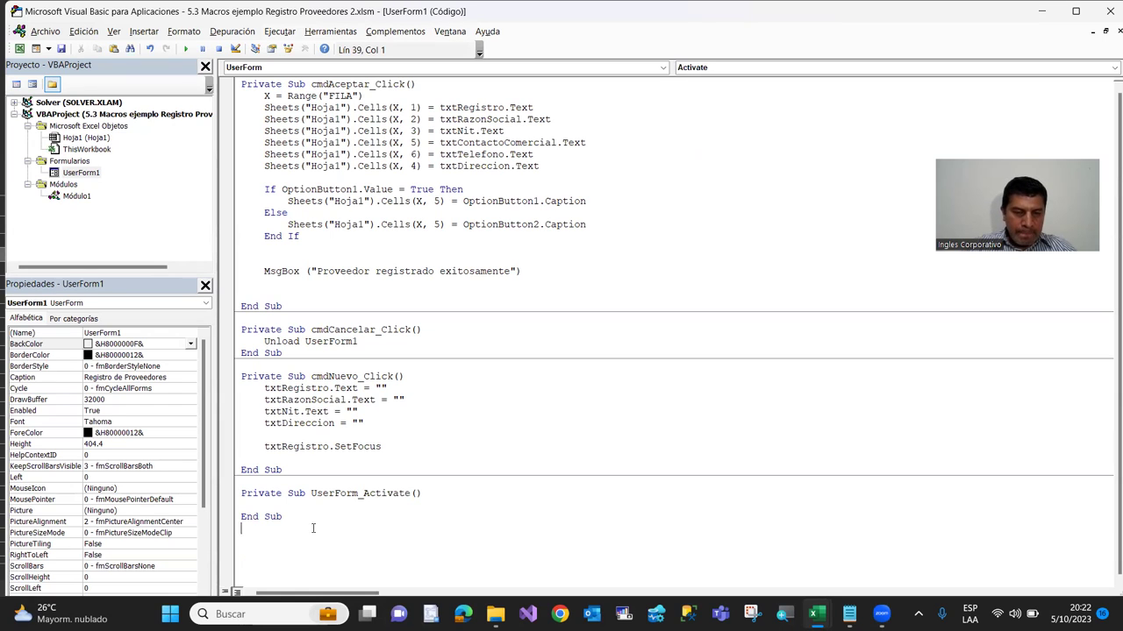
click(244, 505)
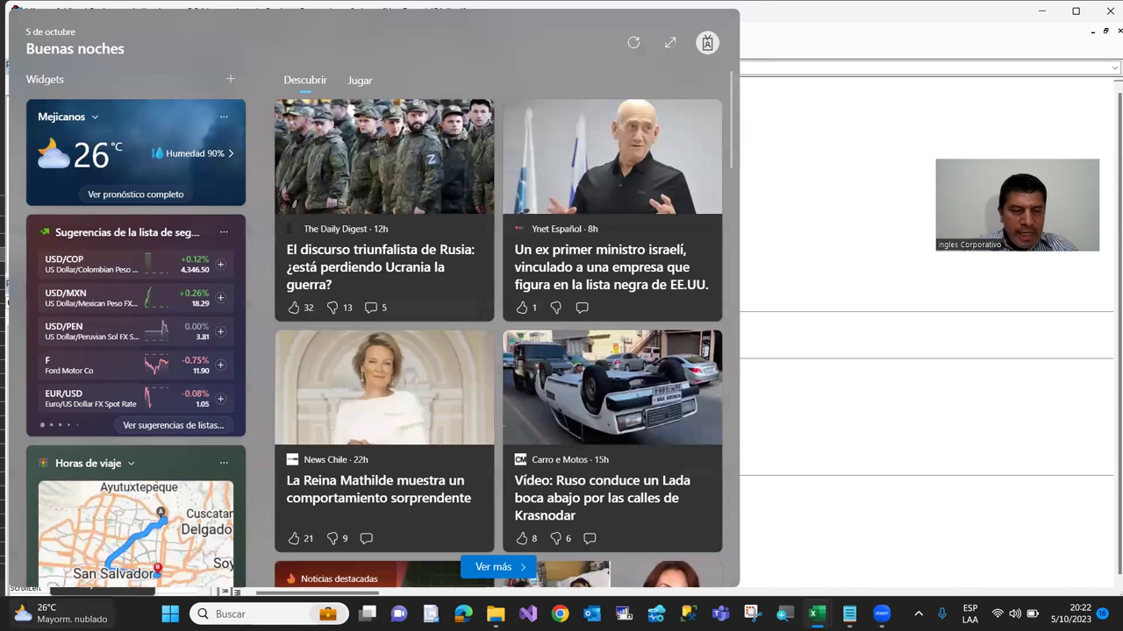
Insert blank lines inside the UserForm_Activate procedure
key(Return)
key(Return)
key(Return)
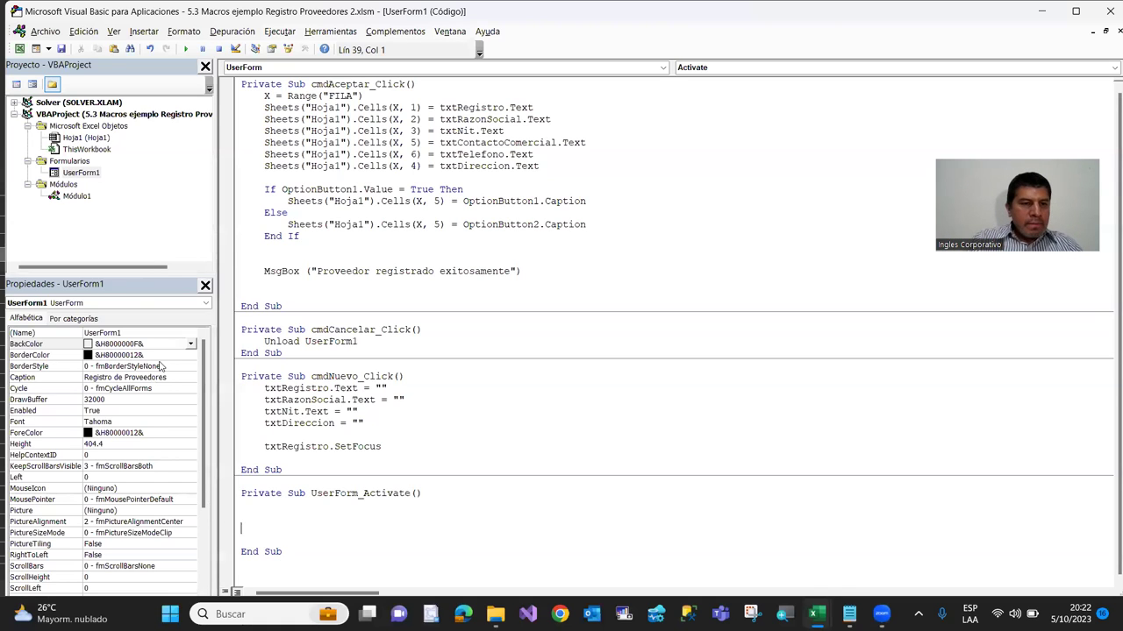
Rename the Actividad combo box on UserForm1 to cmbActividad, then open the form's Activate code
double_click(64, 176)
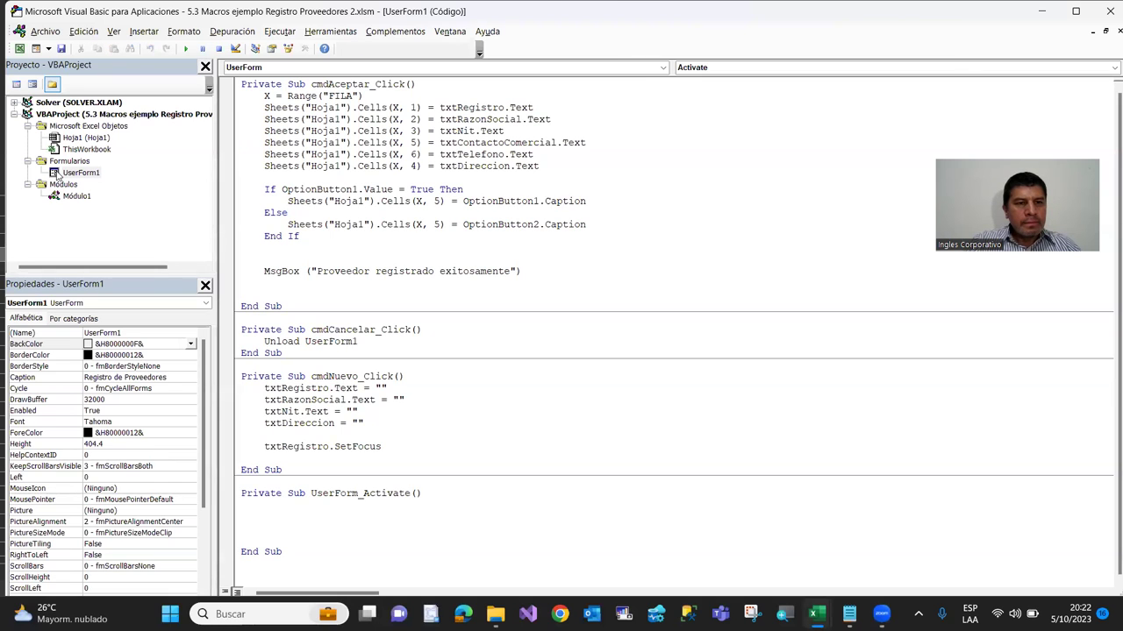
click(363, 248)
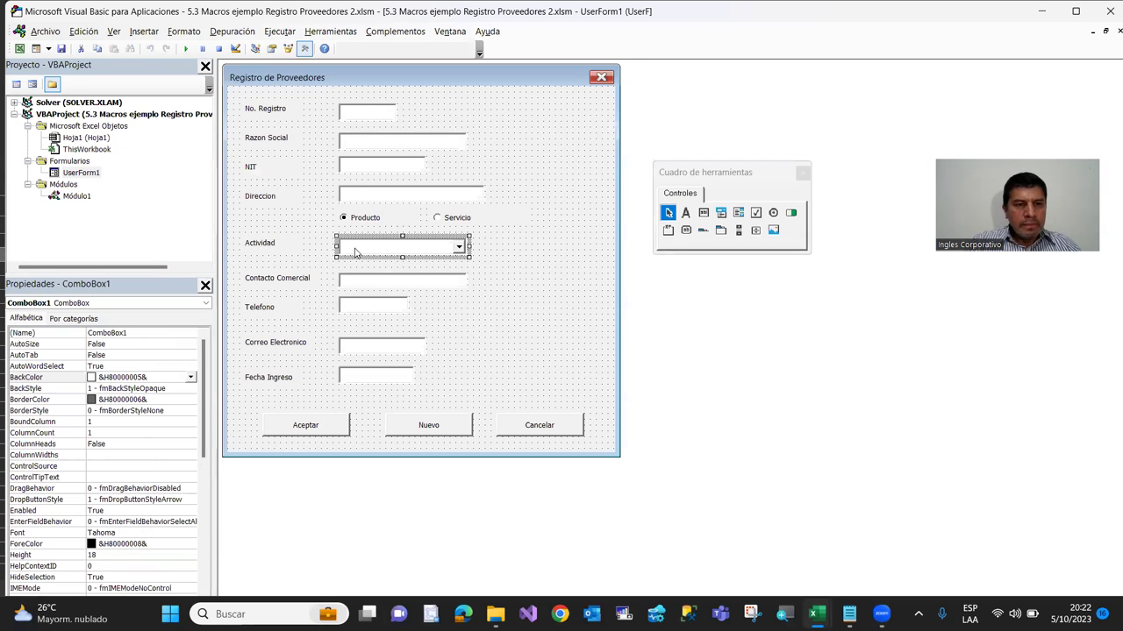
click(131, 333)
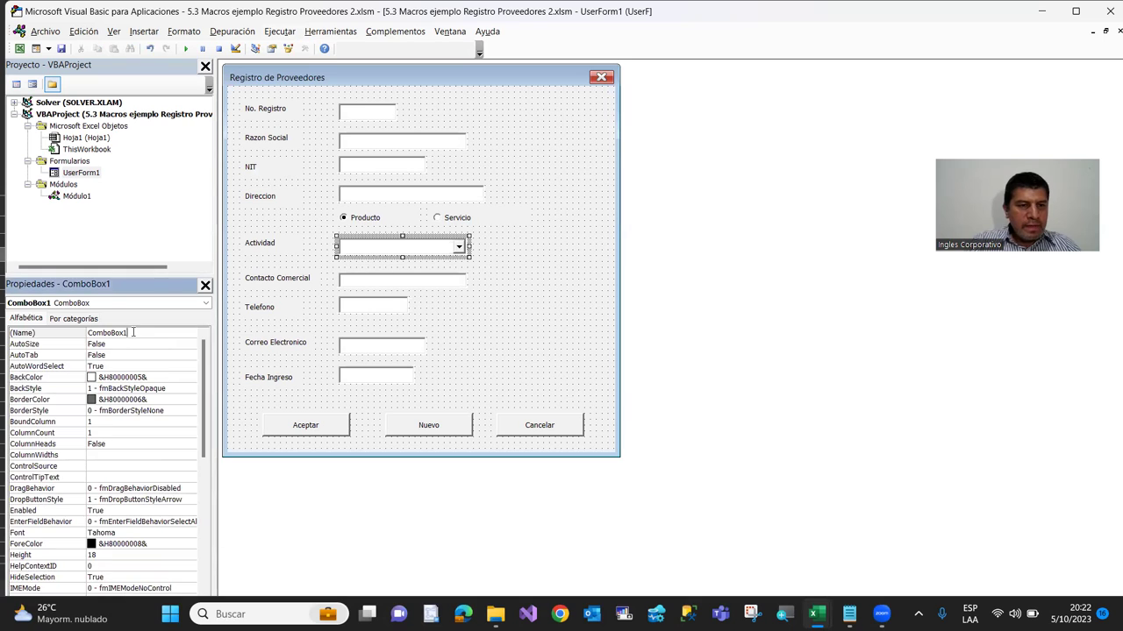
text(cm)
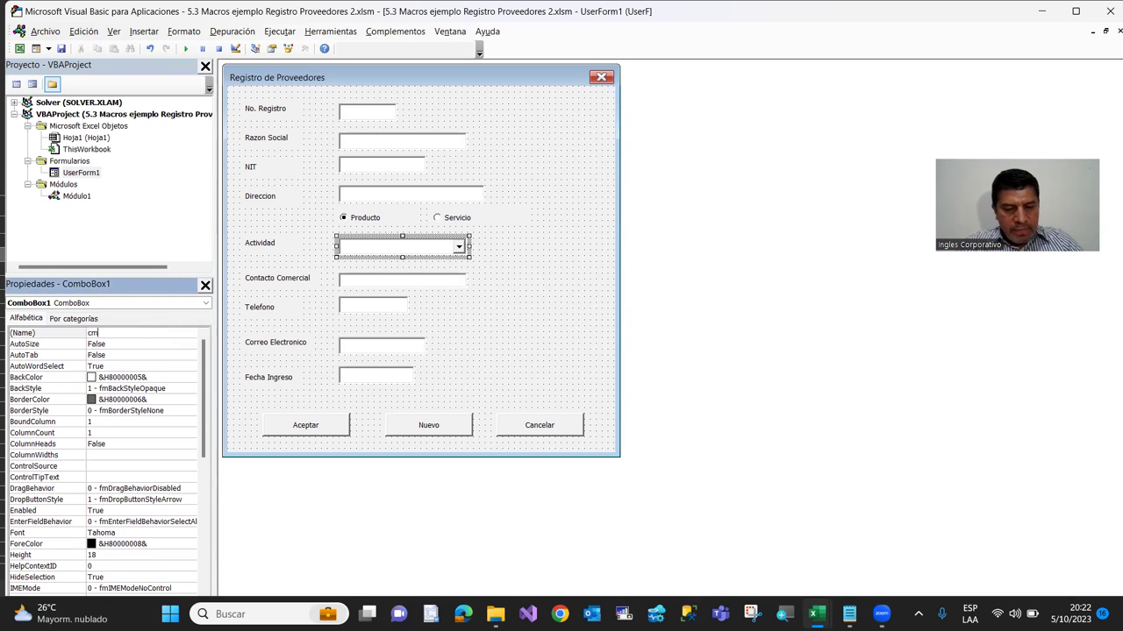
text(bActividad)
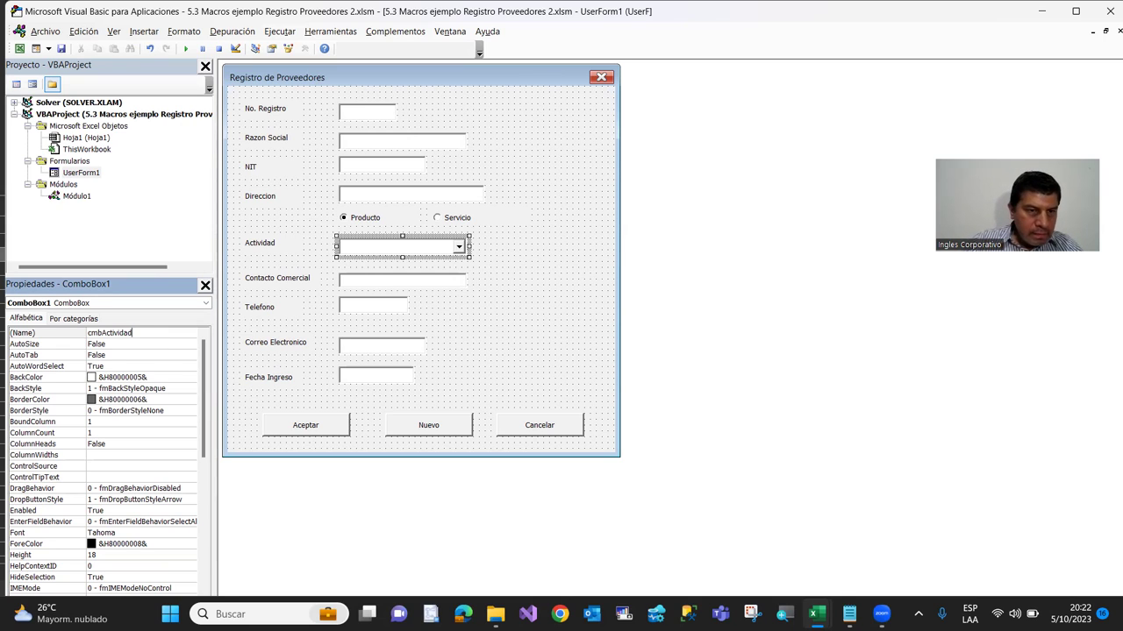
key(Return)
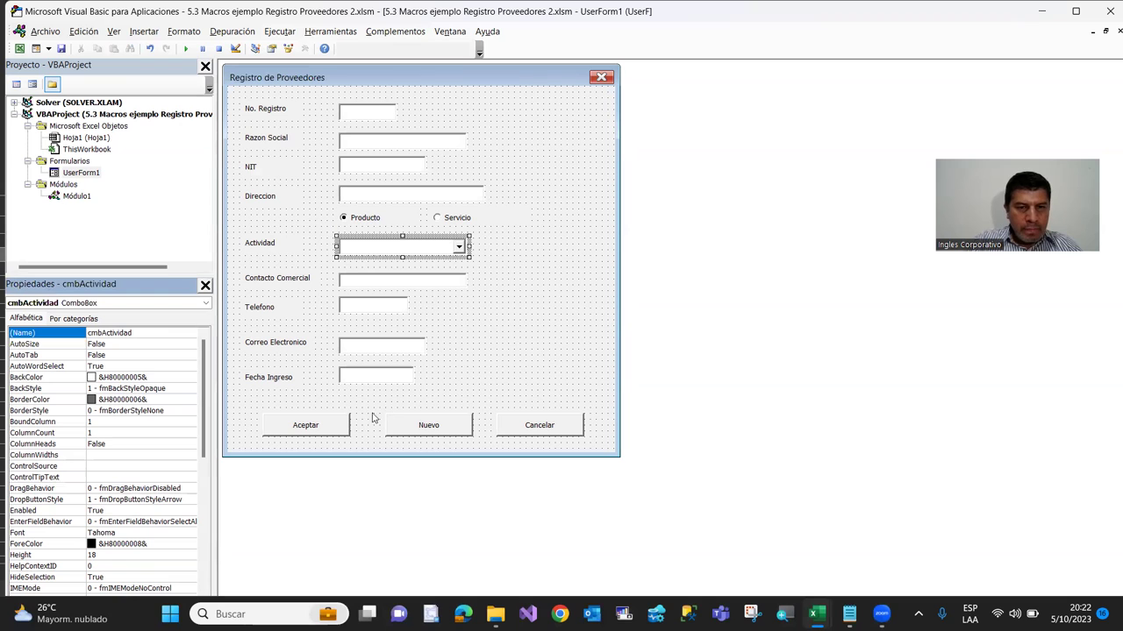
double_click(558, 307)
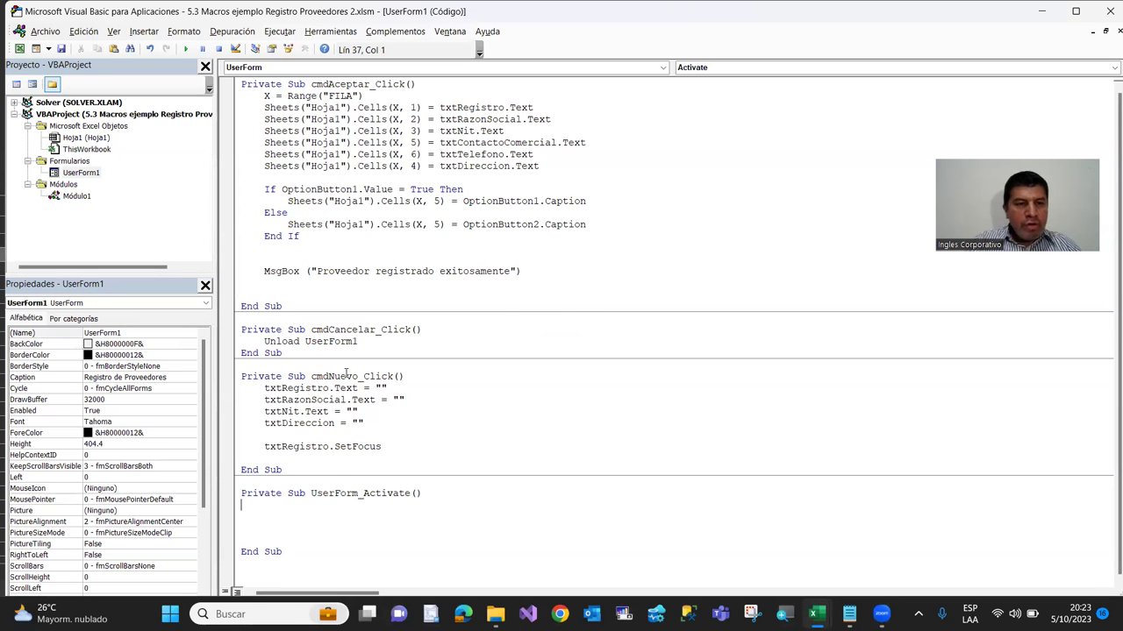
Write cmbActividad.AddItem ("Comercial") inside UserForm_Activate
key(Return)
key(Return)
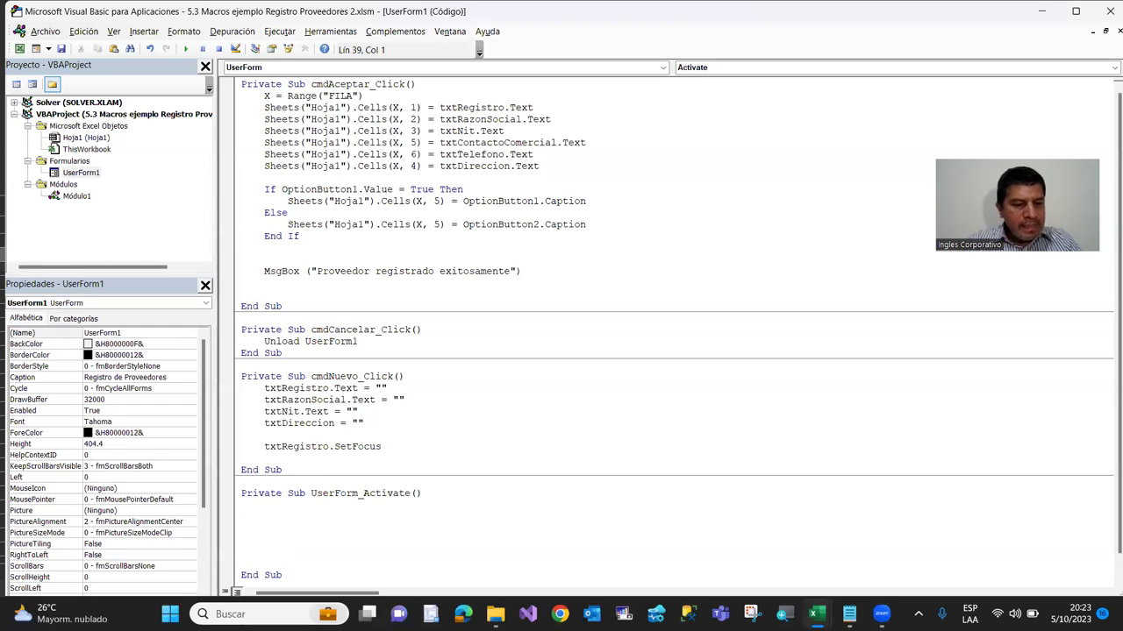
key(Tab)
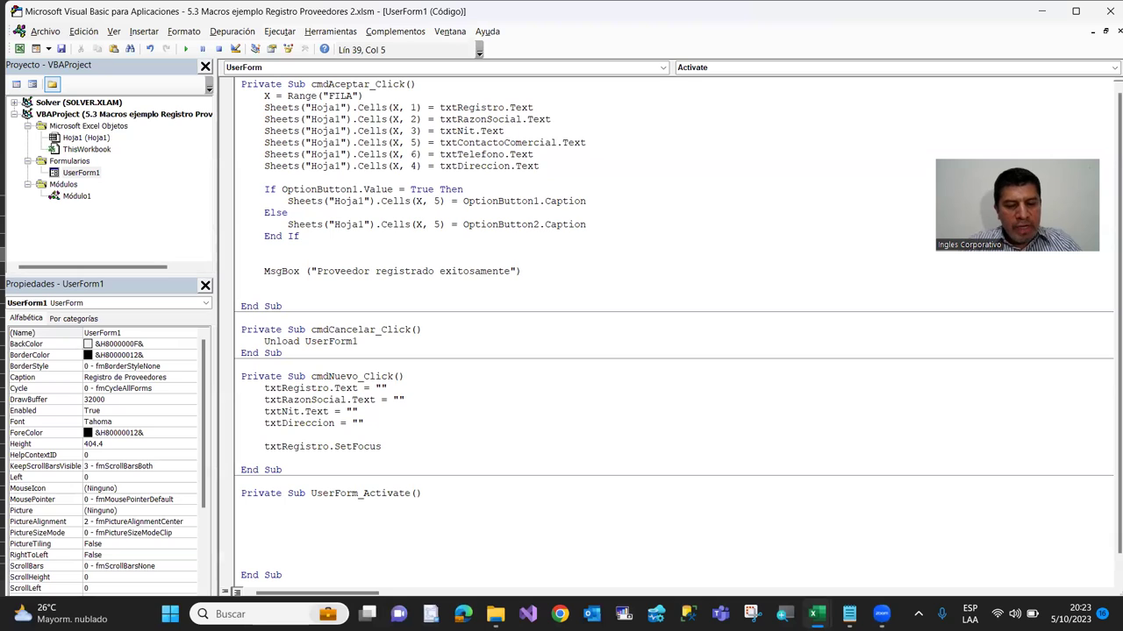
text(com)
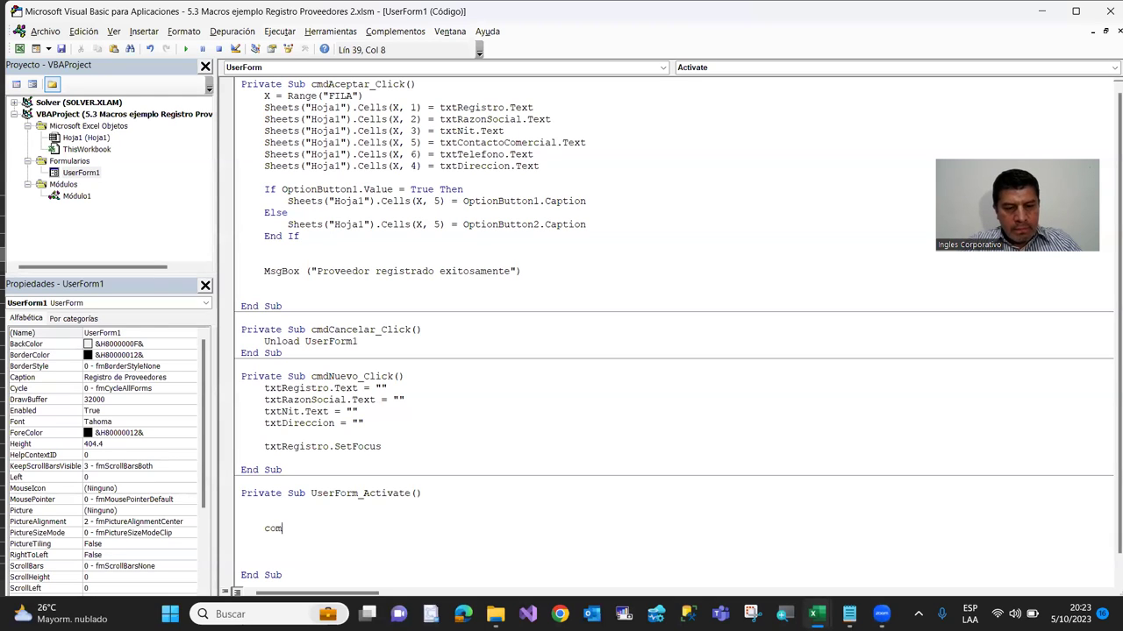
key(BackSpace)
key(BackSpace)
key(BackSpace)
text(cmbActividad)
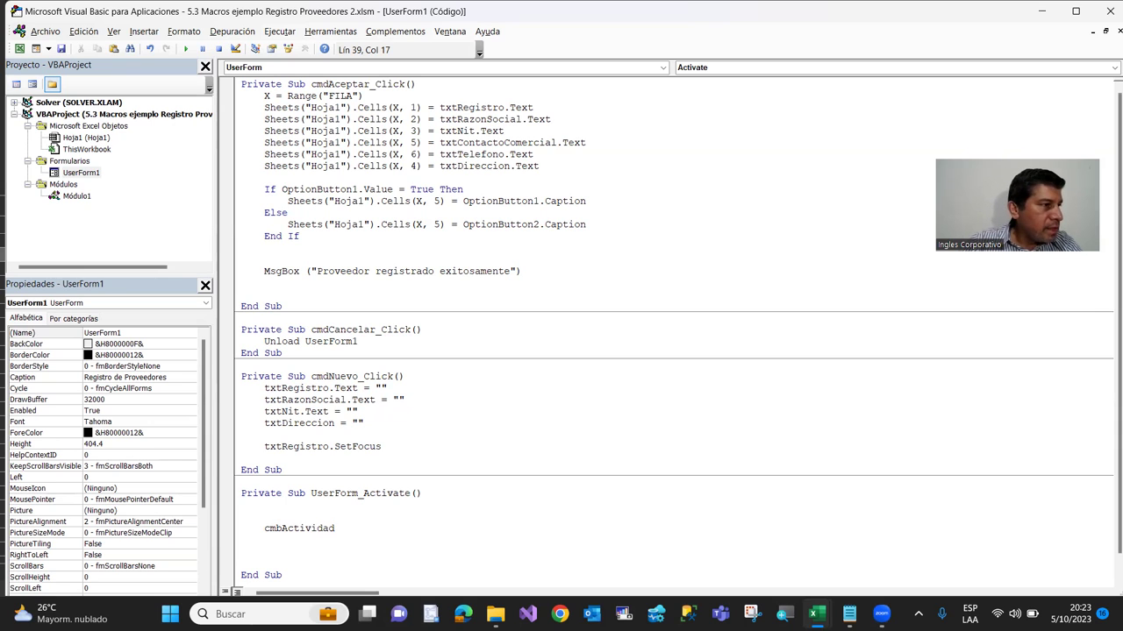
text(.)
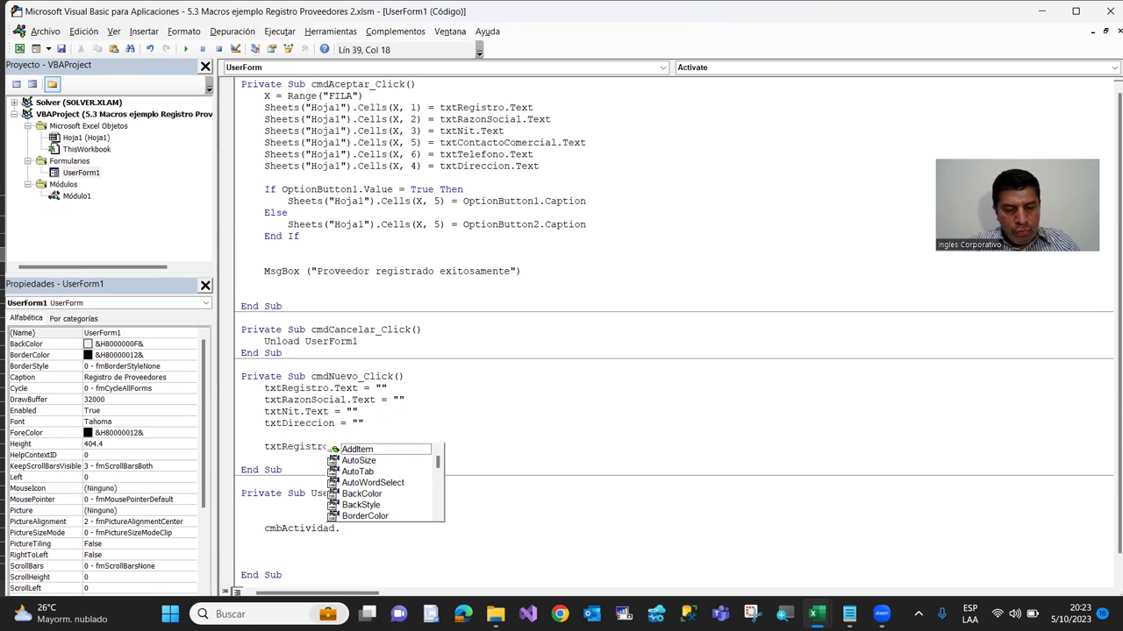
text(a)
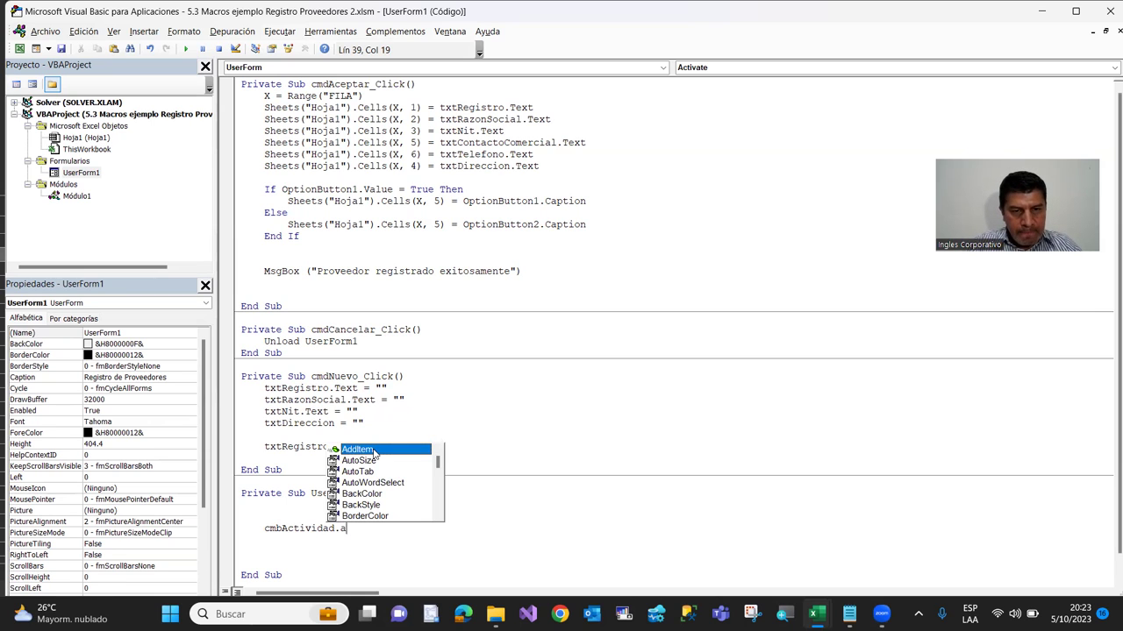
double_click(374, 450)
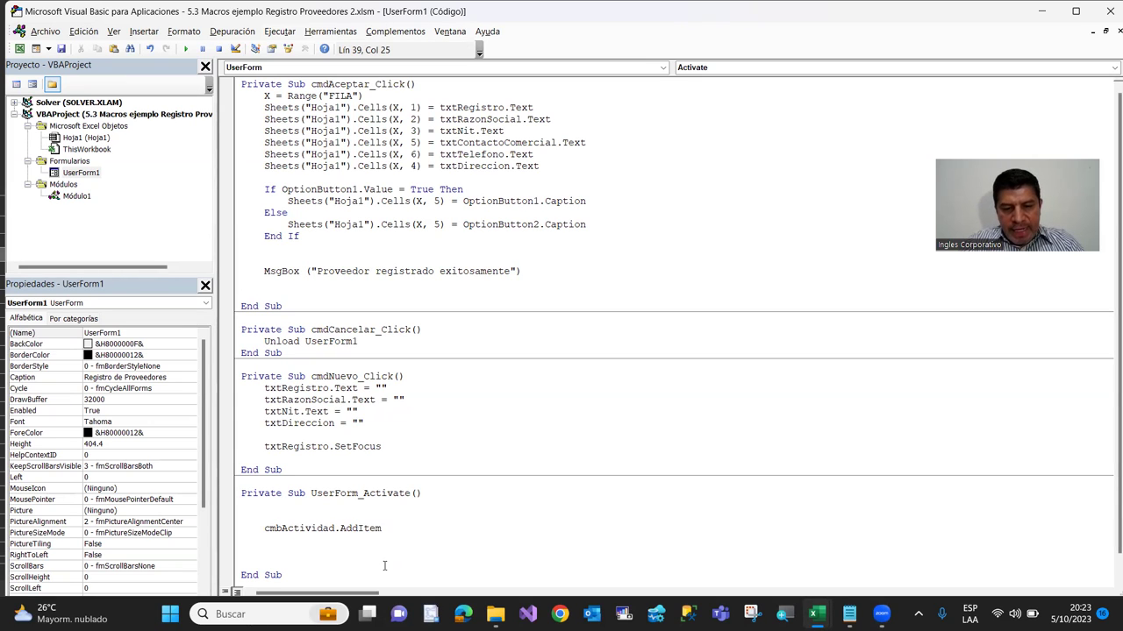
text(()
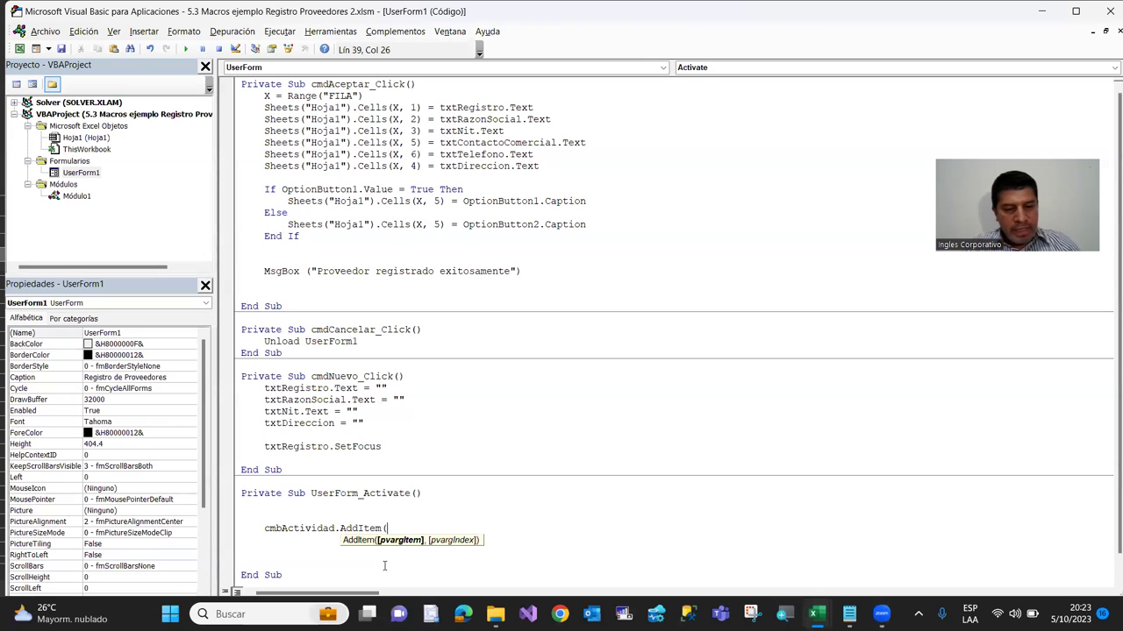
text("C)
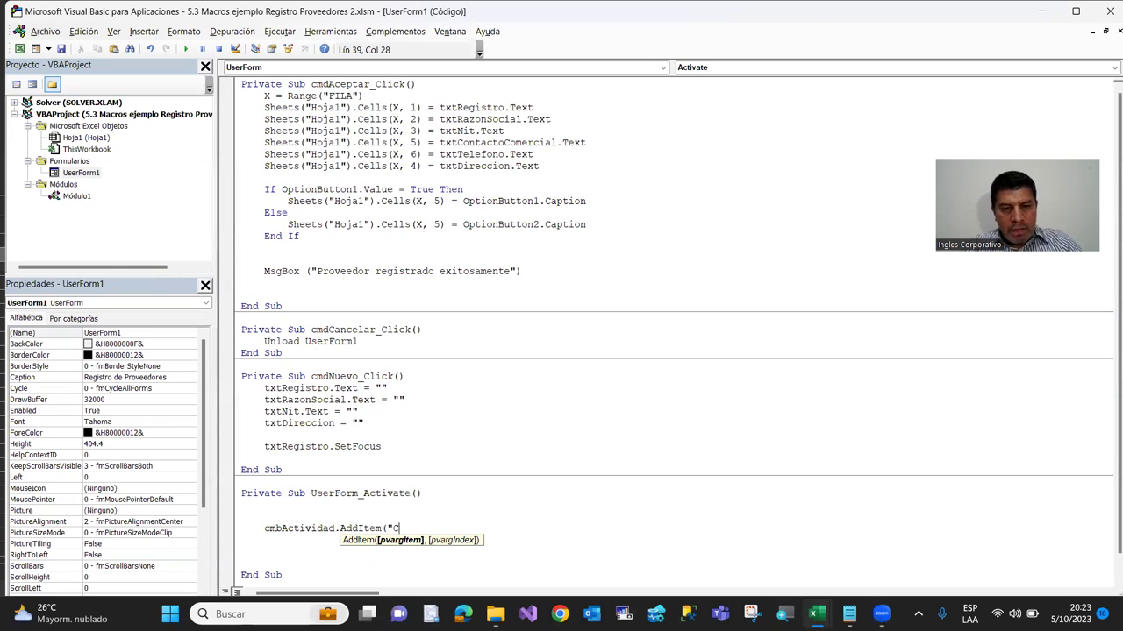
text(omercial)
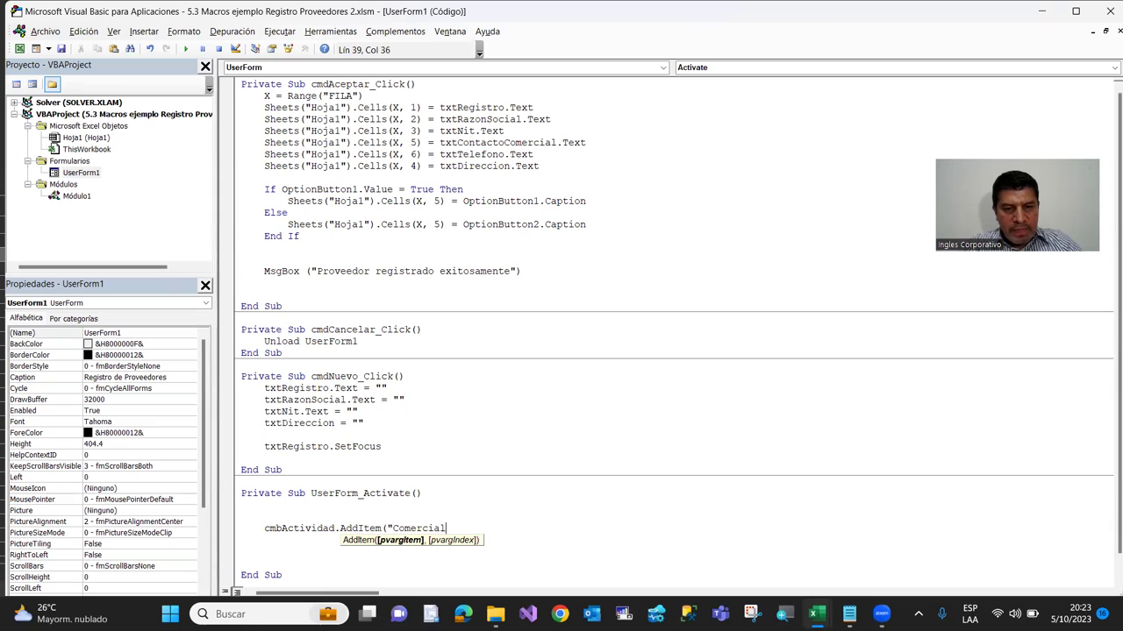
text("))
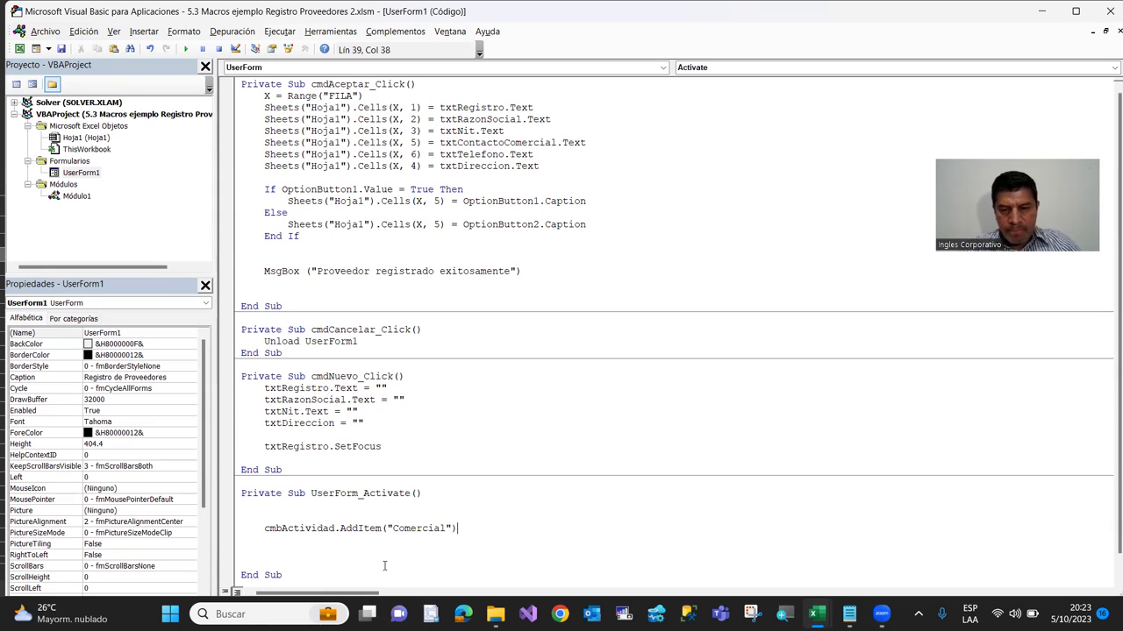
key(Return)
Duplicate the Comercial AddItem line twice and tidy the blank line and indentation
key(Up)
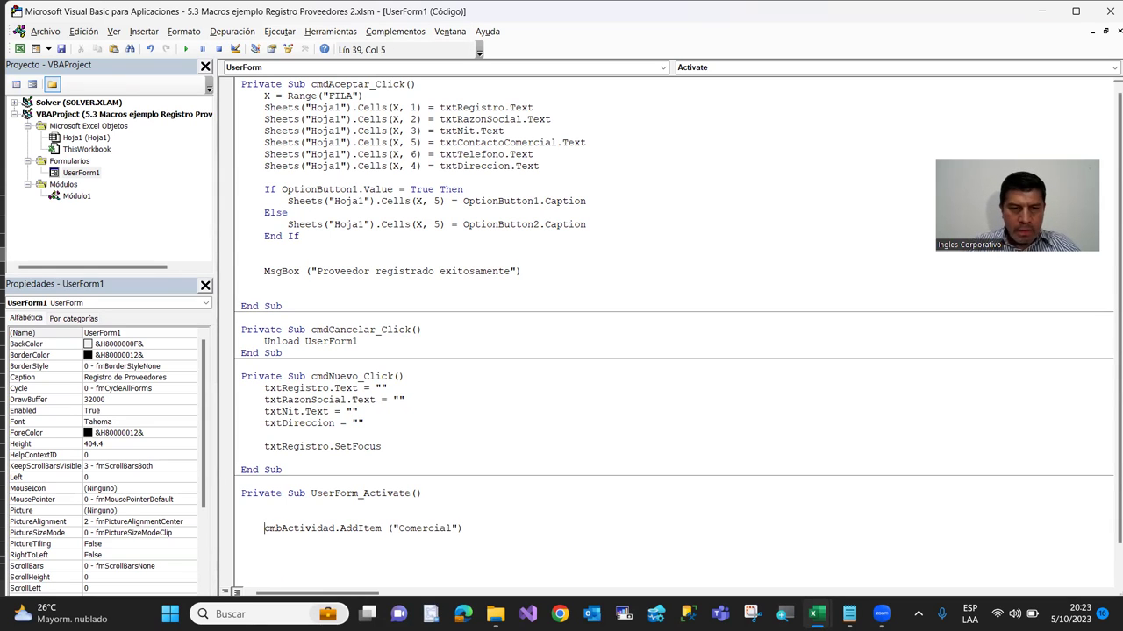
key(shift+Down)
key(ctrl+c)
key(Down)
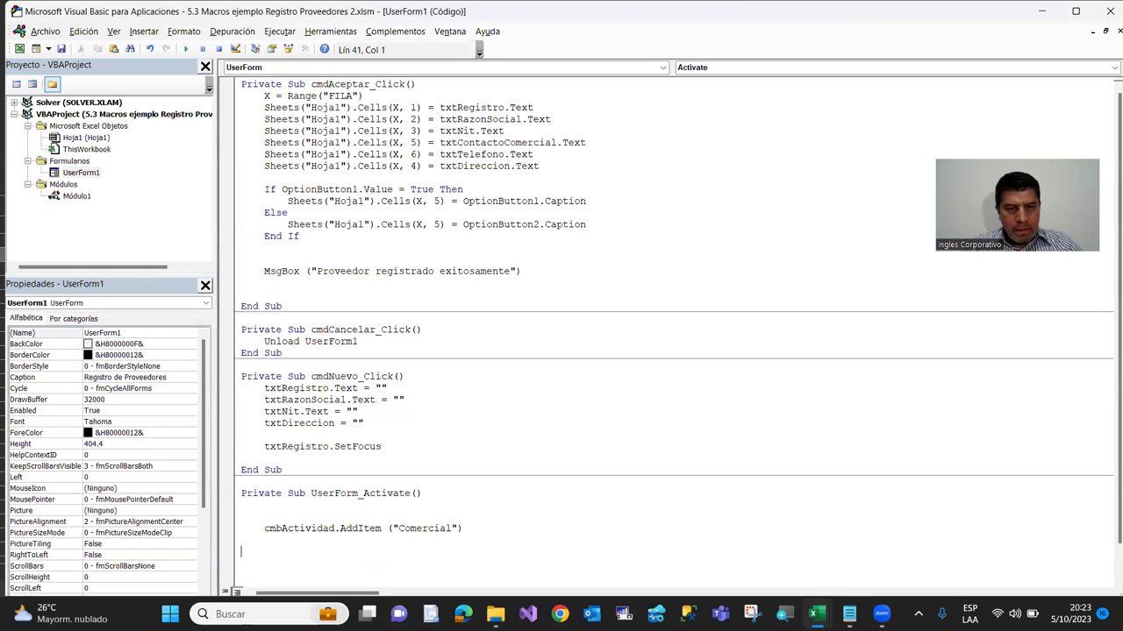
key(ctrl+v)
key(ctrl+v)
key(Up)
key(Up)
key(Up)
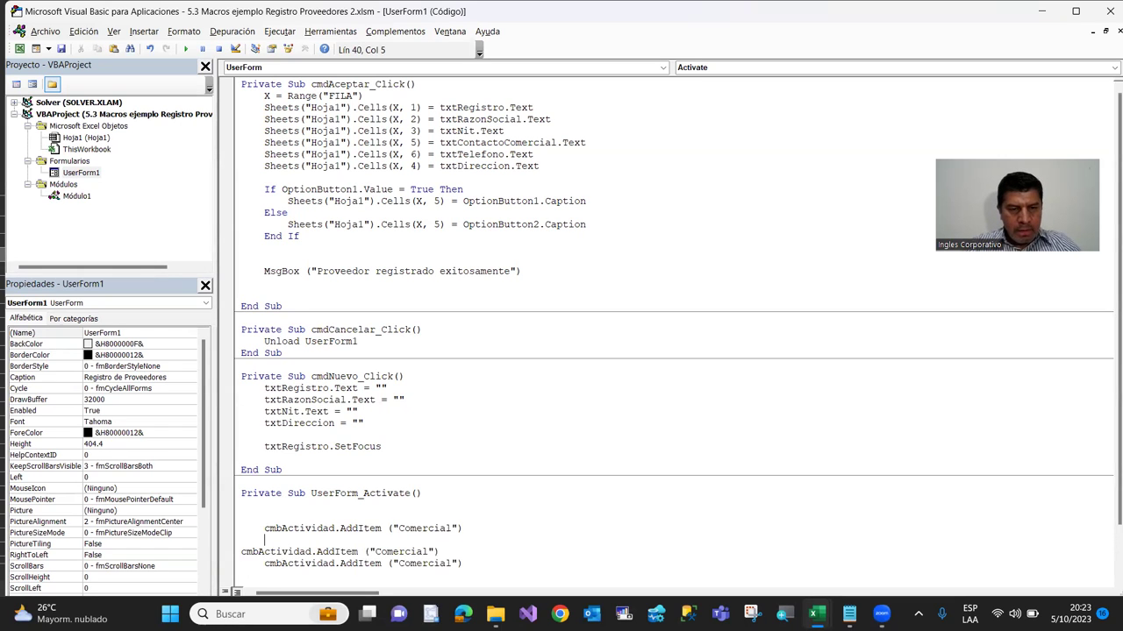
key(Home)
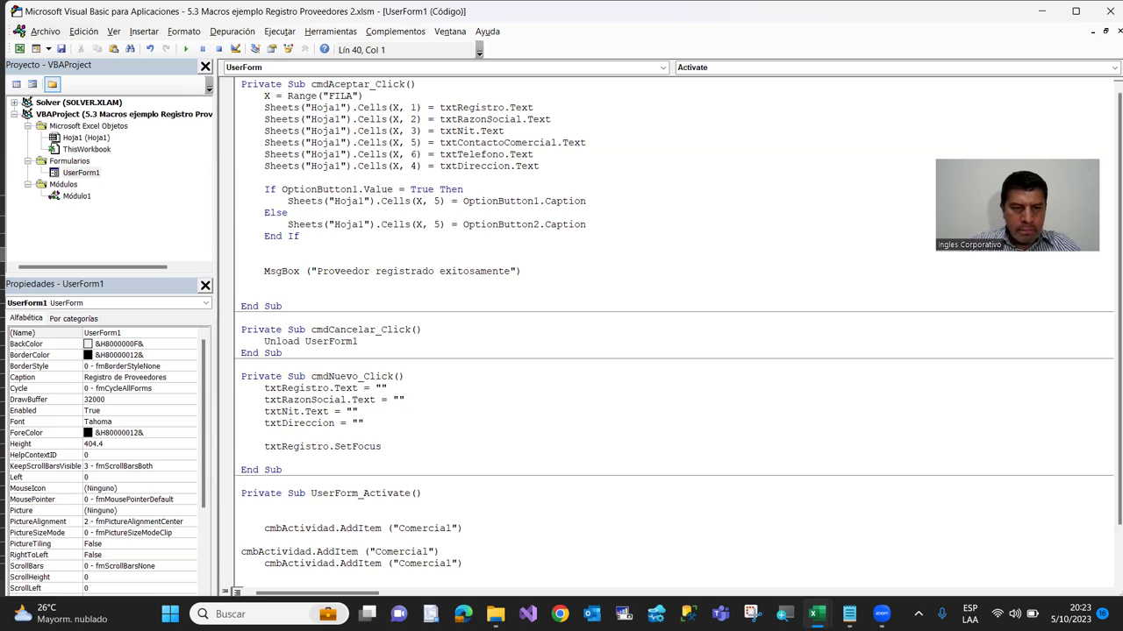
key(shift+Right)
key(shift+Right)
key(shift+Right)
key(Right)
key(Delete)
key(Tab)
Change the copied items' text to "Ventas" and "Servicios"
click(387, 540)
key(Delete)
text(Ventas)
key(Delete)
key(Delete)
key(Delete)
key(Delete)
key(Delete)
key(Delete)
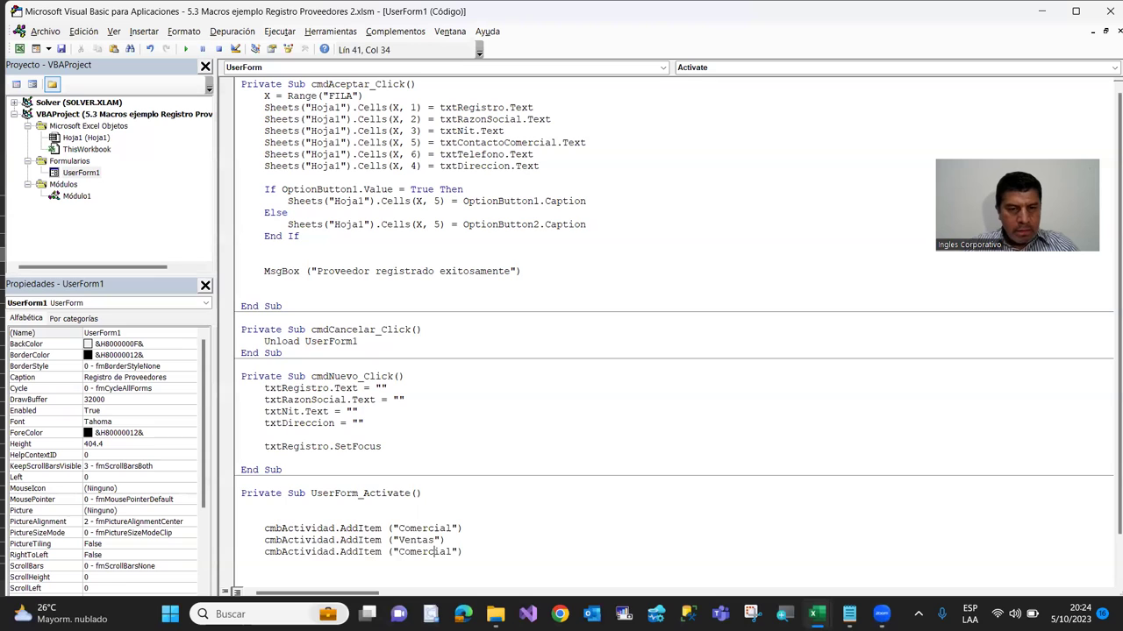
key(Delete)
key(Delete)
key(Delete)
key(Delete)
key(Delete)
key(Delete)
key(Delete)
key(Delete)
key(Delete)
text(Servicios)
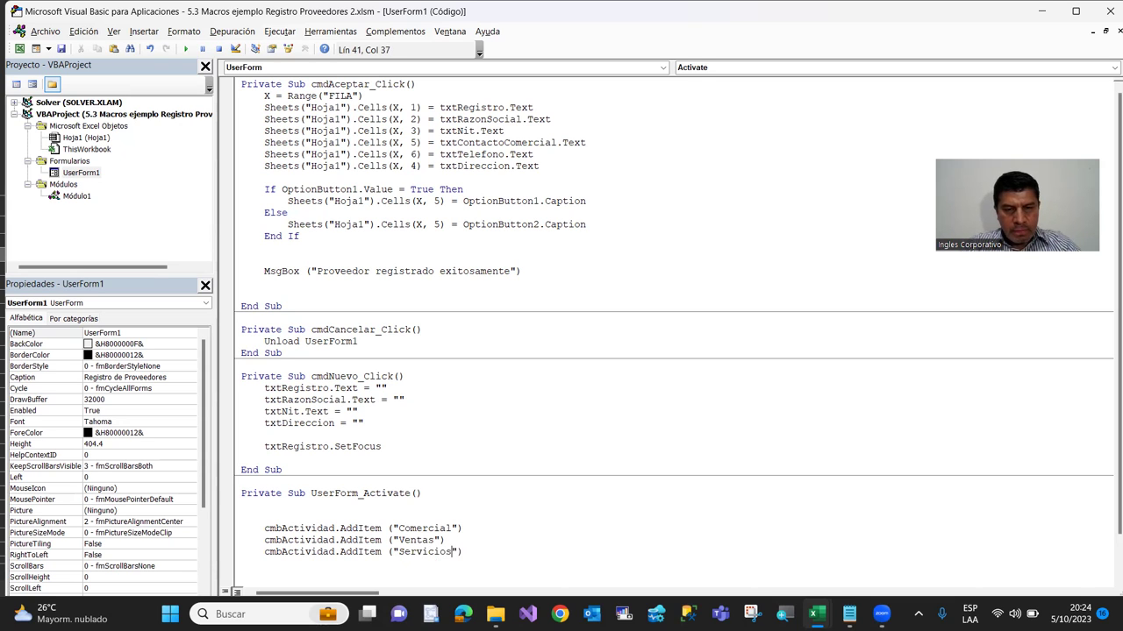
key(Down)
key(Down)
key(Down)
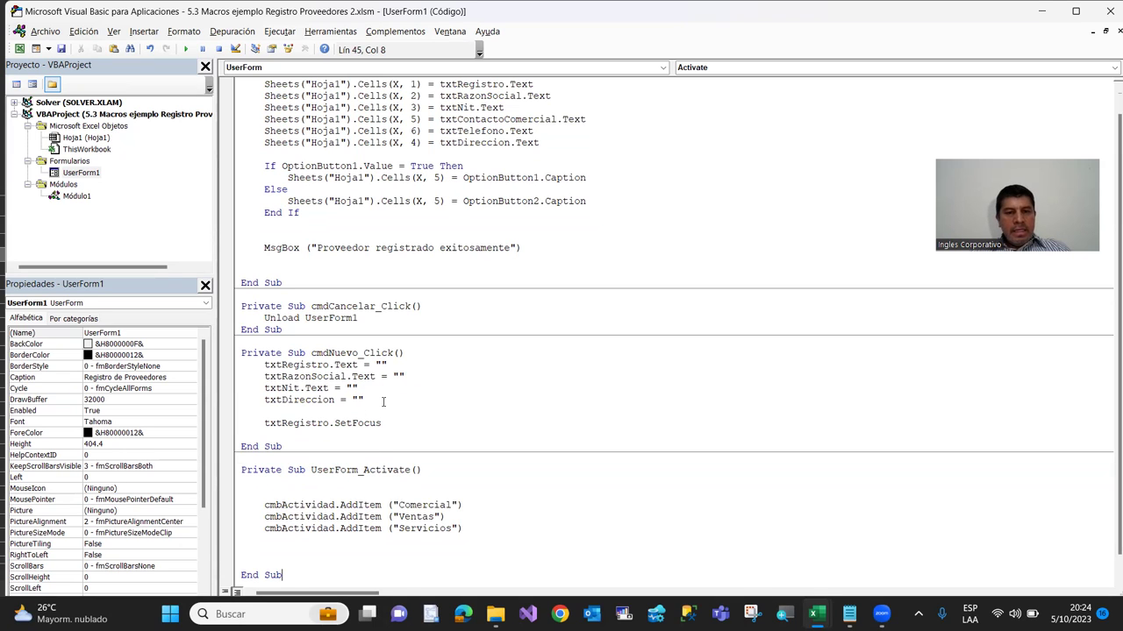
scroll(360, 407, up, 1)
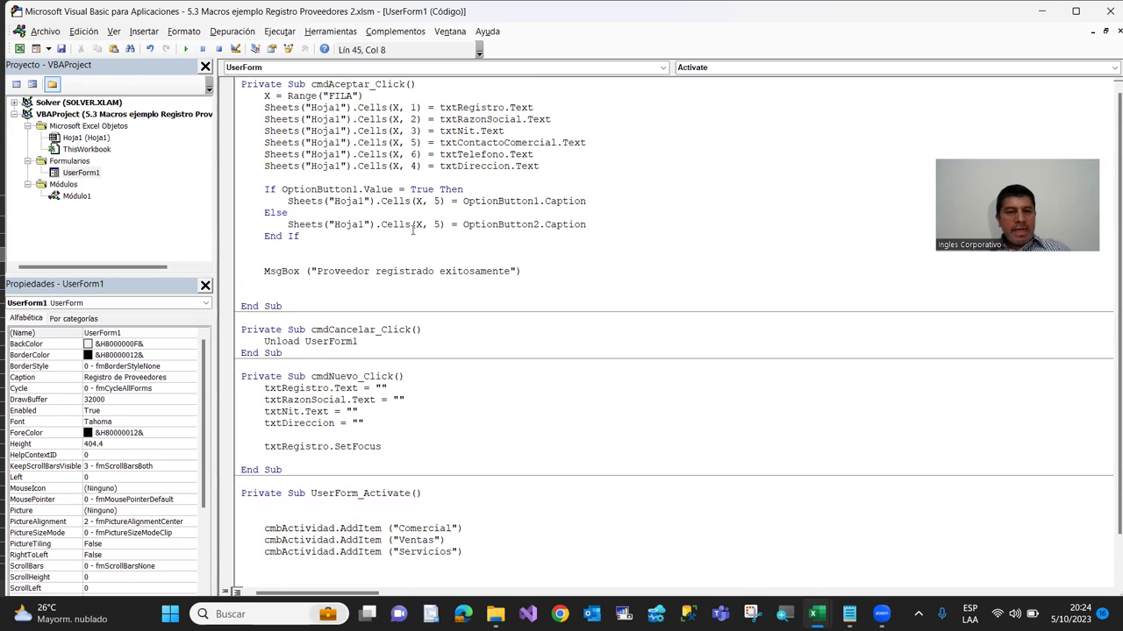
click(389, 166)
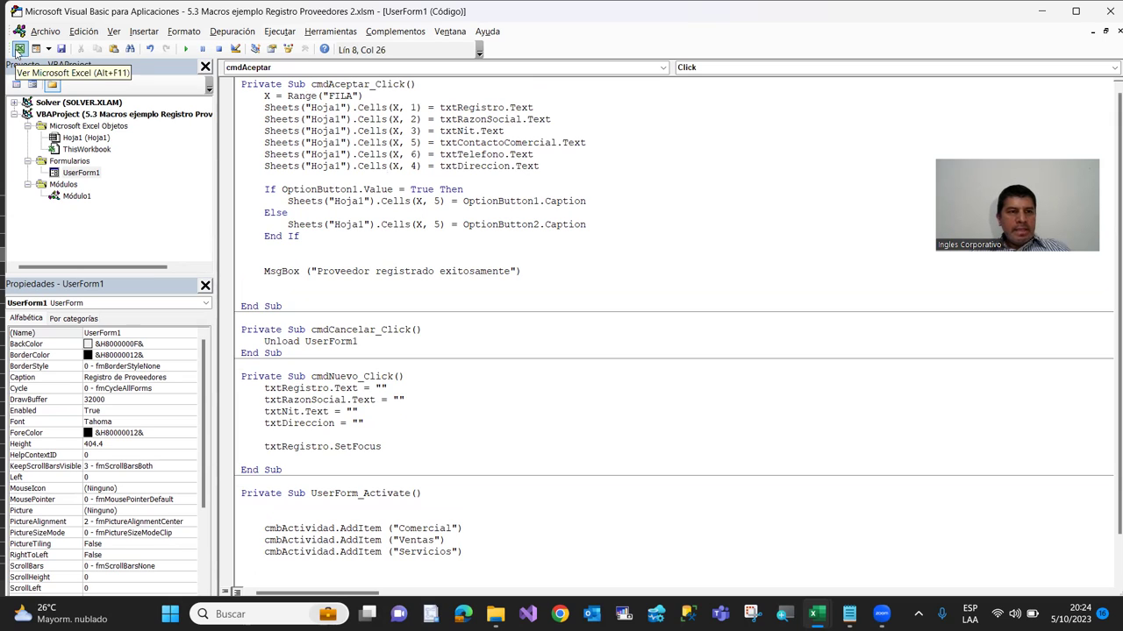
click(19, 50)
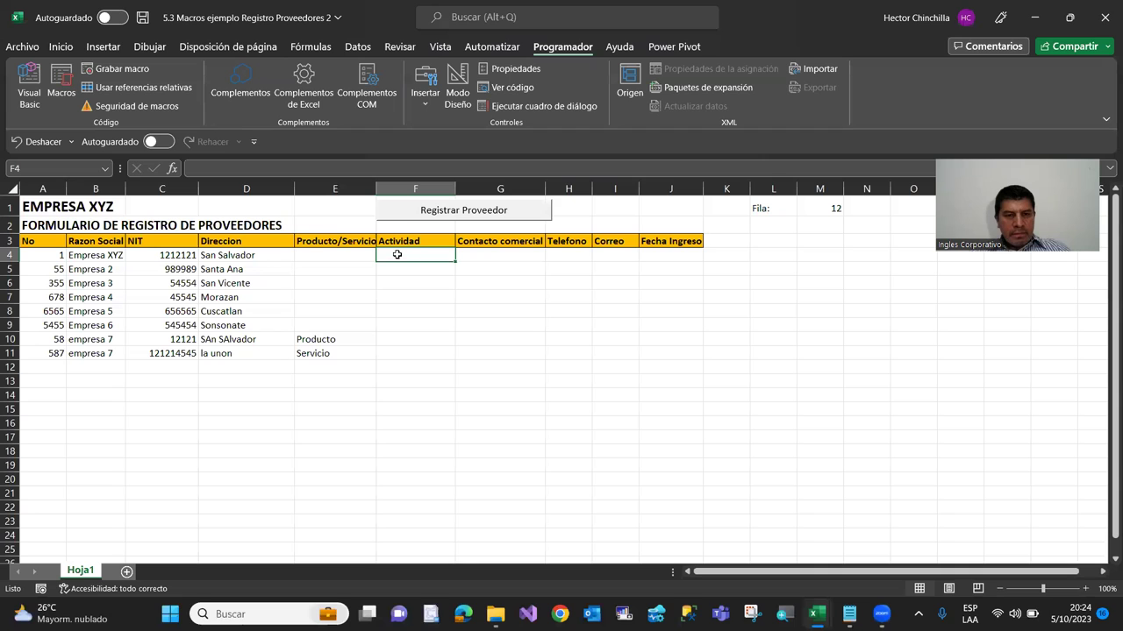
click(29, 94)
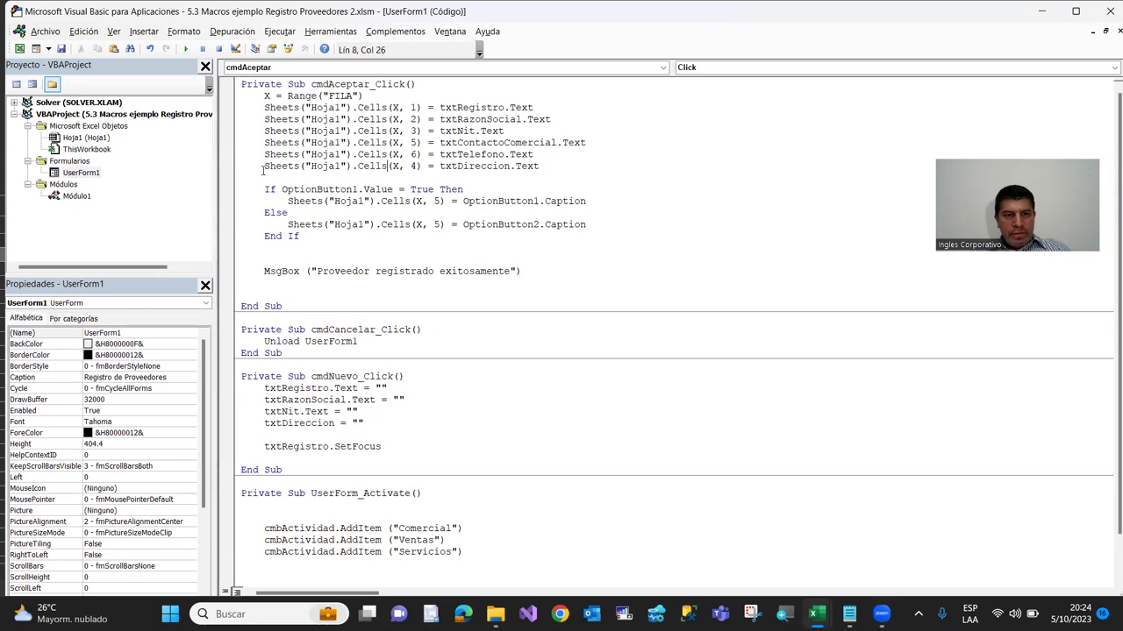
key(Home)
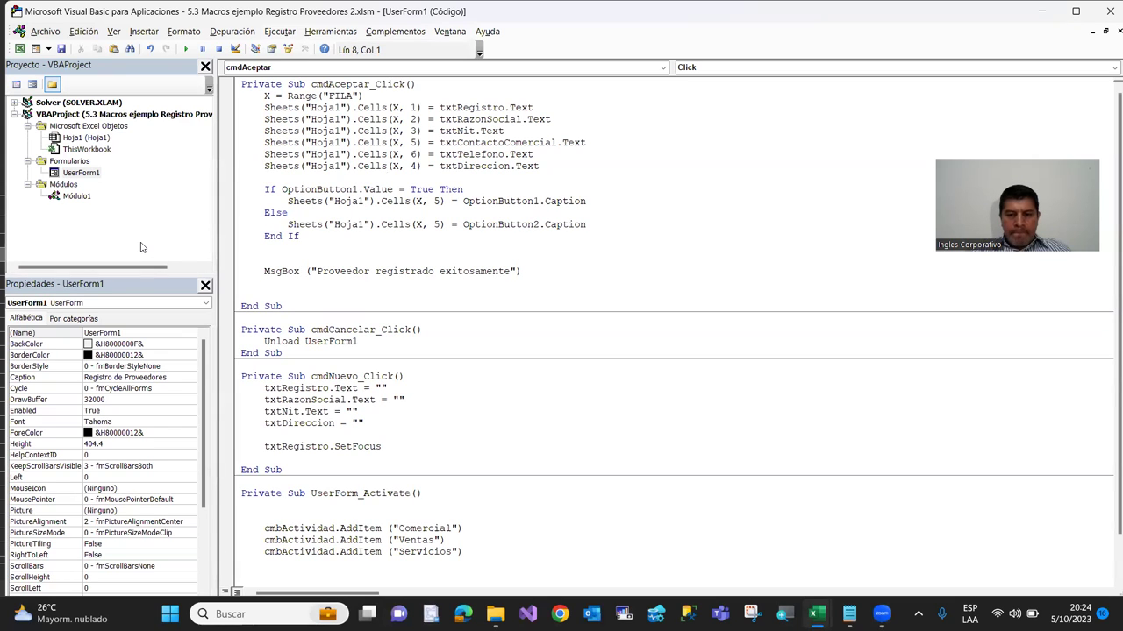
Copy the txtDireccion.Text line onto a new line after End If
key(shift+End)
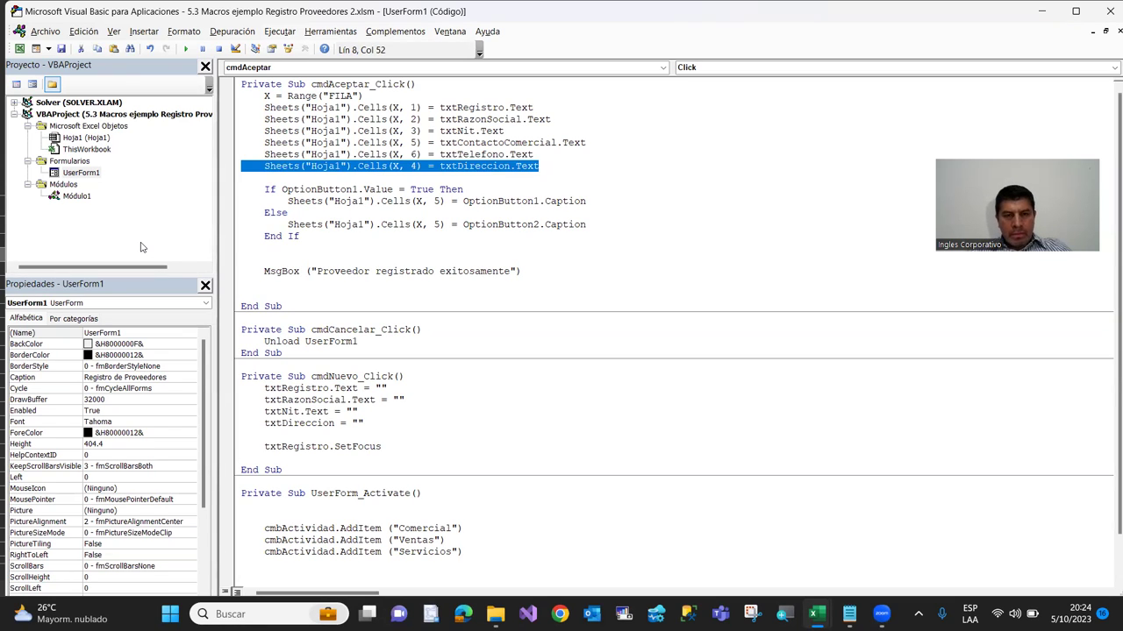
key(Down)
key(Down)
key(Down)
key(Down)
key(Down)
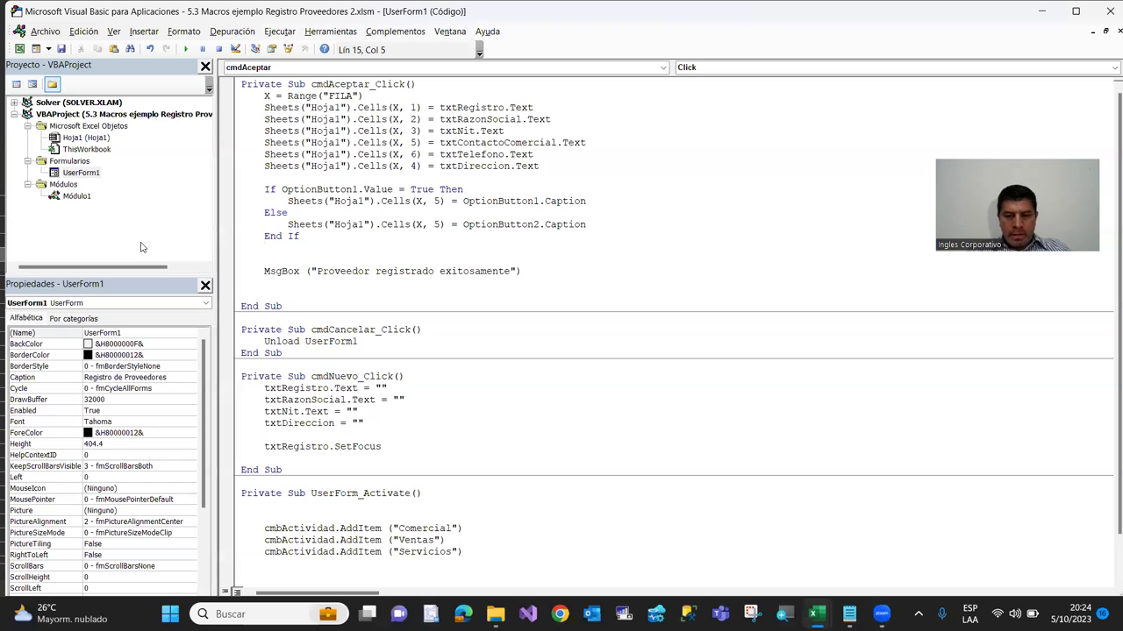
key(Return)
key(ctrl+v)
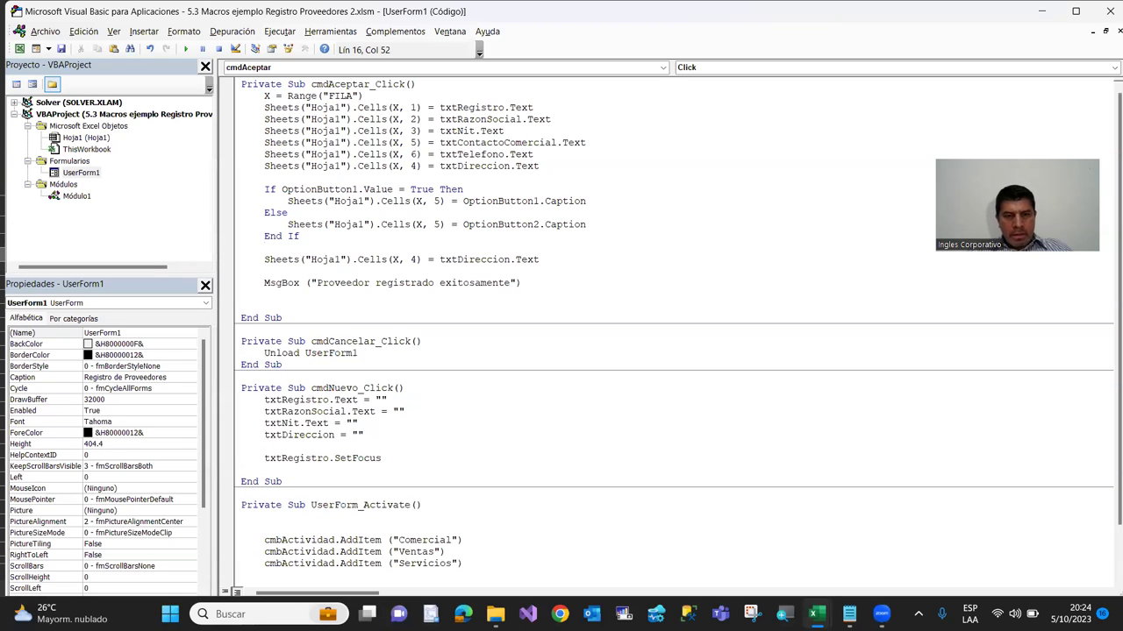
Change the pasted line to write cmbActividad.Text into Cells(X, 6)
click(409, 259)
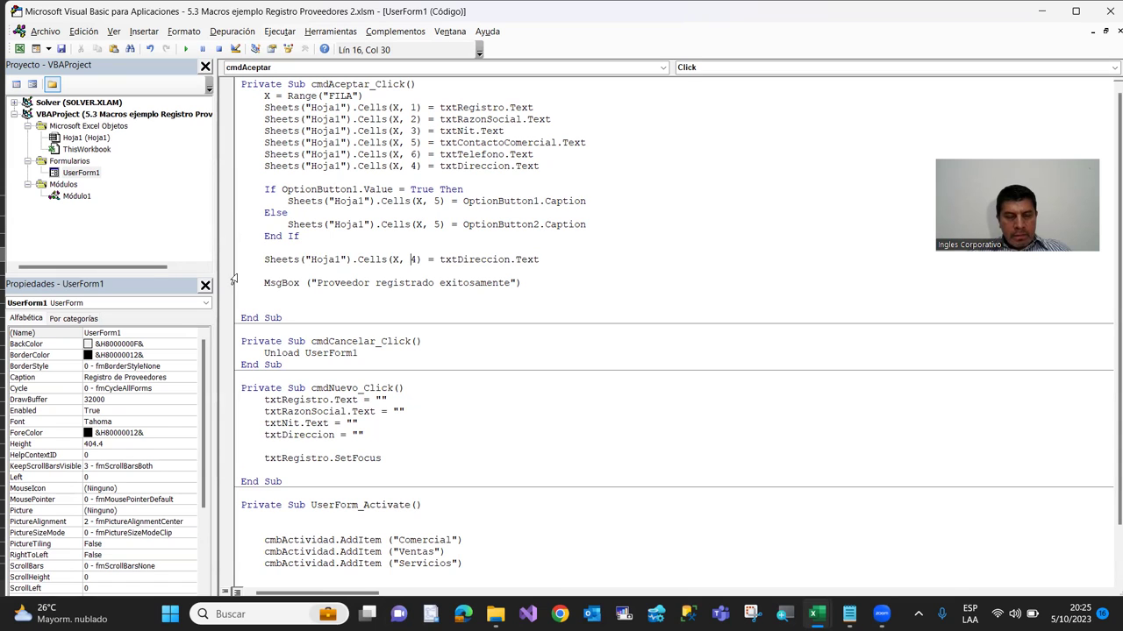
text(6)
key(Delete)
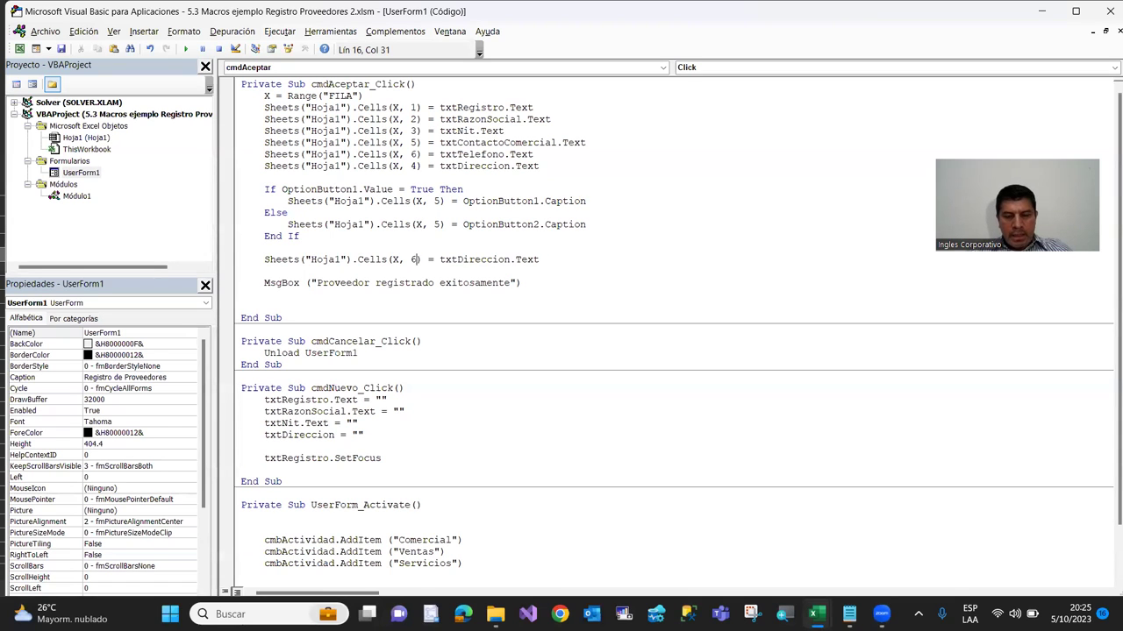
key(Right)
key(Right)
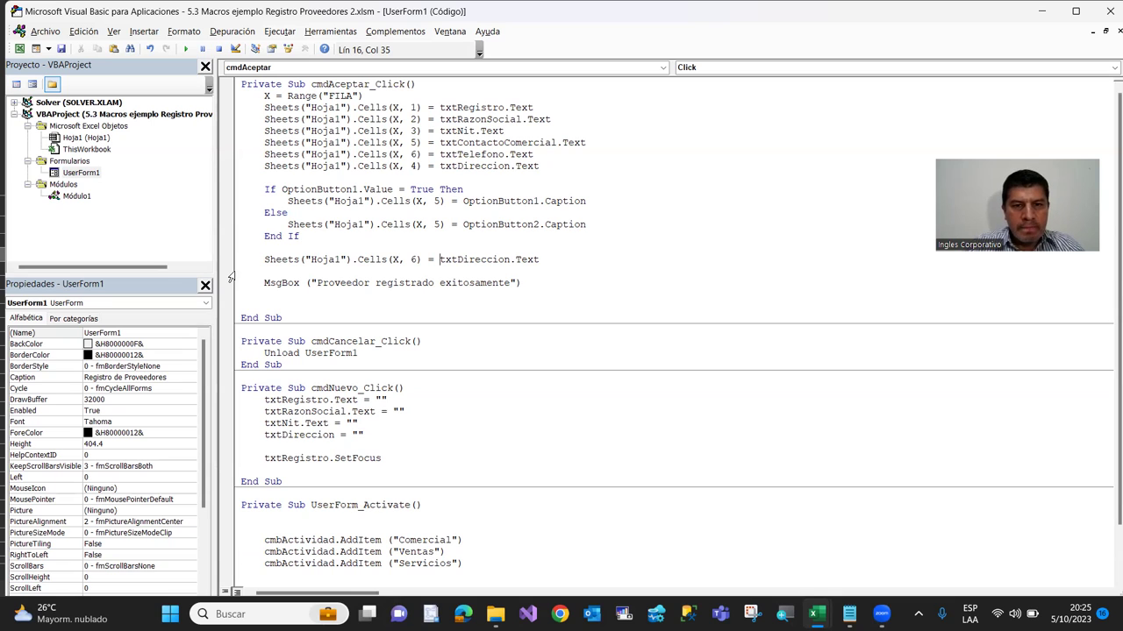
key(shift+End)
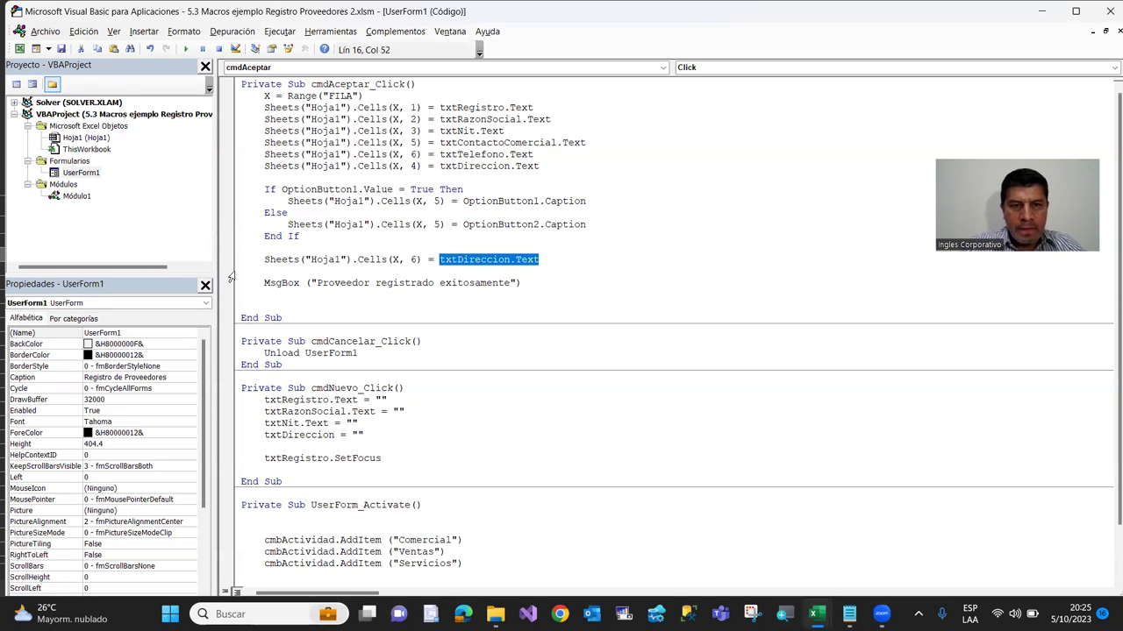
text(cmb)
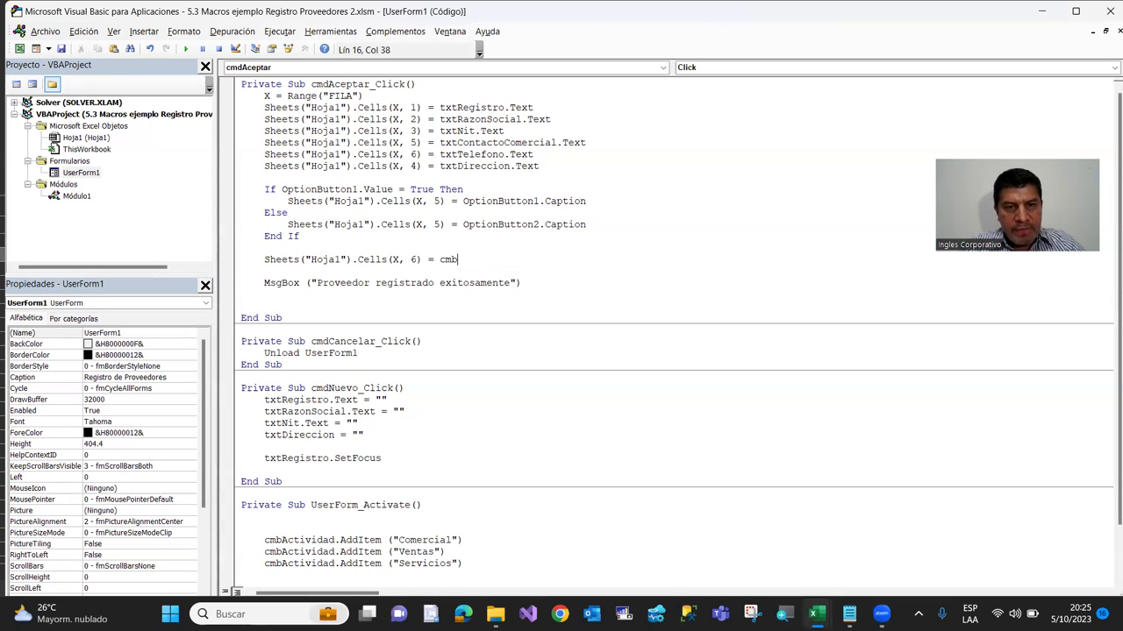
text(ACtividad)
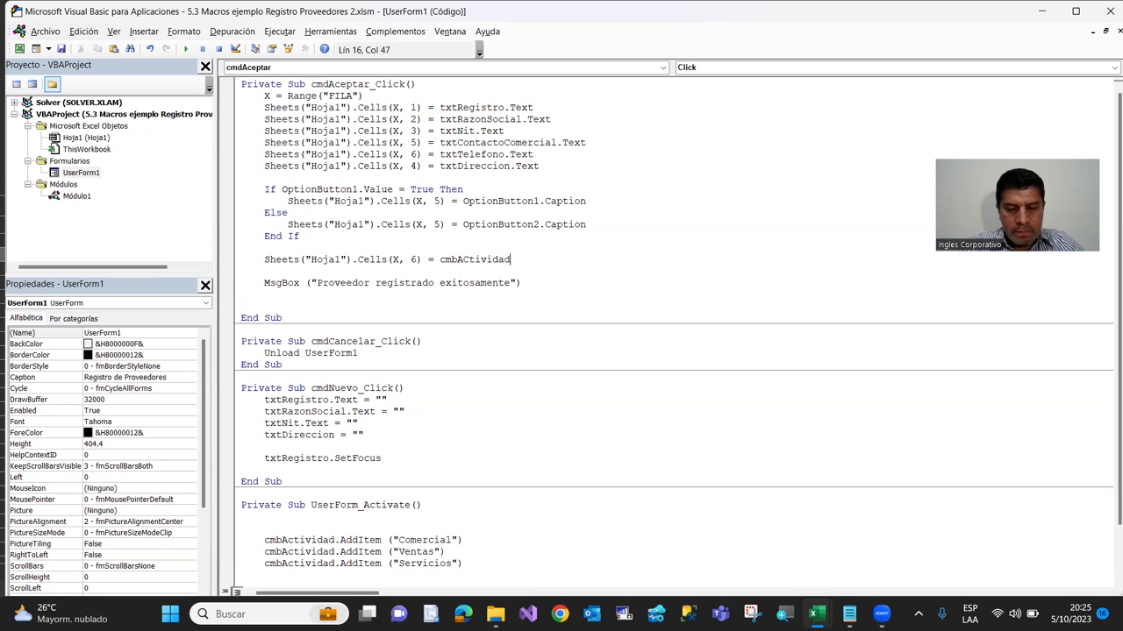
text(.)
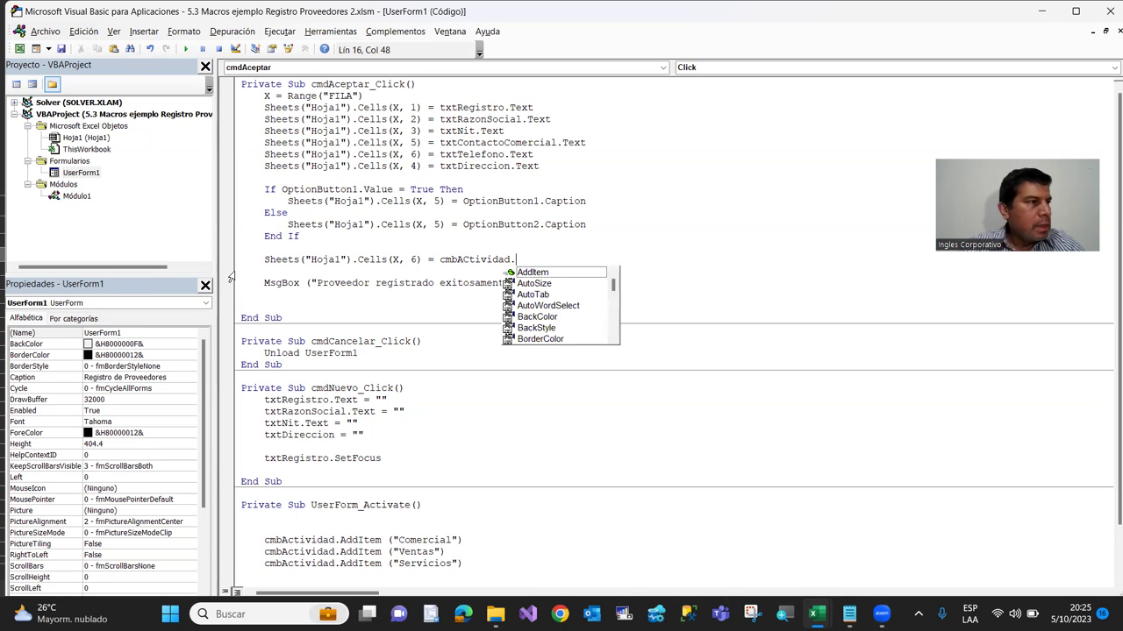
text(text)
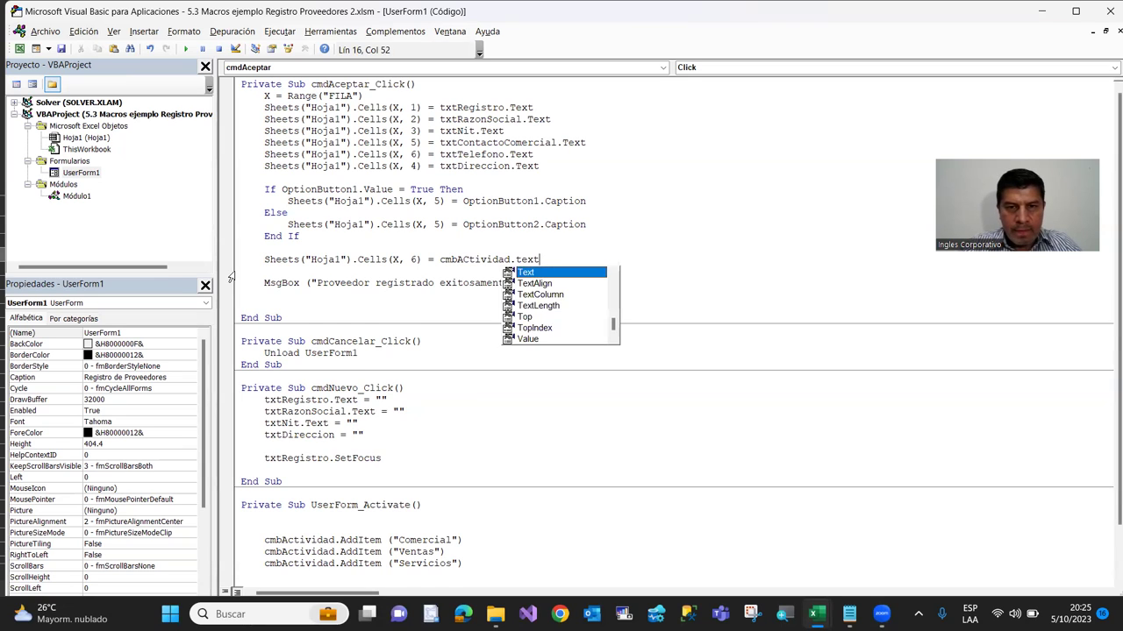
key(Return)
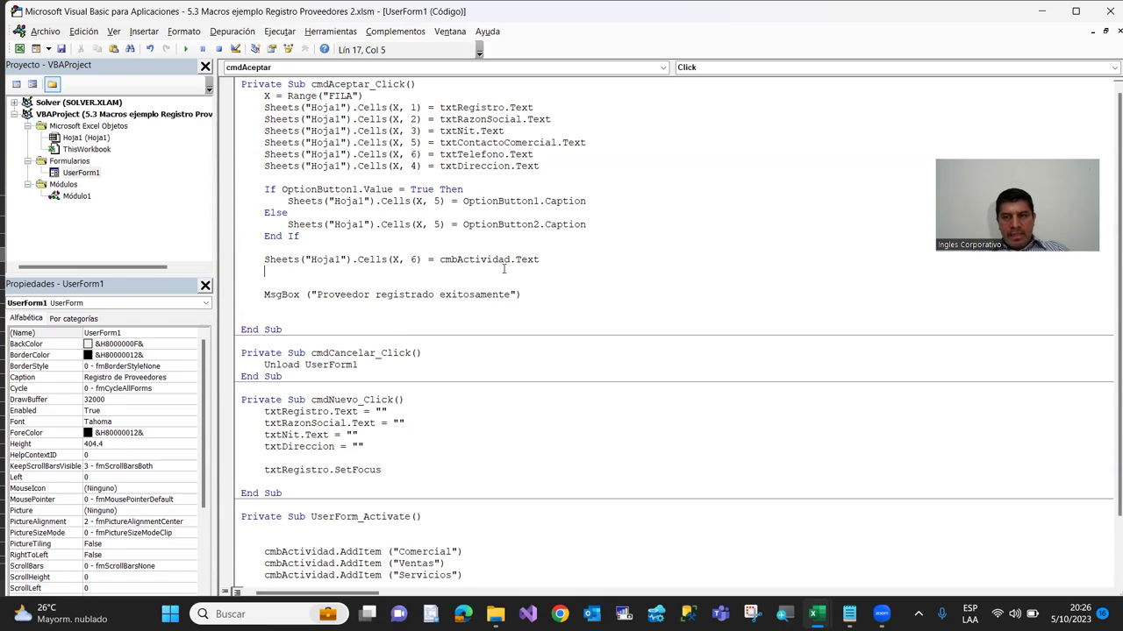
Clear test rows A6:E11, then launch Registrar Proveedor and check the Actividad list
click(19, 48)
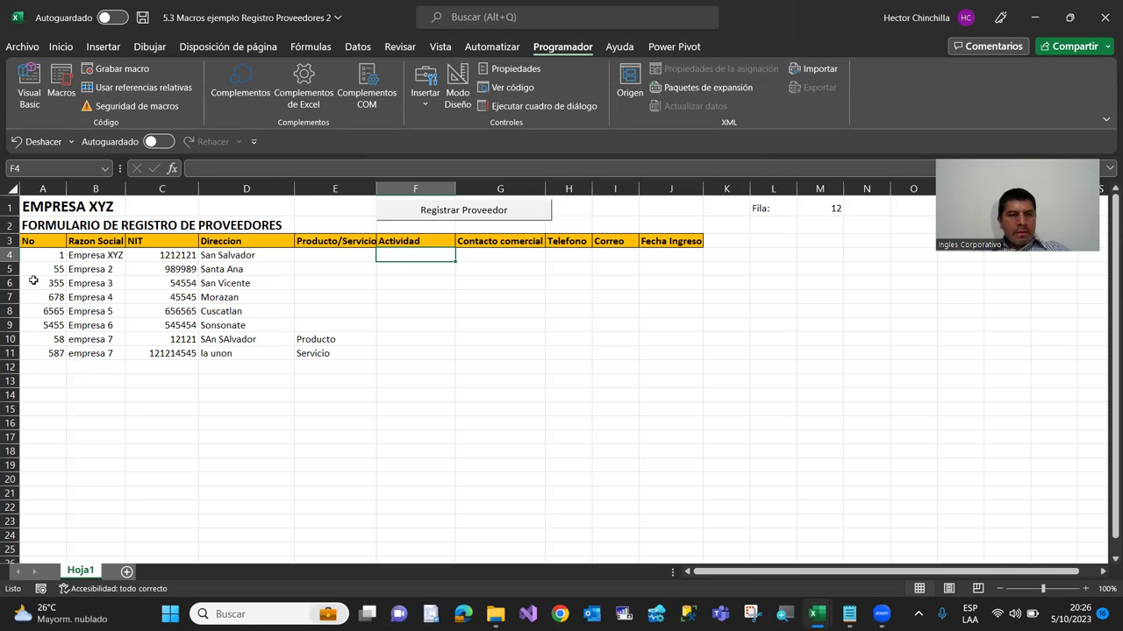
drag(33, 281, 342, 352)
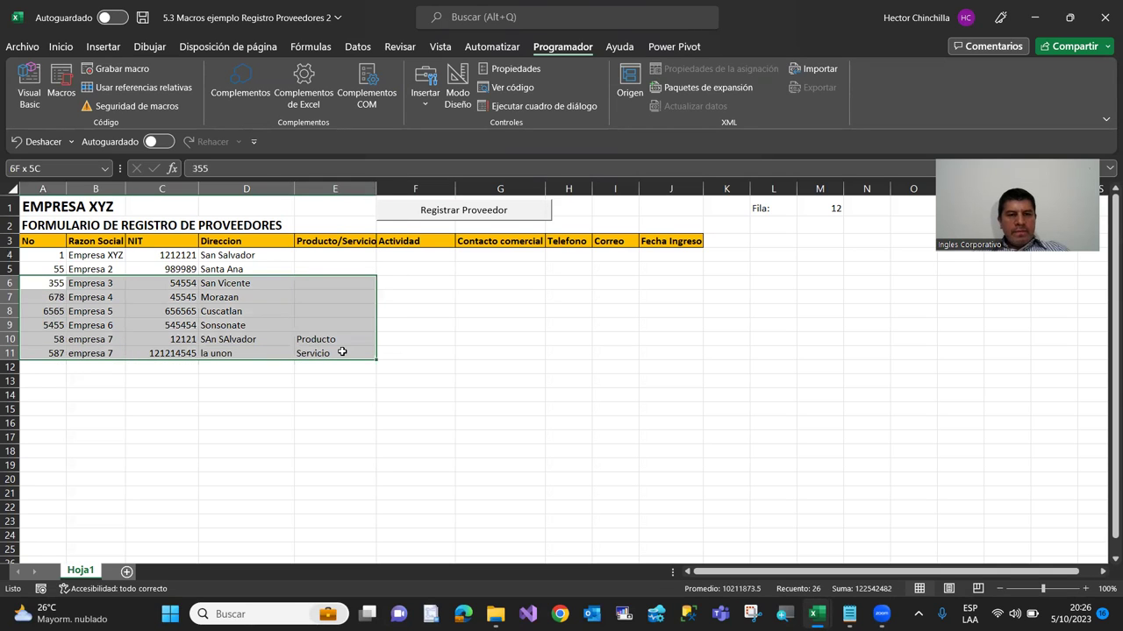
key(Delete)
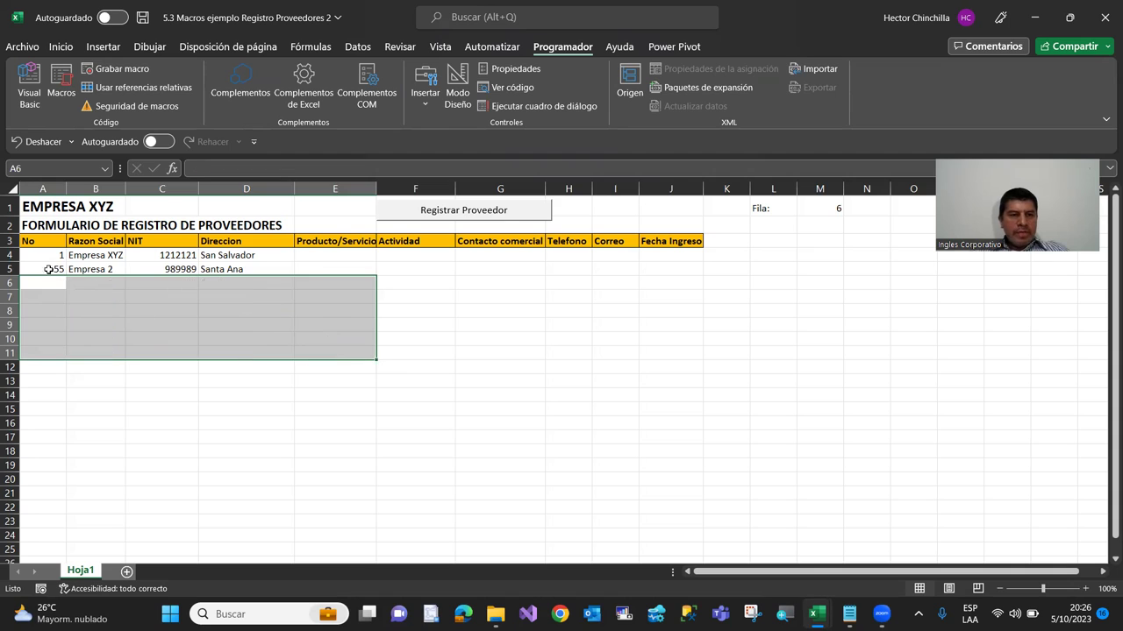
click(46, 268)
key(Up)
key(Up)
key(Up)
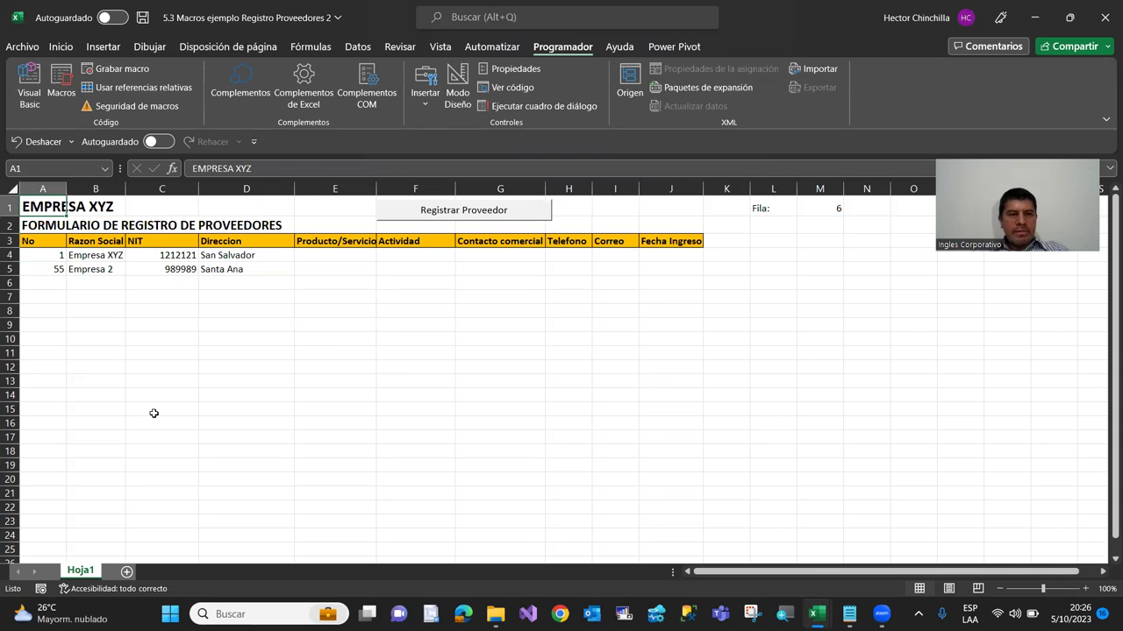
click(446, 220)
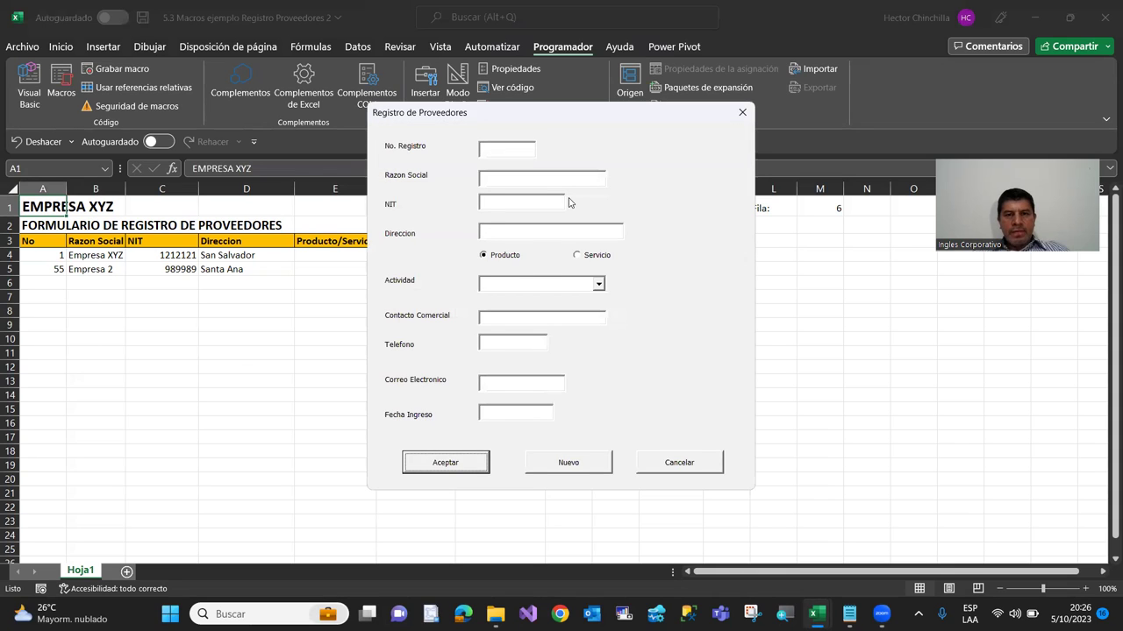
click(612, 283)
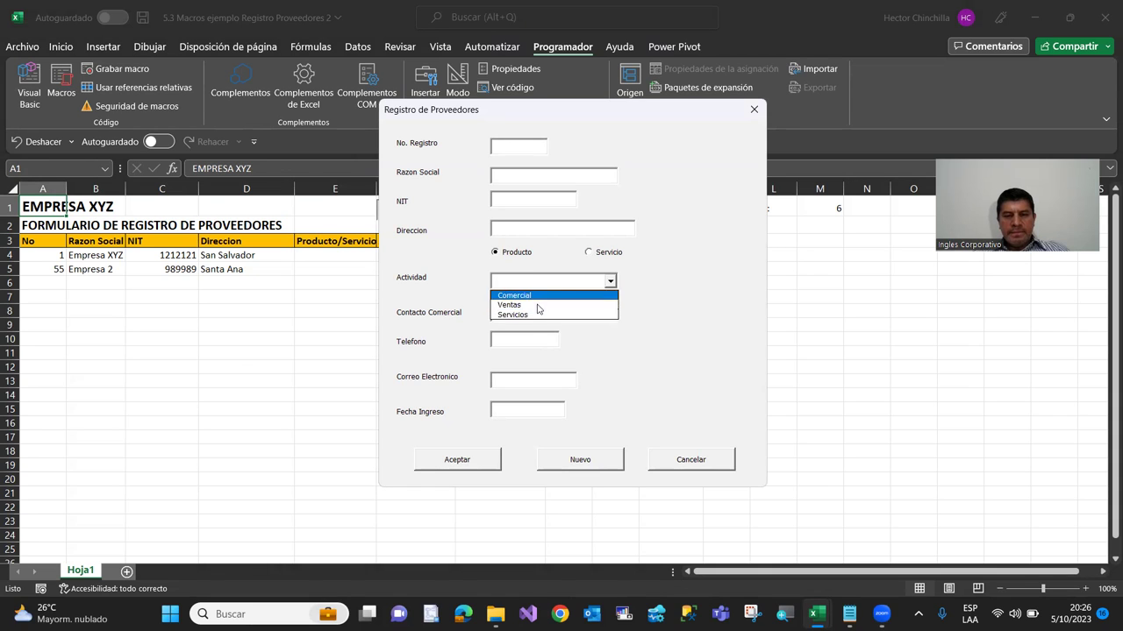
Enter registration 321, Razon Social empresa 4, NIT 12121 and address san salvador
click(527, 149)
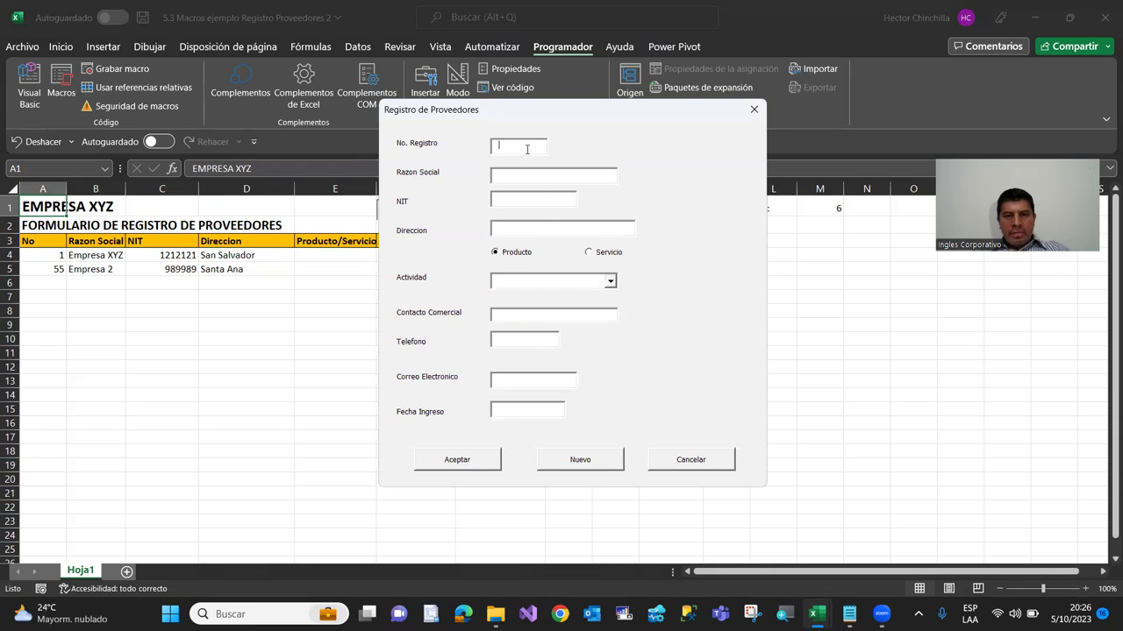
text(321)
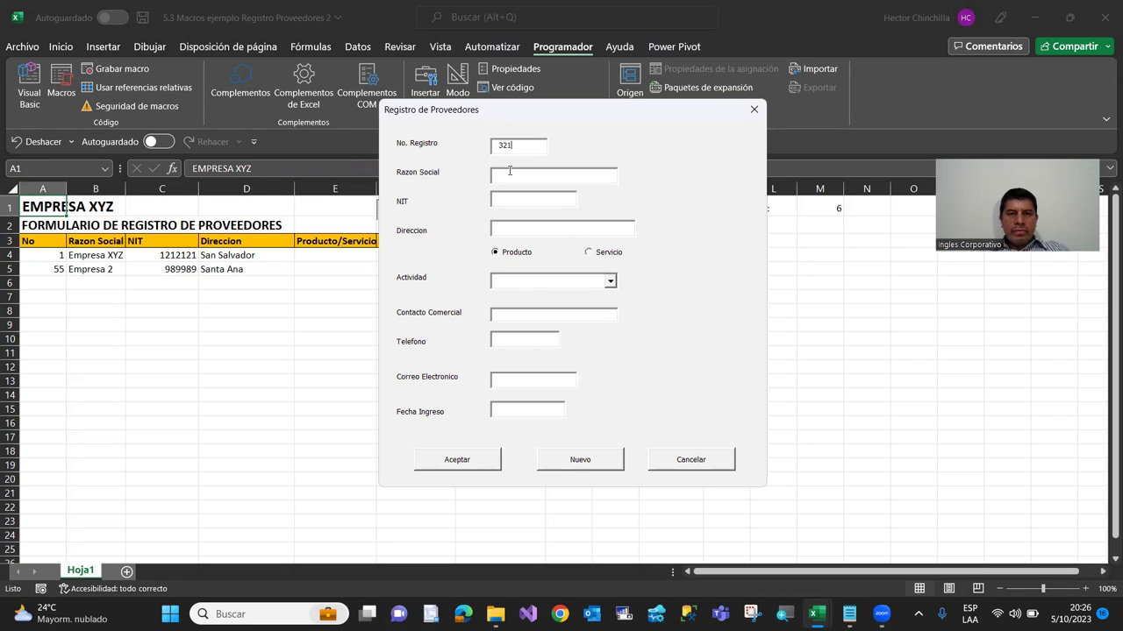
click(507, 177)
text(presa4)
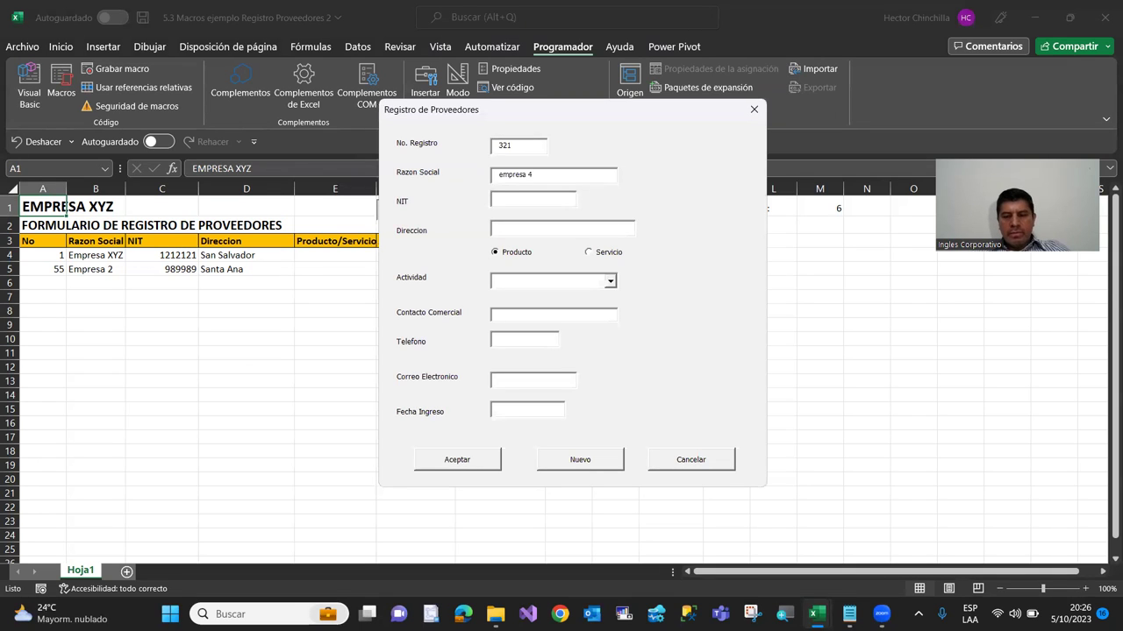
text(12121)
key(Tab)
text(san s)
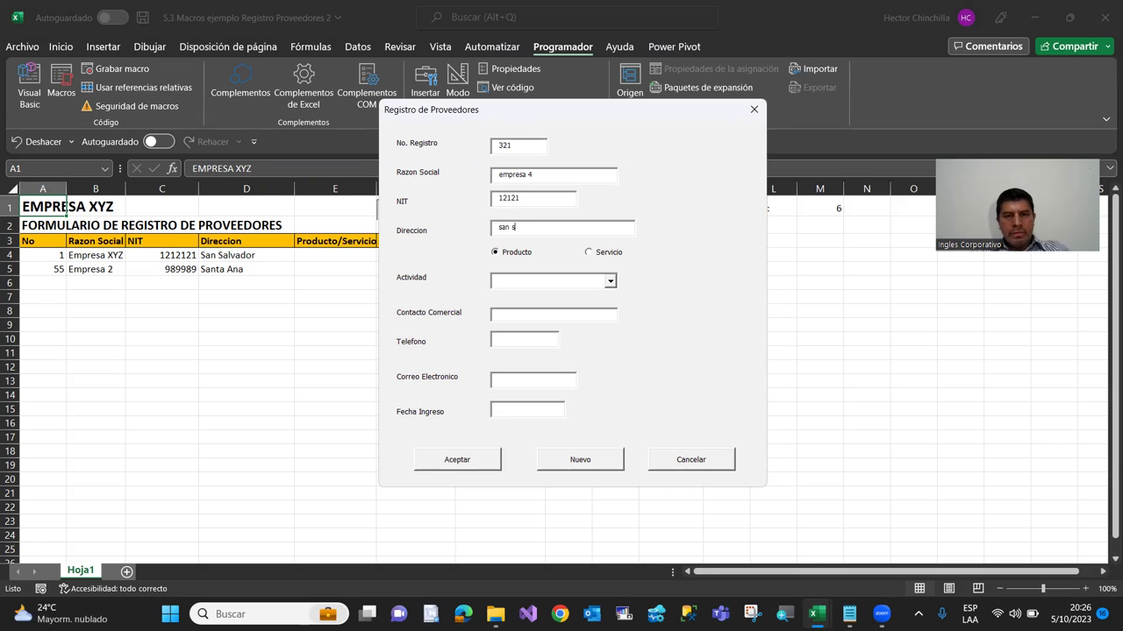
text(alvador)
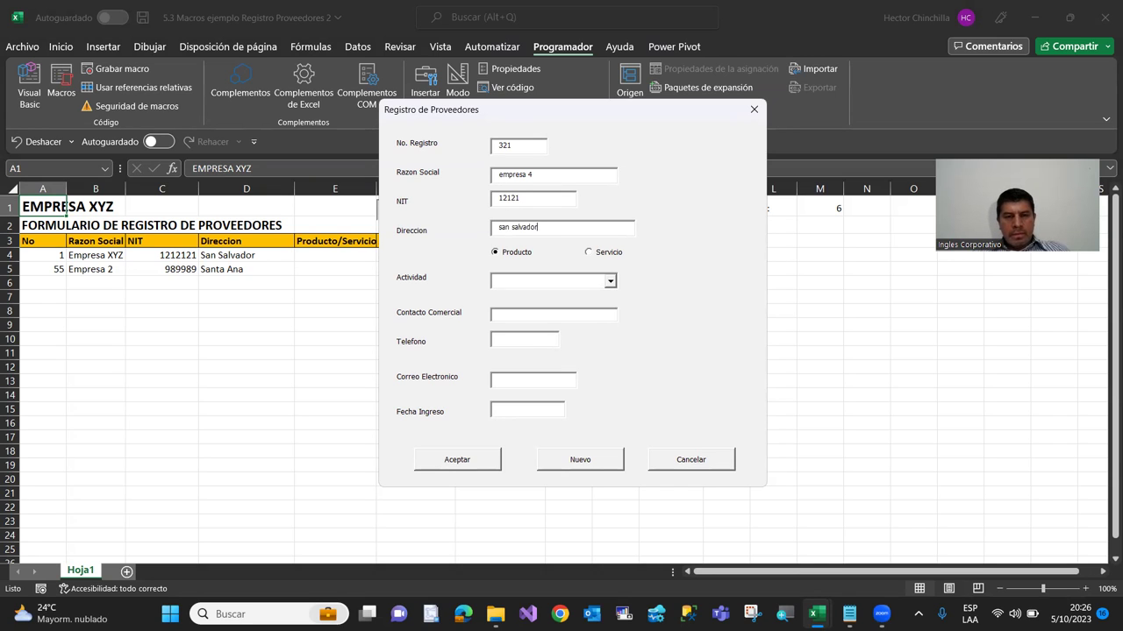
Choose Servicio and Actividad Ventas, then submit the supplier with Aceptar
click(590, 255)
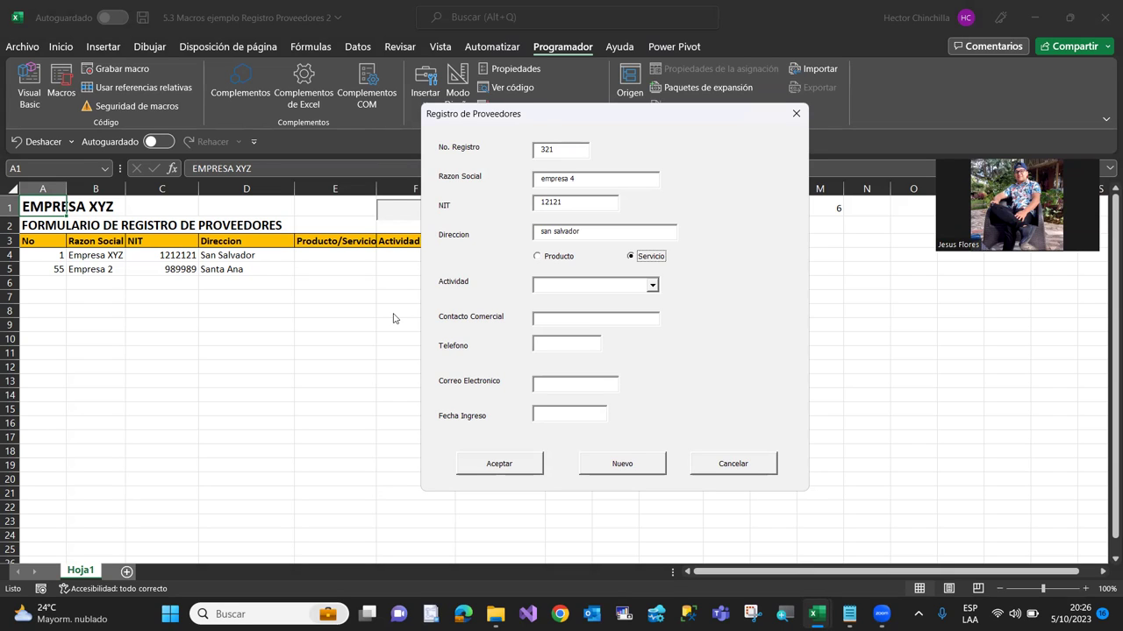
click(553, 286)
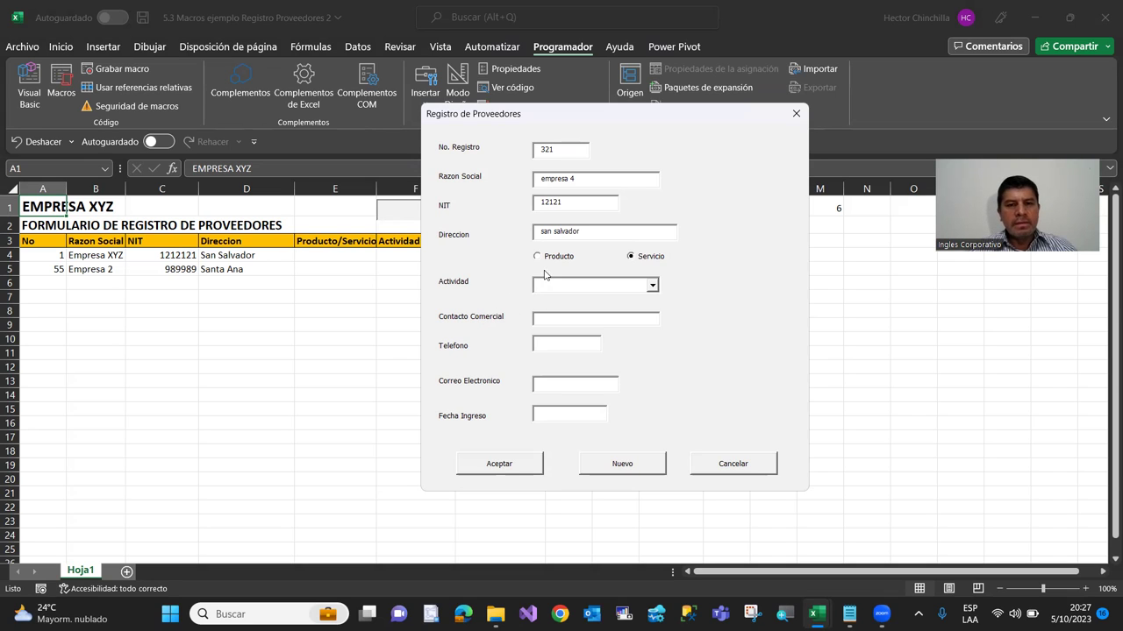
text(dfdfdd)
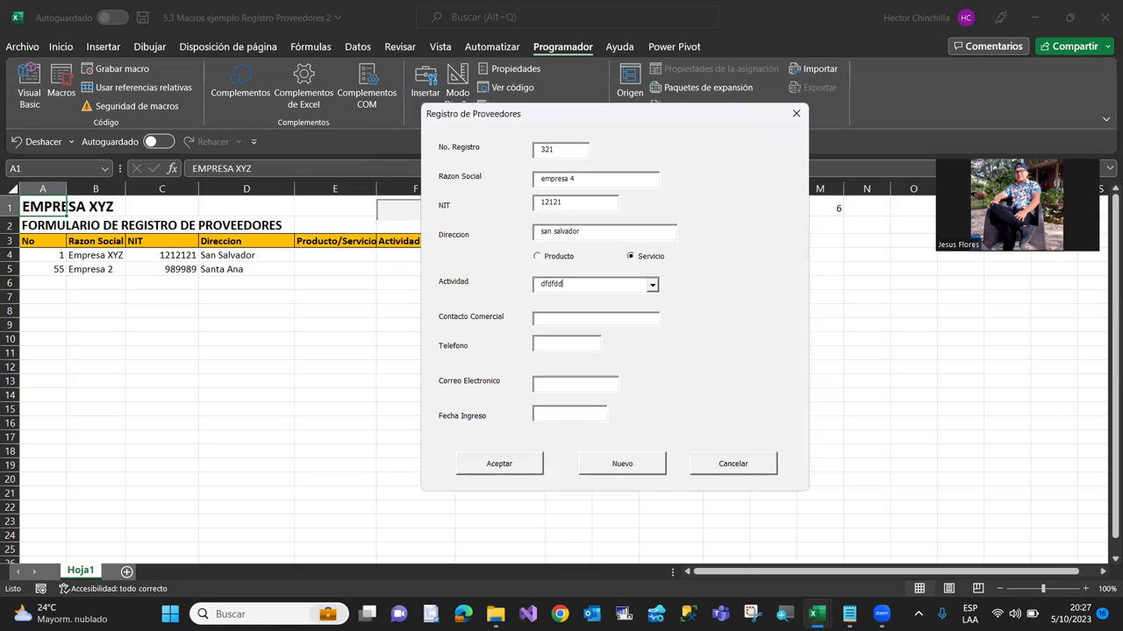
key(BackSpace)
key(BackSpace)
key(BackSpace)
key(BackSpace)
key(BackSpace)
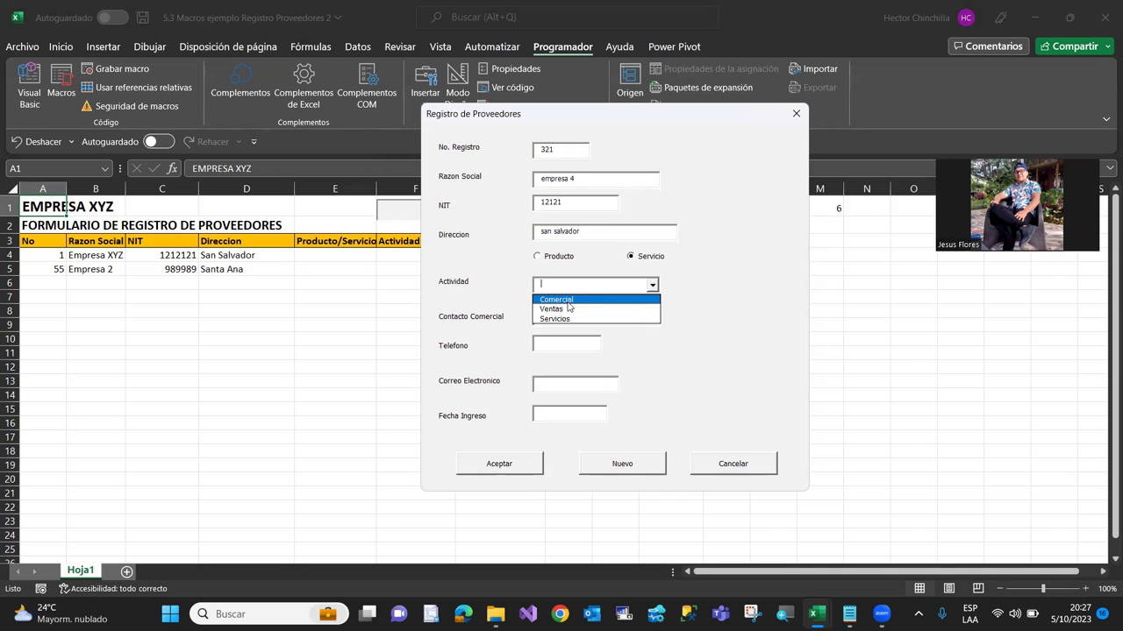
click(566, 309)
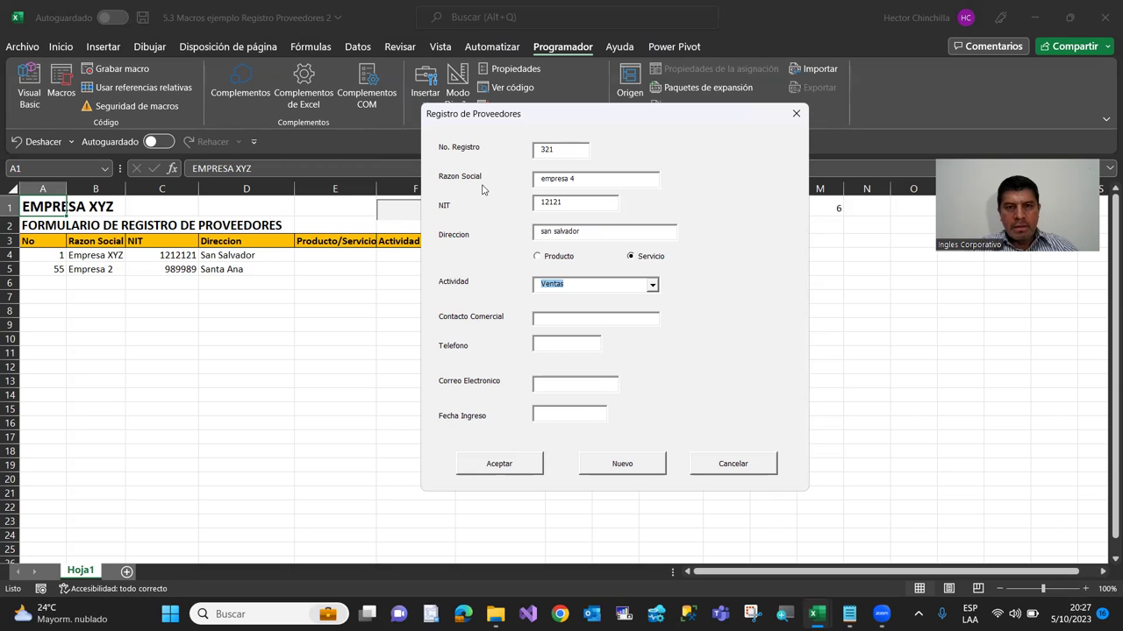
click(587, 466)
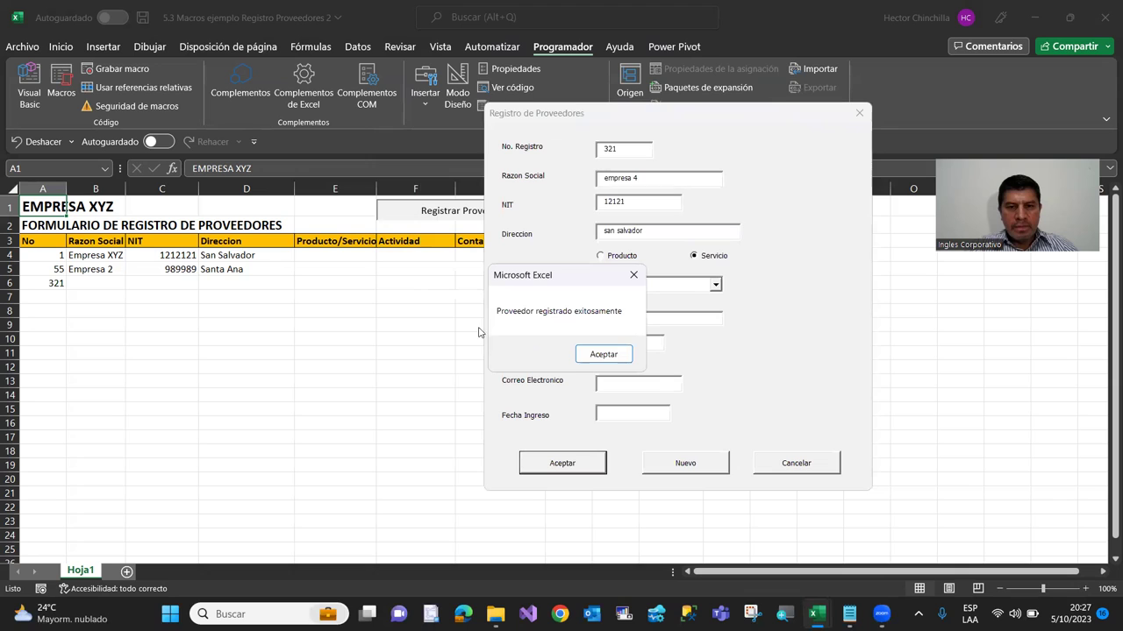
Dismiss the confirmation, reset the form with Nuevo, test typing in Actividad, then return to VBA
click(586, 356)
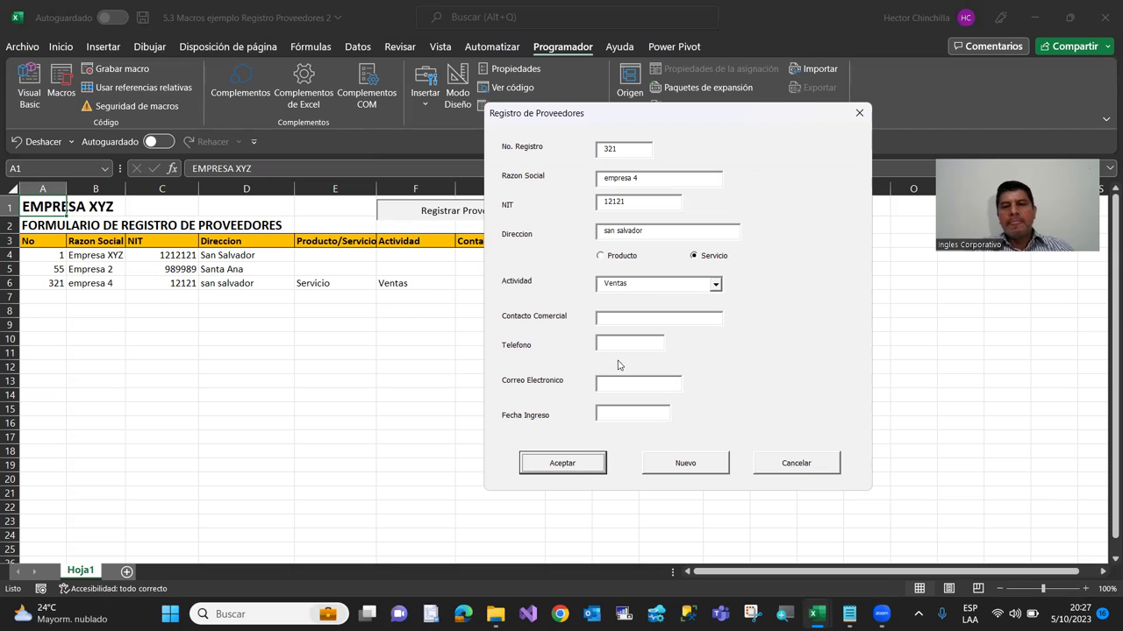
click(674, 467)
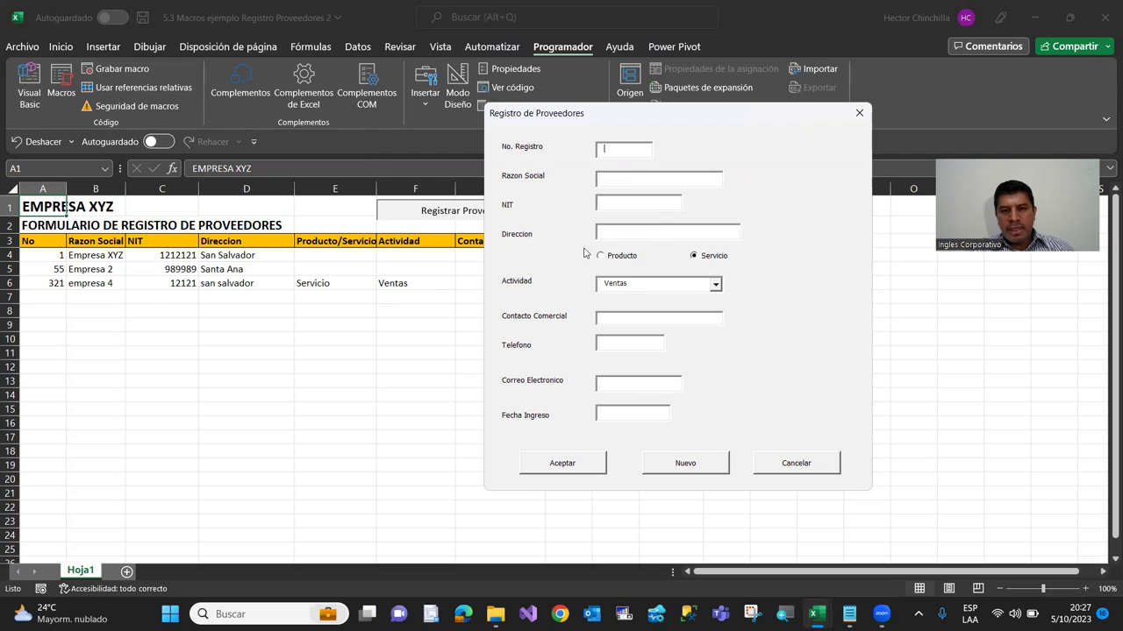
click(629, 285)
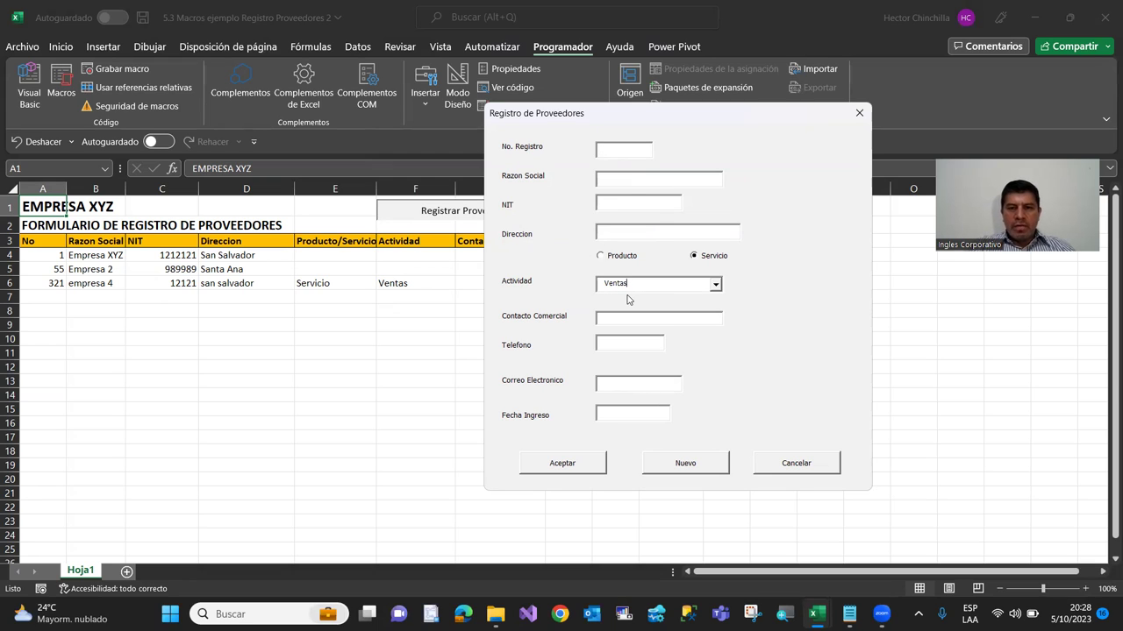
key(BackSpace)
key(BackSpace)
key(BackSpace)
key(BackSpace)
key(BackSpace)
key(BackSpace)
text(kjkljljlj)
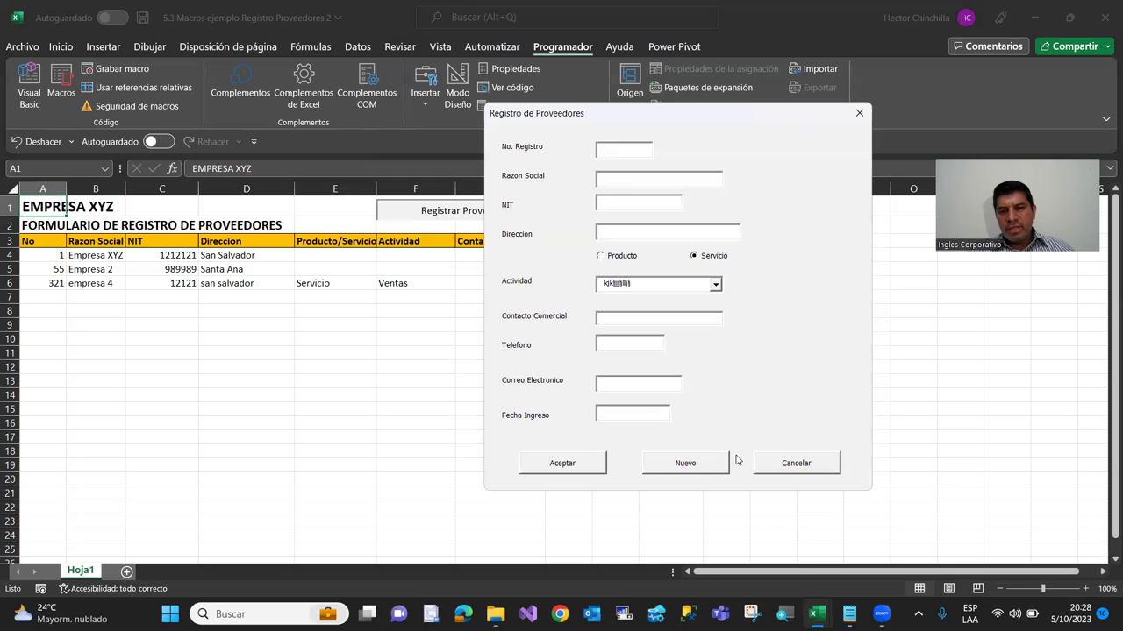
click(773, 465)
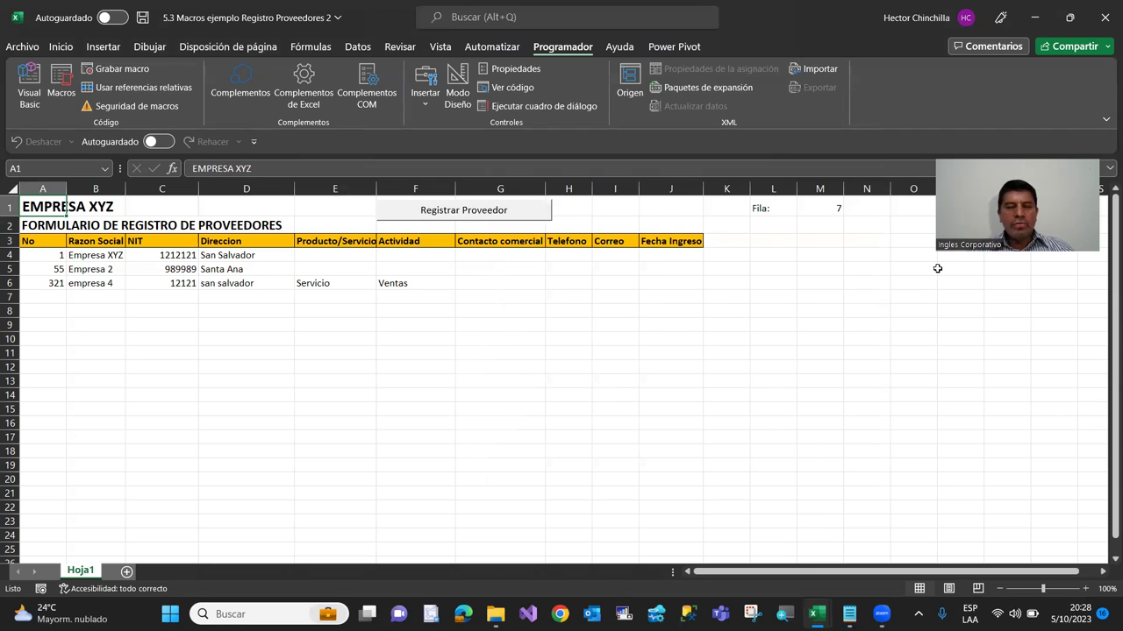
click(26, 107)
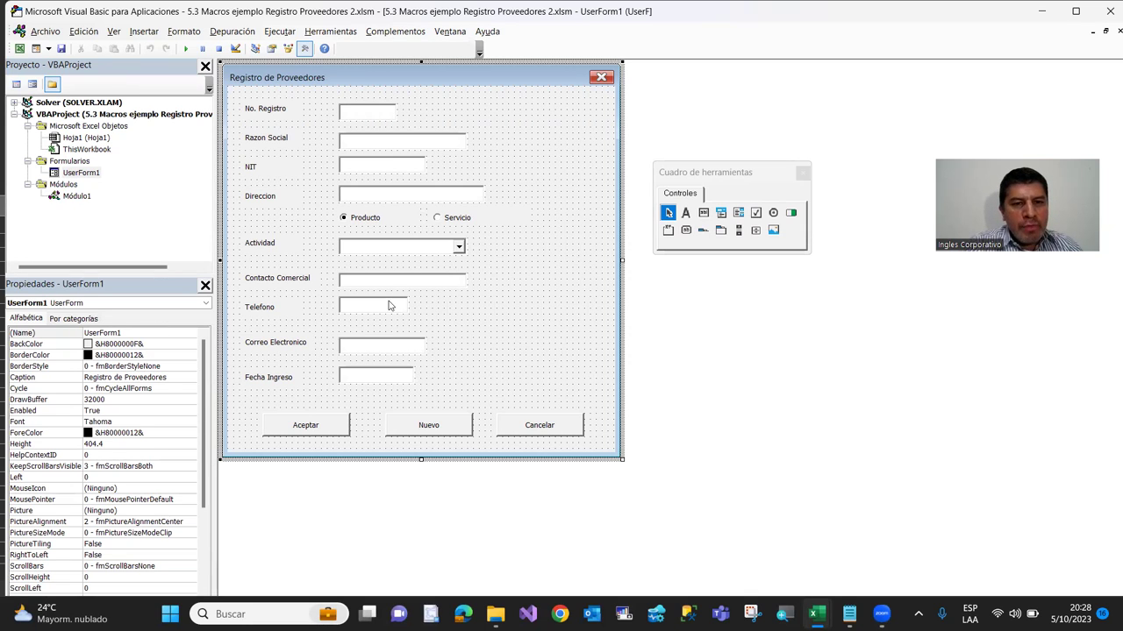
Set cmbActividad's Style property to 2 - fmStyleDropDownList
click(384, 253)
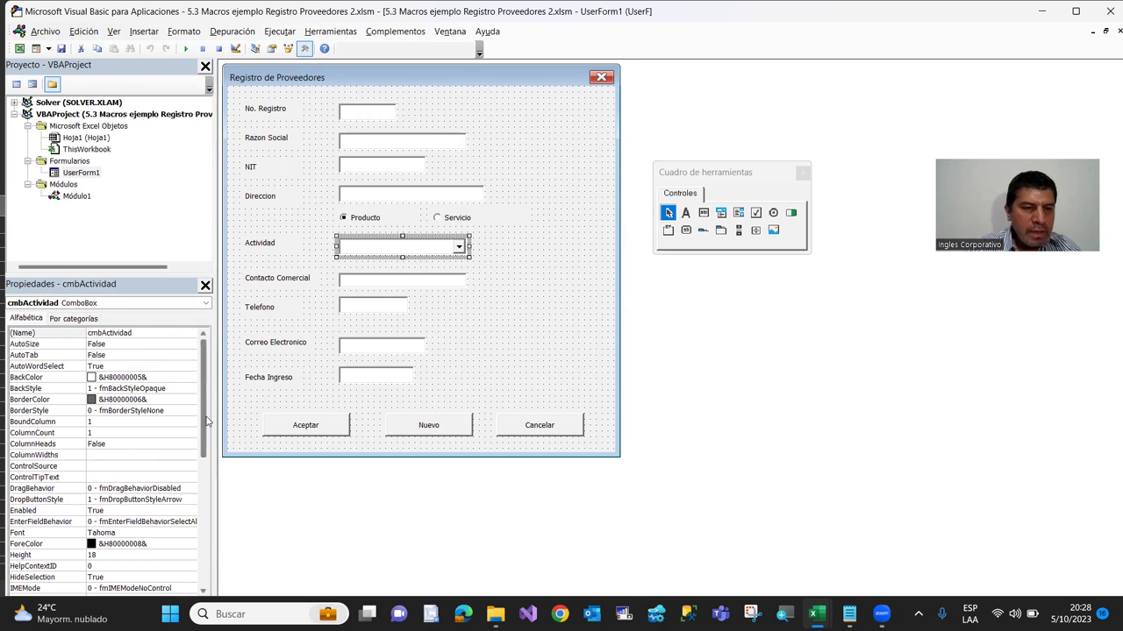
drag(203, 421, 202, 491)
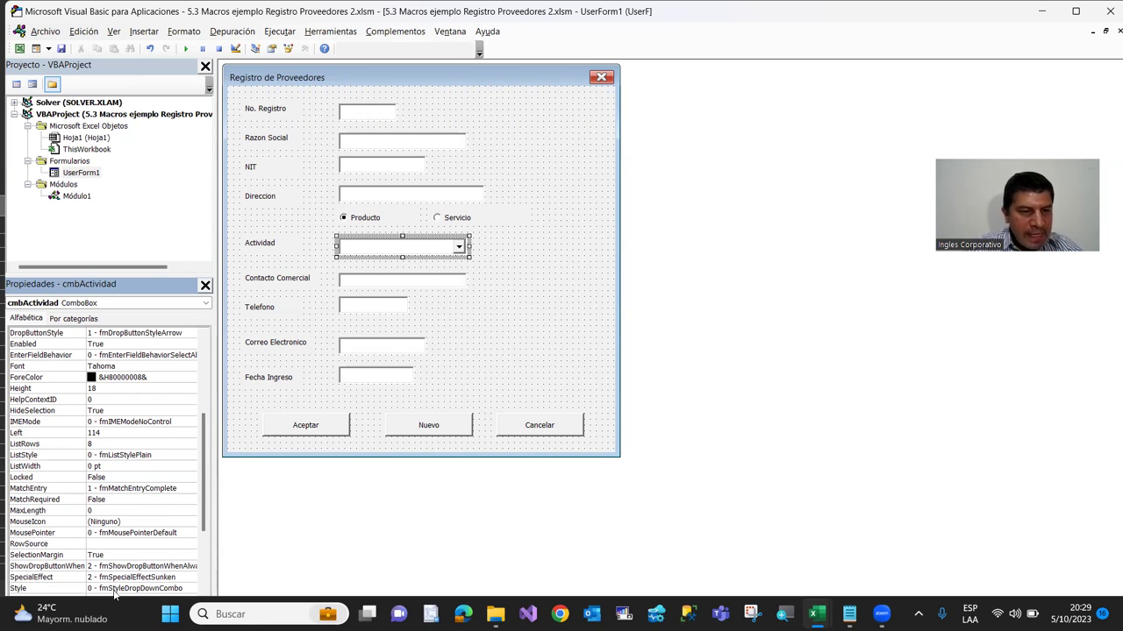
scroll(202, 469, down, 1)
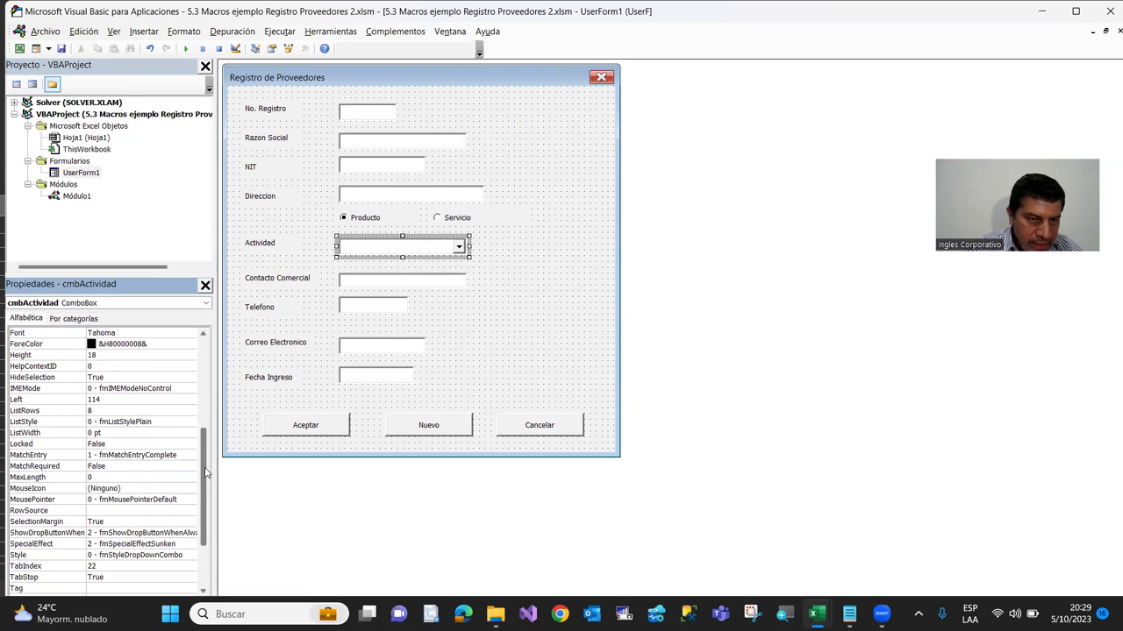
scroll(207, 478, down, 1)
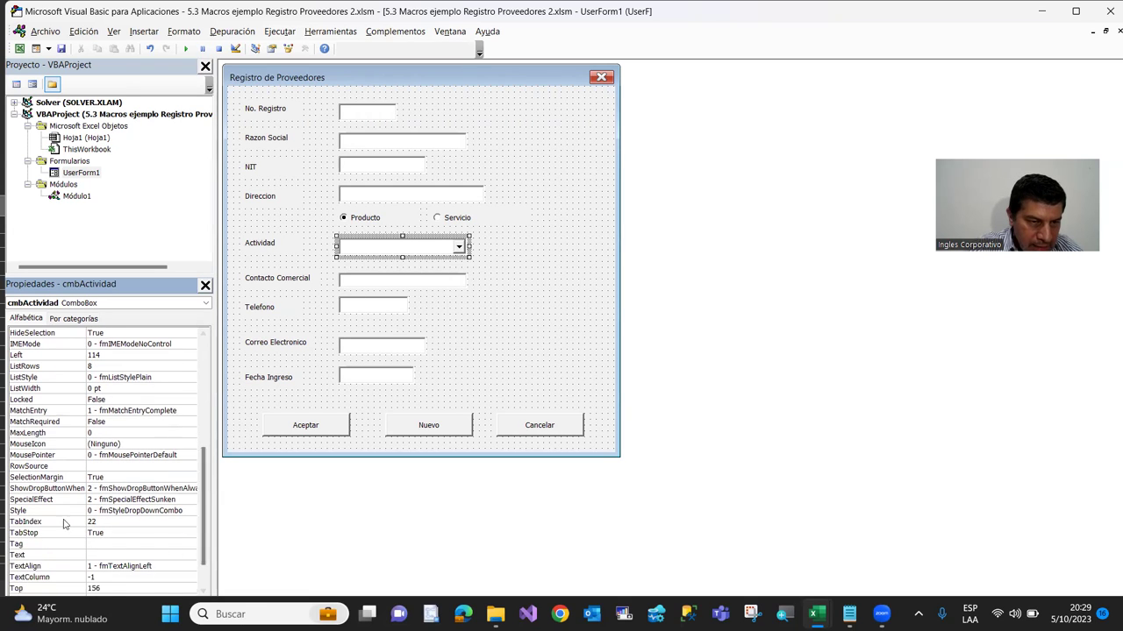
click(59, 511)
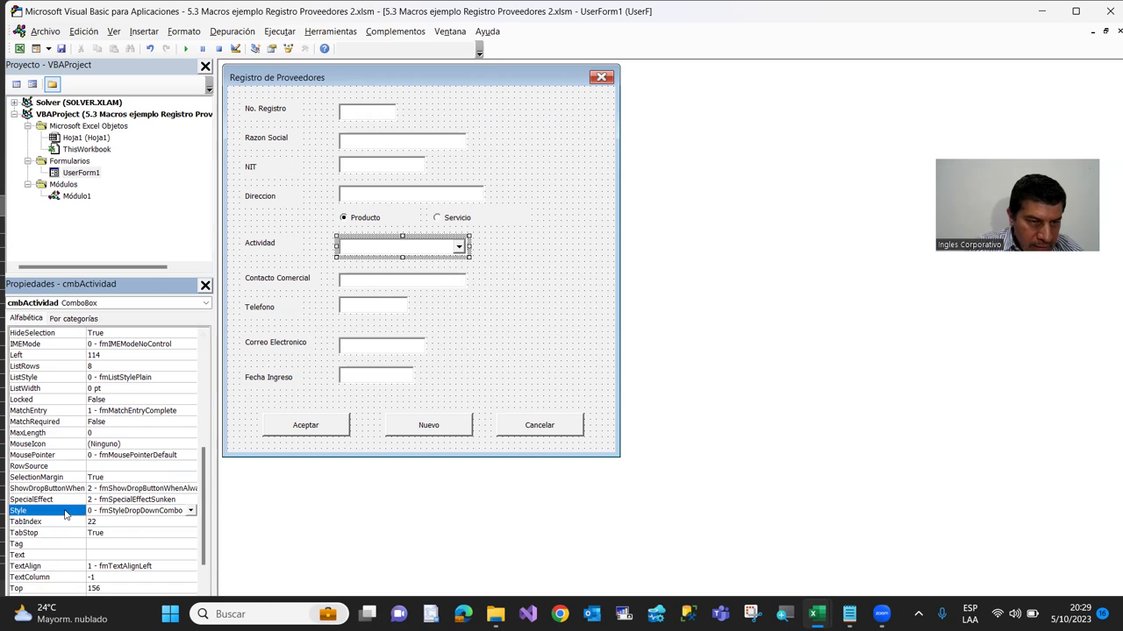
click(190, 512)
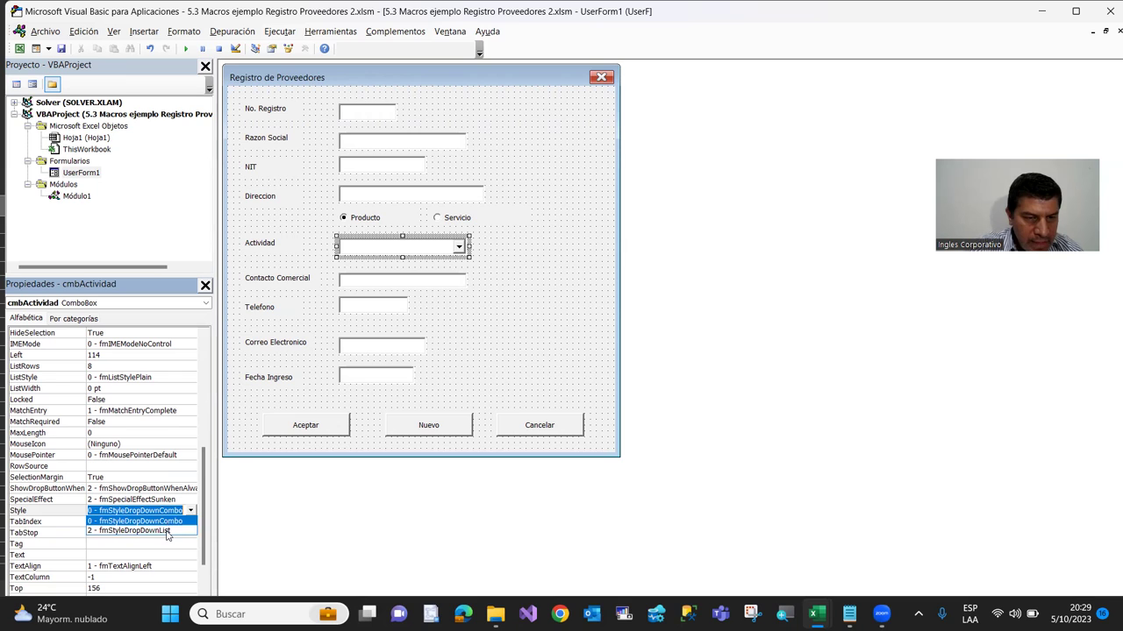
click(167, 532)
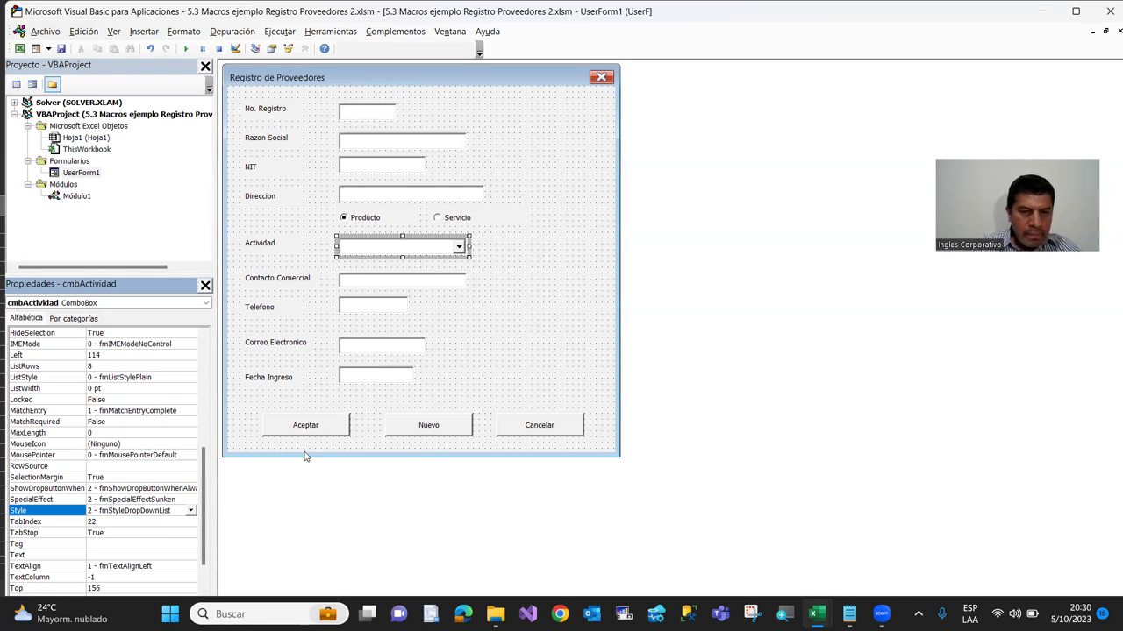
Add cmbActividad.ListIndex = -1 to the Nuevo button's cmdNuevo_Click code
click(420, 425)
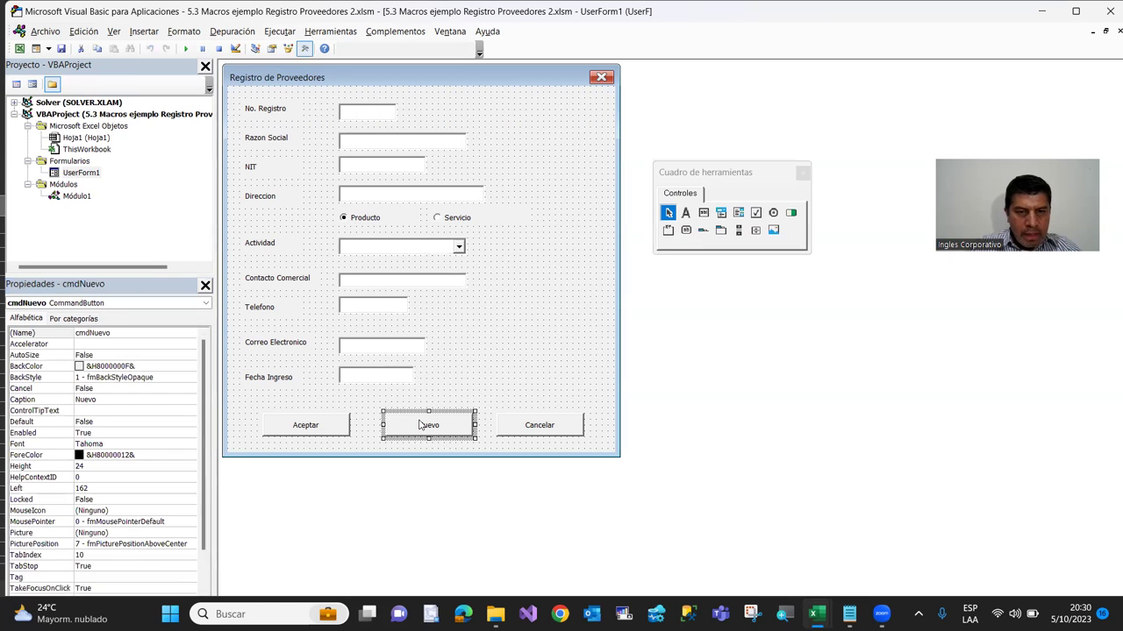
double_click(419, 424)
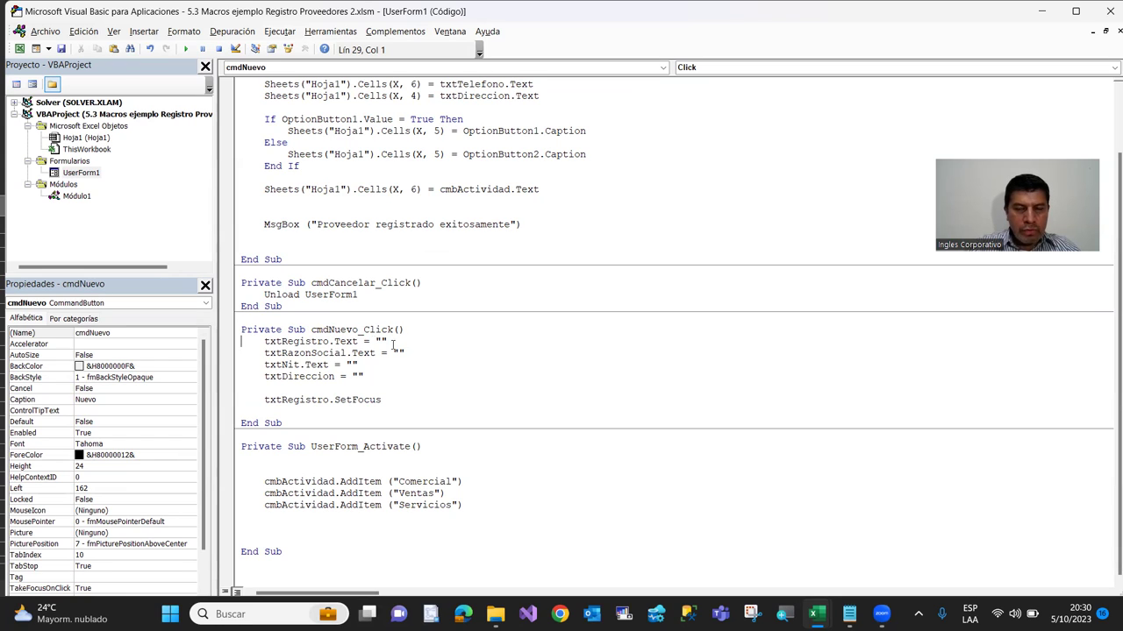
click(408, 390)
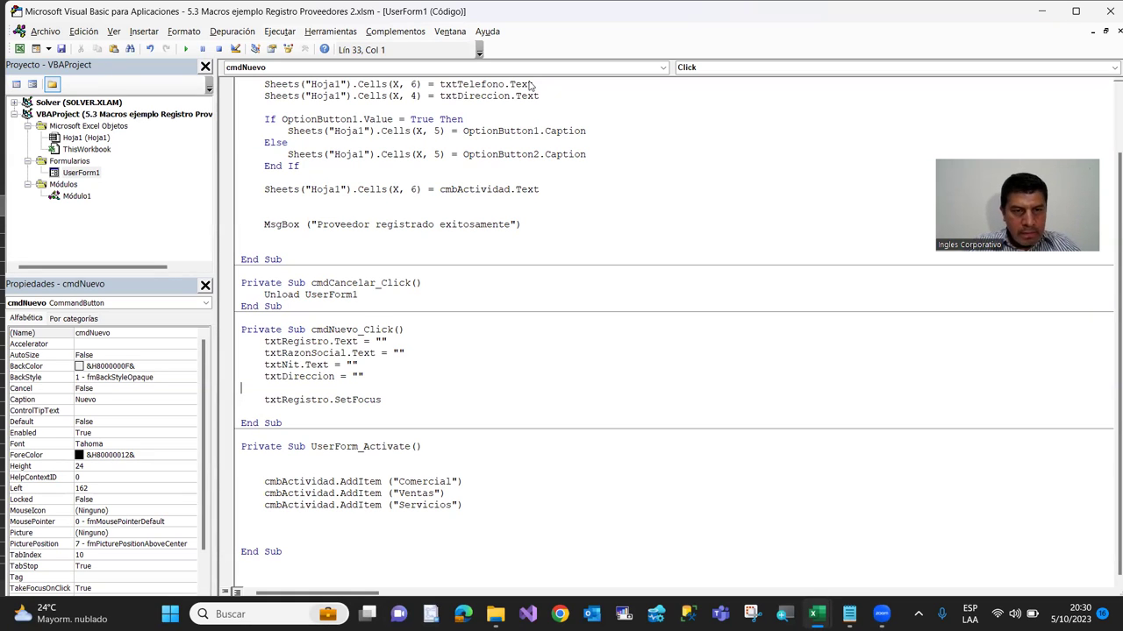
key(Tab)
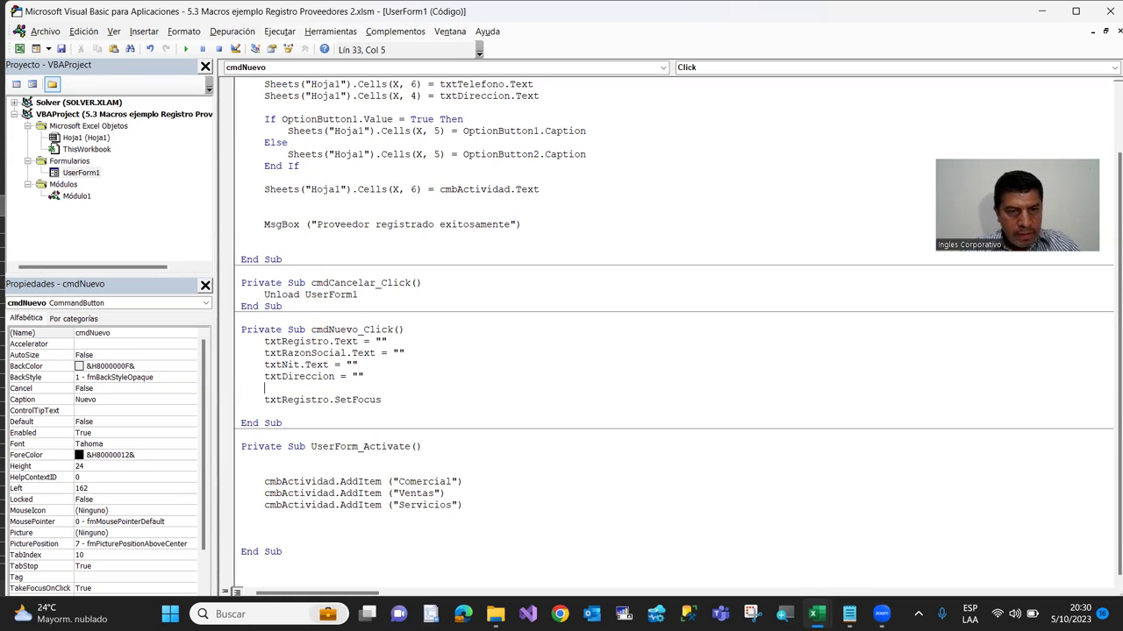
text(cmbActividad)
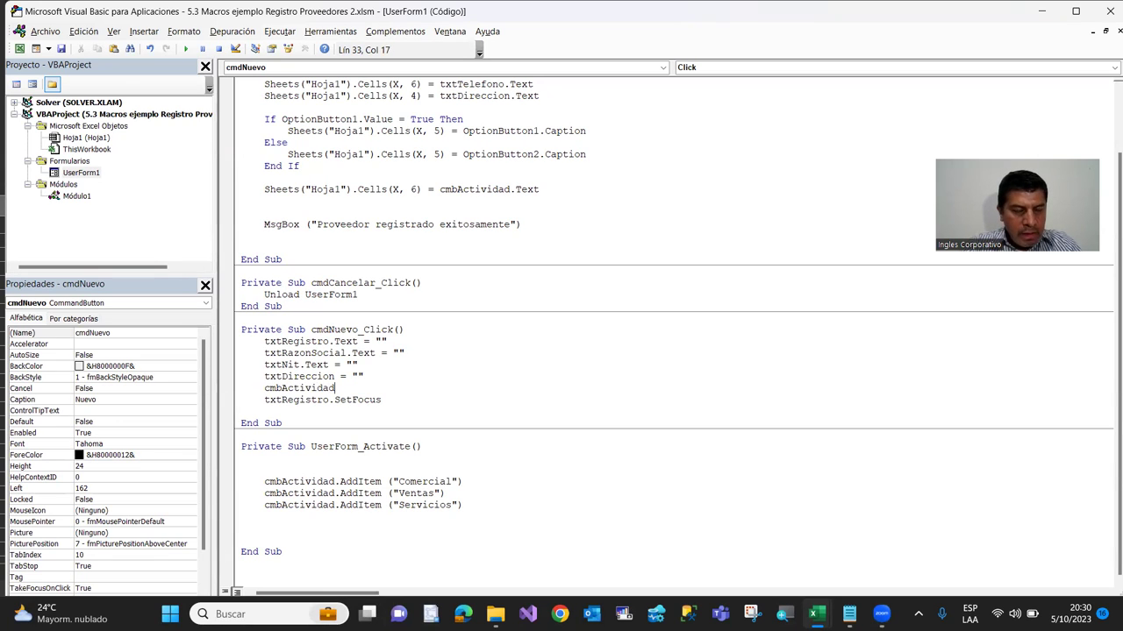
text(.)
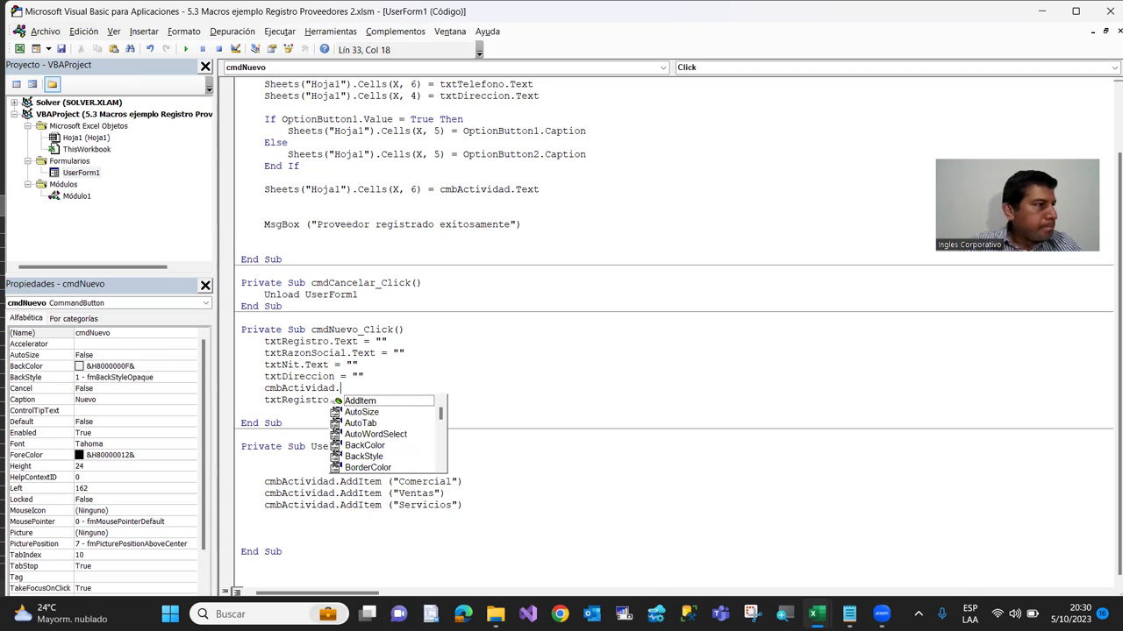
text(lis)
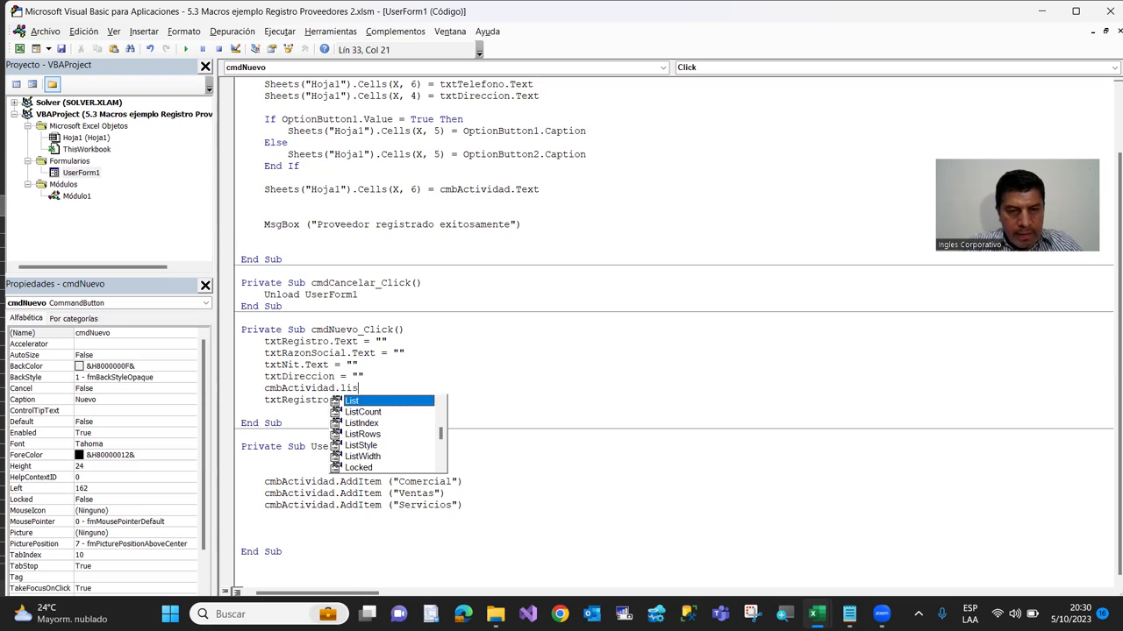
text(tindex)
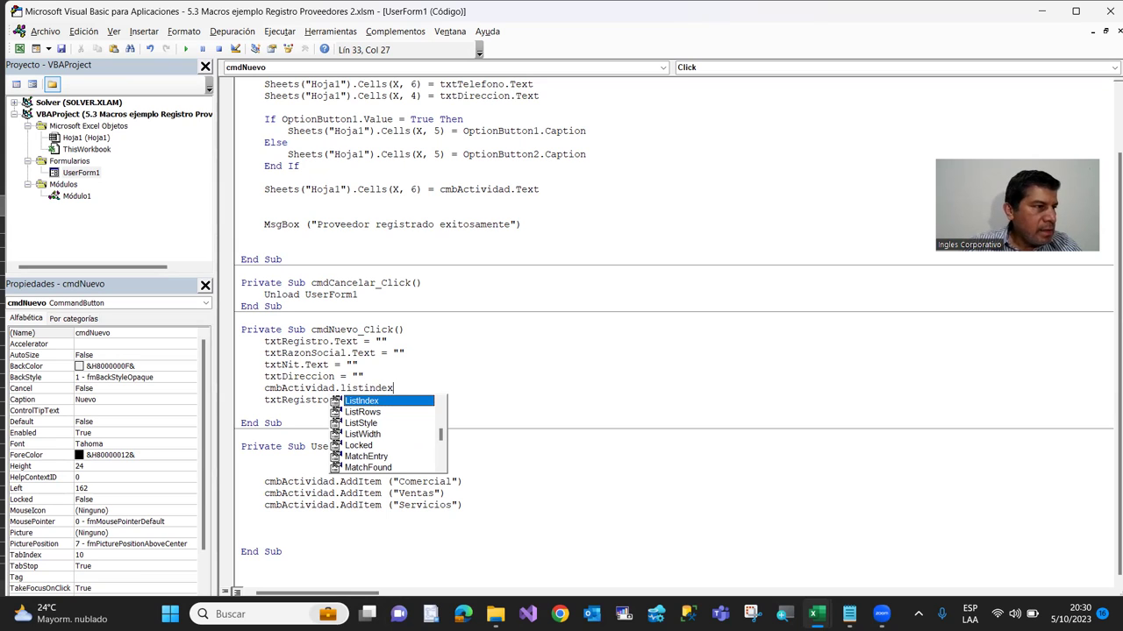
text(=)
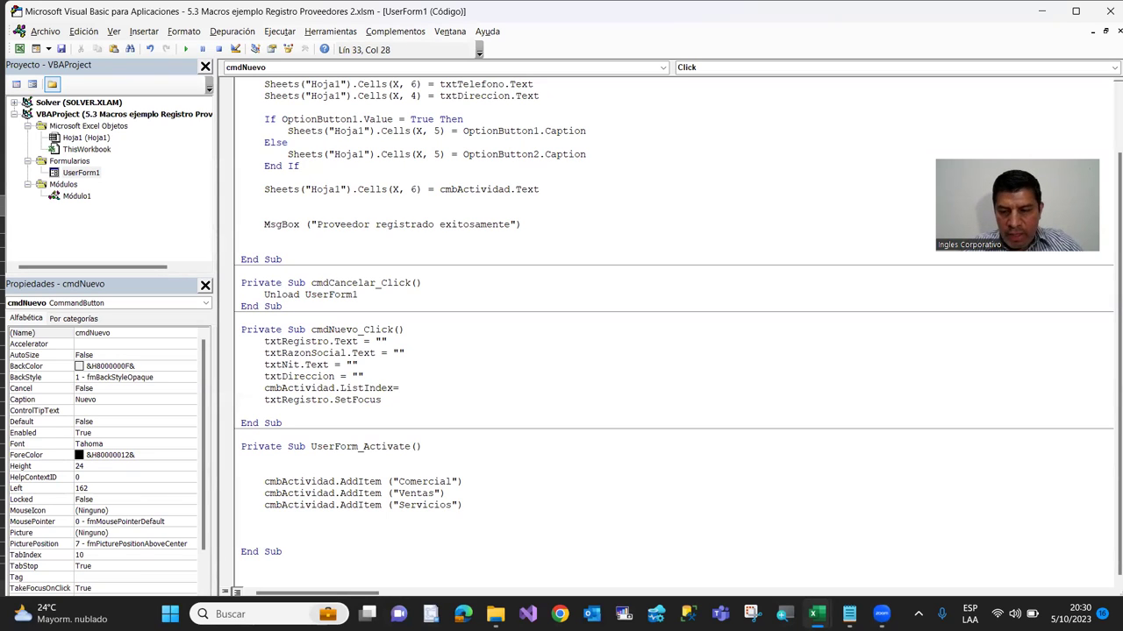
text( -1)
key(Return)
key(Up)
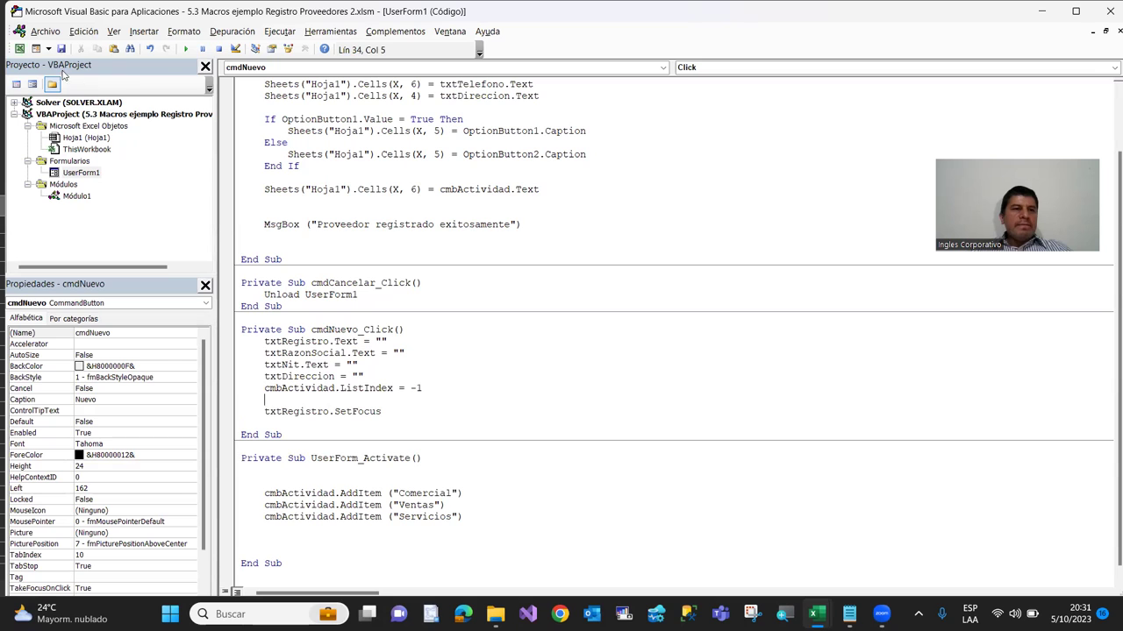
Launch Registrar Proveedor and cycle Actividad through Comercial, Ventas and Servicios, ending on Ventas
click(19, 49)
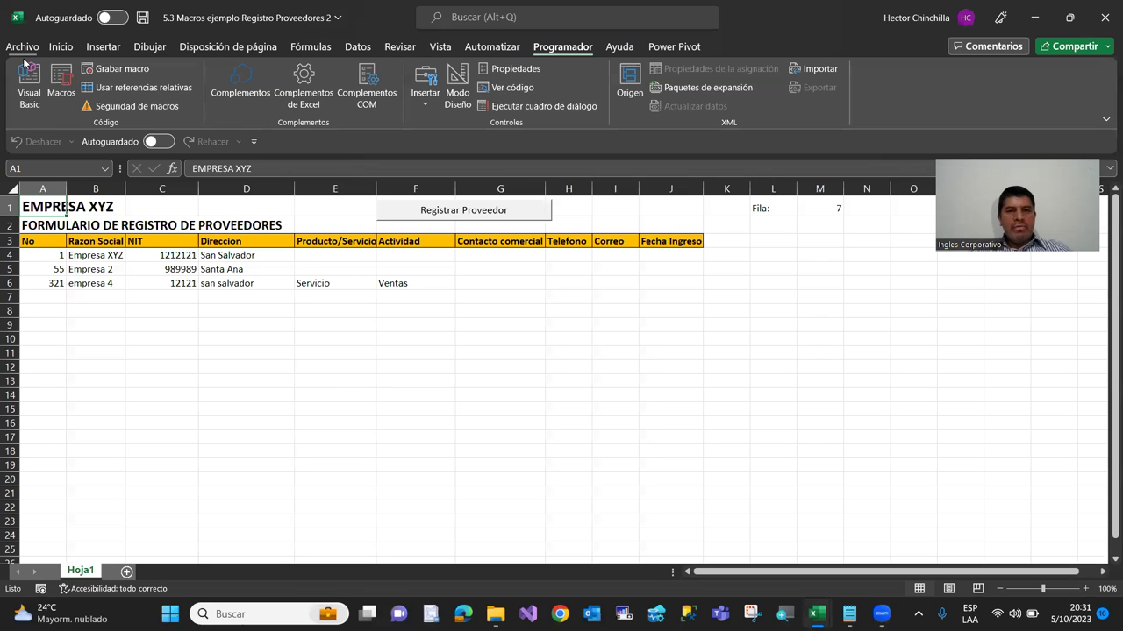
click(485, 216)
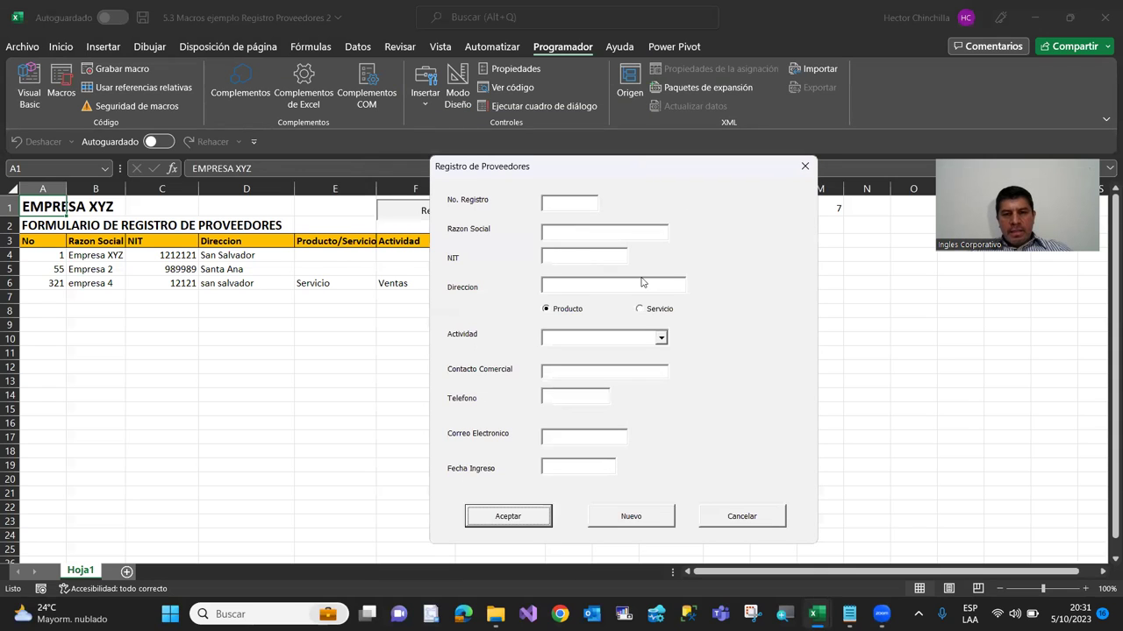
click(575, 341)
key(Down)
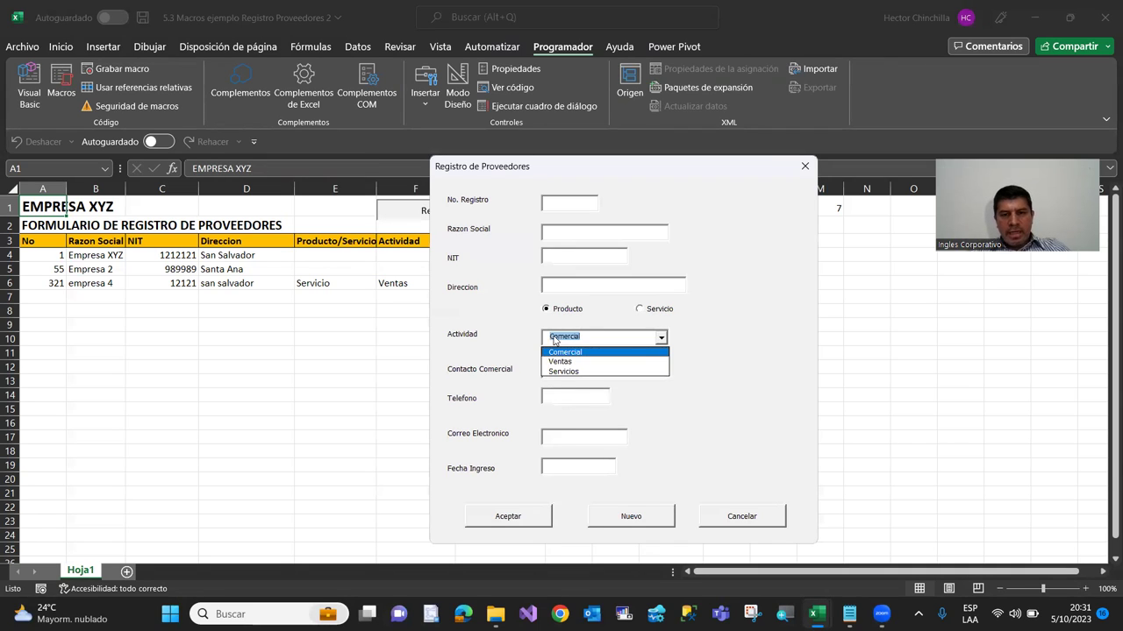
key(Down)
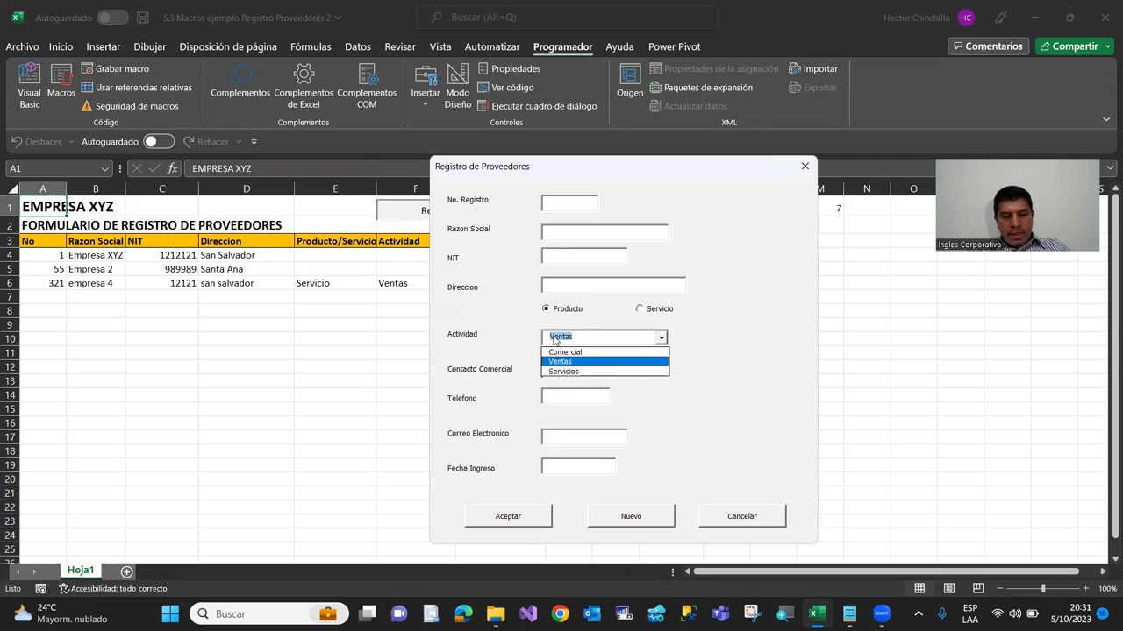
key(Down)
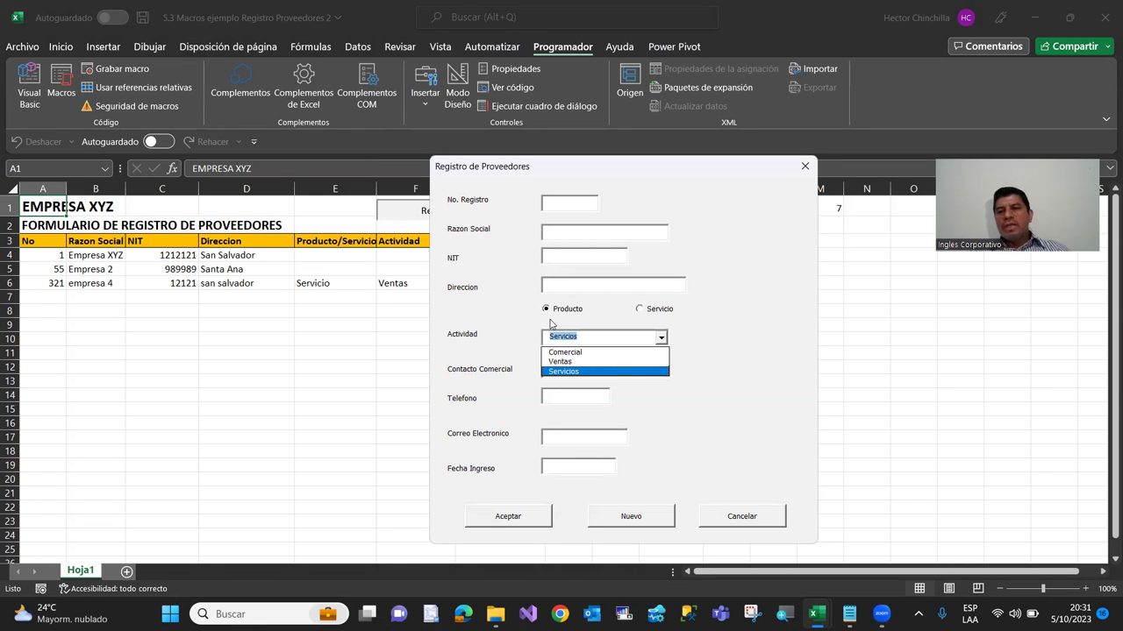
click(579, 362)
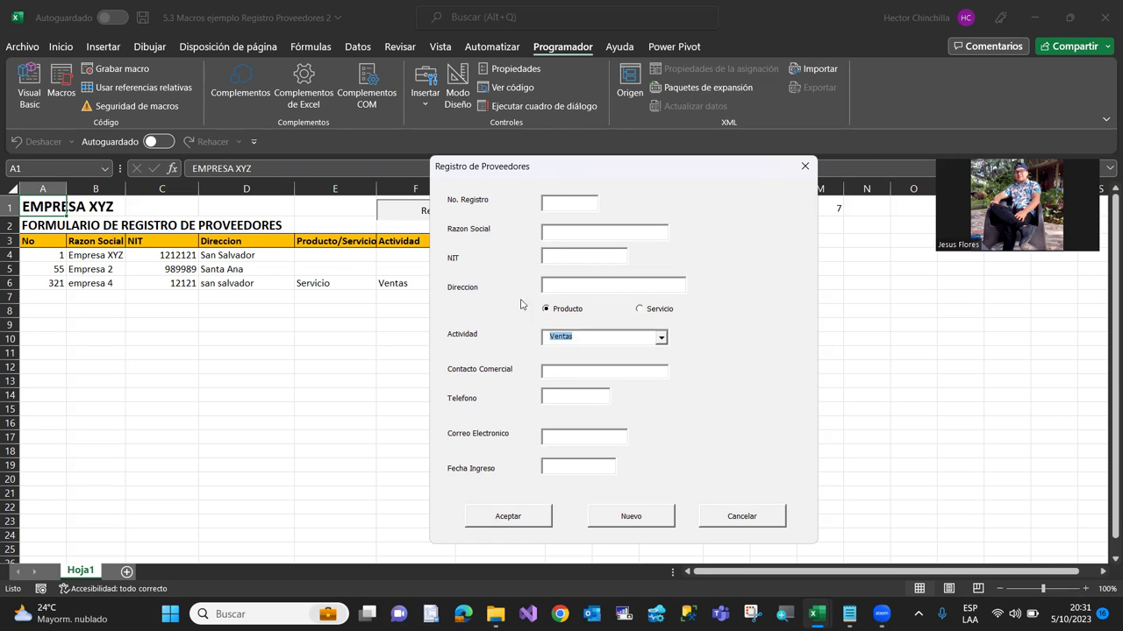
Choose Comercial and enter registration 8989, NIT 123135341 and address san salvador
click(661, 341)
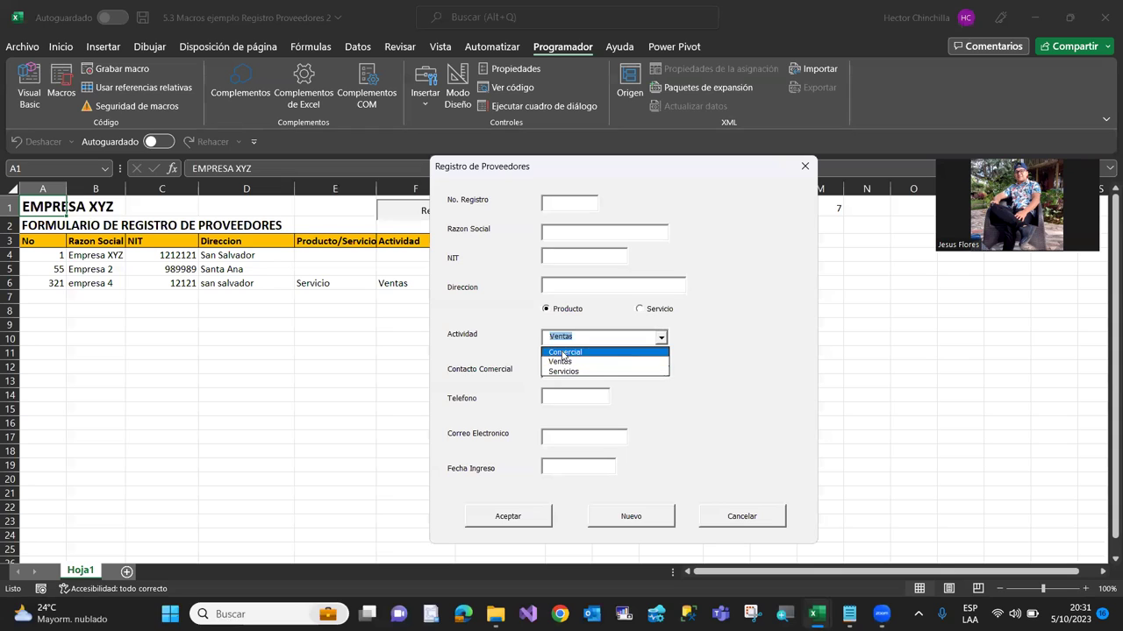
click(564, 359)
click(562, 201)
text(8989)
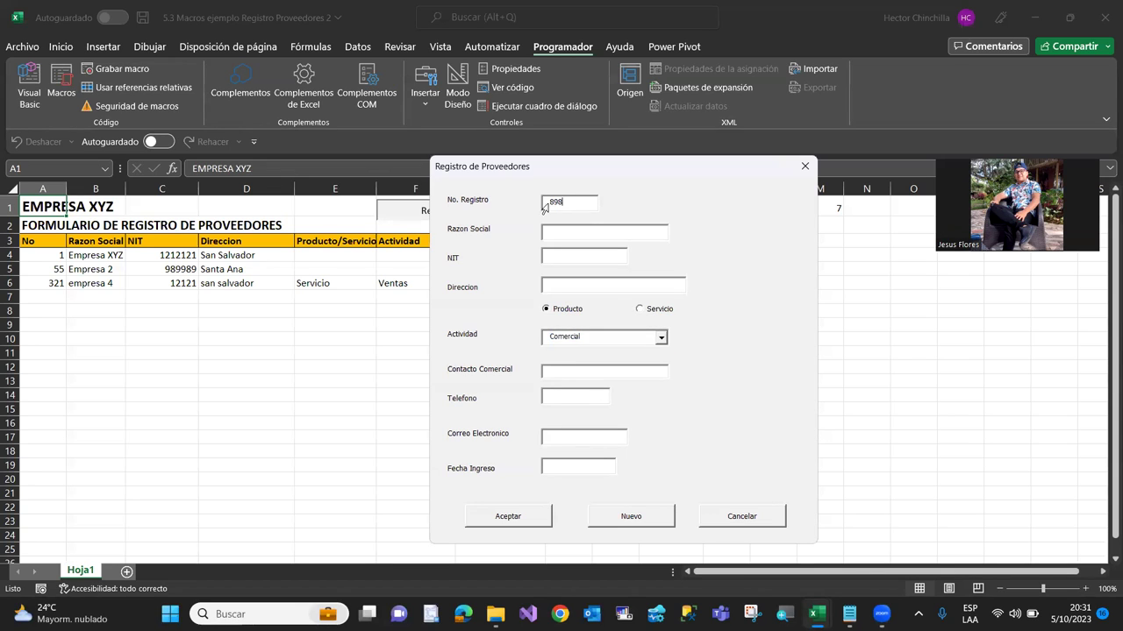
click(556, 233)
text(san salv)
text(12335341)
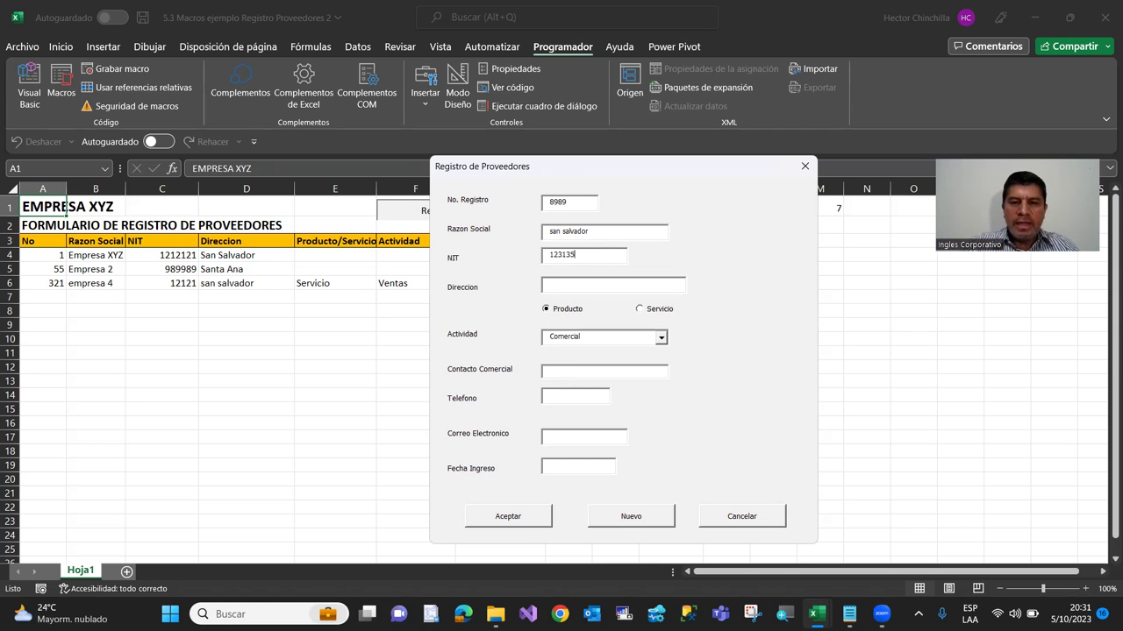
key(Tab)
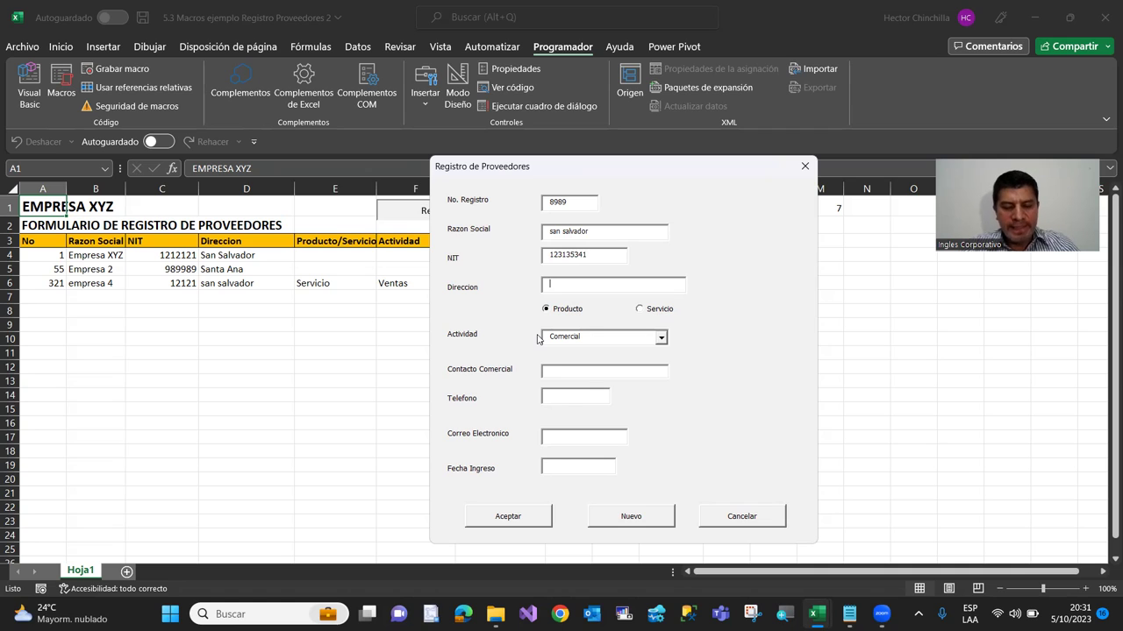
text(san salv)
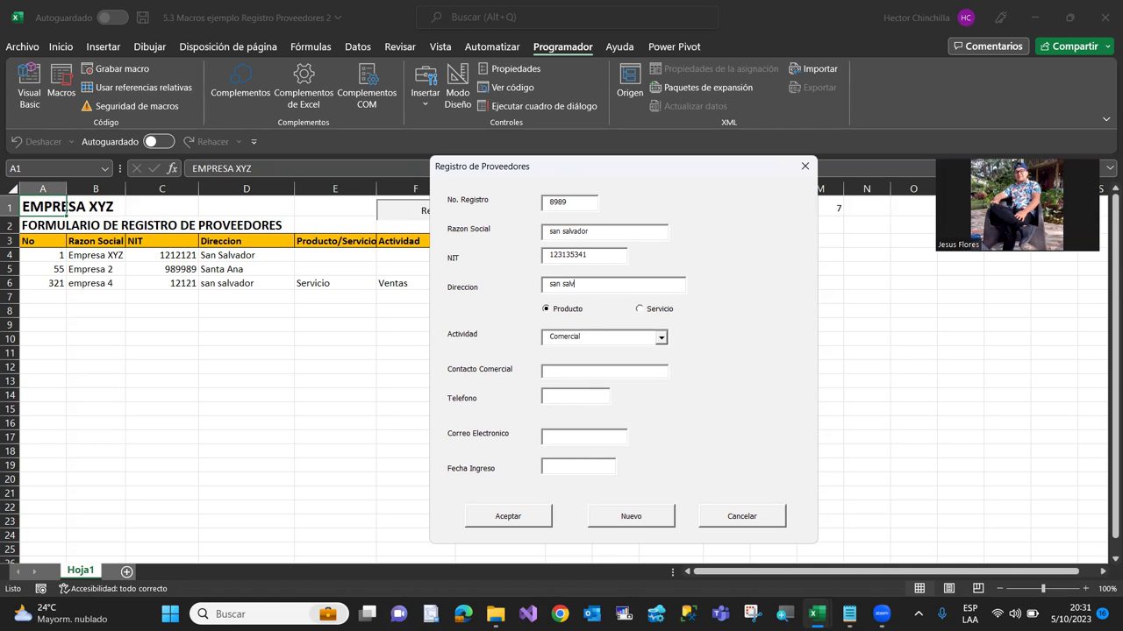
text(ador)
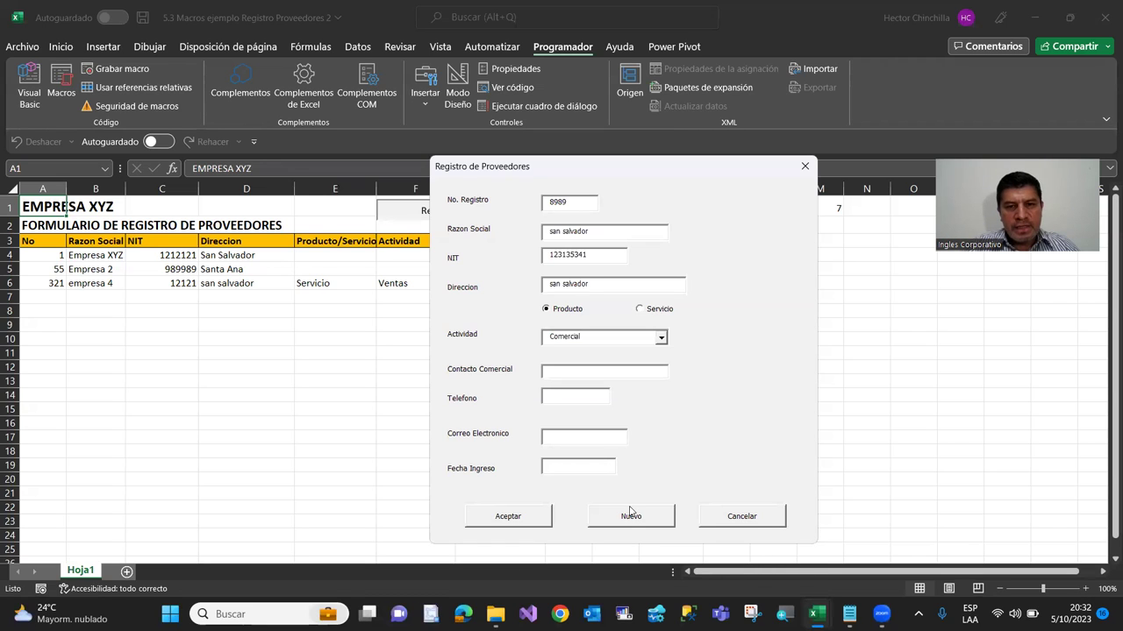
Correct Razon Social to Empresa 5, submit the record, and dismiss the confirmation
click(600, 229)
key(BackSpace)
key(BackSpace)
key(BackSpace)
text(Empresa 5)
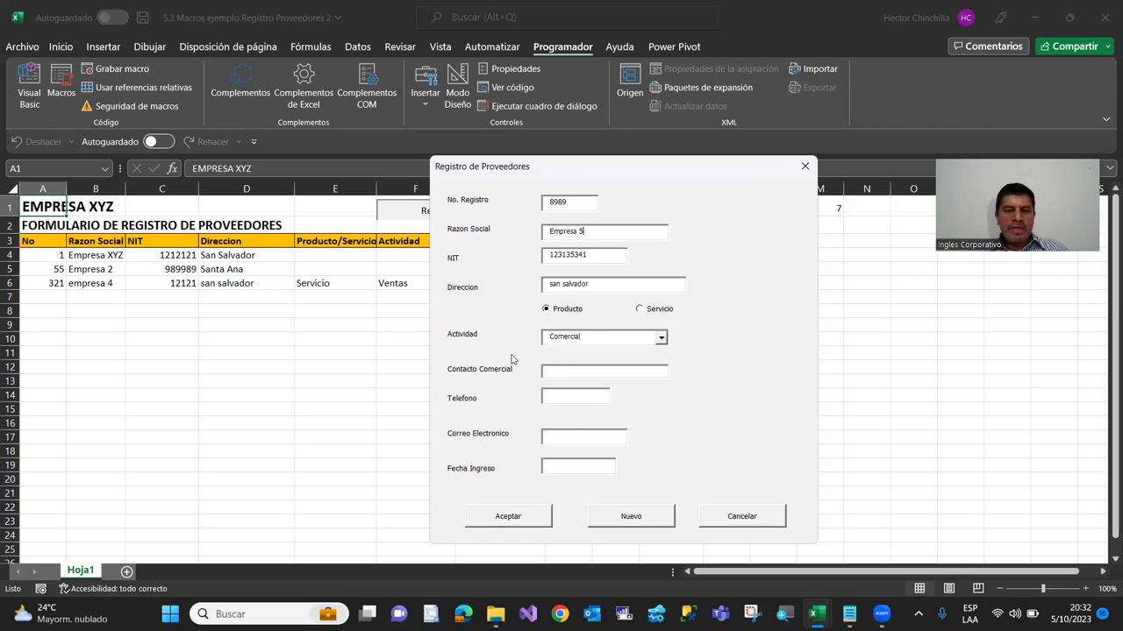
drag(610, 167, 645, 167)
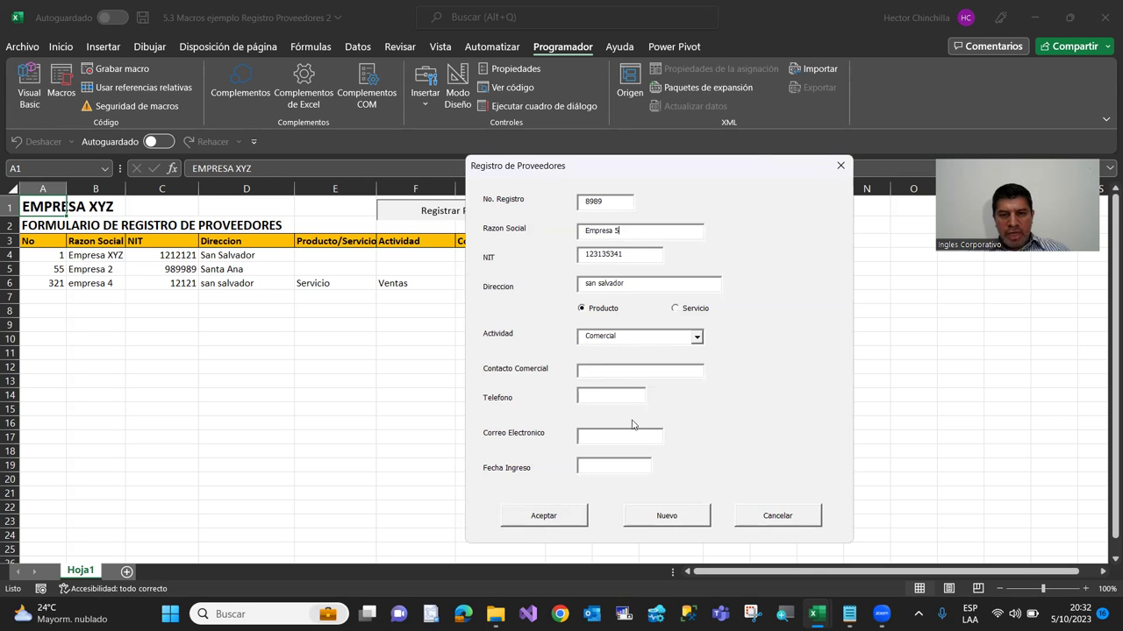
click(542, 518)
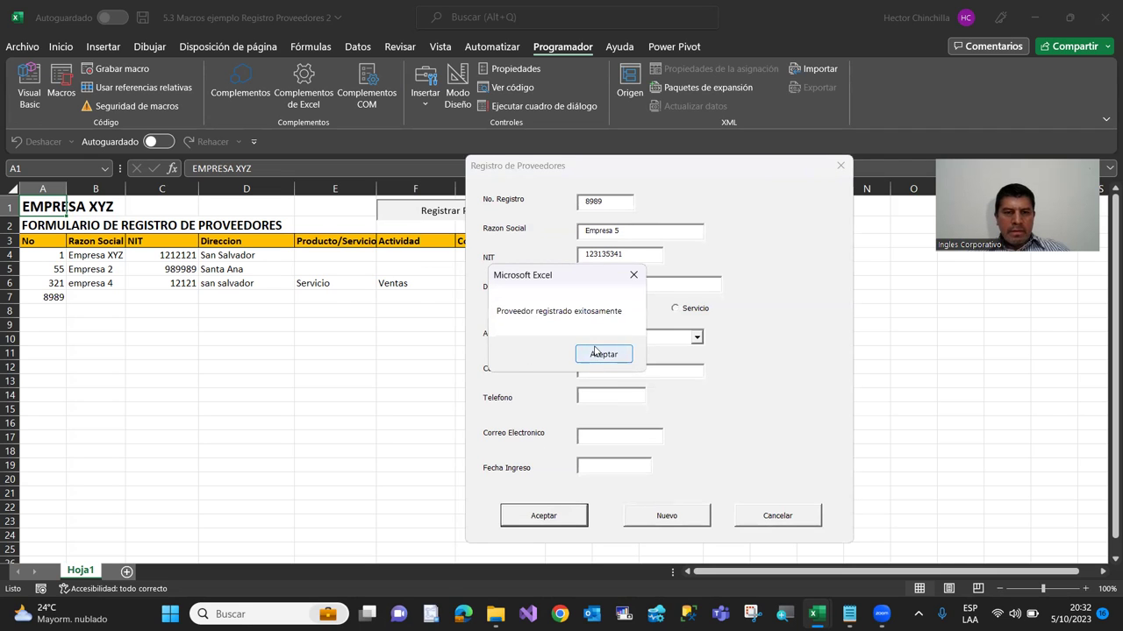
click(596, 353)
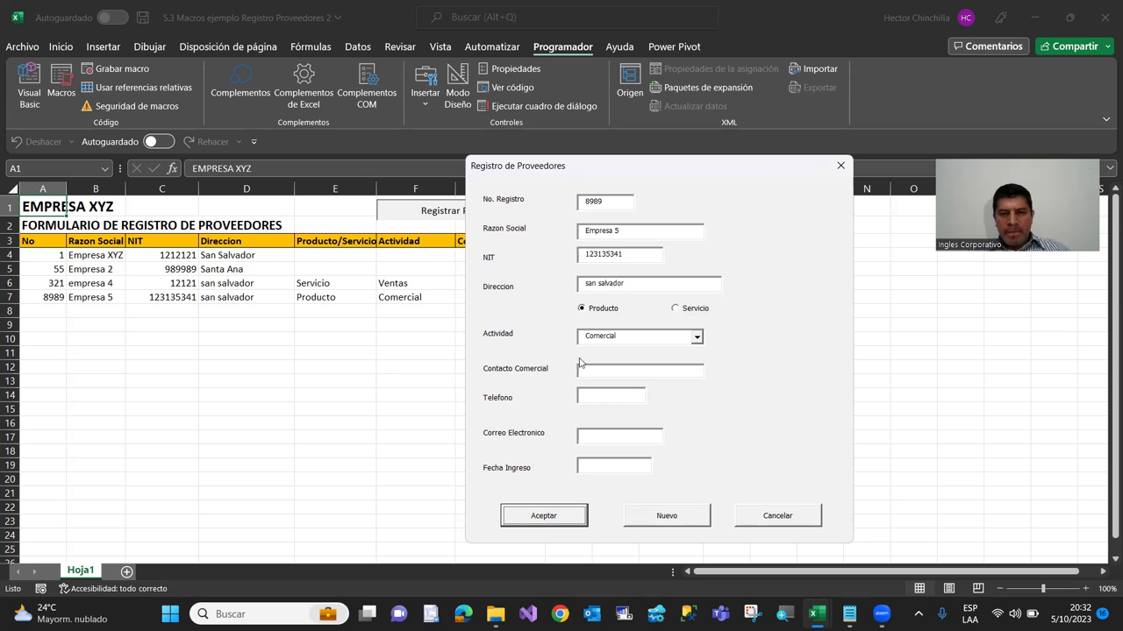
Clear the form with Nuevo and fill in test supplier data, including a test NIT and Producto
click(649, 523)
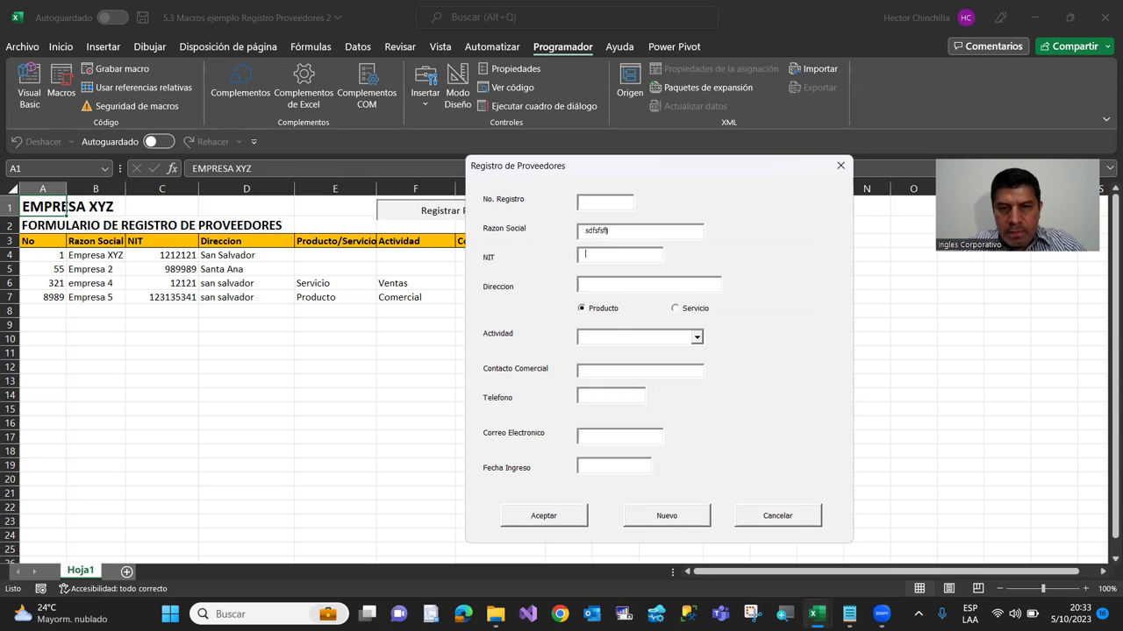
click(599, 252)
text(121212)
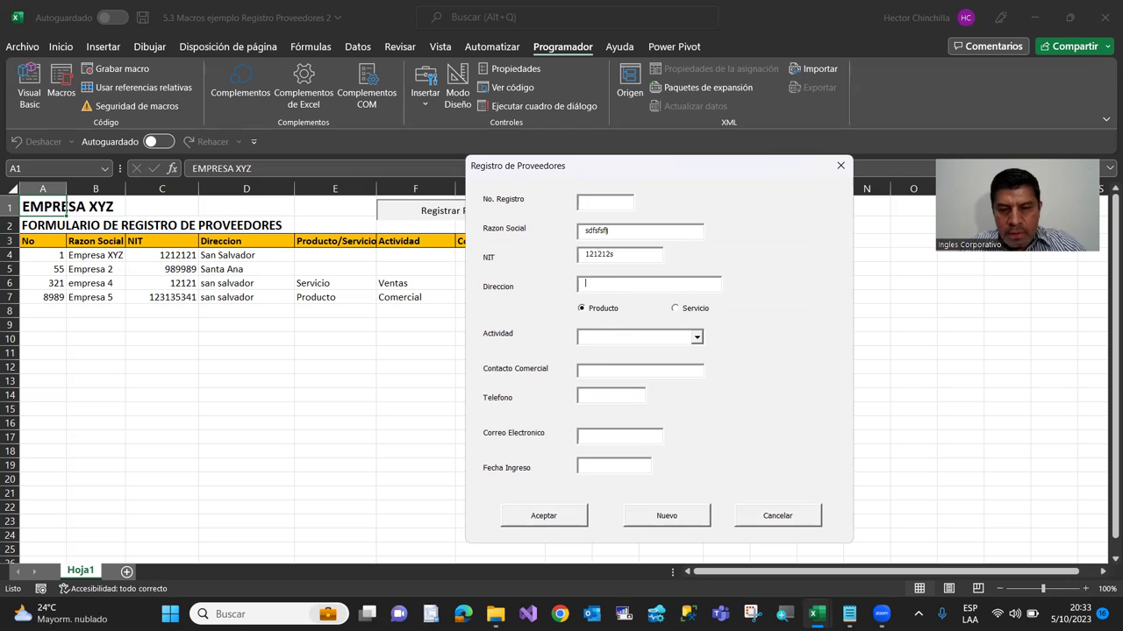
key(shift+Tab)
key(End)
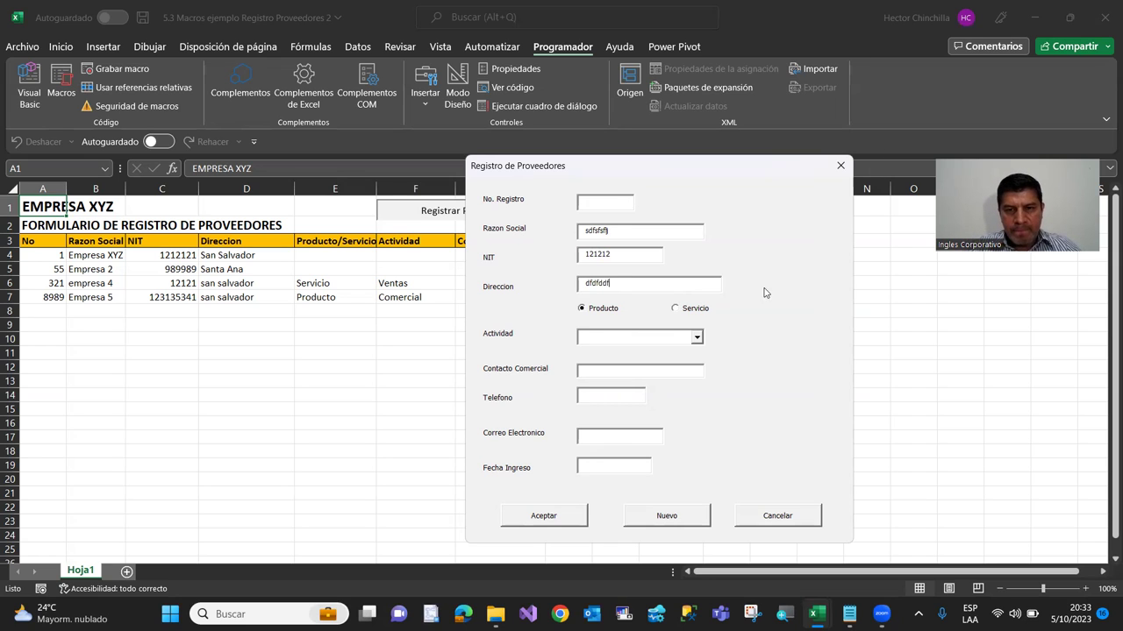
Choose Servicios as the Actividad, save the supplier to row 8, and dismiss the confirmation
click(652, 342)
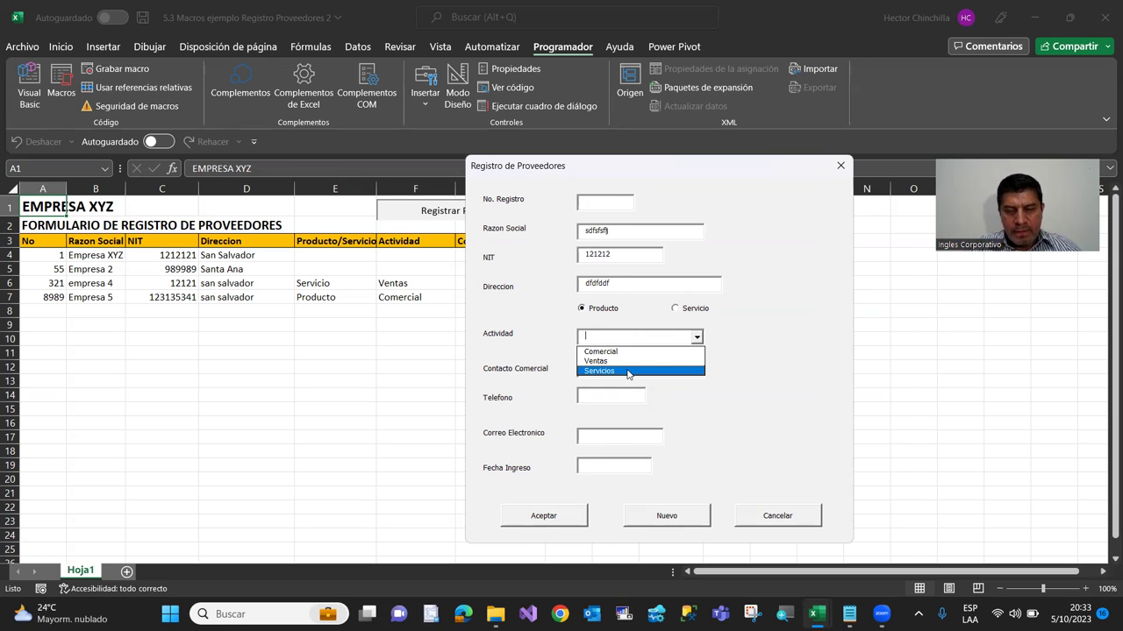
click(628, 370)
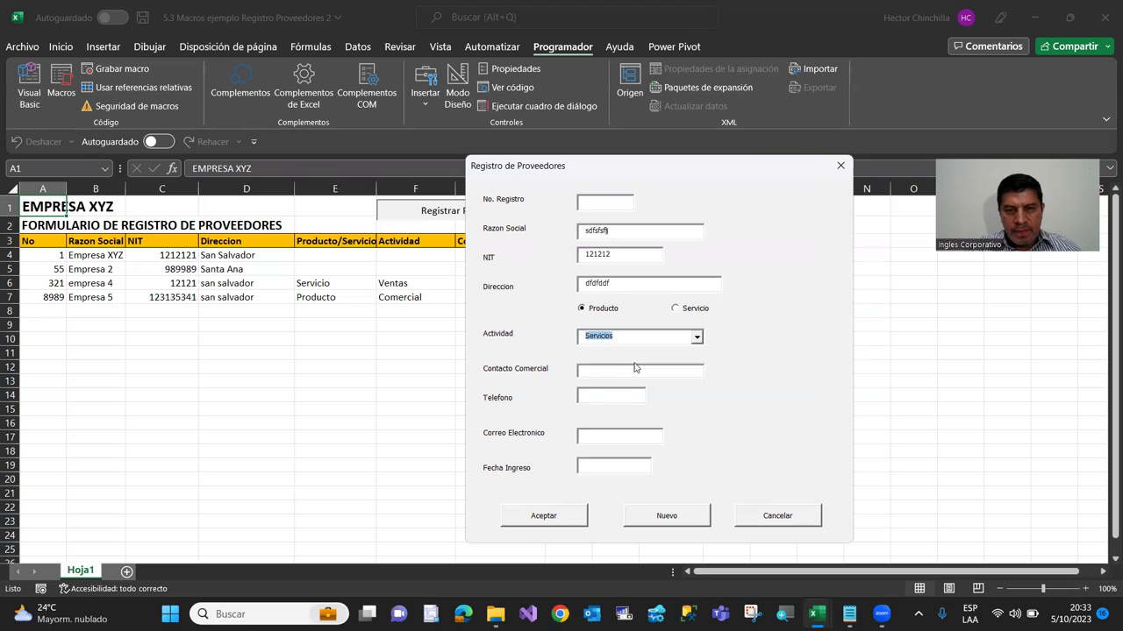
click(573, 520)
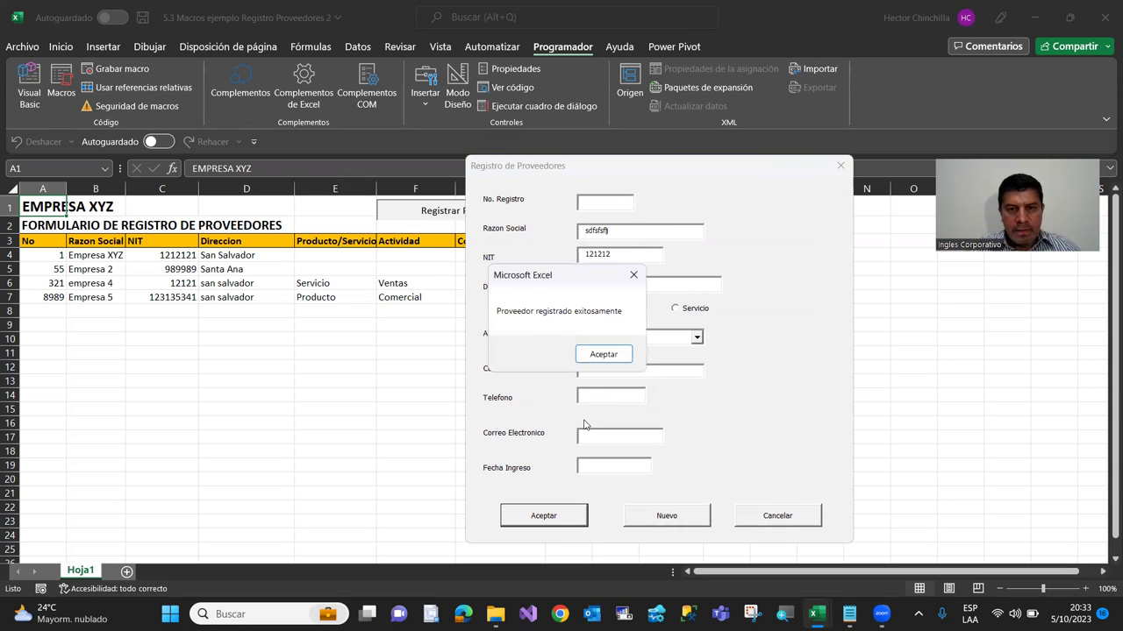
click(602, 355)
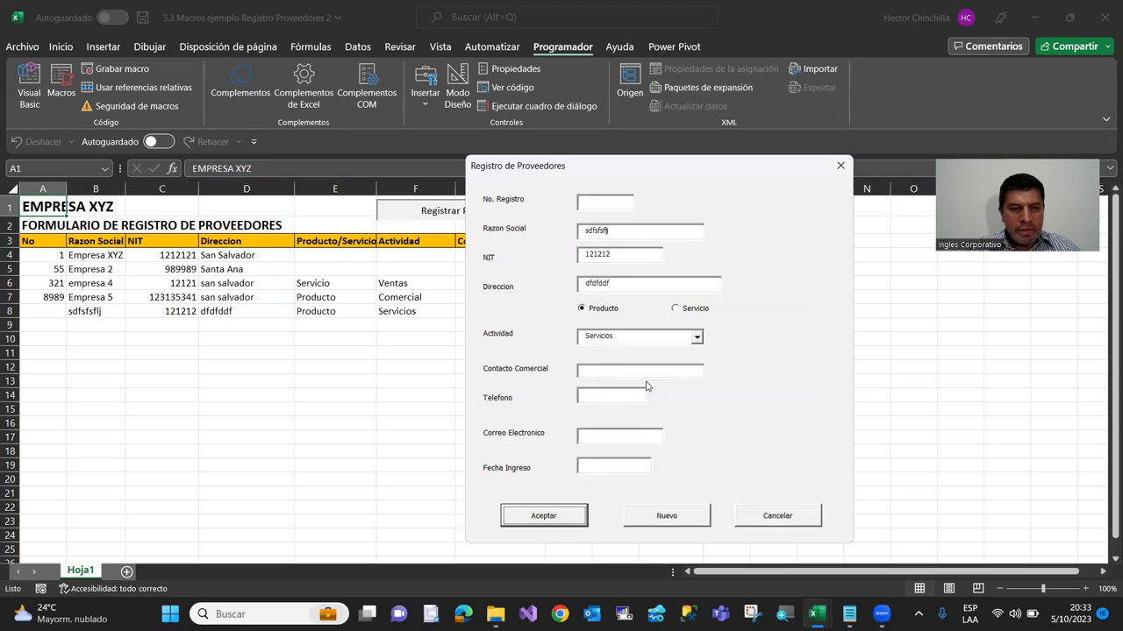
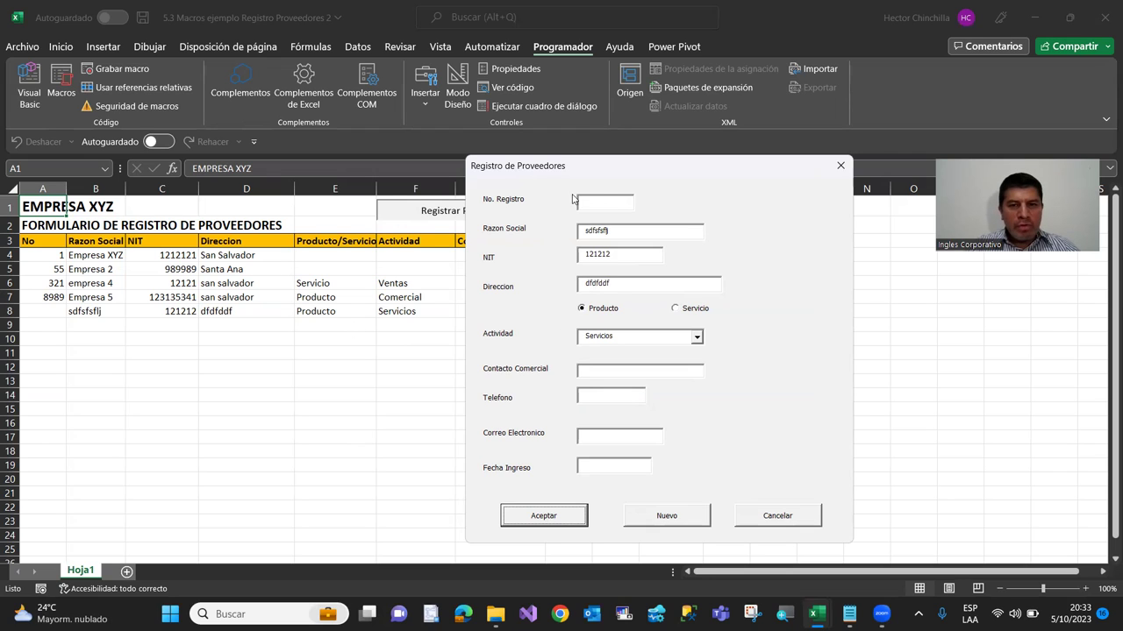
Clear the form and enter supplier 45454 (fdfdf, 12121, sdsdssd) with activity Ventas
click(662, 519)
text(45454)
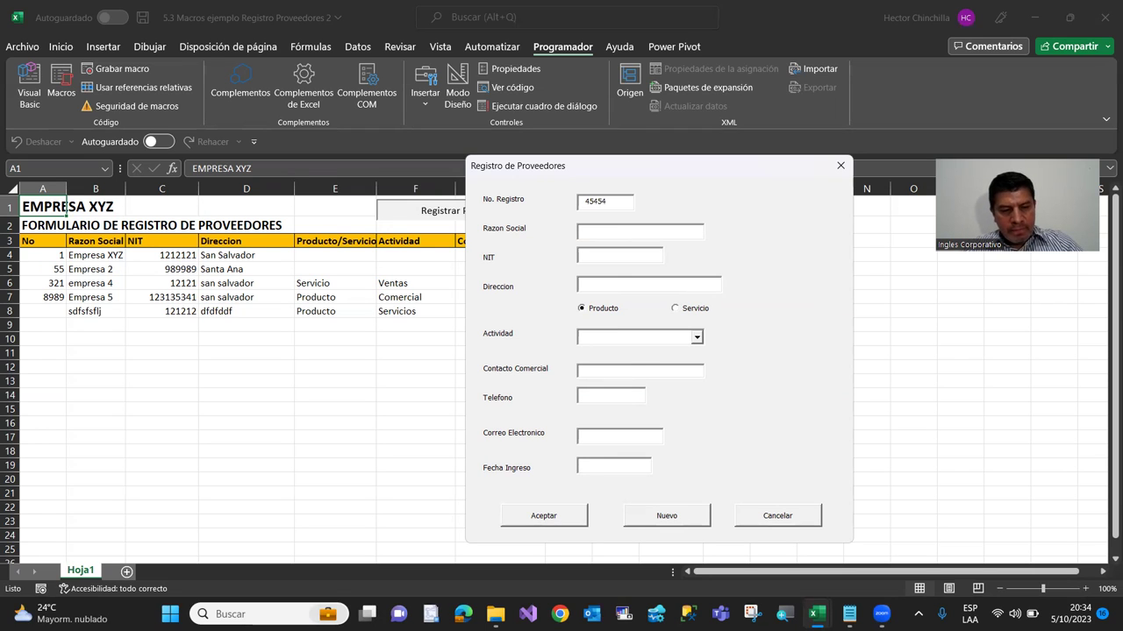
click(586, 231)
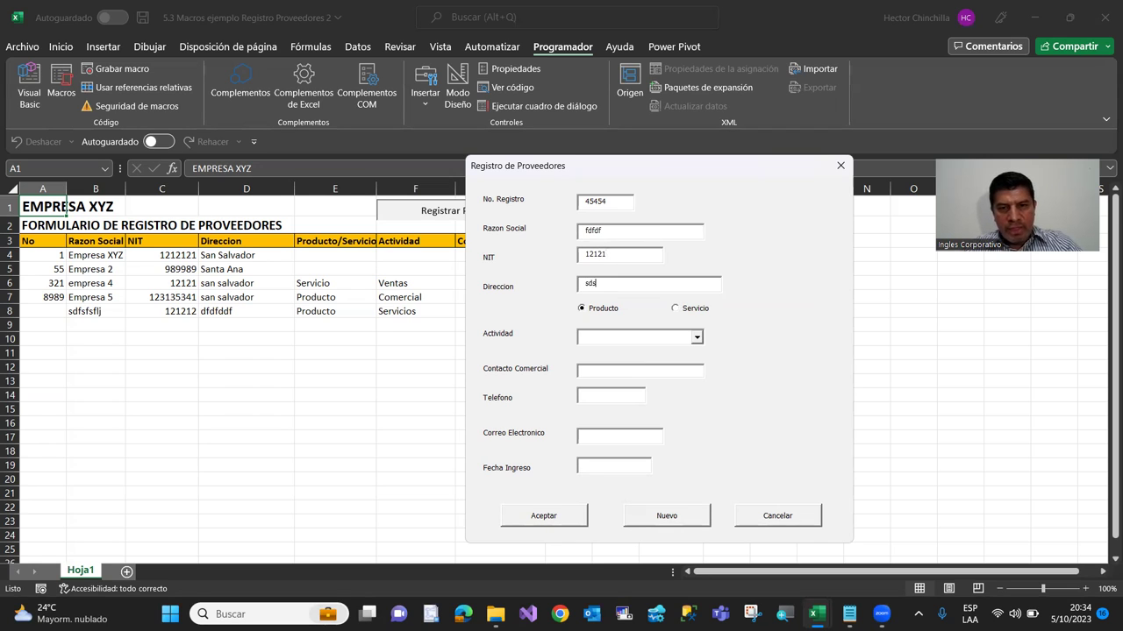
click(651, 343)
click(633, 362)
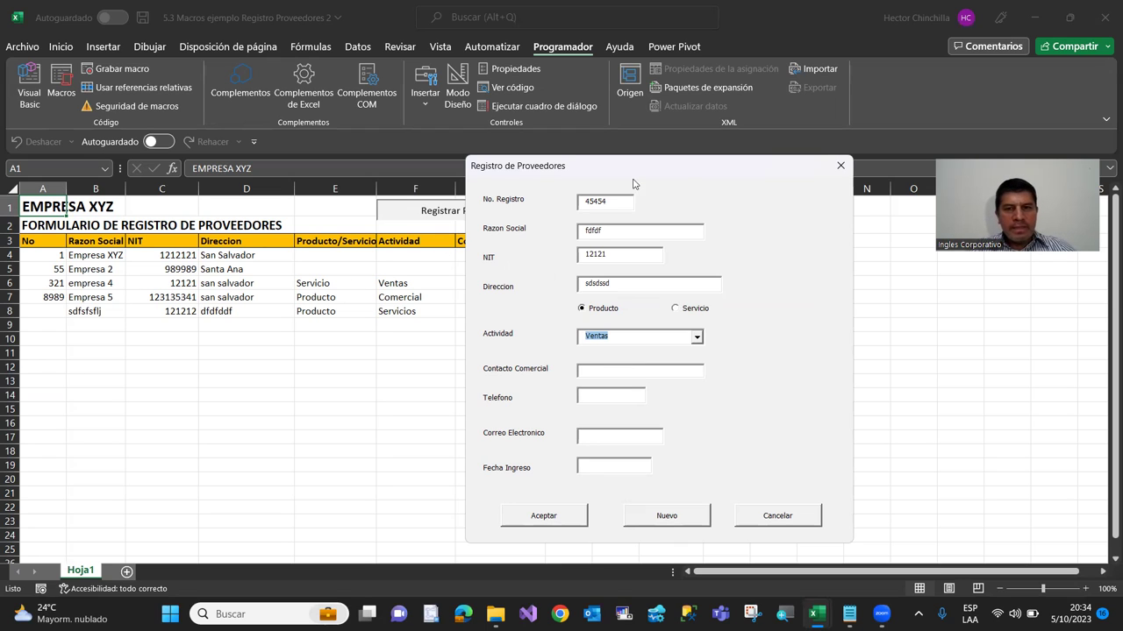
Save the supplier to row 8, confirm the success message, and close the form
drag(678, 170, 690, 268)
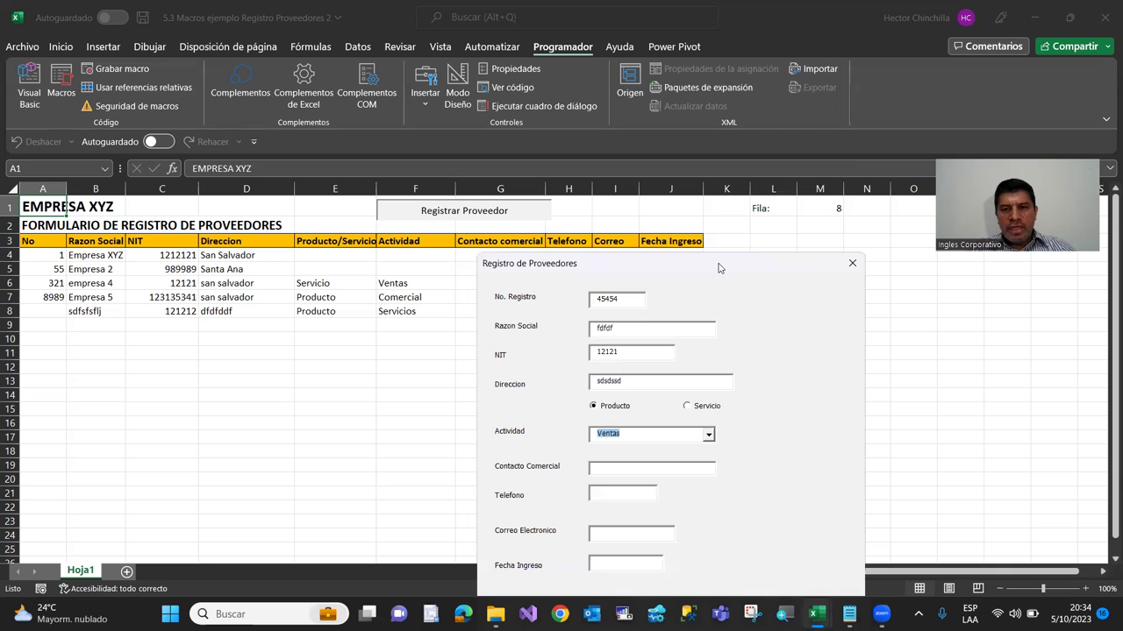
drag(726, 158, 701, 160)
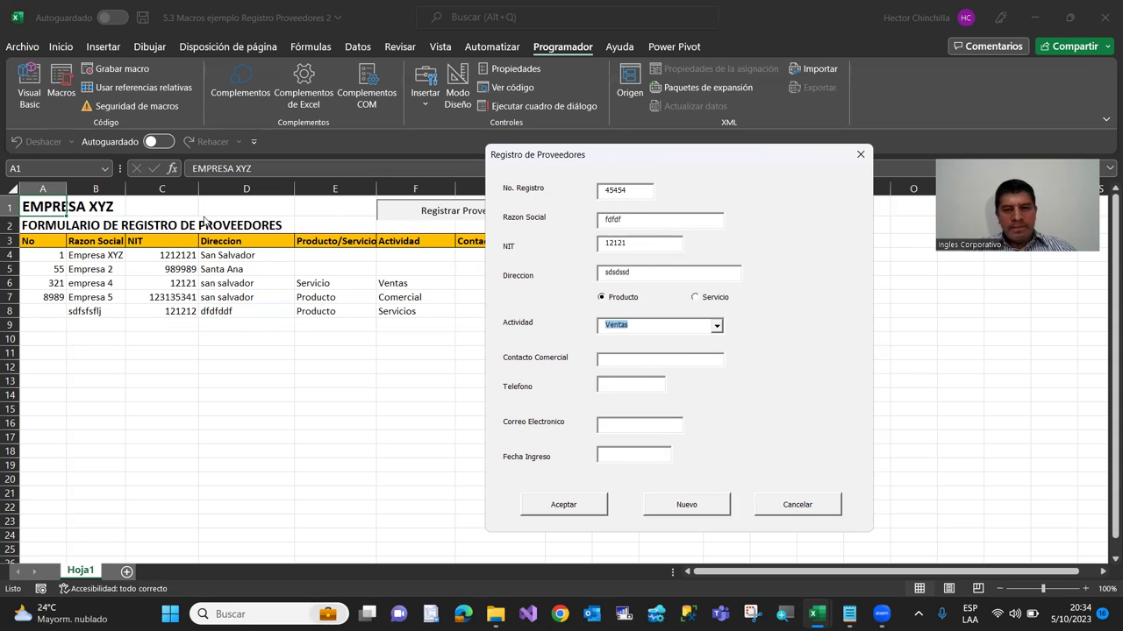
click(567, 505)
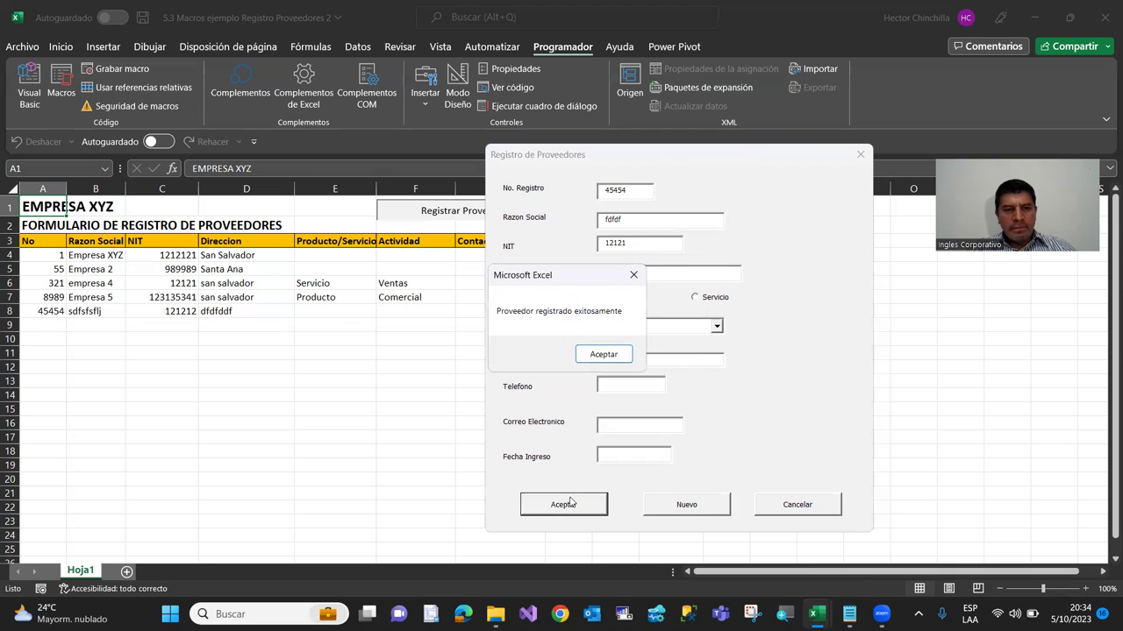
click(588, 356)
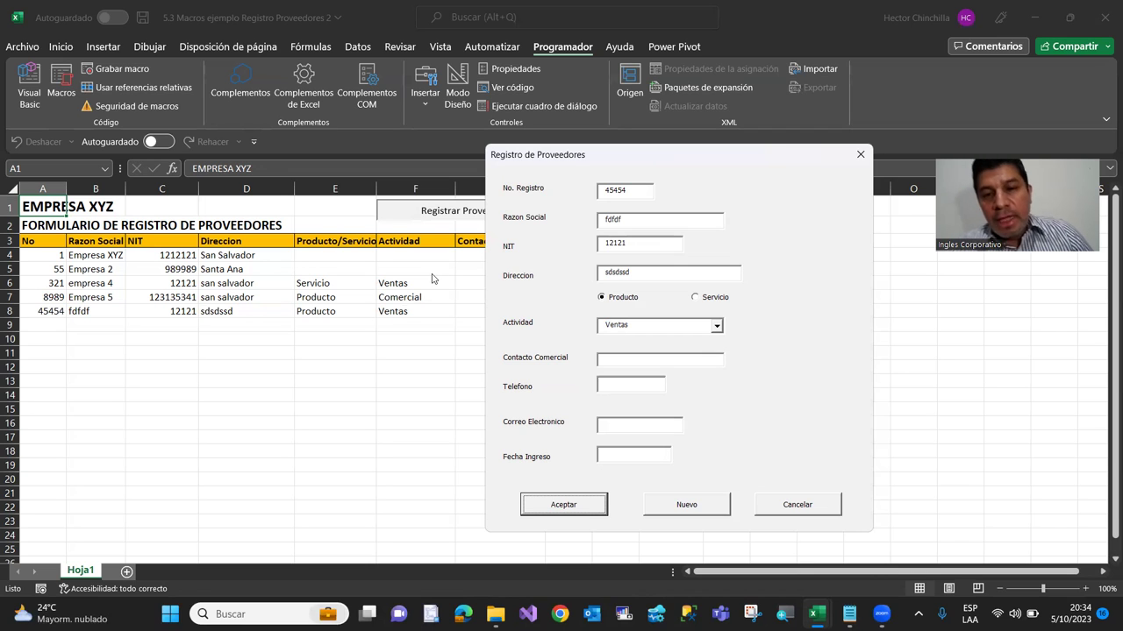
click(770, 513)
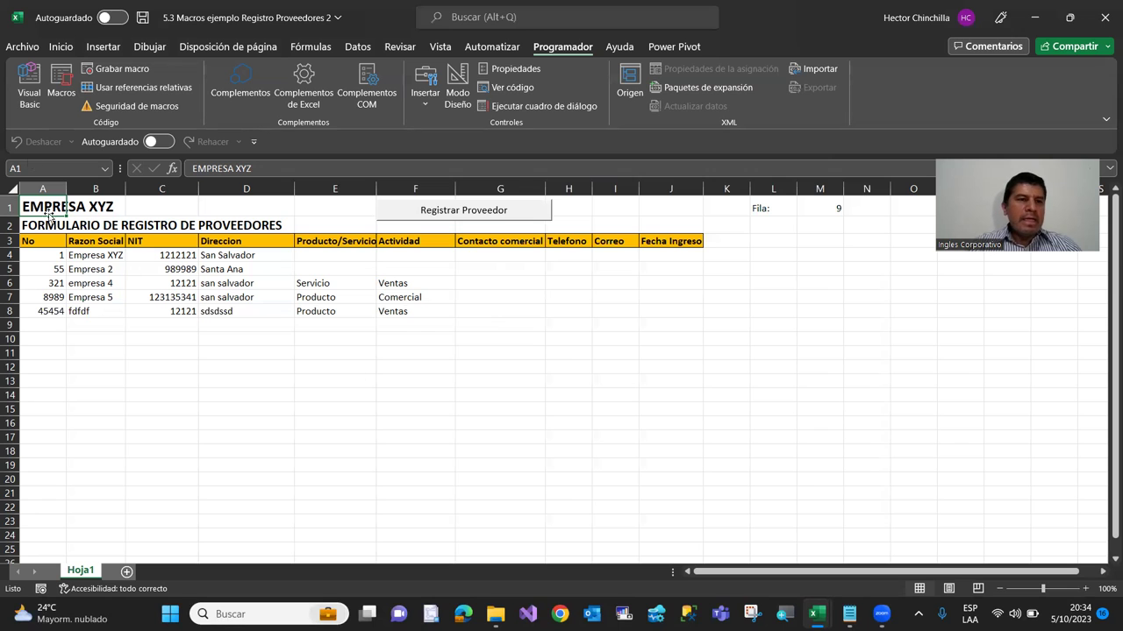
Open the Aceptar button's cmdAceptar_Click code in the VBA editor and add blank lines at its top
click(29, 88)
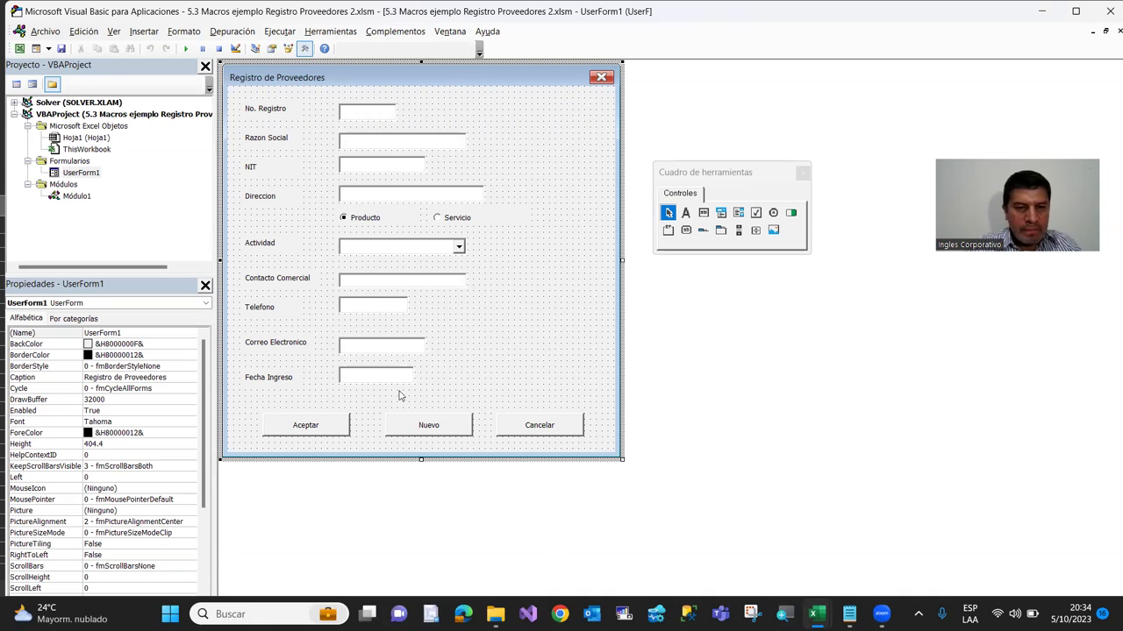
double_click(298, 424)
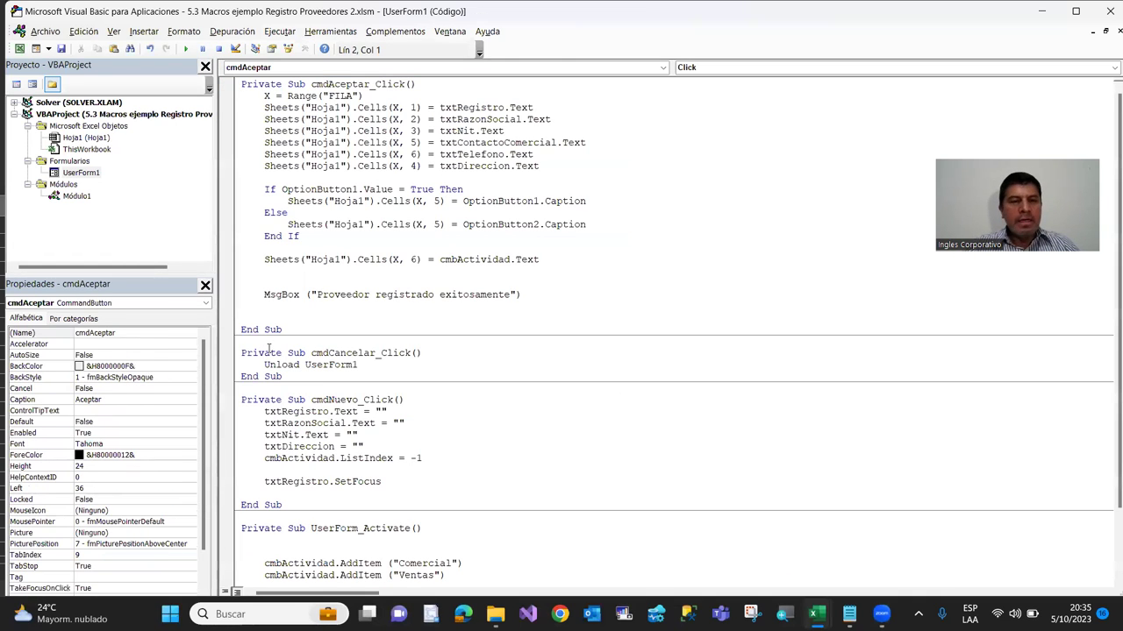
key(Return)
key(Return)
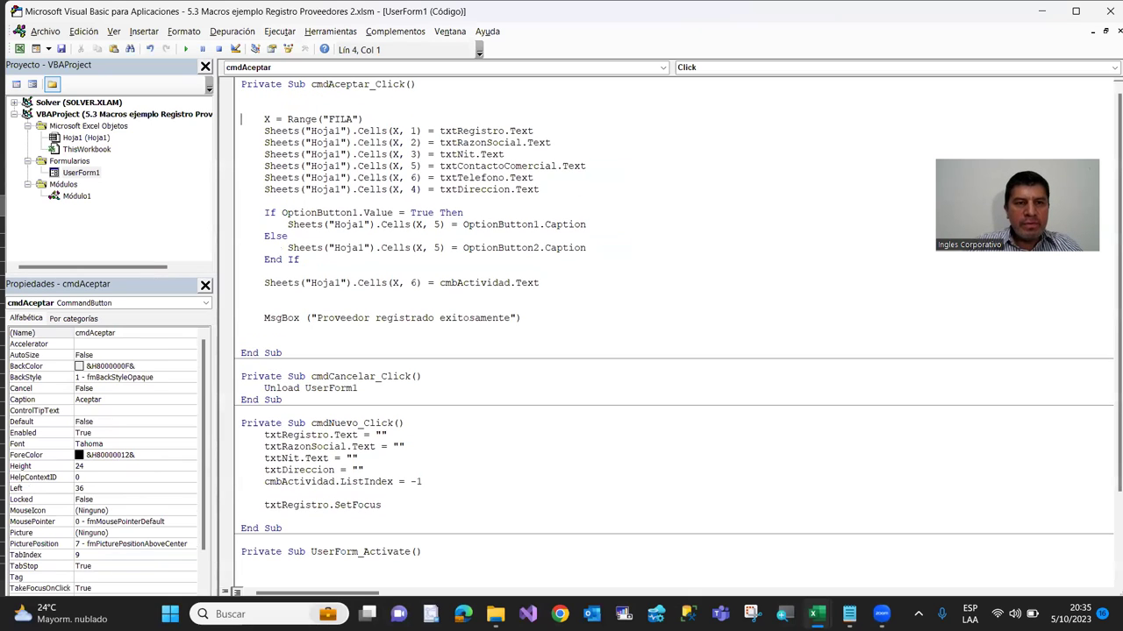
key(Up)
key(Up)
key(Up)
key(Down)
key(Down)
key(Down)
key(Down)
key(Down)
key(Down)
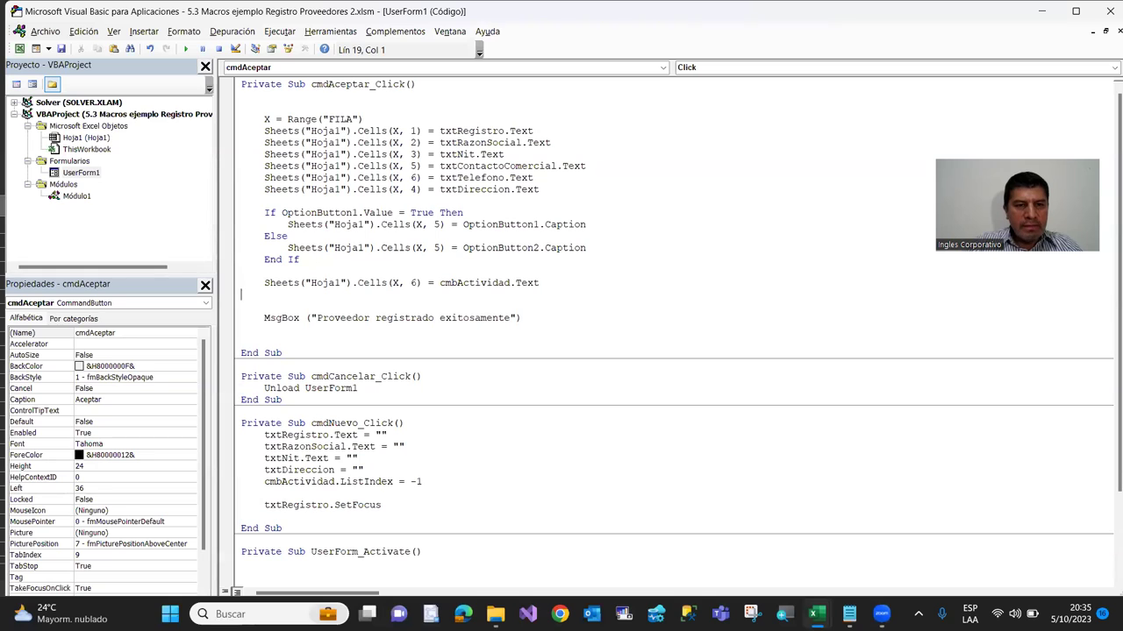
text(7)
key(BackSpace)
key(Delete)
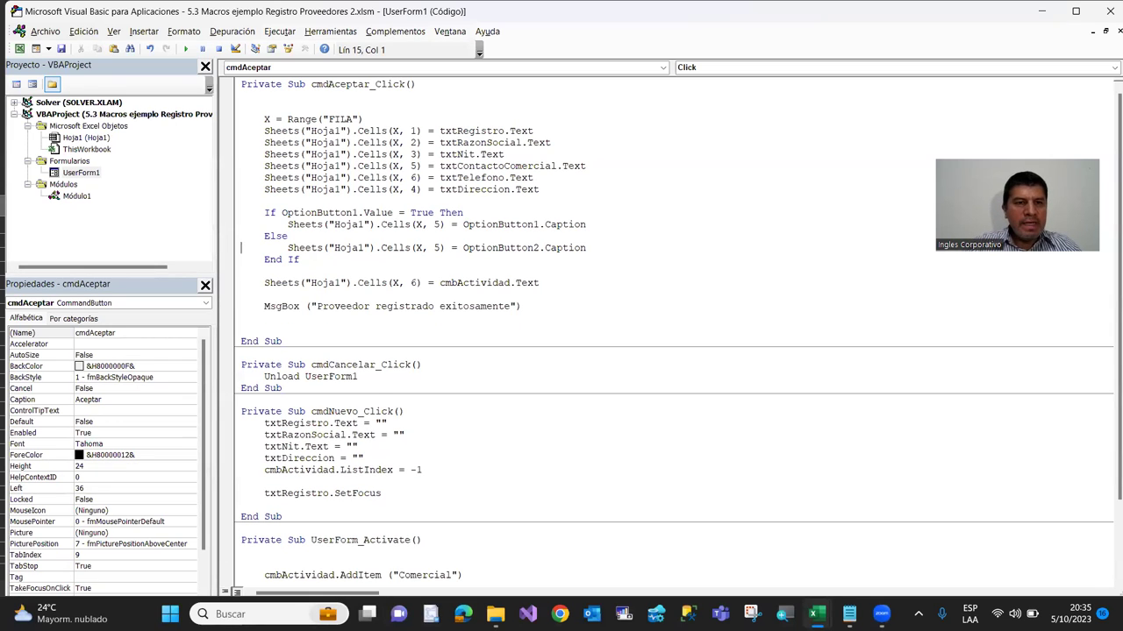
click(242, 166)
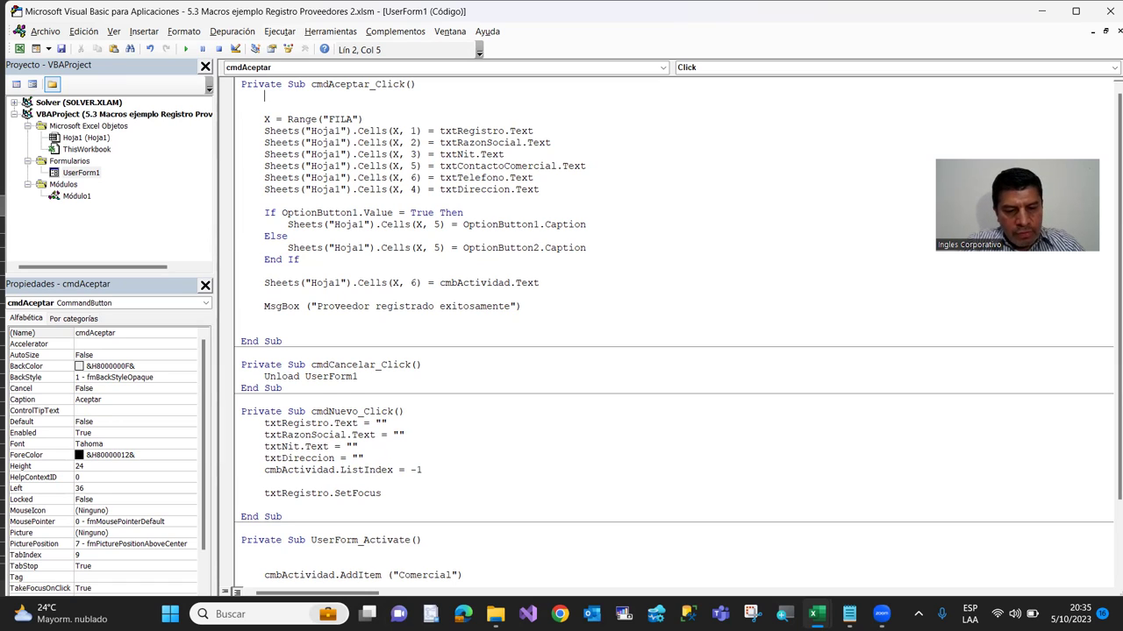
Begin cmdAceptar_Click with If txtRegistro.Text = "" Then and a MsgBox saying the registration number is blank
text(if)
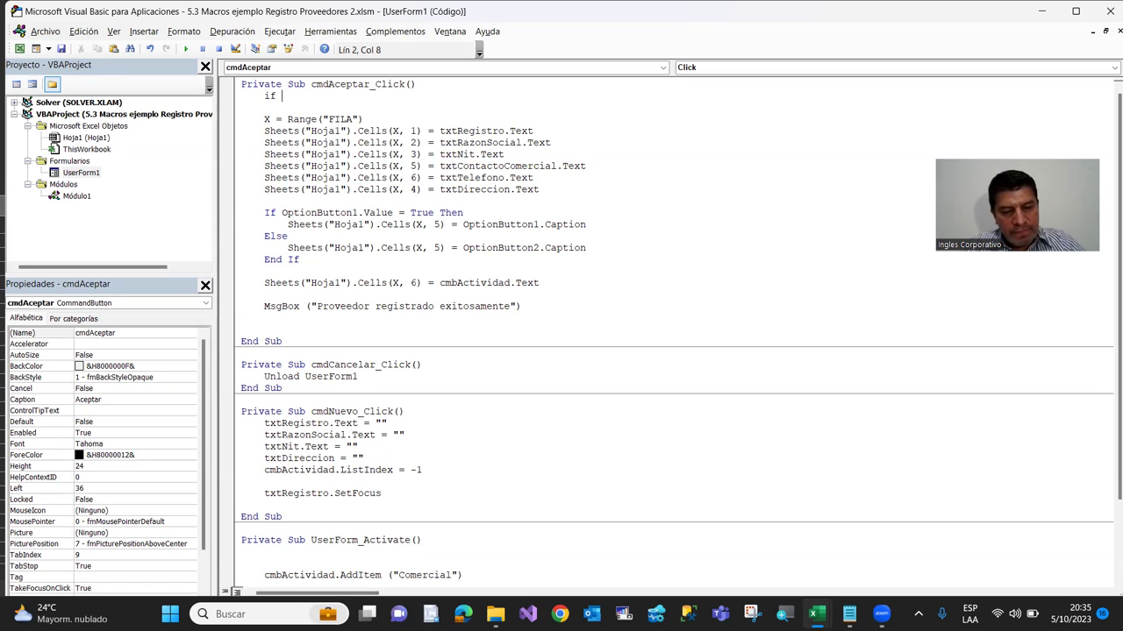
text(txtregsitr)
key(BackSpace)
key(BackSpace)
key(BackSpace)
key(BackSpace)
key(BackSpace)
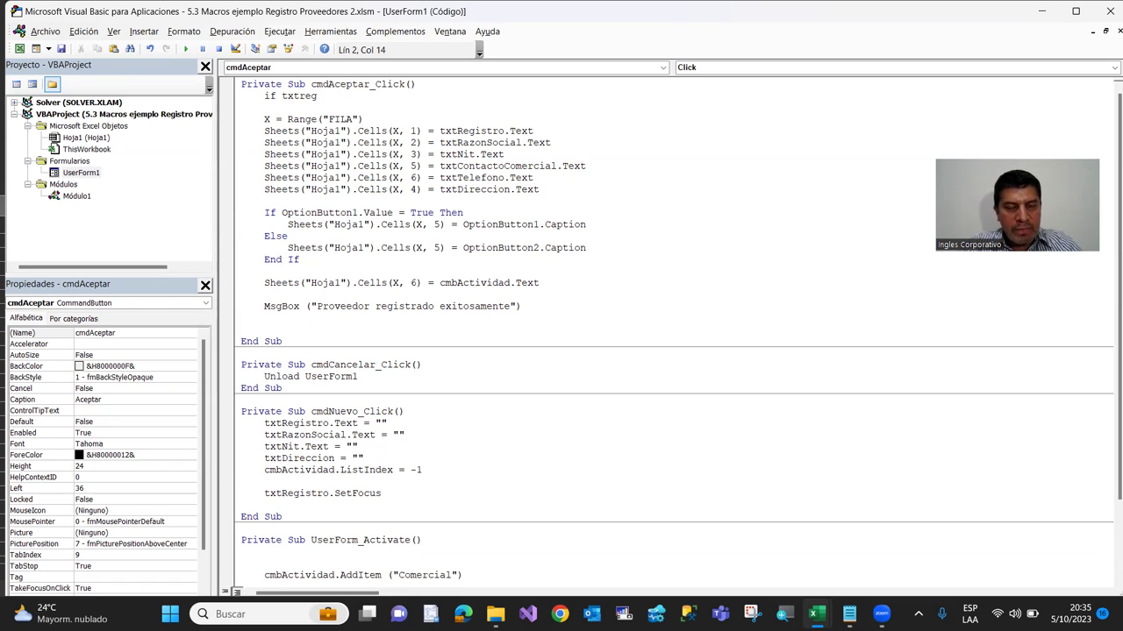
text(istro)
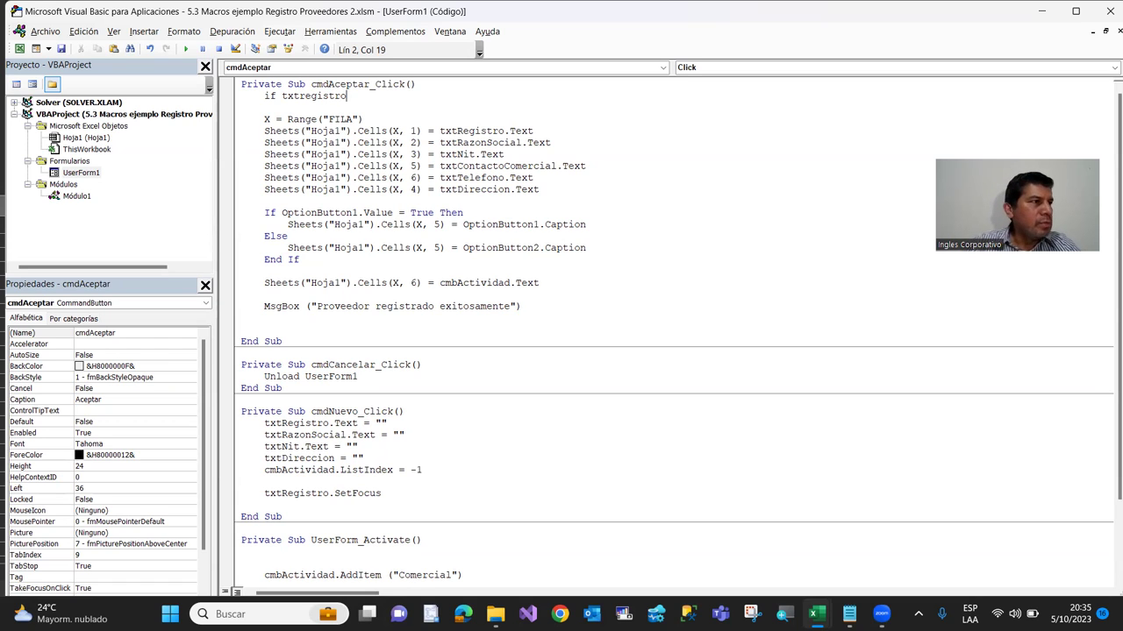
text(.text)
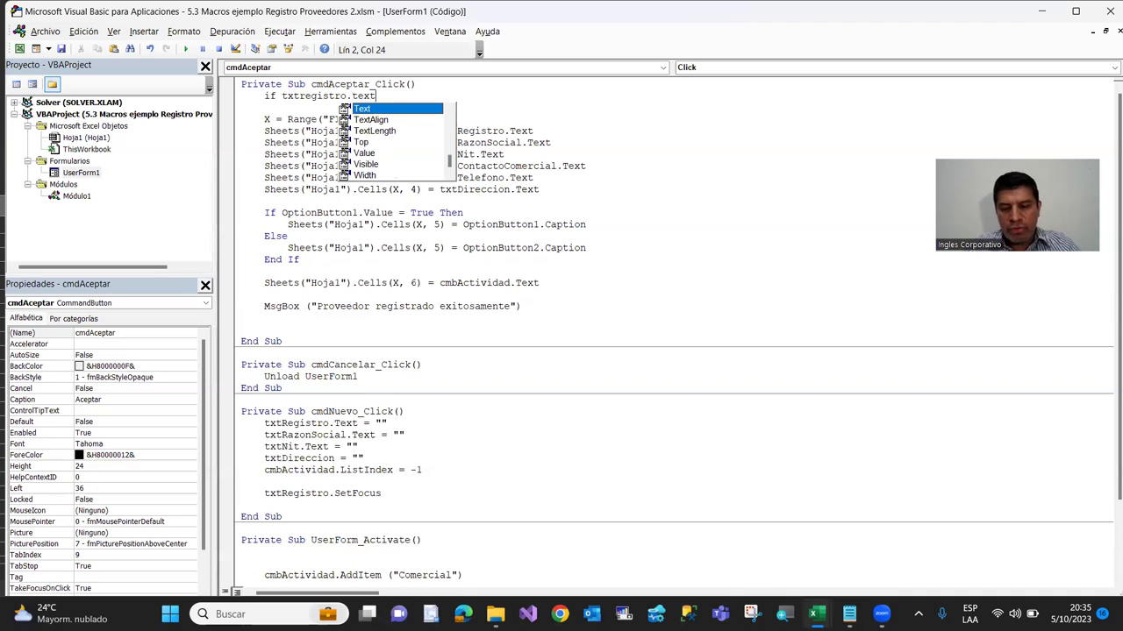
text(=)
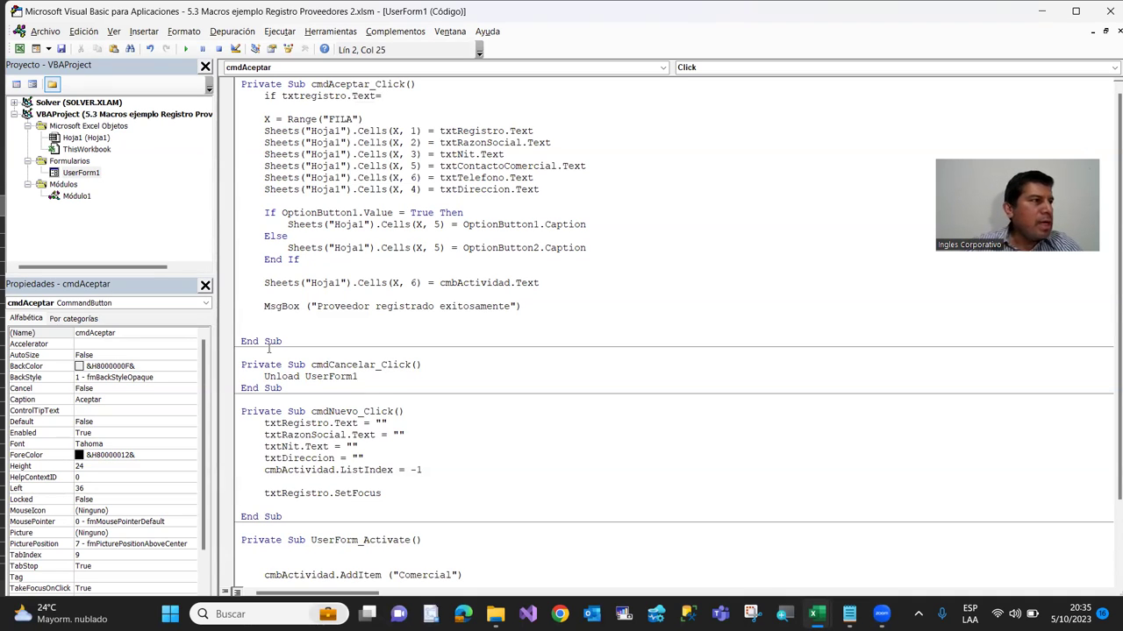
text("")
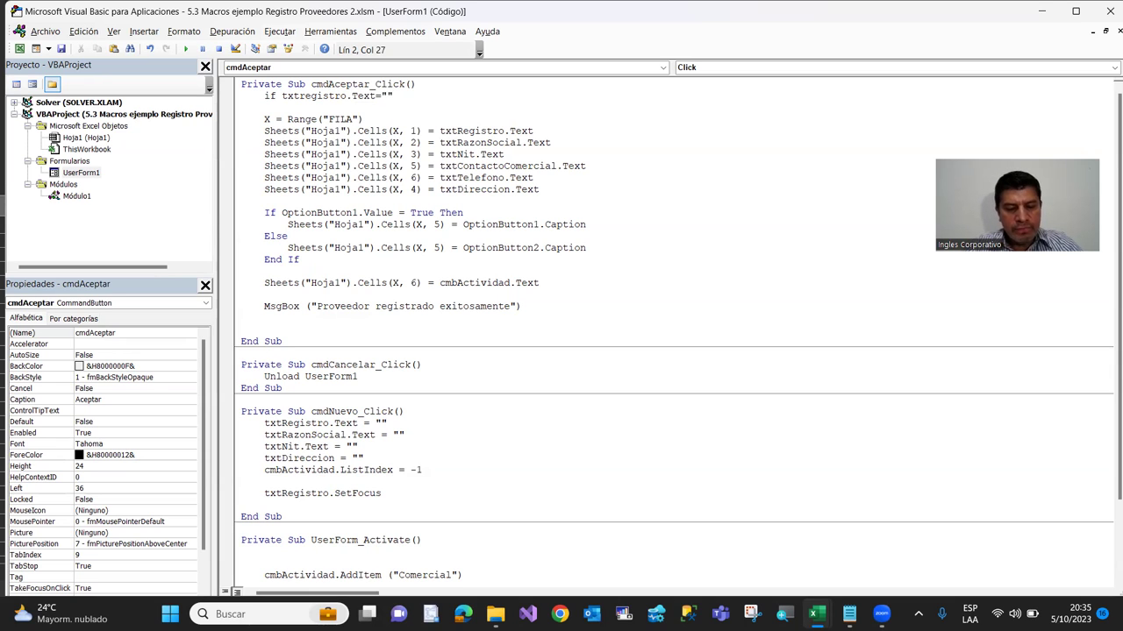
text( hen)
key(Return)
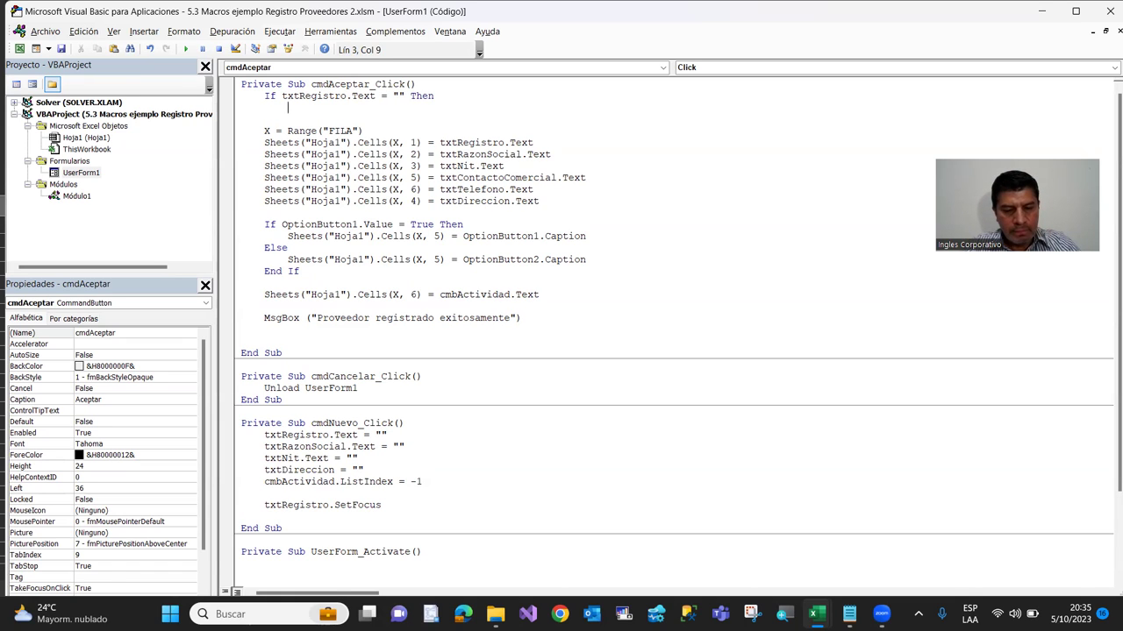
text(MsgBox)
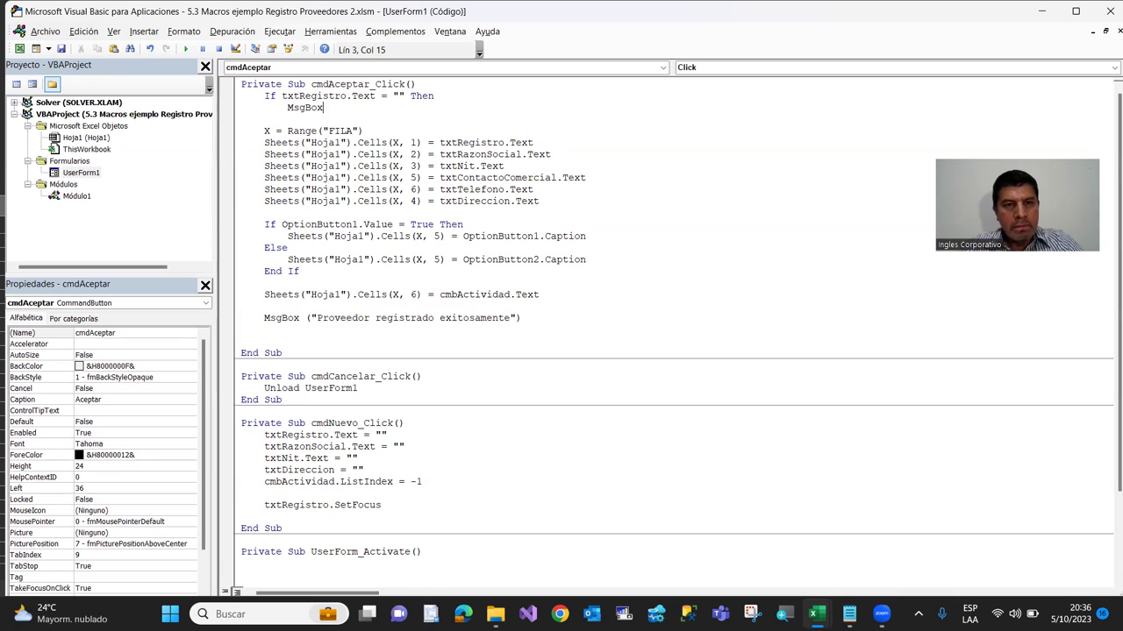
text(()
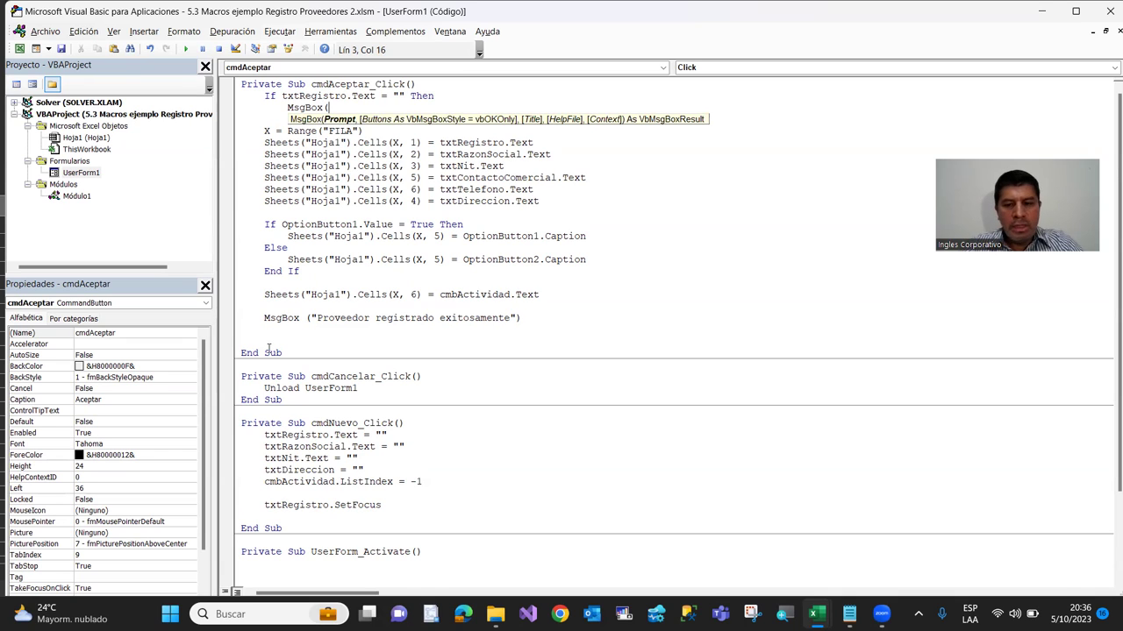
text(")
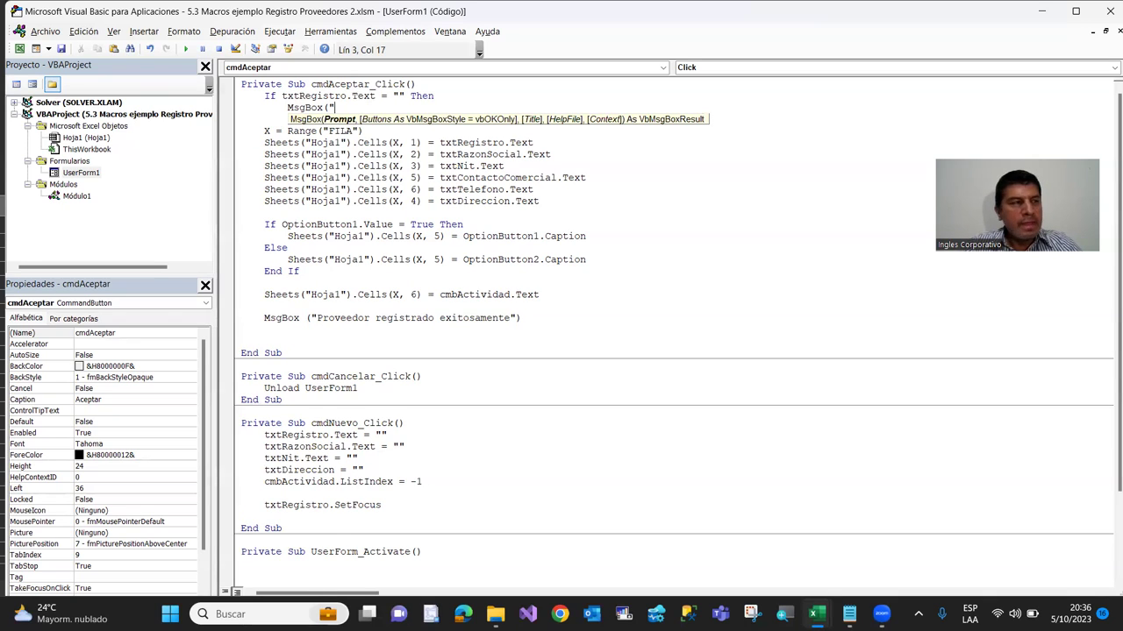
text(El nu)
text(ero de regisro)
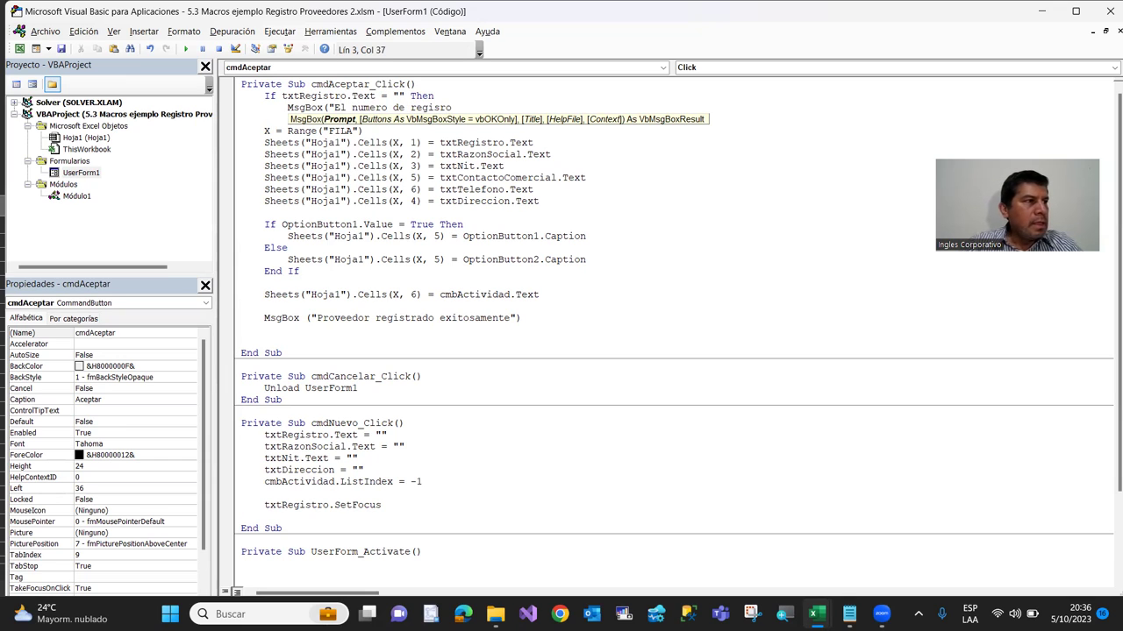
text( esta en balc)
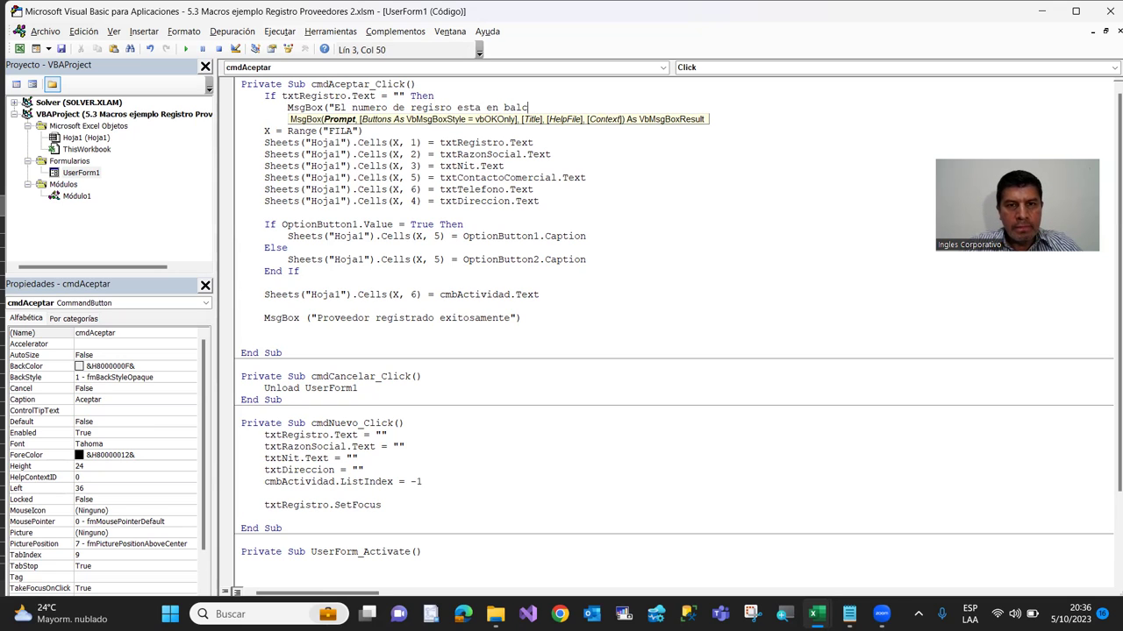
key(BackSpace)
key(BackSpace)
key(BackSpace)
text(lanco,)
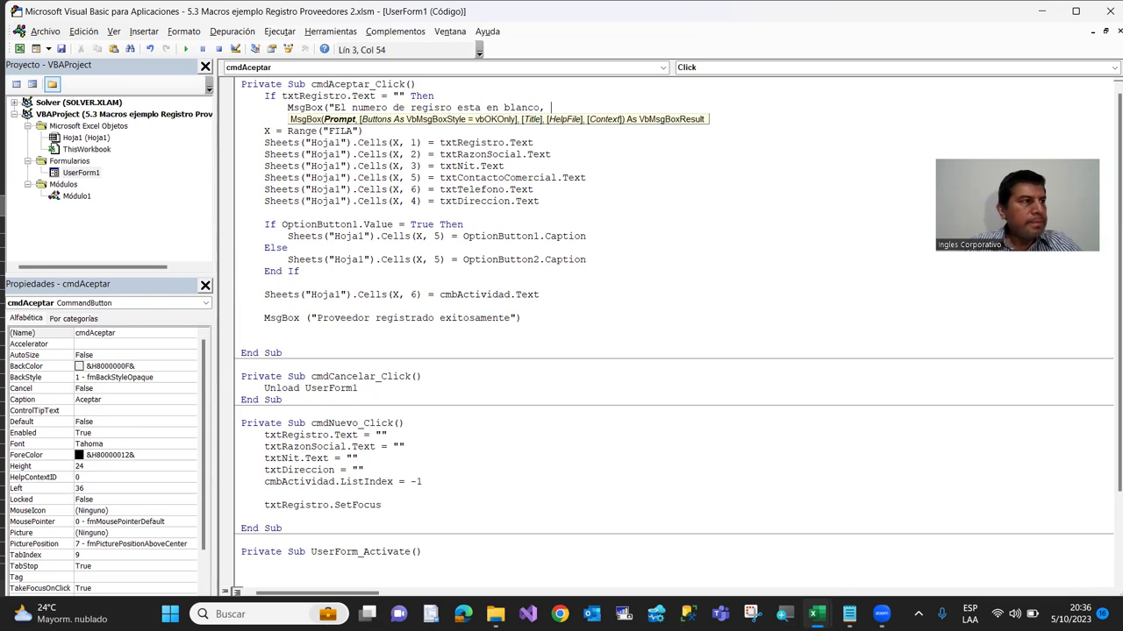
text(favo)
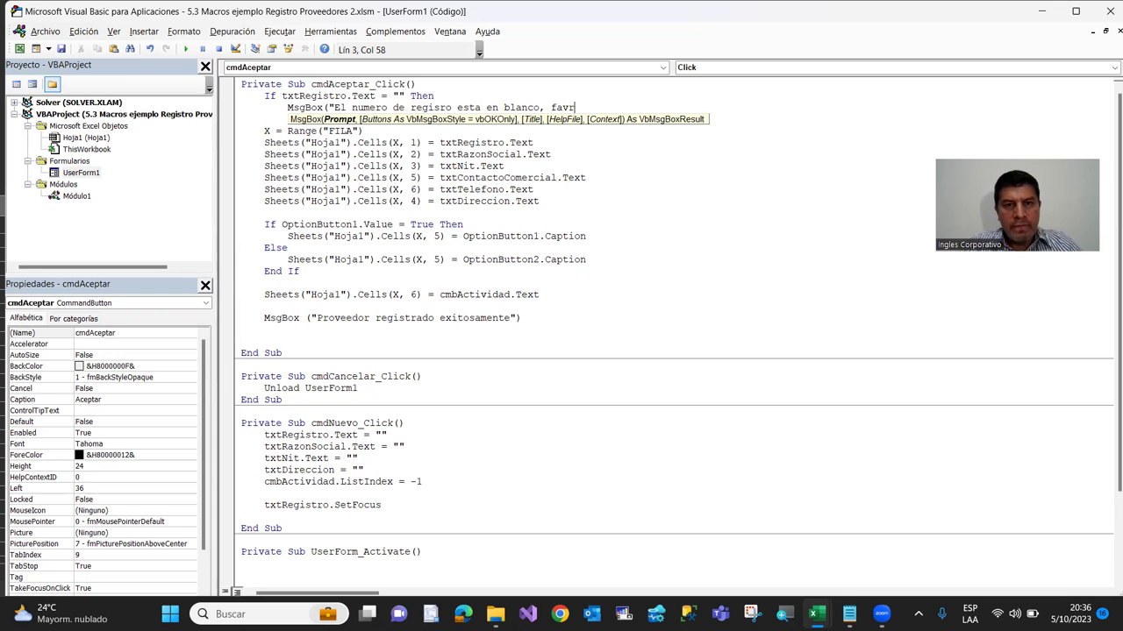
text(r ingresar un)
text( valo)
text(")
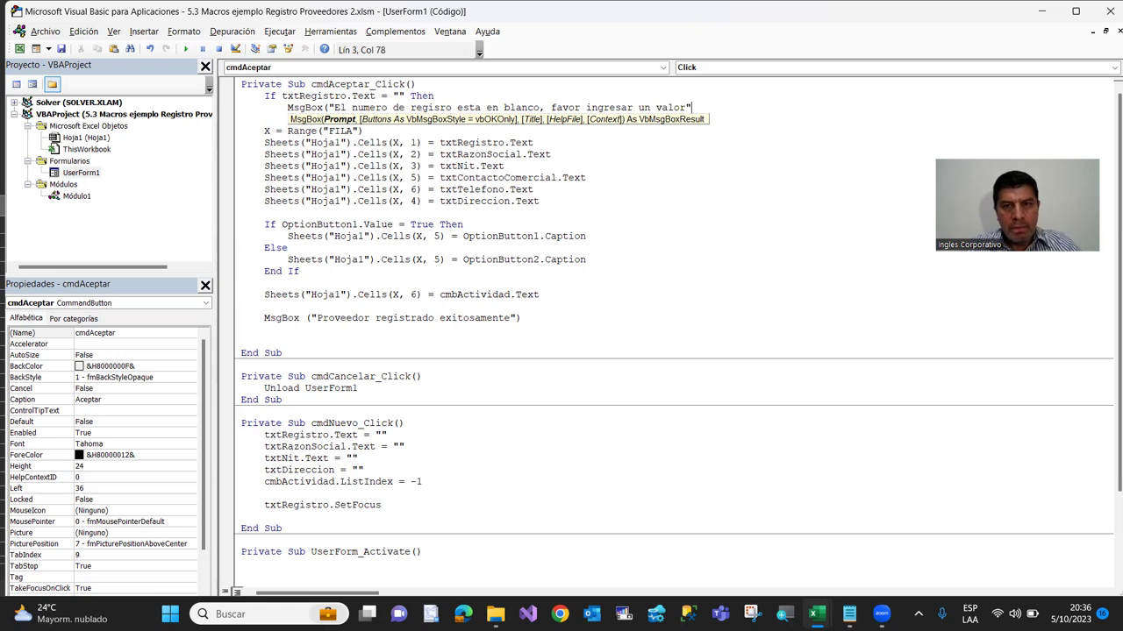
key(Return)
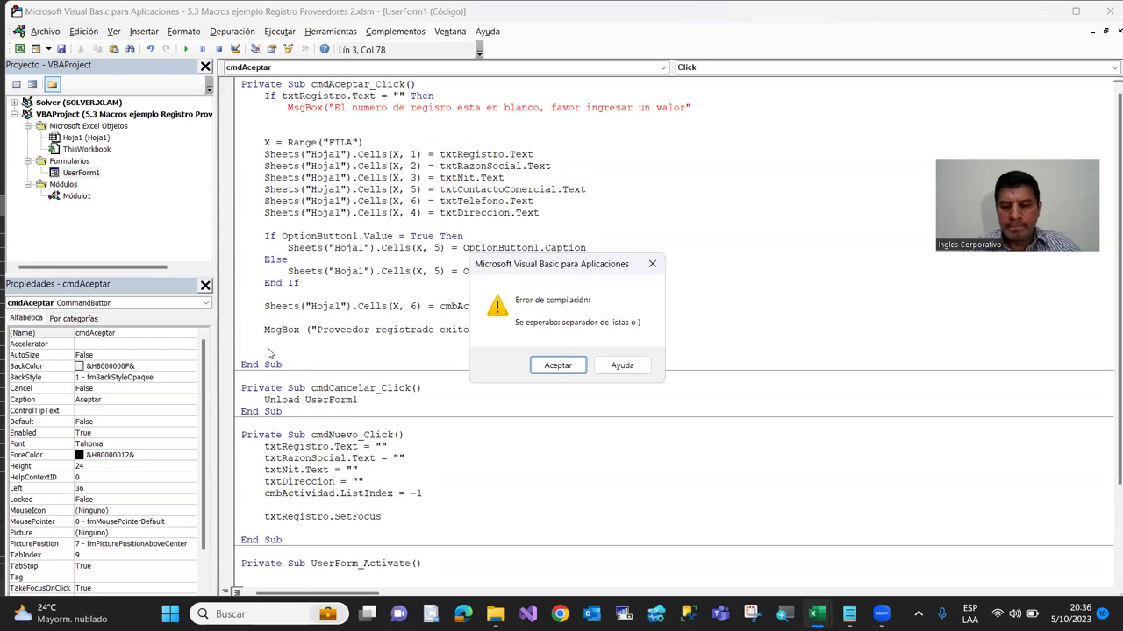
Close the warning MsgBox parenthesis and add txtRegistro.SetFocus on the next line
key(Return)
text())
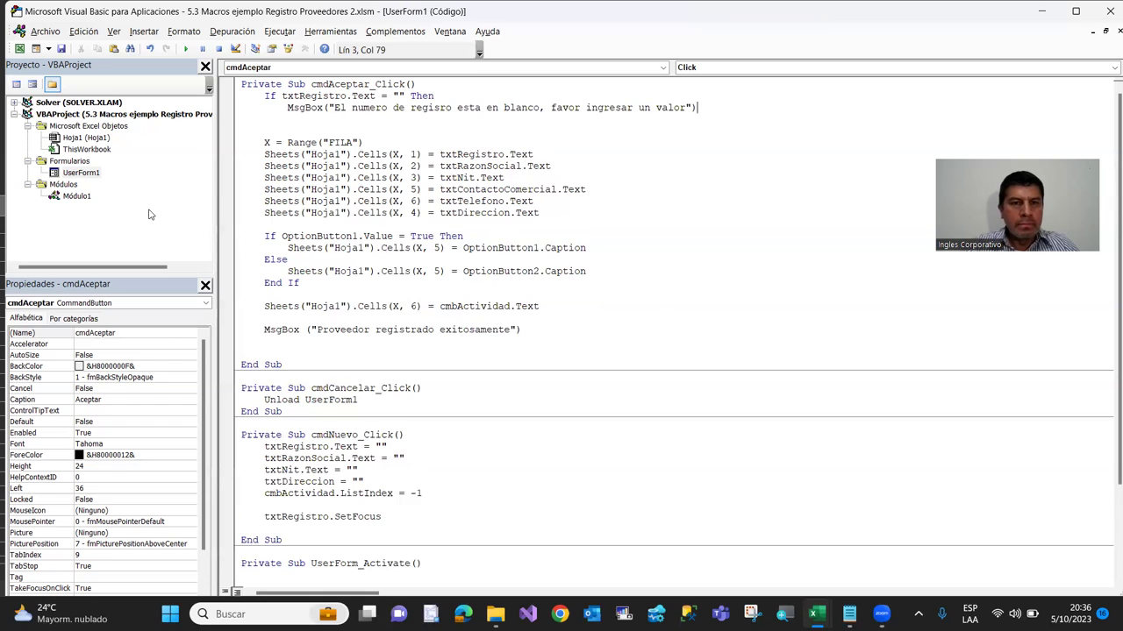
key(Return)
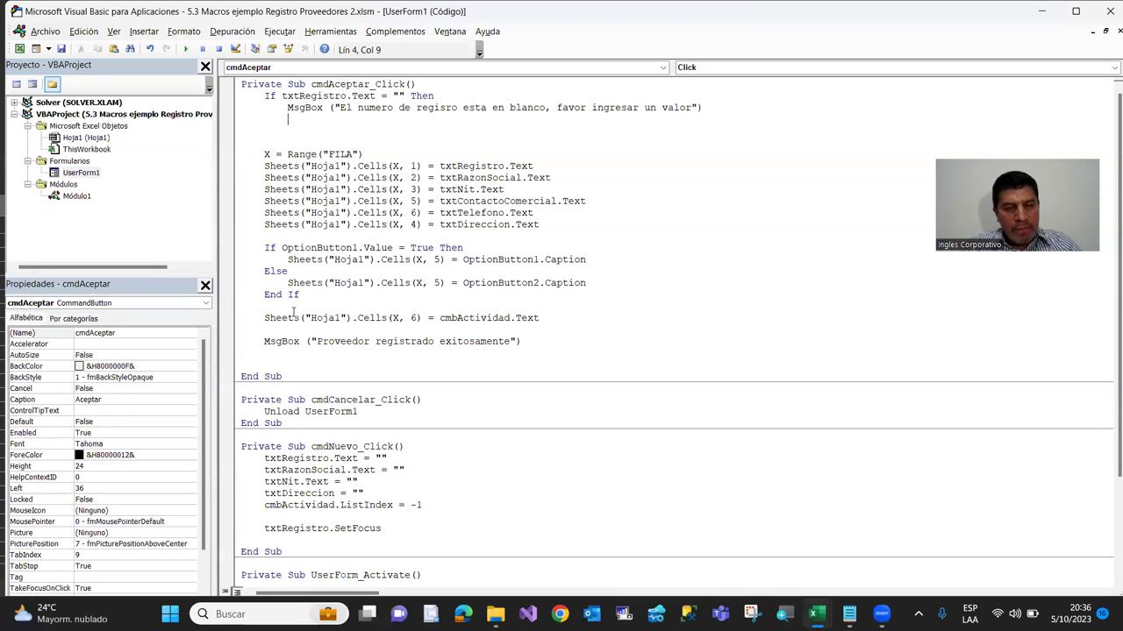
text(txt)
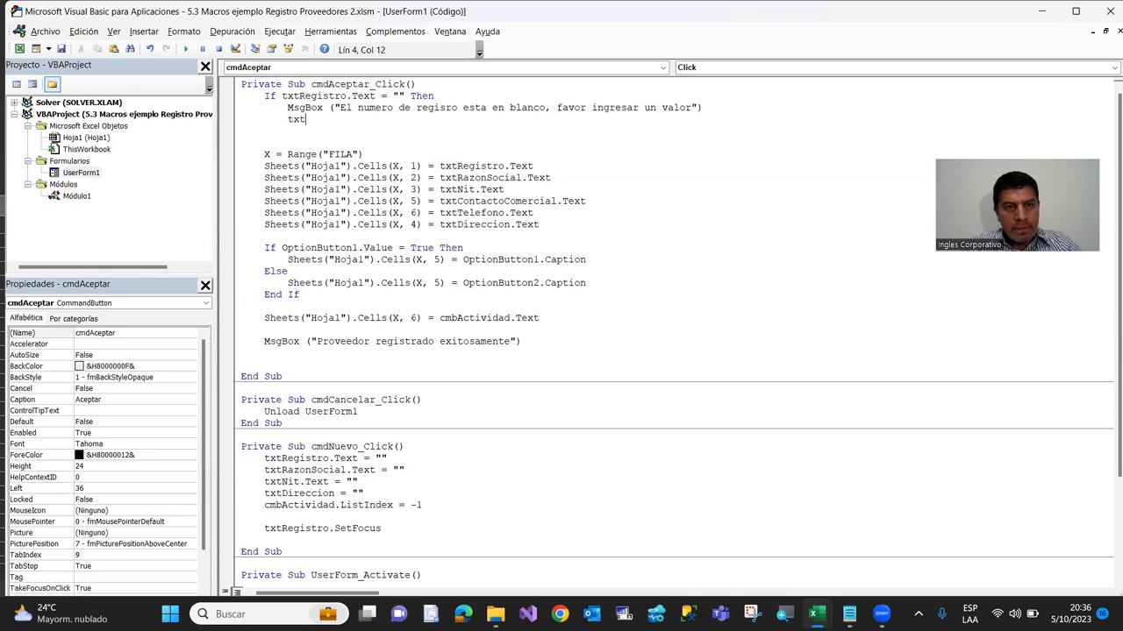
text(registro)
text(.setfocus)
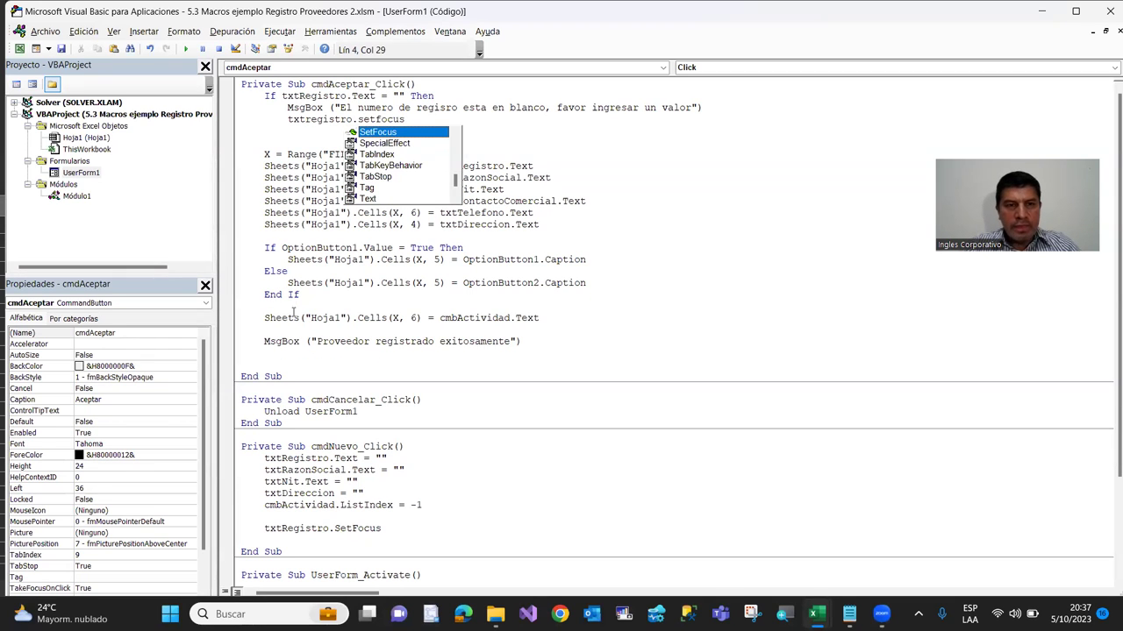
key(Return)
key(Up)
key(Right)
key(Right)
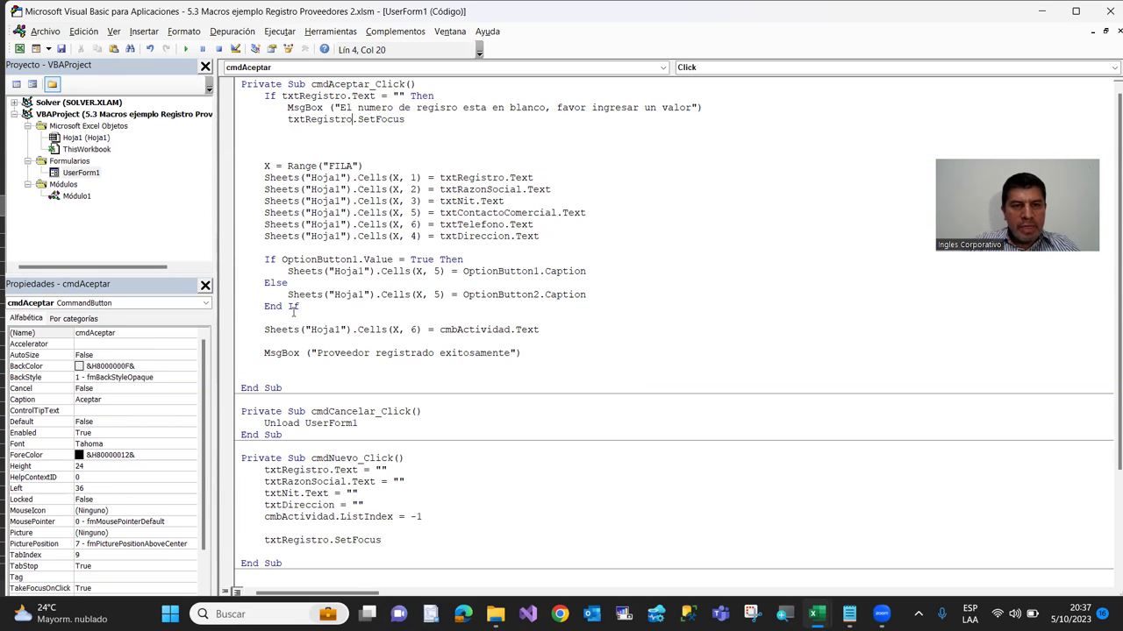
key(Right)
key(Right)
key(Right)
key(Right)
key(Right)
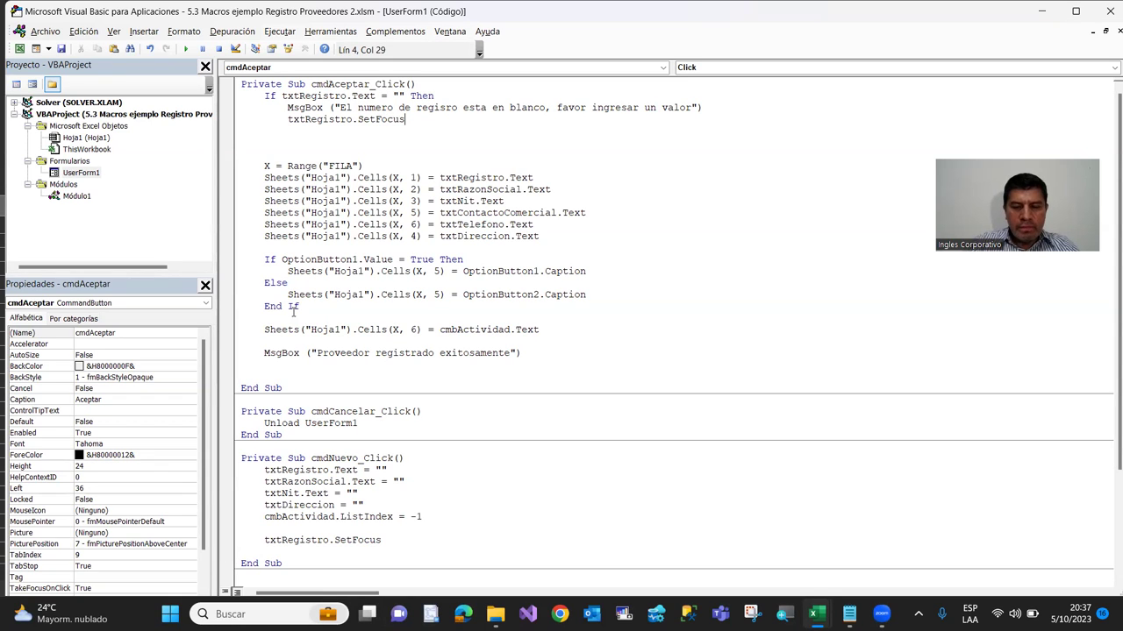
key(BackSpace)
key(BackSpace)
key(BackSpace)
key(BackSpace)
key(BackSpace)
key(BackSpace)
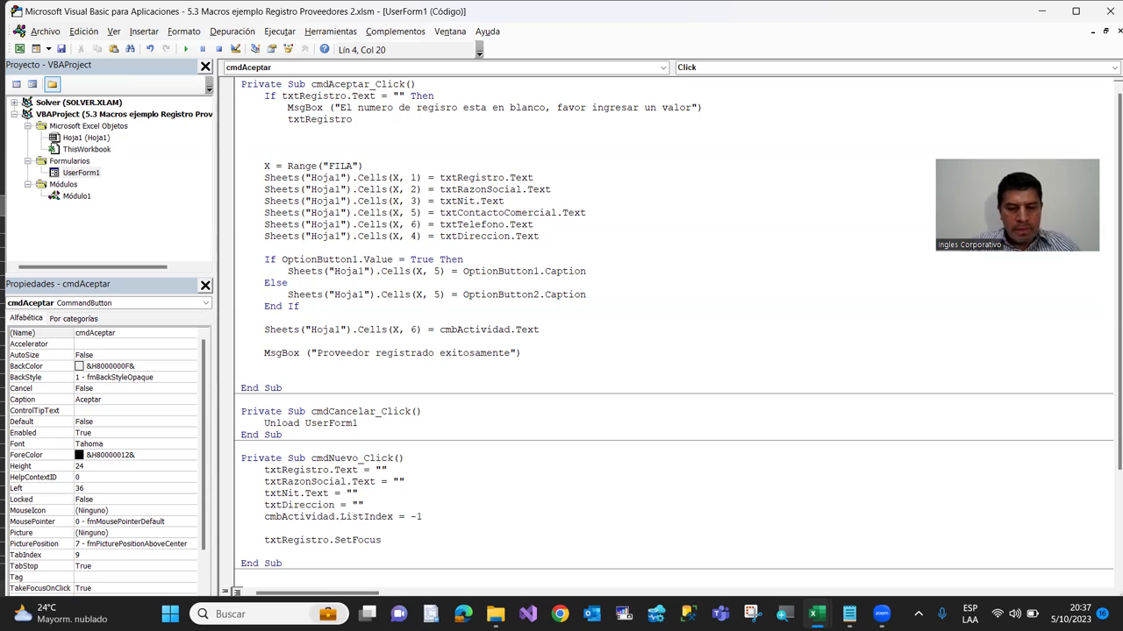
text(.set)
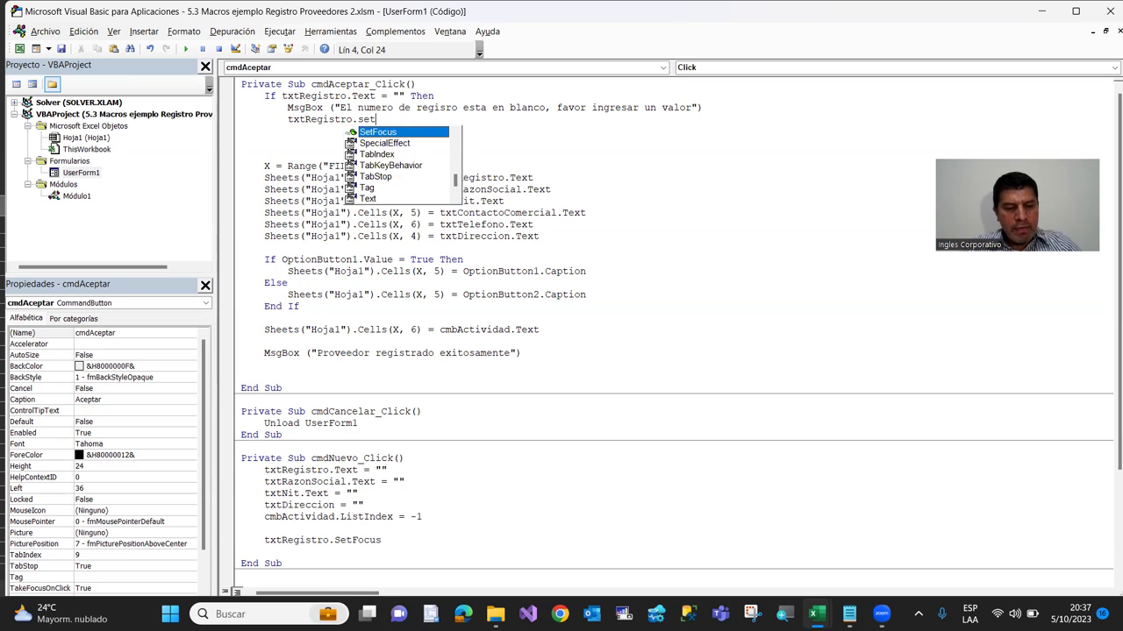
key(Tab)
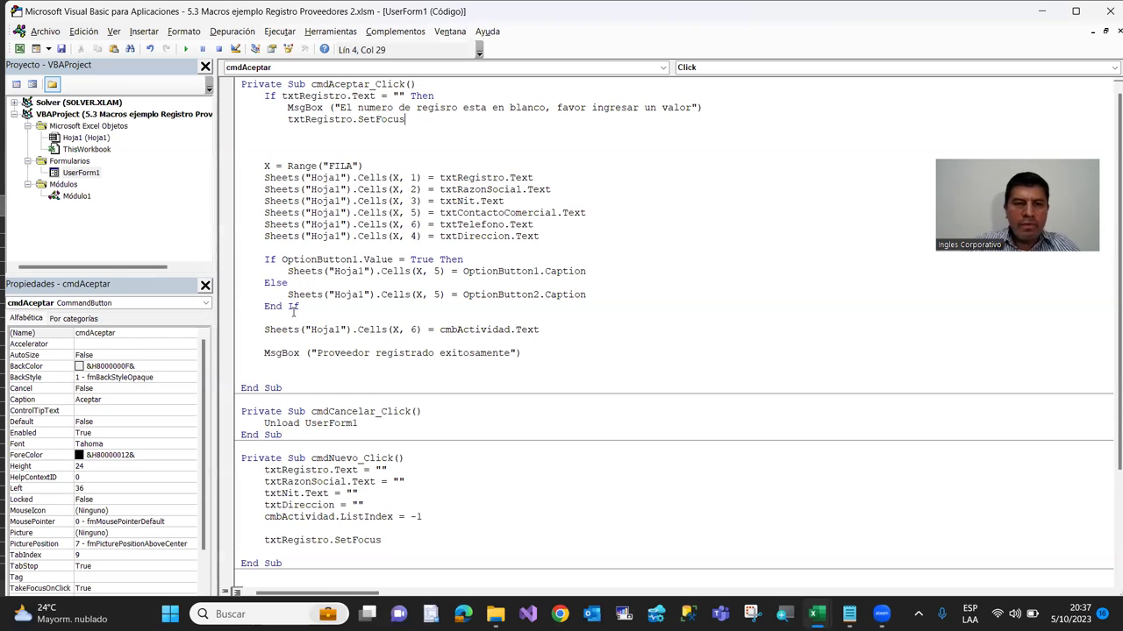
Add an Else line at the If level below the SetFocus statement
key(Return)
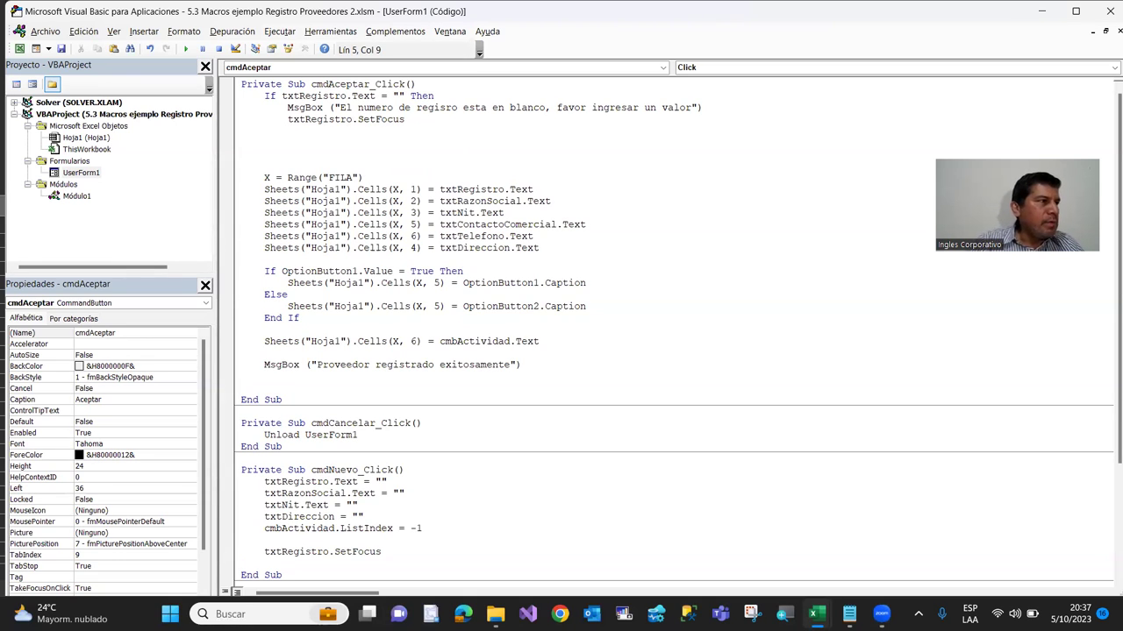
key(BackSpace)
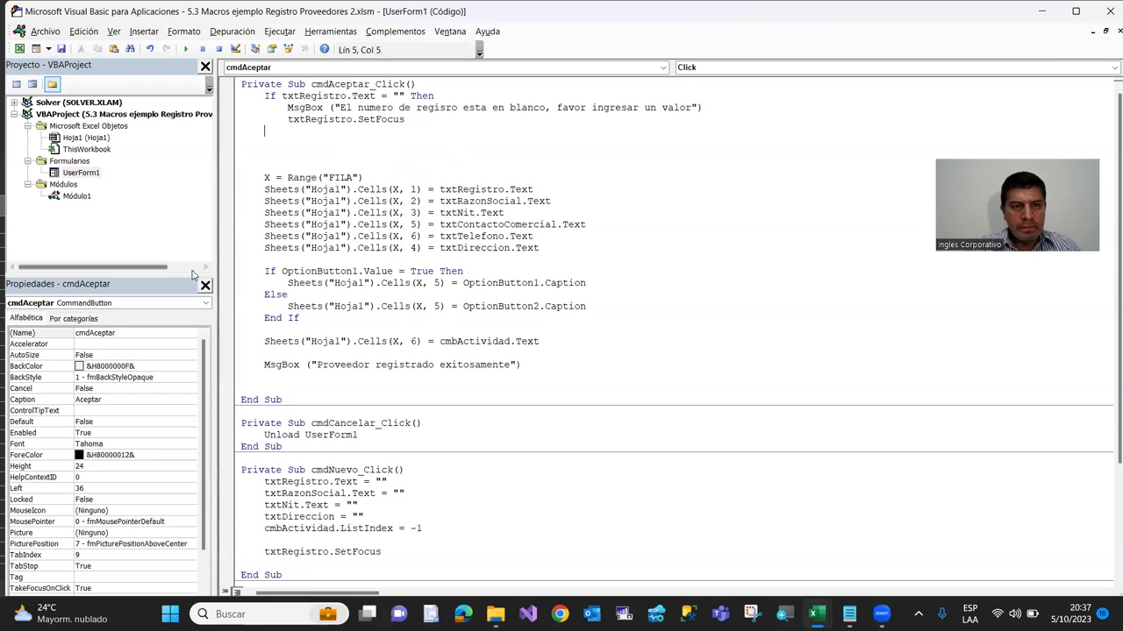
text(else)
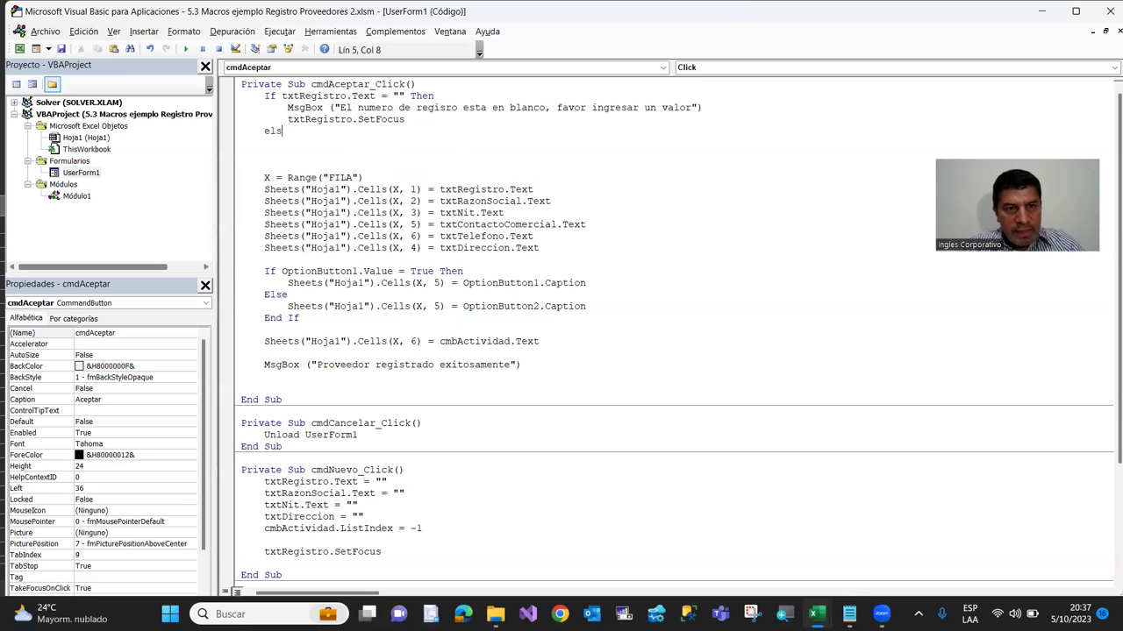
key(Return)
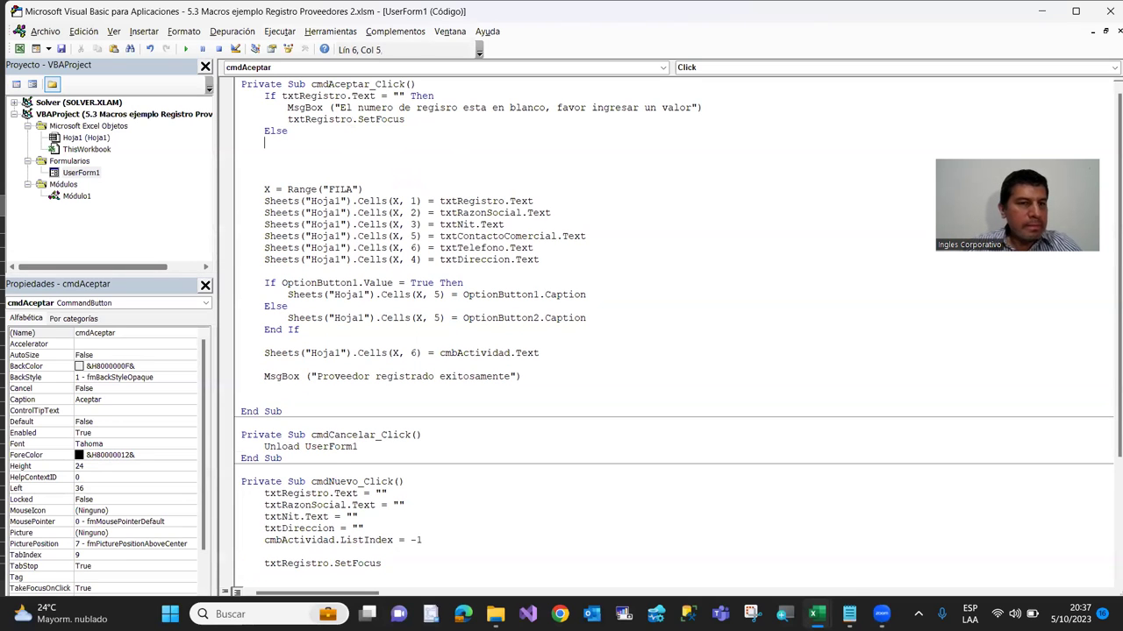
click(264, 154)
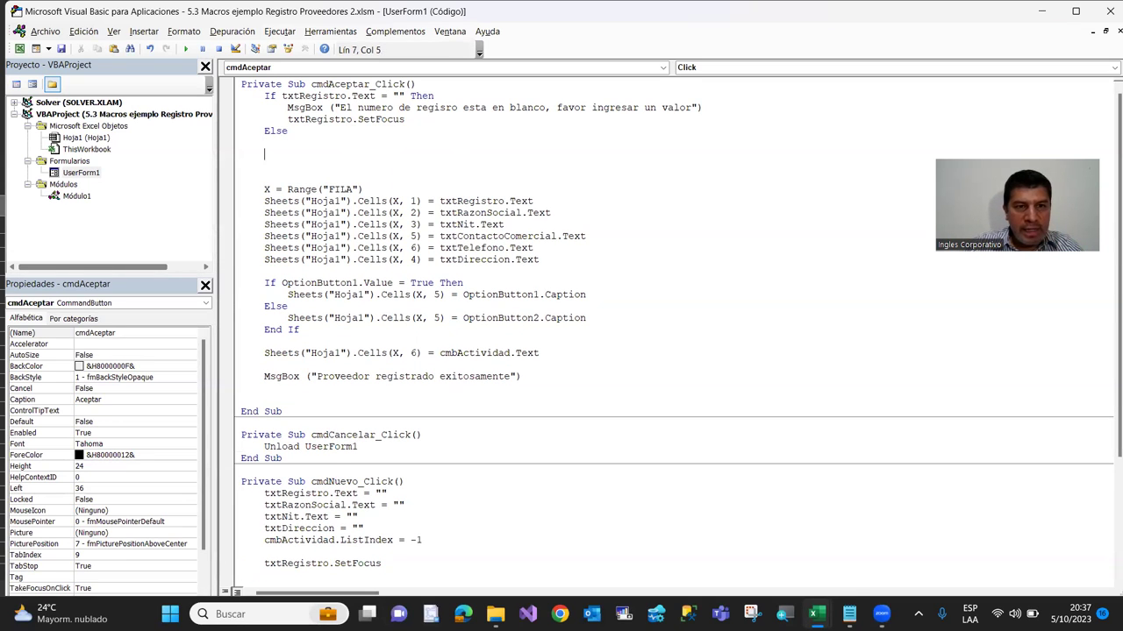
Delete the blank lines under Else and indent the column 1–6 saving lines
click(232, 142)
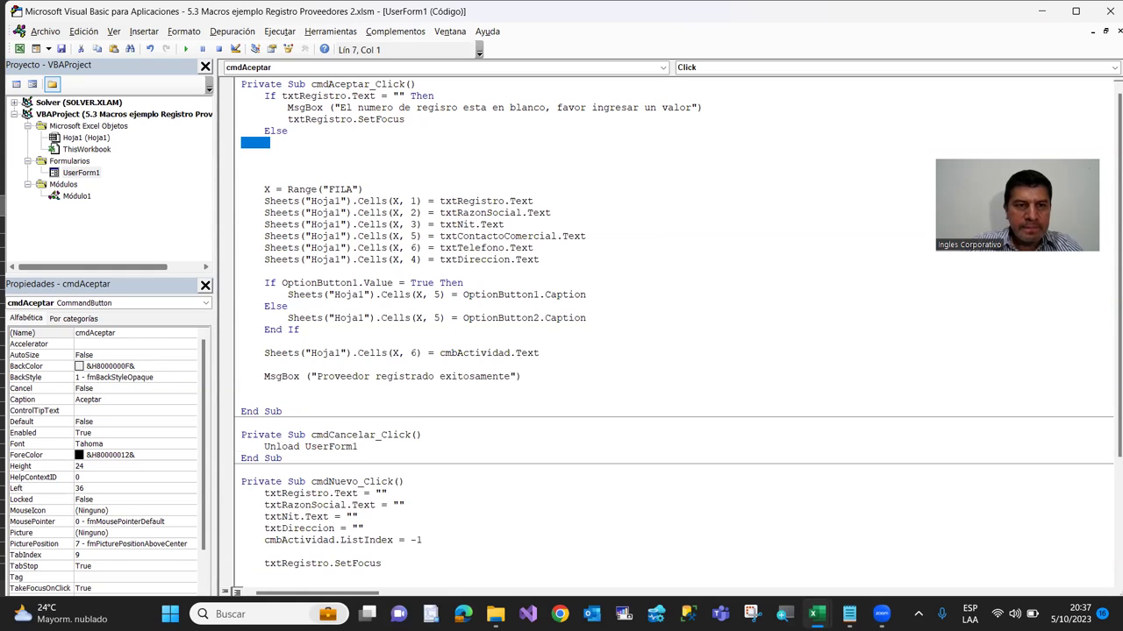
key(shift+Down)
key(shift+Down)
key(shift+Down)
key(Delete)
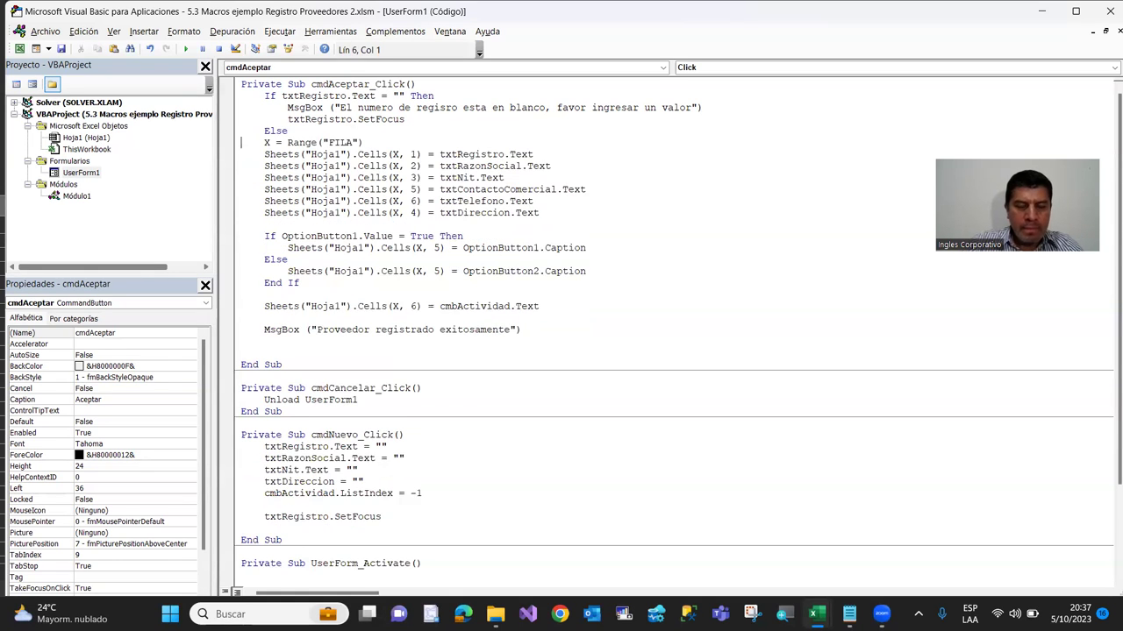
click(241, 154)
key(Tab)
key(Up)
key(Tab)
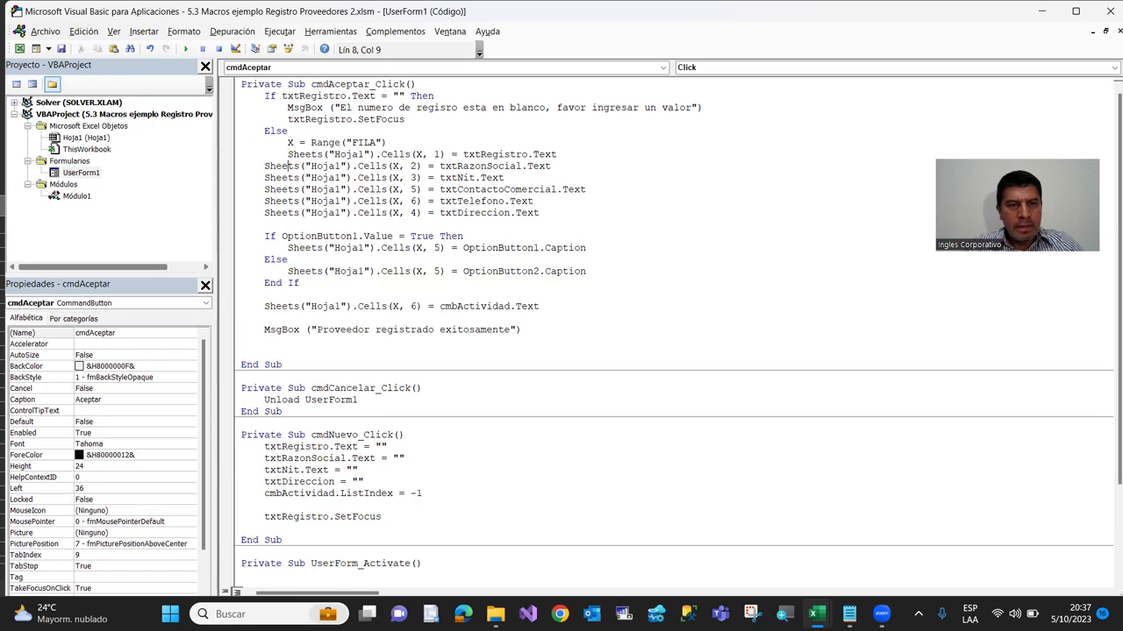
key(Left)
key(Tab)
key(Tab)
key(Down)
key(Tab)
key(Down)
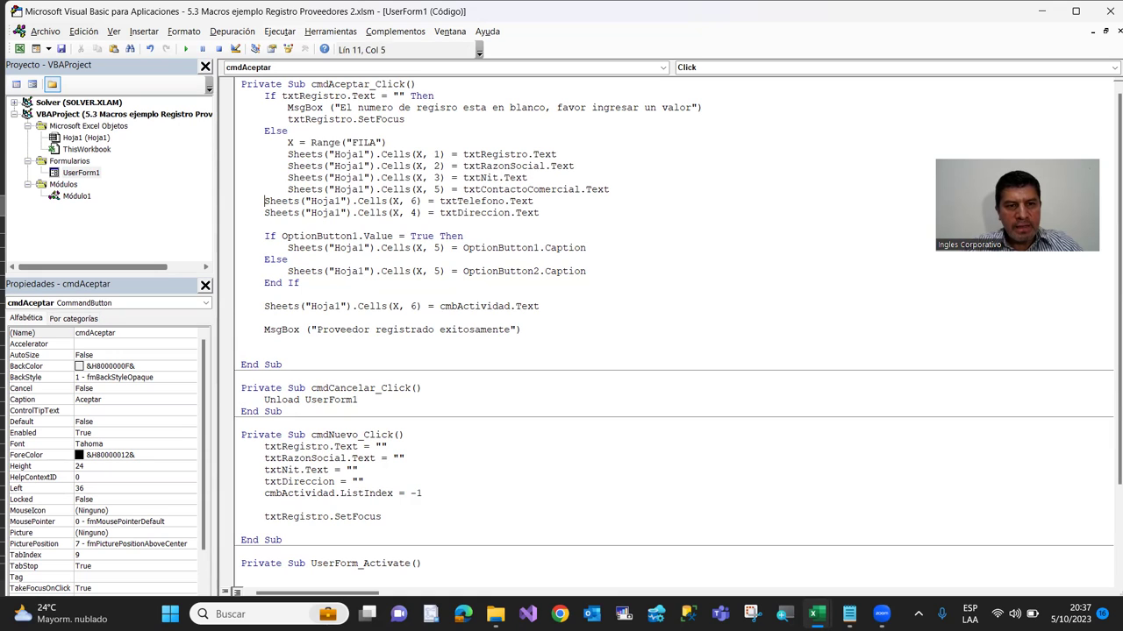
key(Tab)
key(Down)
key(Tab)
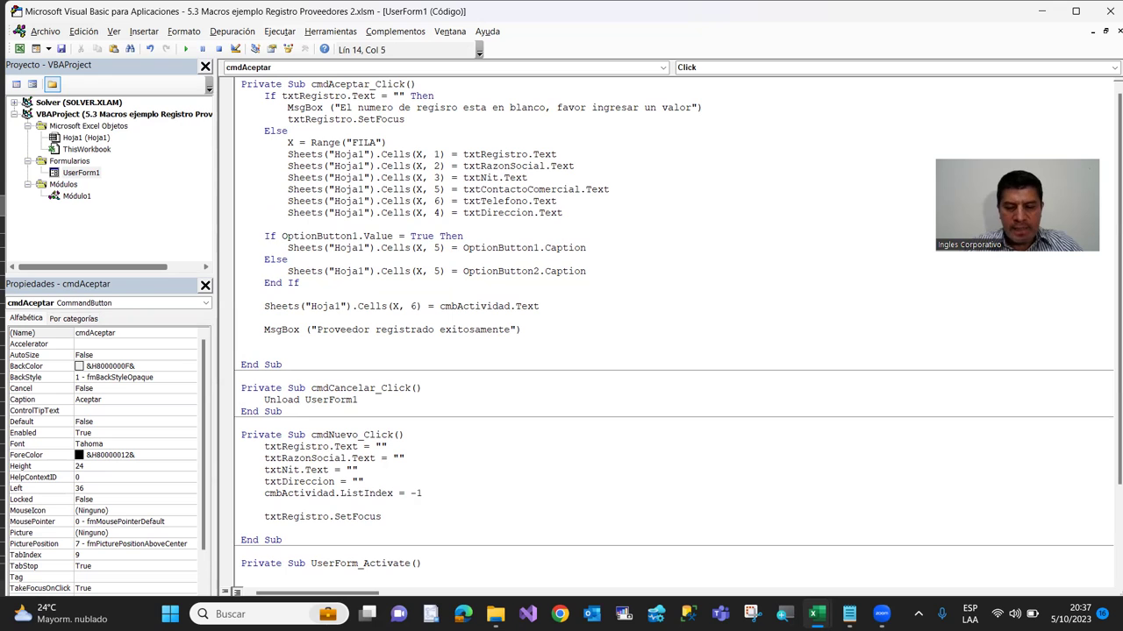
Indent the OptionButton1 block, cmbActividad and MsgBox lines, then close the branch with End If
key(Tab)
key(Tab)
key(Down)
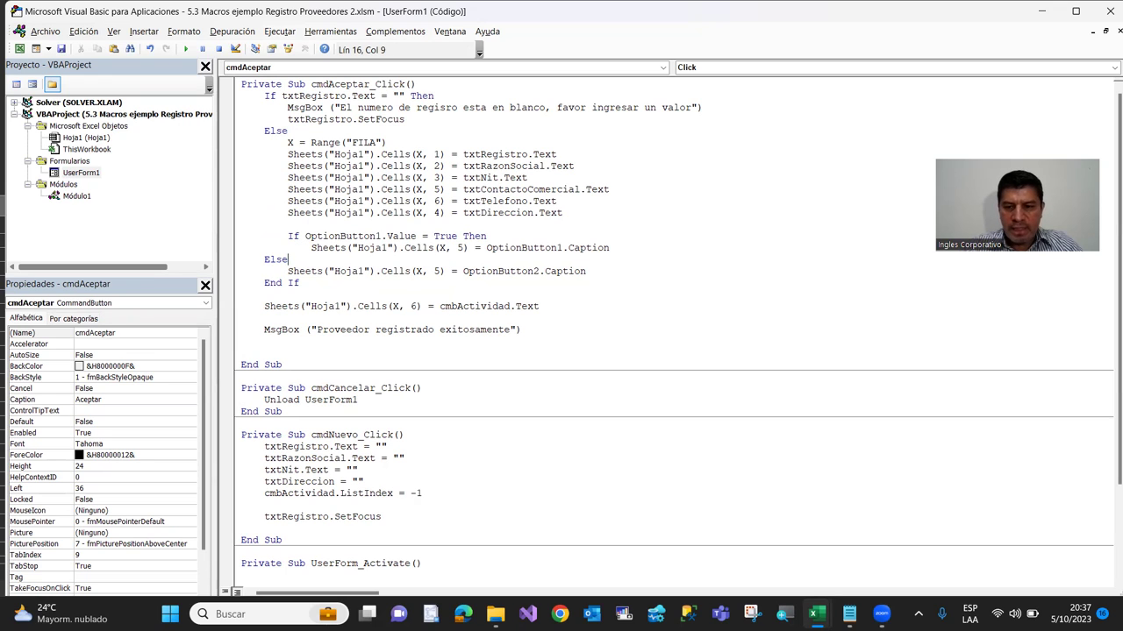
key(Tab)
key(Down)
key(Tab)
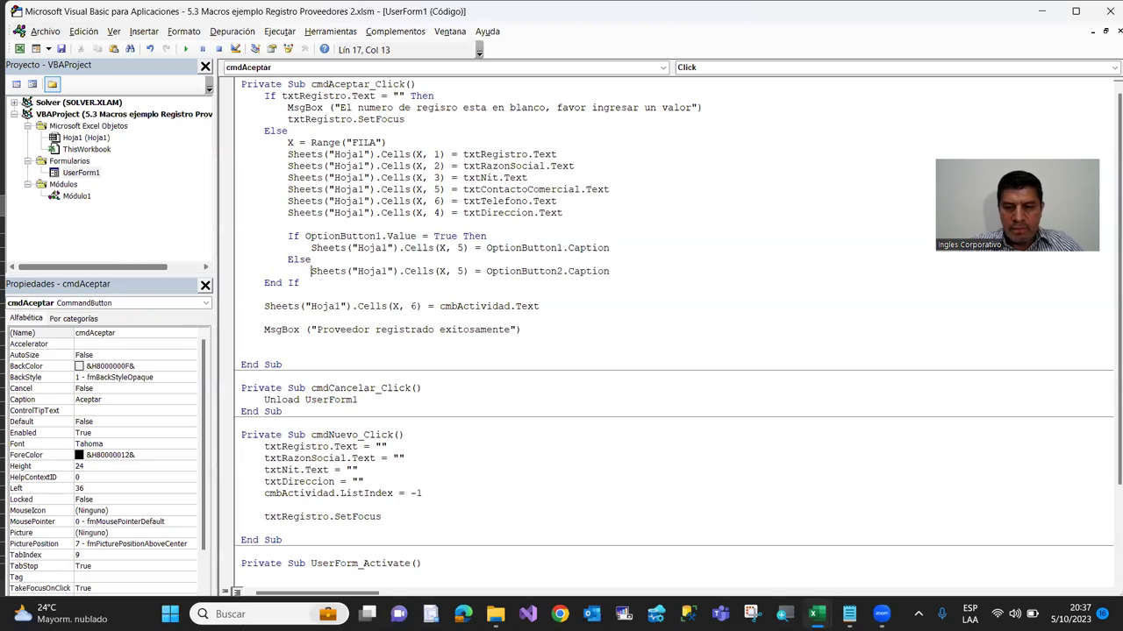
key(Tab)
key(End)
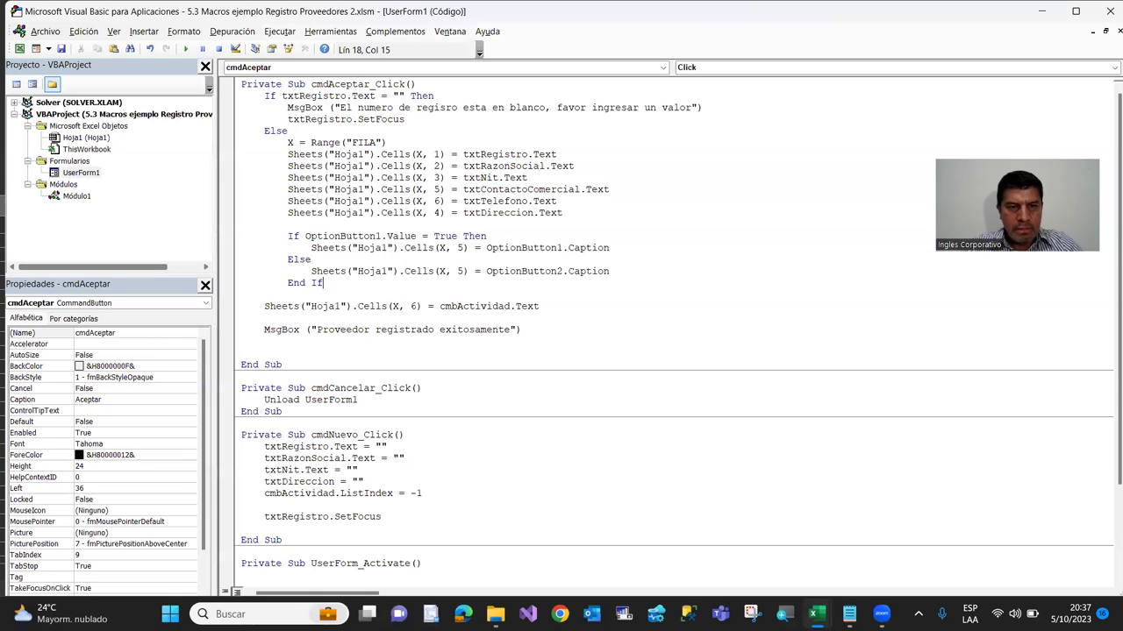
key(Down)
key(Down)
key(Home)
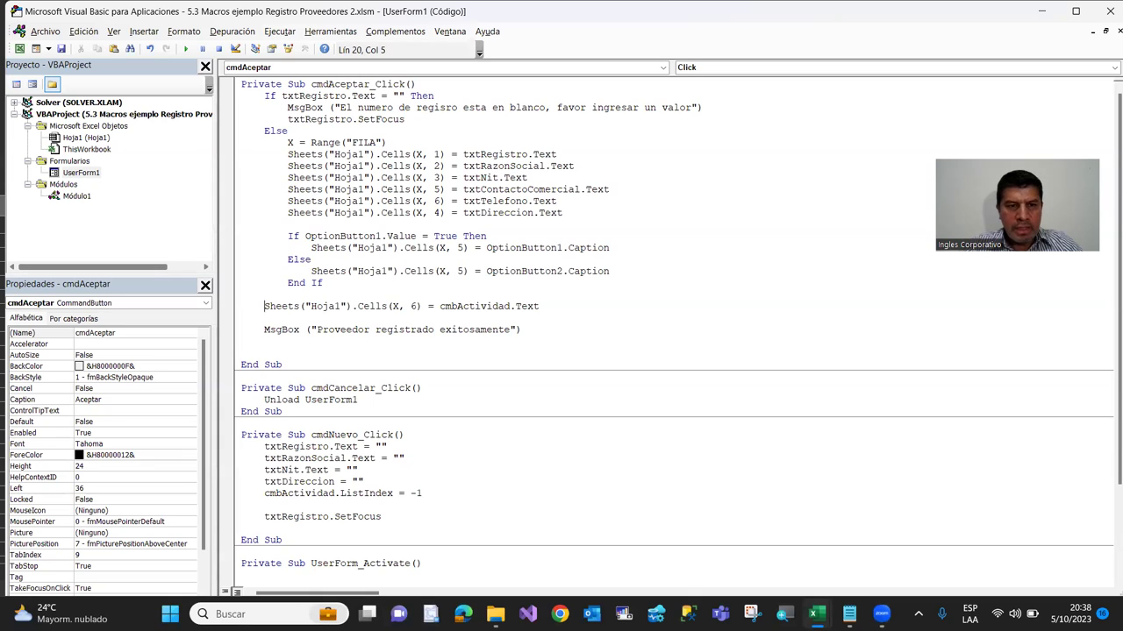
key(Tab)
key(Home)
key(Tab)
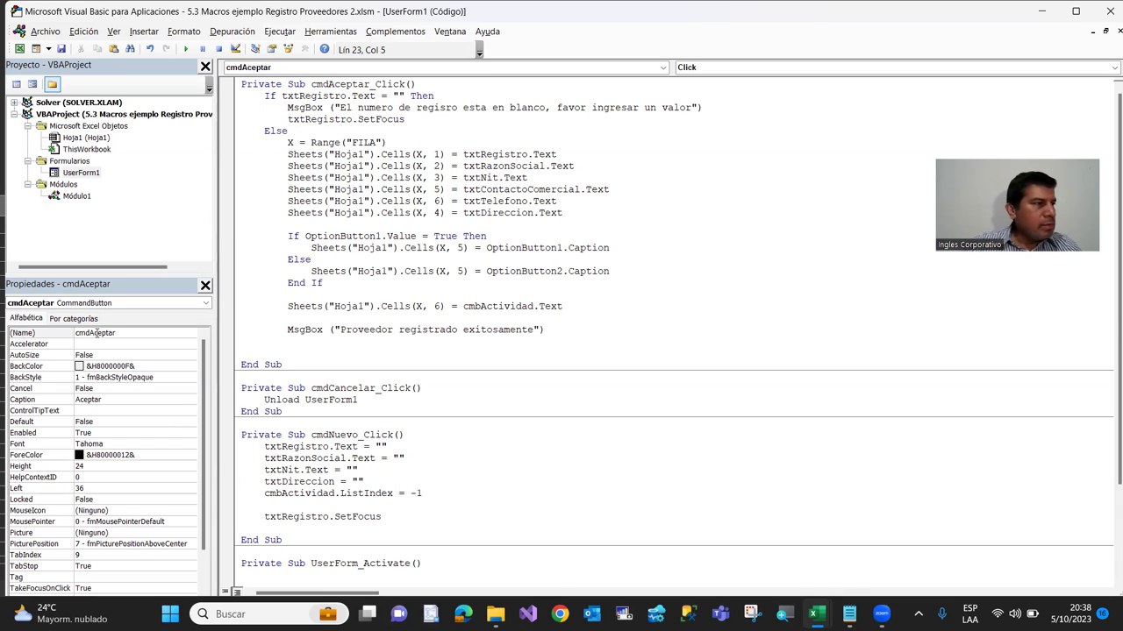
text(end if)
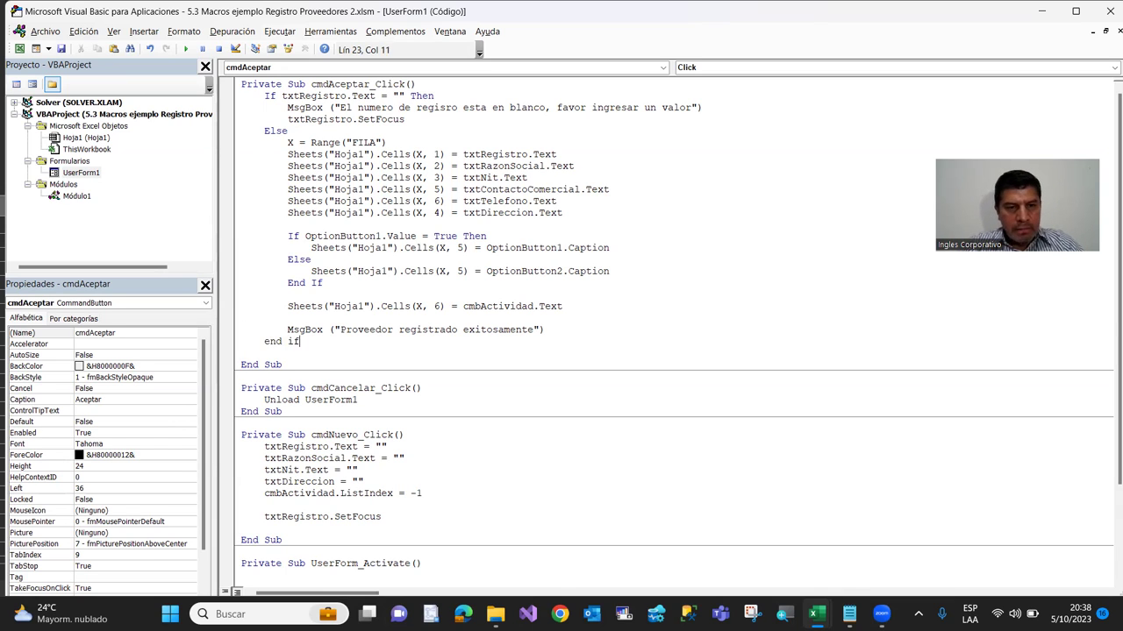
key(Return)
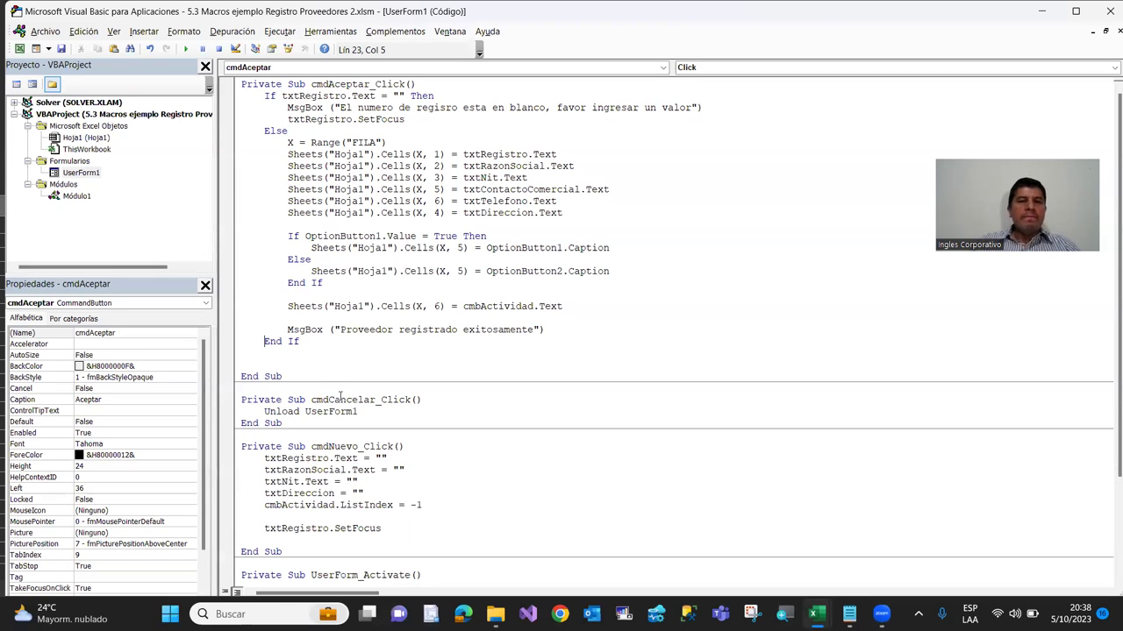
Fill Razon Social and Direccion, leave No. Registro blank, and confirm Aceptar shows the blank-number warning
click(20, 50)
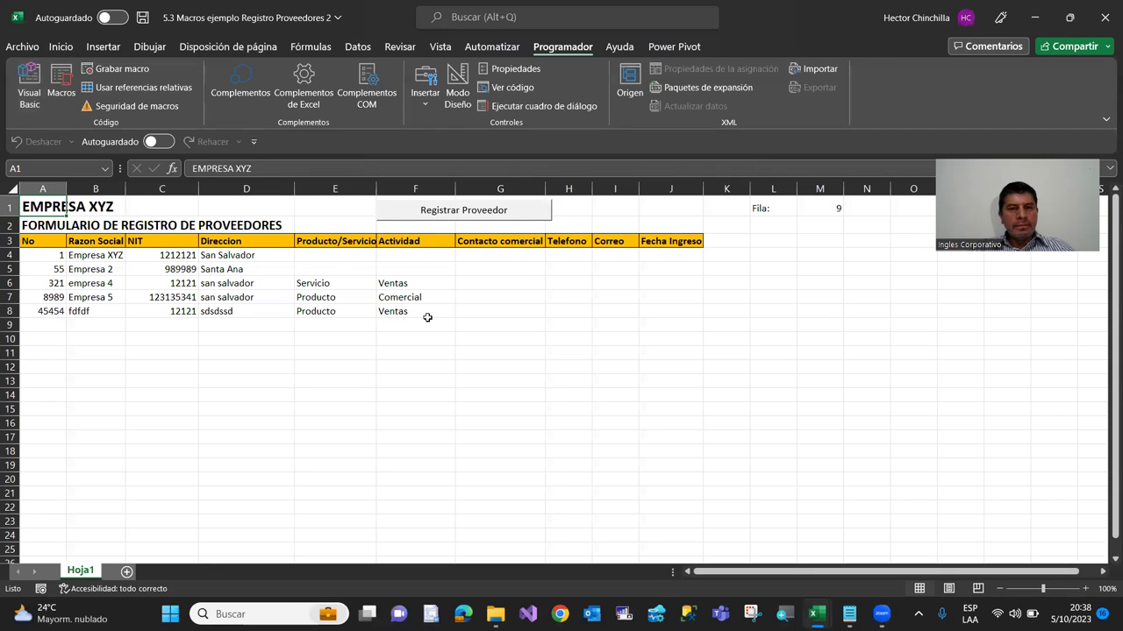
click(475, 214)
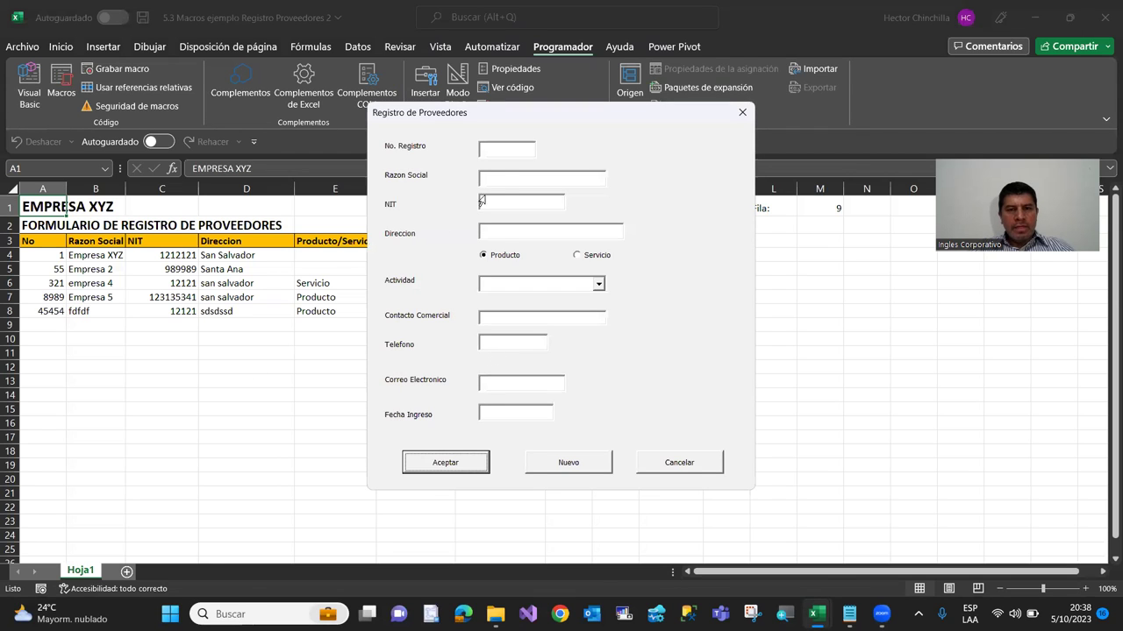
click(505, 179)
text(h)
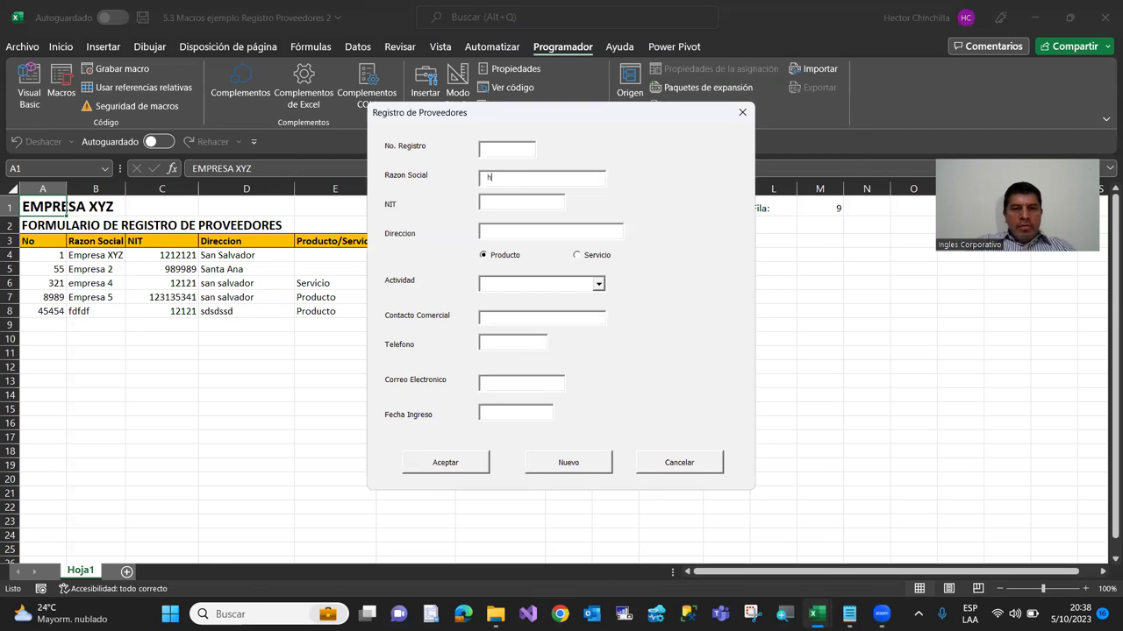
text(khkhkhk1212121)
click(493, 233)
text(hkhkhkjhkjh)
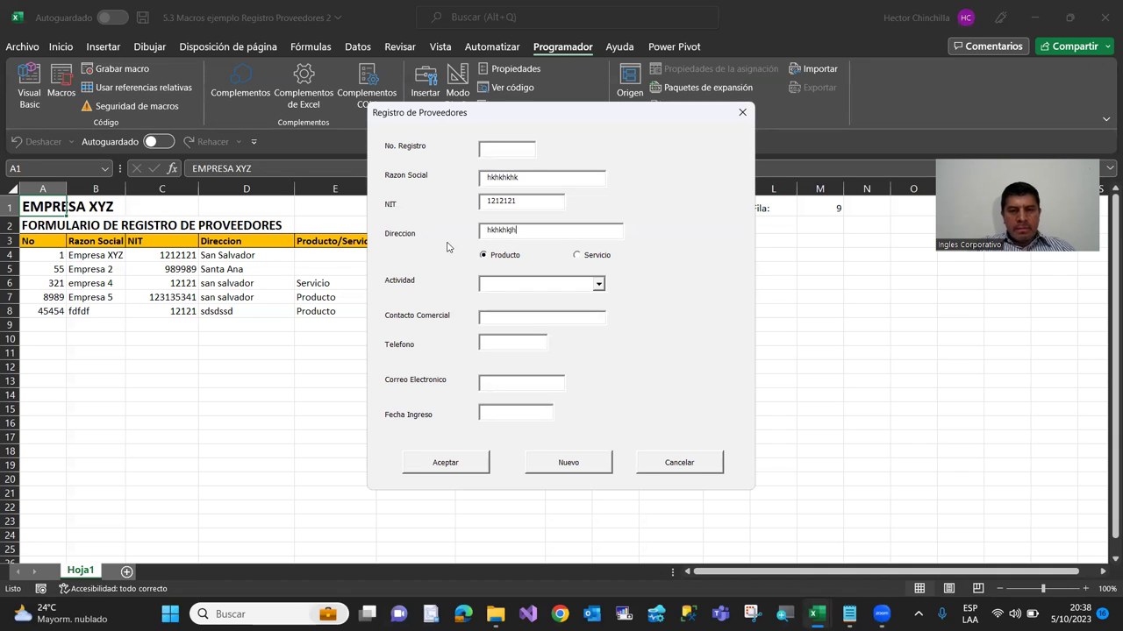
click(454, 469)
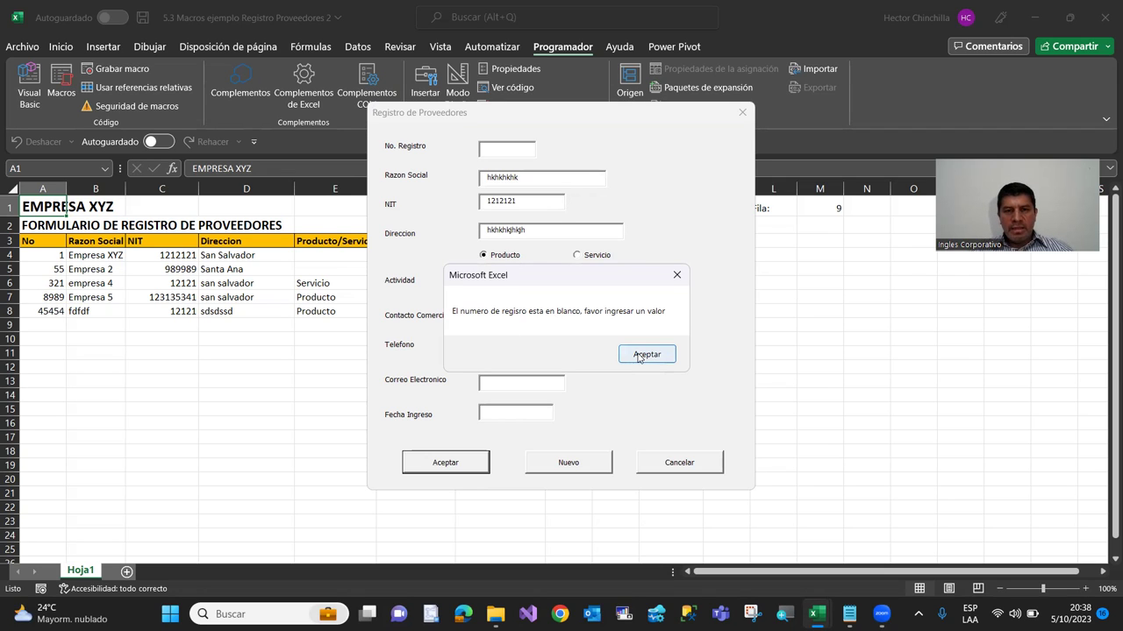
click(640, 356)
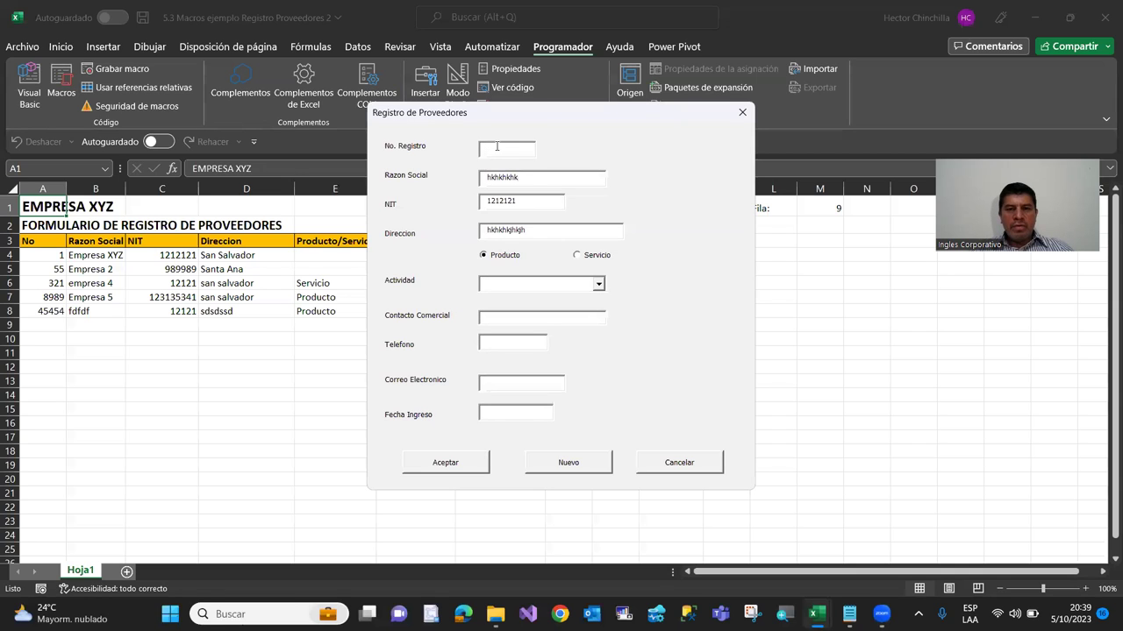
click(478, 468)
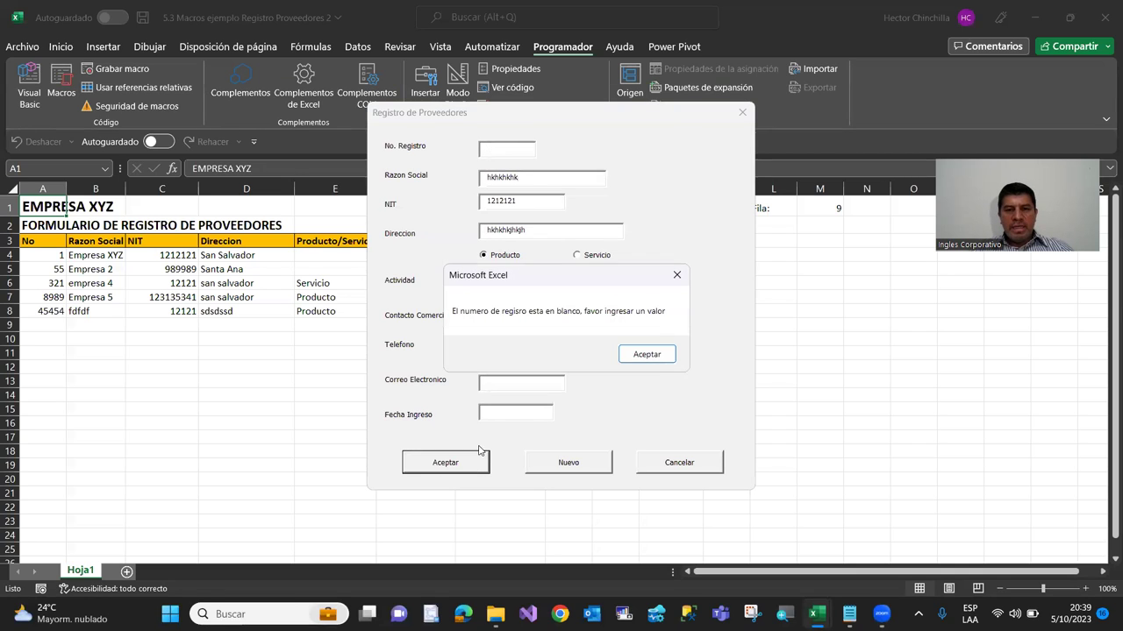
click(633, 354)
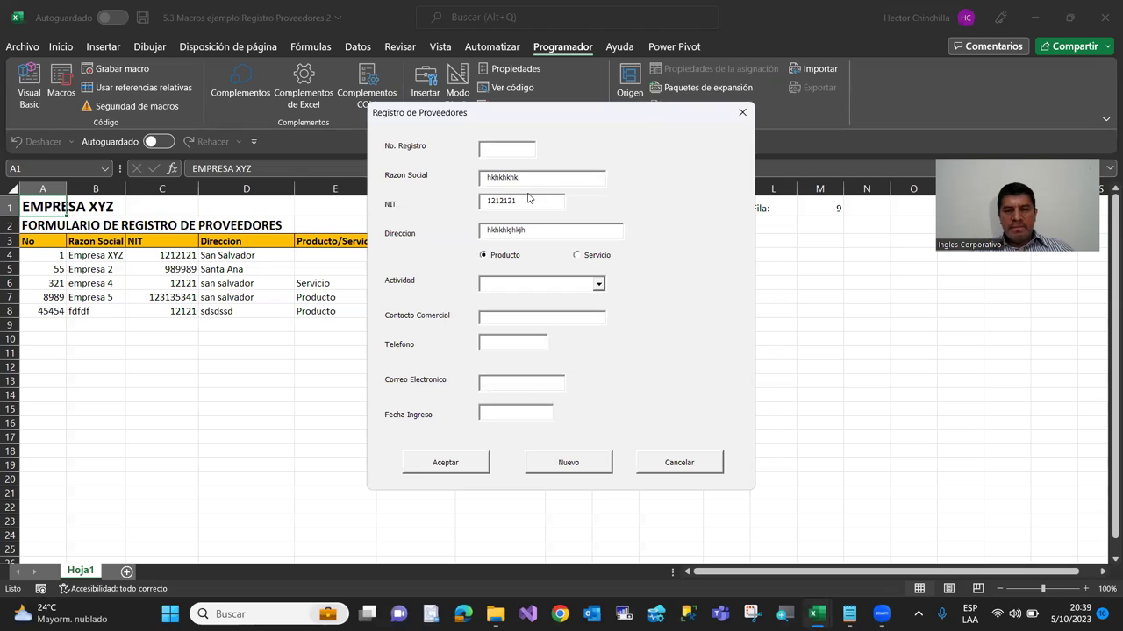
Enter registration number 564, choose Servicios, and save the supplier to row 9
text(564)
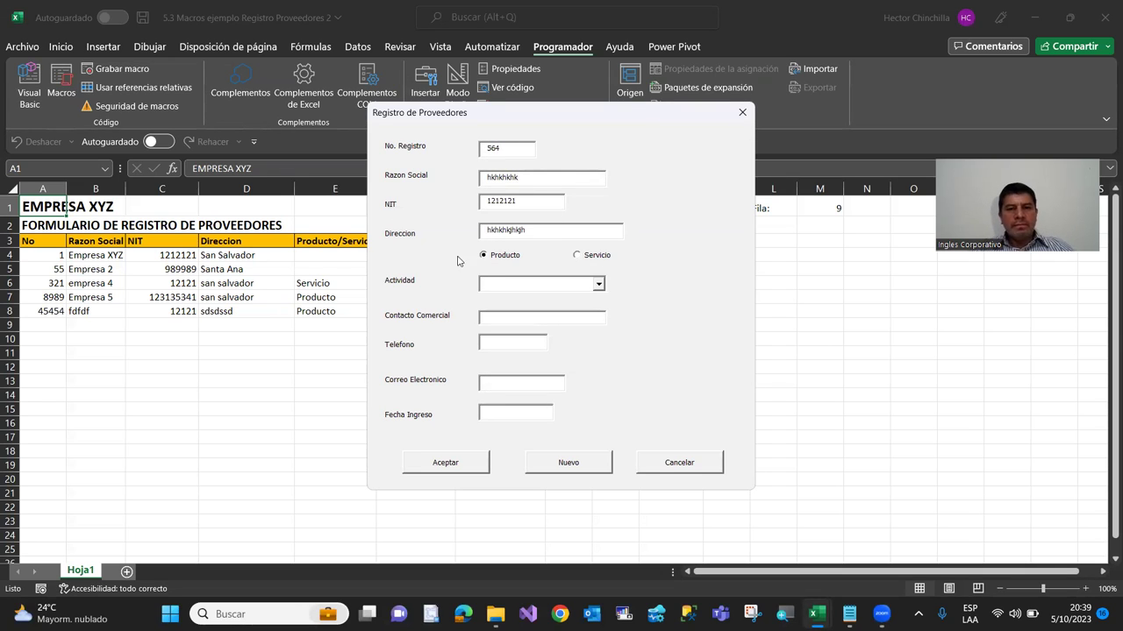
click(525, 284)
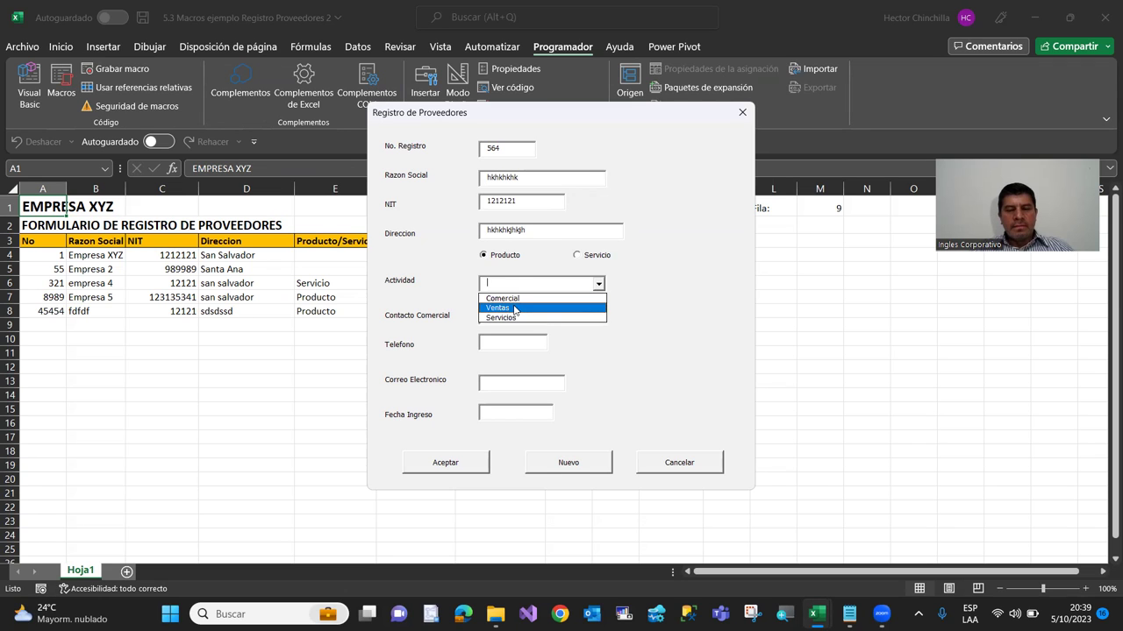
click(511, 318)
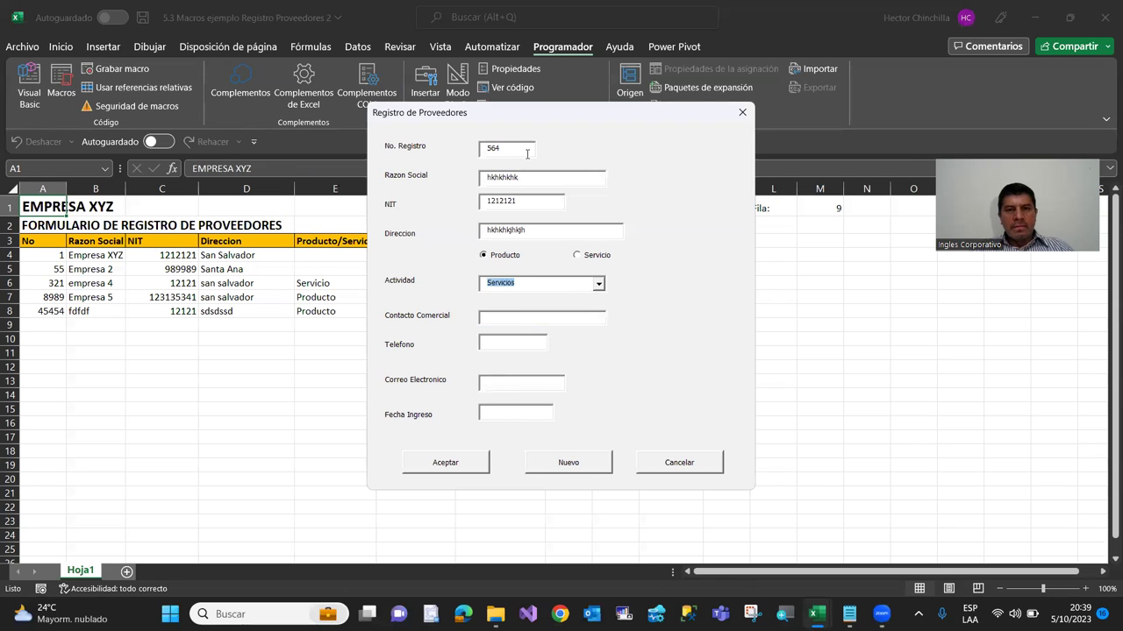
click(579, 468)
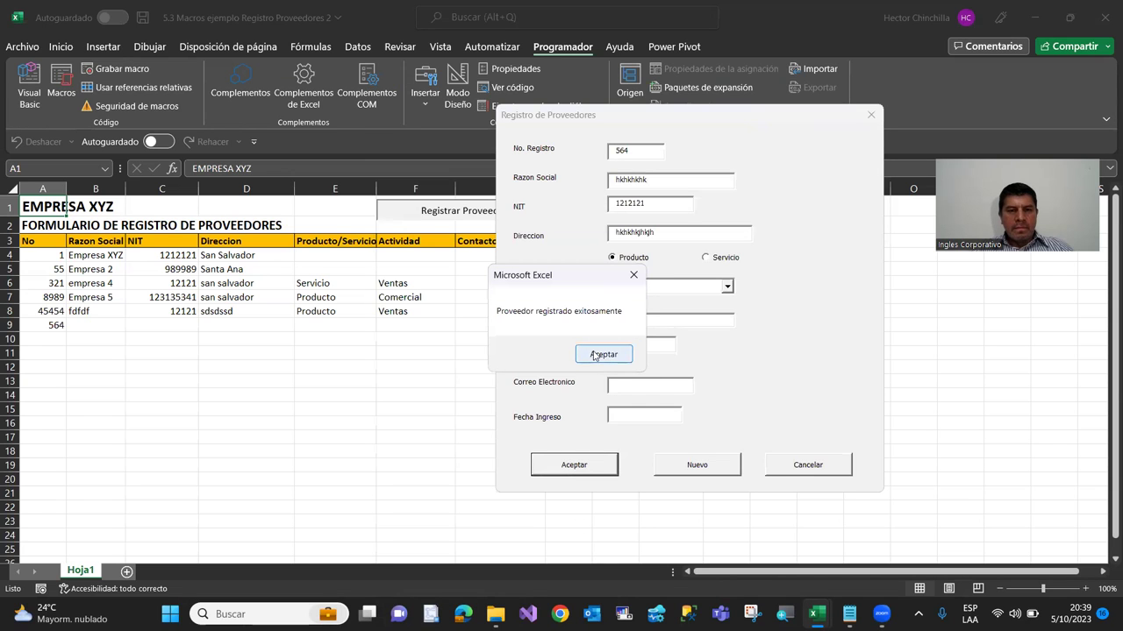
click(603, 355)
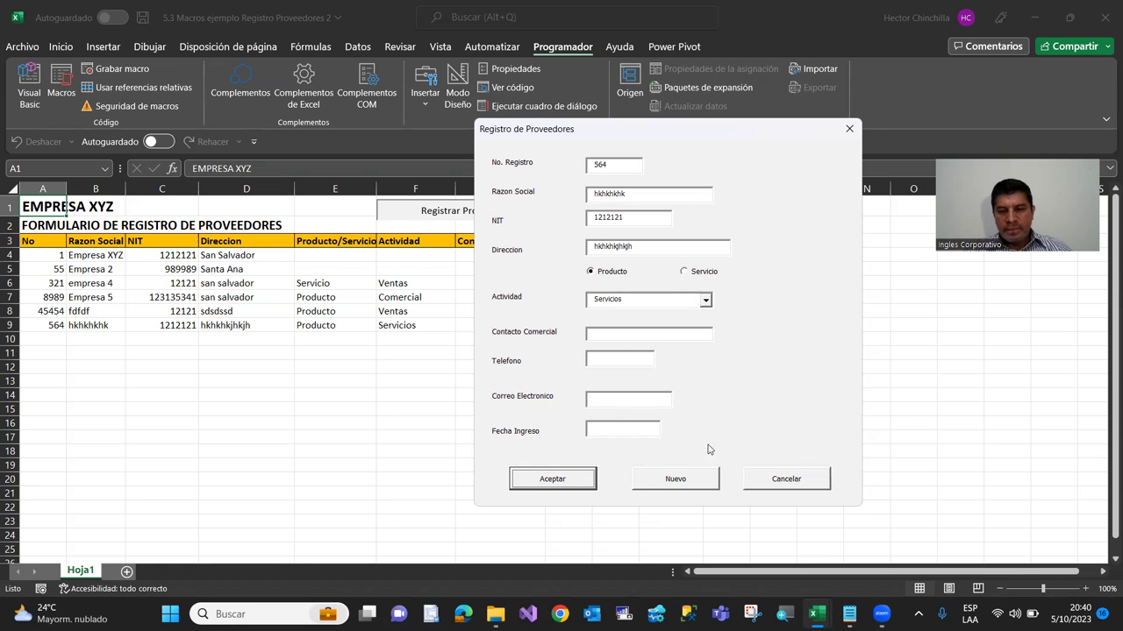
Empty the registration form with Nuevo and close it with Cancelar
mouse_move(631, 141)
mouse_down()
mouse_move(590, 151)
mouse_move(627, 183)
mouse_up()
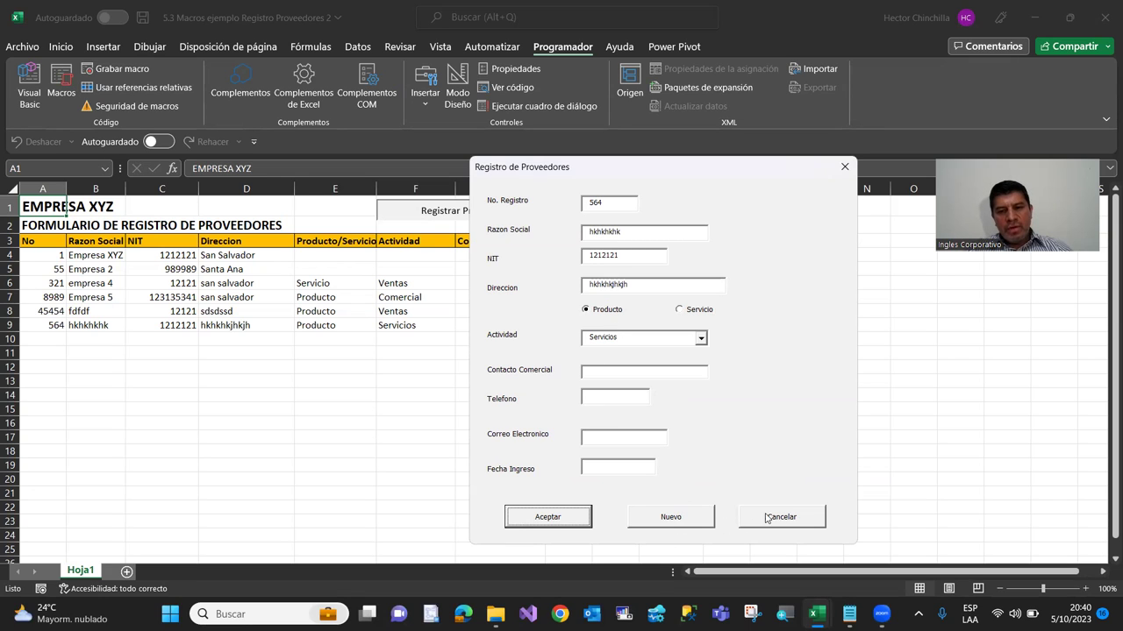
click(671, 517)
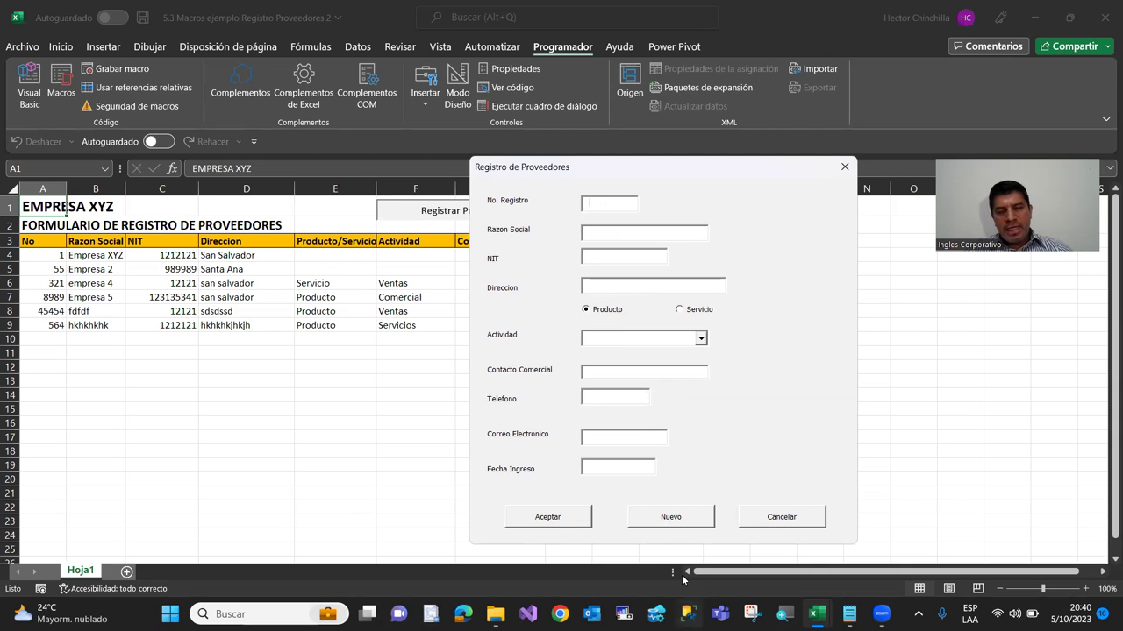
click(779, 519)
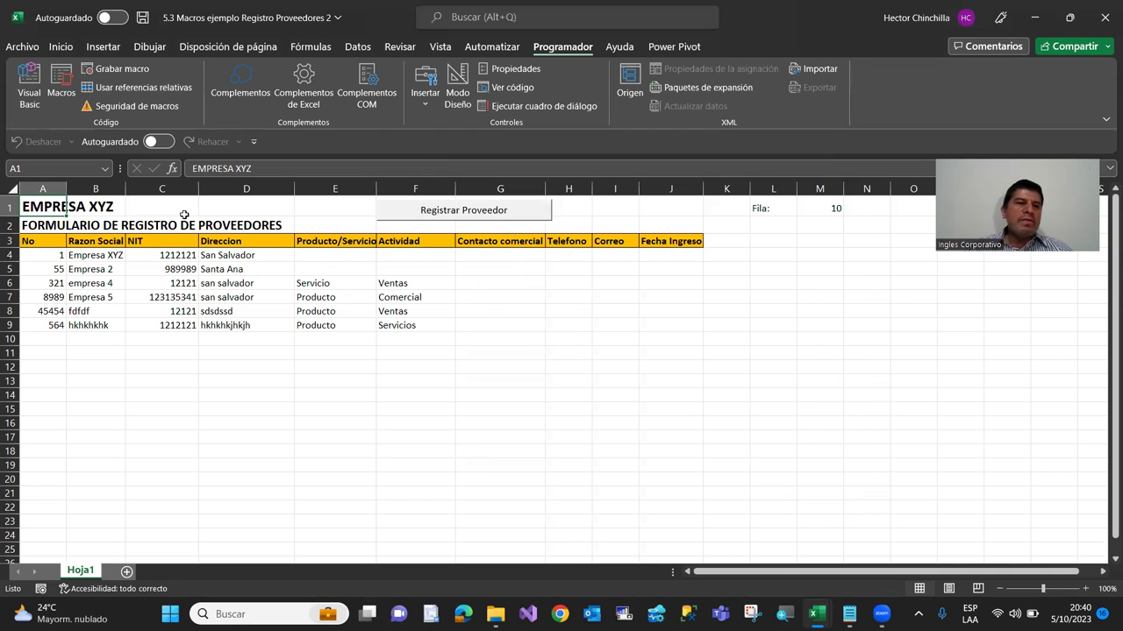
Open cmdAceptar_Click in the VBA editor and prepare an empty line after End If
click(39, 103)
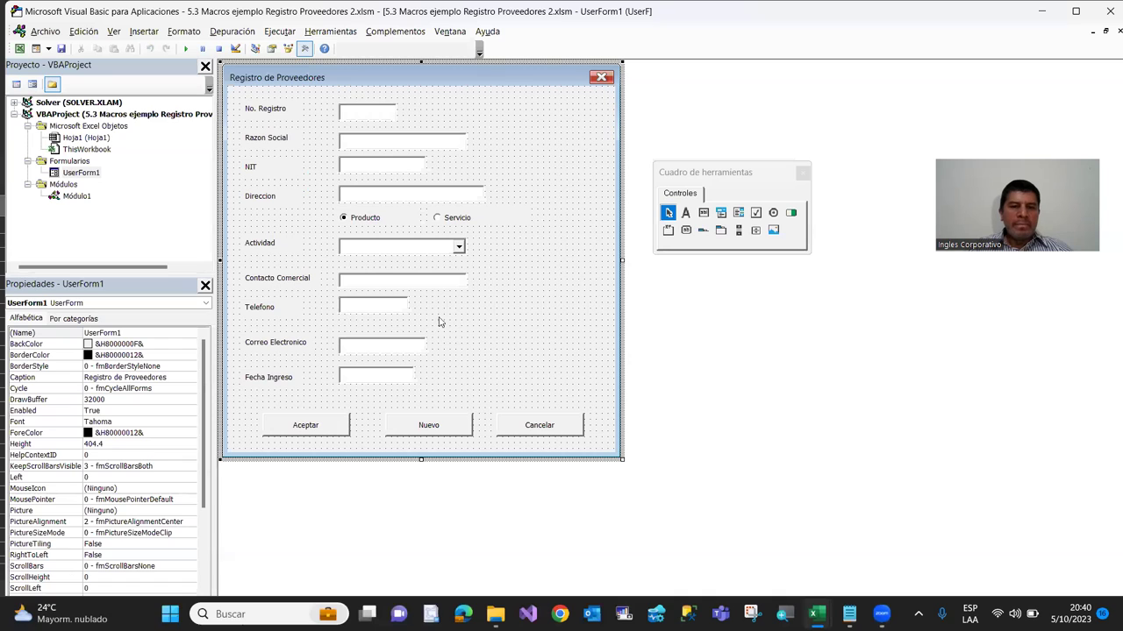
double_click(302, 422)
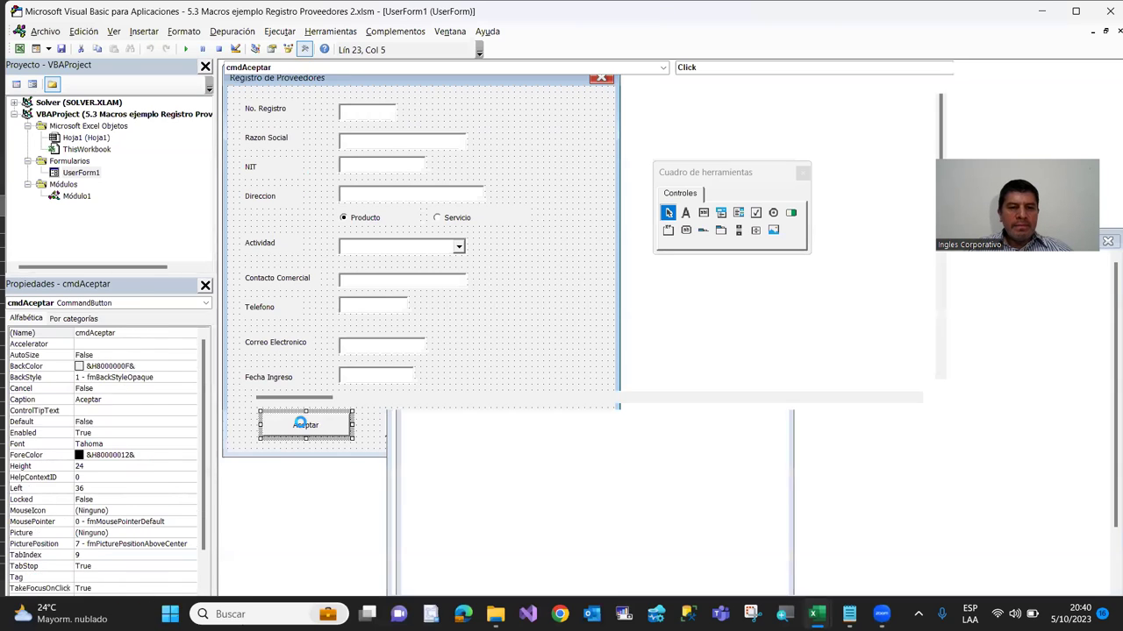
click(315, 352)
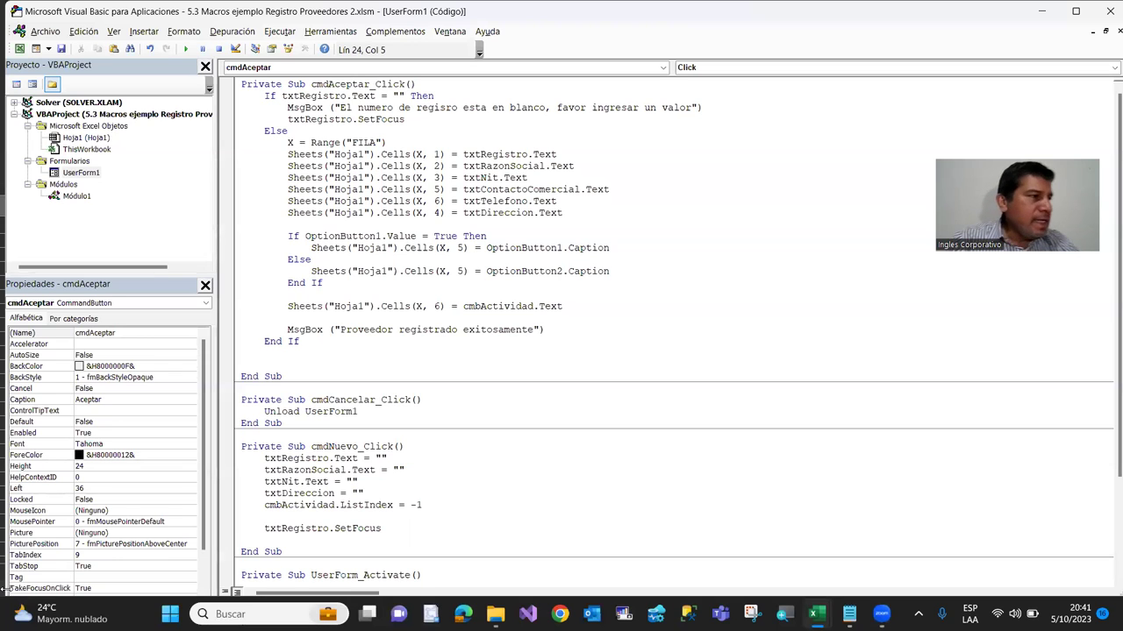
key(Tab)
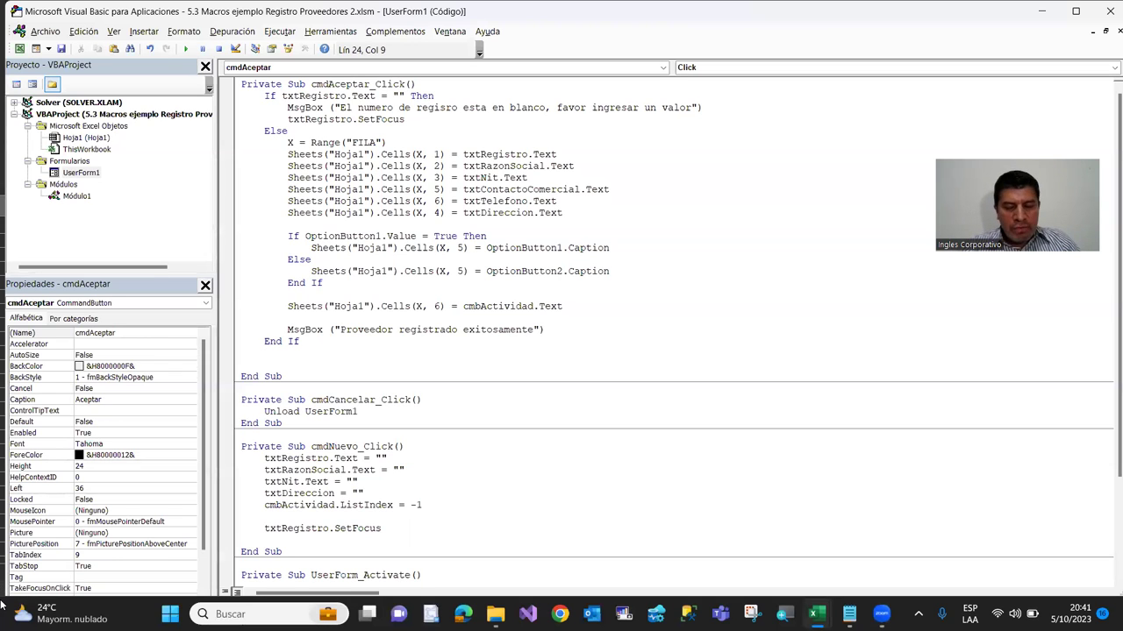
key(Return)
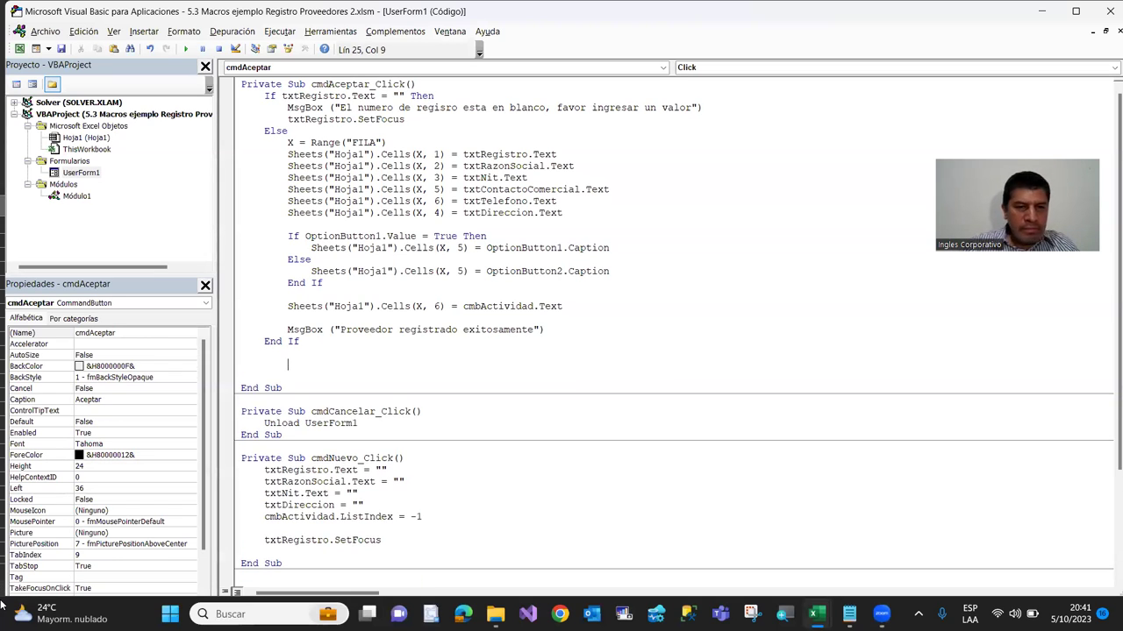
key(BackSpace)
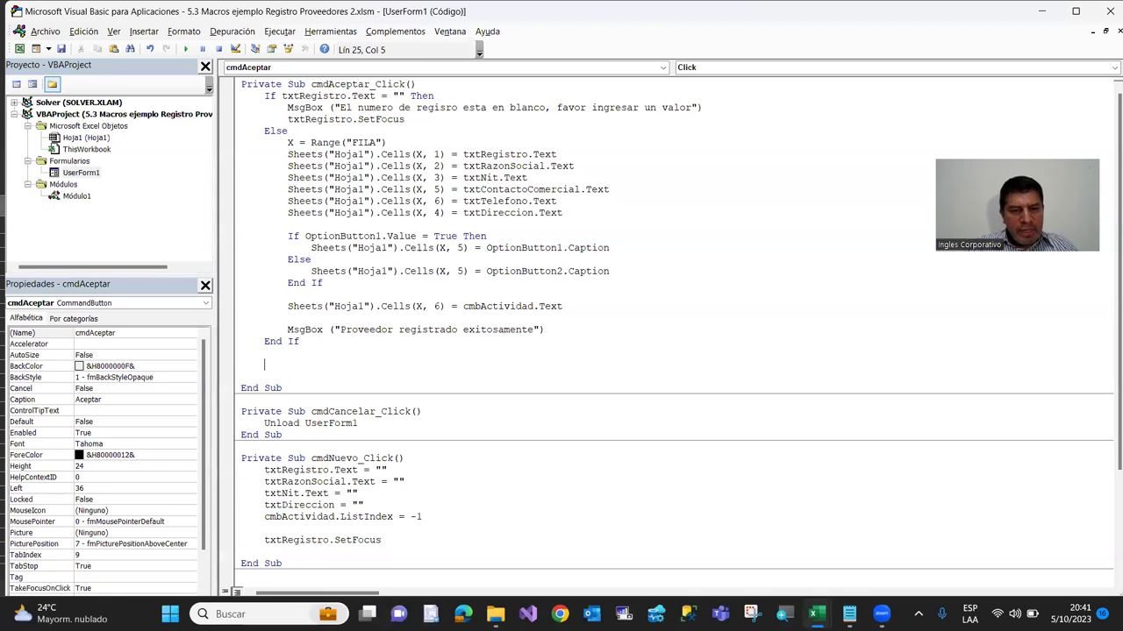
Review the cmdNuevo_Click clearing code, then add cmdNuevo = True after End If
click(352, 480)
scroll(259, 517, down, 1)
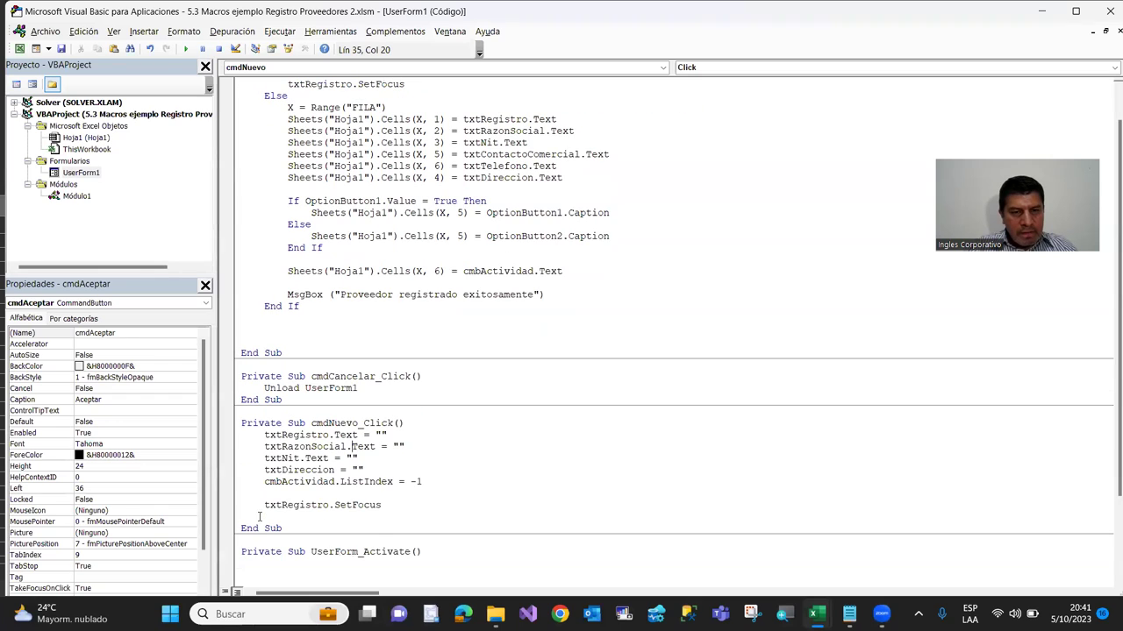
mouse_move(264, 435)
mouse_down()
mouse_move(308, 474)
mouse_move(464, 492)
mouse_up()
click(401, 498)
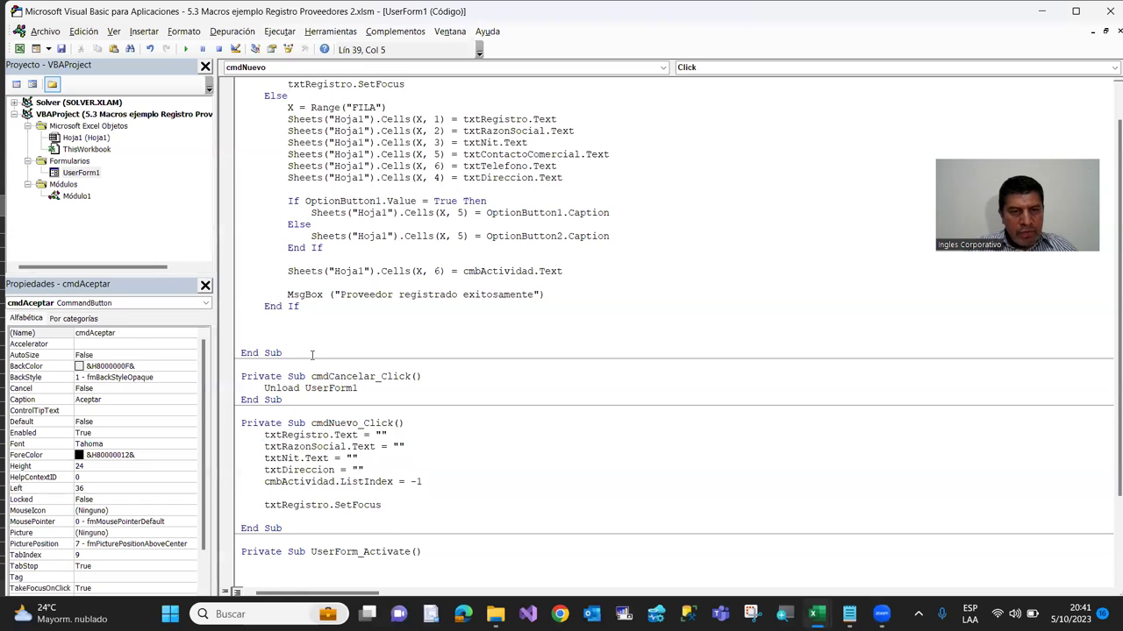
click(271, 327)
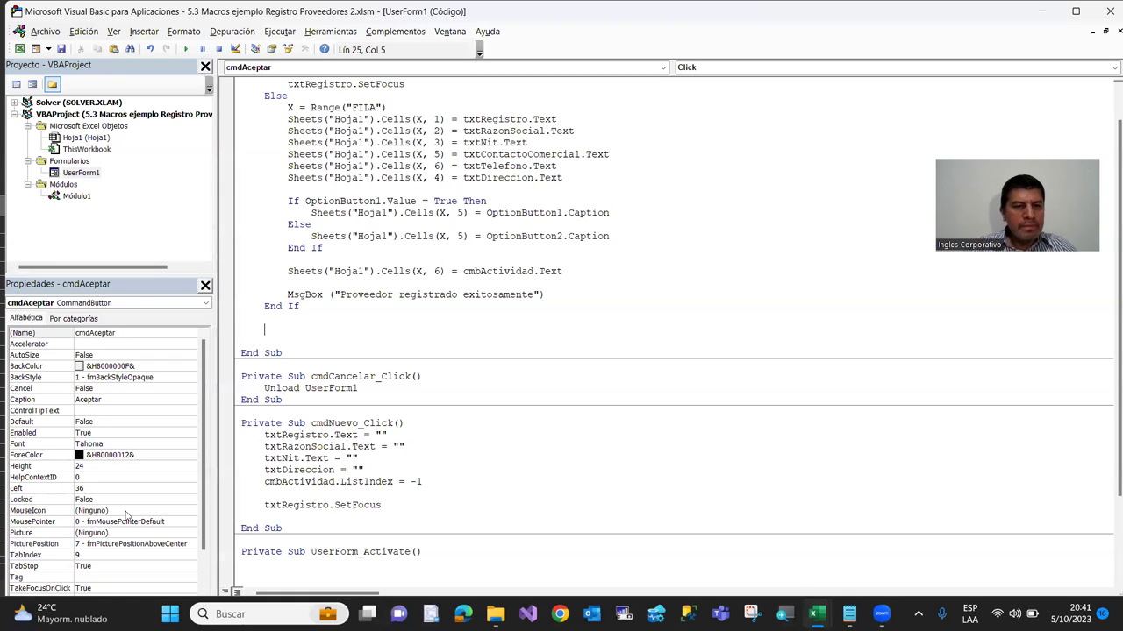
text(cmd)
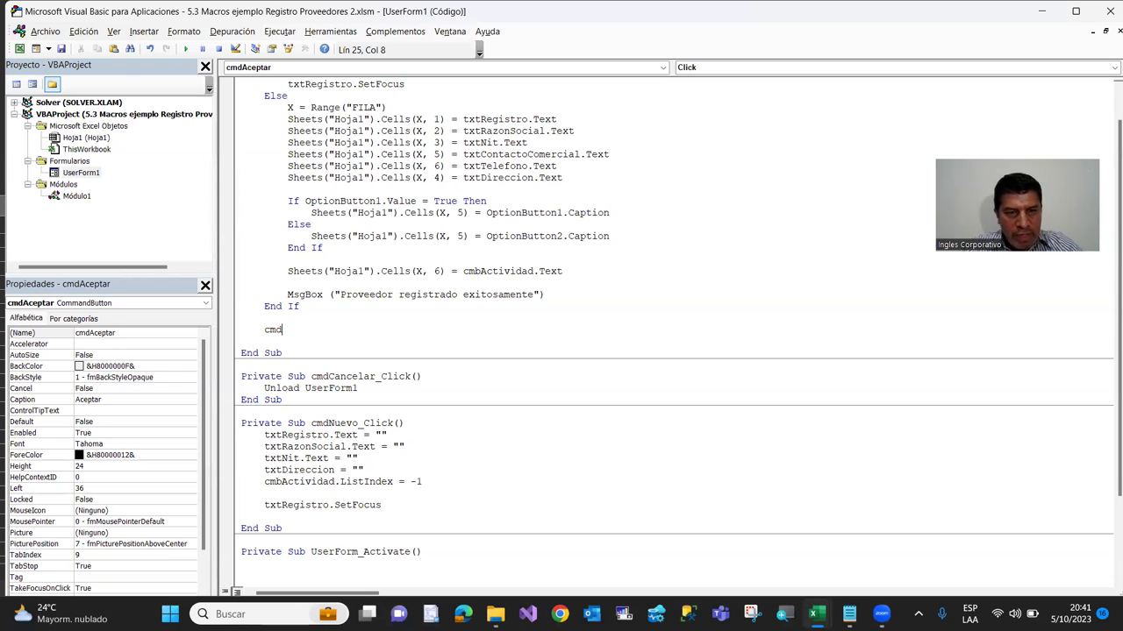
text(Nuevo)
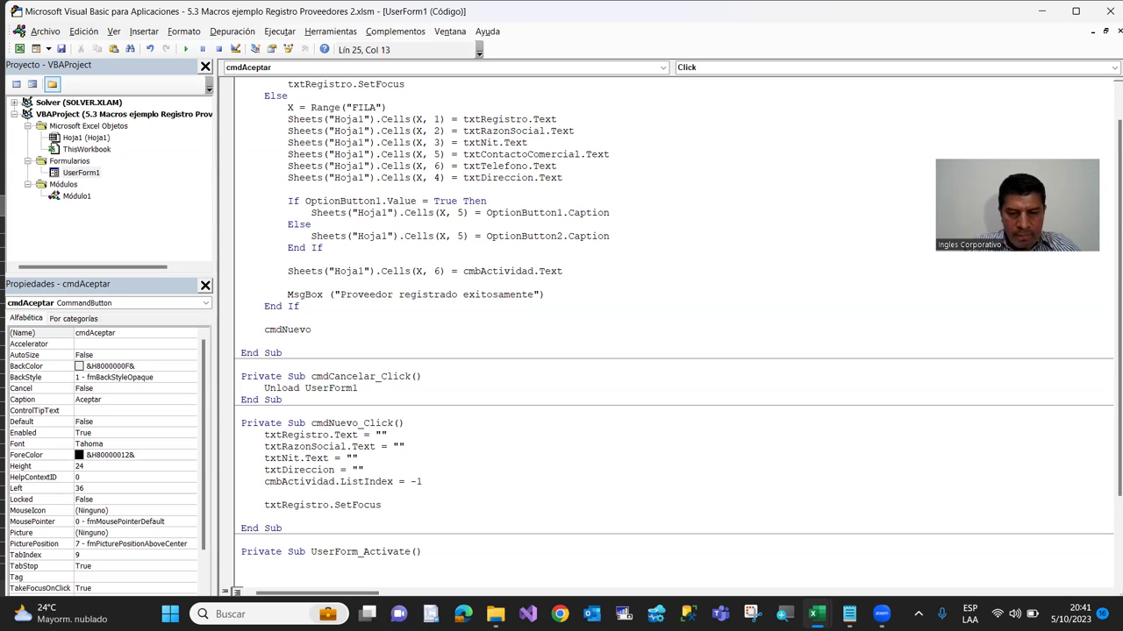
text( =)
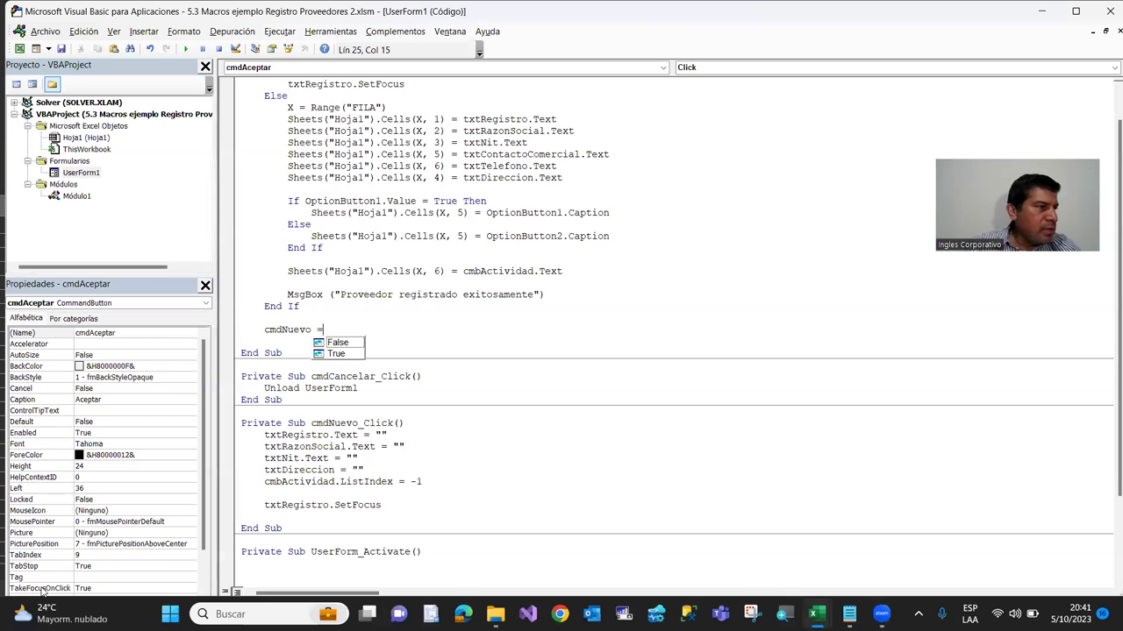
text( true)
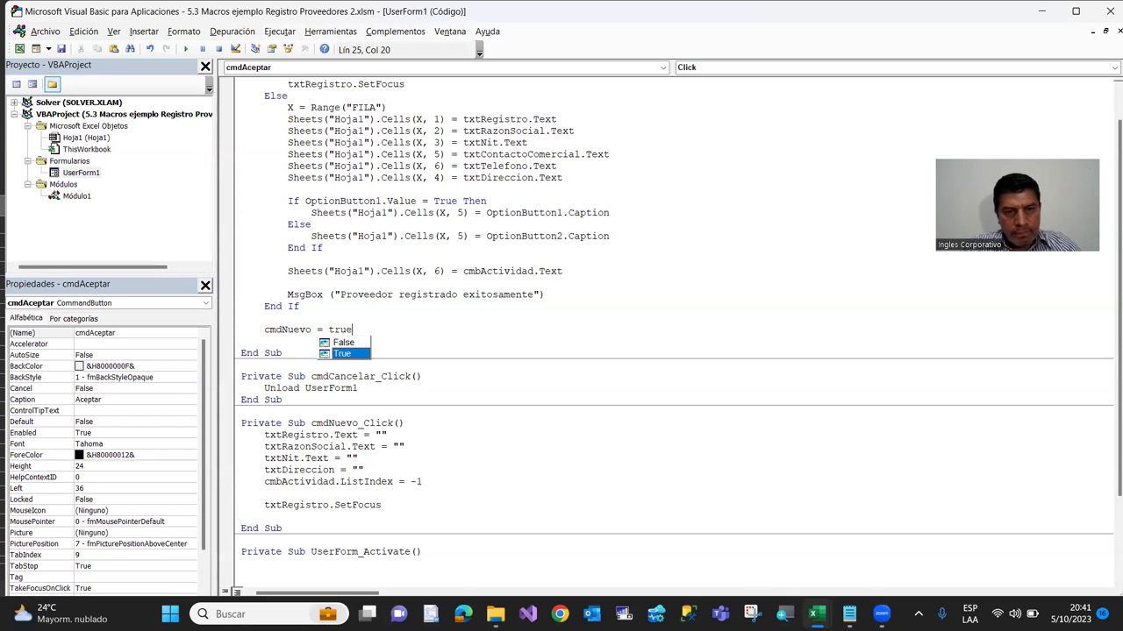
key(Return)
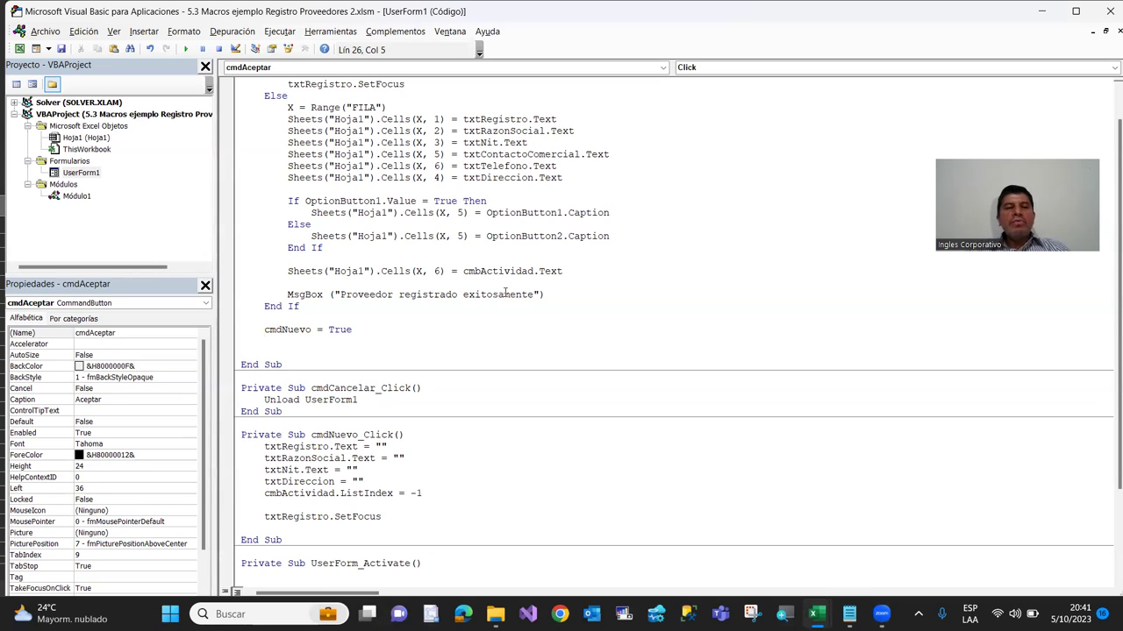
Reopen the Aceptar code from the form design and review the cmbActividad.ListIndex = -1 reset line
double_click(56, 177)
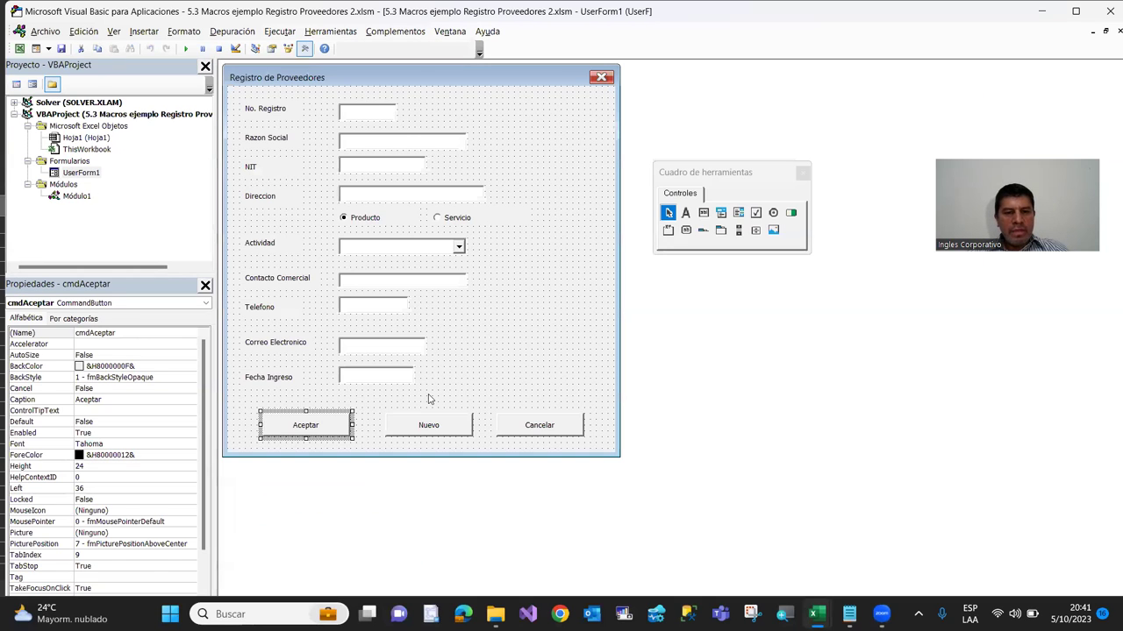
click(548, 280)
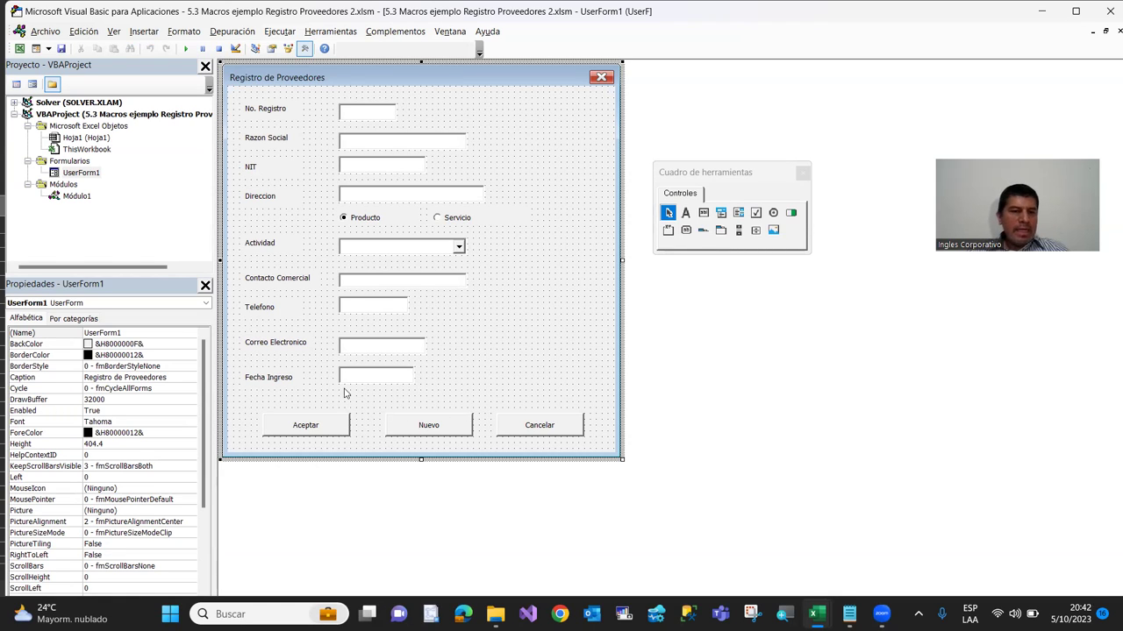
double_click(312, 430)
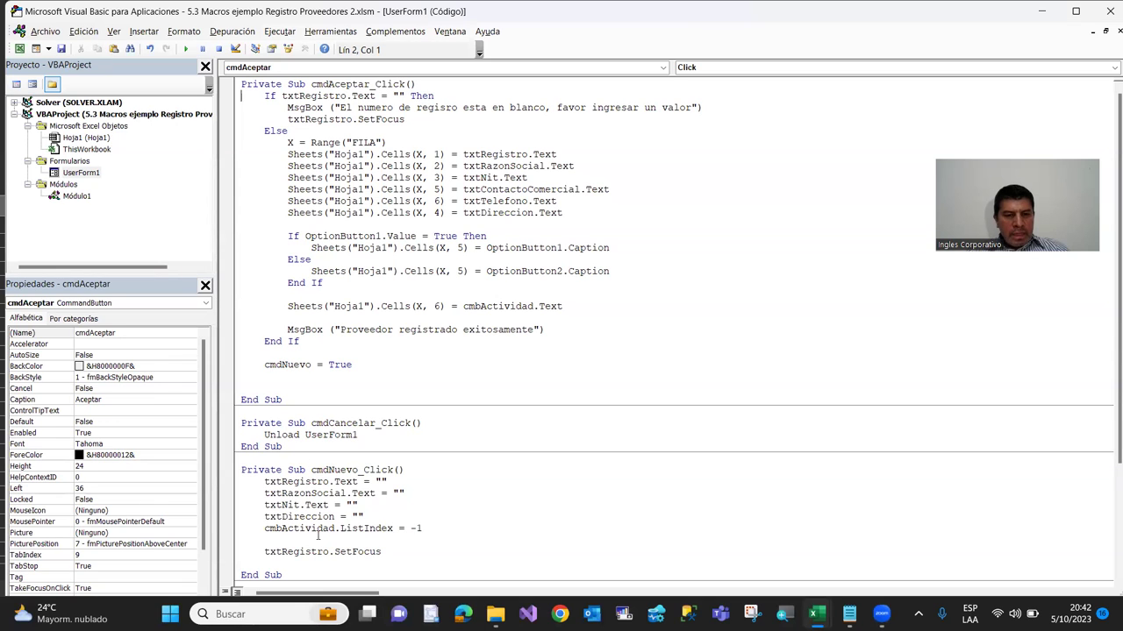
drag(314, 538, 317, 528)
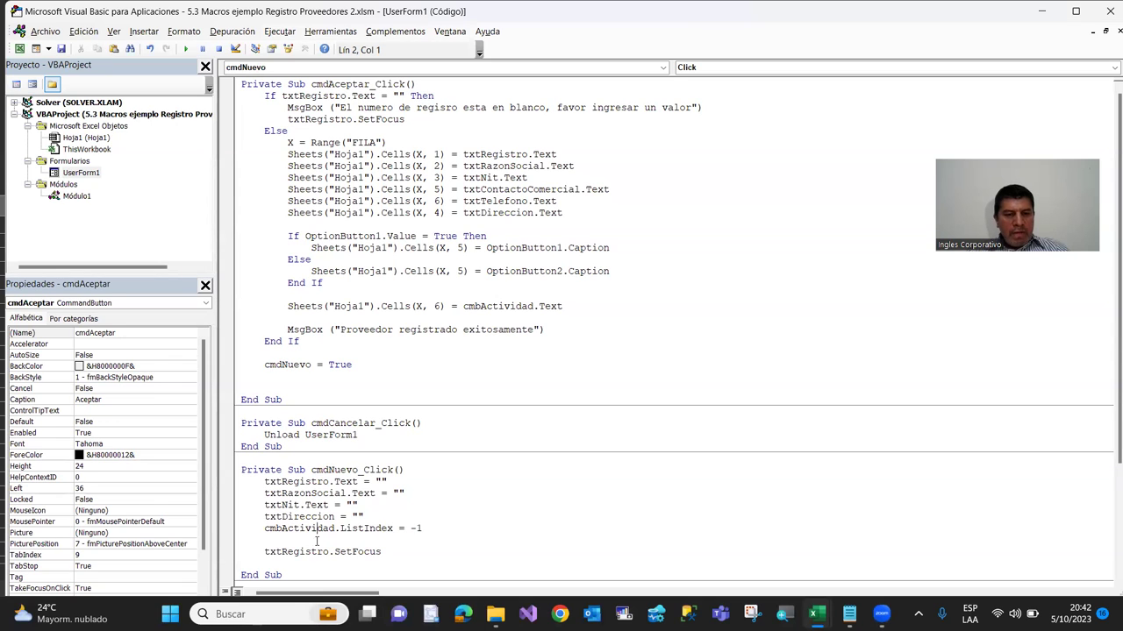
click(396, 411)
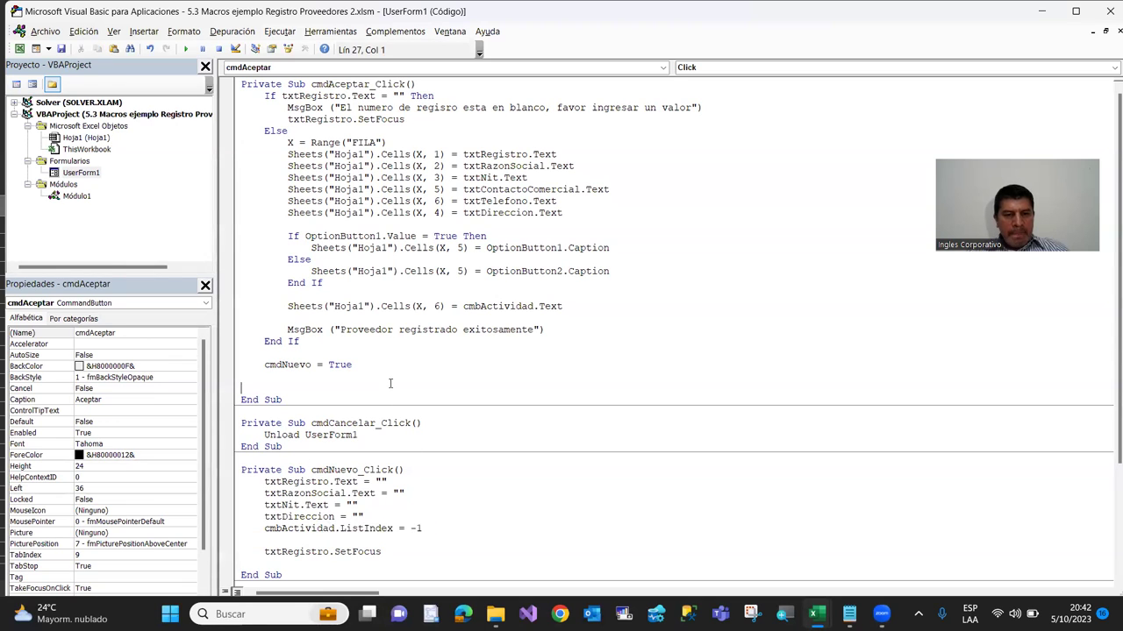
Fill the form for supplier 9898, Empresa y in SAn salvador, type Servicio, activity Comercial
click(21, 49)
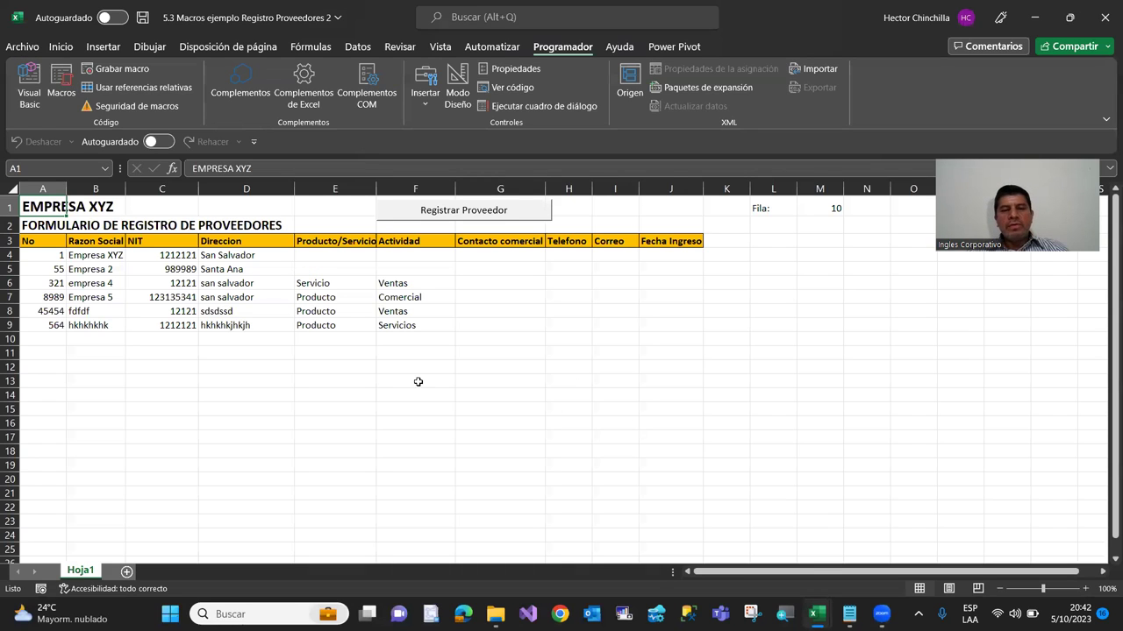
click(485, 216)
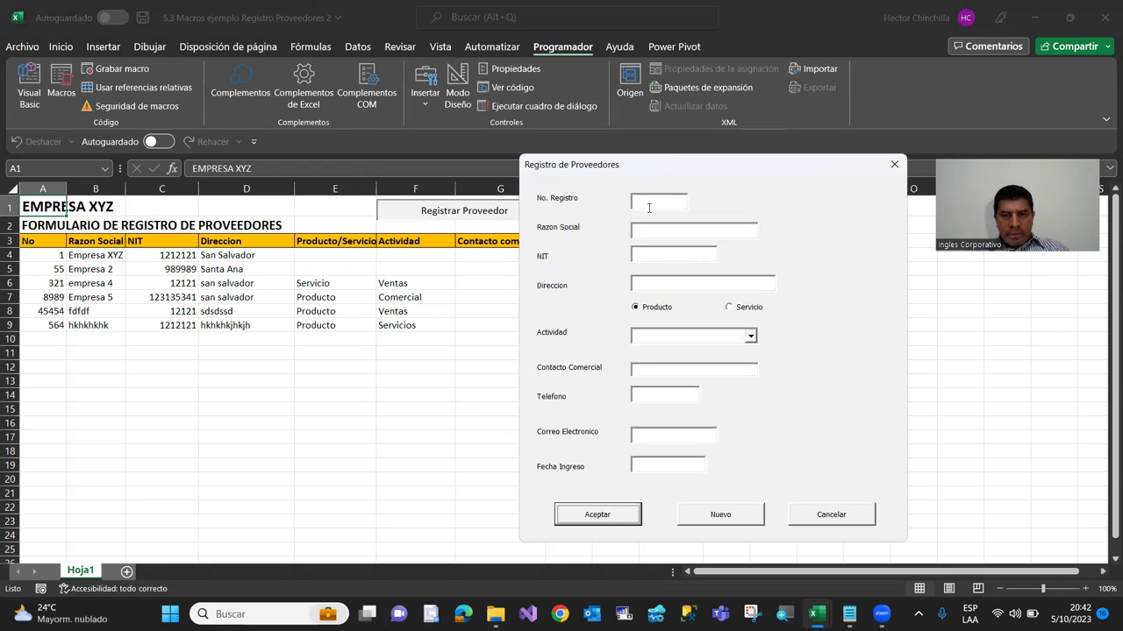
text(9898)
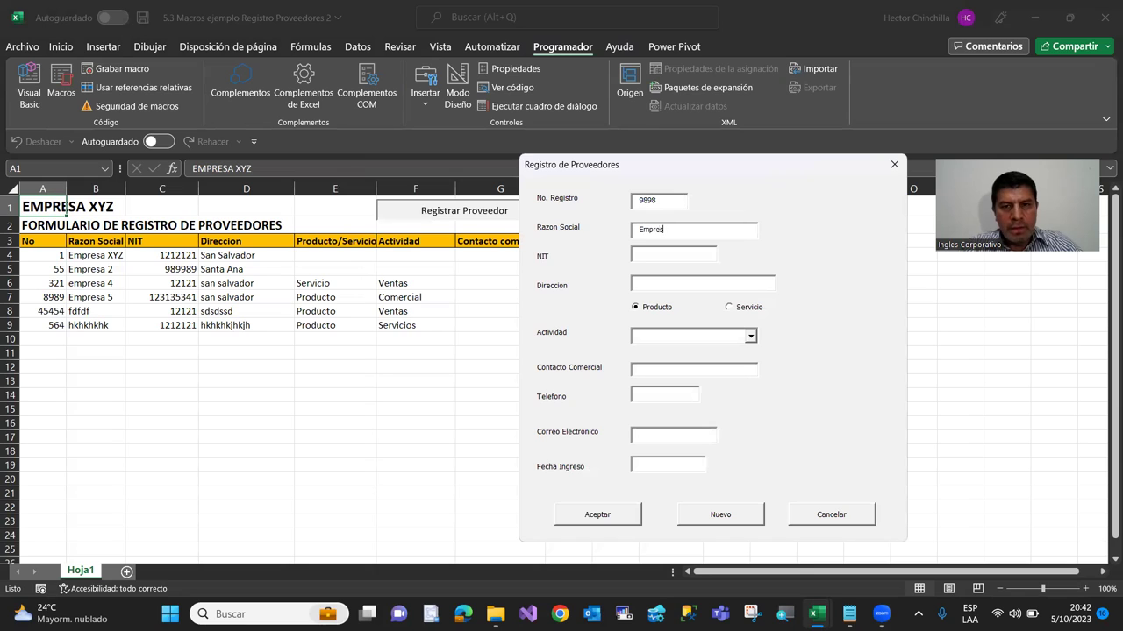
text(y)
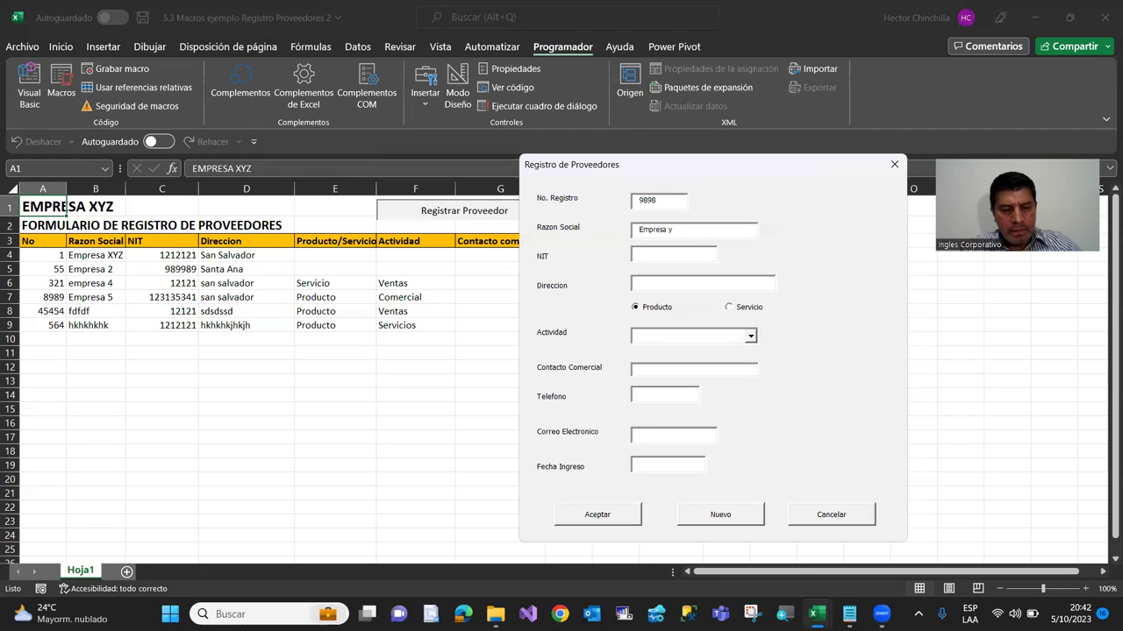
text(12121)
click(638, 282)
text(SAn salvador)
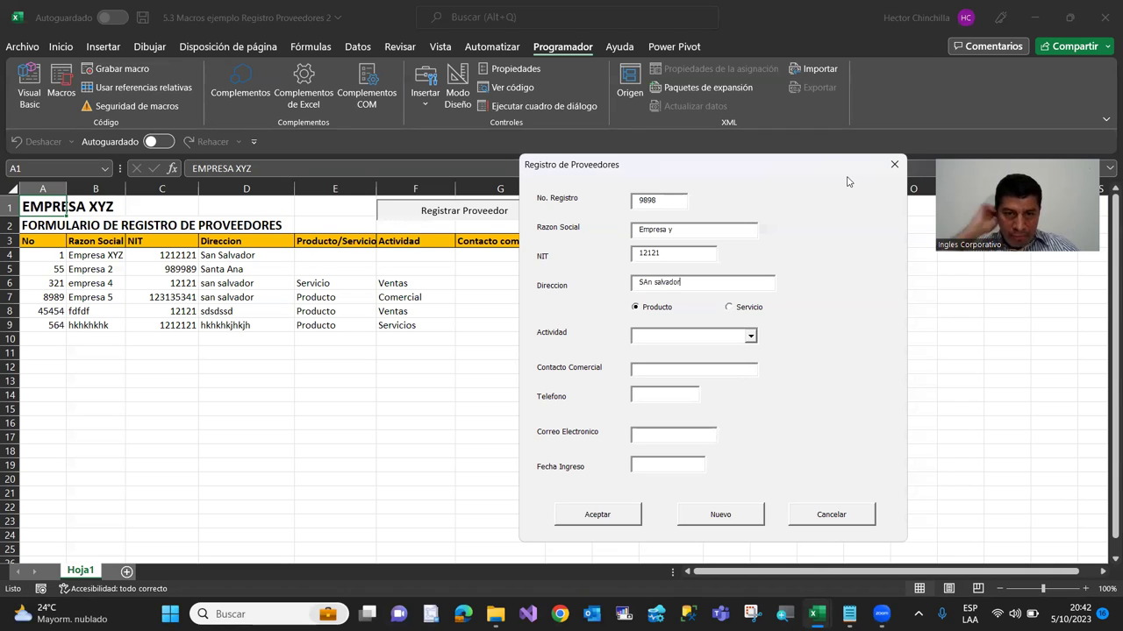
click(731, 308)
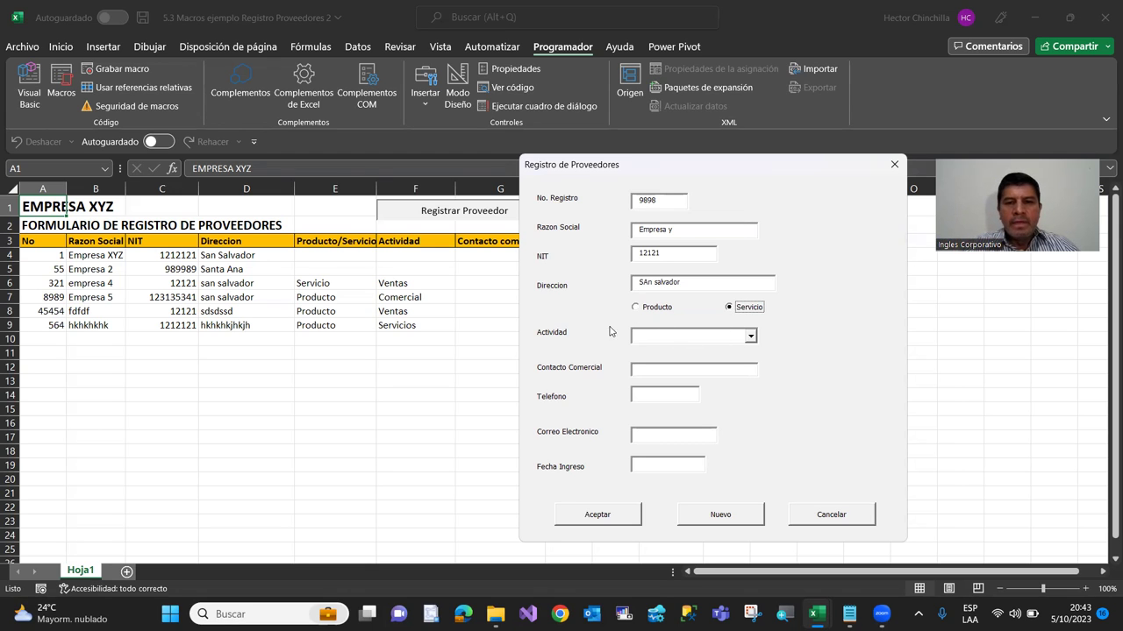
click(715, 339)
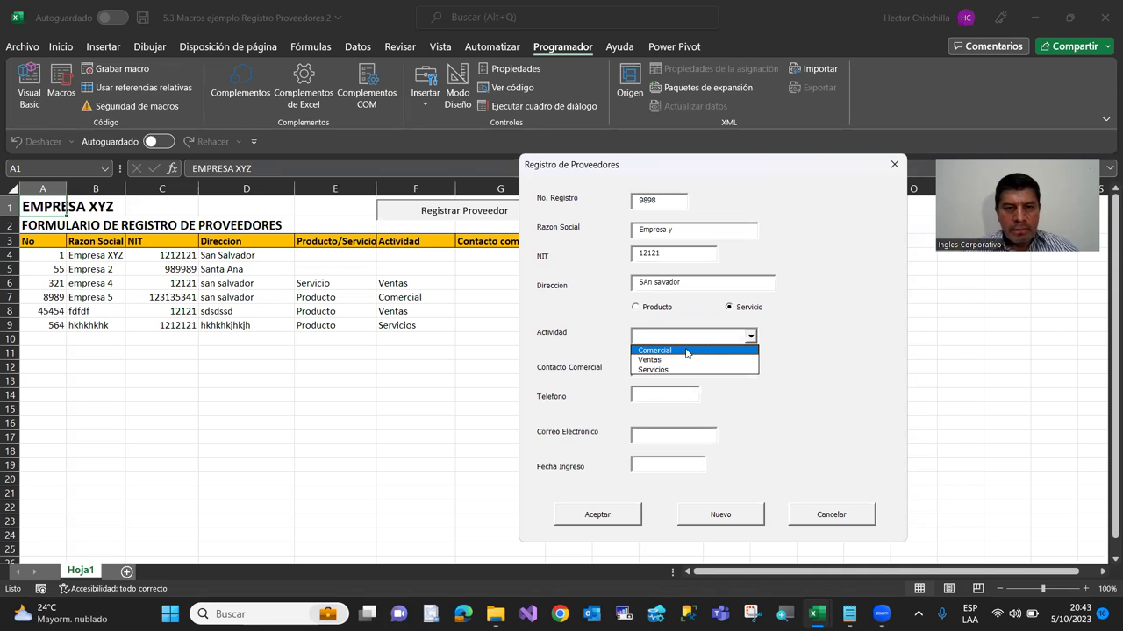
click(687, 351)
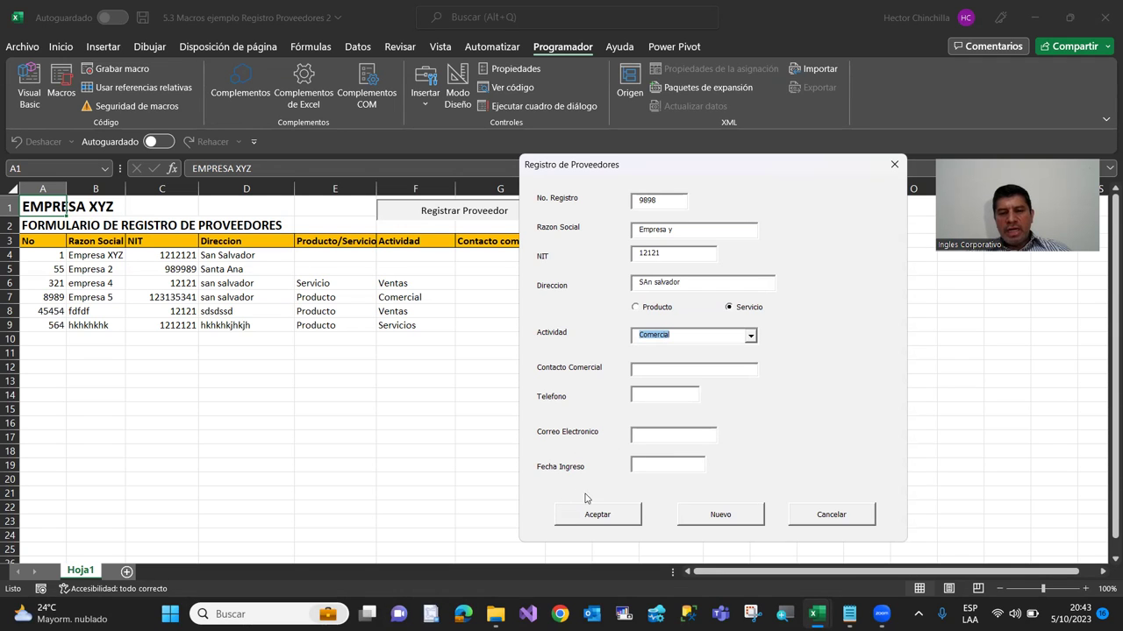
Save the supplier to row 10, dismiss the success message, and close the form
click(600, 517)
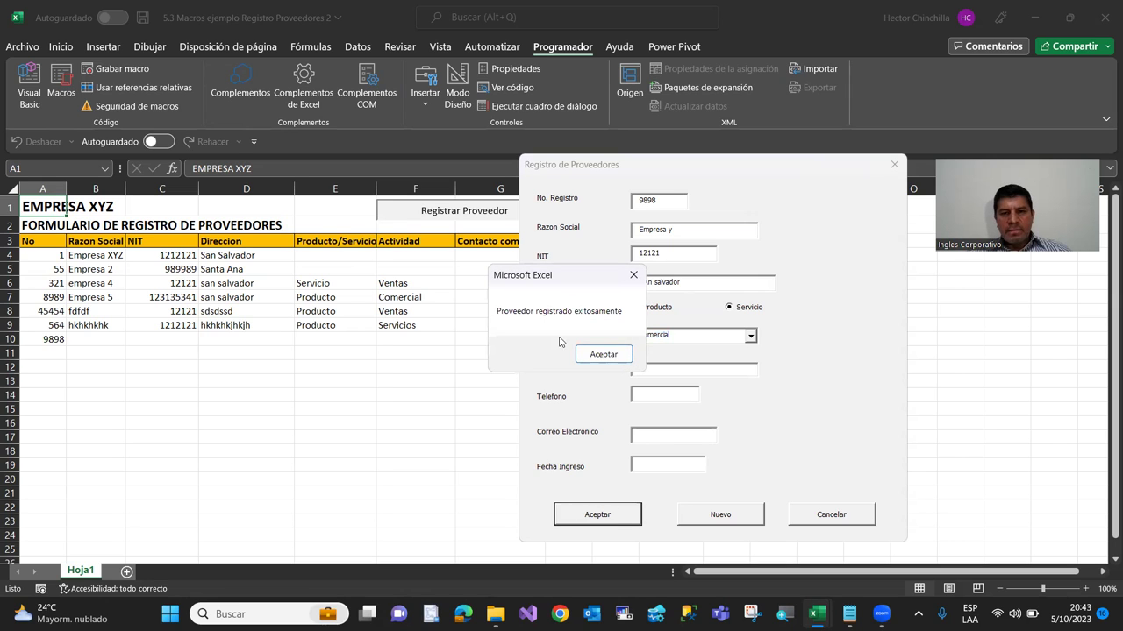
click(612, 358)
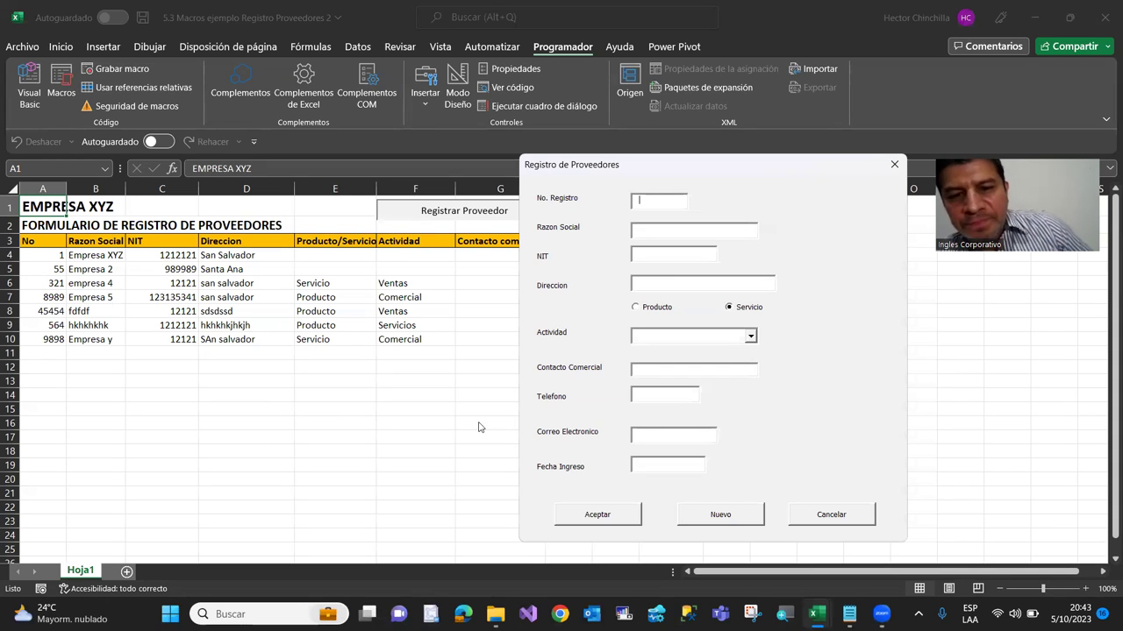
click(796, 521)
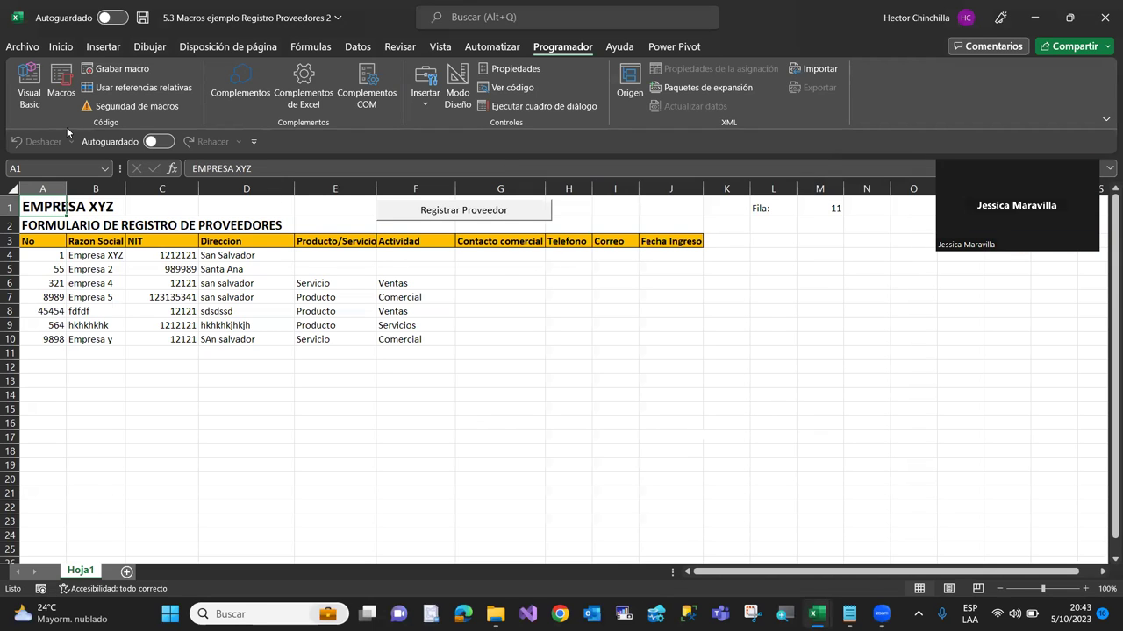
Open the VBA editor and bring up UserForm1's Registro de Proveedores form in design view
click(21, 85)
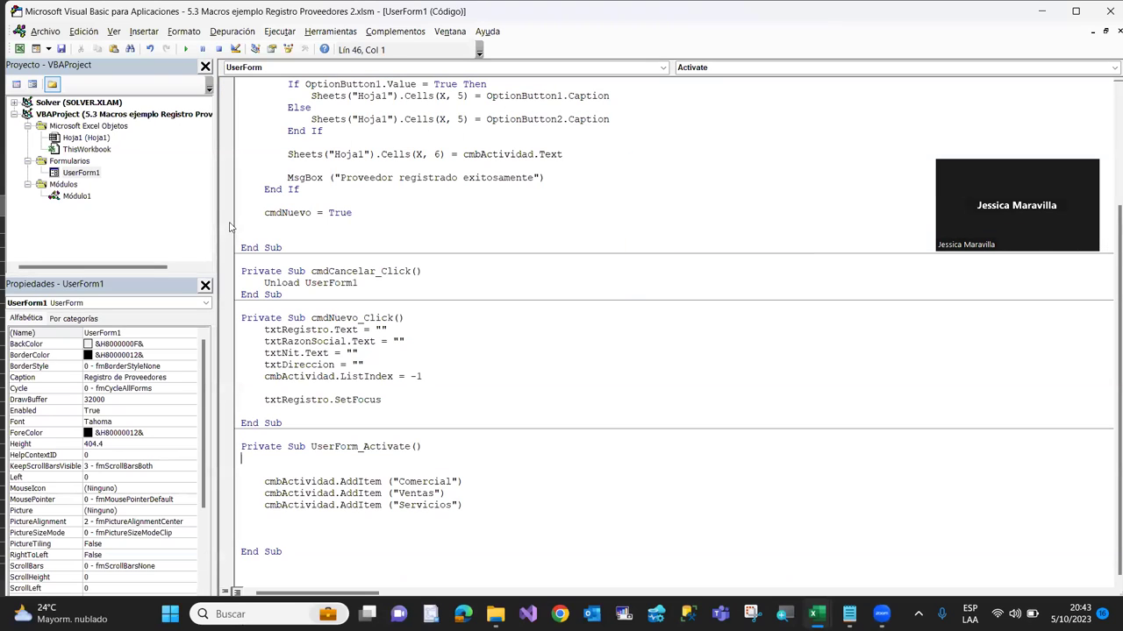
click(298, 218)
click(55, 175)
double_click(55, 175)
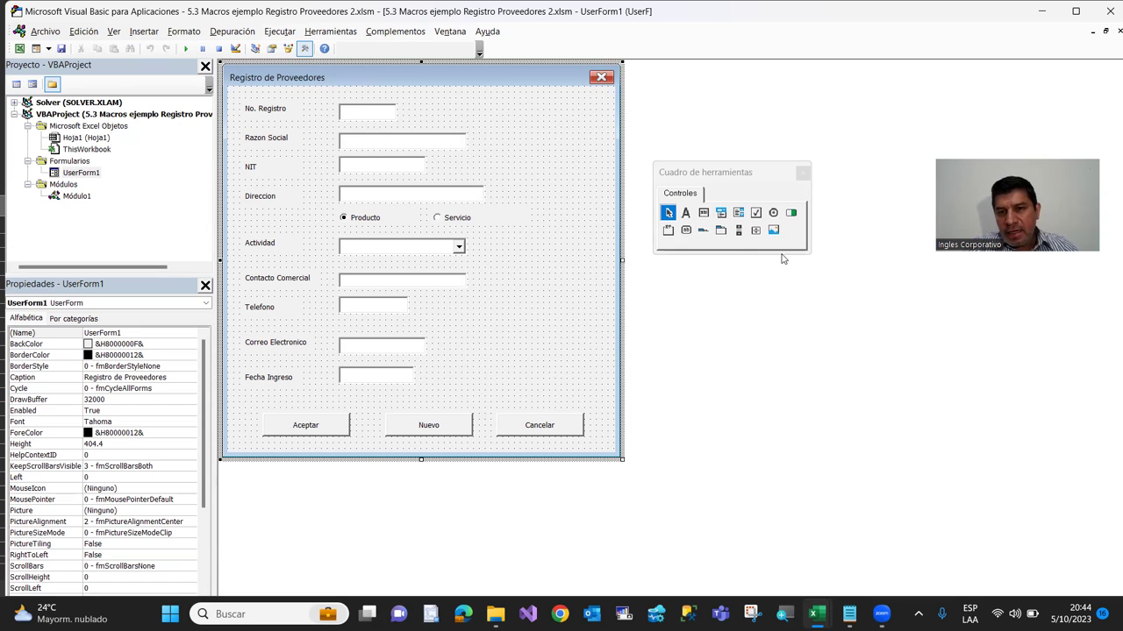
Draw a CheckBox to the right of the Actividad combo box
click(756, 214)
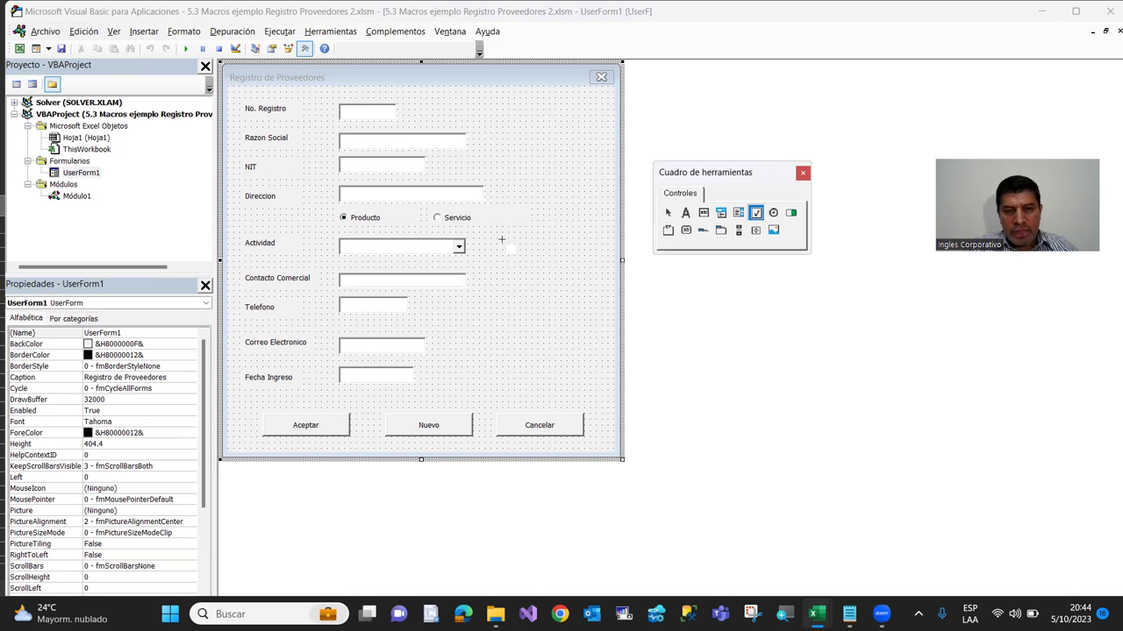
drag(501, 239, 586, 256)
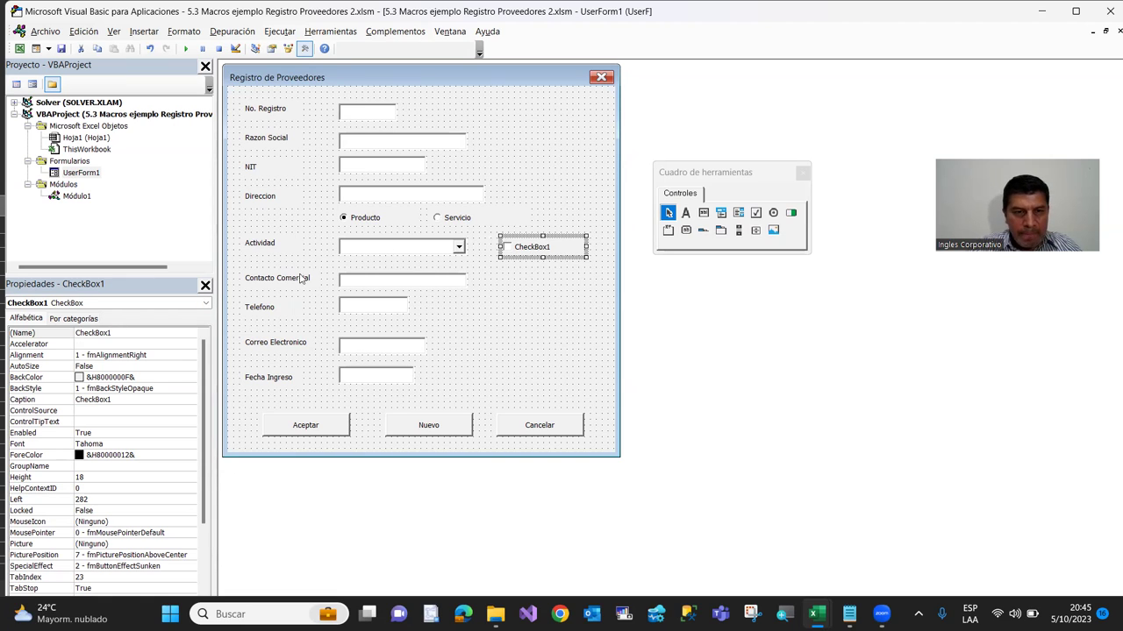
Caption the new checkbox Extranjero and show the Aceptar button's Click code
click(54, 401)
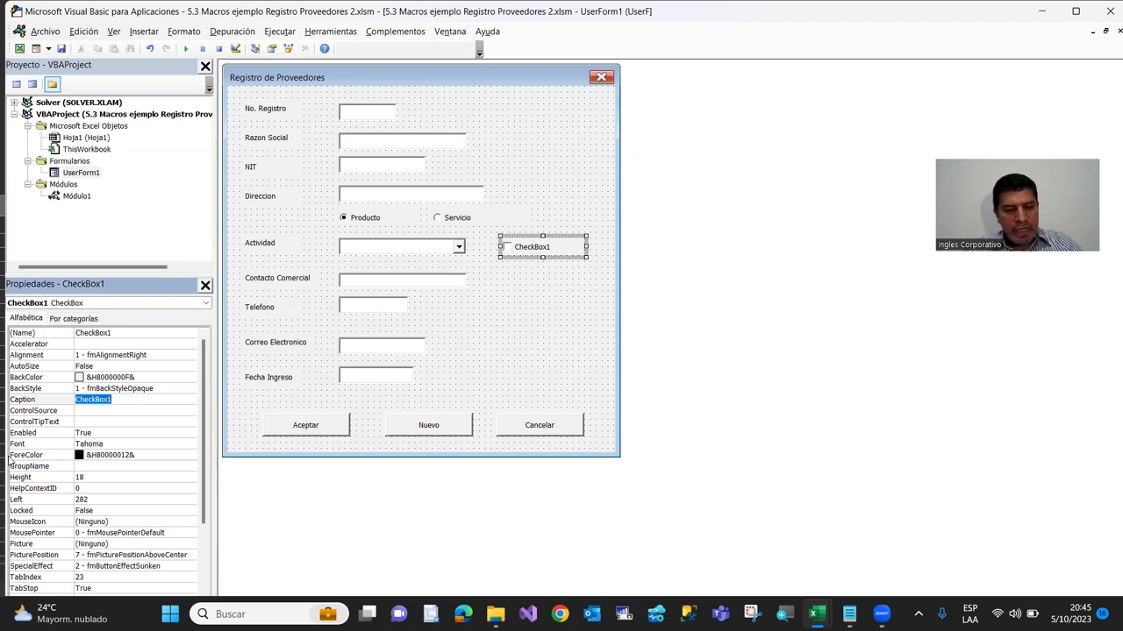
text(Extranejr)
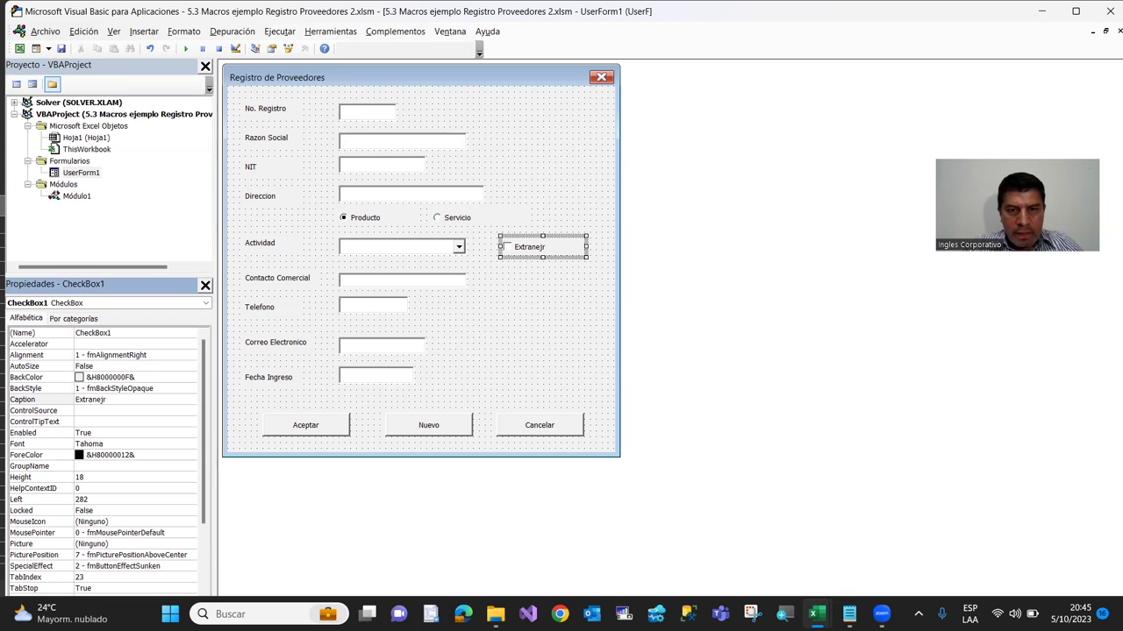
key(BackSpace)
key(BackSpace)
key(BackSpace)
text(jero)
key(Return)
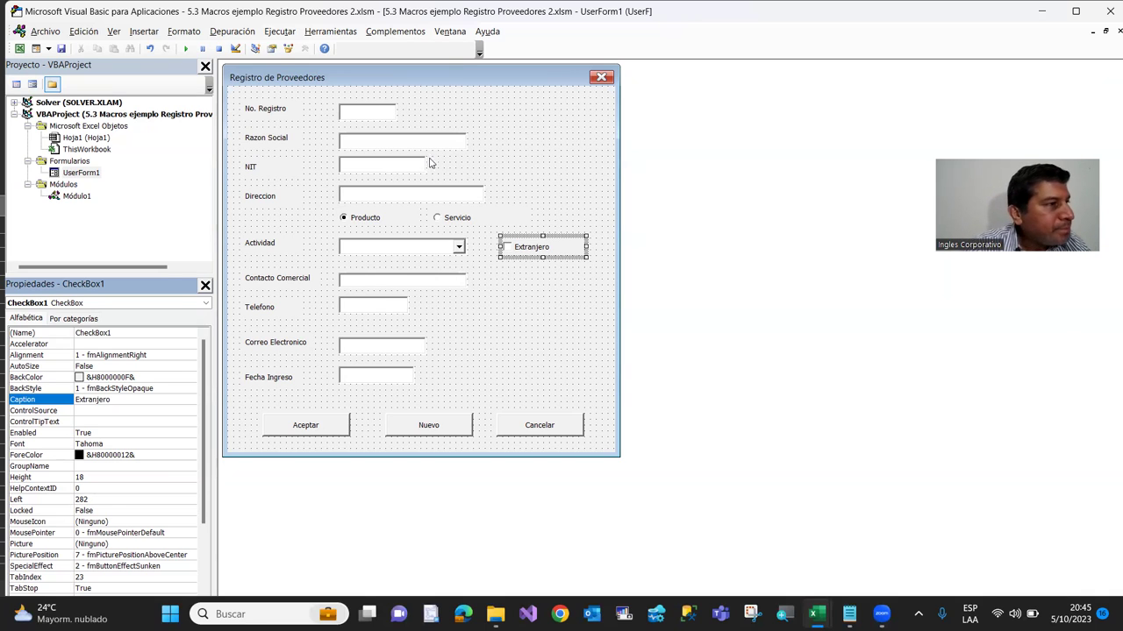
double_click(298, 427)
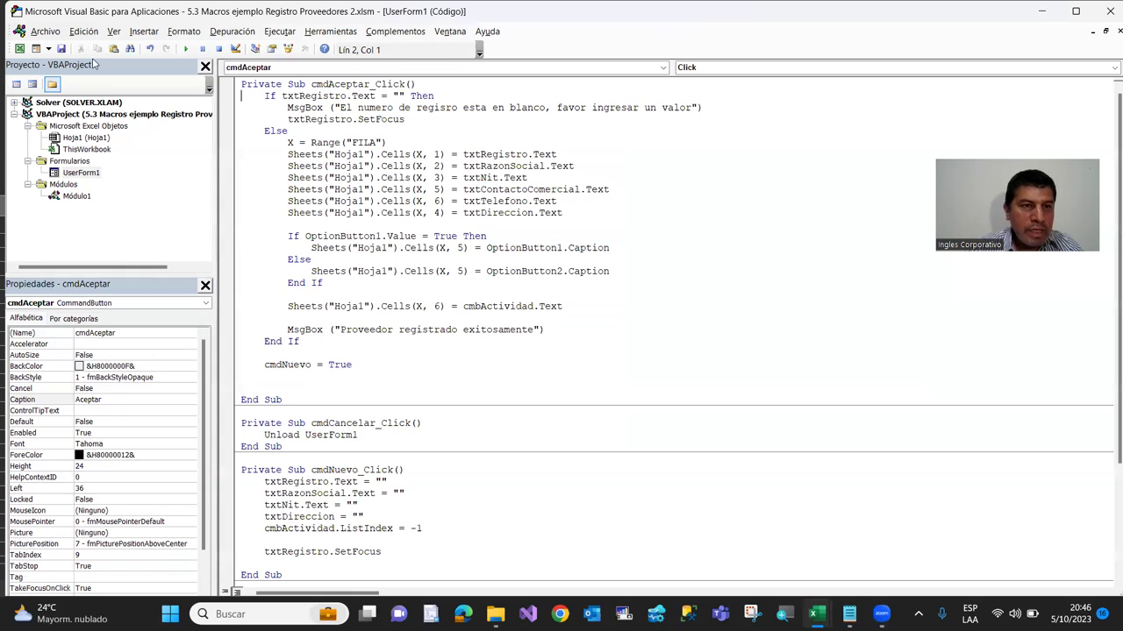
In the workbook, enter the header Nacionalidad in K3 and widen column K to fit it
click(19, 49)
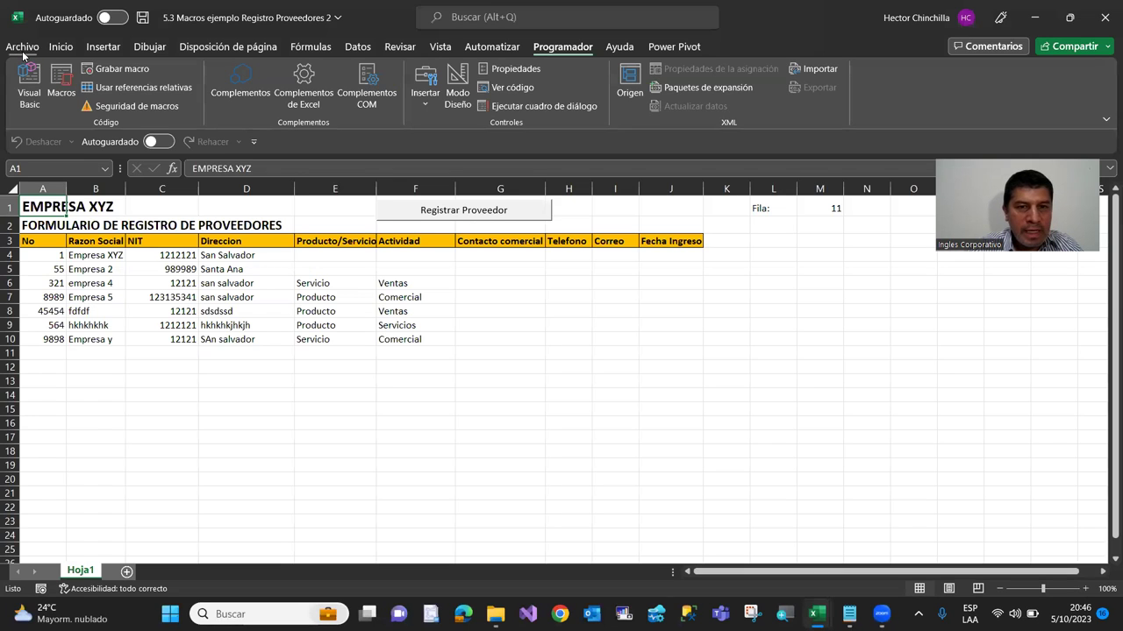
click(402, 262)
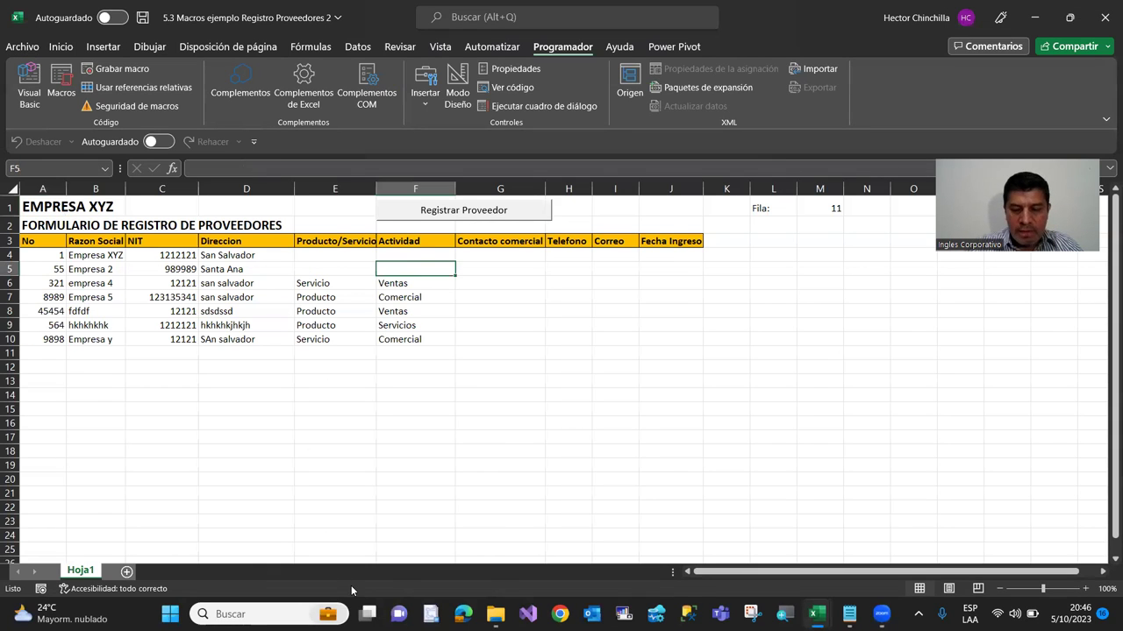
key(Up)
key(Up)
key(Right)
key(Right)
key(Left)
key(Right)
key(Right)
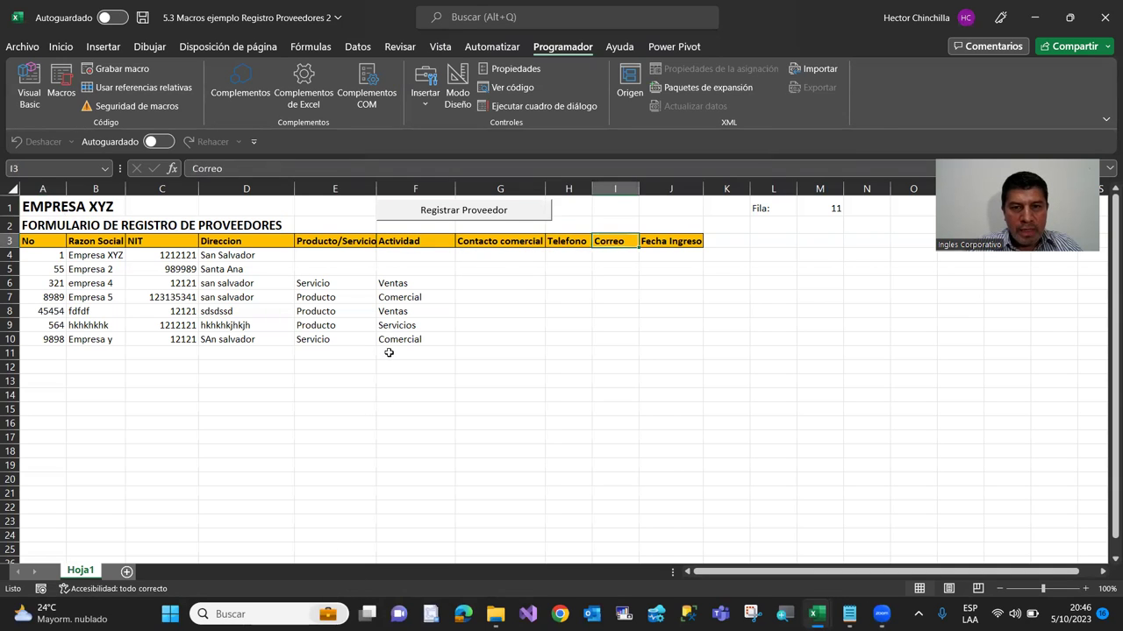
key(Right)
key(Right)
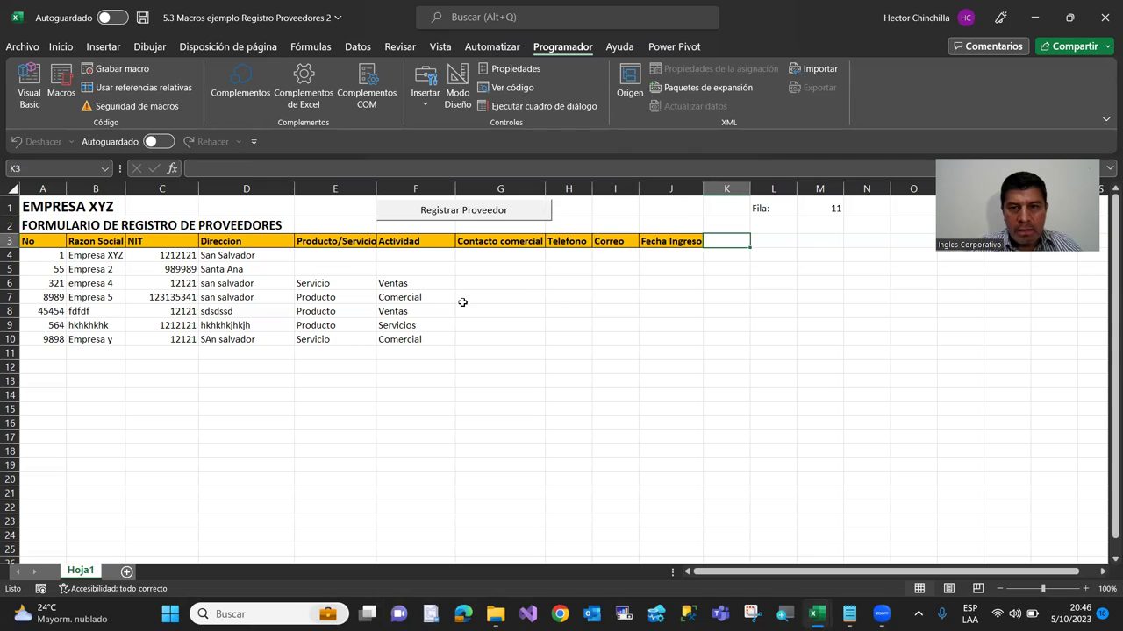
text(Ex)
text(na)
text(an)
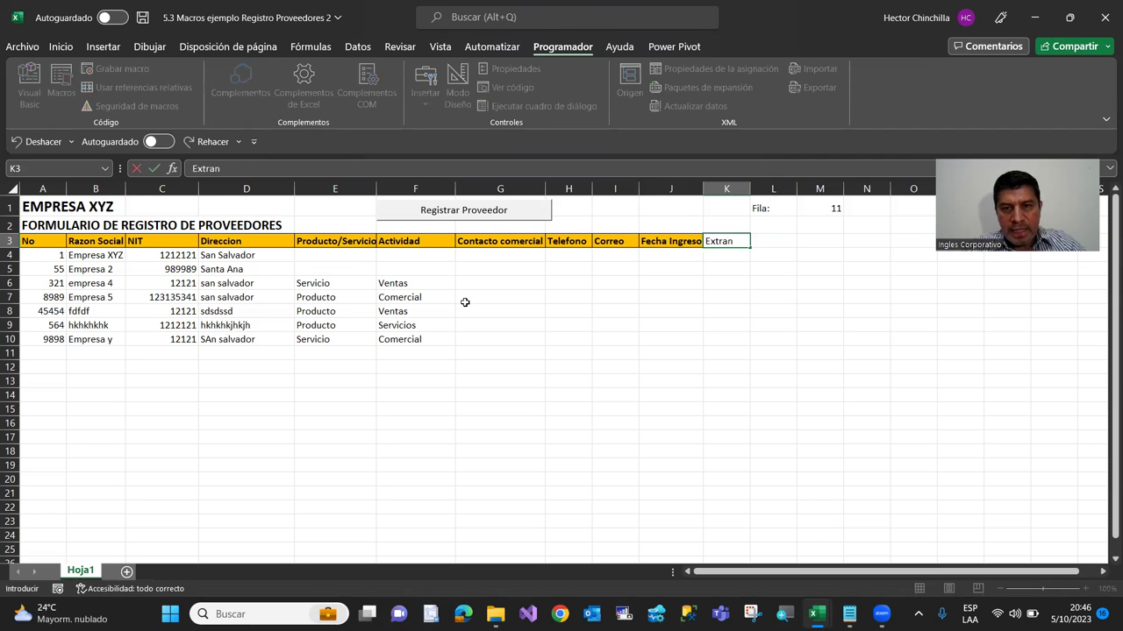
key(BackSpace)
key(BackSpace)
key(BackSpace)
text(Na)
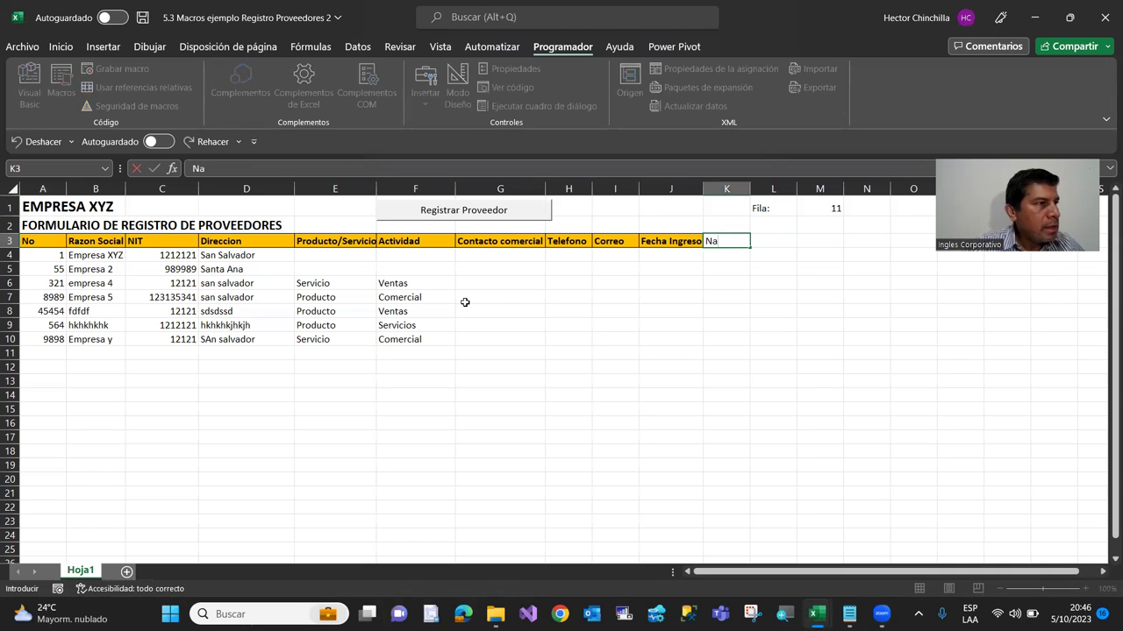
text(cionalidad)
key(Return)
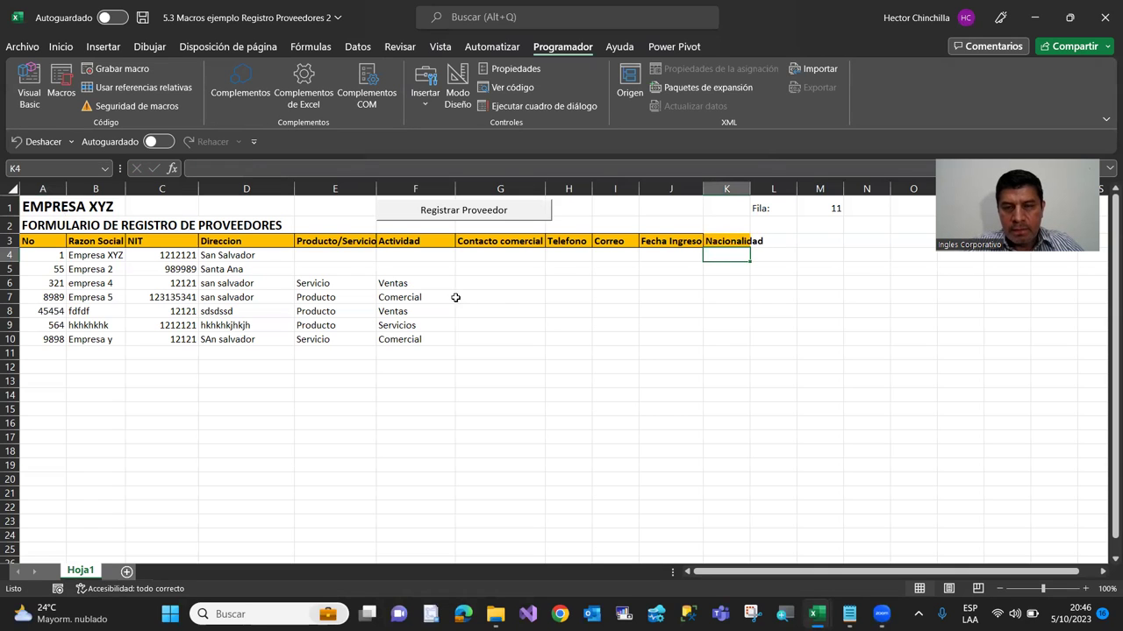
drag(744, 191, 758, 191)
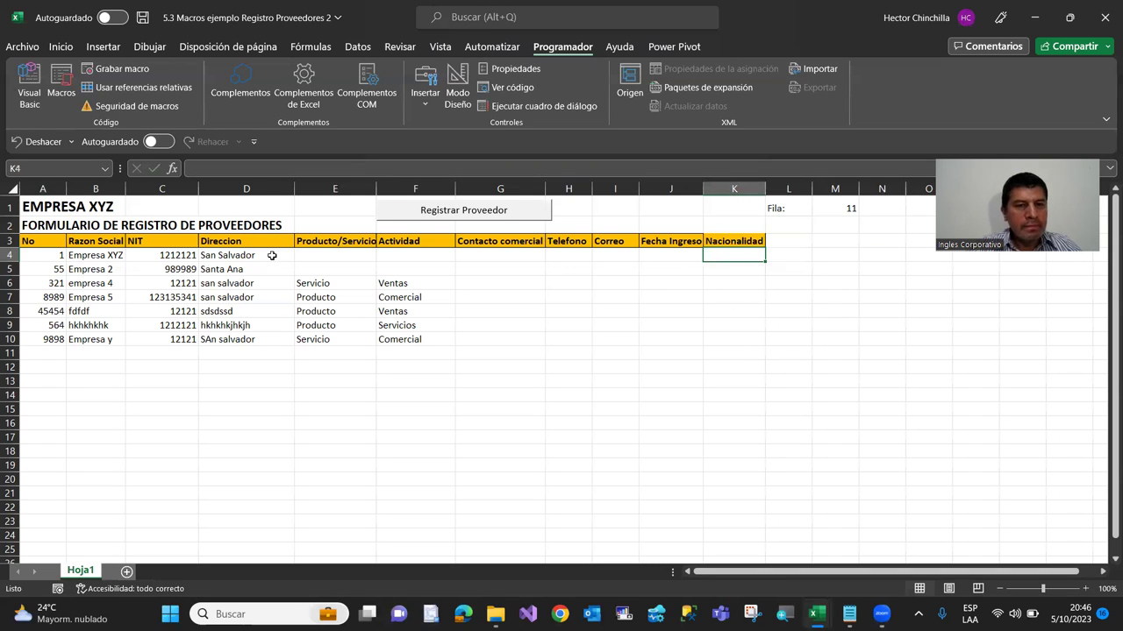
click(20, 80)
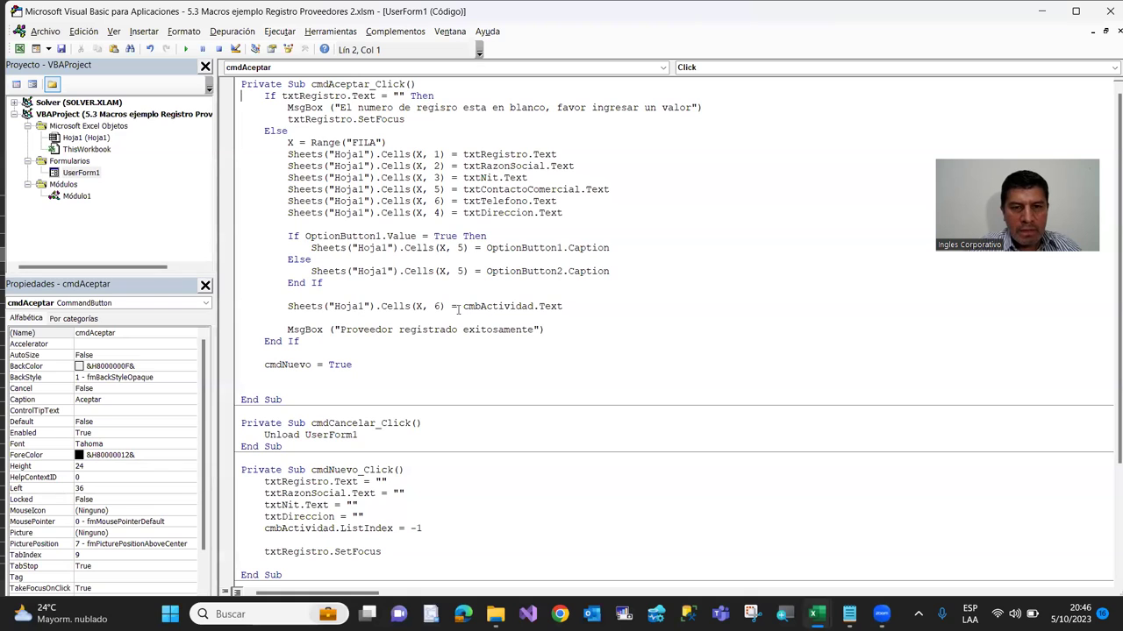
Back in cmdAceptar_Click, open a new line after the option-button End If
click(19, 49)
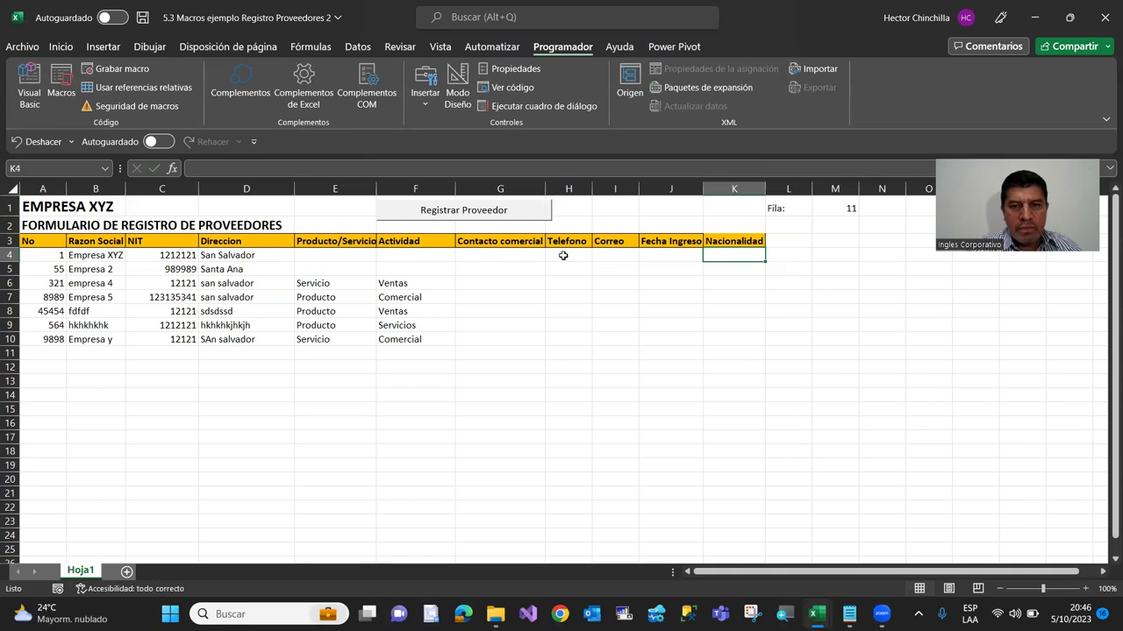
click(23, 85)
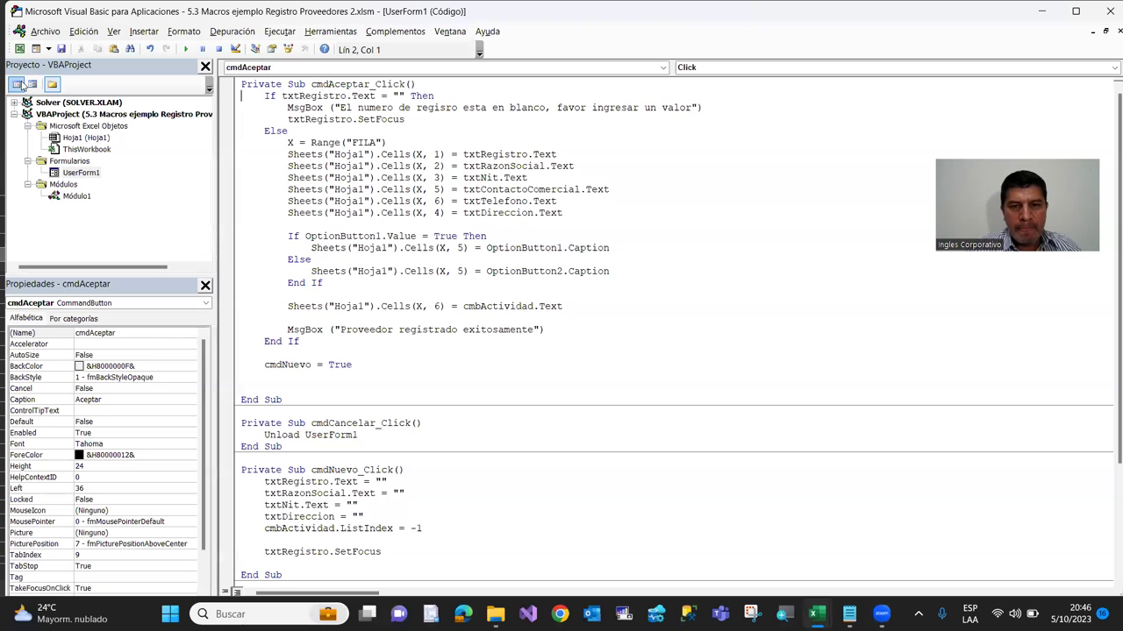
click(293, 299)
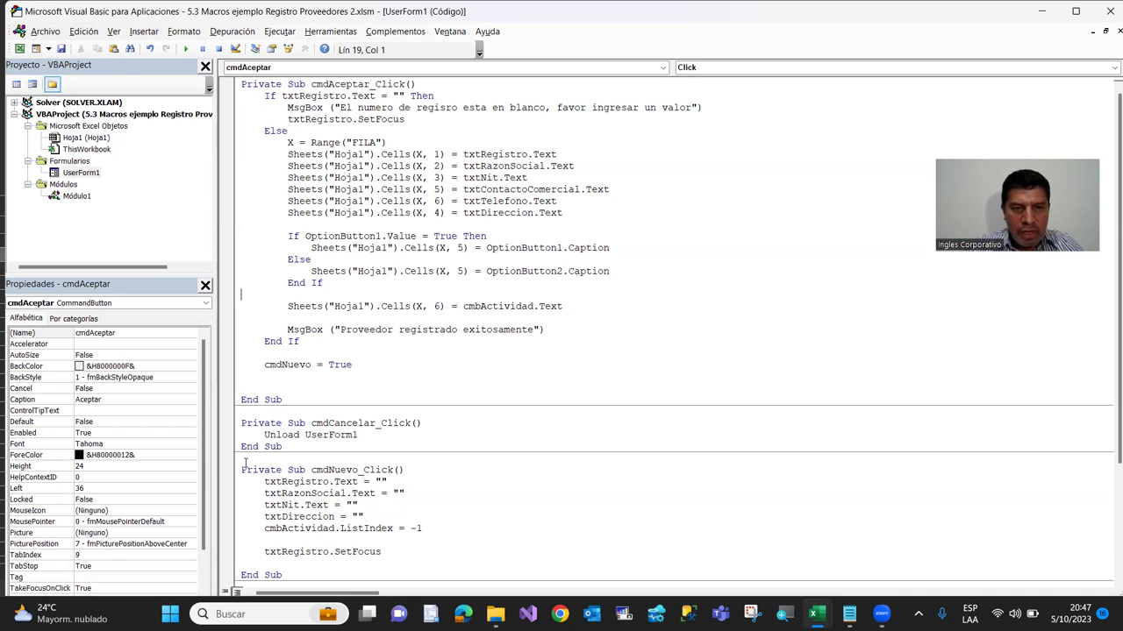
key(Down)
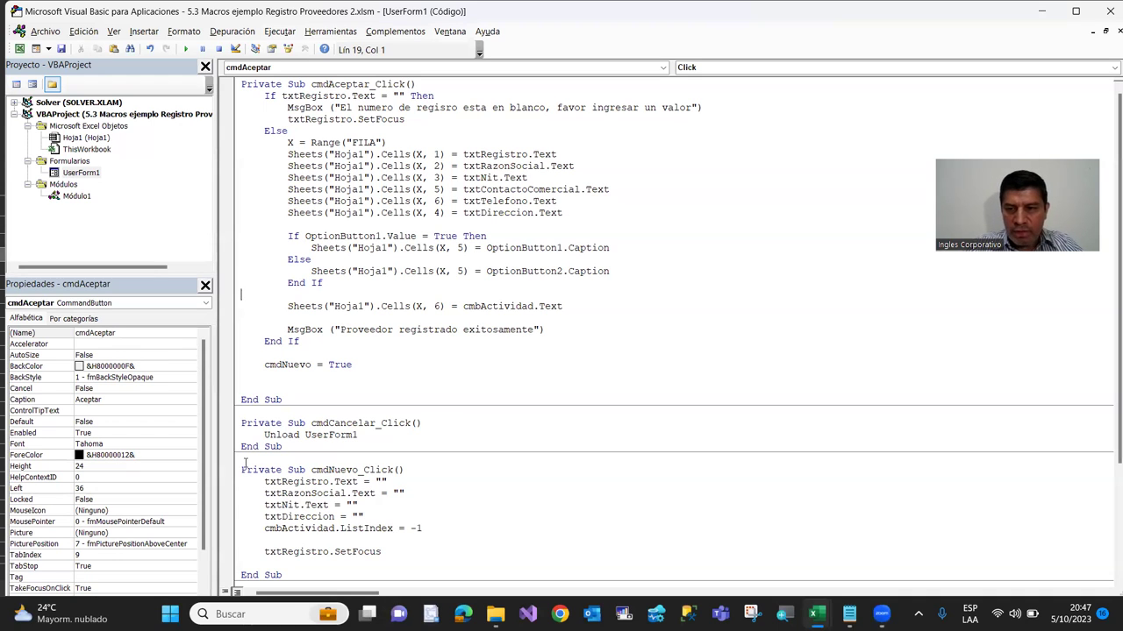
key(Up)
key(Up)
key(Up)
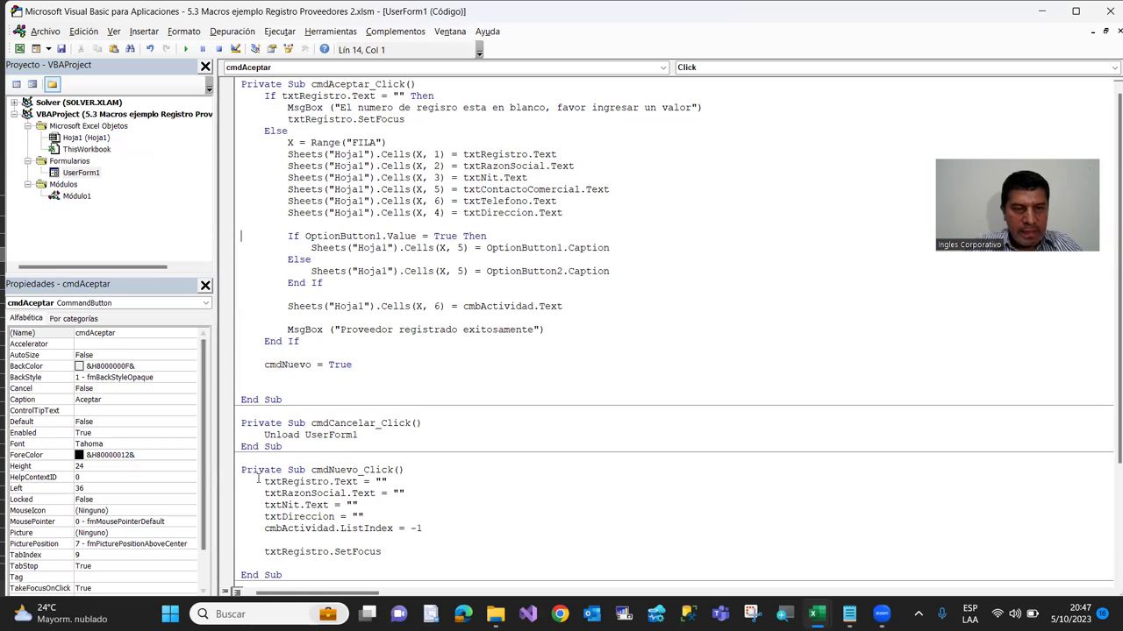
click(347, 282)
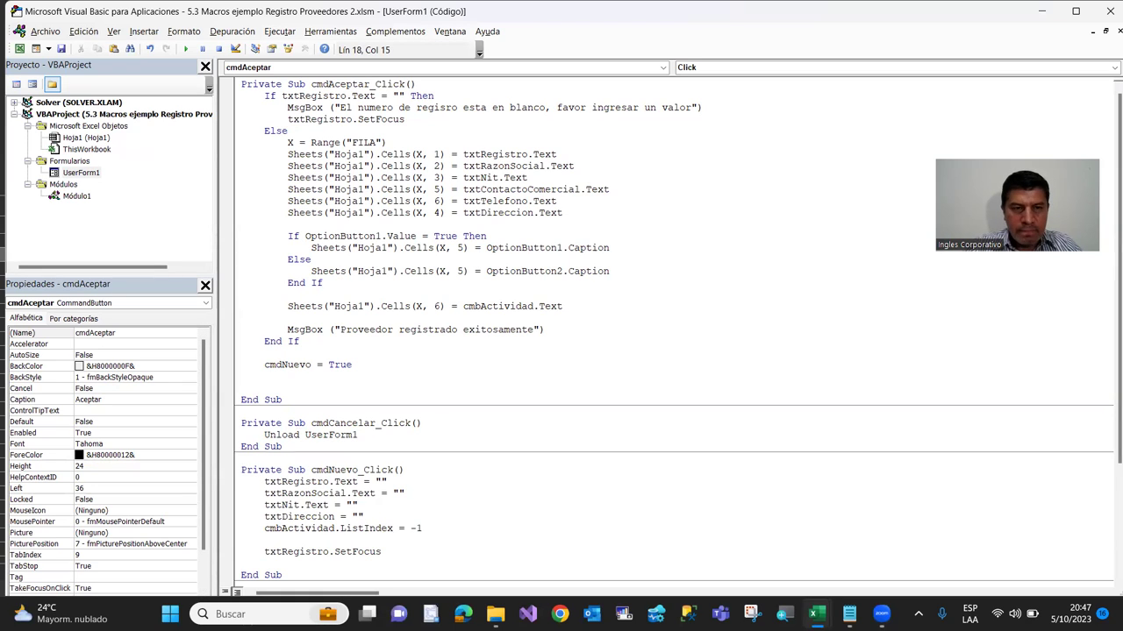
key(Return)
key(Return)
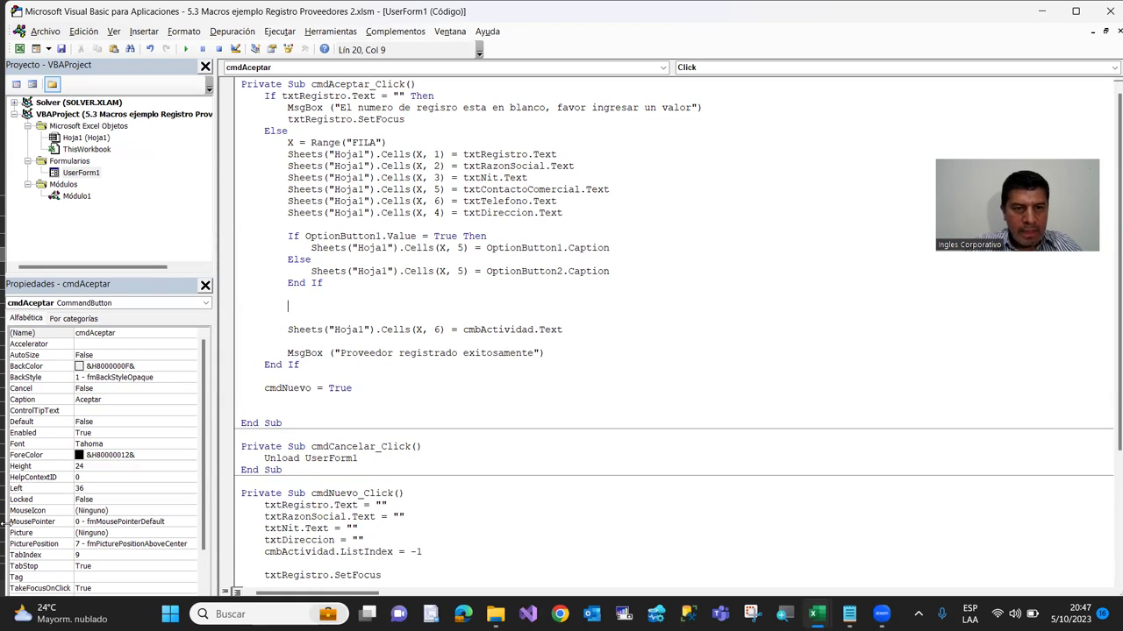
Write the line If CheckBox1.Value = True Then
text(if)
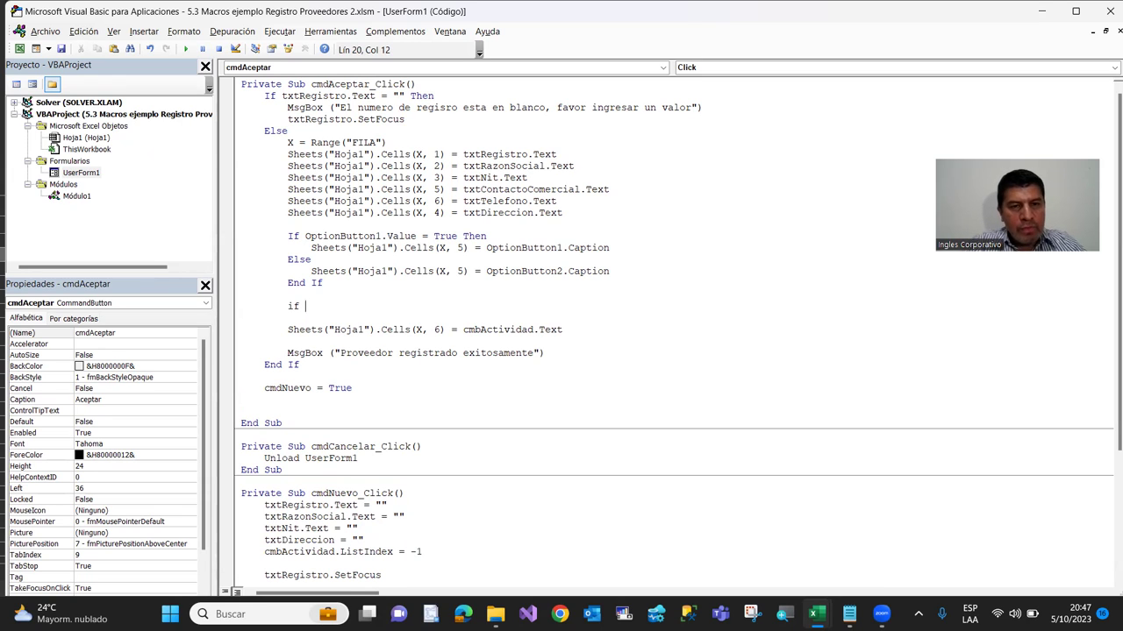
text(checkbox1)
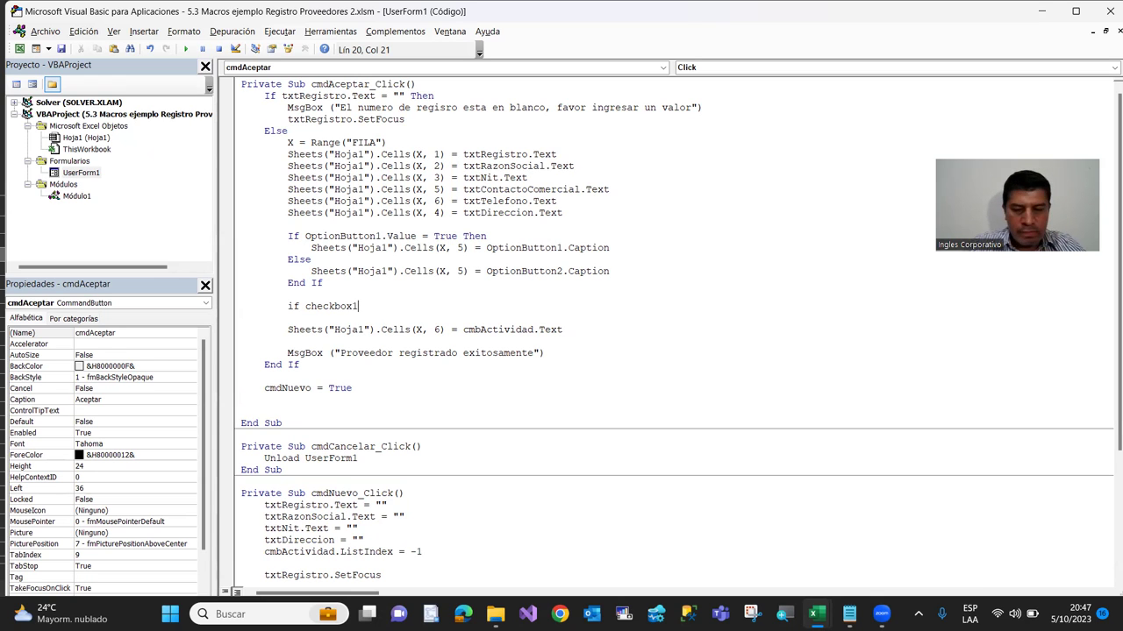
text(.)
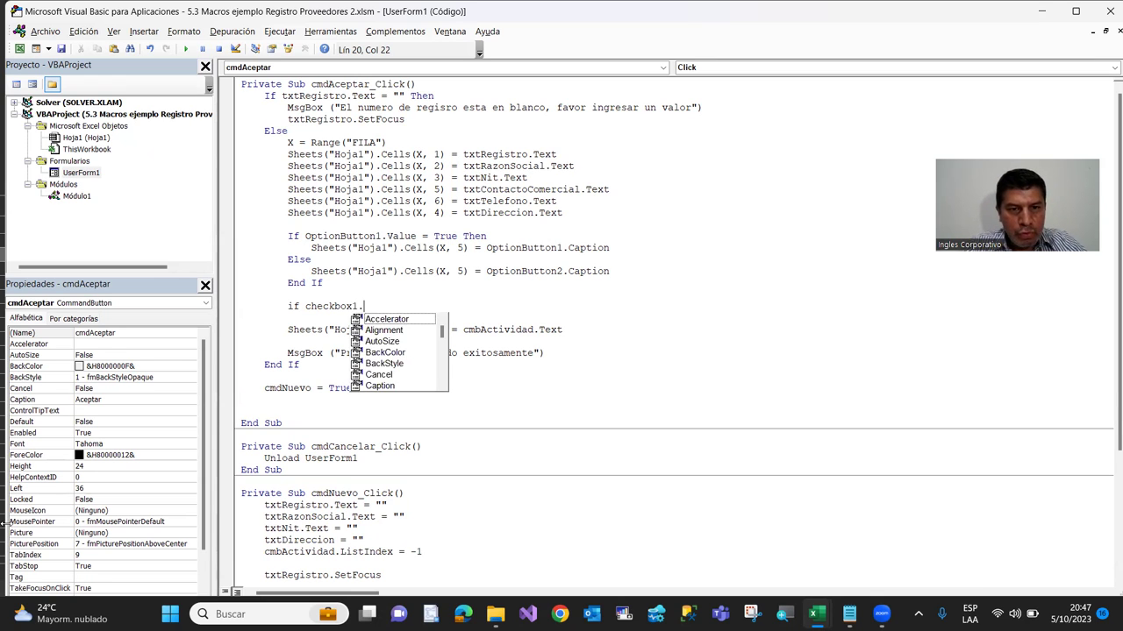
text(value)
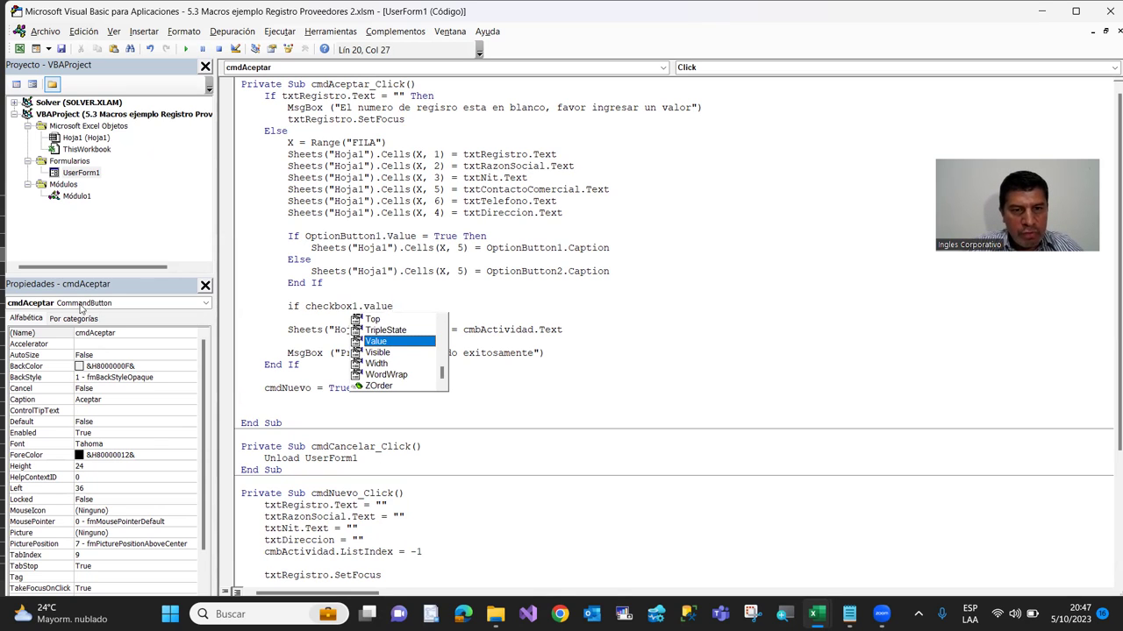
key(BackSpace)
key(BackSpace)
key(BackSpace)
key(BackSpace)
key(BackSpace)
key(BackSpace)
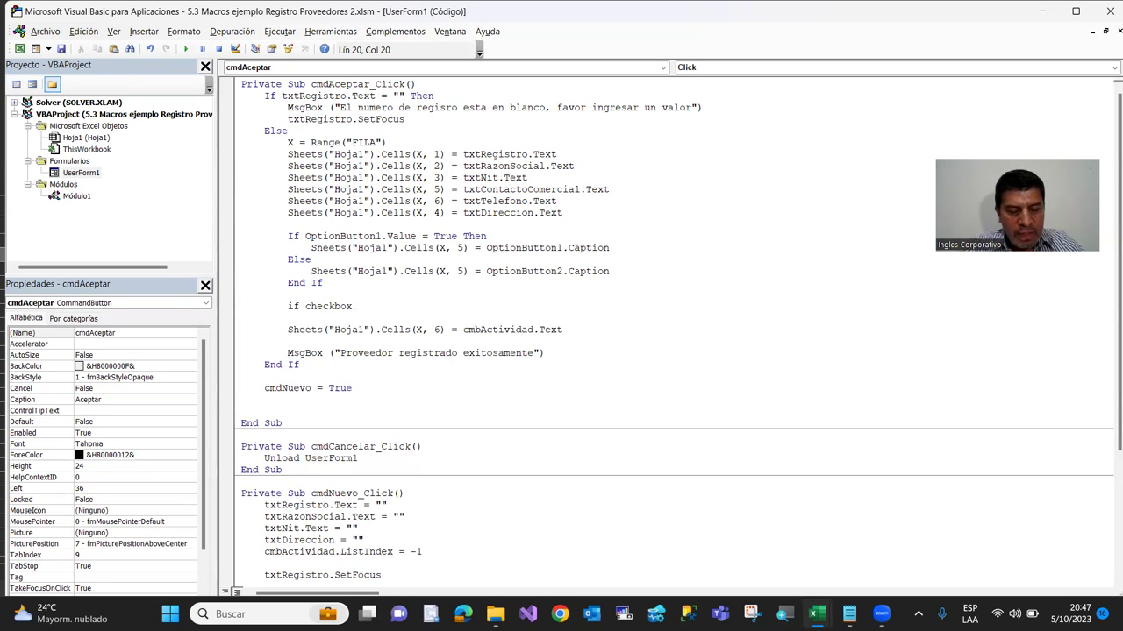
text(2.)
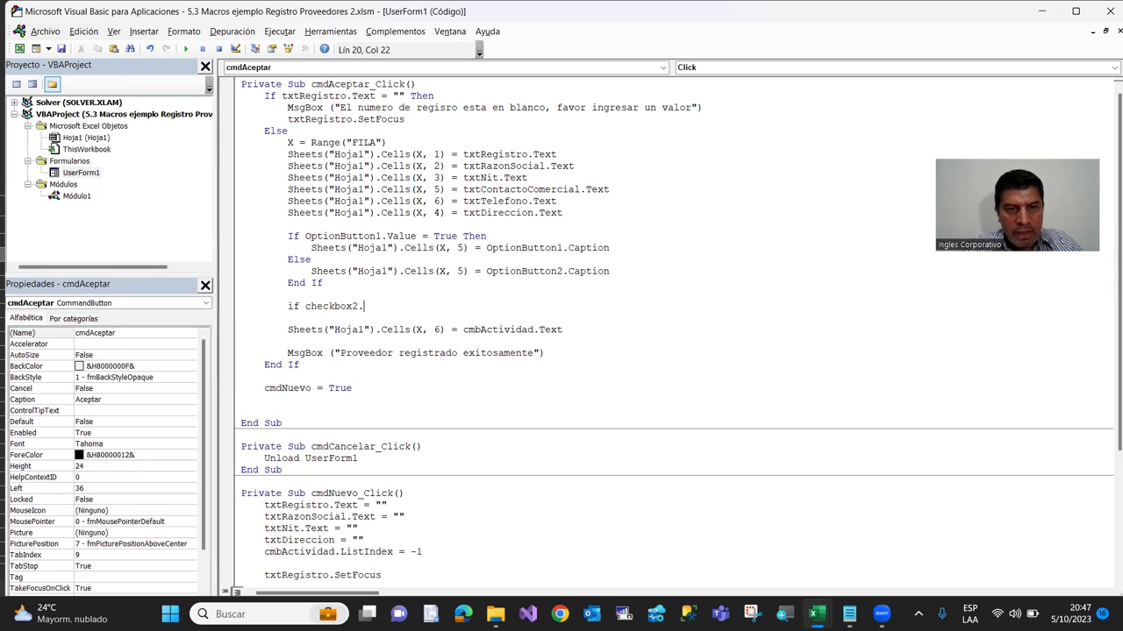
key(BackSpace)
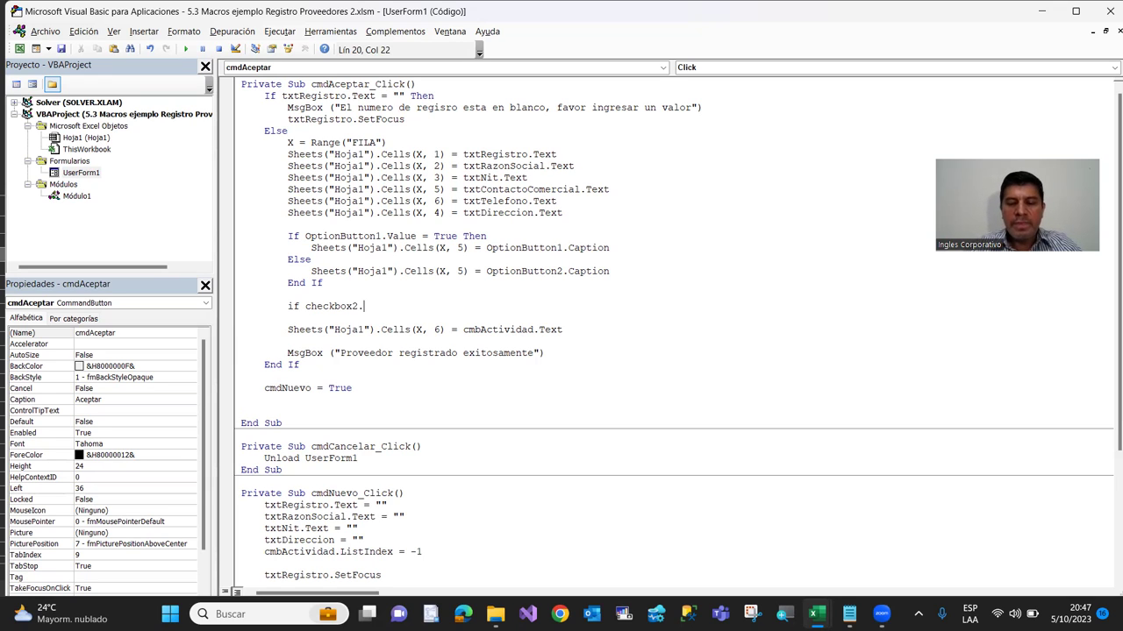
key(BackSpace)
key(BackSpace)
text(1)
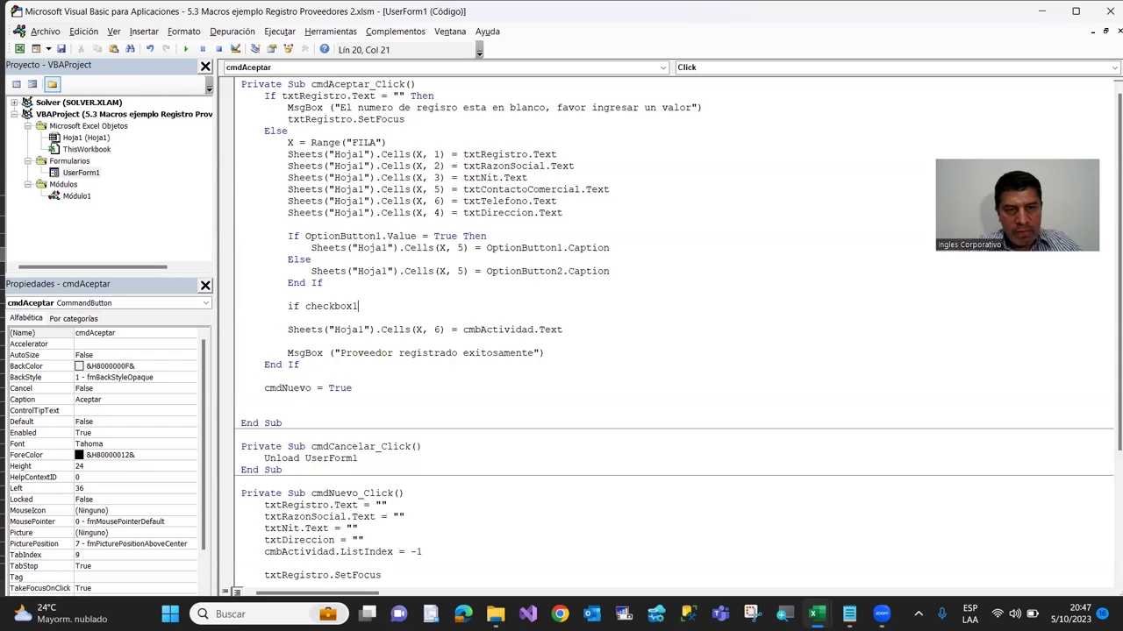
text(.)
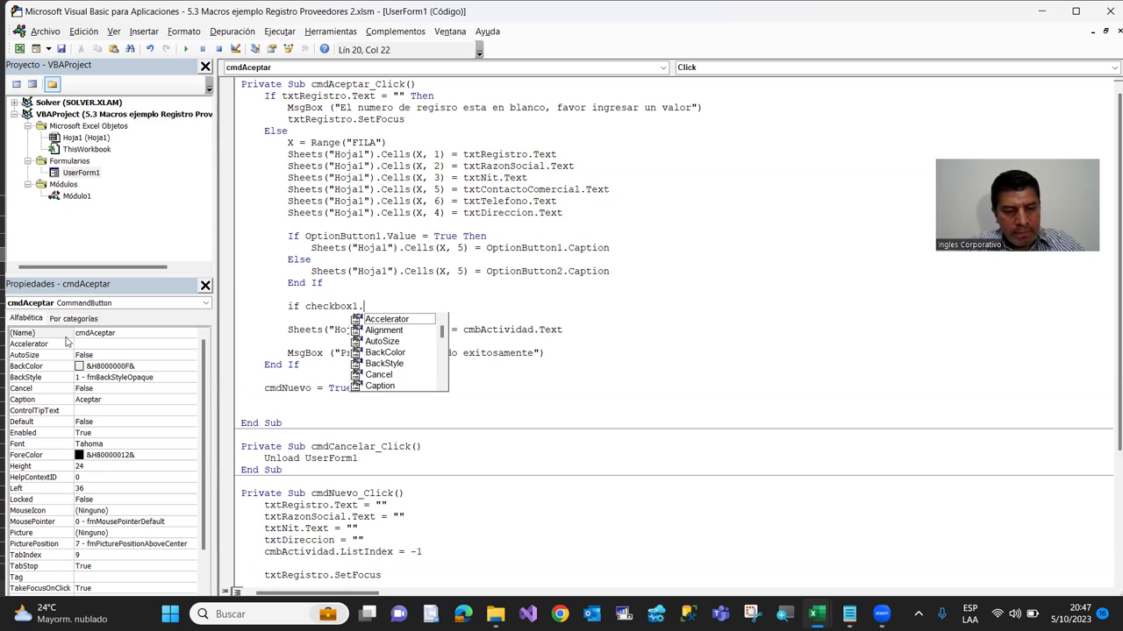
text(value)
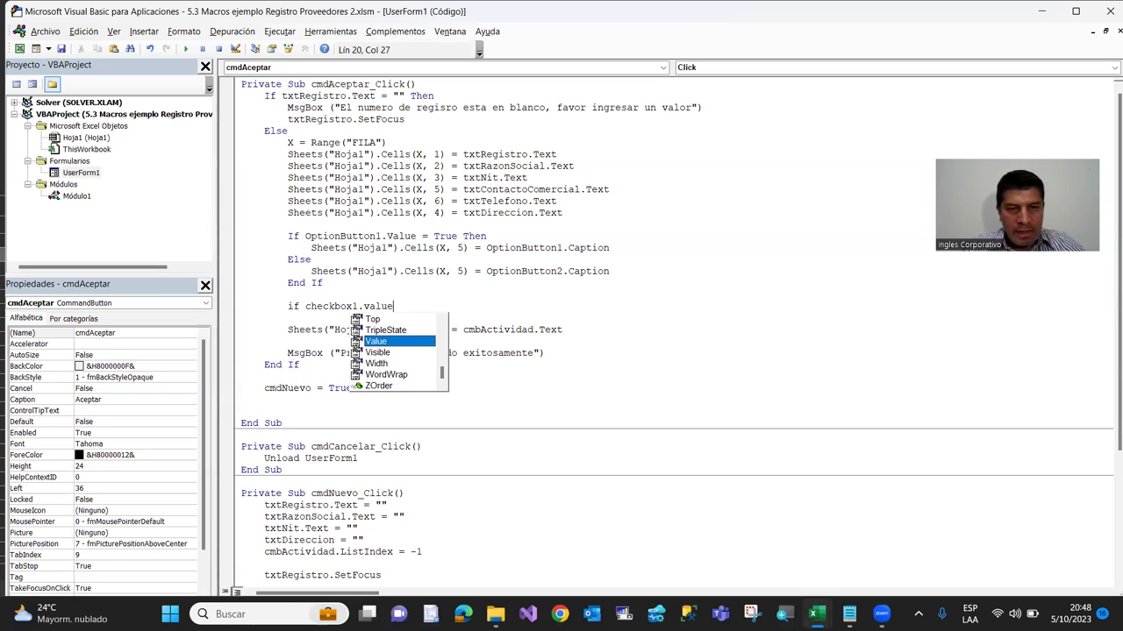
text(=)
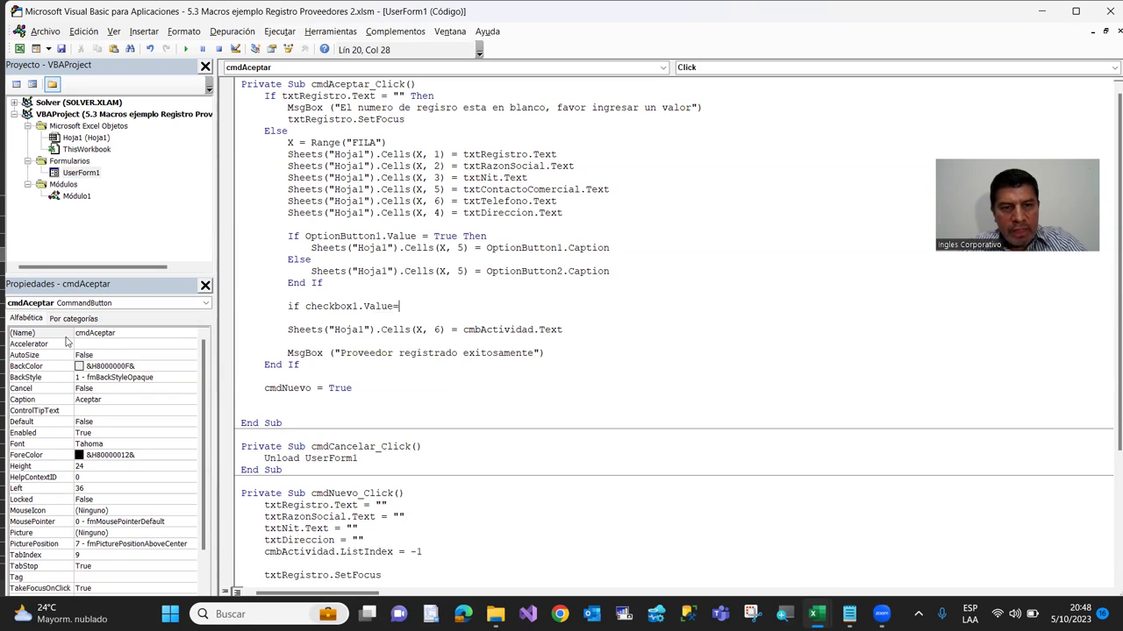
text(true)
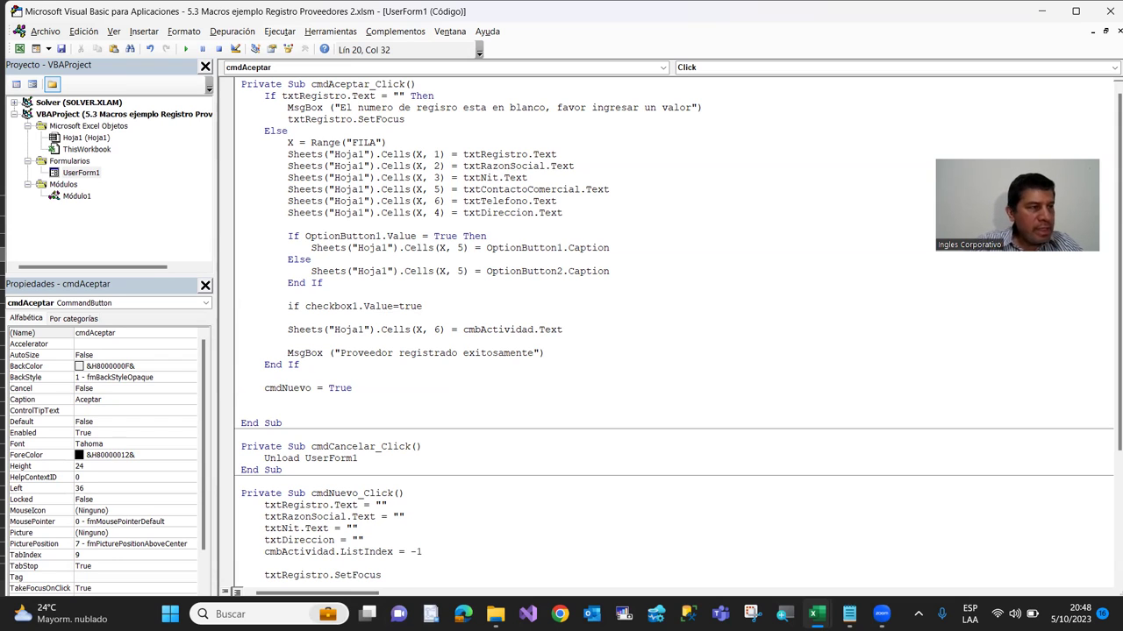
text( then)
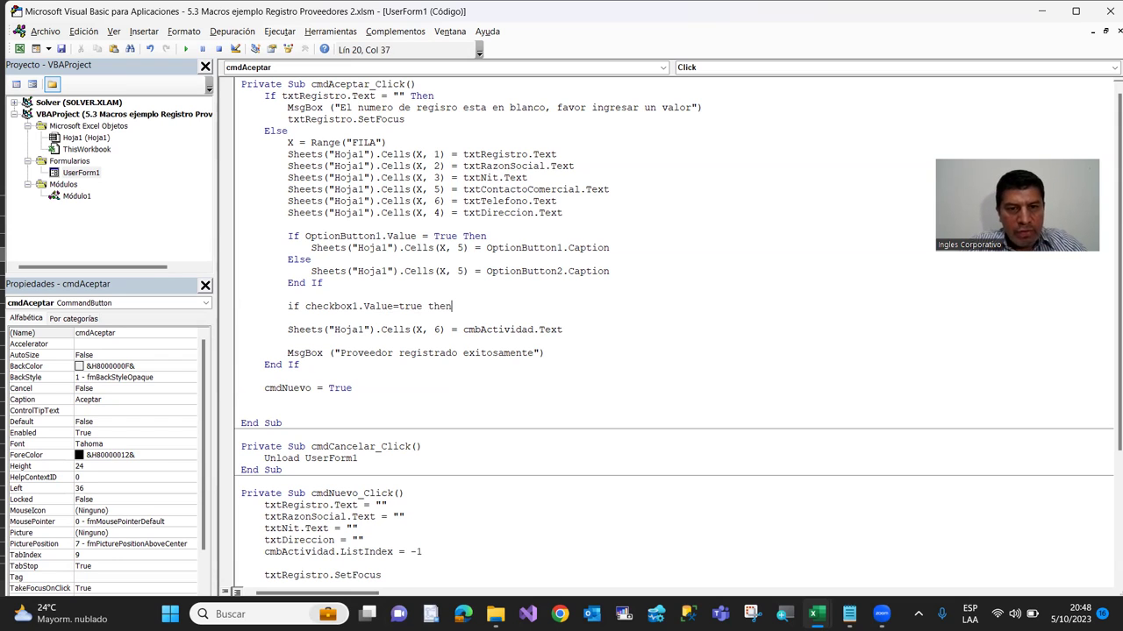
key(Return)
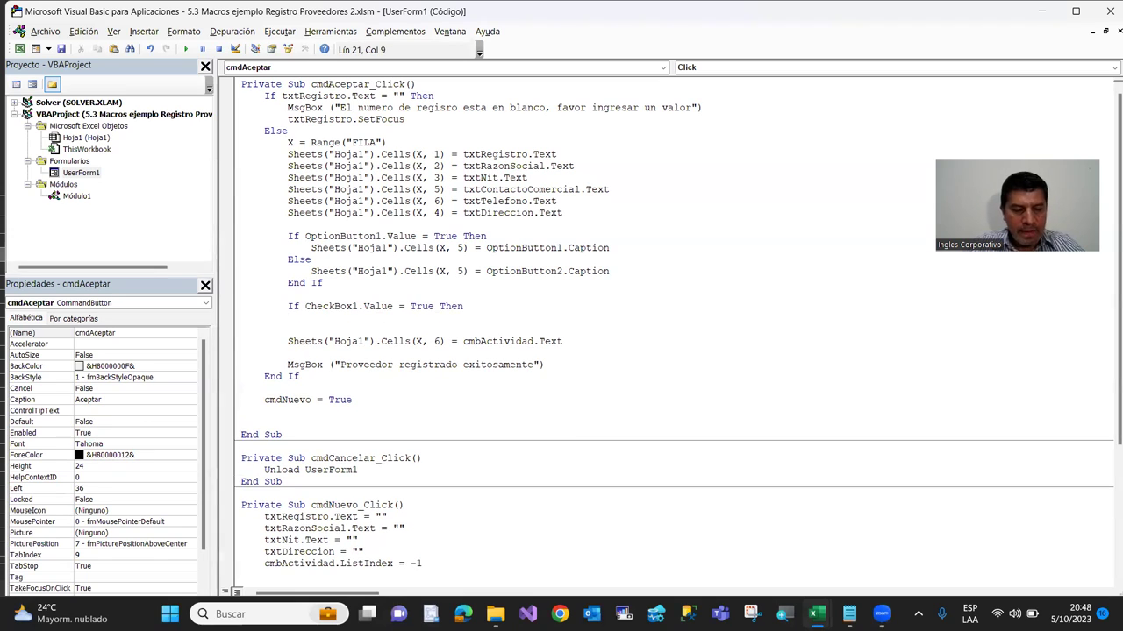
key(Up)
key(Up)
click(312, 271)
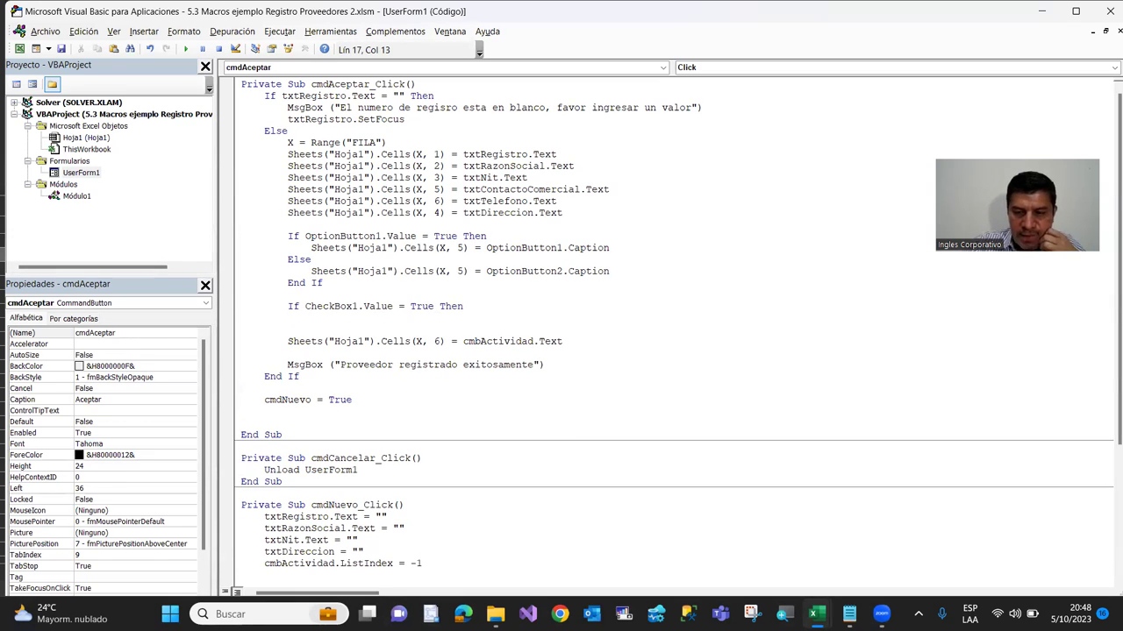
Paste the Sheets assignment inside the If branch and change its column to 11
key(shift+End)
key(ctrl+c)
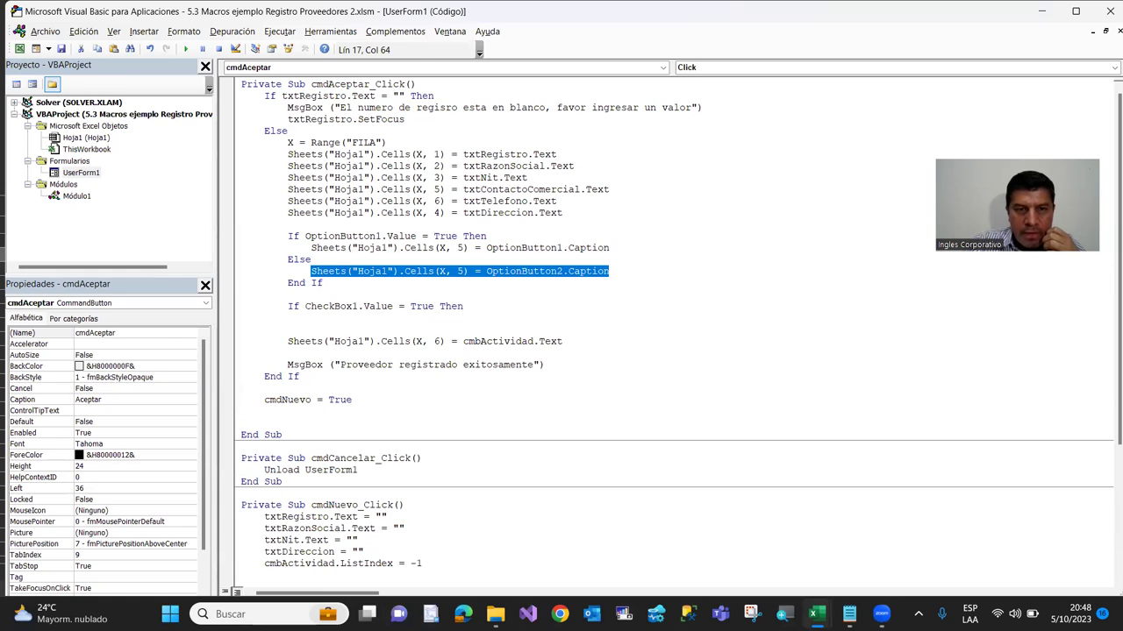
click(464, 306)
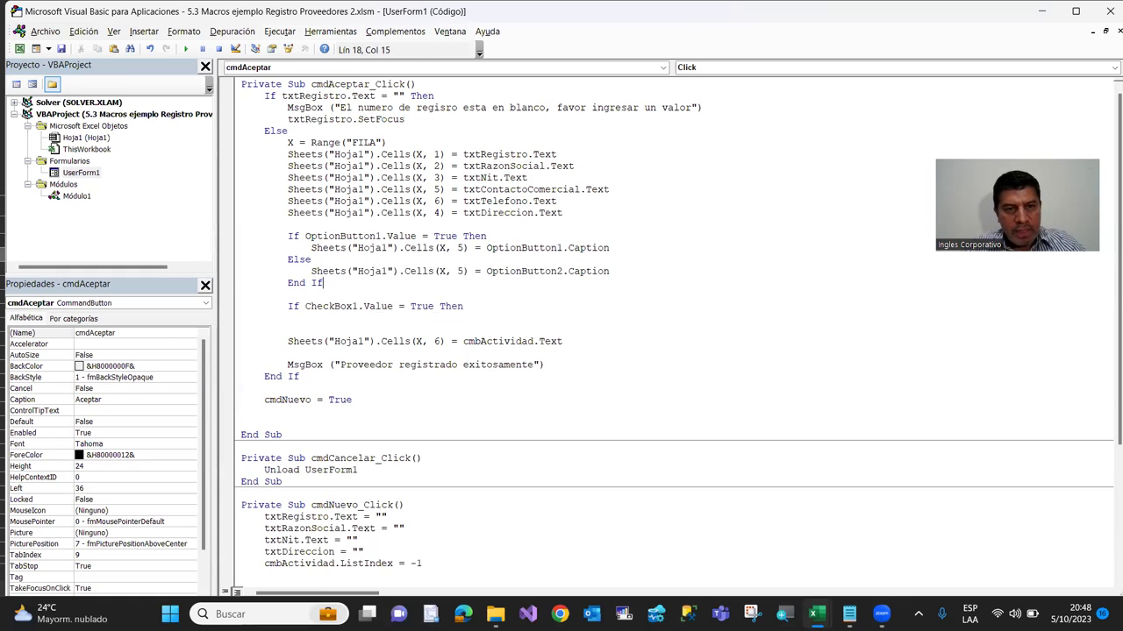
key(Return)
key(ctrl+v)
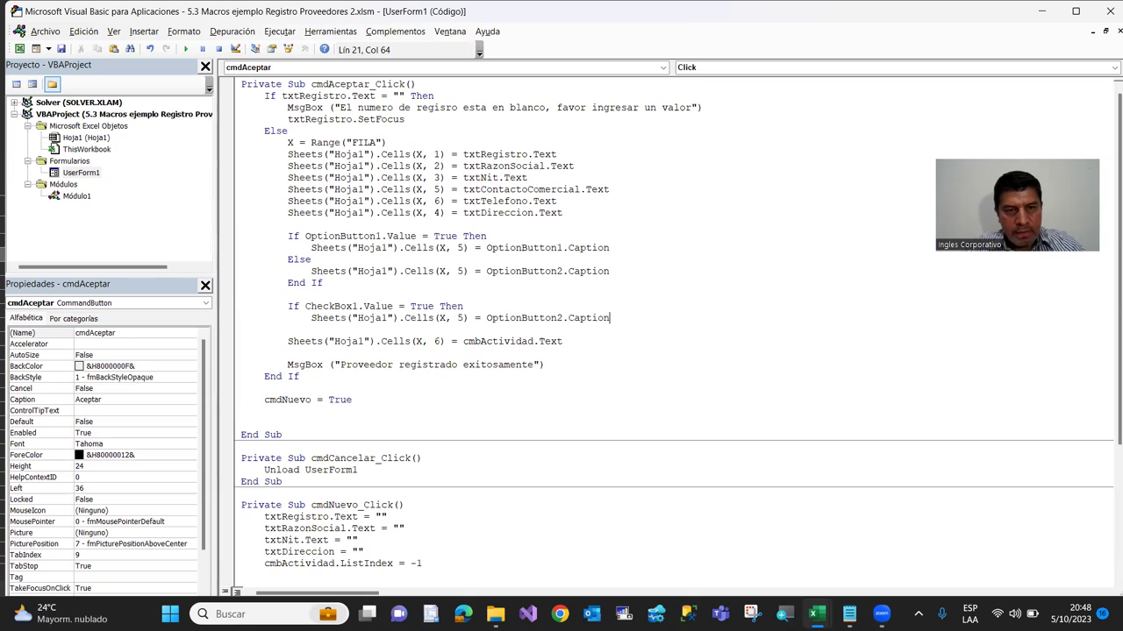
key(Left)
key(Left)
key(Left)
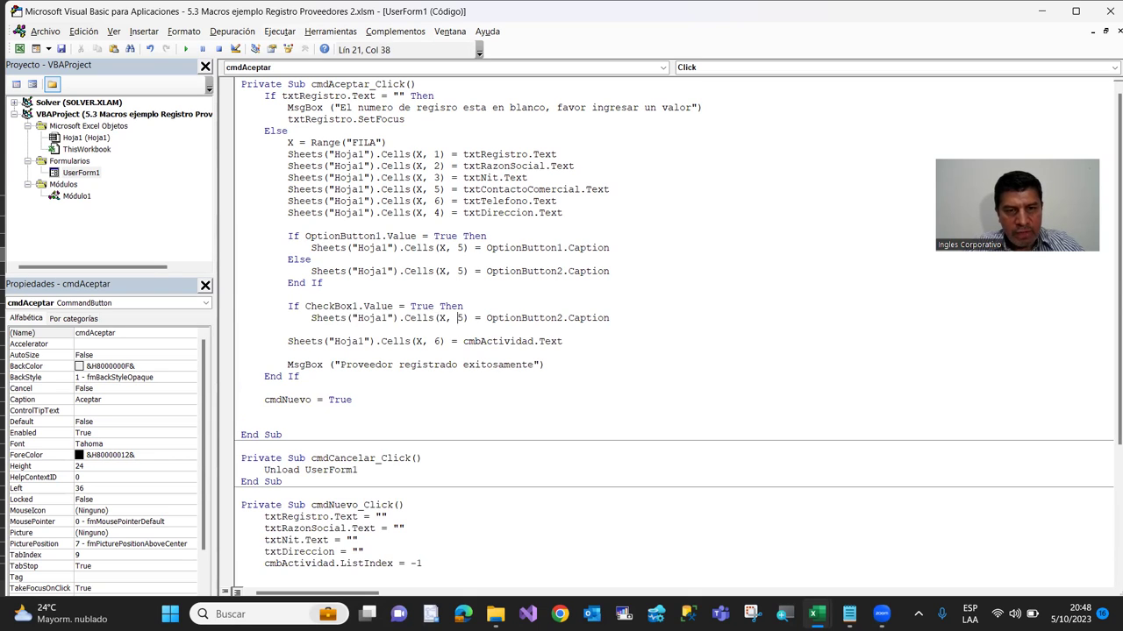
text(11)
key(Delete)
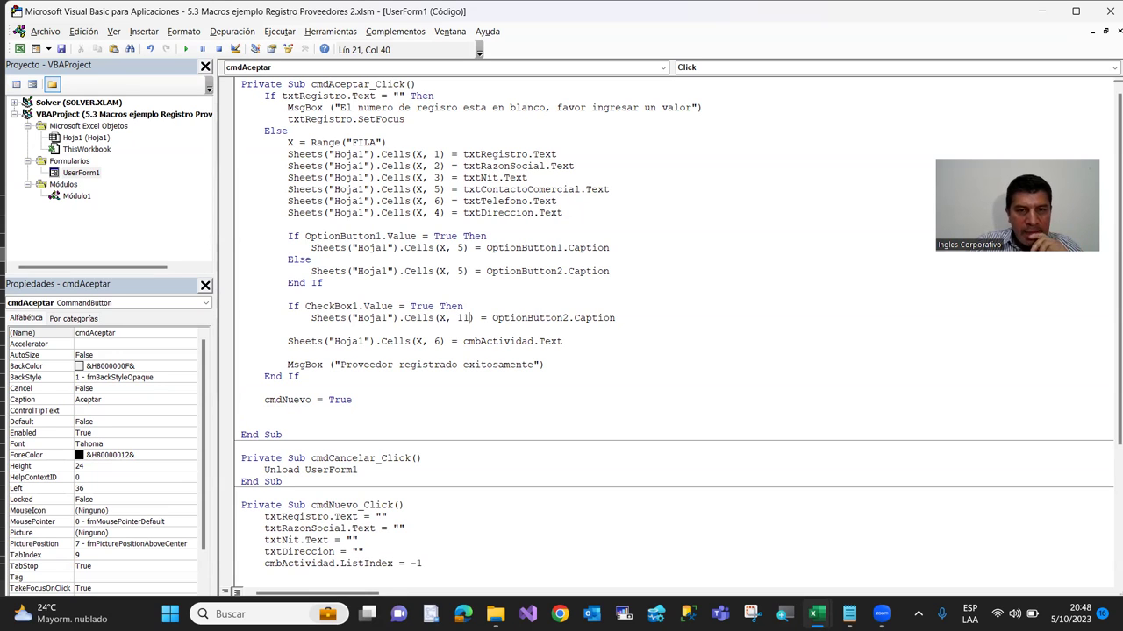
Make the assigned value CheckBox1.Caption and open a new line below it
click(487, 317)
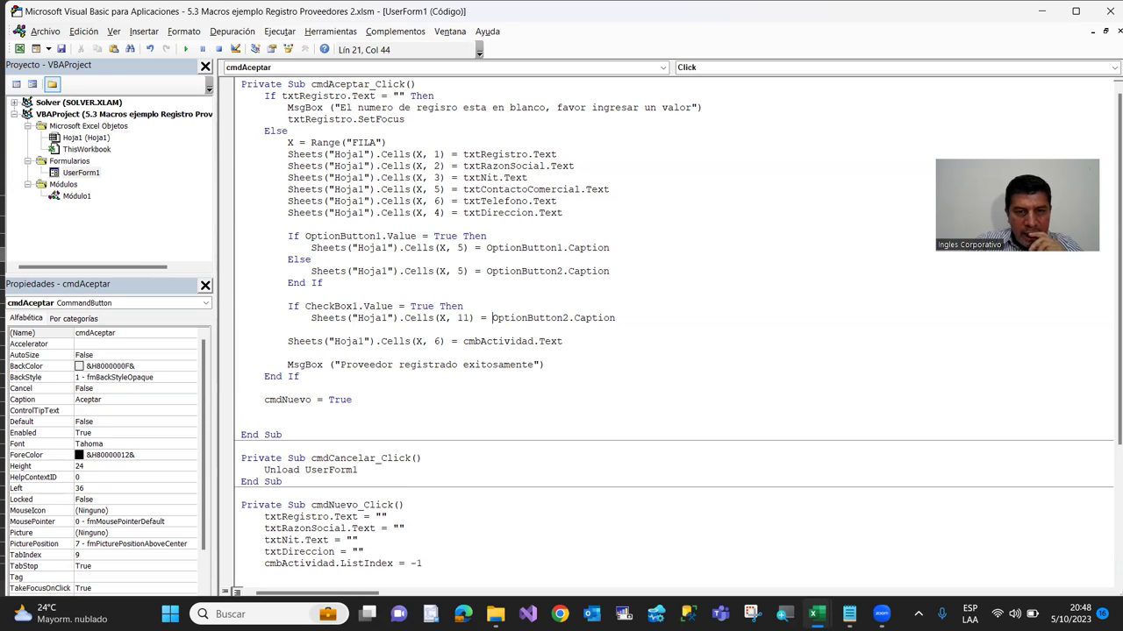
text(check)
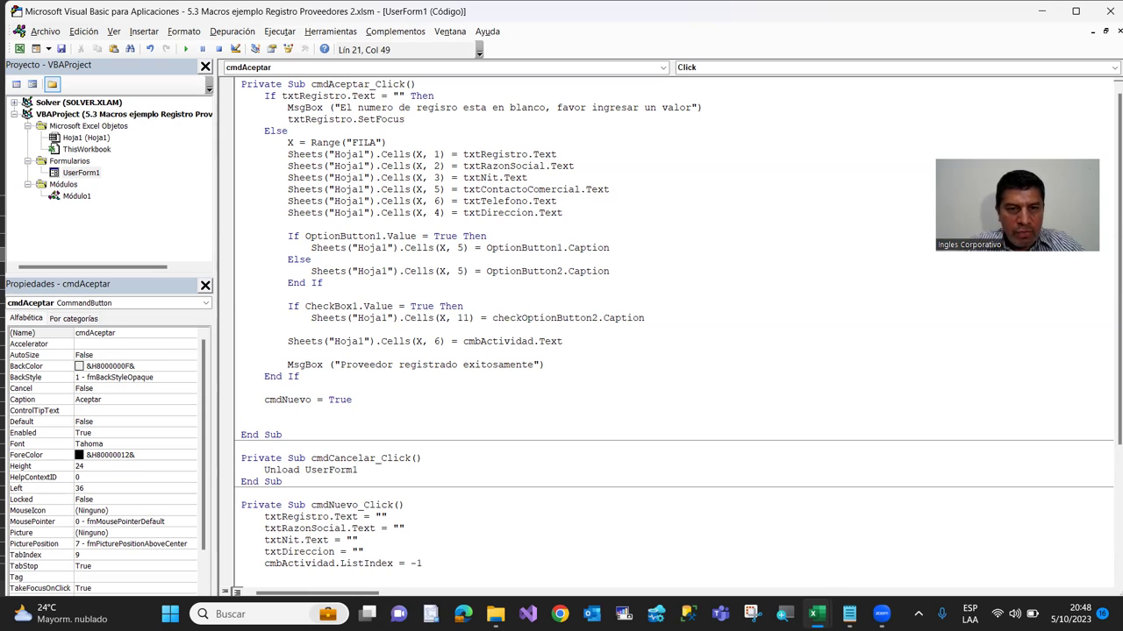
text(box1)
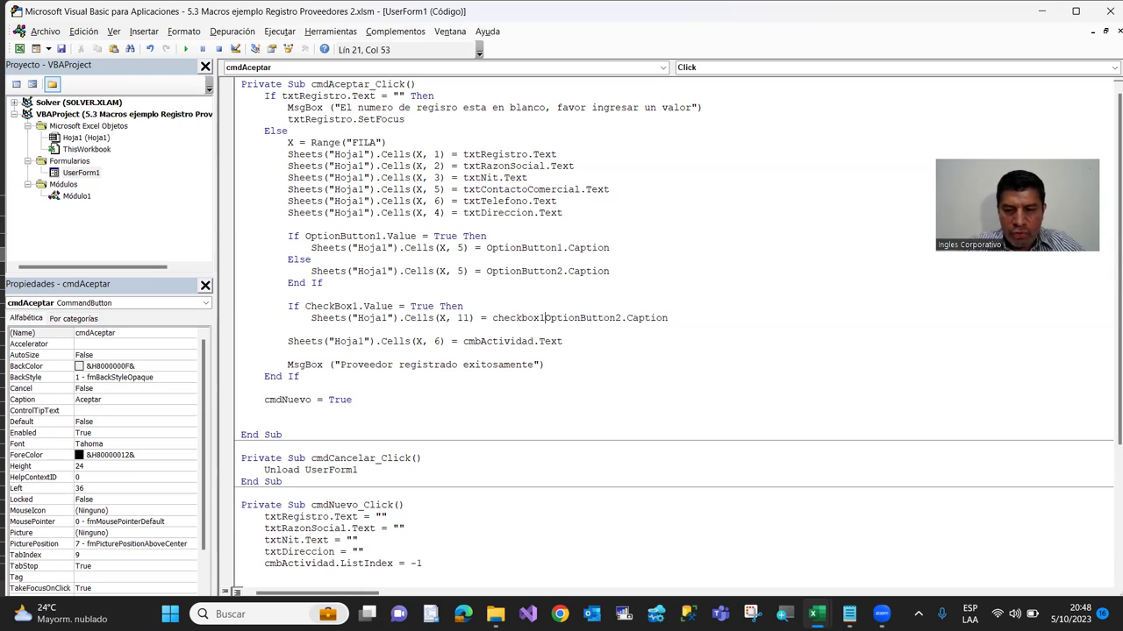
key(Delete)
key(Delete)
key(Delete)
key(Delete)
key(Delete)
key(Delete)
key(Delete)
key(Delete)
key(Delete)
key(Delete)
key(Delete)
key(Down)
key(Up)
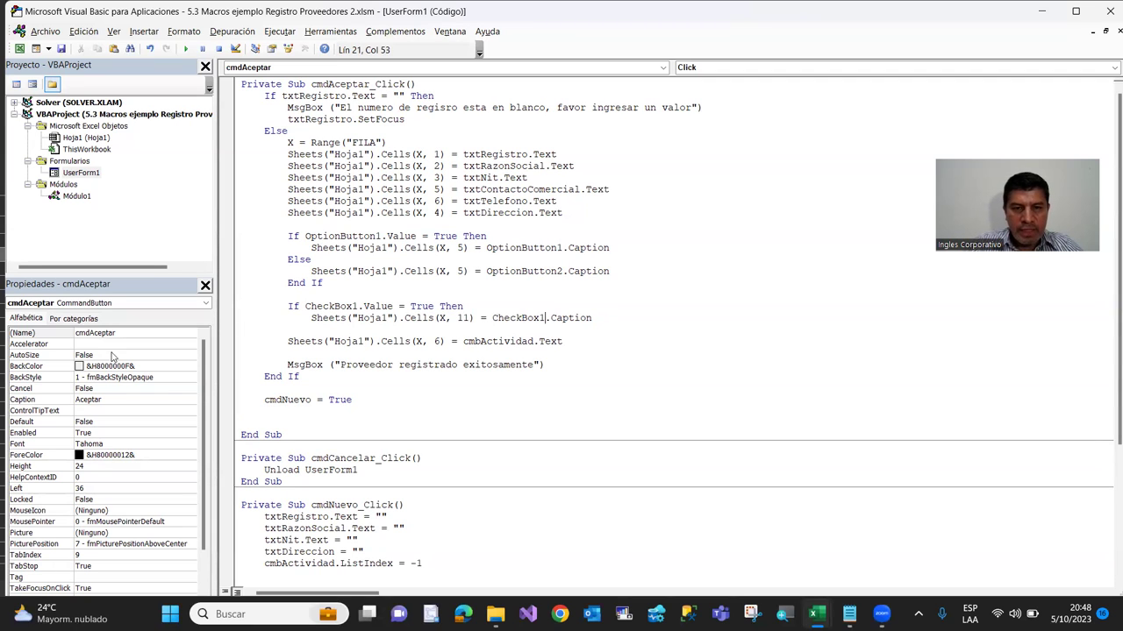
key(Down)
click(592, 319)
key(Return)
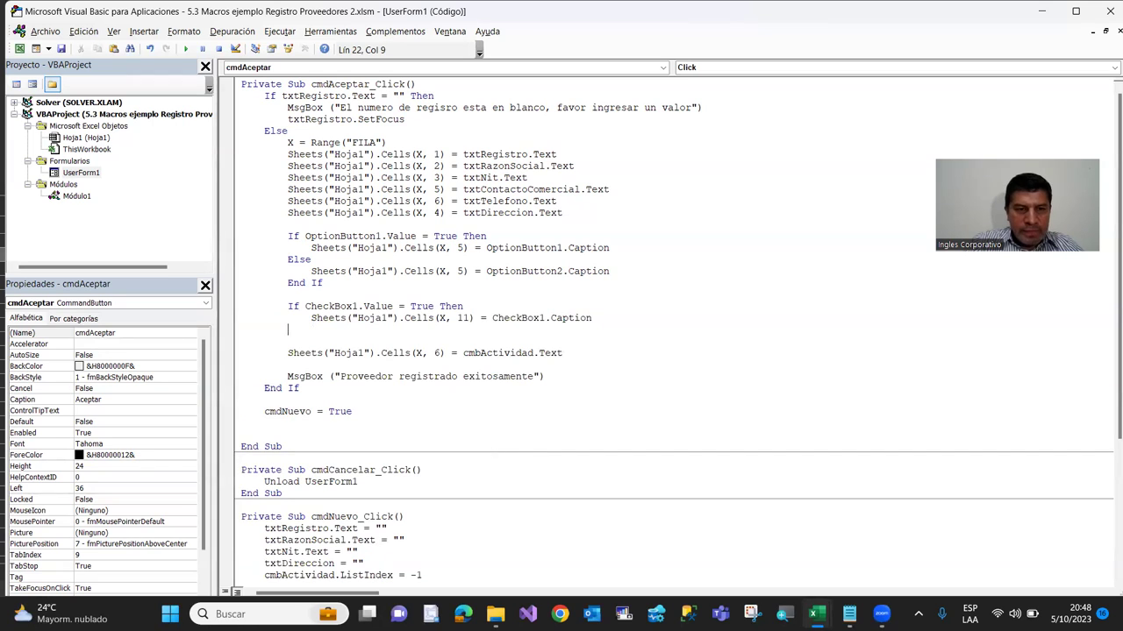
Add an Else line and copy the column-11 caption assignment beneath it
text(Else)
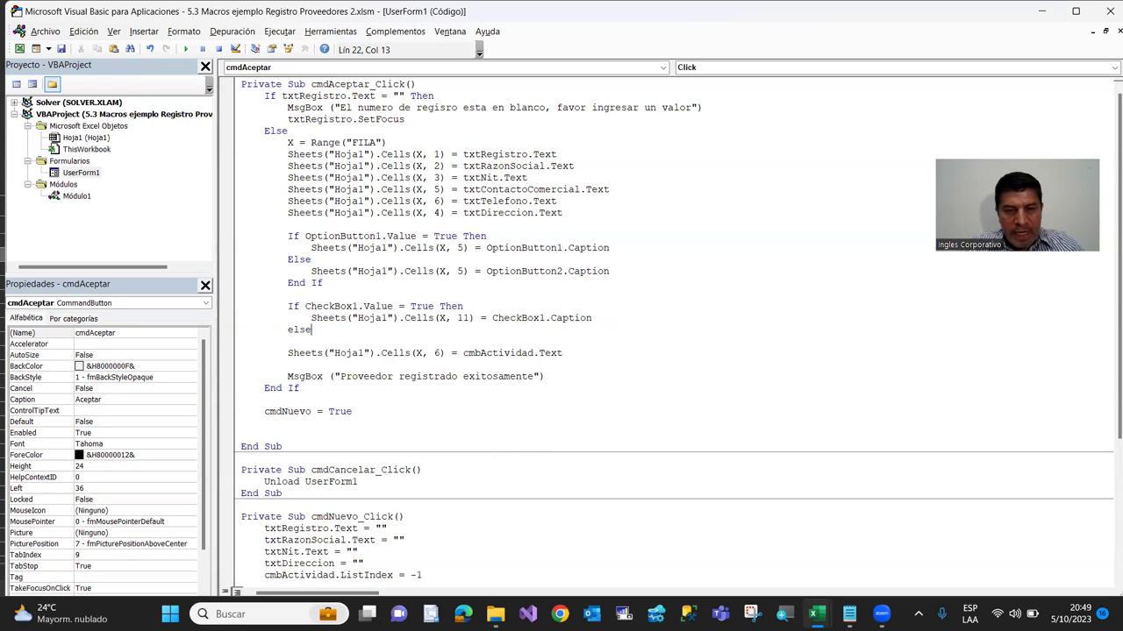
key(Return)
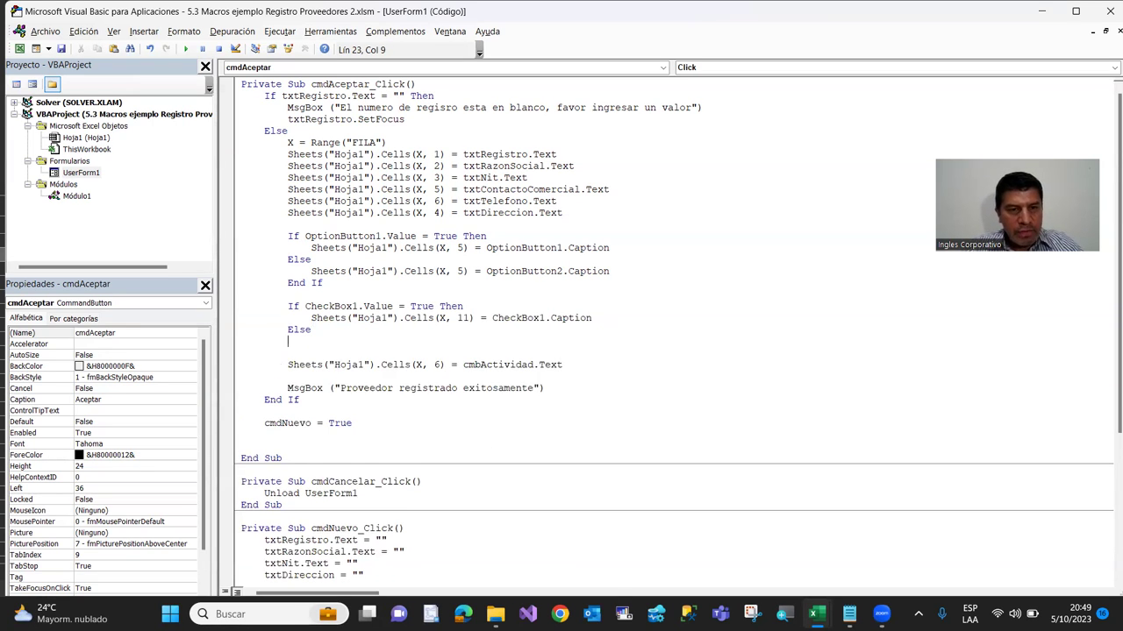
click(288, 318)
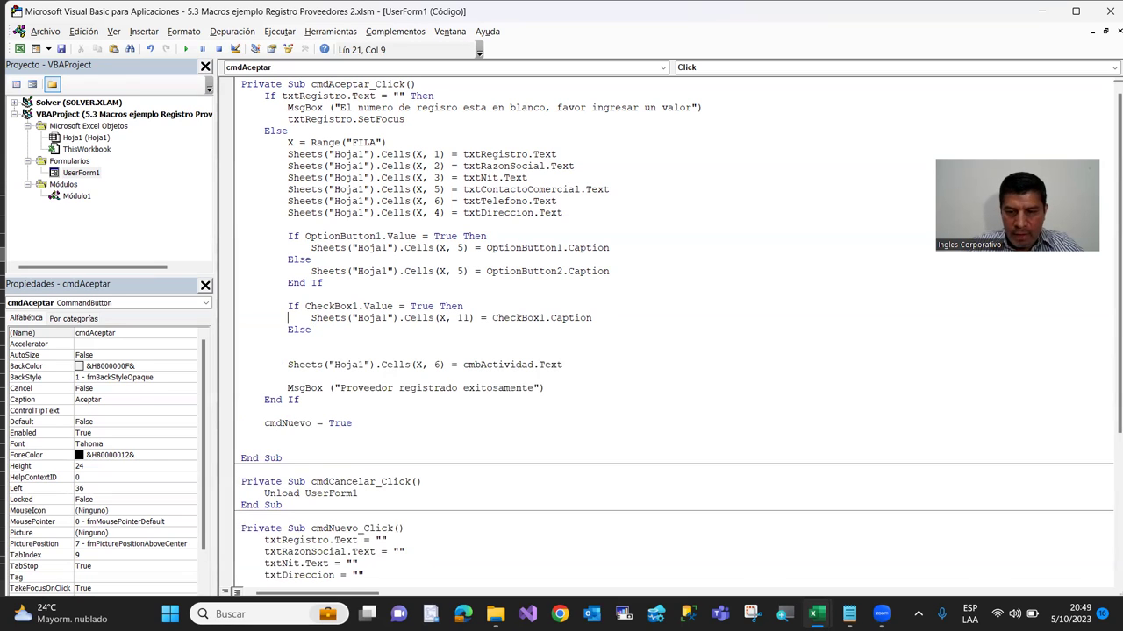
key(shift+End)
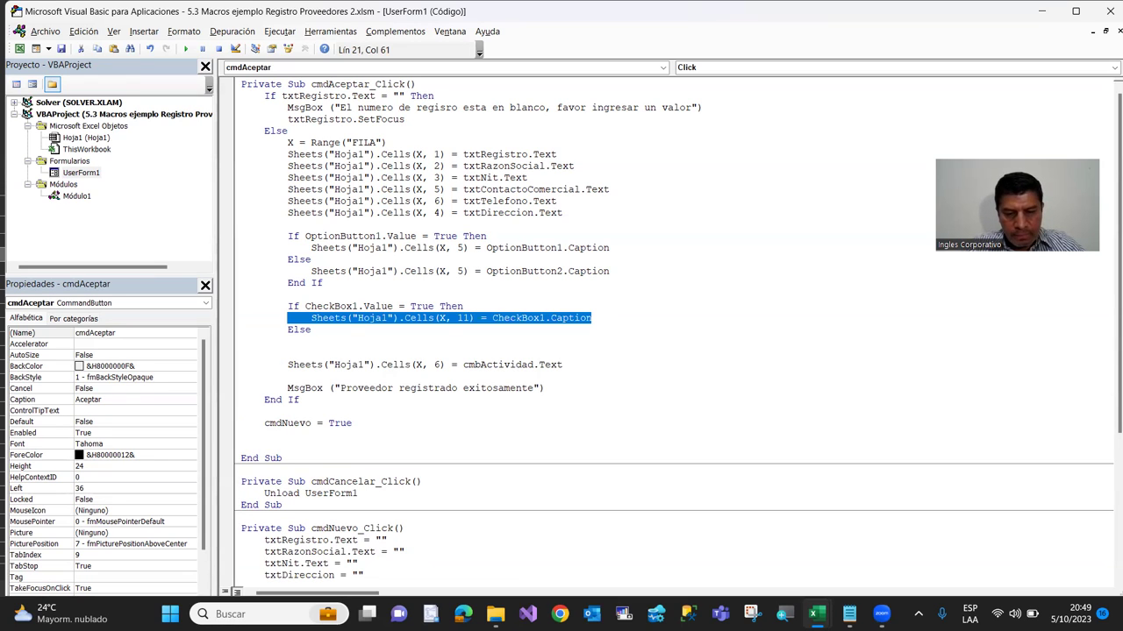
key(ctrl+c)
click(287, 341)
key(ctrl+v)
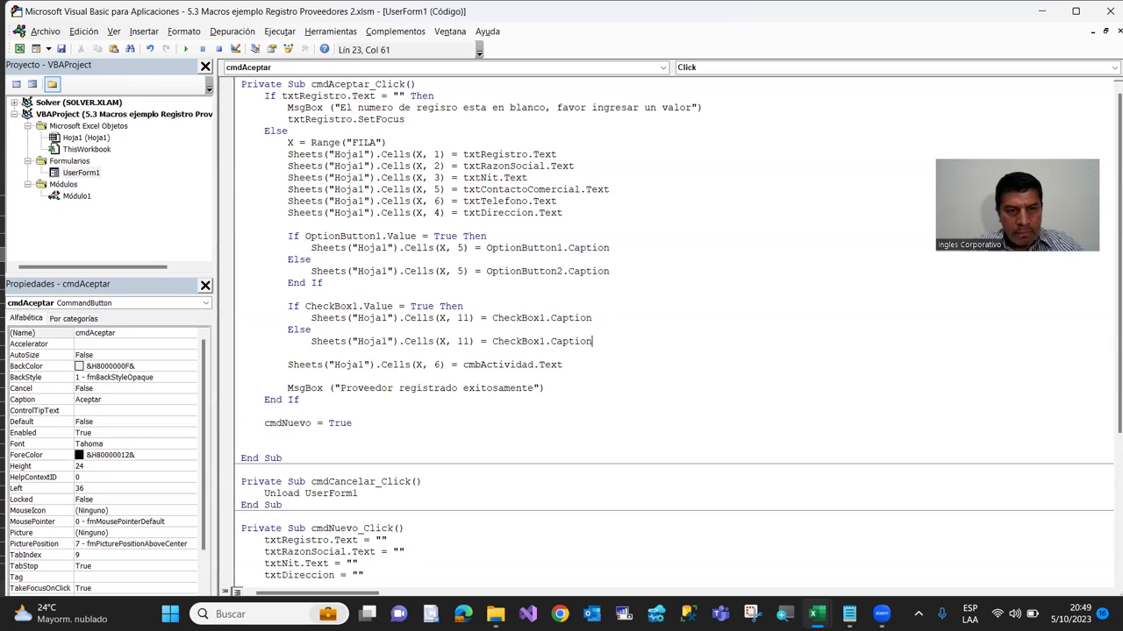
Change the Else branch value to "Local" and close the block with End If
key(Left)
key(Left)
key(Left)
key(Left)
key(Left)
key(Left)
key(Left)
key(Left)
key(Left)
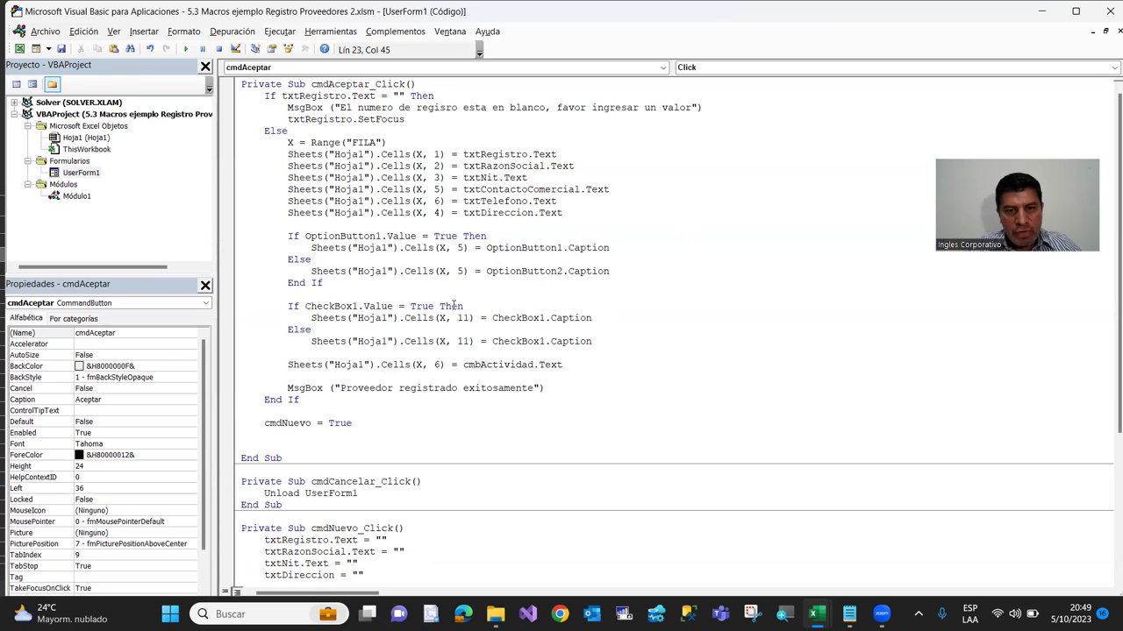
key(Left)
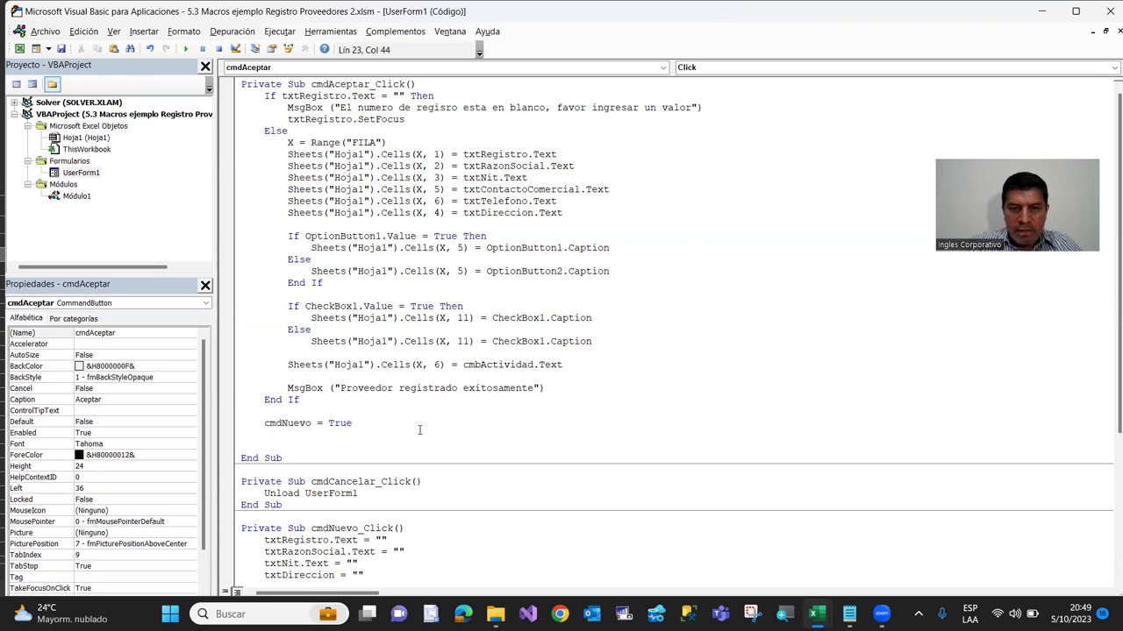
key(shift+End)
text("Local")
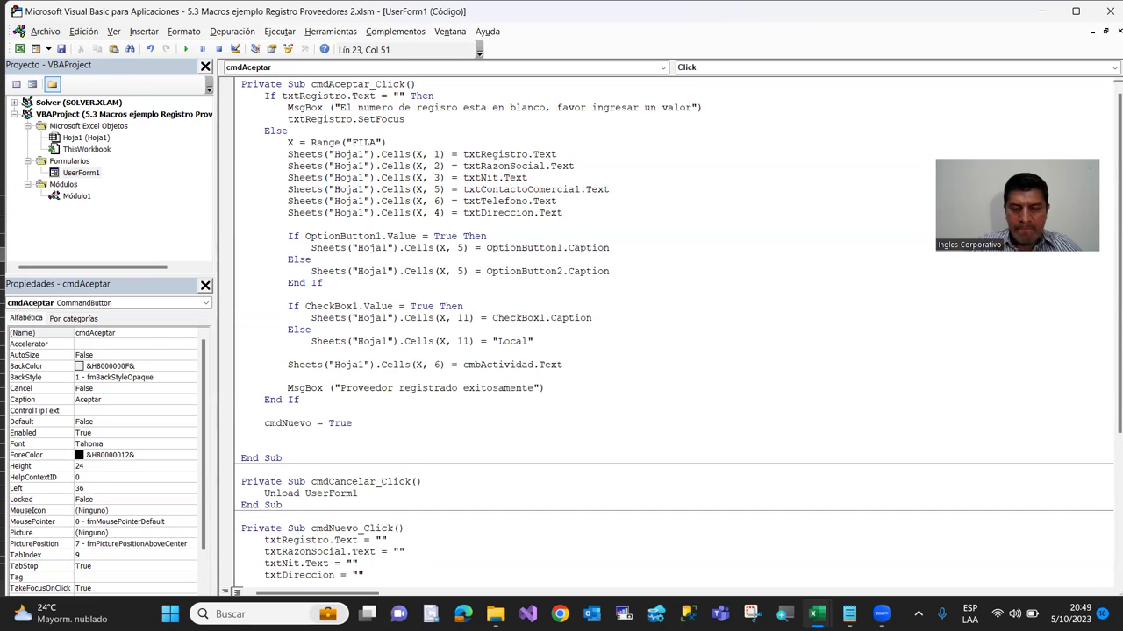
key(Return)
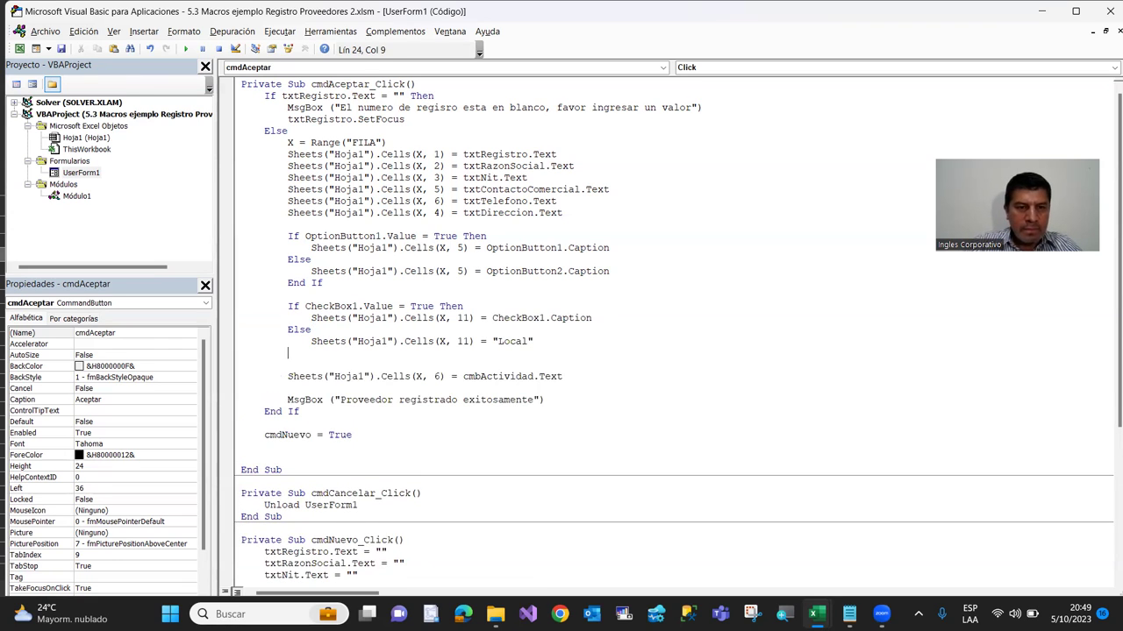
text(End If)
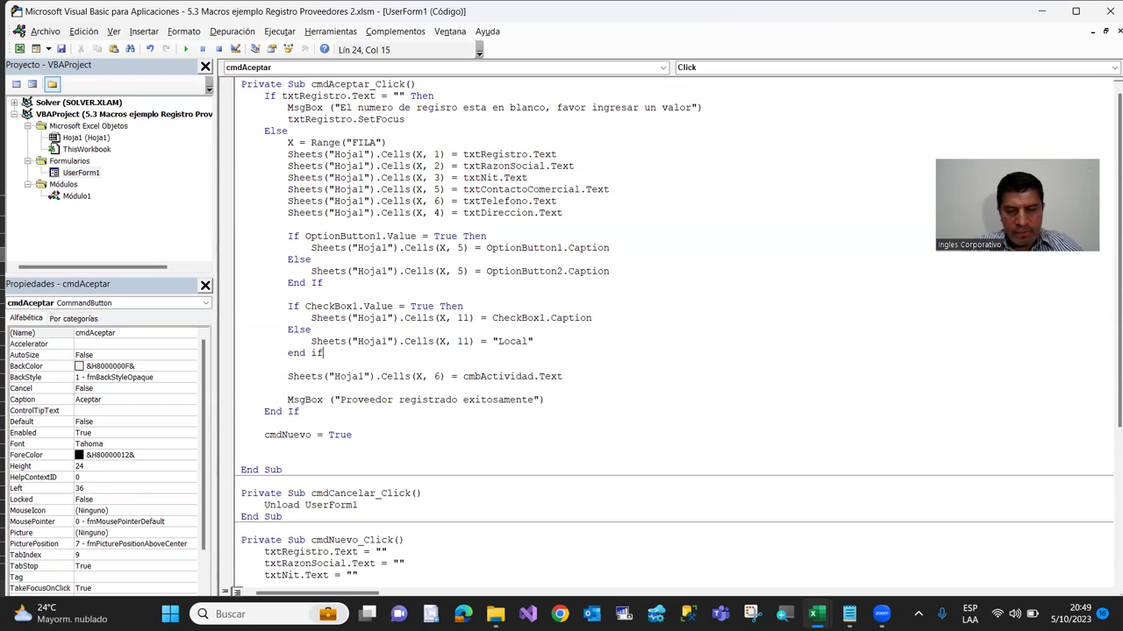
key(Return)
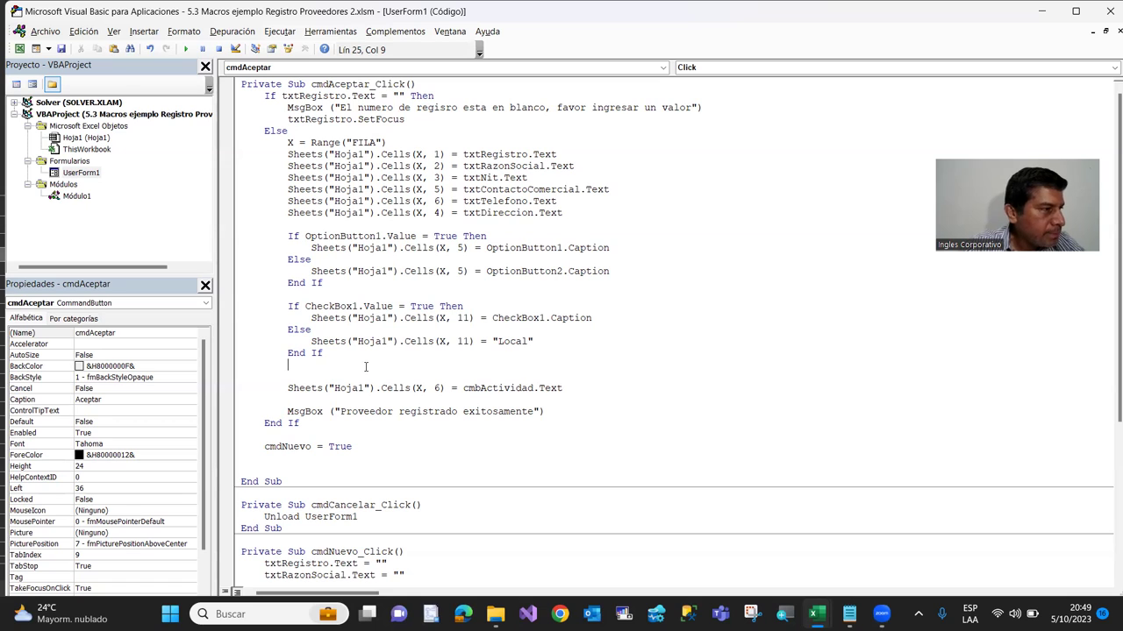
key(Down)
key(Down)
key(Down)
key(Down)
key(Down)
key(Down)
key(Down)
key(Home)
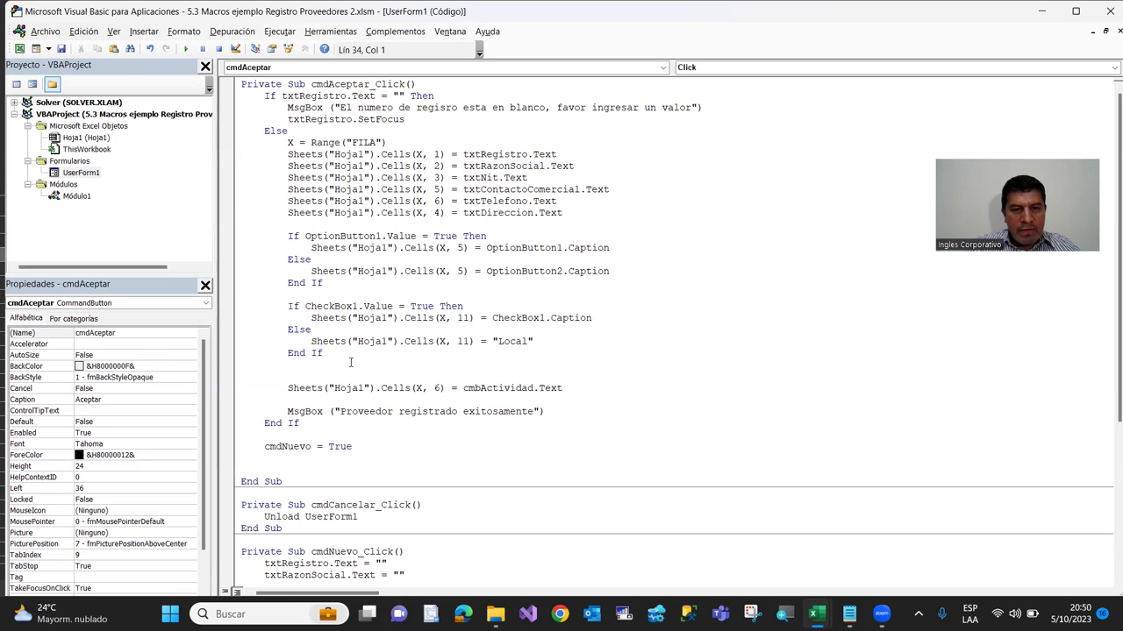
Insert CheckBox1.Value = False before txtRegistro.SetFocus in cmdNuevo_Click
key(Down)
key(Down)
key(Down)
key(Down)
key(Down)
key(Down)
key(Down)
key(Down)
key(Down)
key(Down)
key(Down)
key(Down)
key(Down)
key(Up)
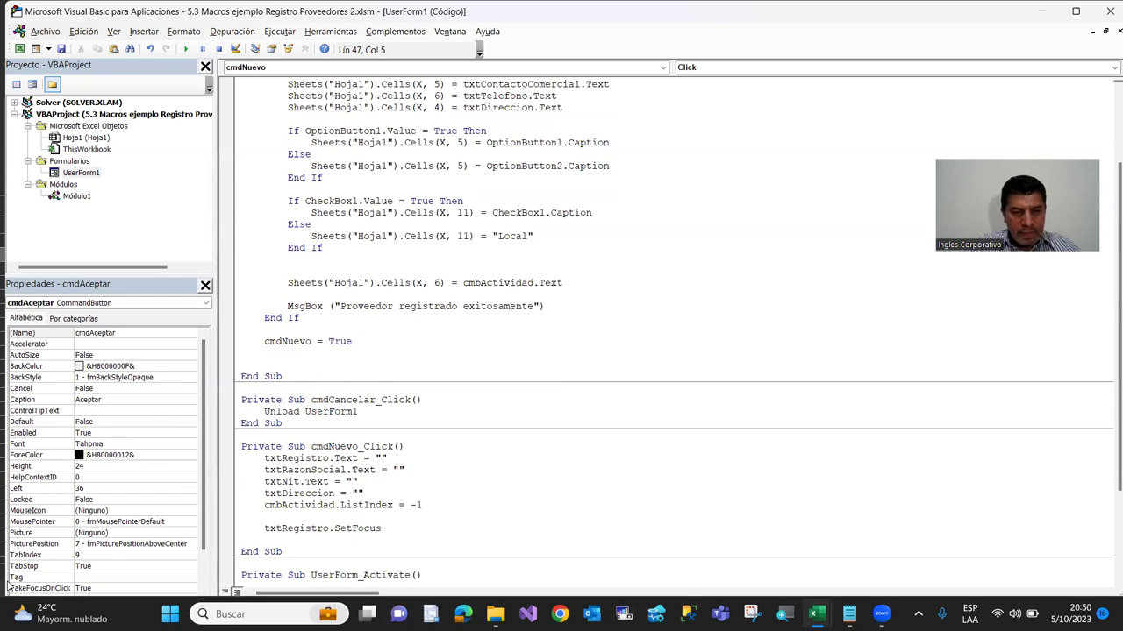
text(checkbox1)
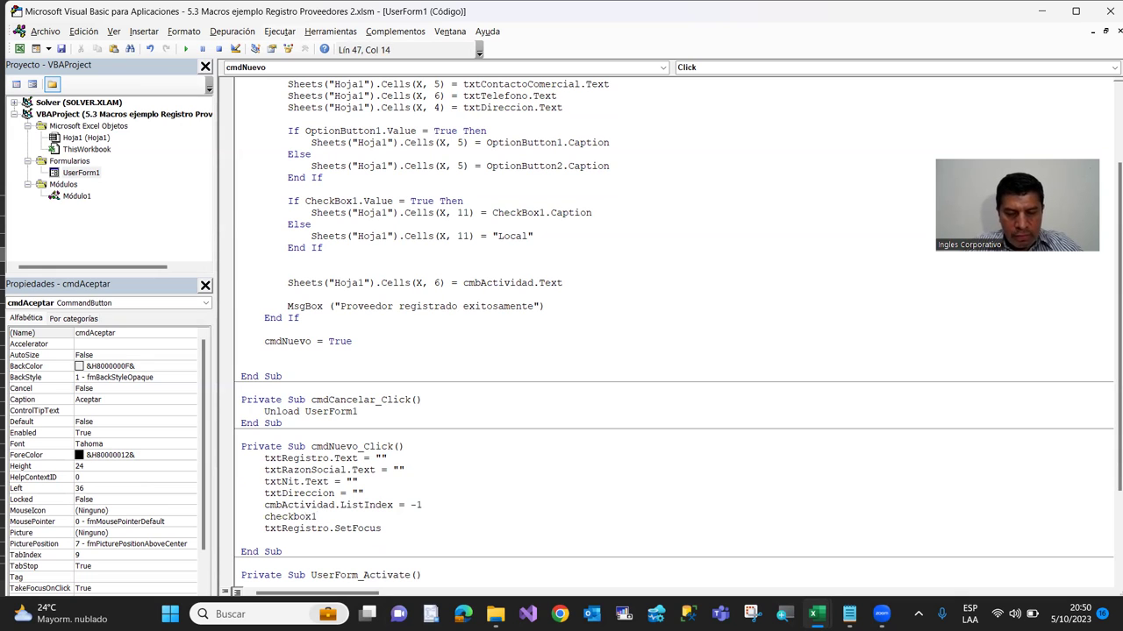
text(.)
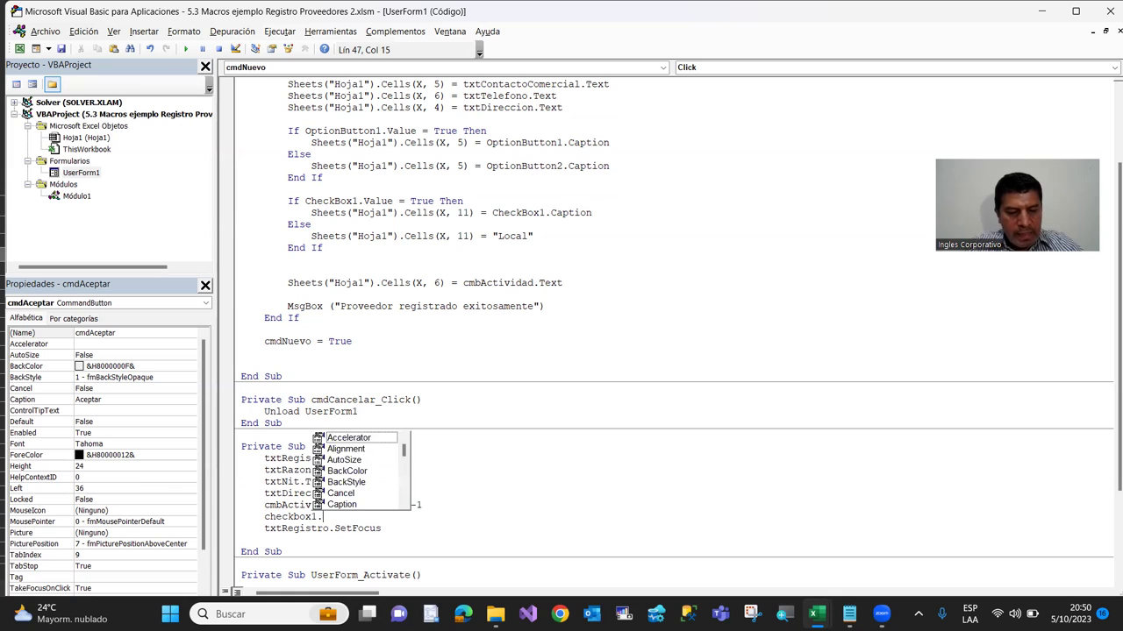
text(value)
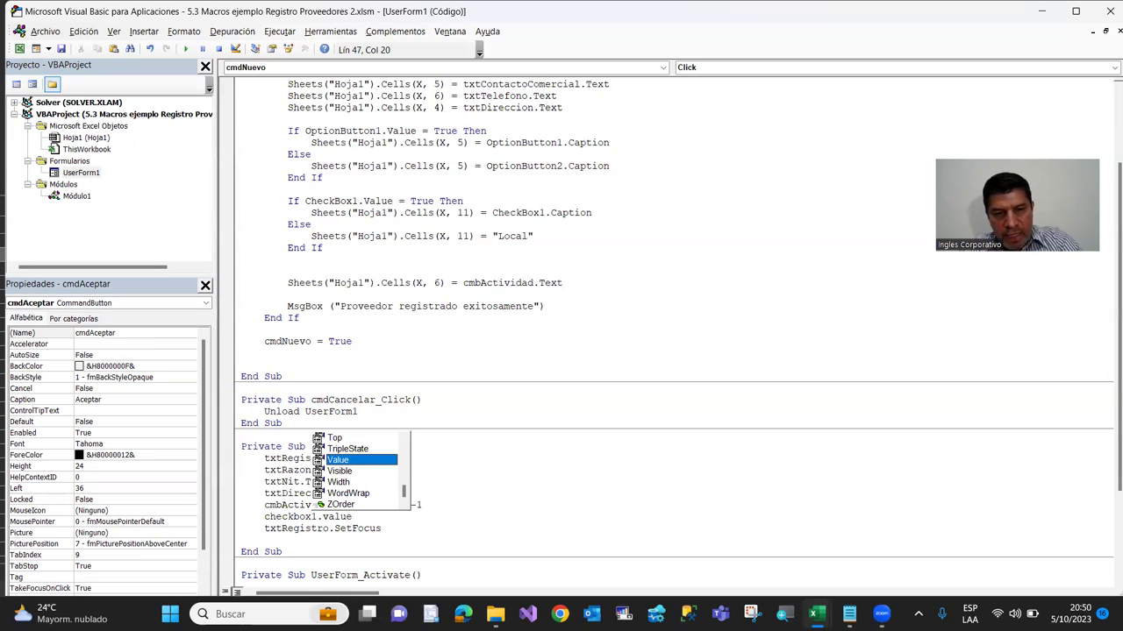
text(=Flase)
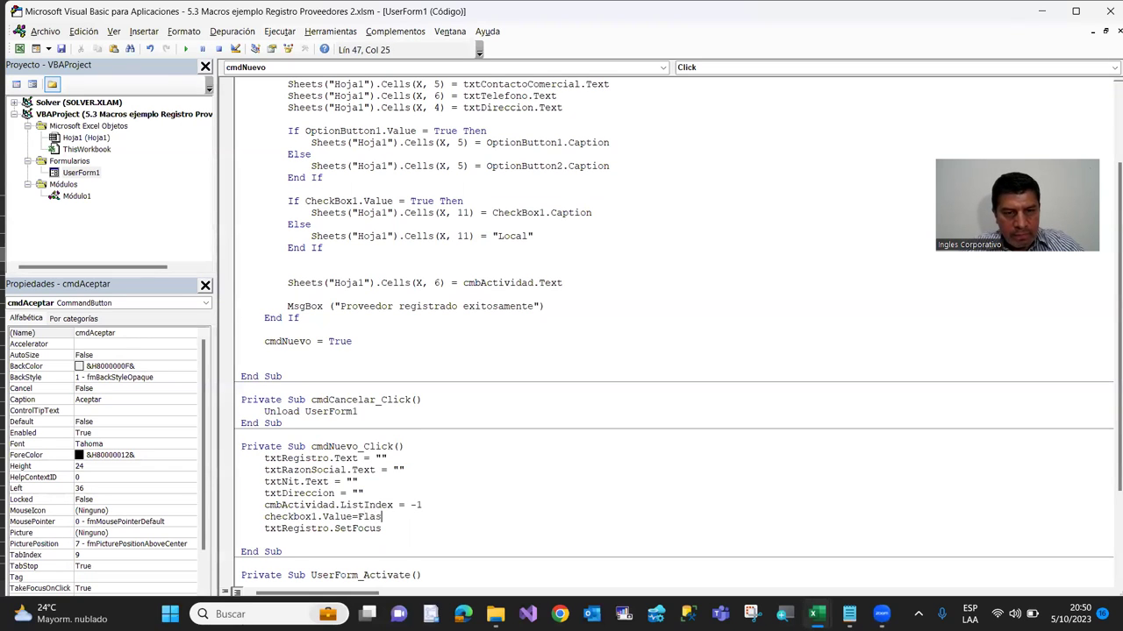
key(BackSpace)
key(BackSpace)
key(BackSpace)
text(alse)
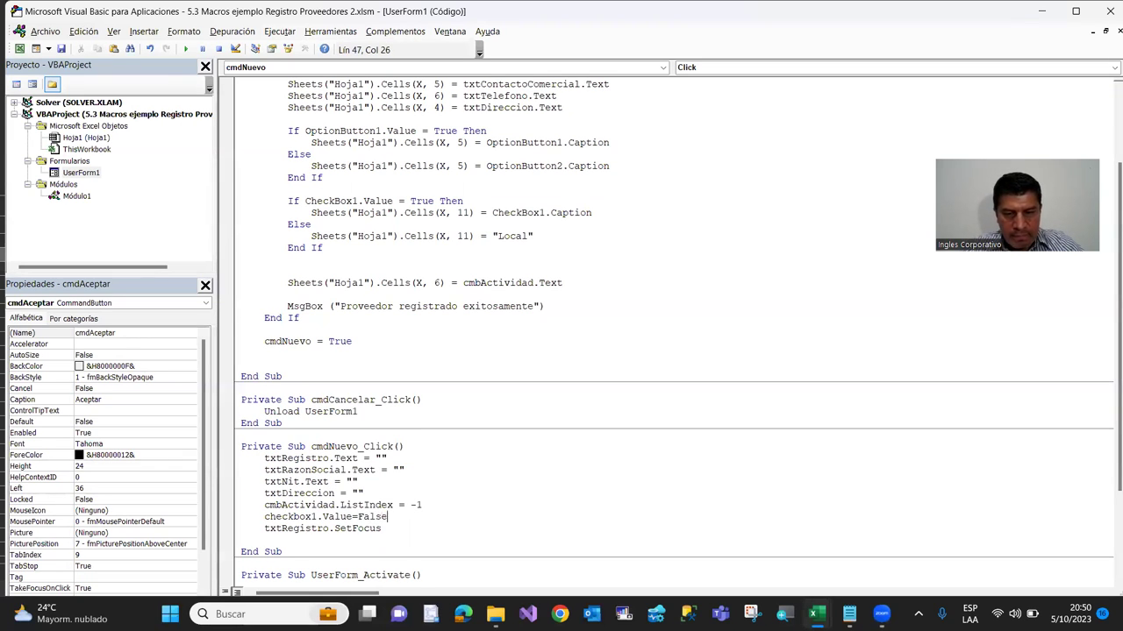
key(Return)
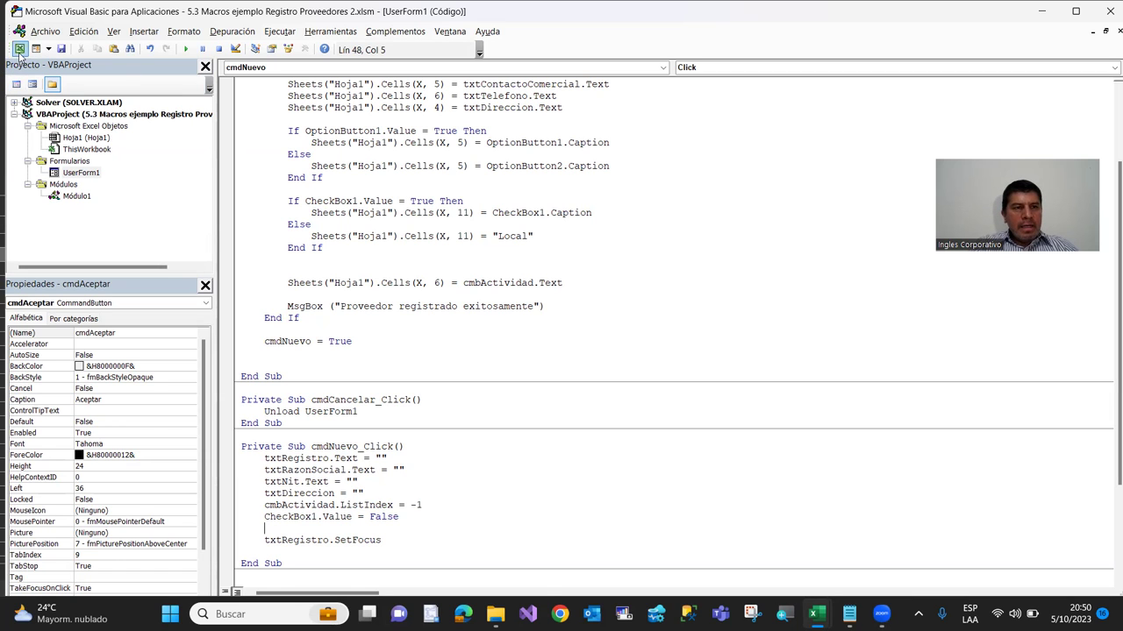
Launch the registration form and test ticking and unticking the Extranjero checkbox
click(18, 49)
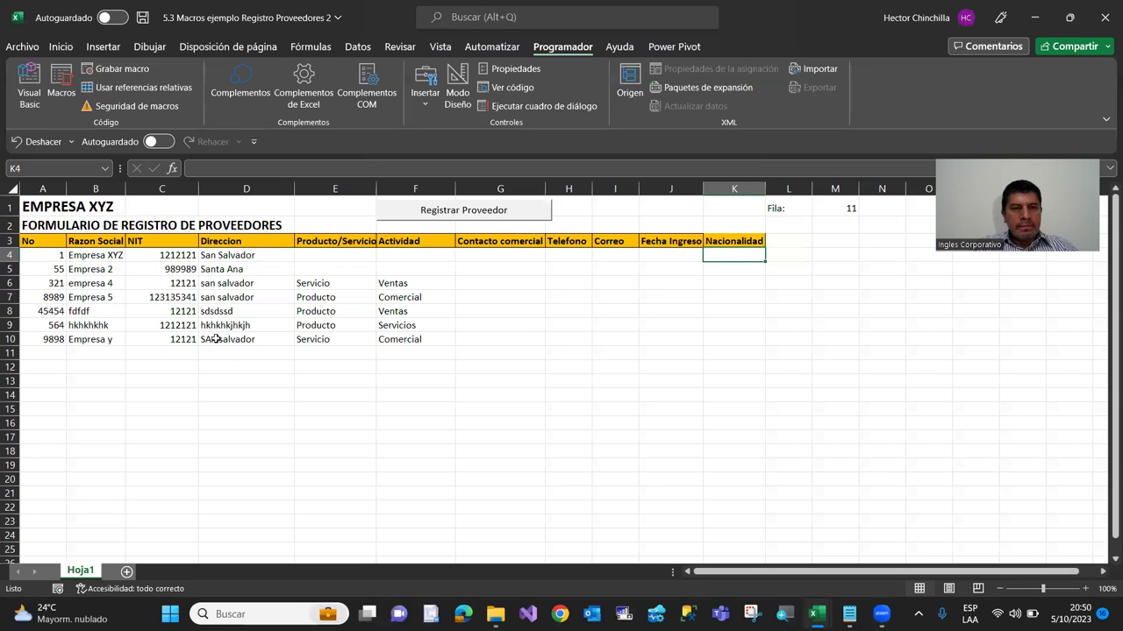
click(447, 214)
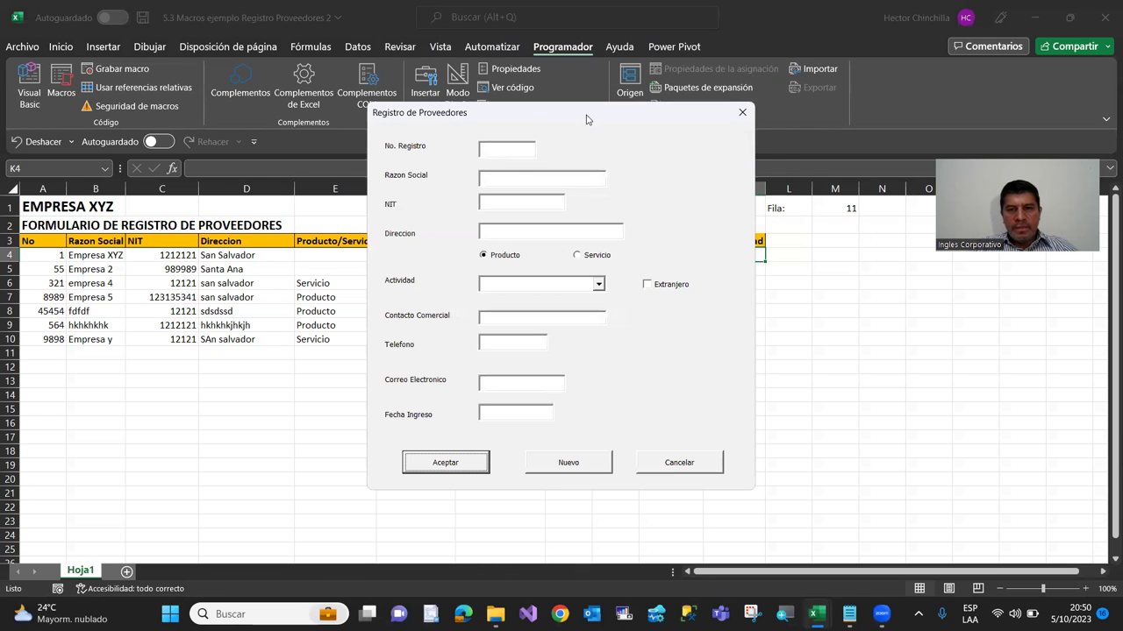
drag(586, 117, 734, 112)
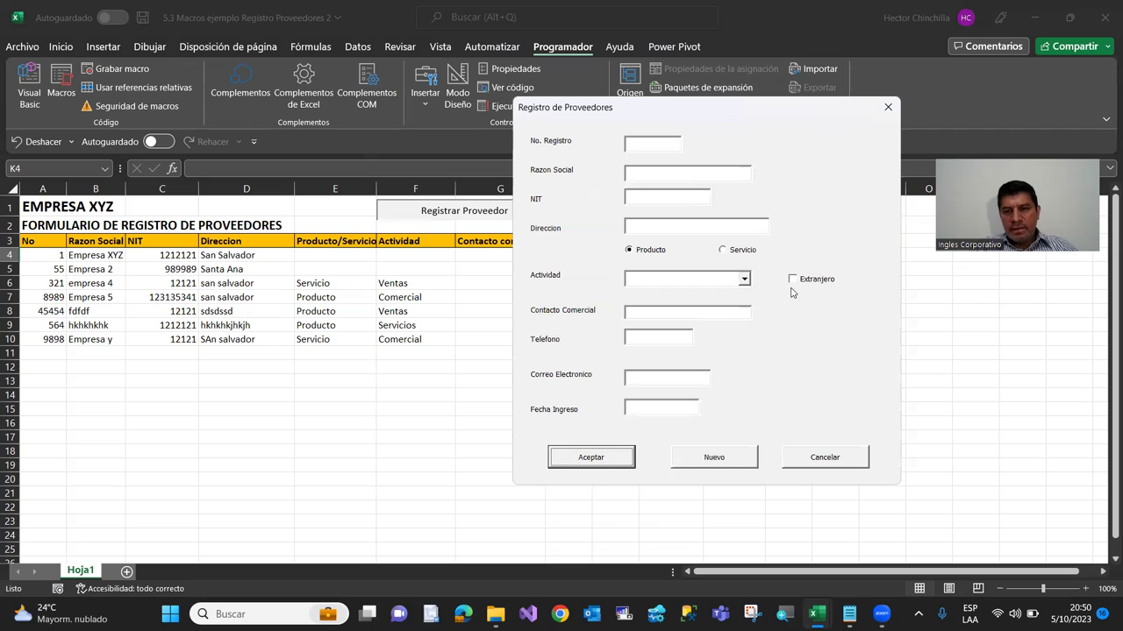
click(792, 280)
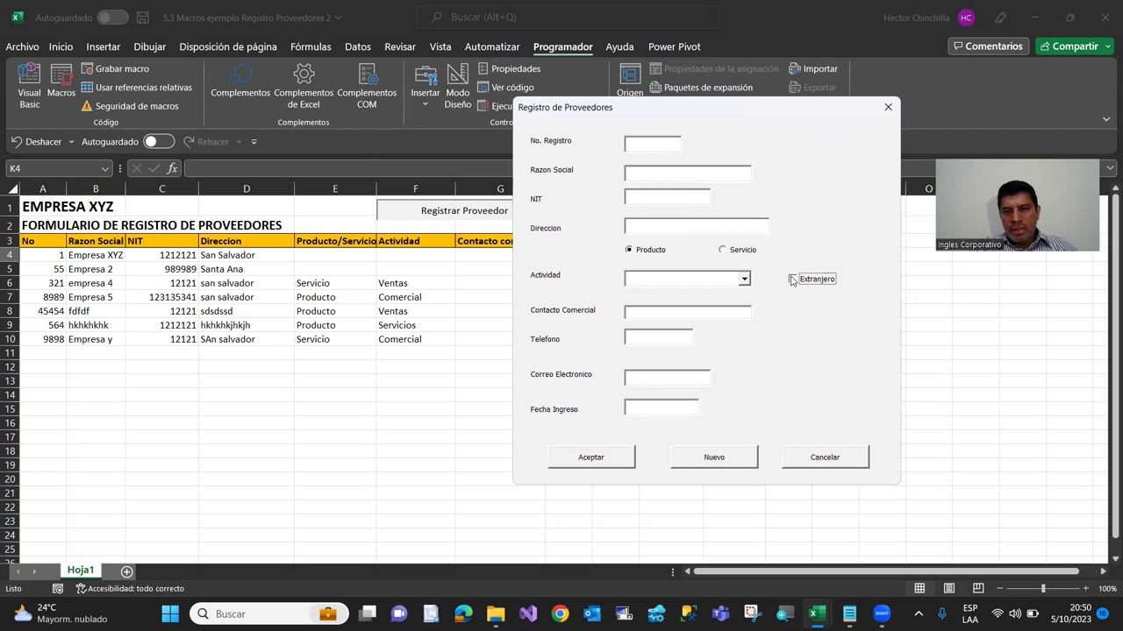
click(794, 281)
drag(665, 114, 441, 138)
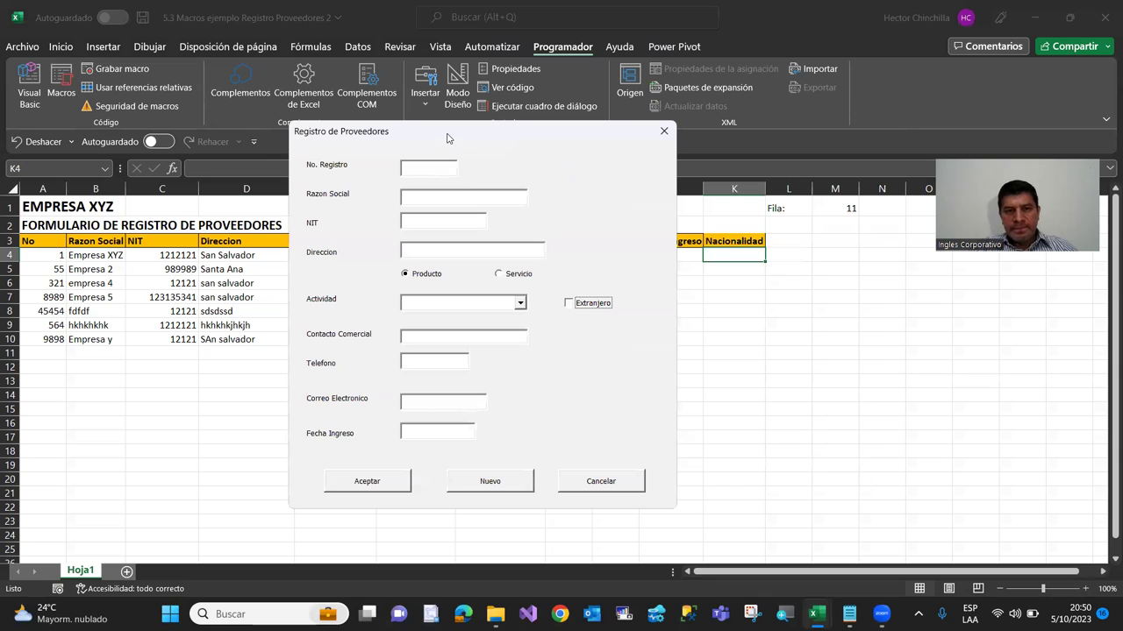
drag(464, 138, 610, 141)
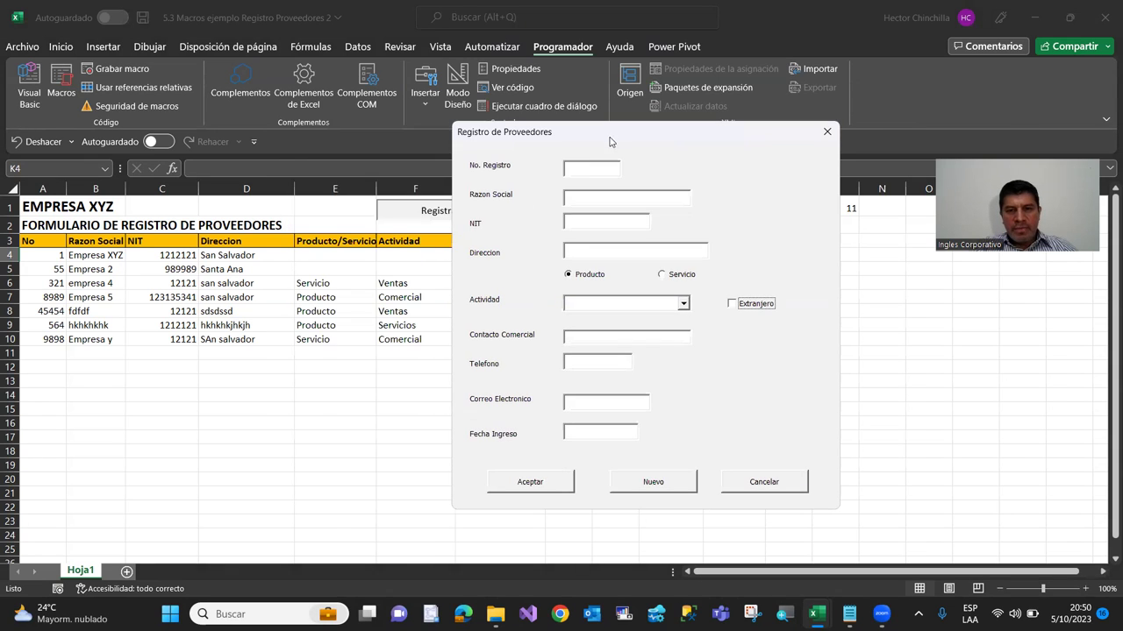
Register supplier 5656 with activity Ventas, marked Extranjero, and dismiss the confirmation
click(590, 170)
text(5656)
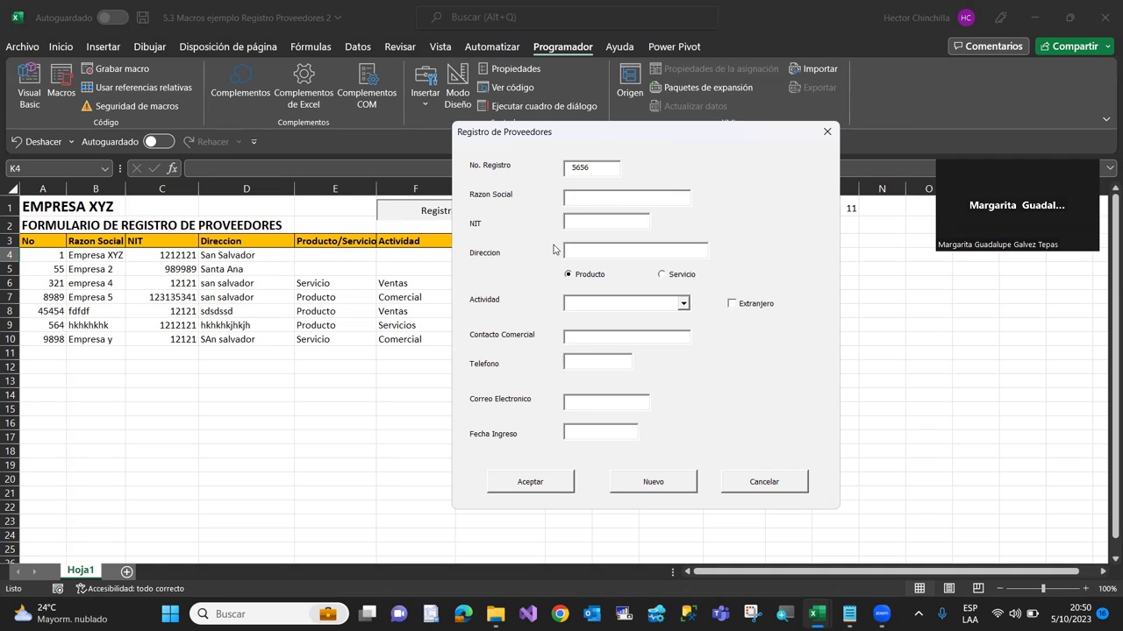
text(esa z)
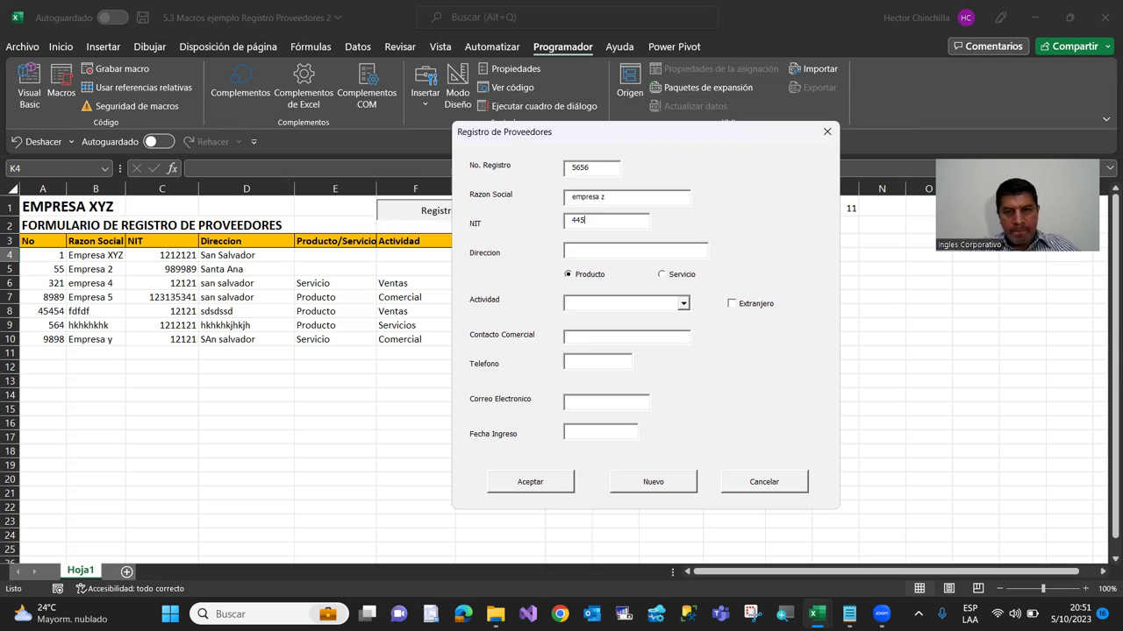
text(san s)
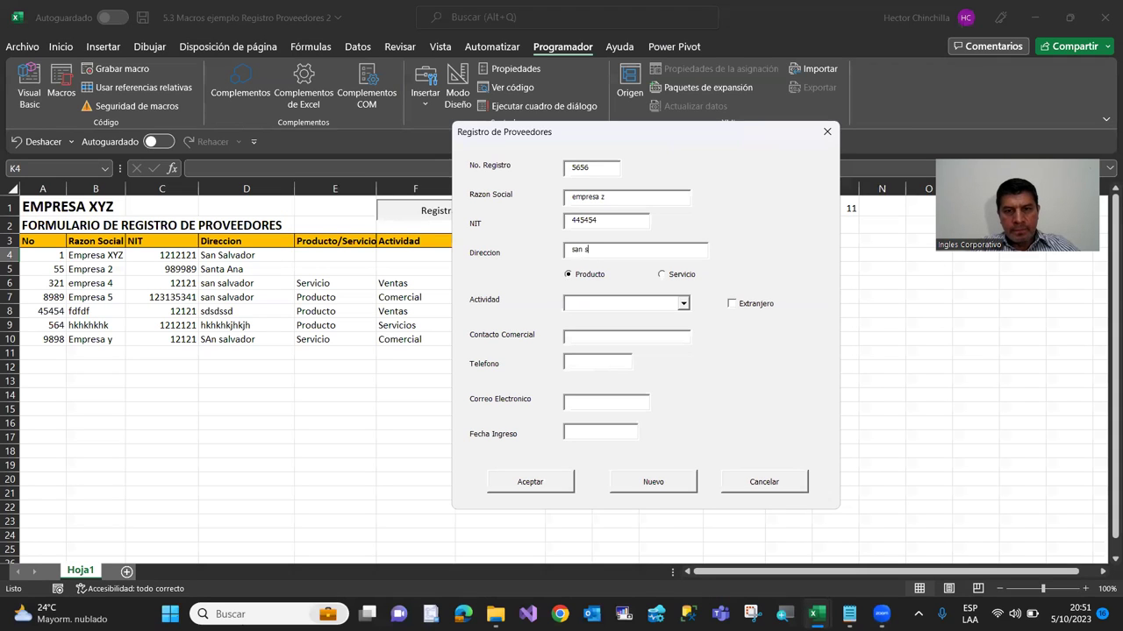
text(alvador)
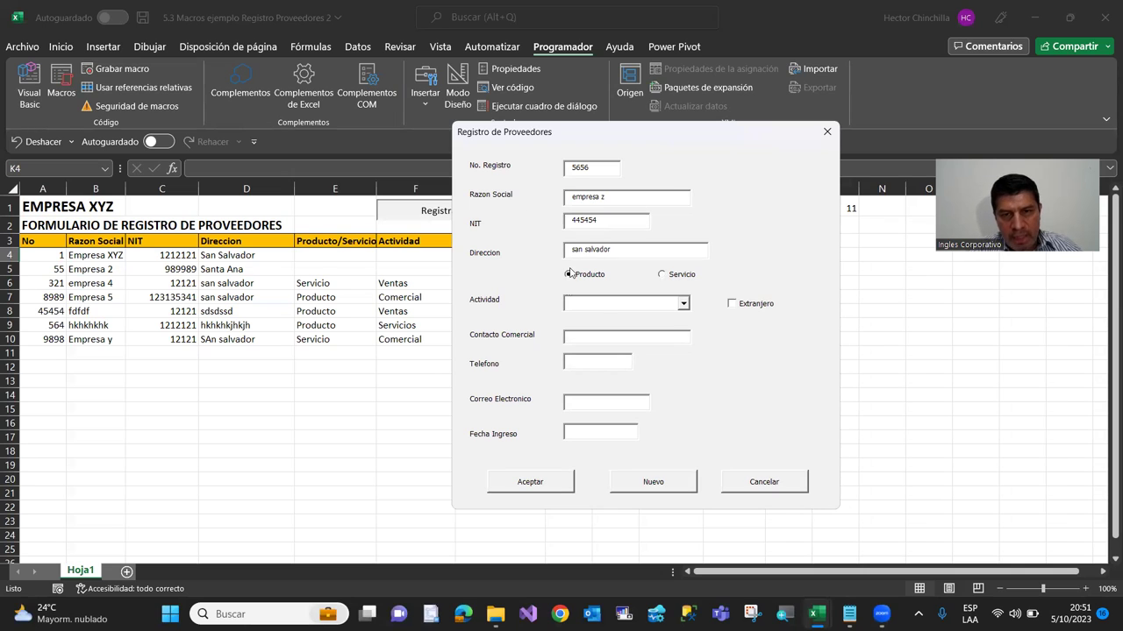
click(597, 308)
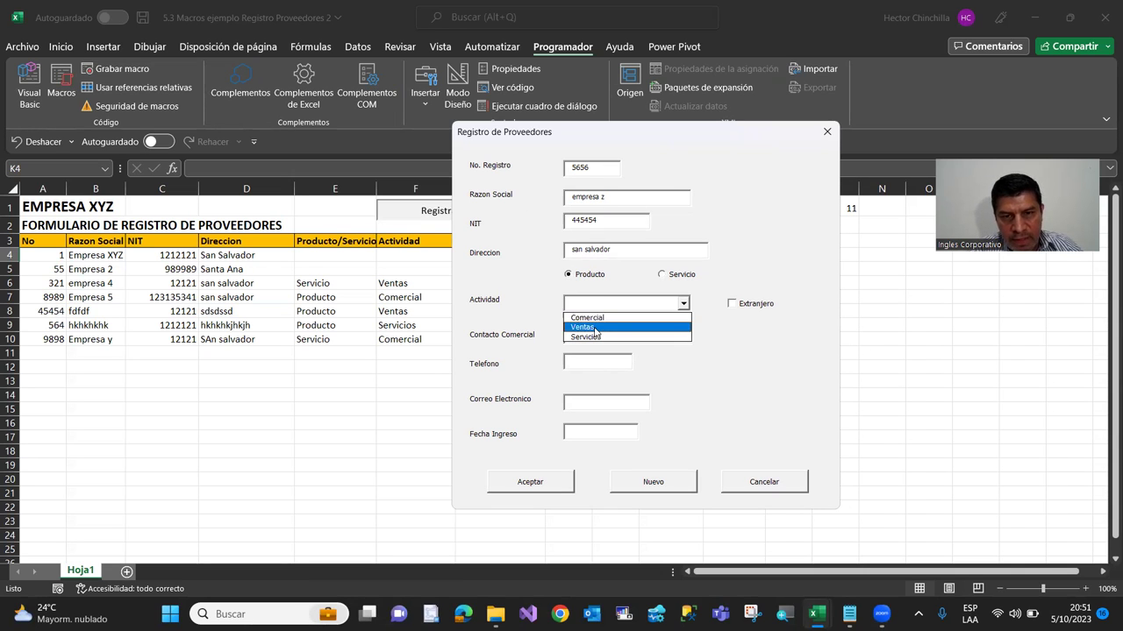
click(596, 327)
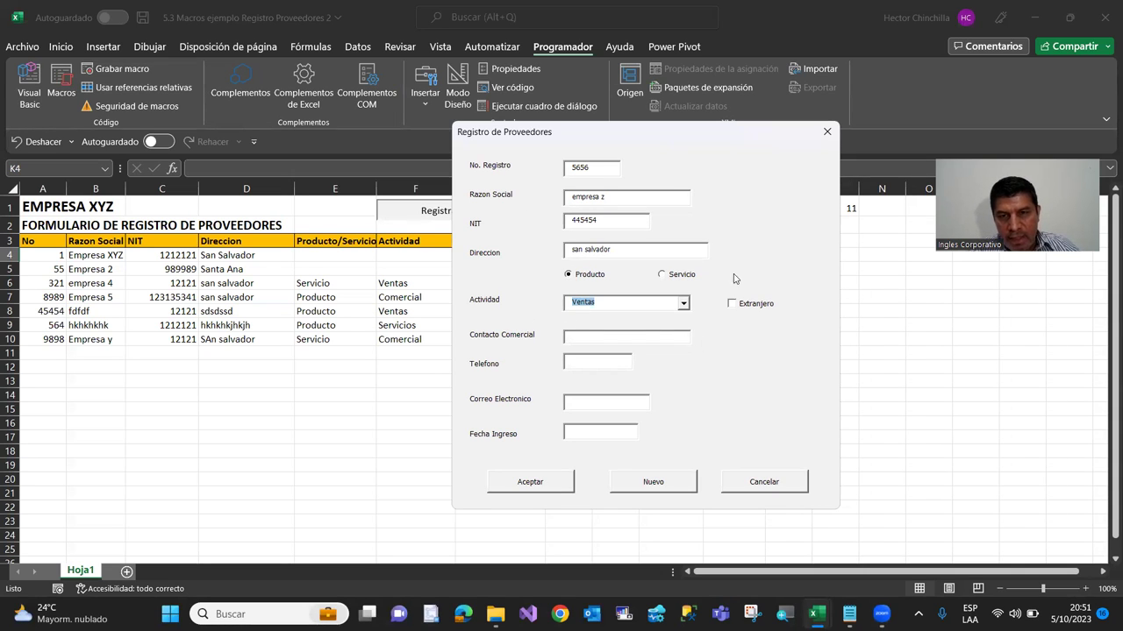
drag(687, 137, 553, 101)
click(598, 267)
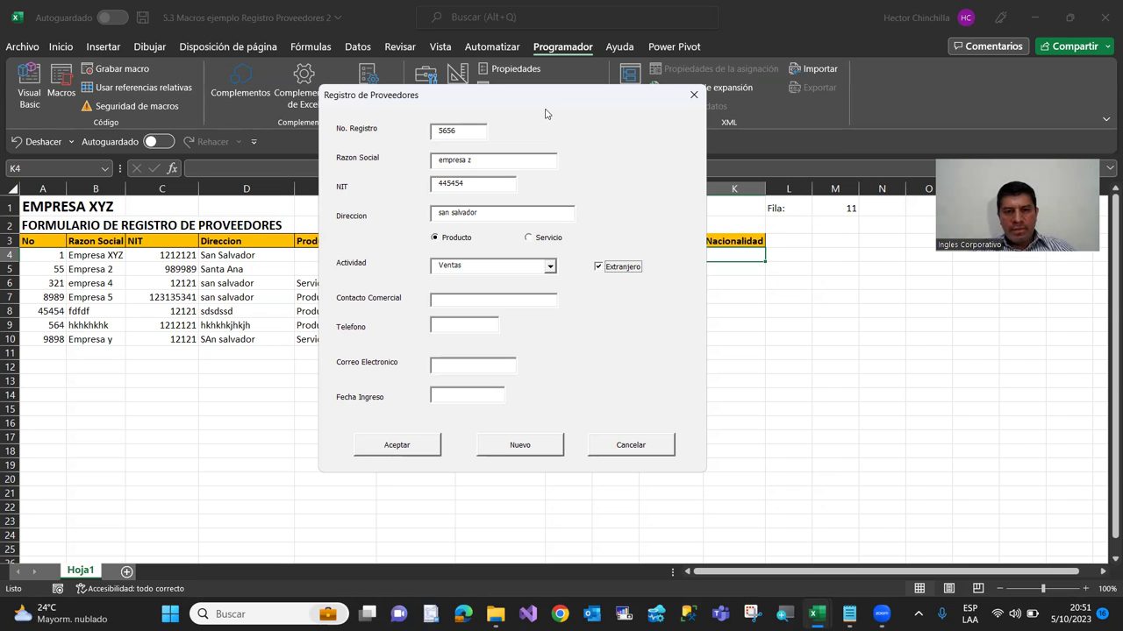
drag(518, 98, 790, 116)
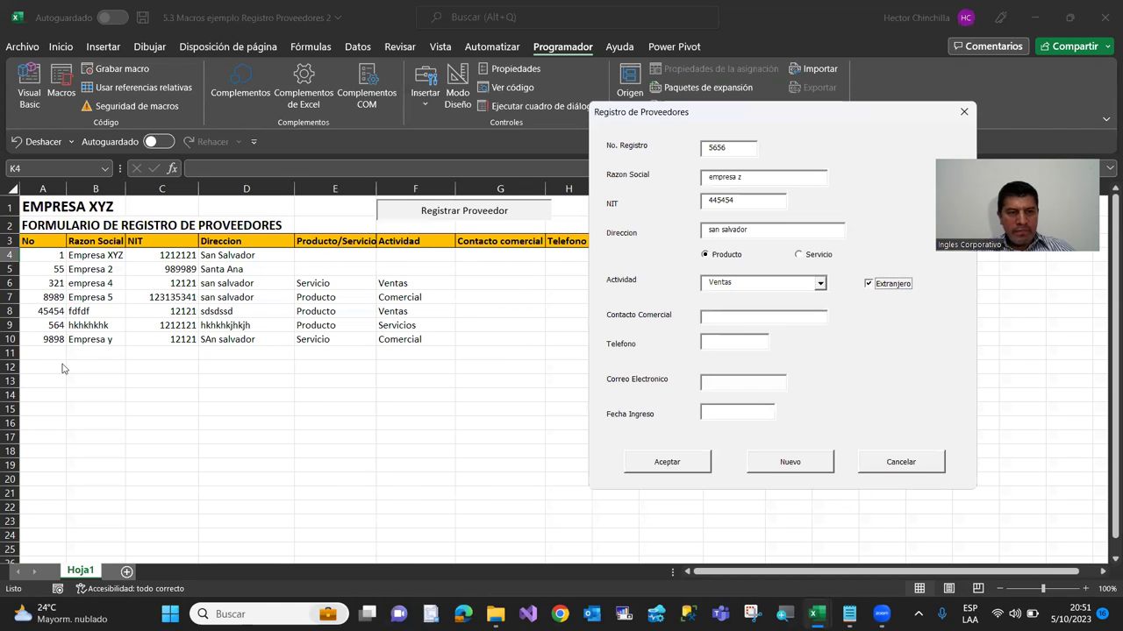
click(664, 462)
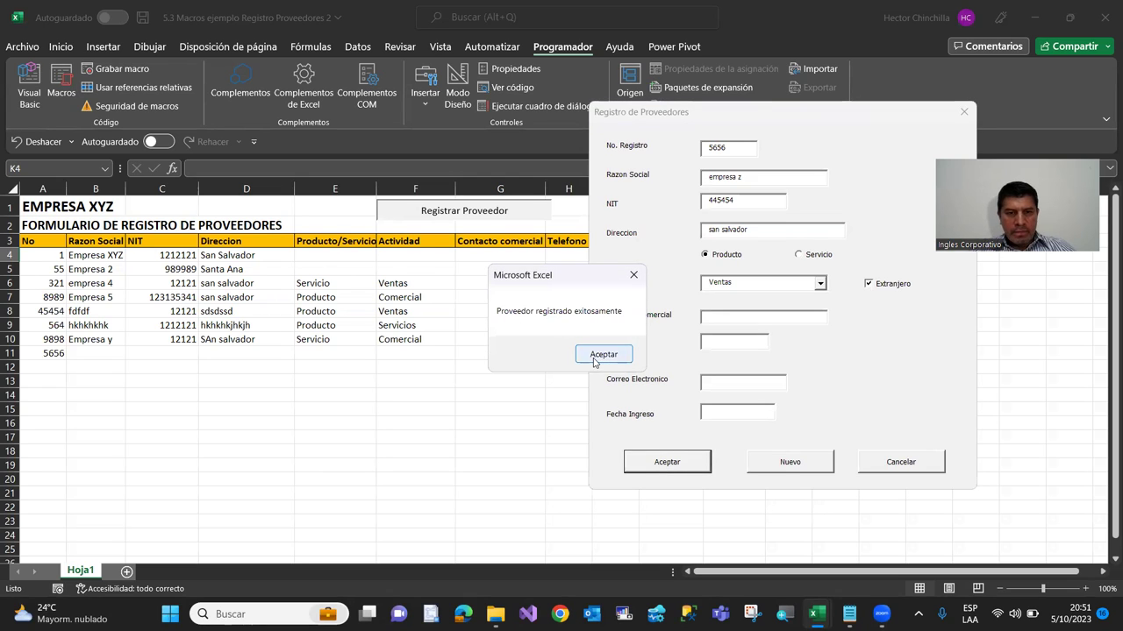
click(603, 355)
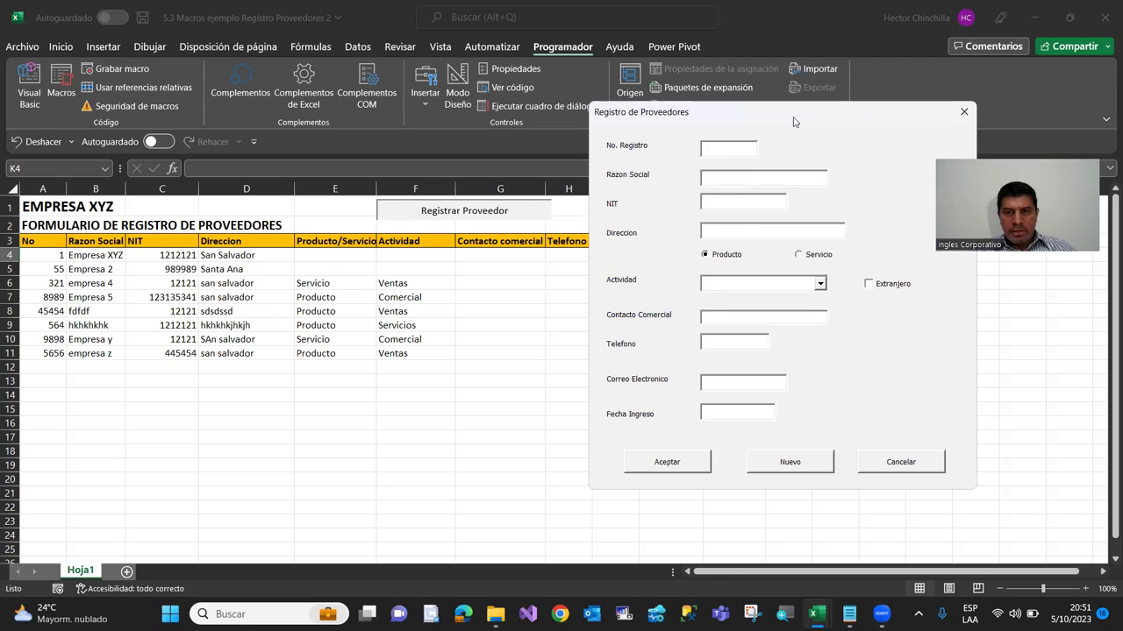
drag(794, 121, 706, 449)
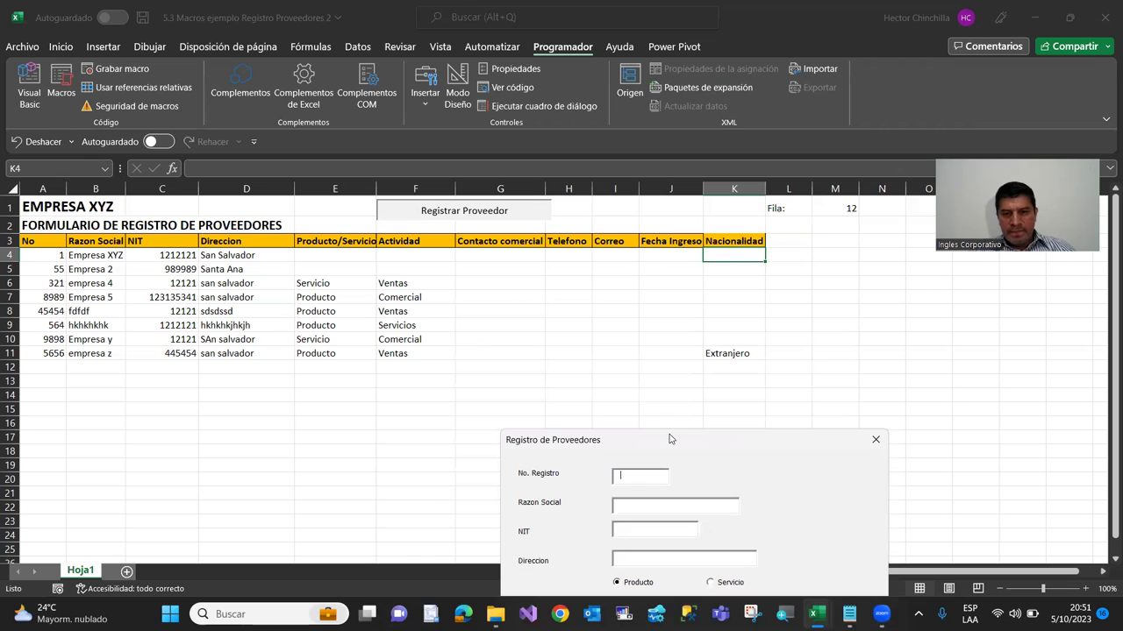
Fill in supplier 9899's company name, NIT and santa ana address
drag(673, 445, 618, 181)
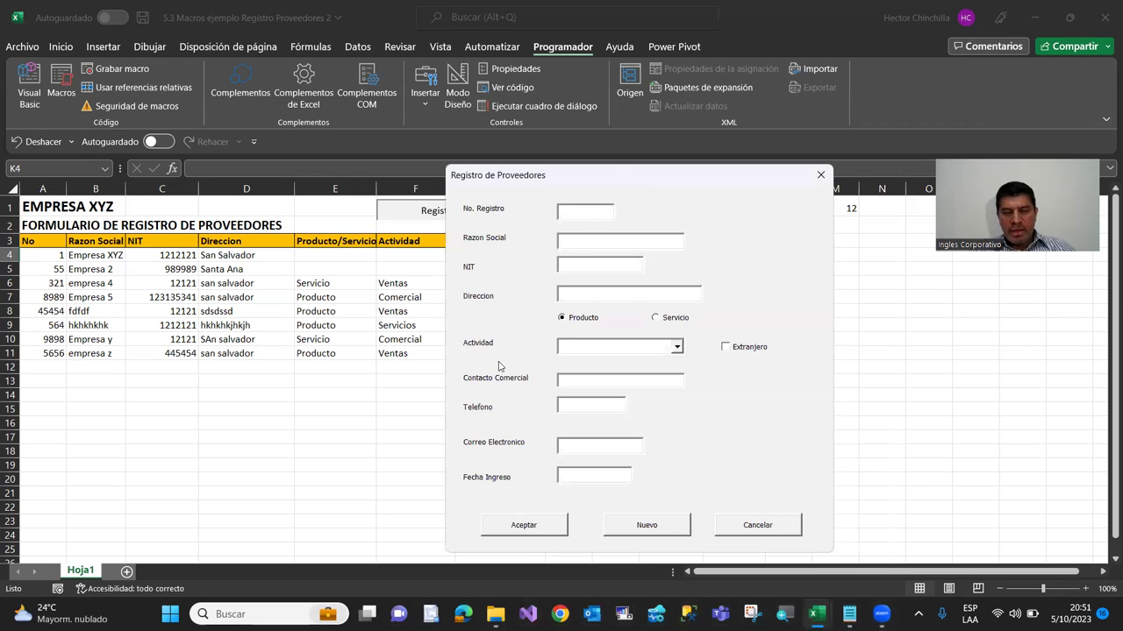
text(9899)
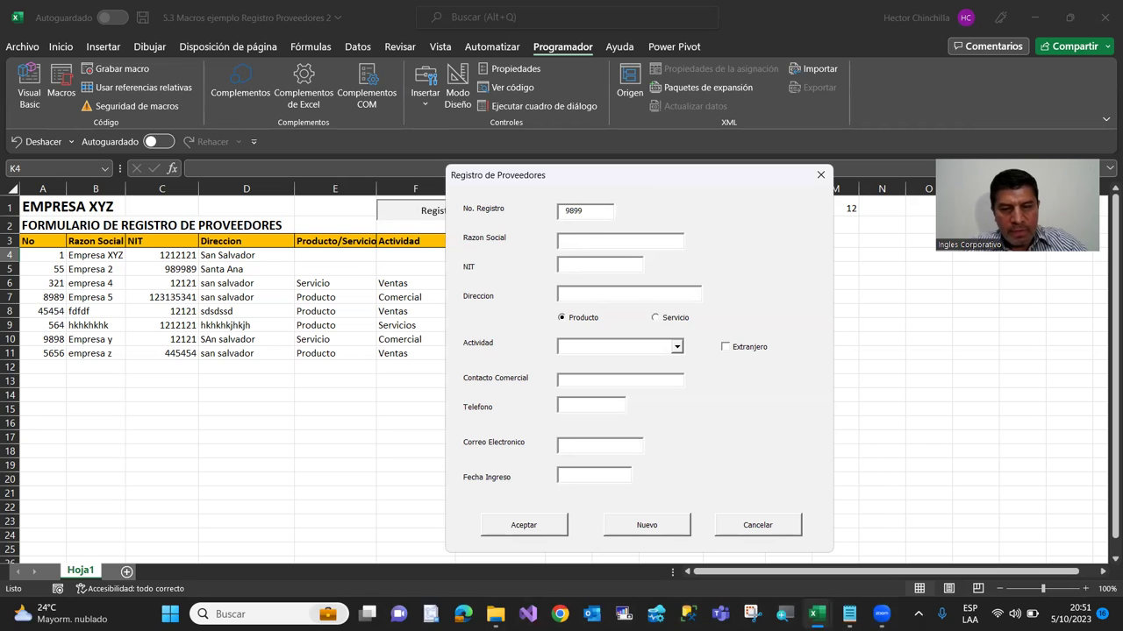
text( 9)
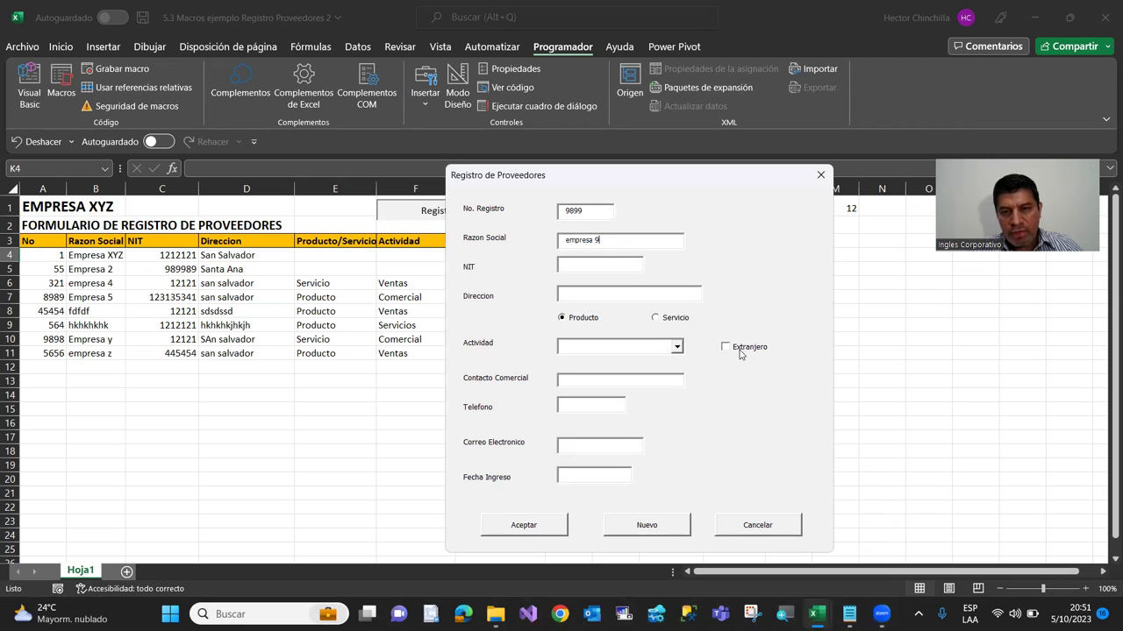
click(577, 265)
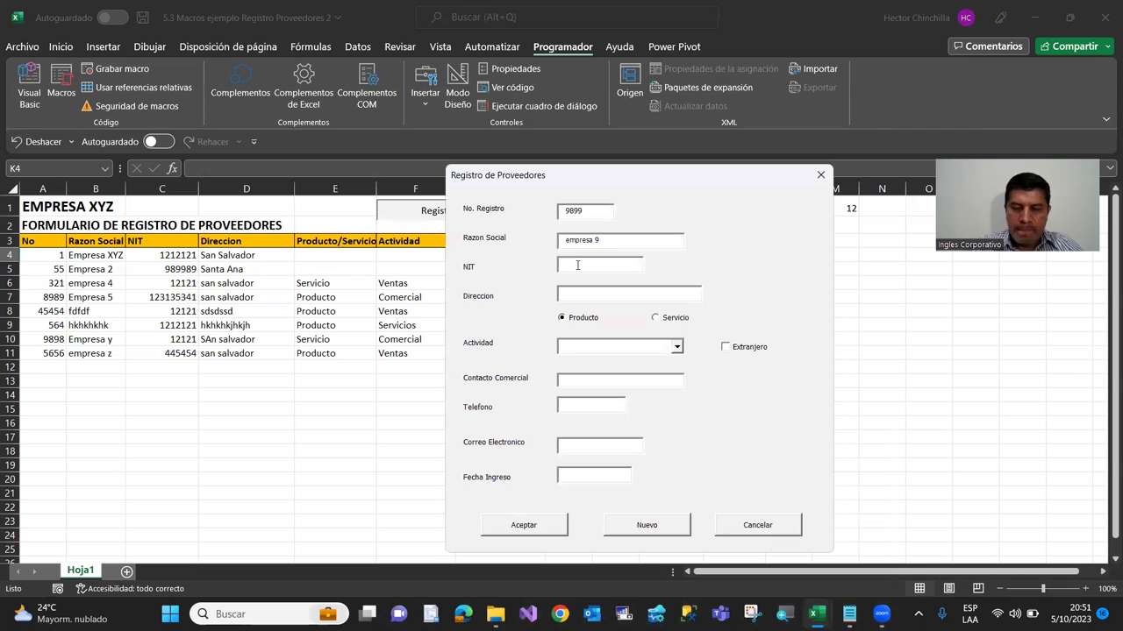
text(4545454)
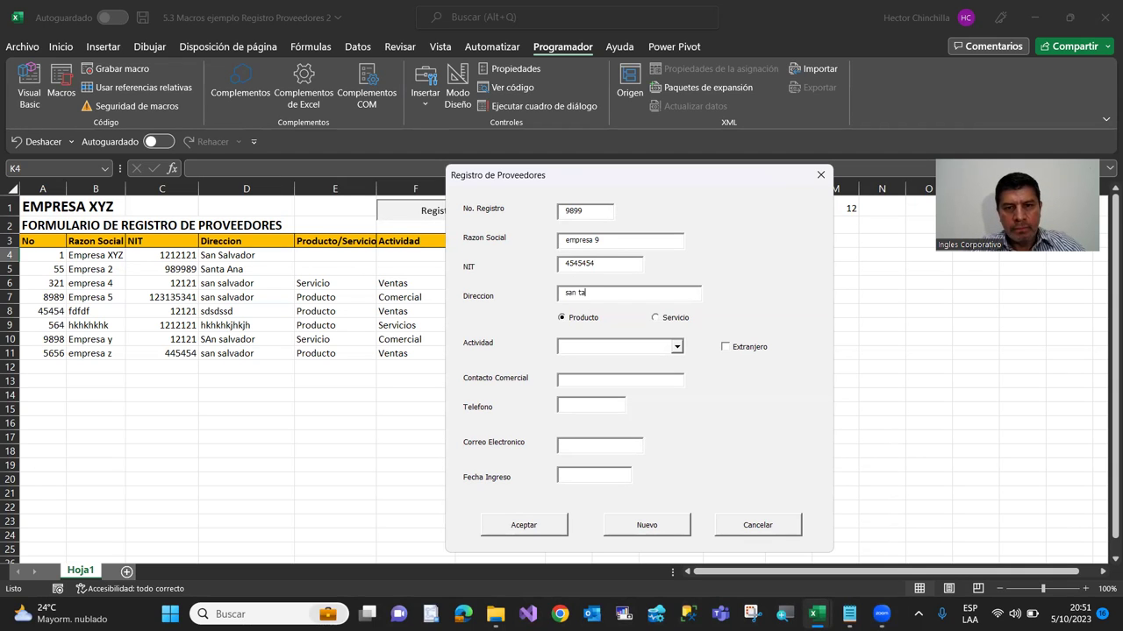
key(BackSpace)
text(ta ana)
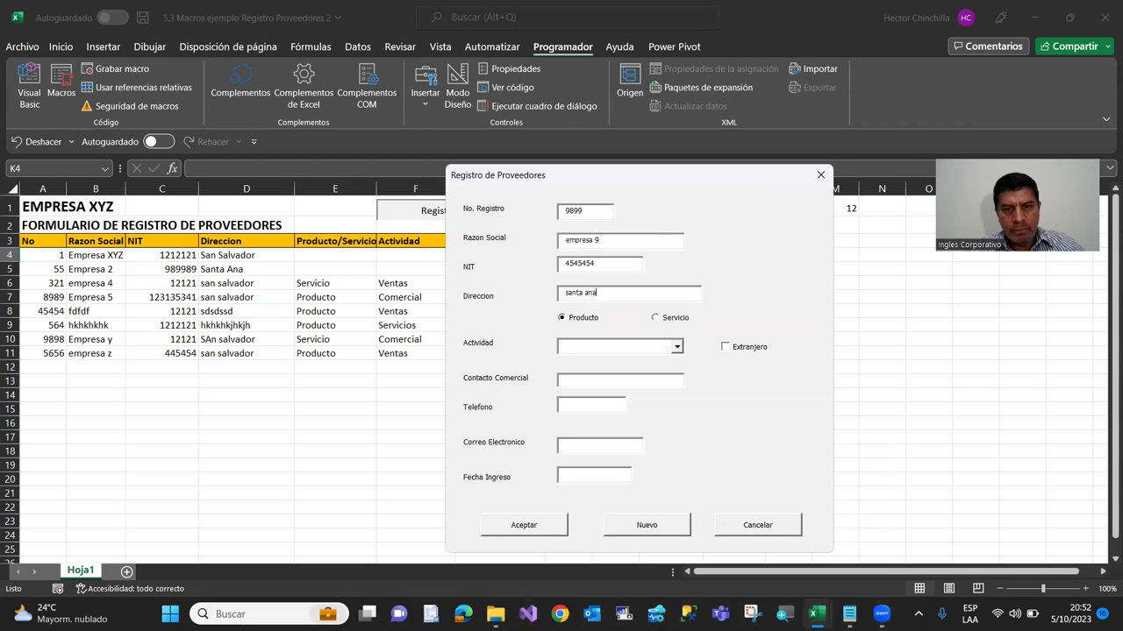
Choose Servicio with activity Servicios, register it as Local, and close the form
click(655, 317)
click(657, 347)
click(614, 380)
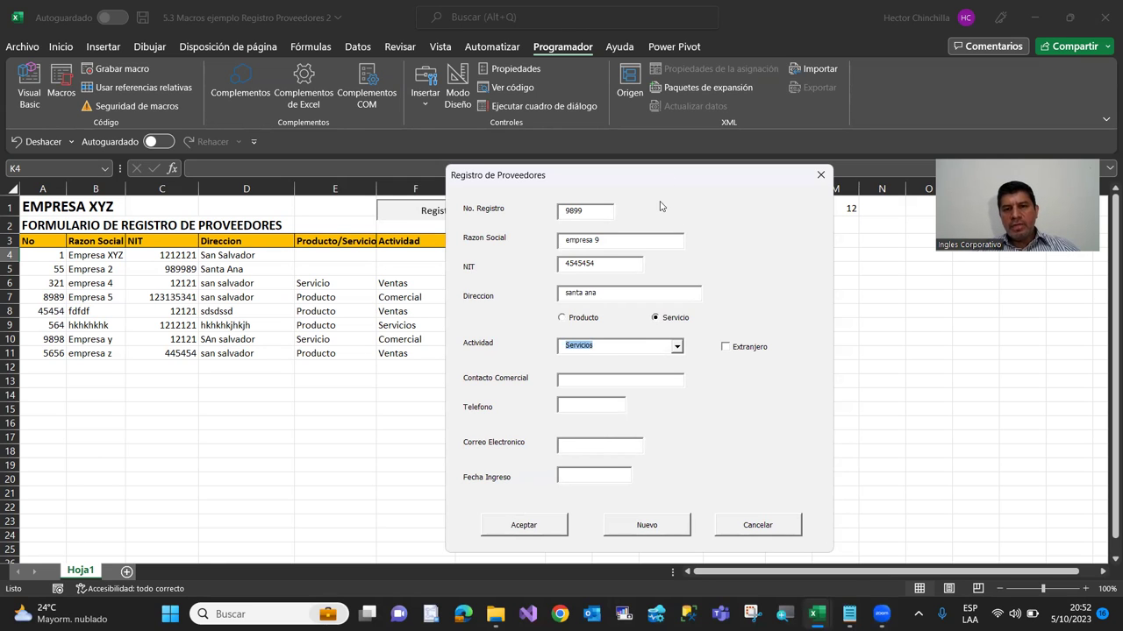
drag(660, 205, 707, 373)
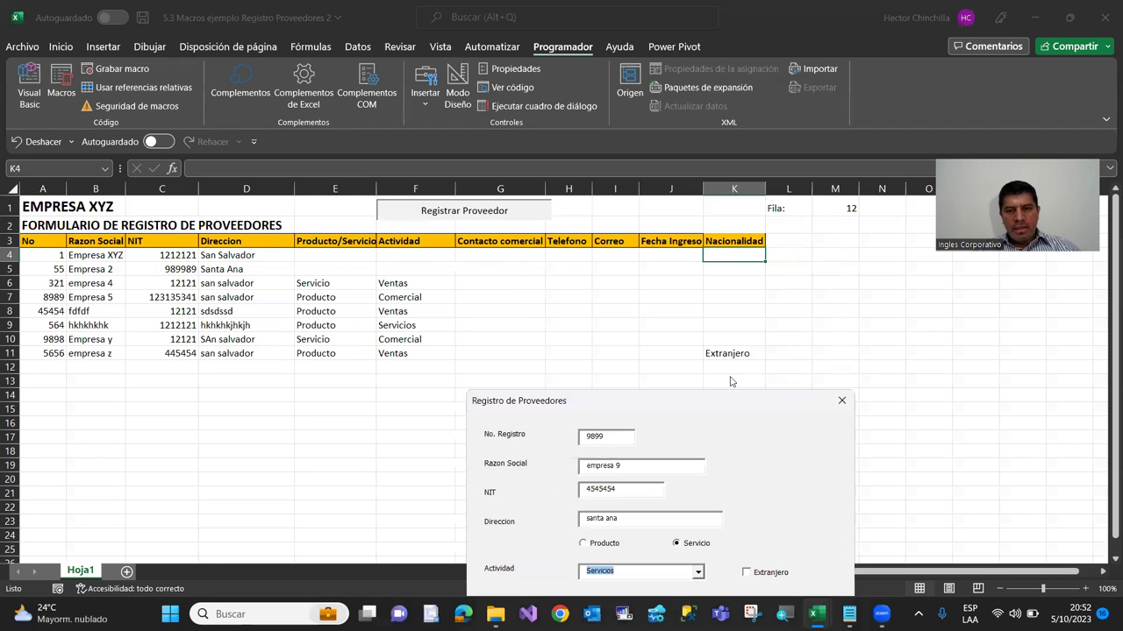
mouse_move(752, 401)
mouse_down()
mouse_move(735, 369)
mouse_move(734, 122)
mouse_up()
click(559, 481)
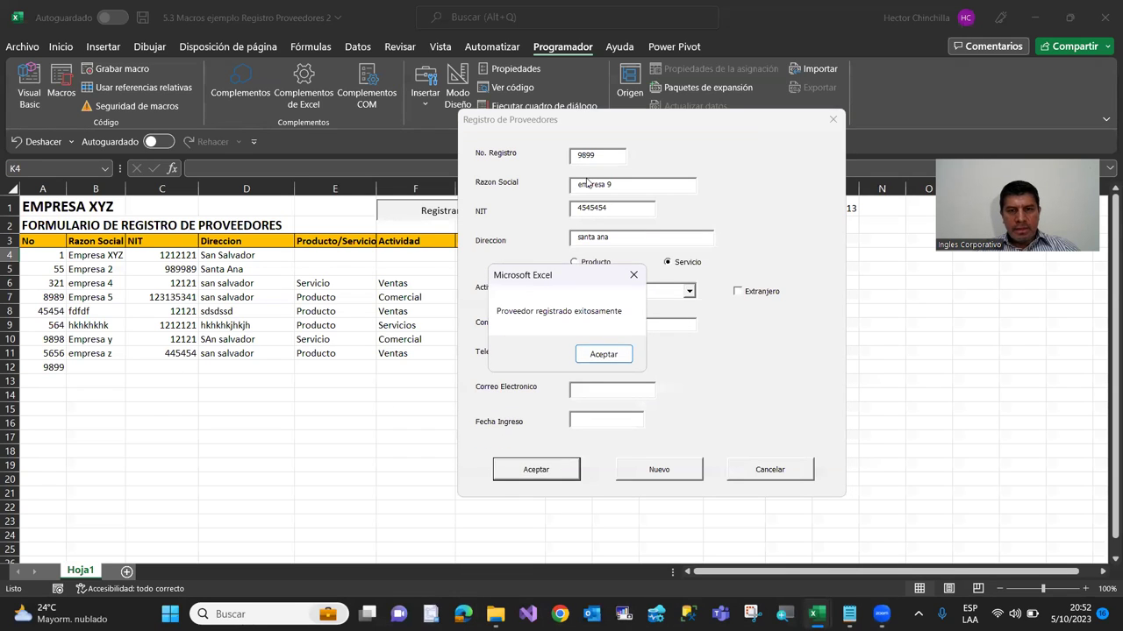
click(613, 352)
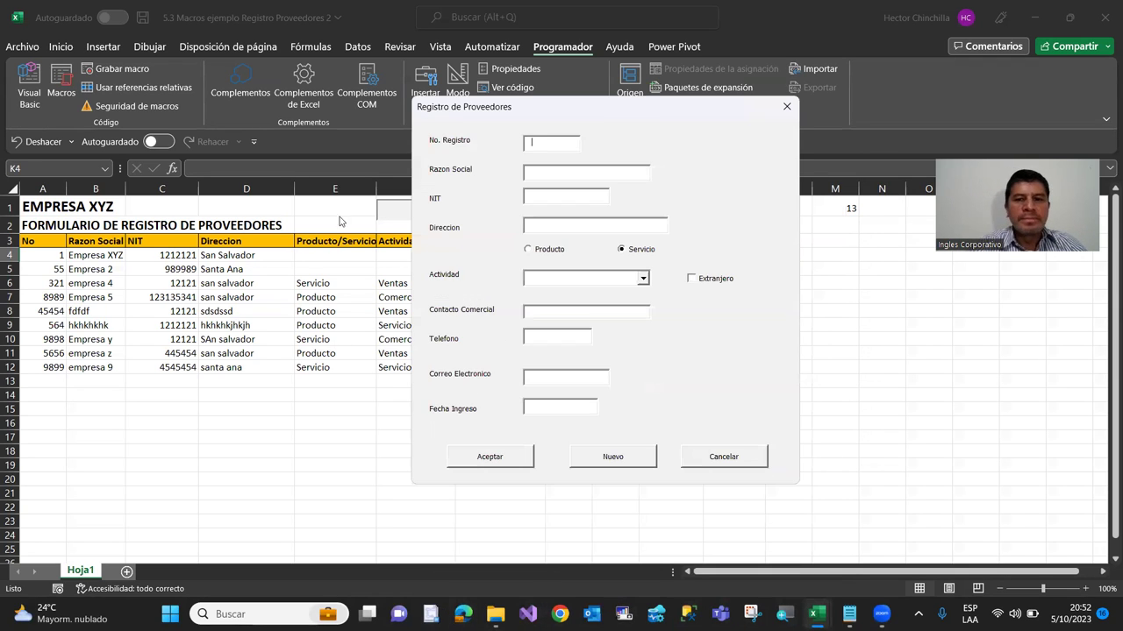
click(702, 462)
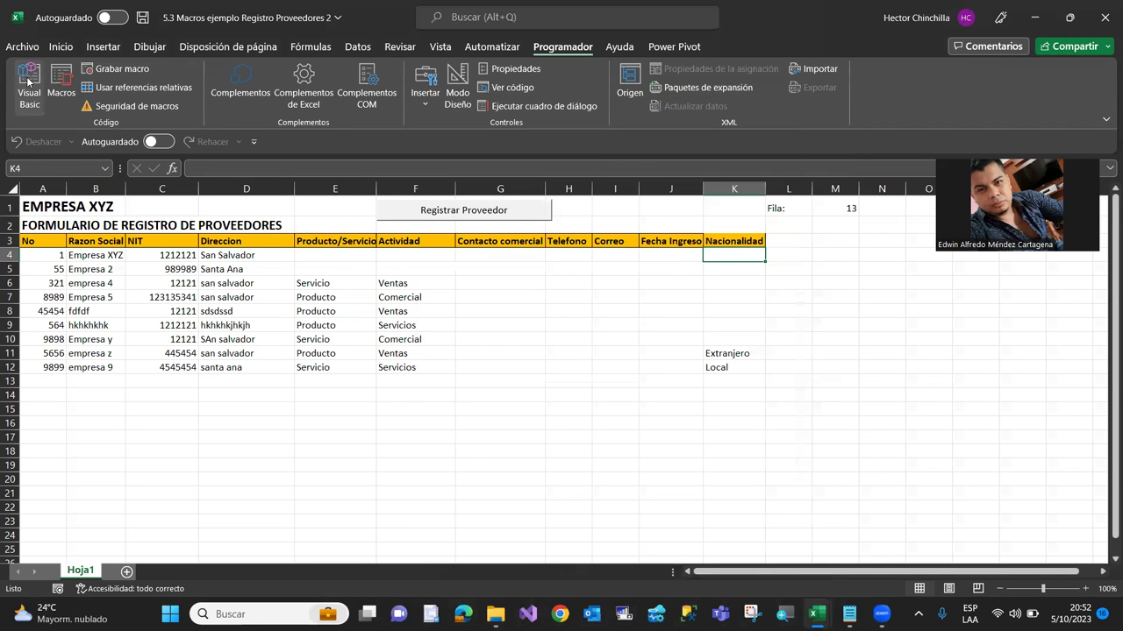
In the VBA editor, review the Aceptar button code that writes form fields, service and nationality to the sheet
click(21, 77)
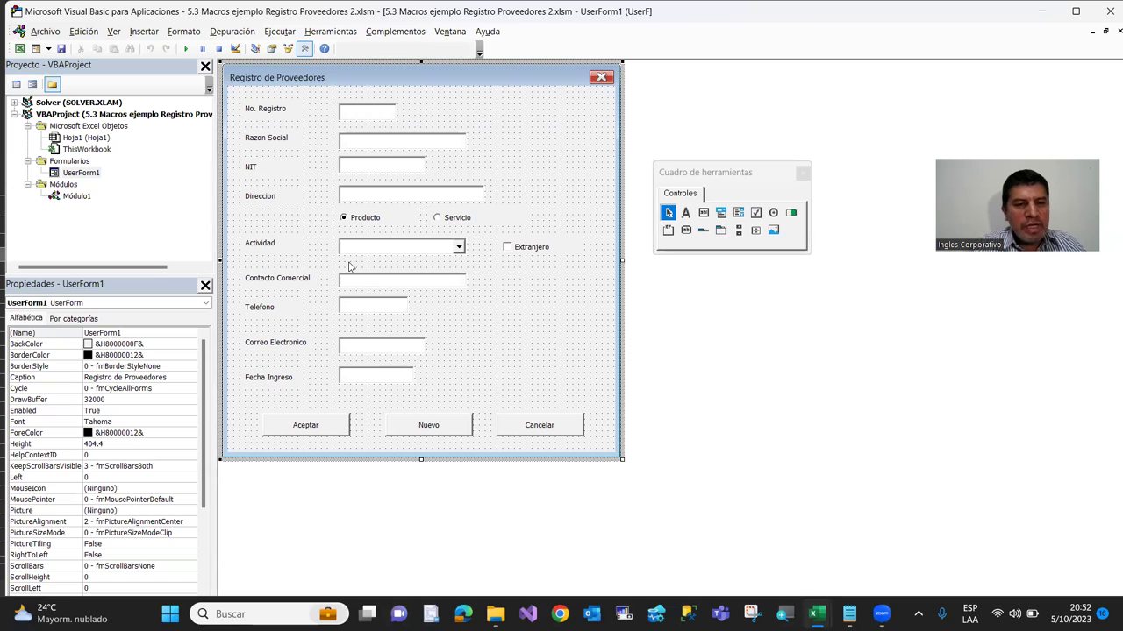
double_click(312, 429)
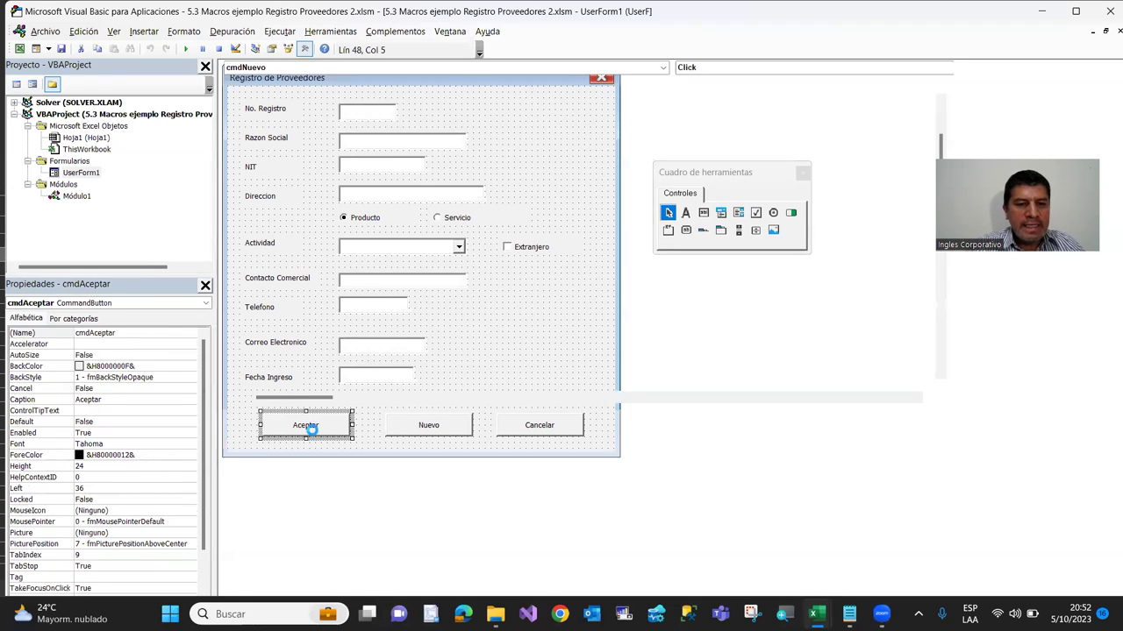
click(316, 190)
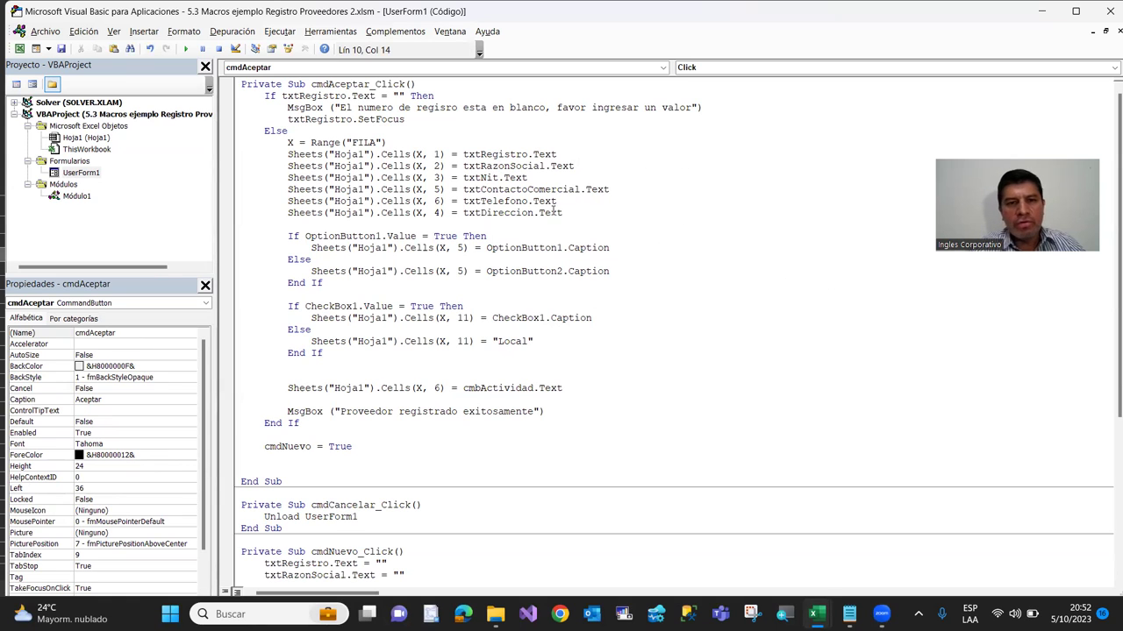
click(294, 273)
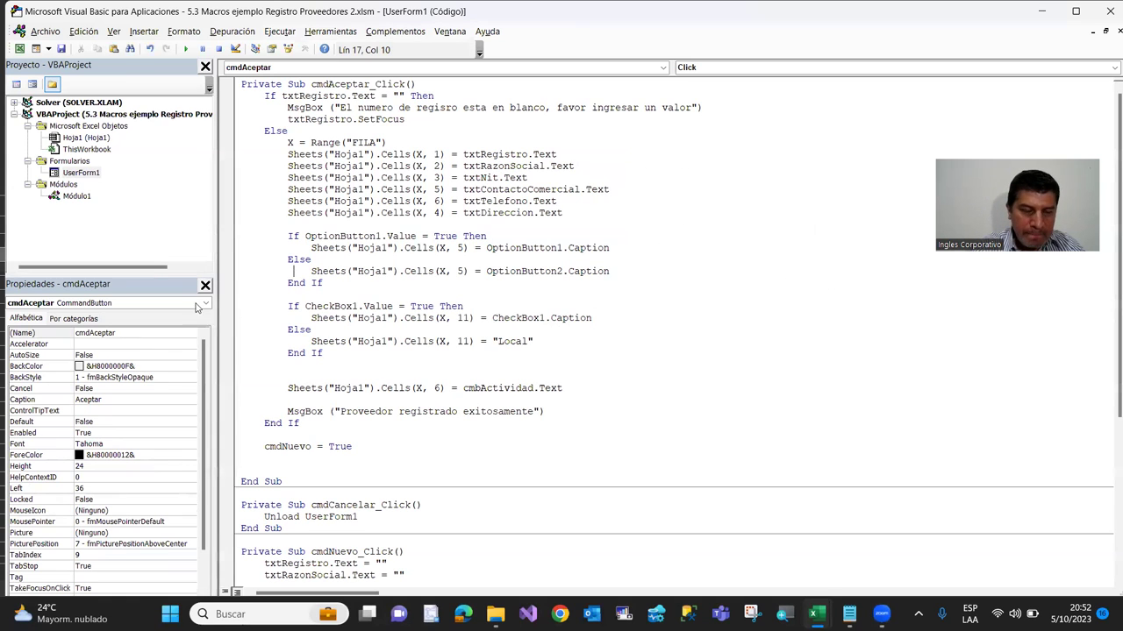
click(304, 307)
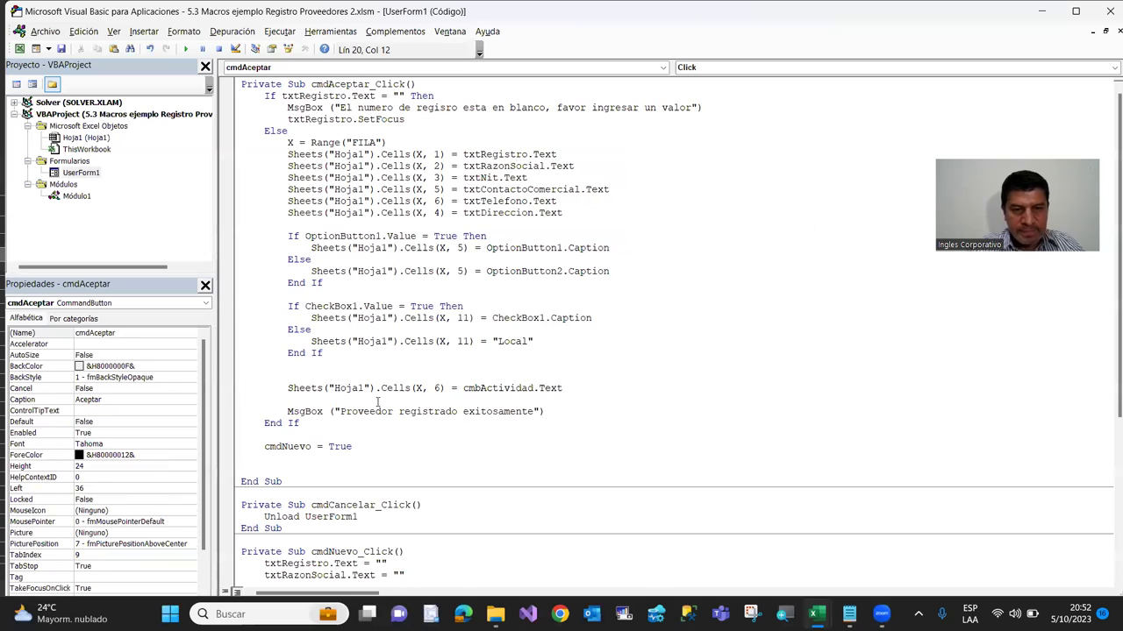
Return to the Registro de Proveedores form in design view from the project tree
scroll(379, 345, down, 1)
scroll(379, 345, up, 1)
double_click(56, 176)
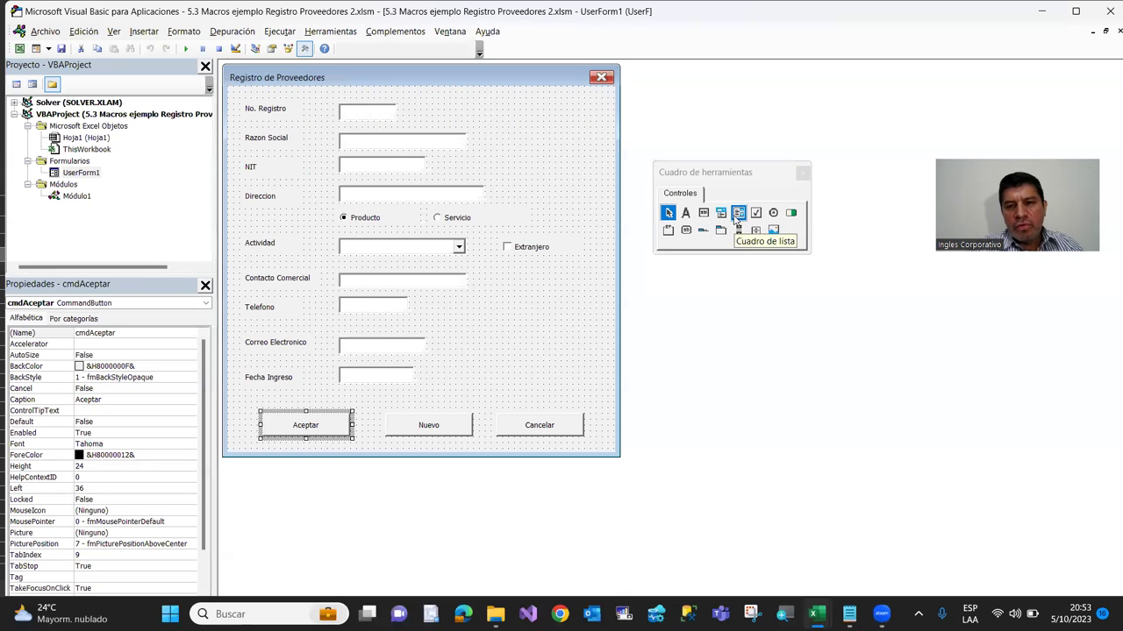
Draw a new list box below the Extranjero checkbox, nudge it into place, and return to Excel
click(737, 213)
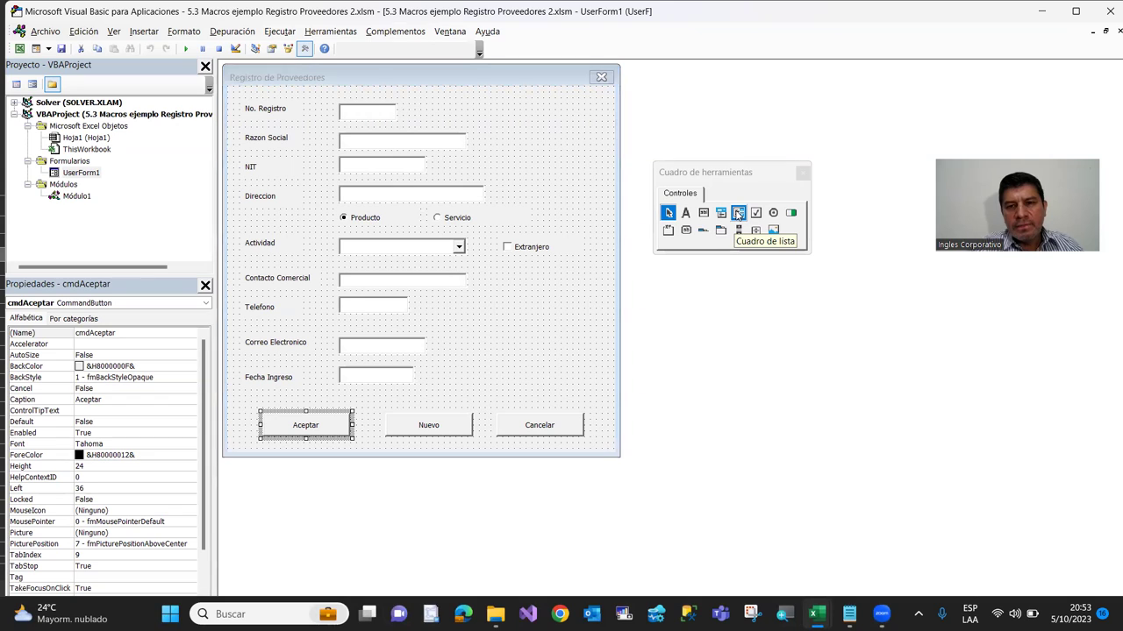
drag(510, 309, 584, 344)
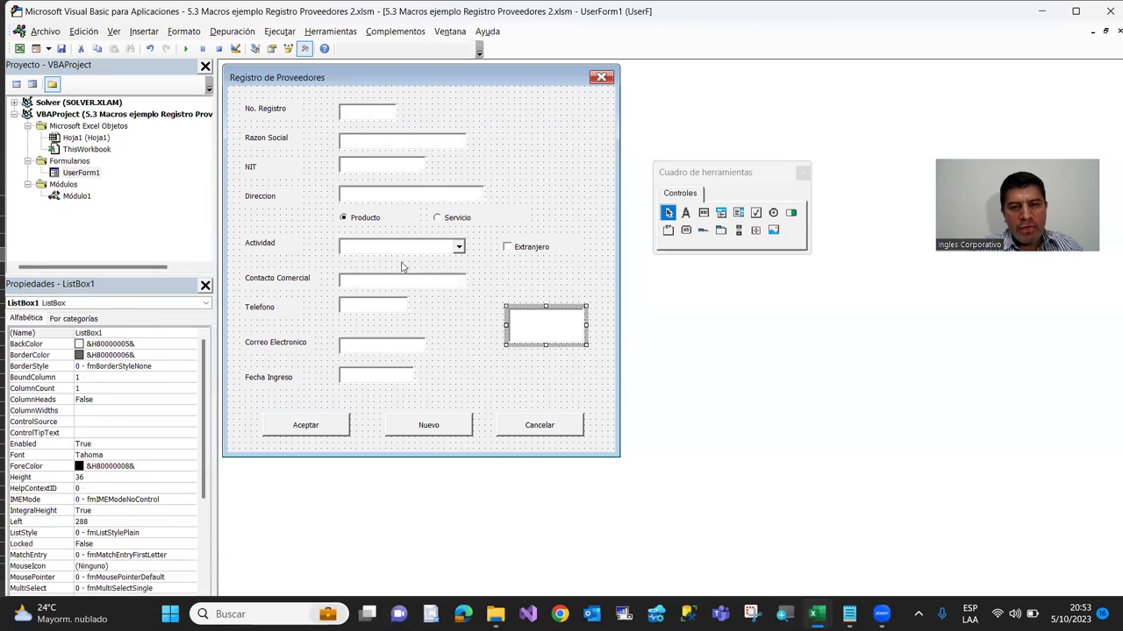
drag(555, 339, 544, 338)
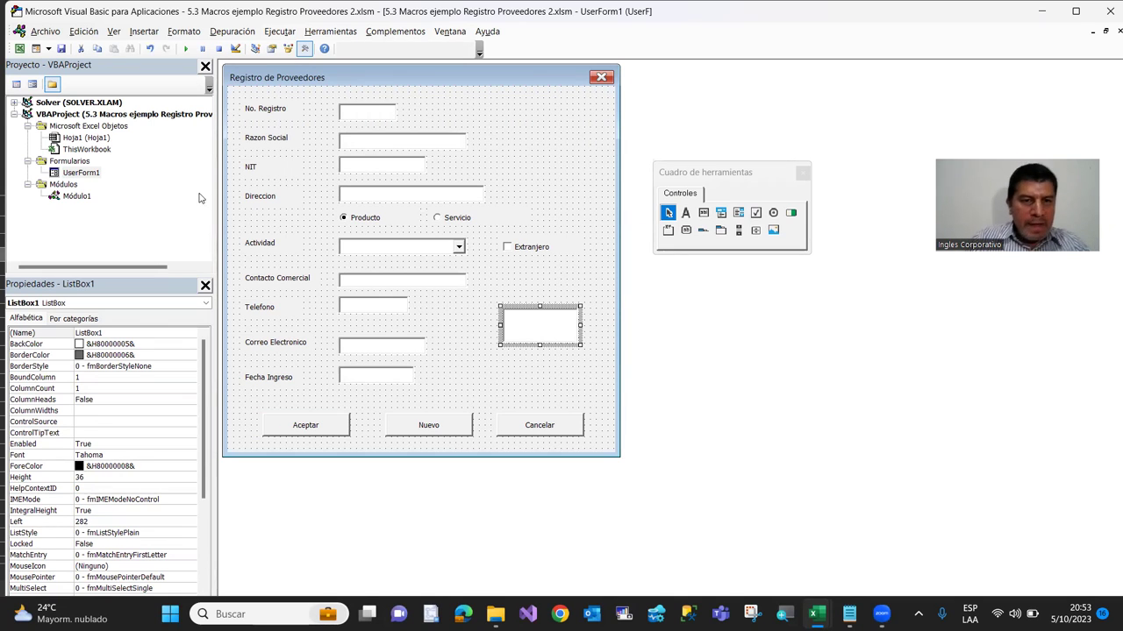
click(18, 49)
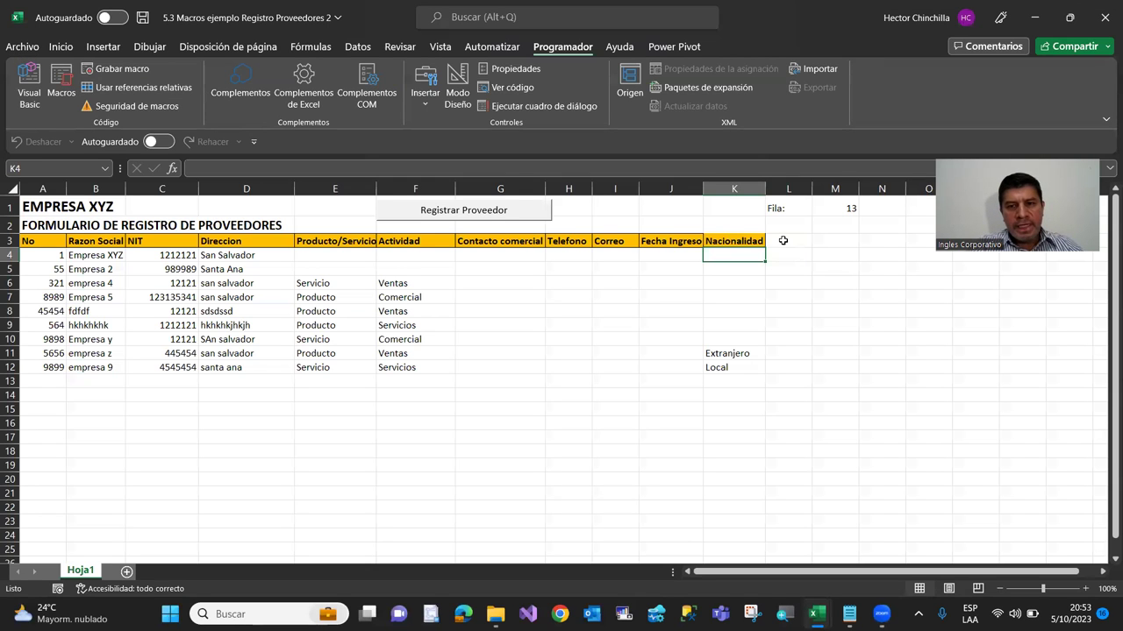
Enter the header TipoContribuyente in cell L3 and widen column L to fit it
click(790, 242)
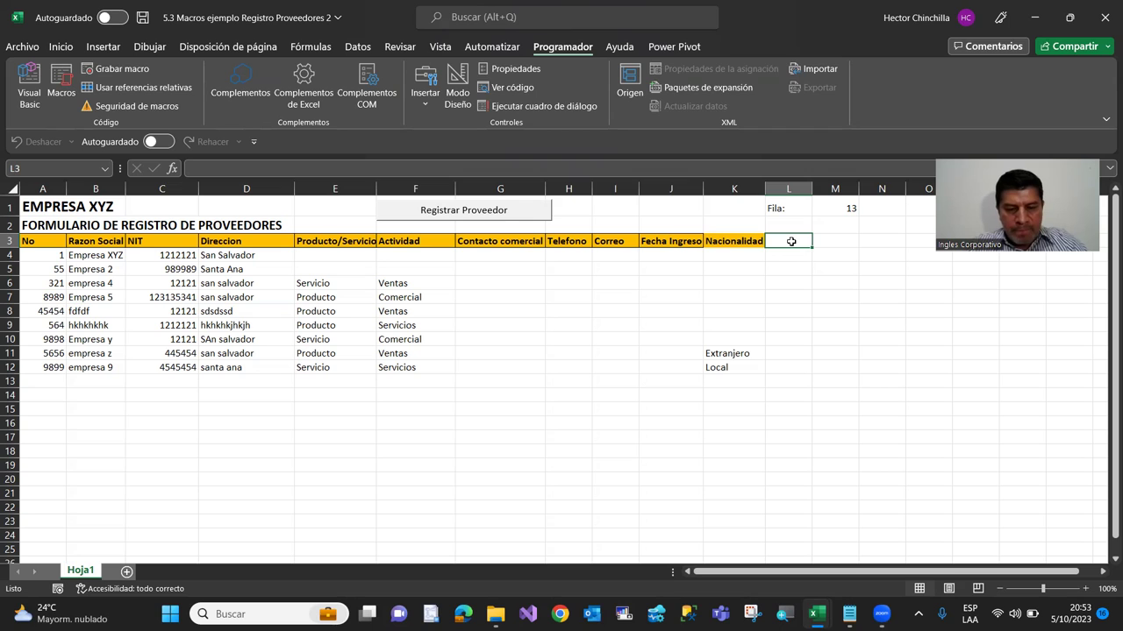
text(TipoContribuy)
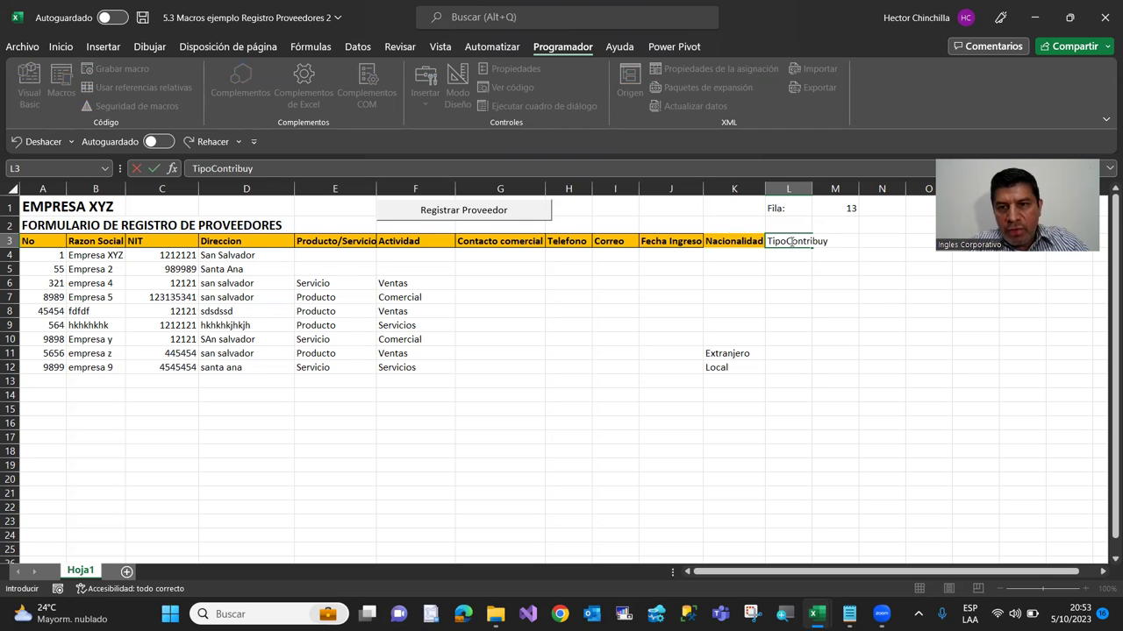
text(ente)
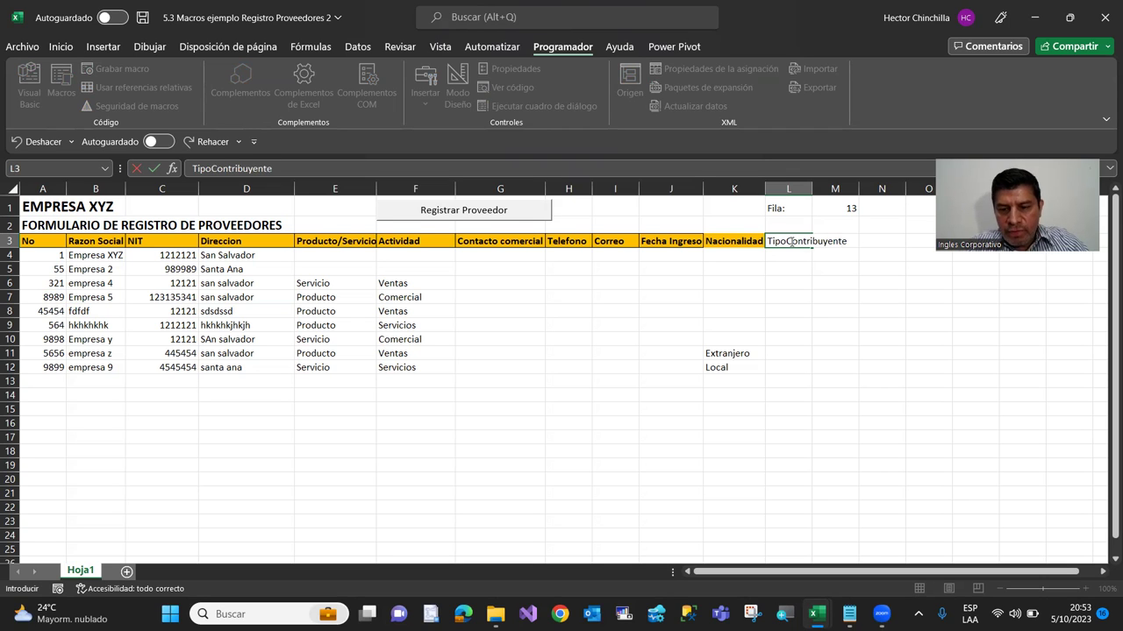
key(Return)
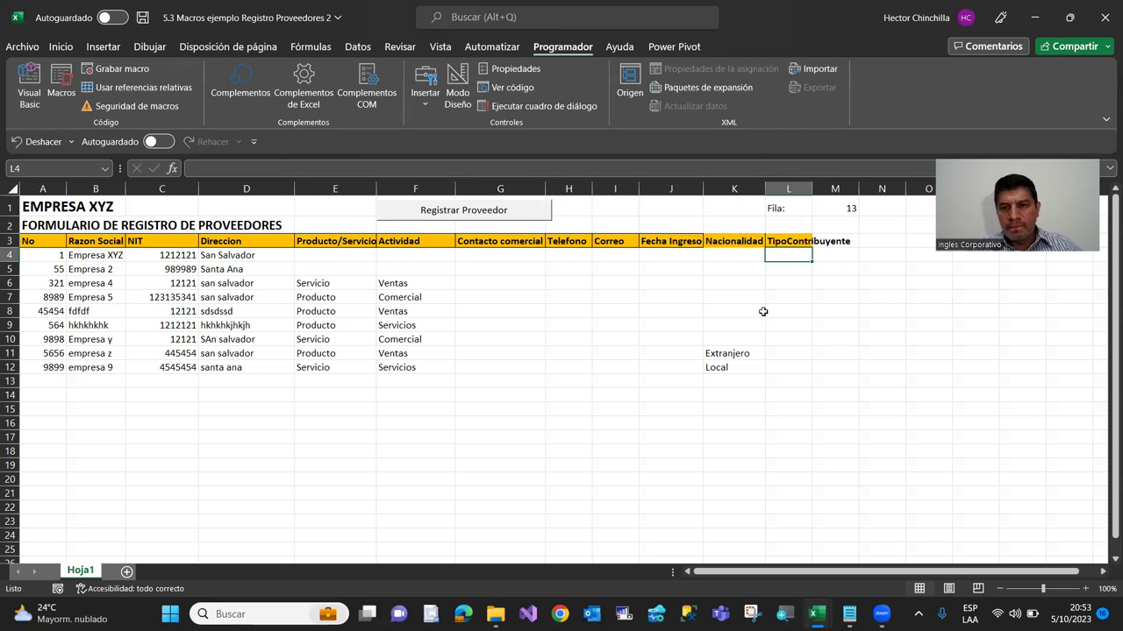
drag(814, 188, 850, 195)
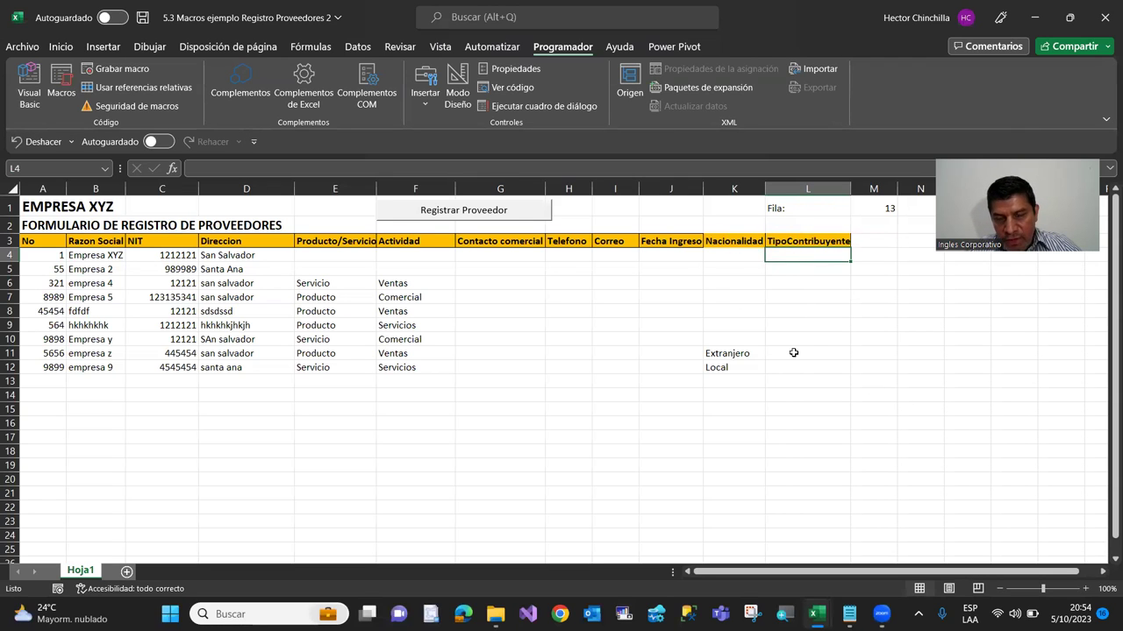
Open the VBA editor and view UserForm1's code at UserForm_Activate
click(28, 82)
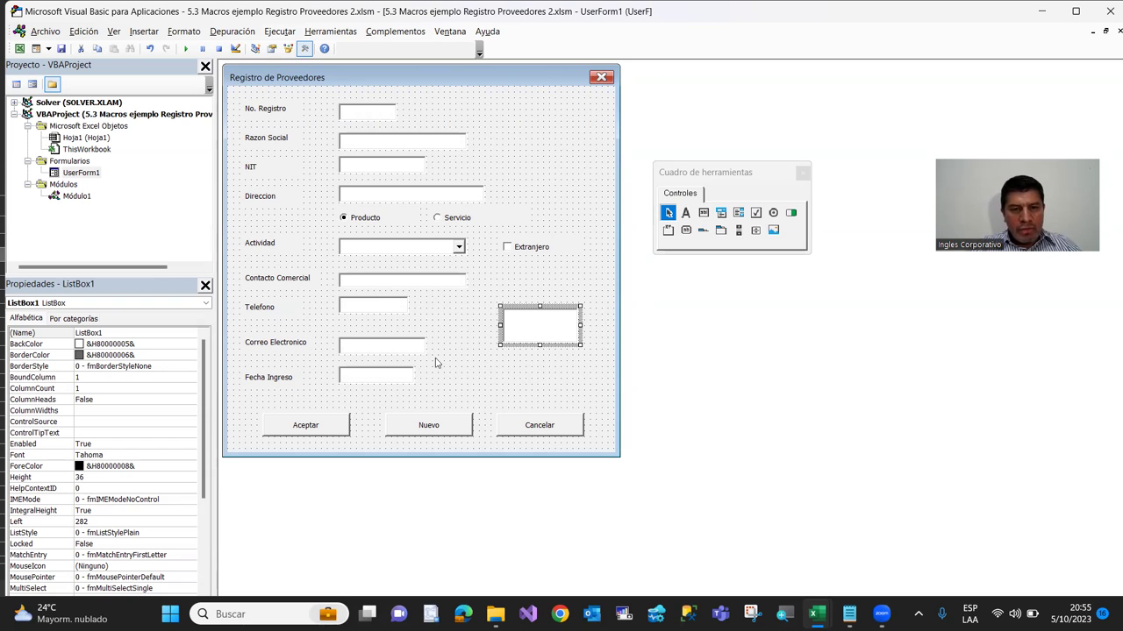
click(541, 132)
key(F7)
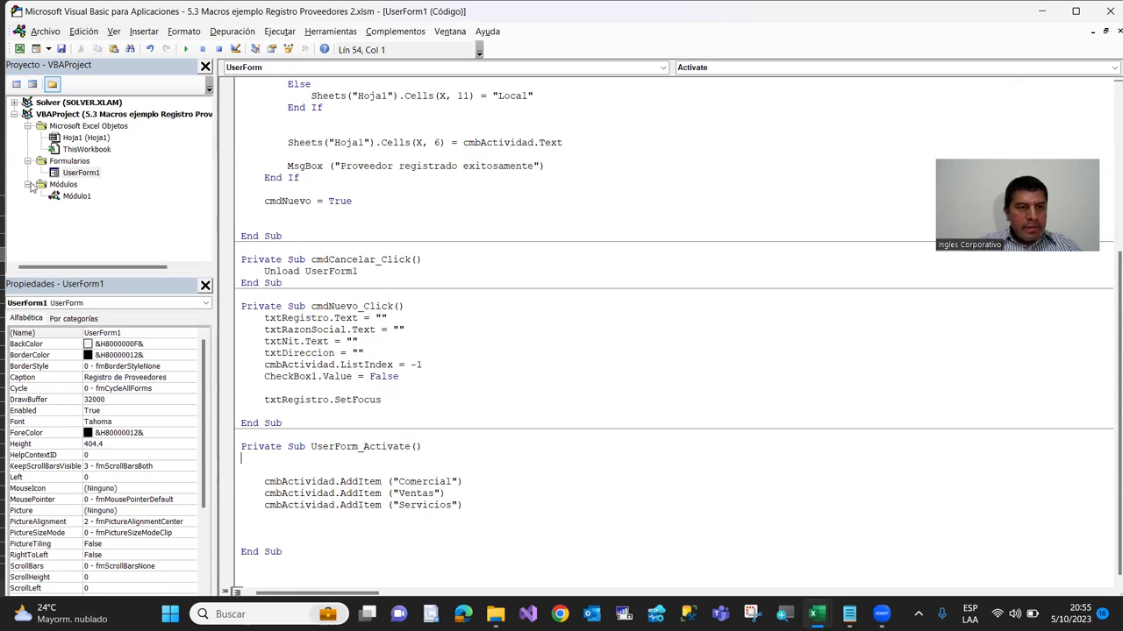
Rename the form's empty list box to lstTipocon in the Properties window
double_click(58, 176)
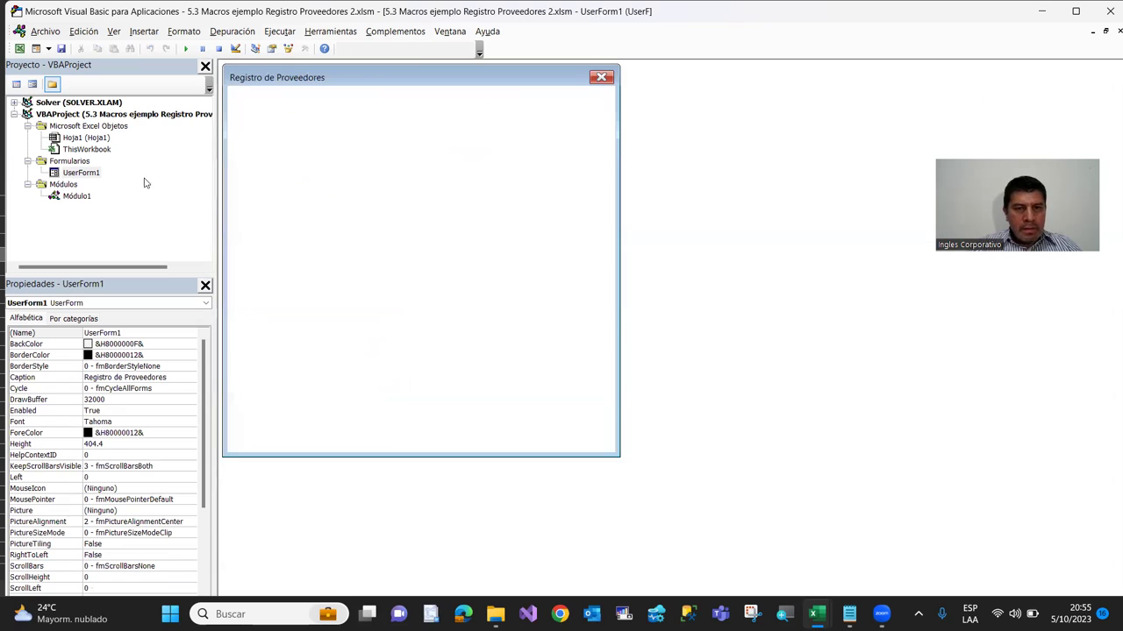
click(532, 340)
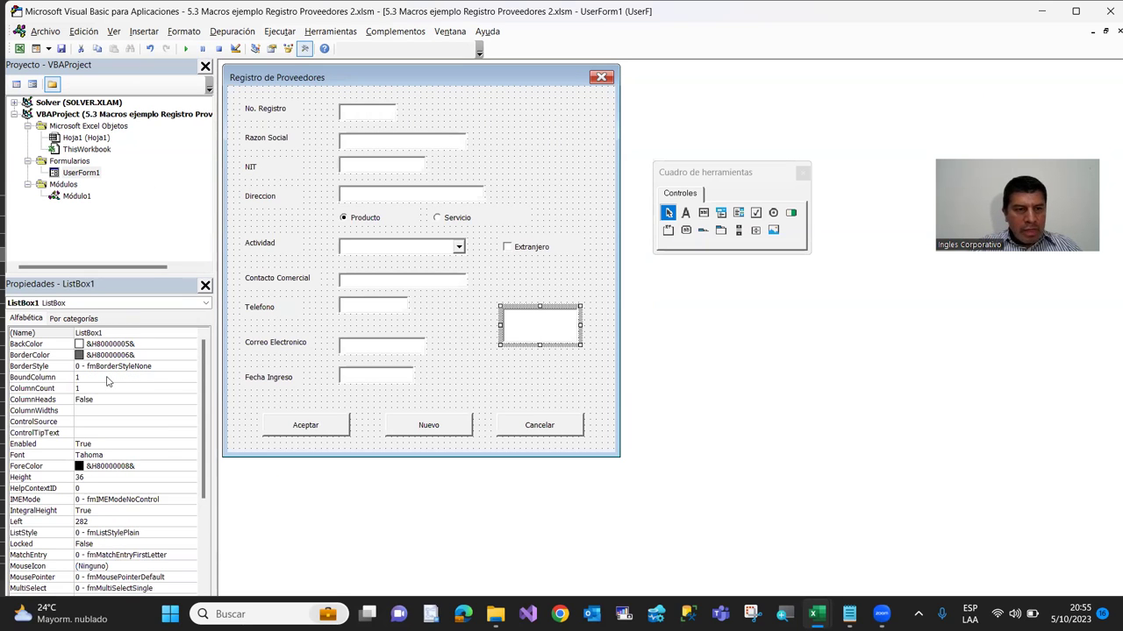
click(112, 332)
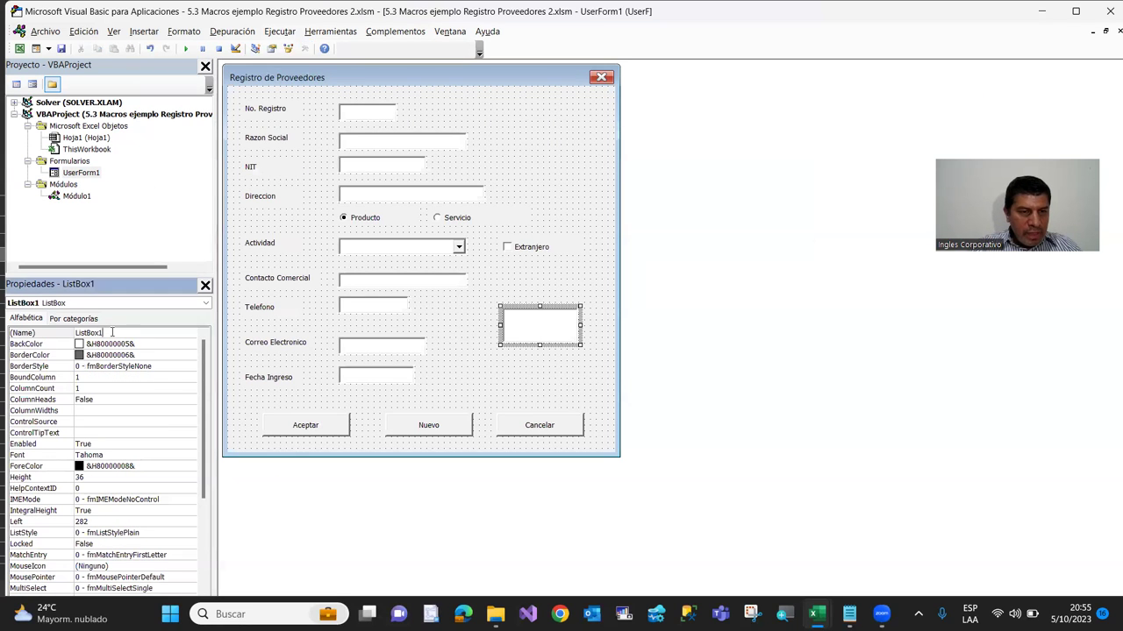
text(lst)
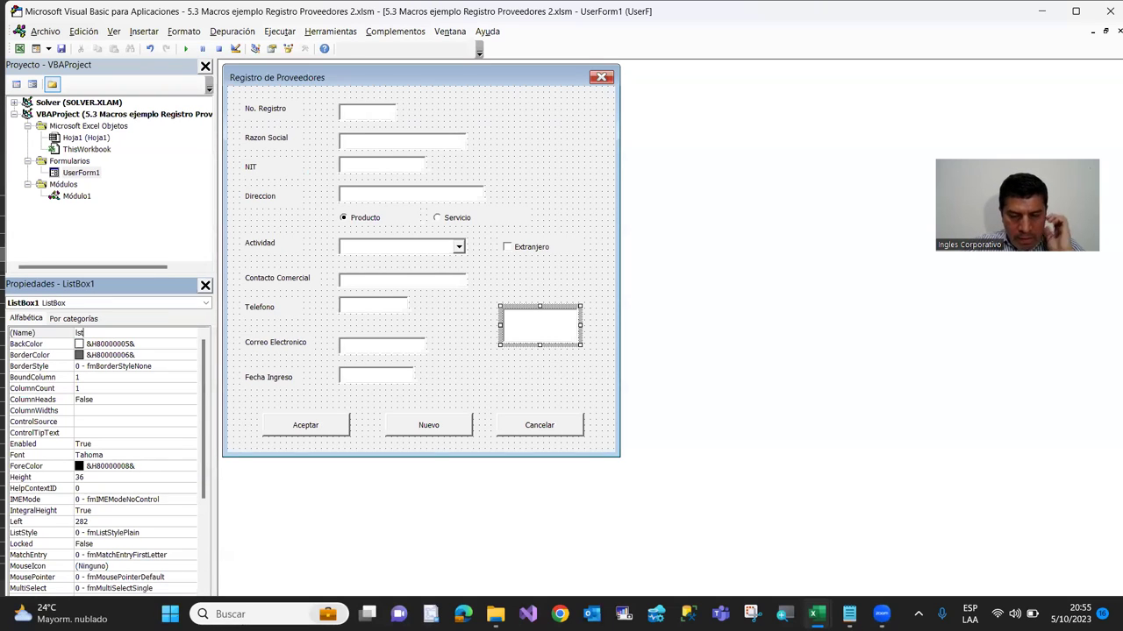
text(Tipo)
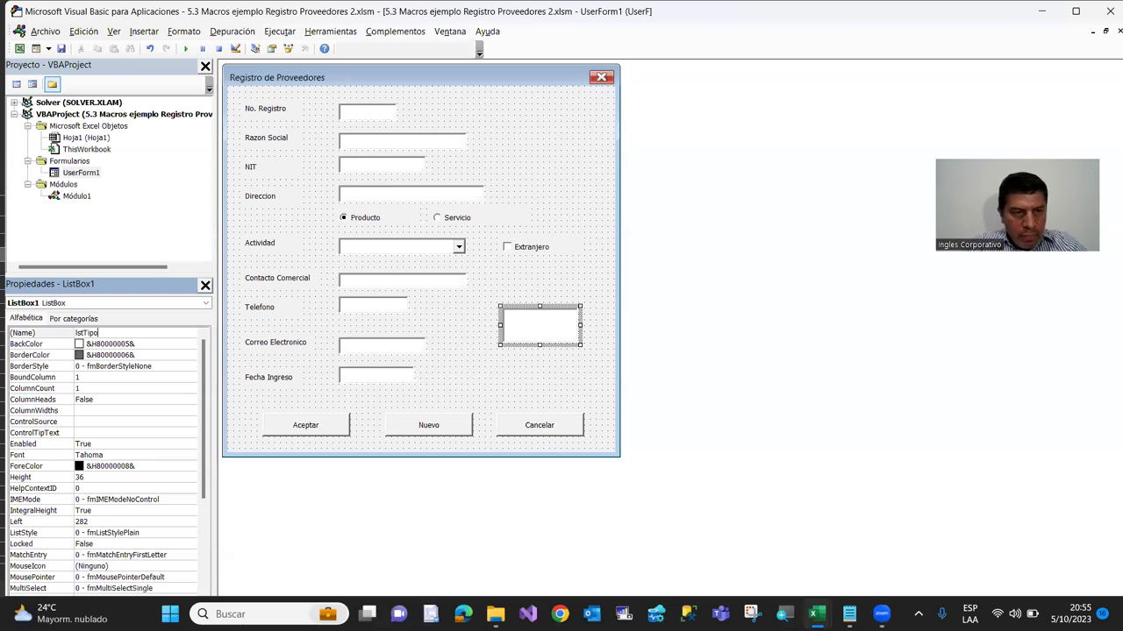
text(con)
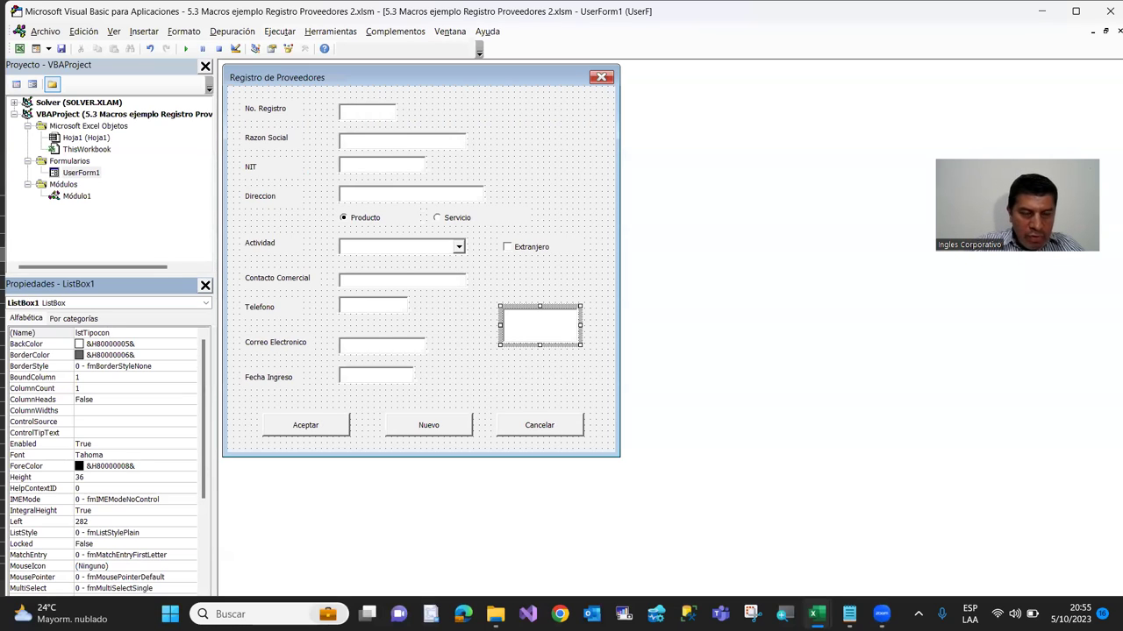
key(Return)
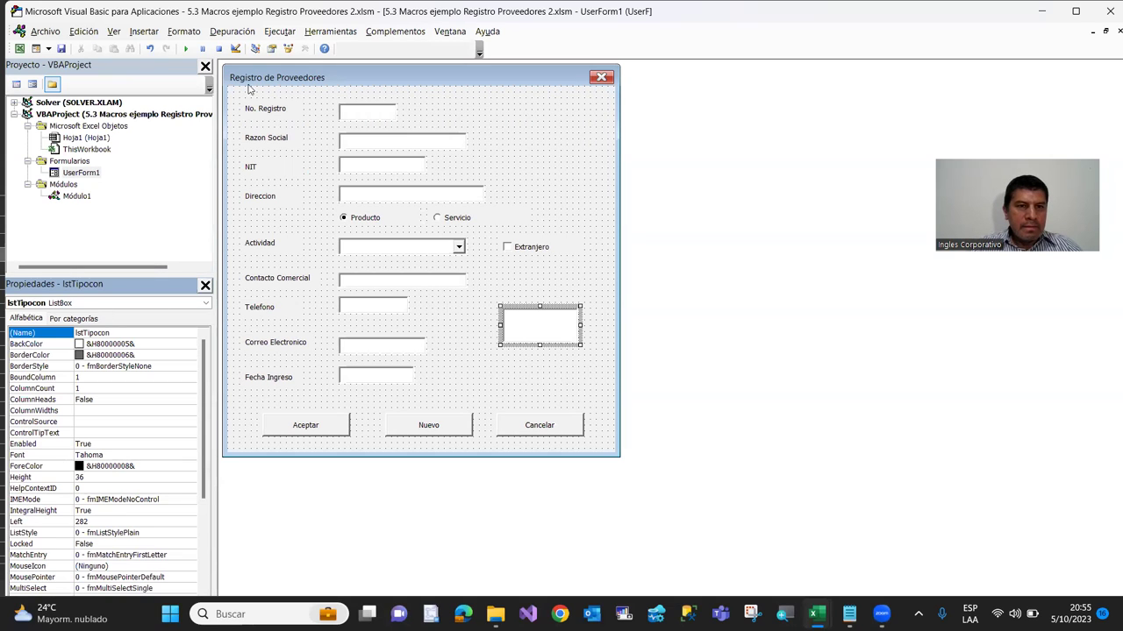
Draw a new label just above the lstTipocon list box
click(304, 49)
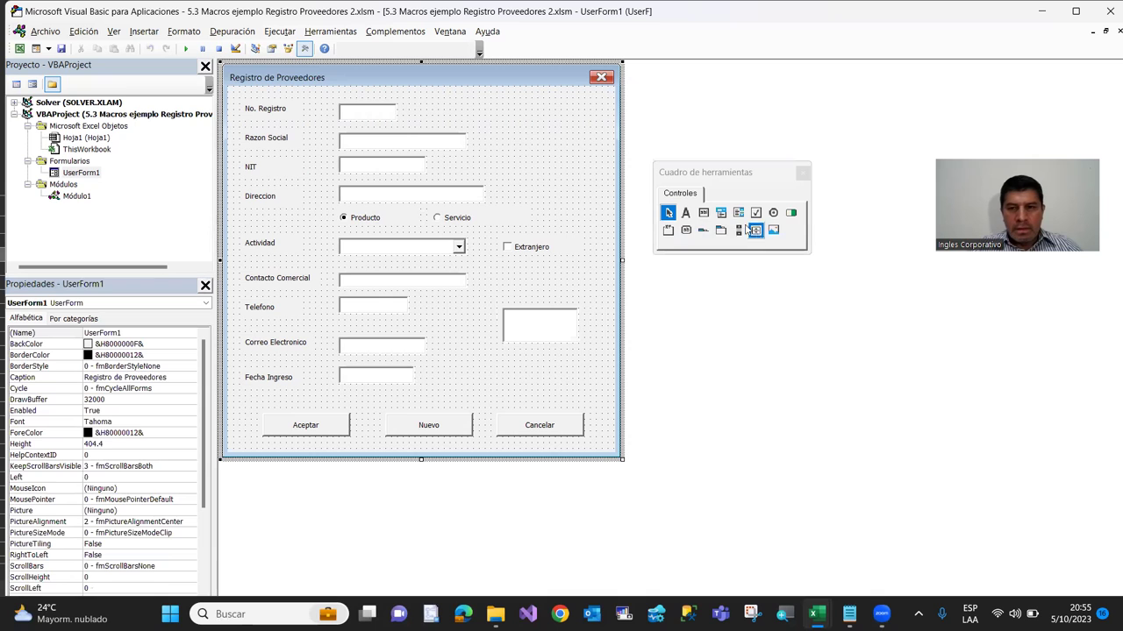
click(685, 212)
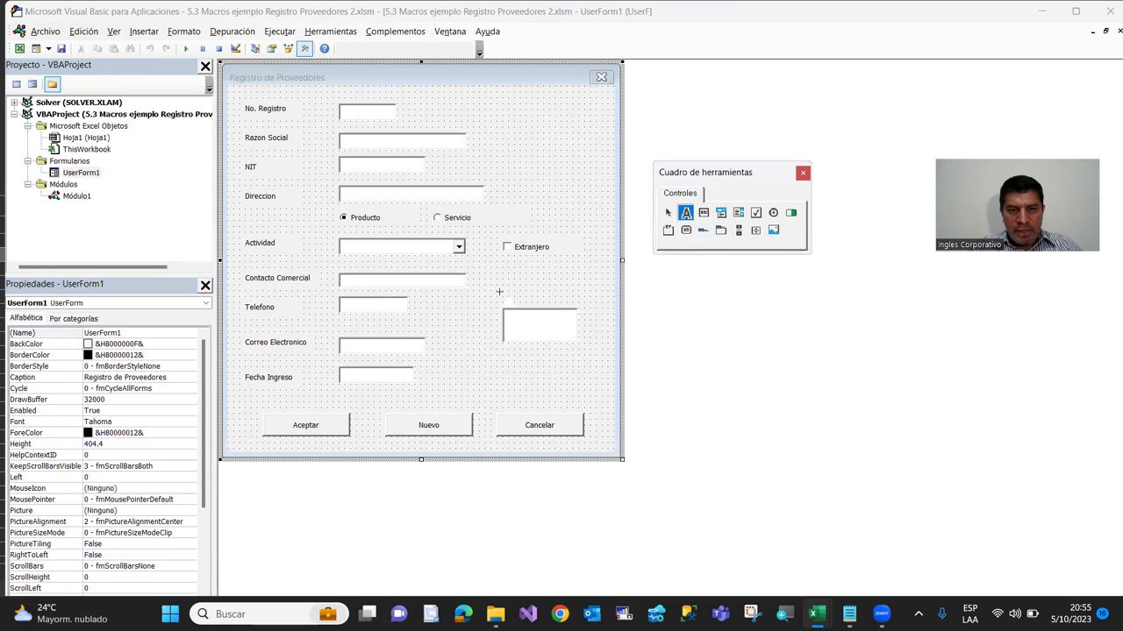
drag(503, 292, 579, 310)
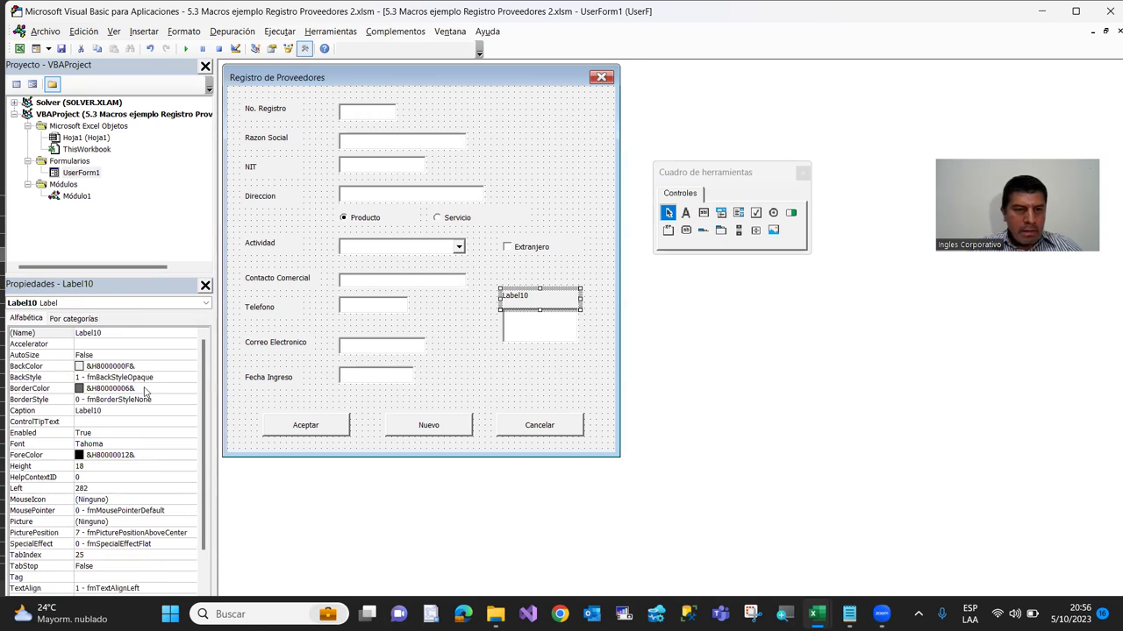
Change the new label's caption from Label10 to 'Tipo Contribuyente:'
click(118, 411)
double_click(118, 410)
text(Tipo Contribuyente:)
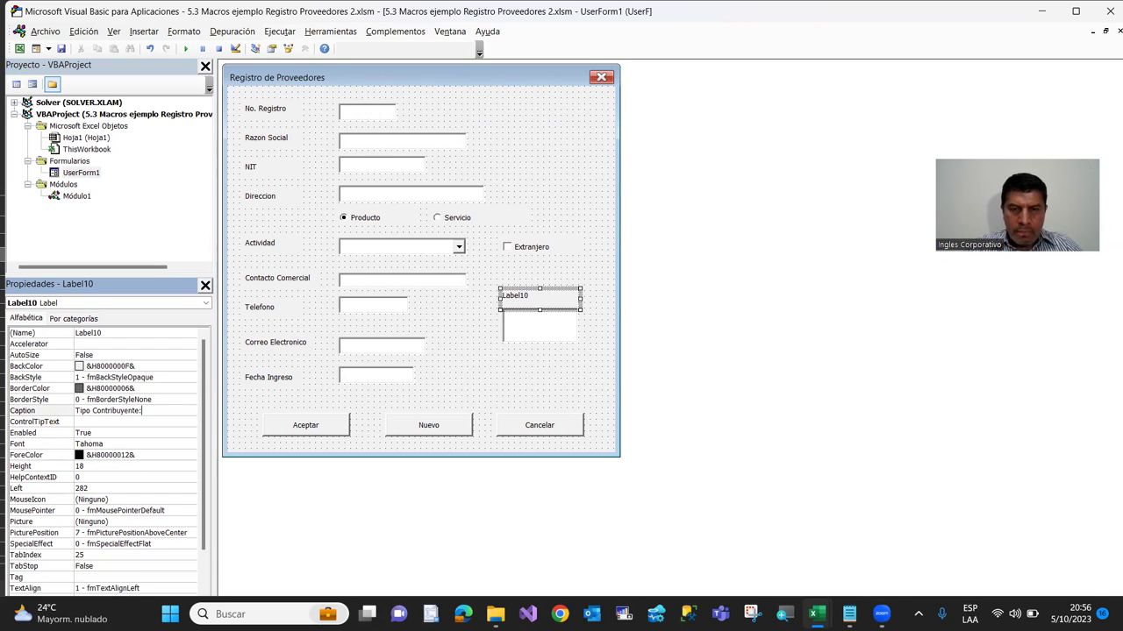
key(Return)
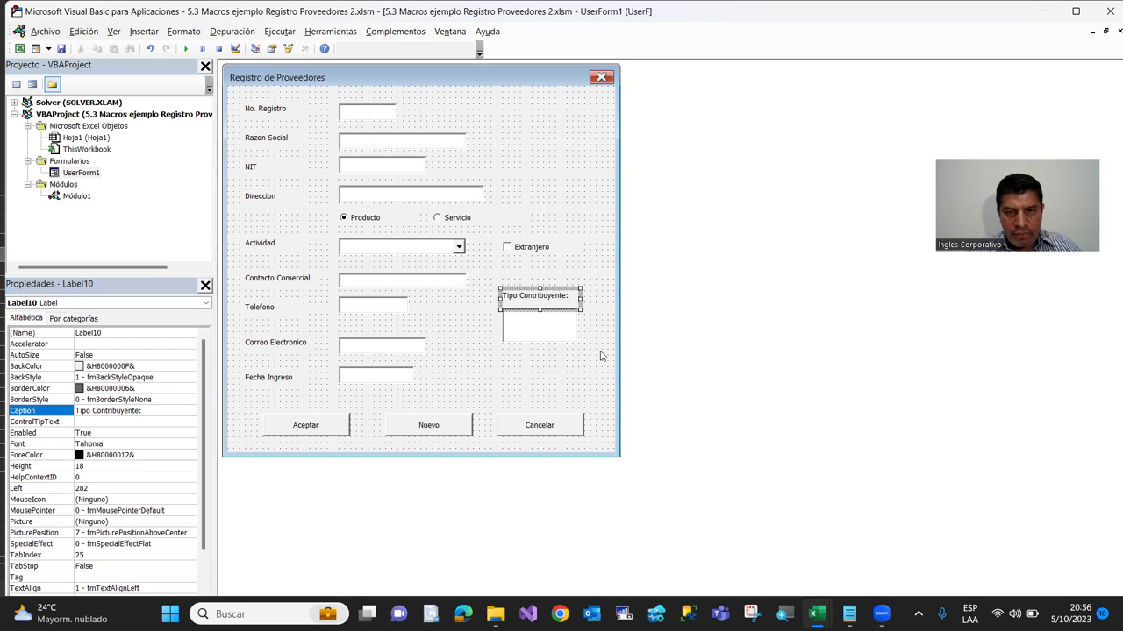
click(600, 355)
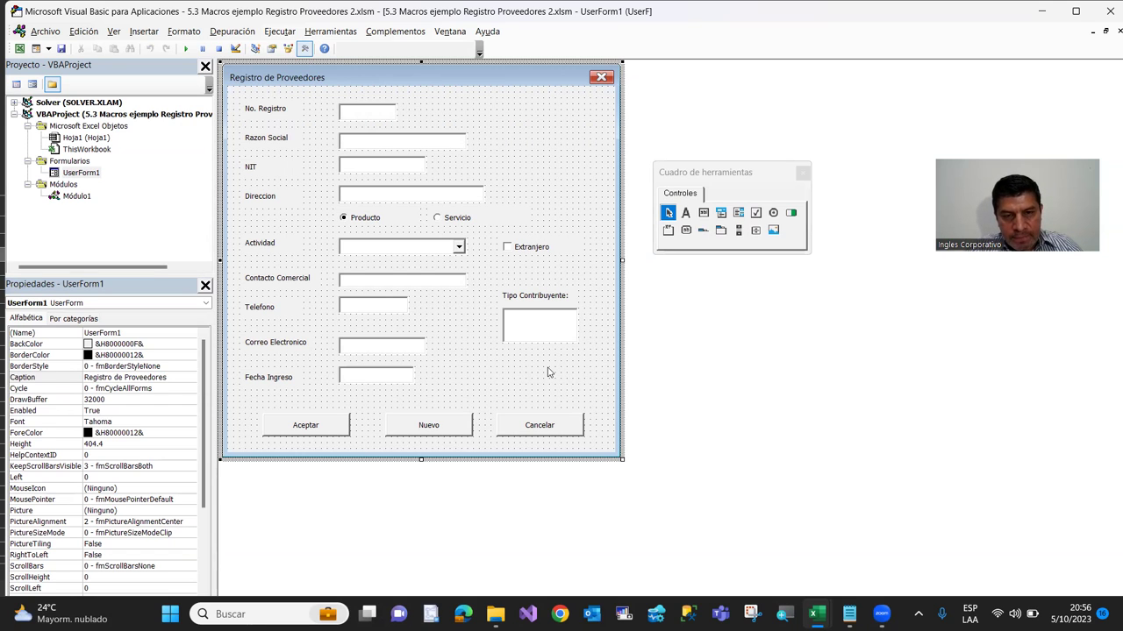
click(18, 50)
click(403, 214)
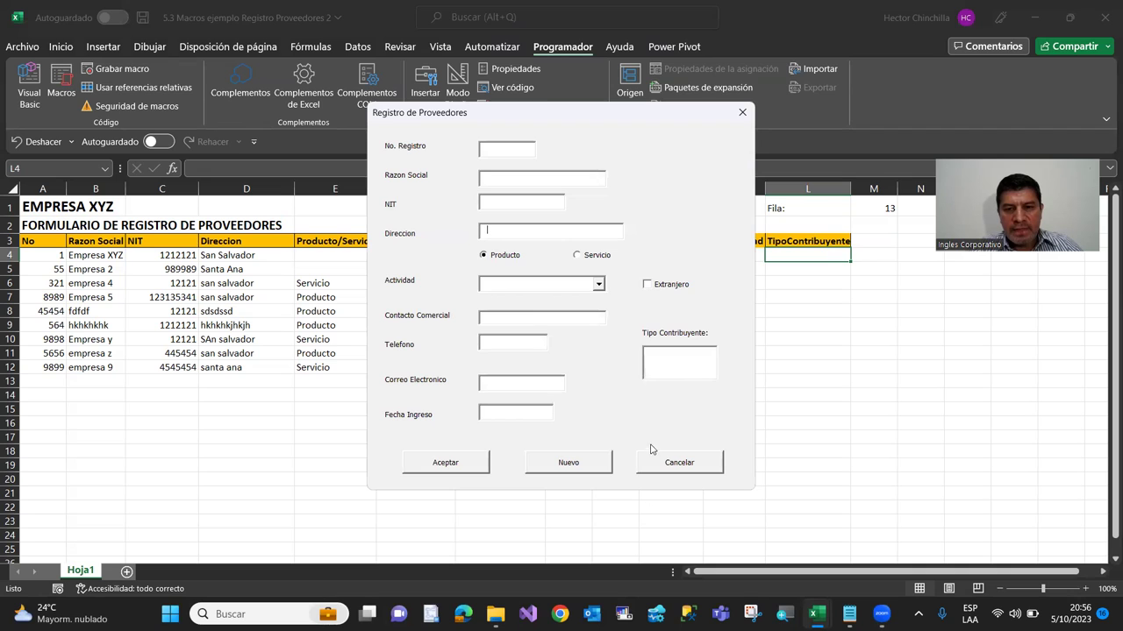
click(601, 286)
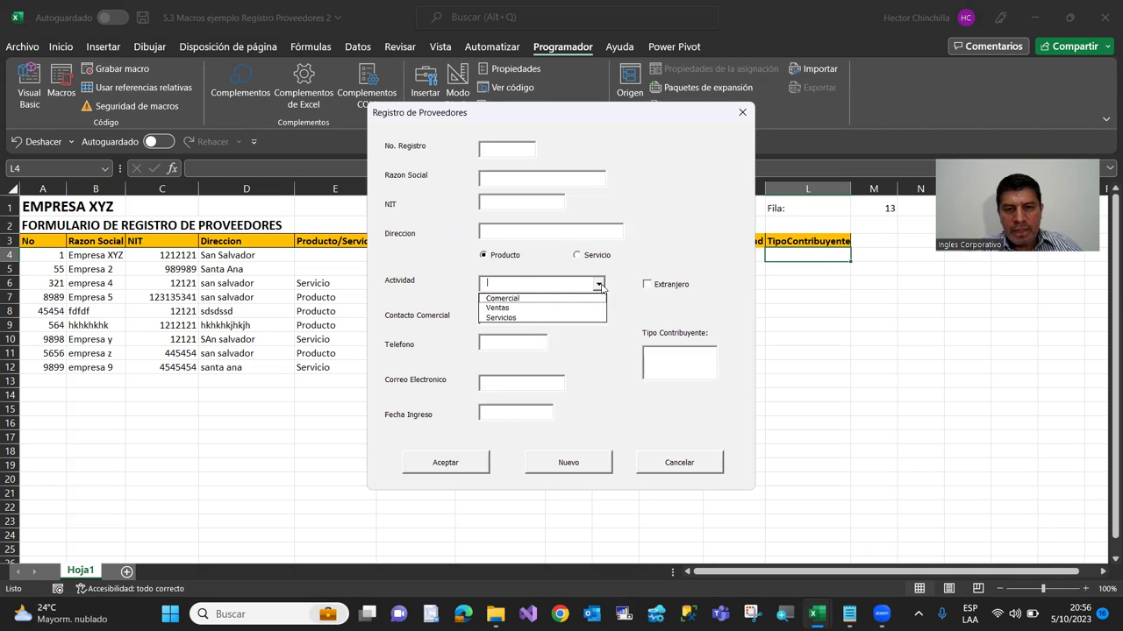
click(639, 255)
click(671, 463)
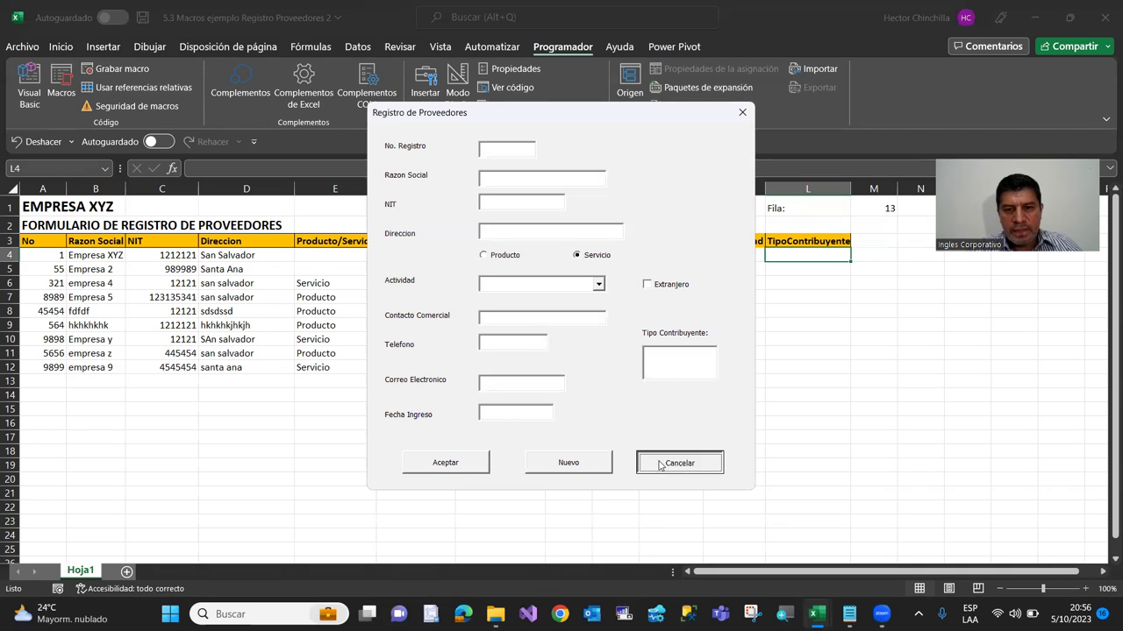
click(27, 93)
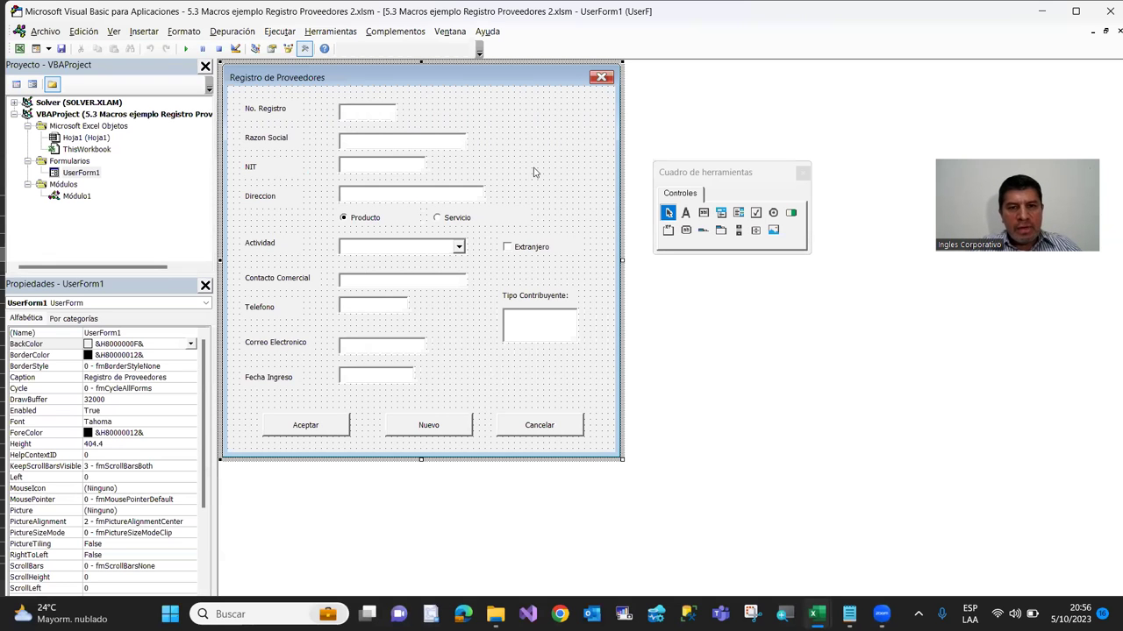
In UserForm_Activate, add the line lstTipocon.AddItem ("Contribuyente")
key(F7)
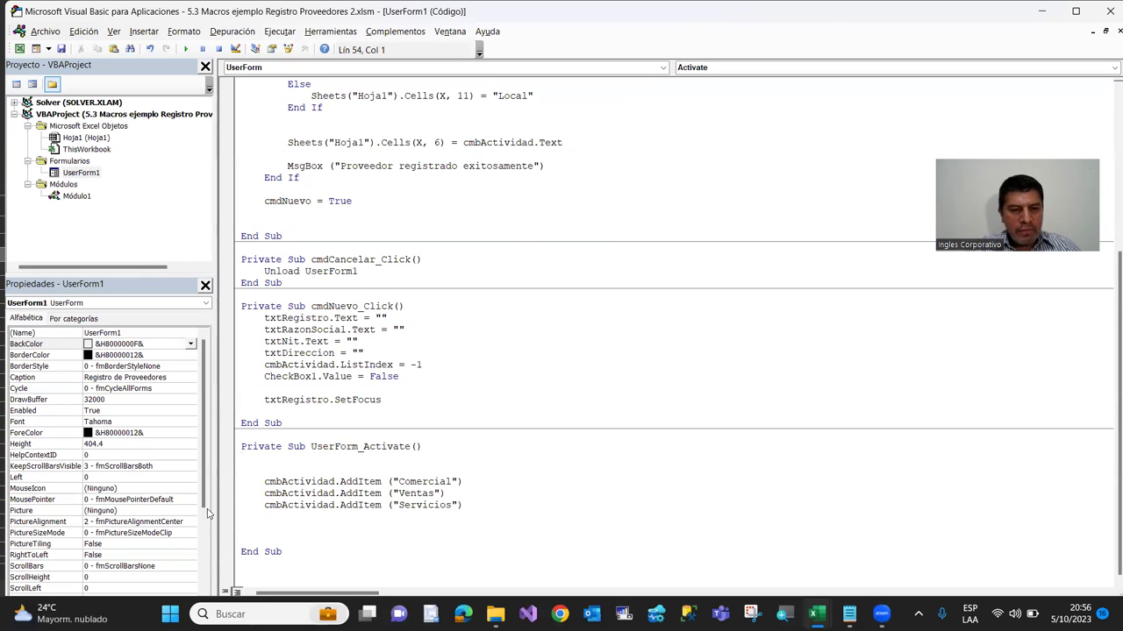
key(Down)
key(Down)
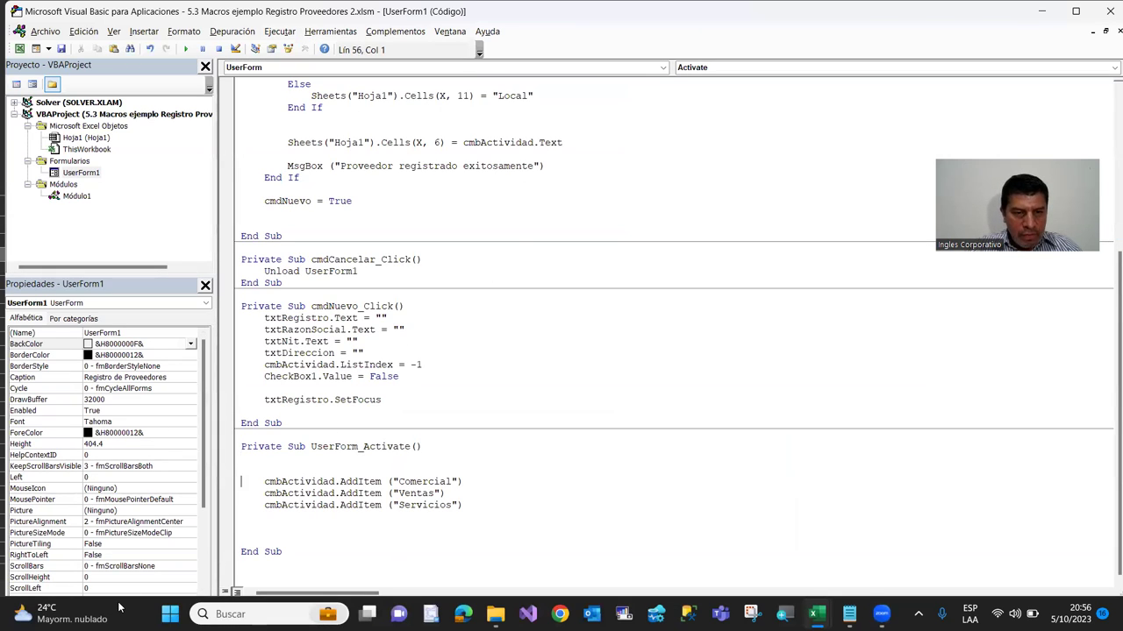
key(Tab)
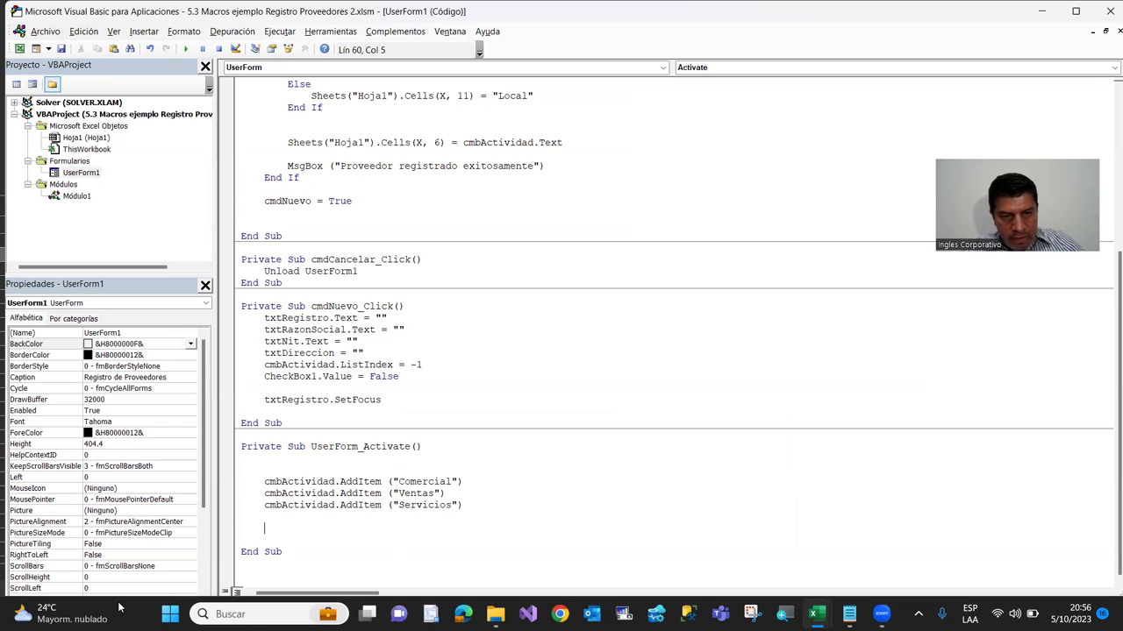
text(lst)
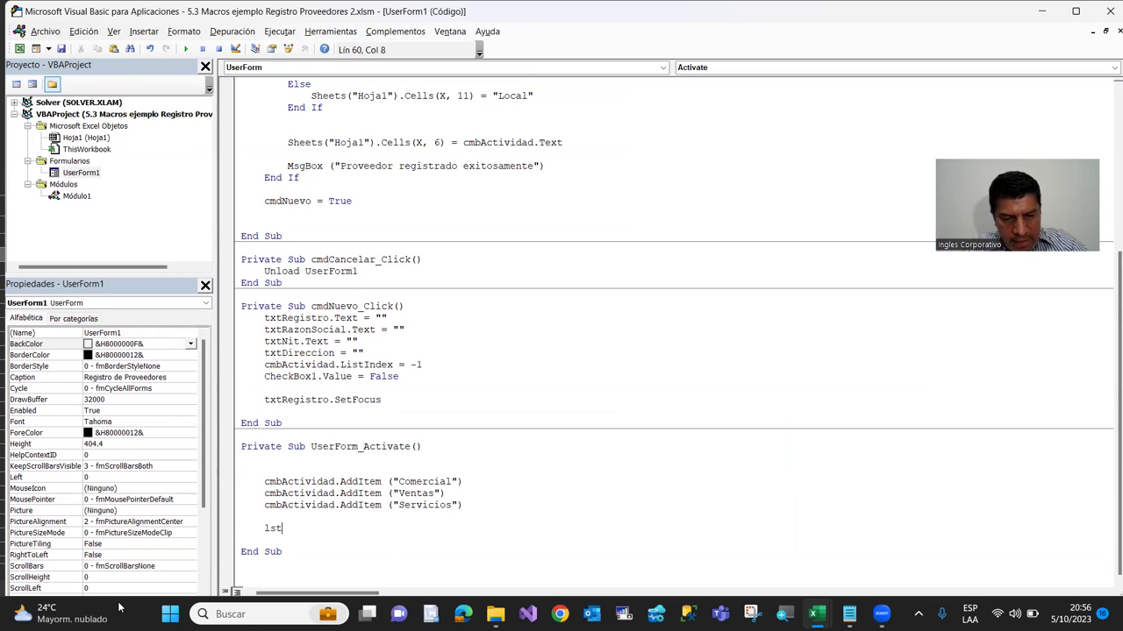
text(Tipocon)
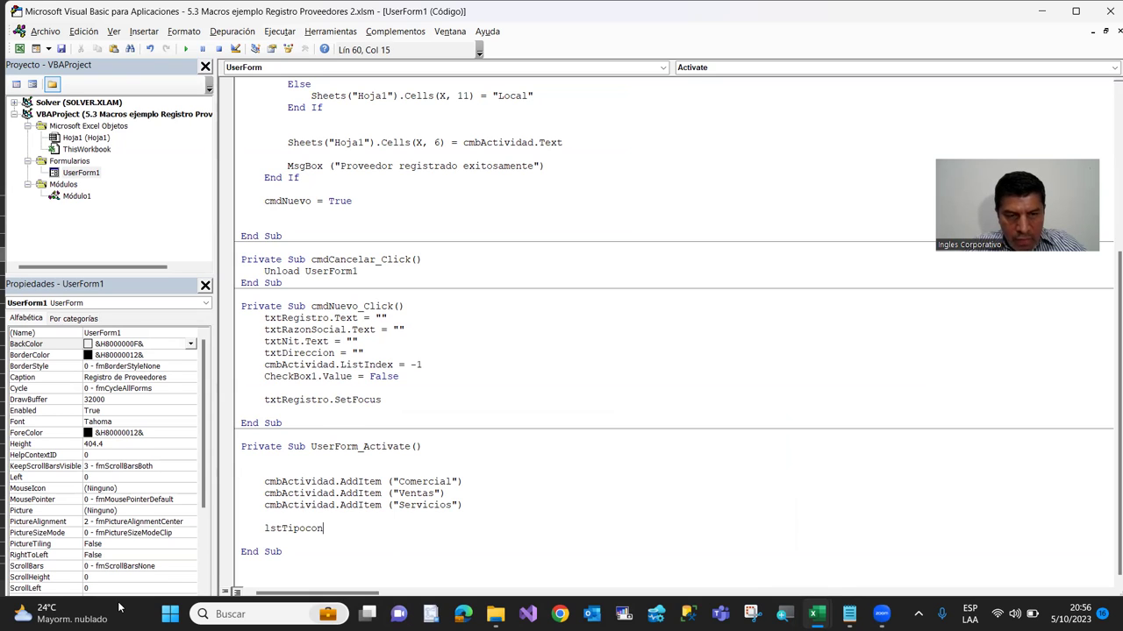
text(.)
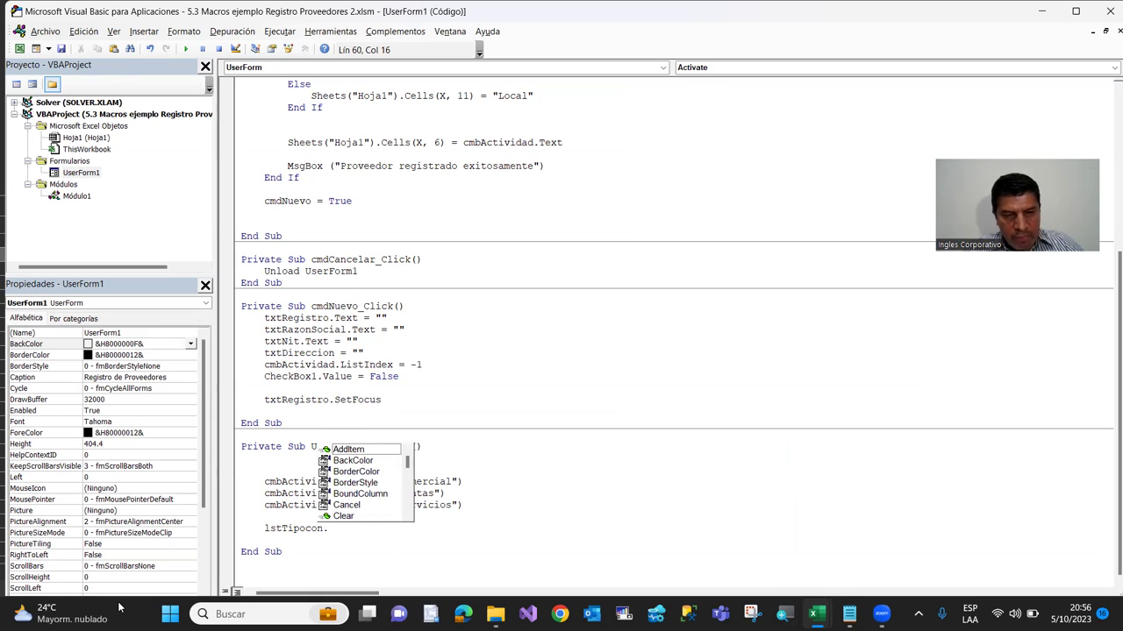
double_click(342, 449)
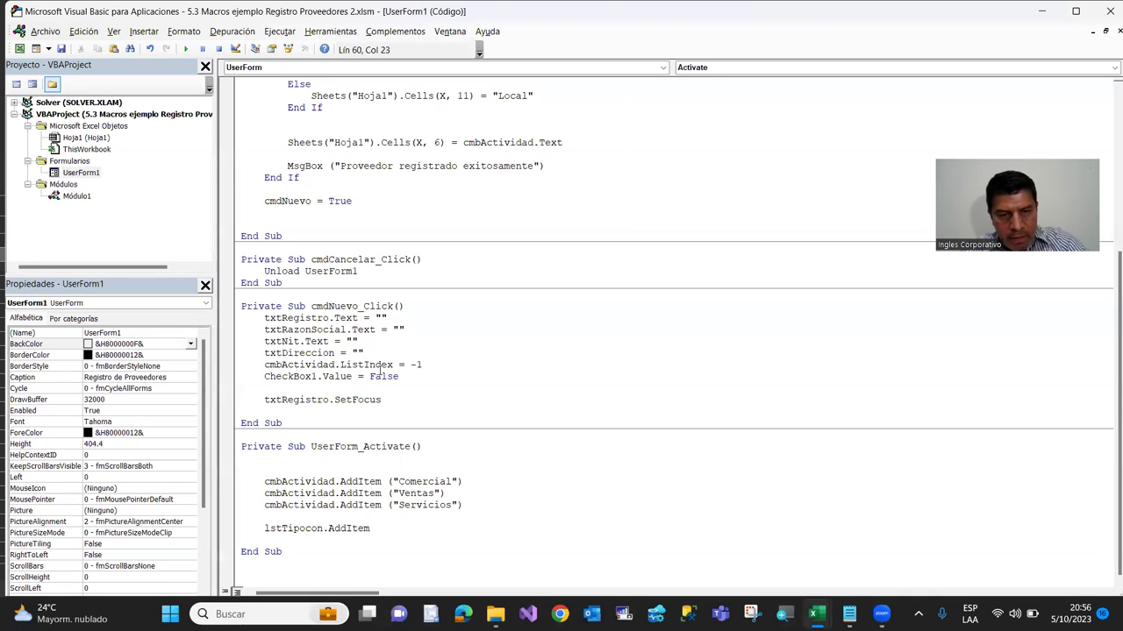
text(()
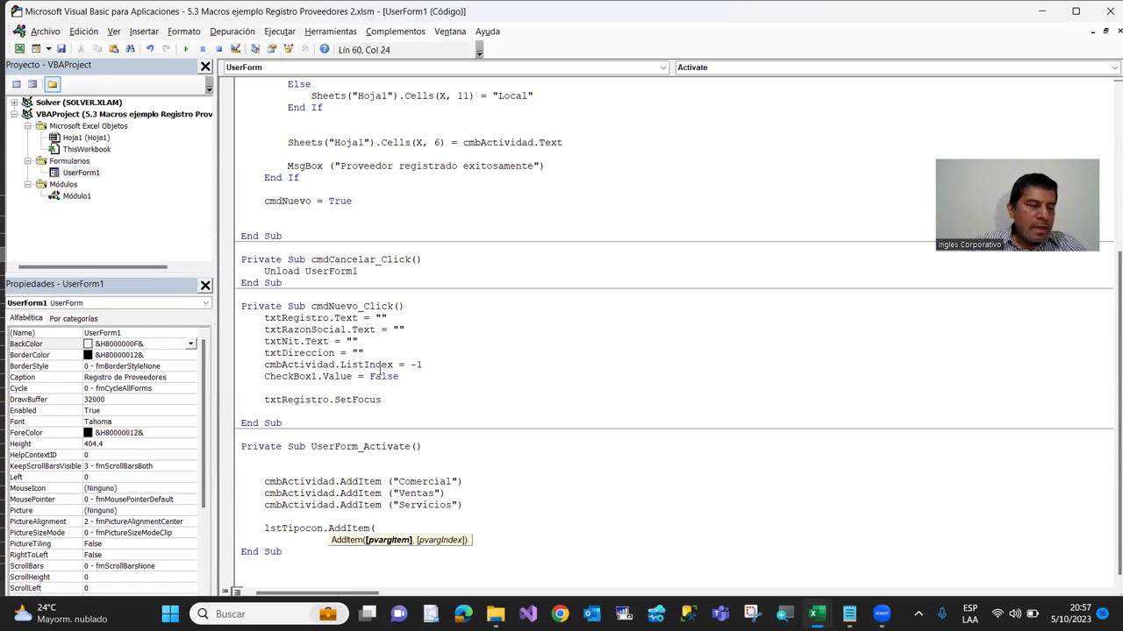
text("Contribuyente")
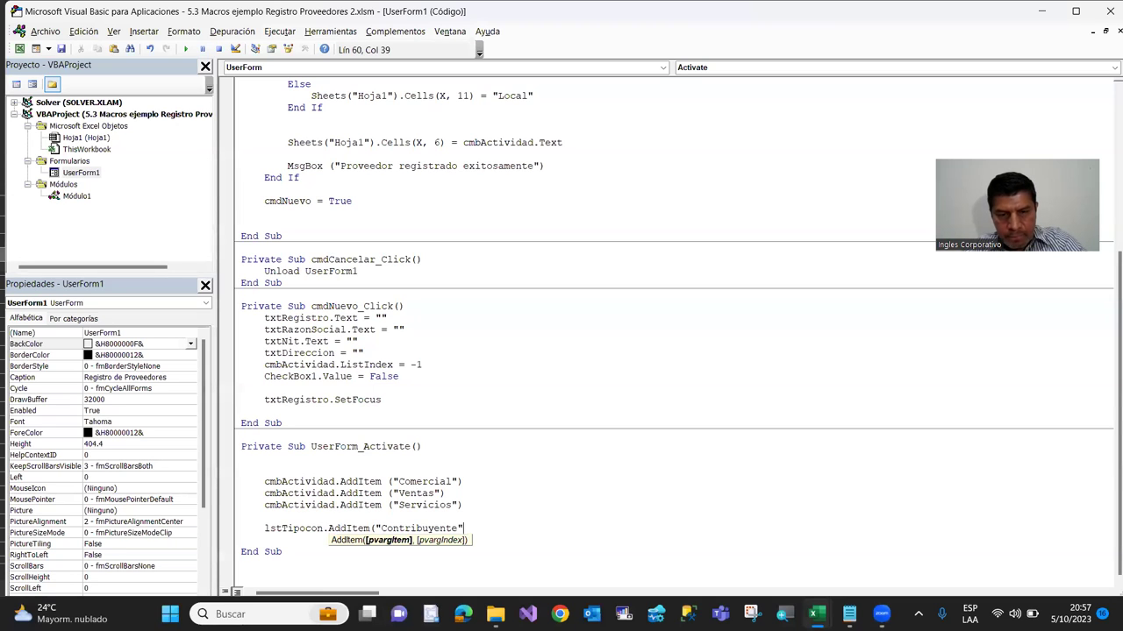
text())
key(Return)
key(Up)
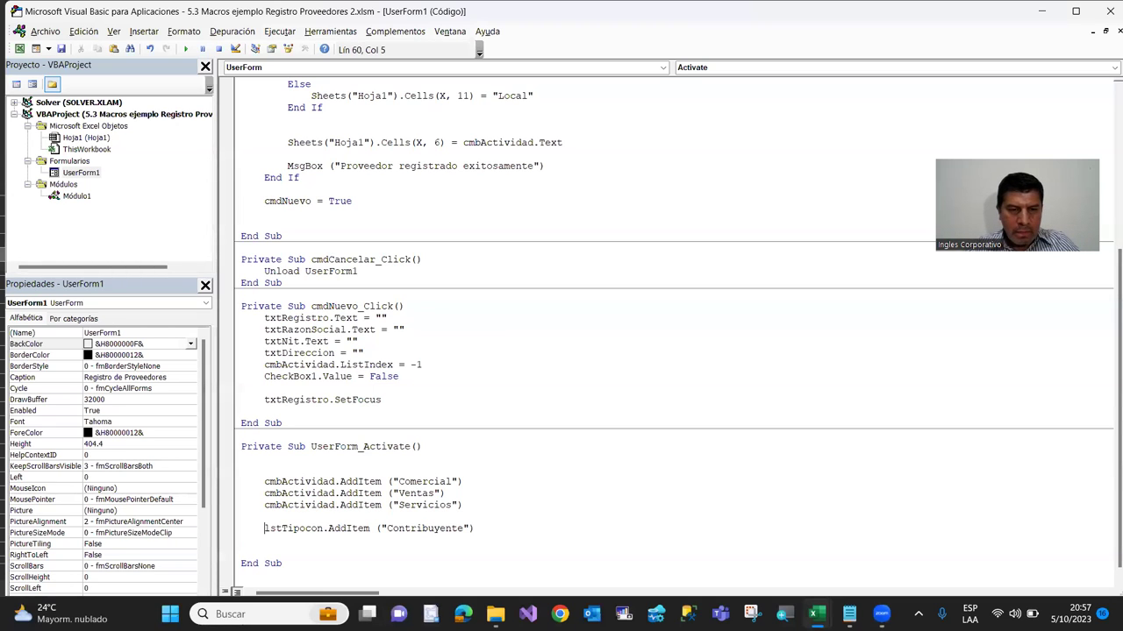
Duplicate the AddItem line twice, changing the copies to "Consumidor Final" and "Exento"
key(shift+Down)
key(ctrl+c)
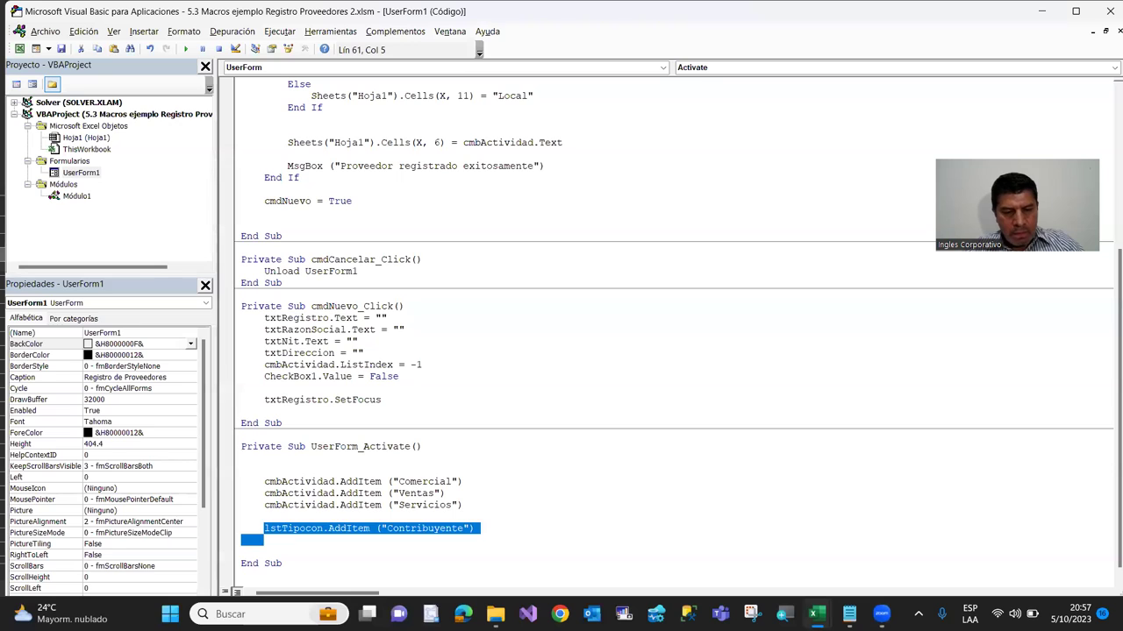
click(242, 552)
key(ctrl+v)
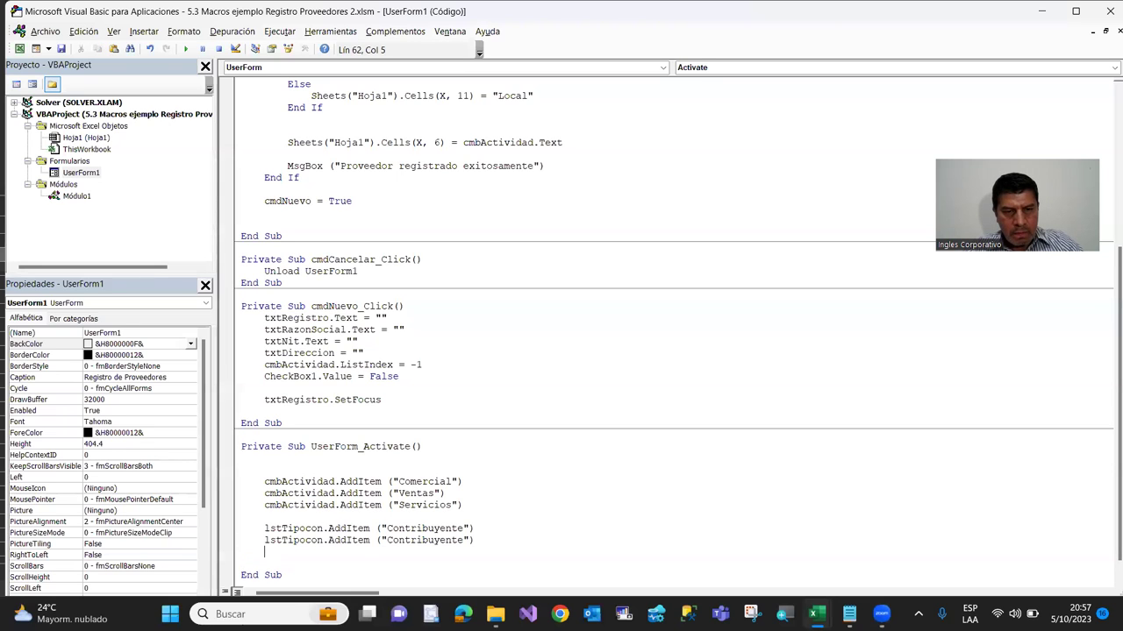
key(ctrl+v)
click(379, 540)
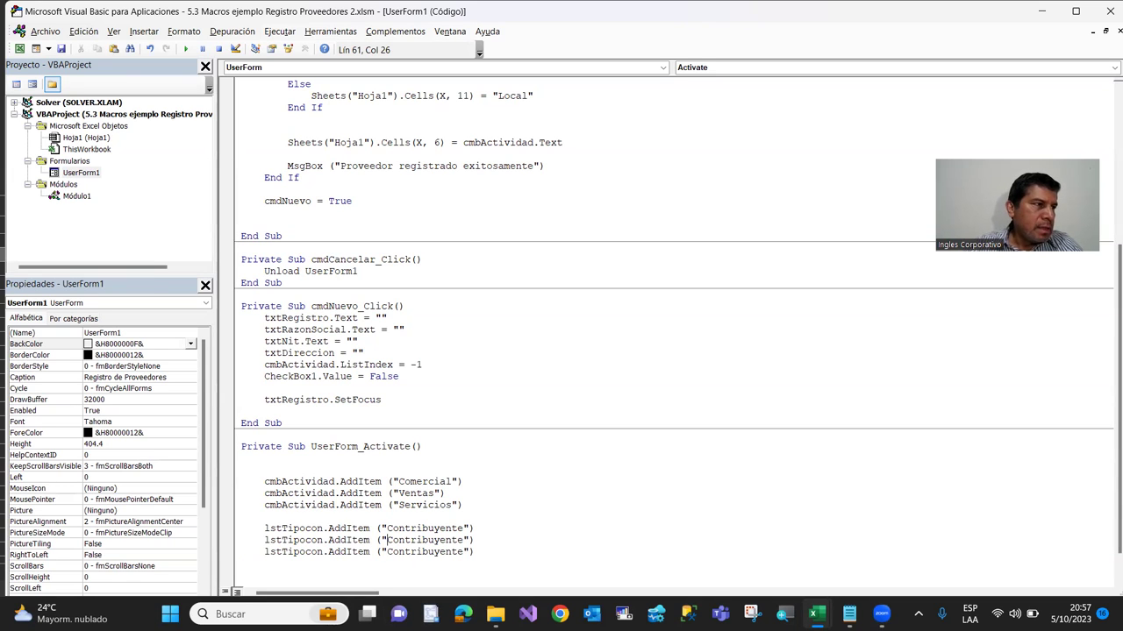
text(sConsumi)
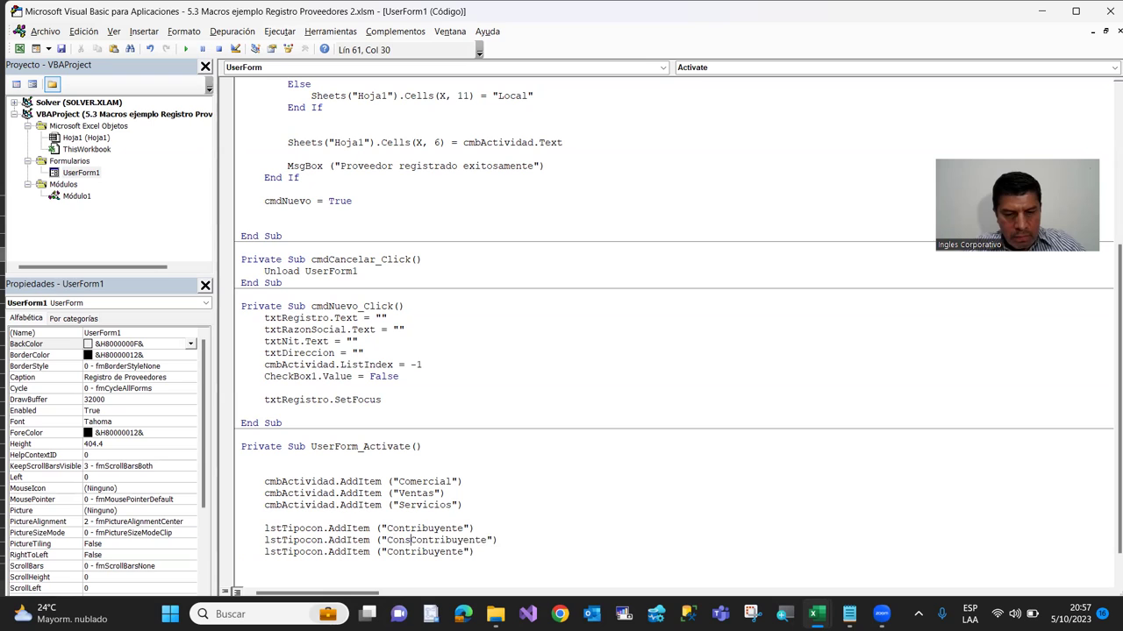
text(dor)
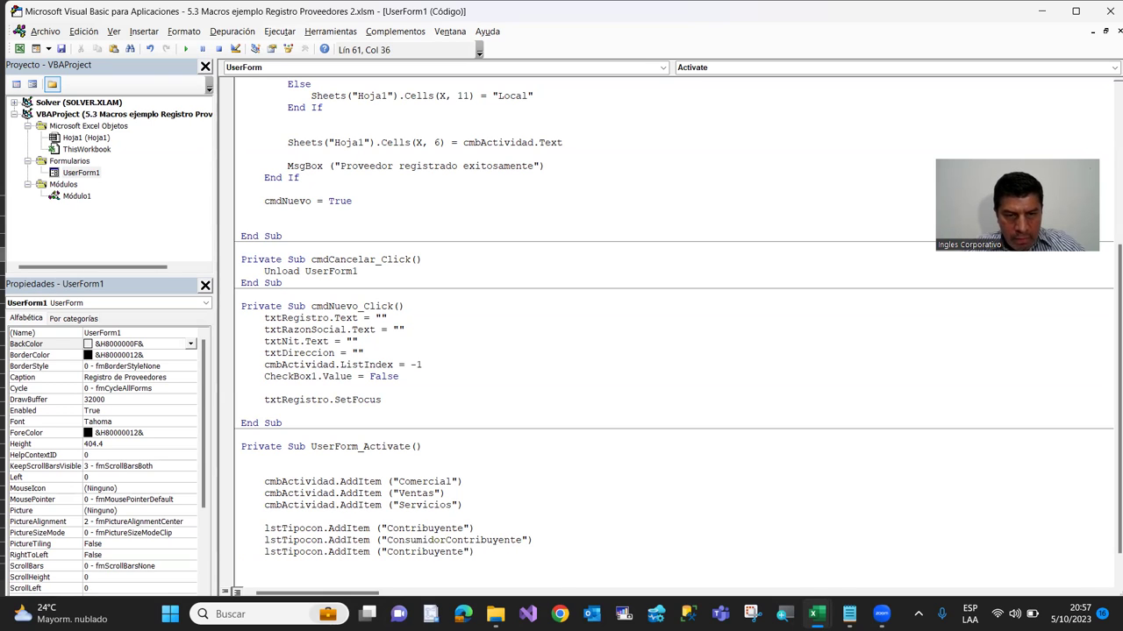
text( Final)
key(Delete)
key(Delete)
key(Delete)
key(Delete)
key(Delete)
key(Delete)
key(Delete)
key(Delete)
key(Delete)
key(Delete)
key(Delete)
key(Delete)
key(Delete)
key(Down)
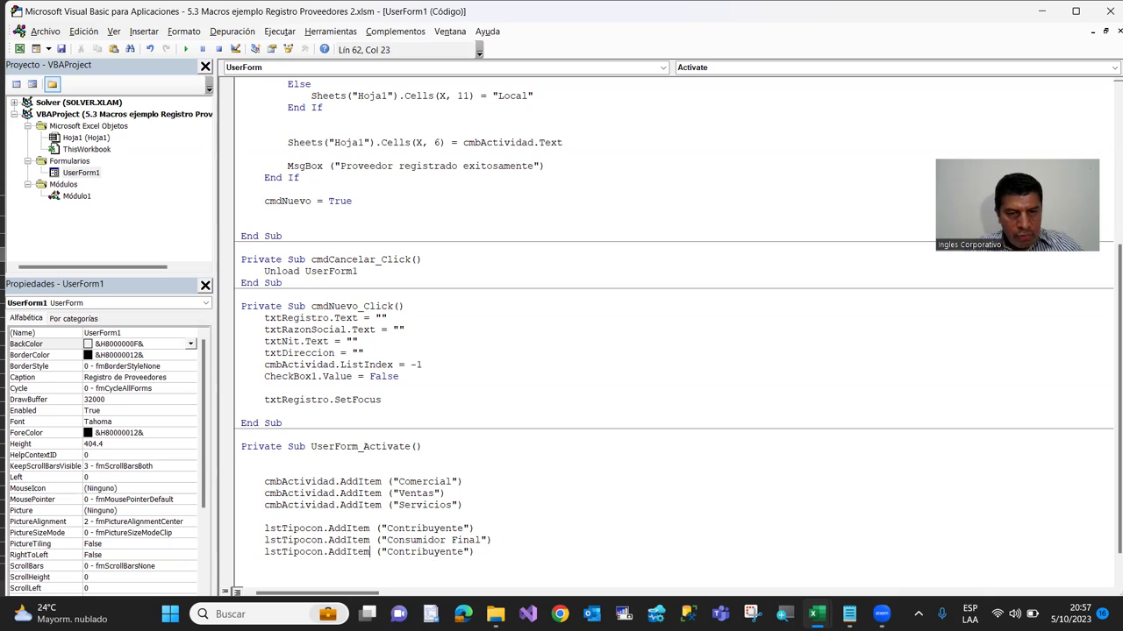
text(Exento)
key(Delete)
key(Delete)
key(Delete)
key(Delete)
key(Delete)
key(Delete)
key(Delete)
key(Delete)
key(Delete)
key(Delete)
key(Delete)
key(Delete)
key(Delete)
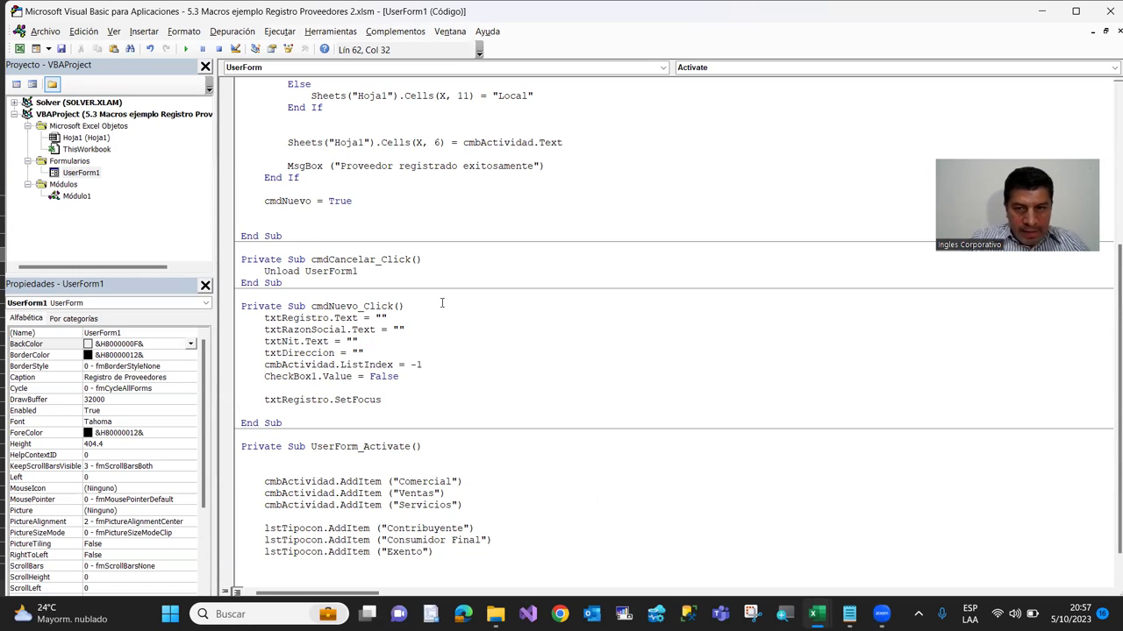
In cmdAceptar_Click, copy the line writing "Local" to column 11 and paste it below End If
scroll(352, 339, down, 1)
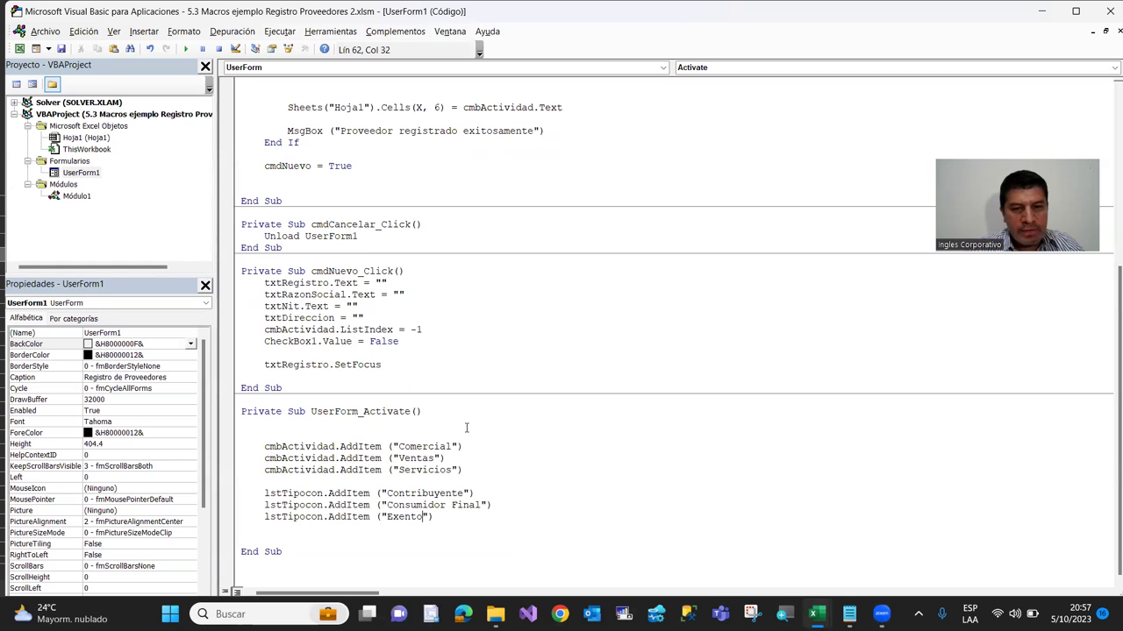
scroll(343, 498, up, 1)
scroll(348, 496, up, 4)
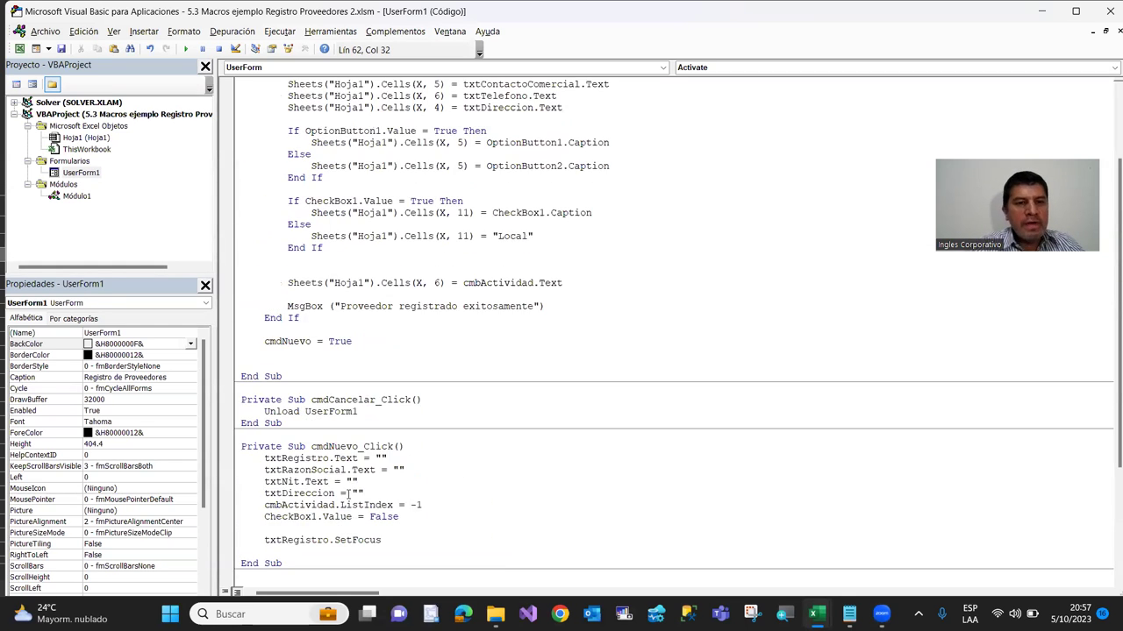
scroll(343, 507, down, 4)
scroll(343, 500, down, 1)
scroll(342, 487, up, 1)
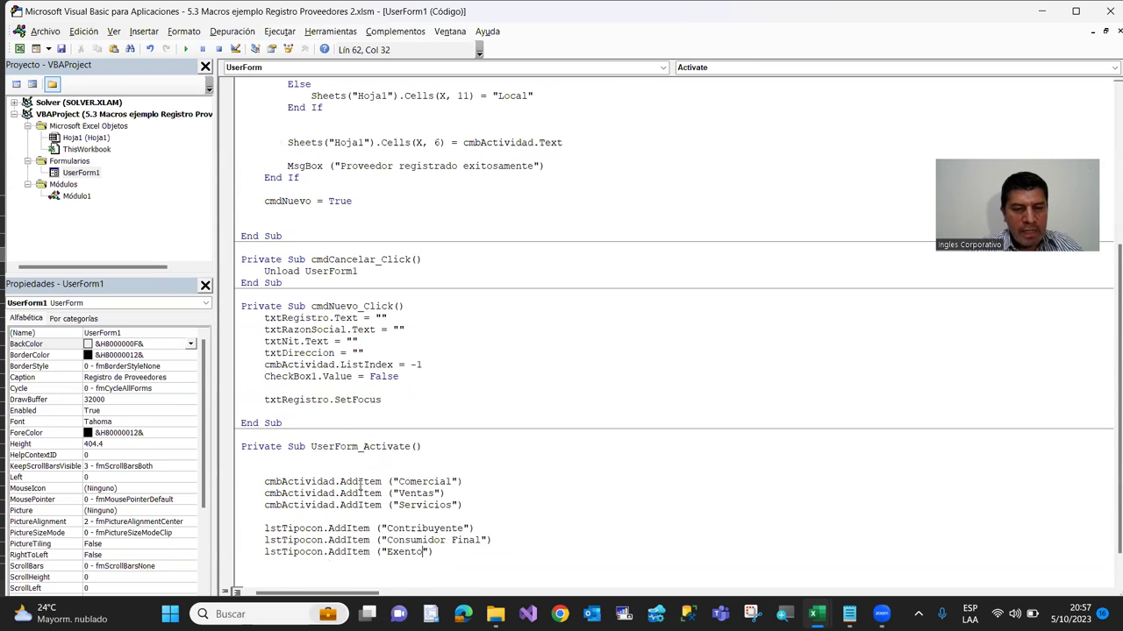
scroll(344, 482, up, 1)
scroll(342, 478, up, 2)
scroll(341, 474, up, 3)
scroll(341, 471, up, 1)
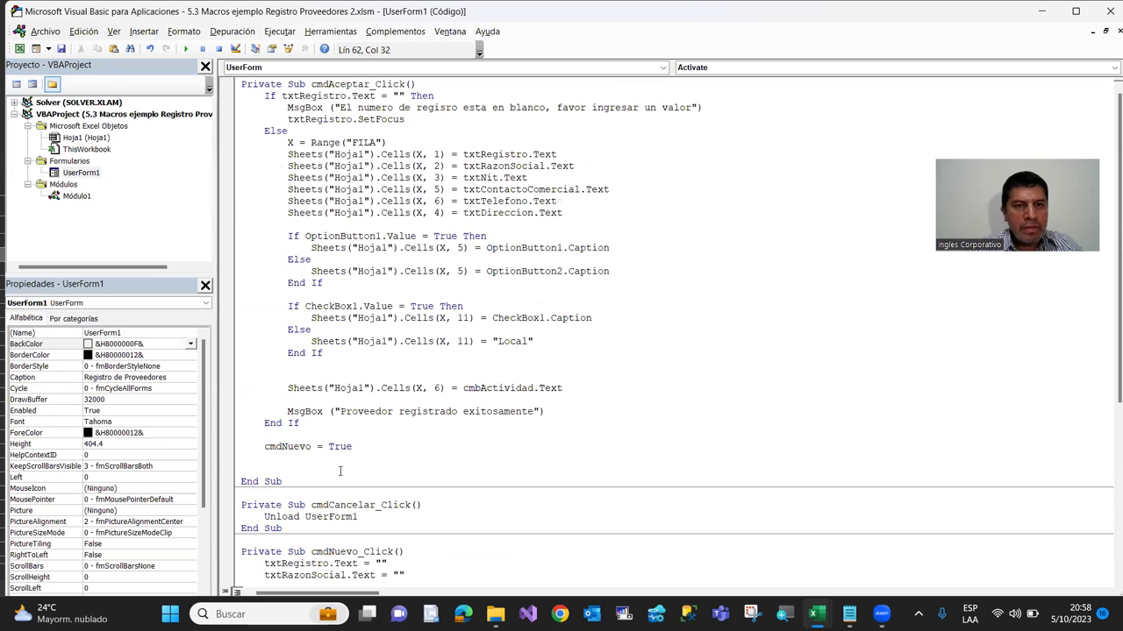
click(288, 434)
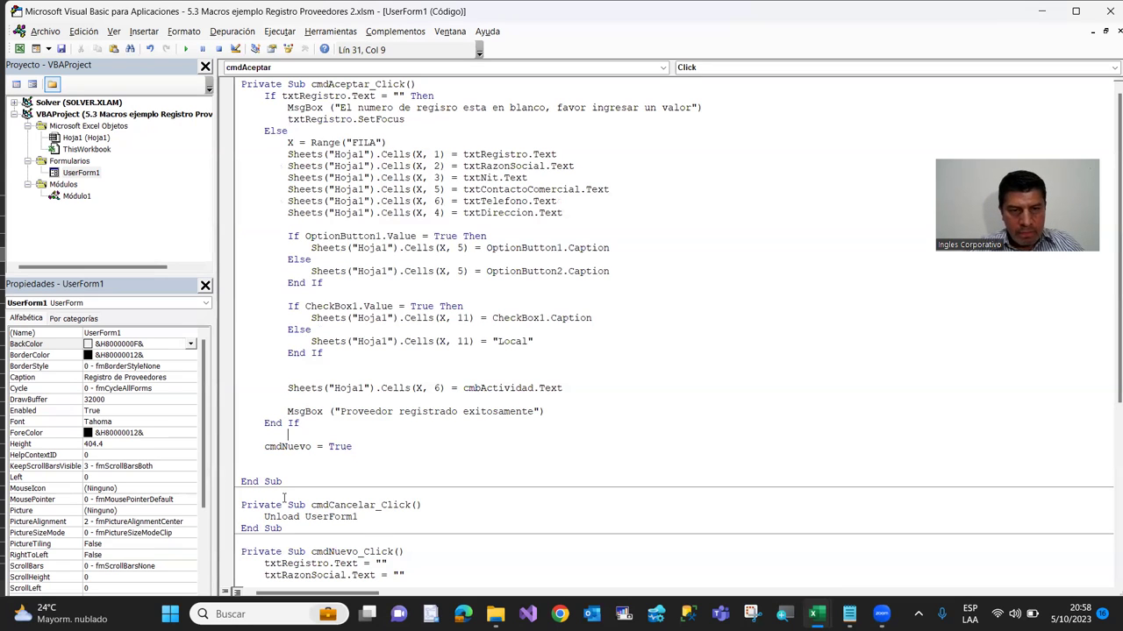
click(314, 329)
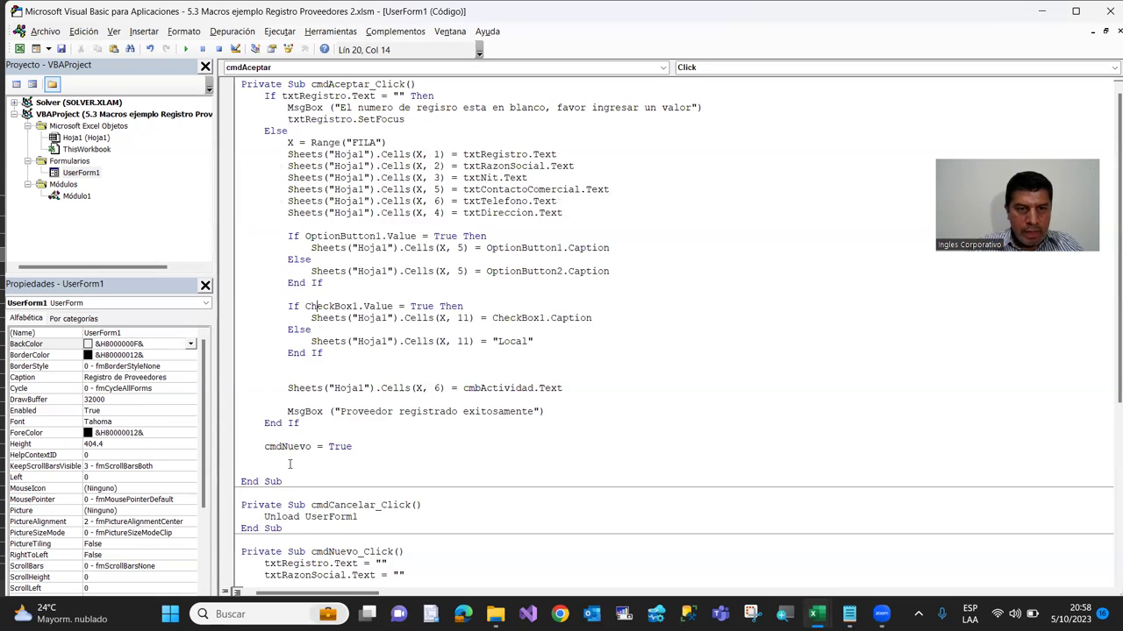
key(Down)
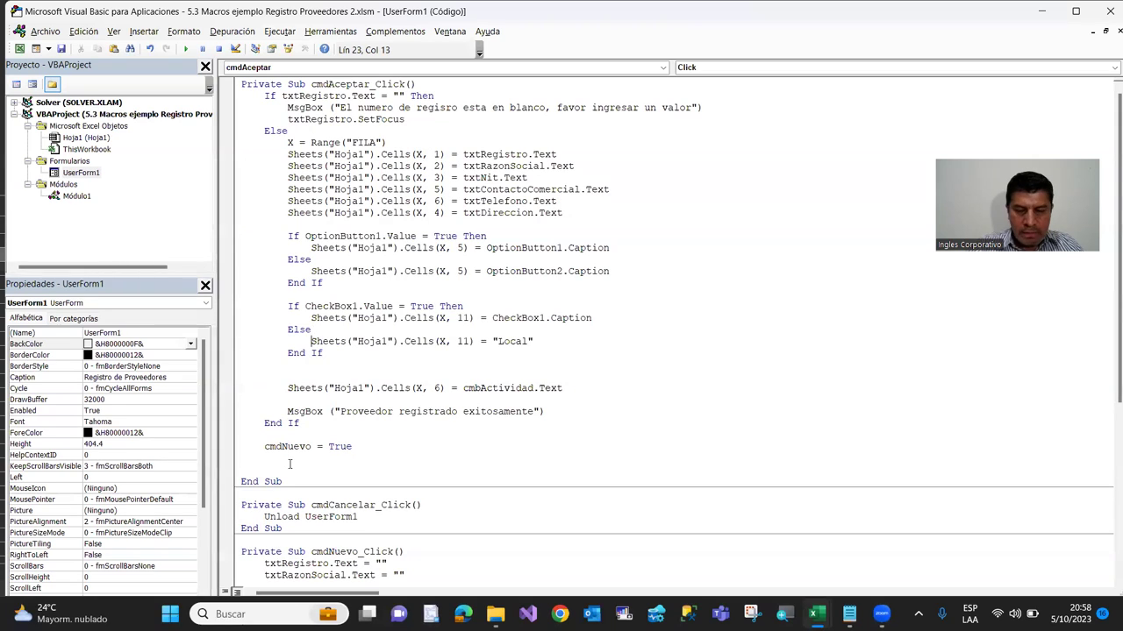
key(shift+End)
key(ctrl+c)
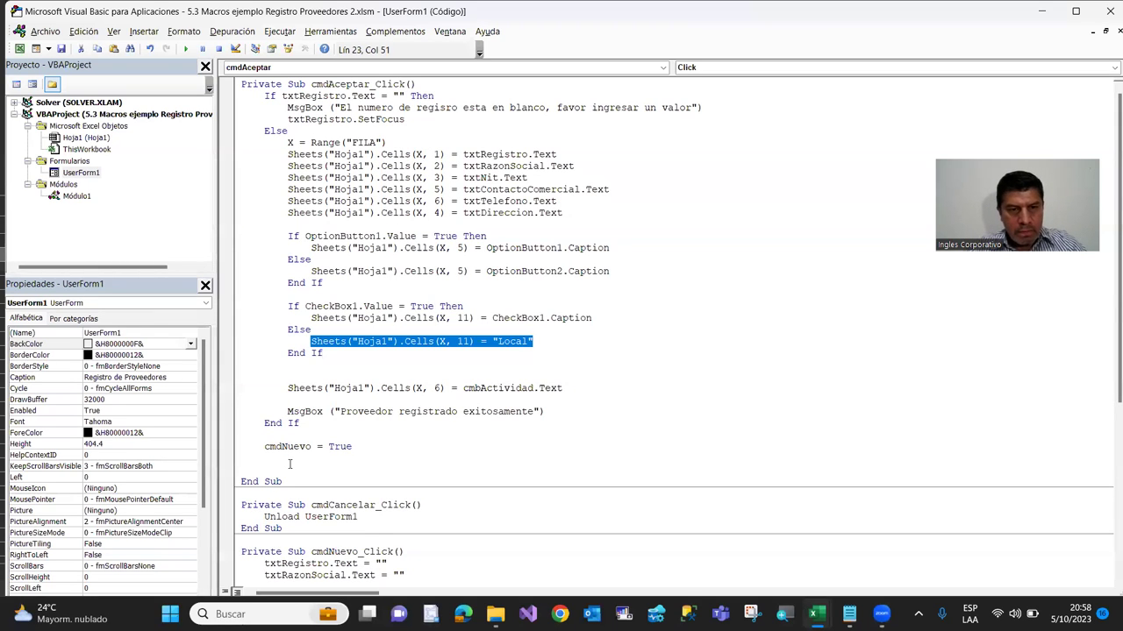
key(Down)
key(Down)
key(Return)
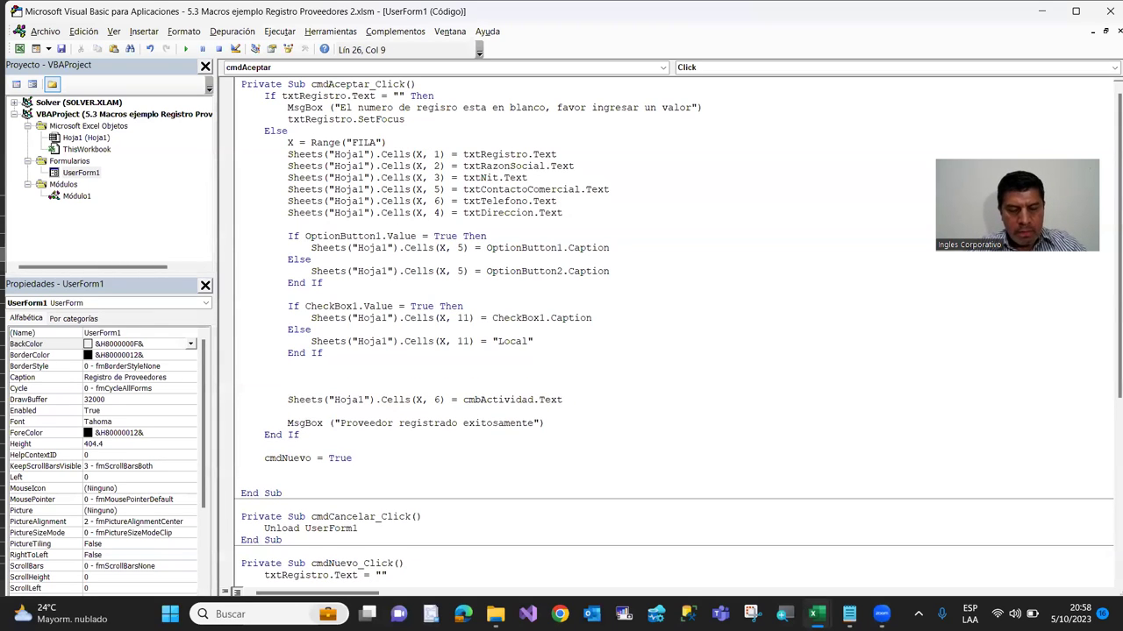
key(ctrl+v)
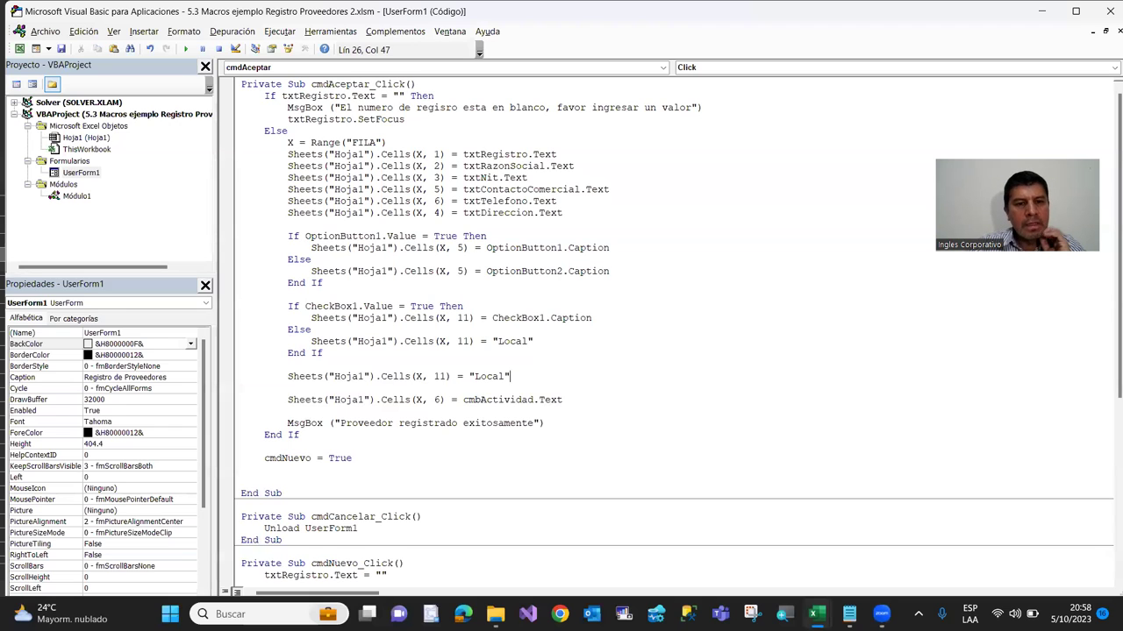
Edit the pasted line to write lstTipocon.Text into column 12 instead of "Local" in 11
click(439, 377)
key(Delete)
text(2)
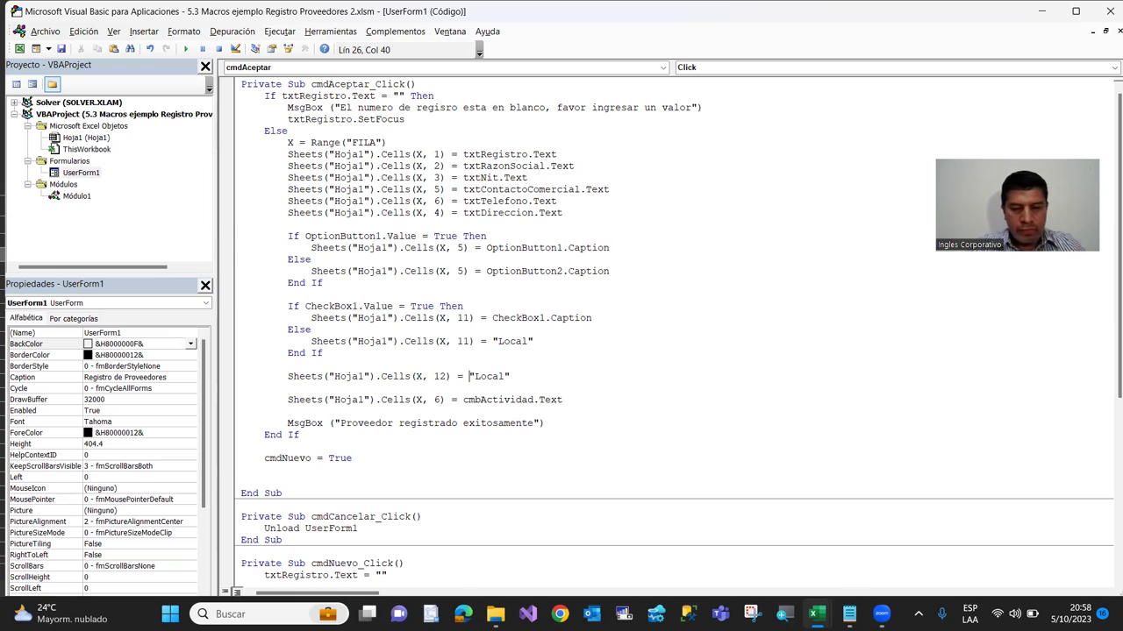
text(lstTipocon)
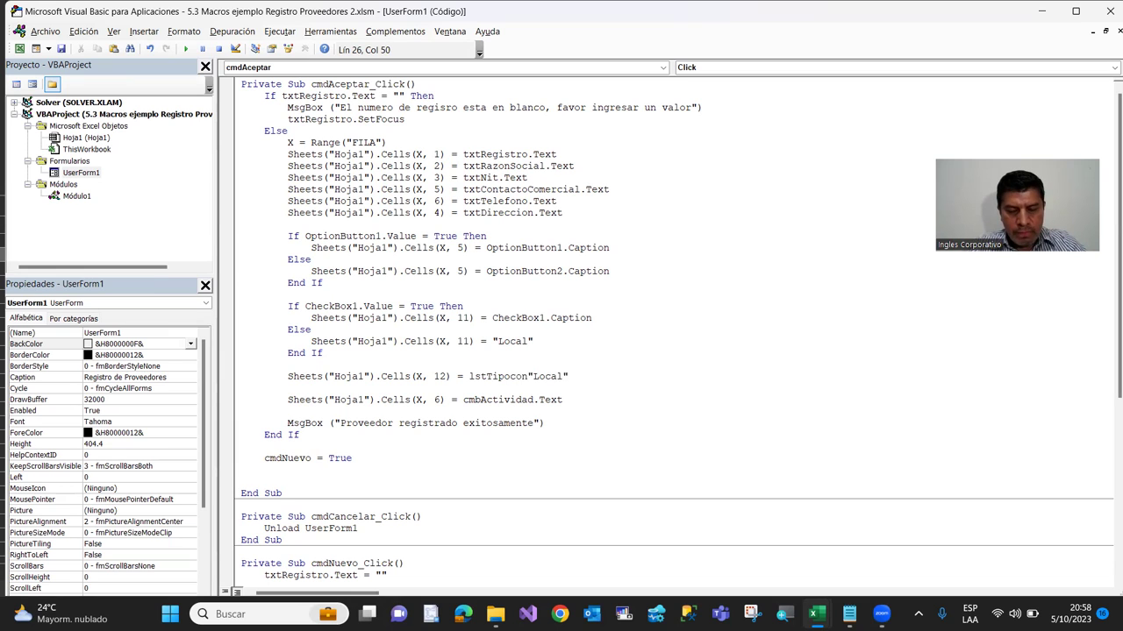
text(.)
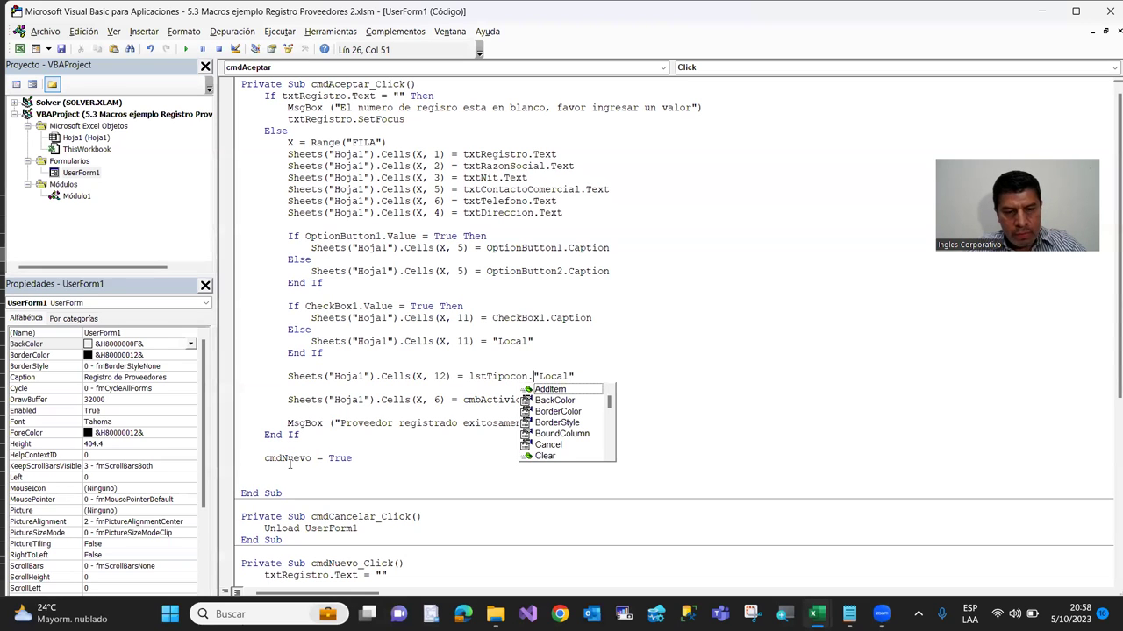
text(text)
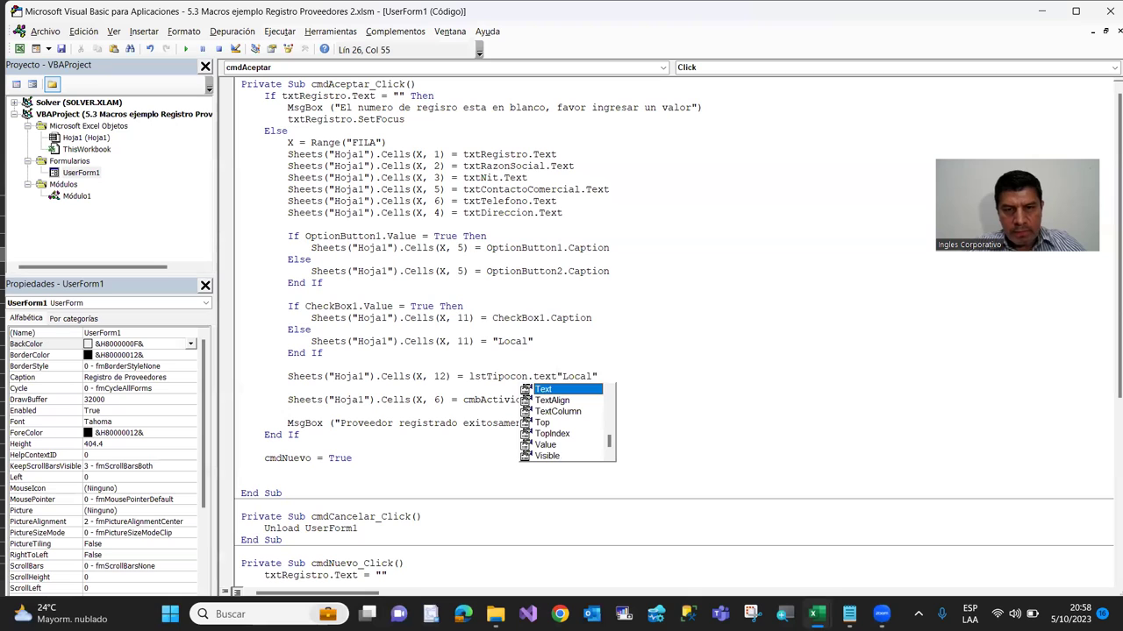
key(Delete)
key(Delete)
key(Delete)
text(t)
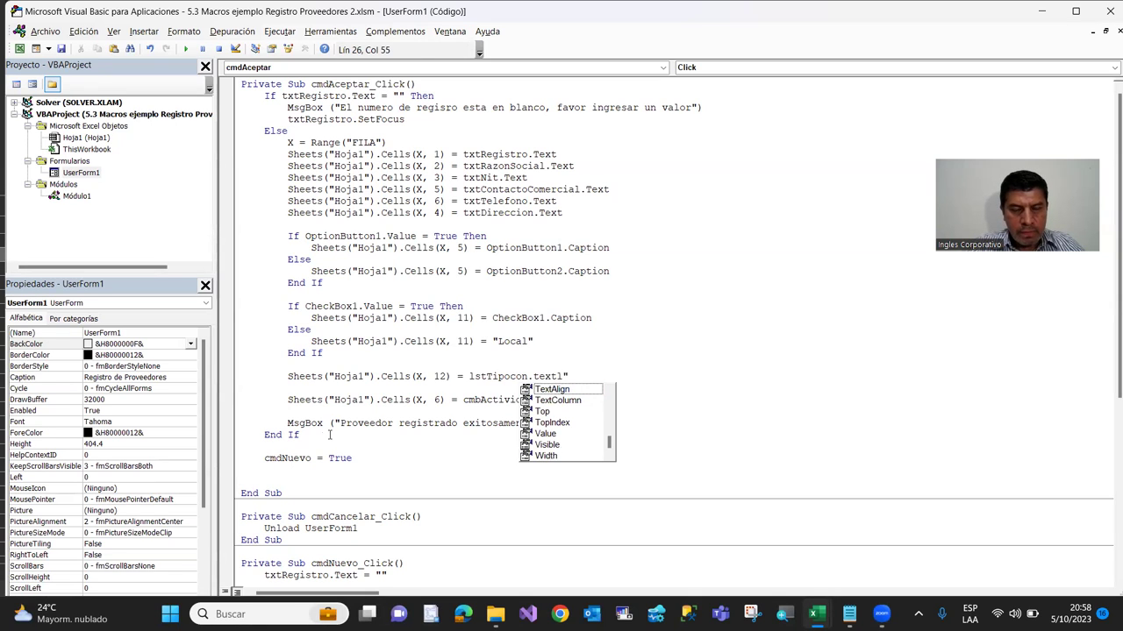
key(BackSpace)
key(Delete)
key(Return)
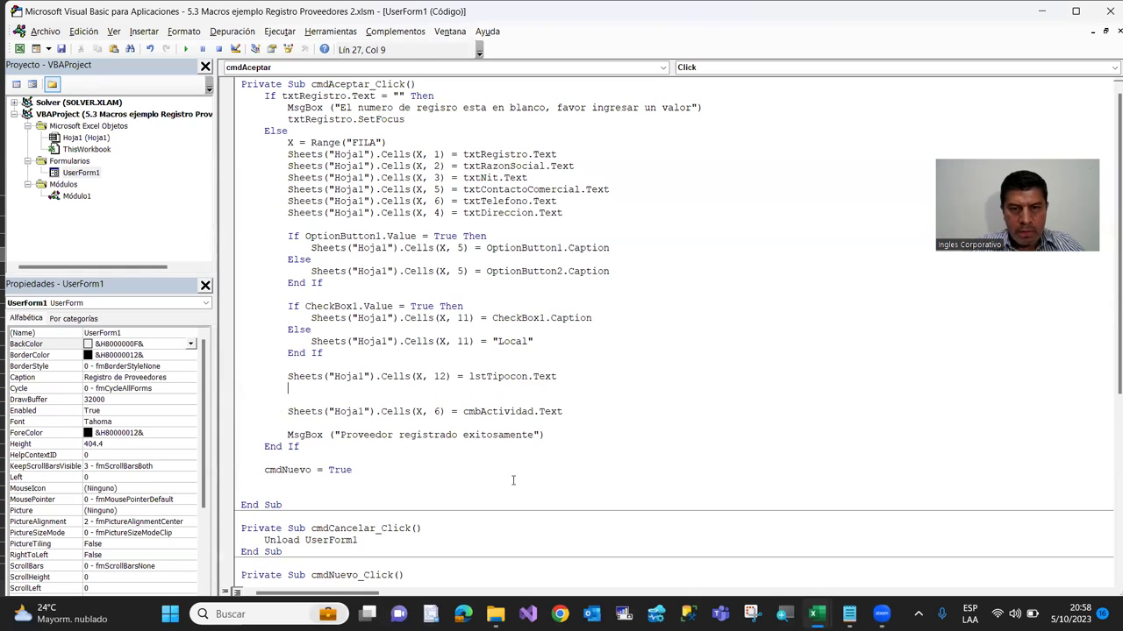
key(Up)
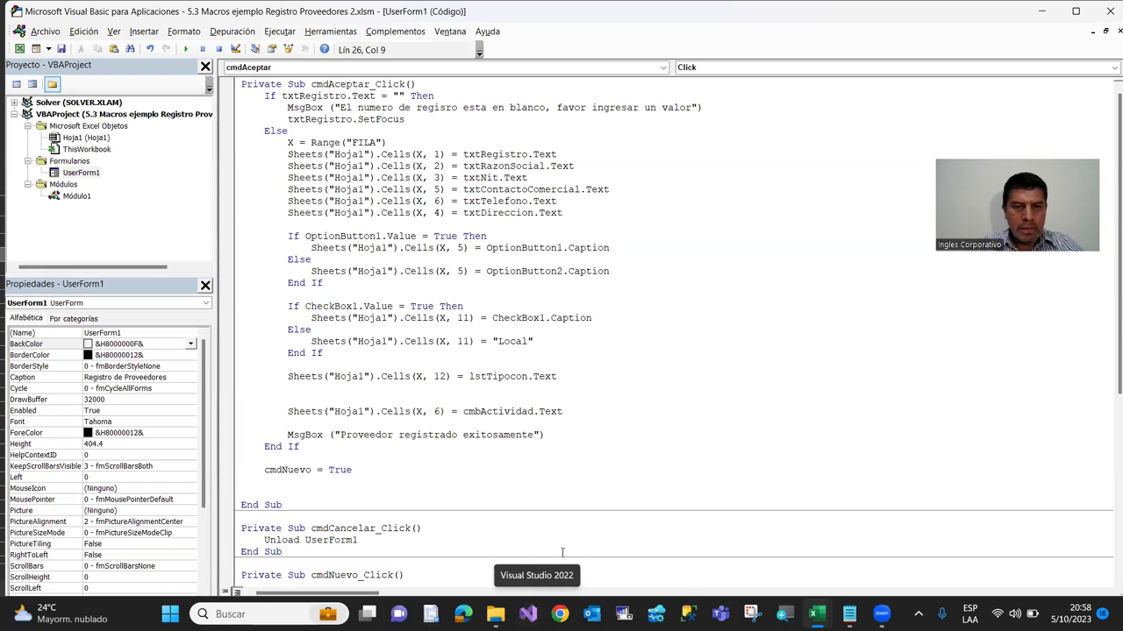
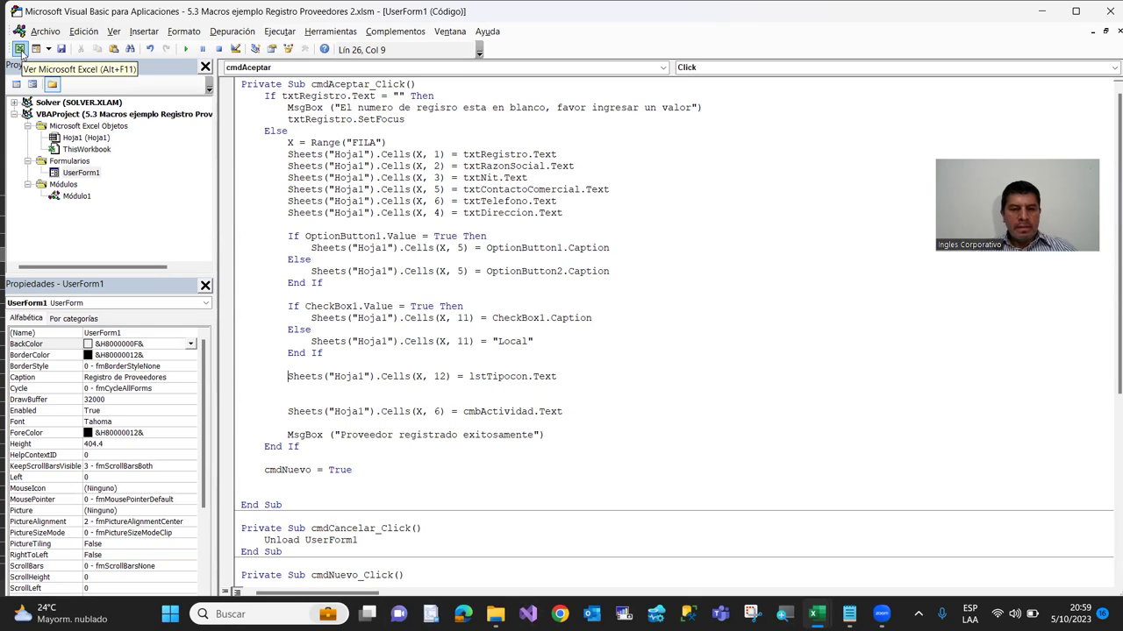
Return to the workbook and launch the Registro de Proveedores form with the Registrar Proveedor button
click(20, 50)
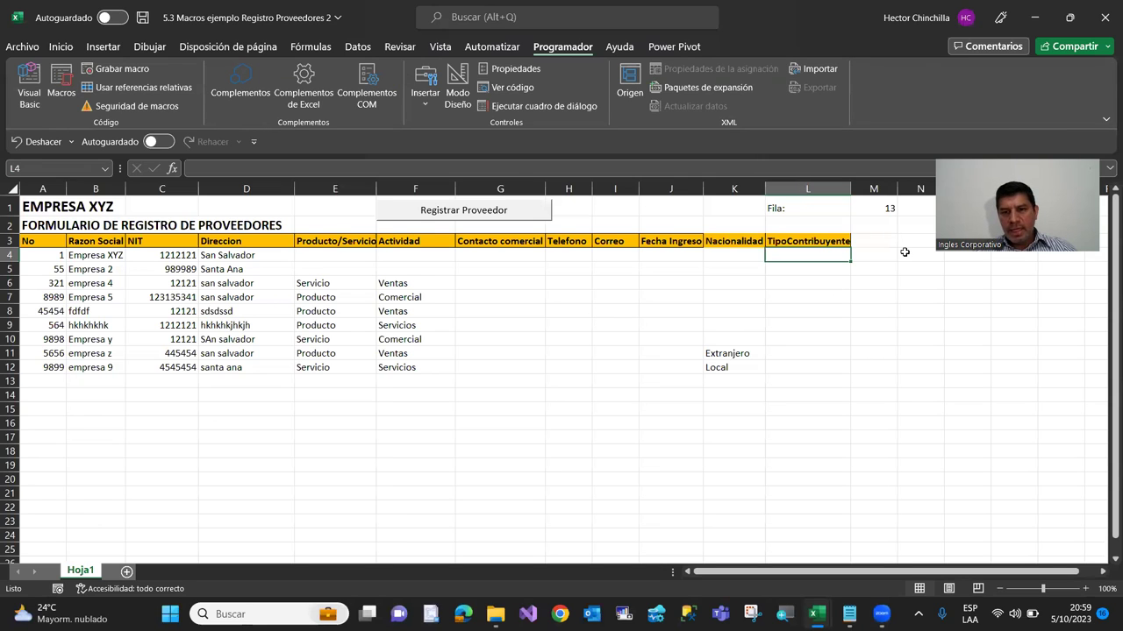
key(alt+F11)
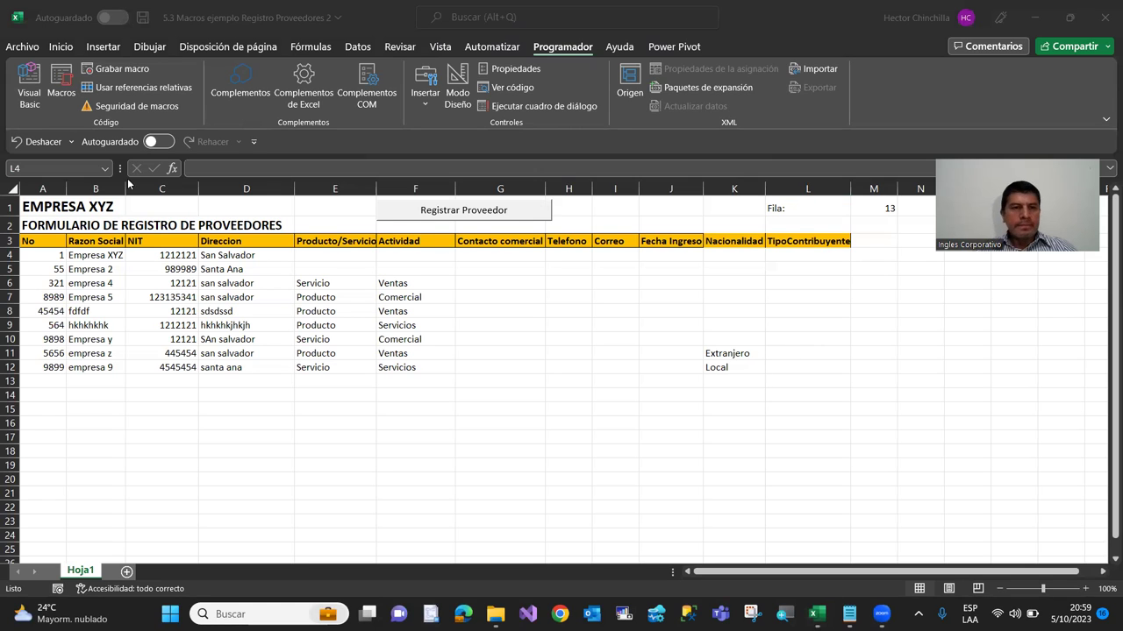
click(443, 210)
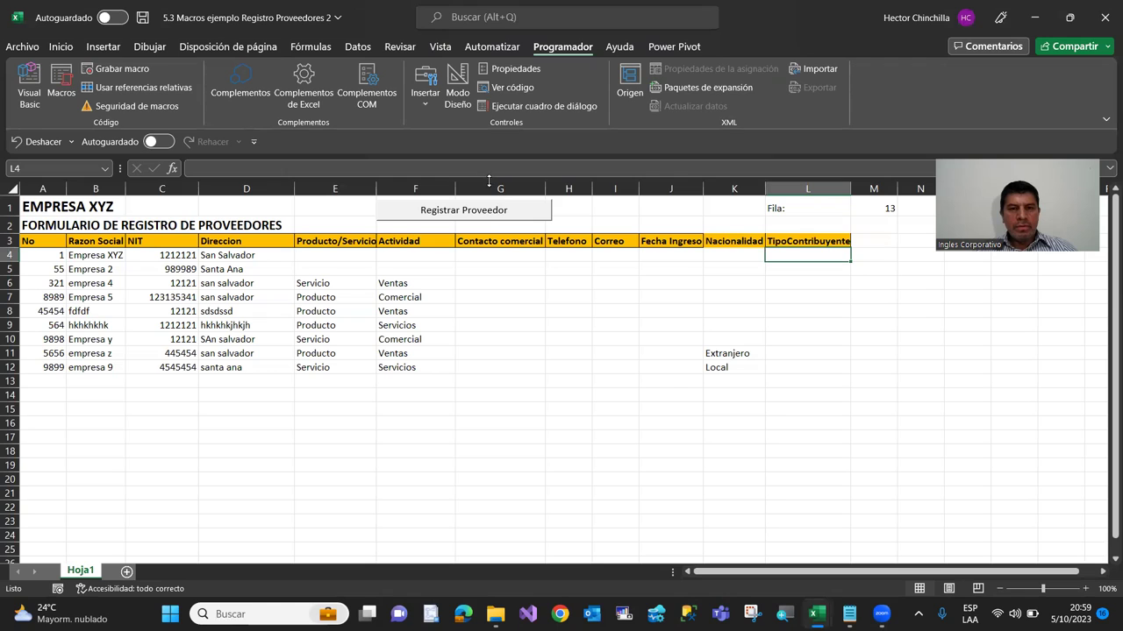
click(490, 217)
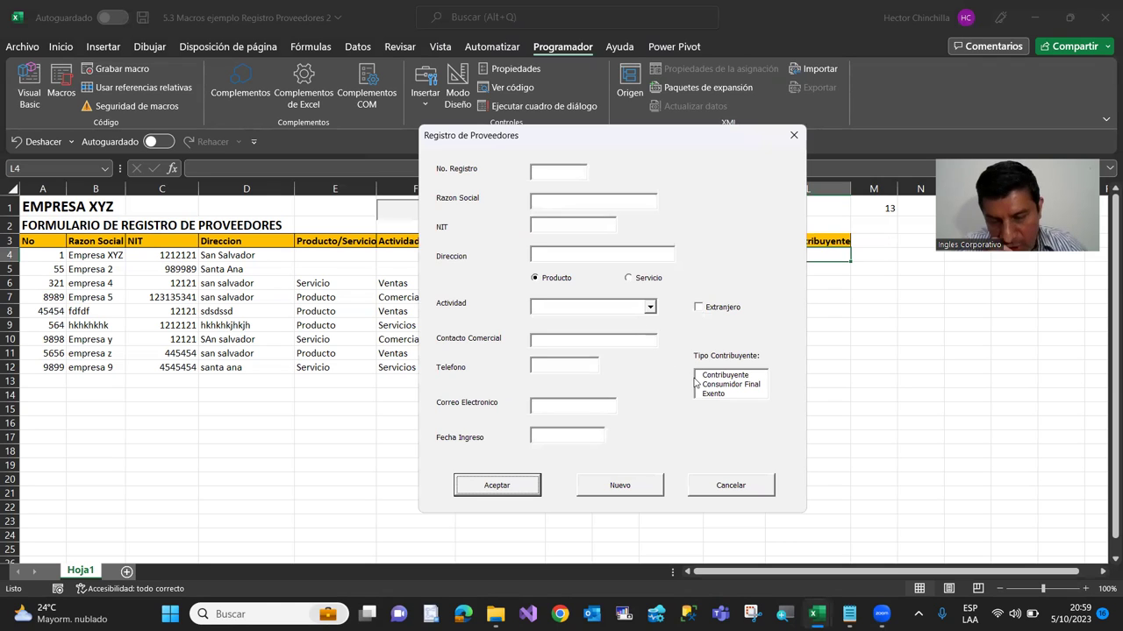
Enter No. Registro 4545, Razon Social 'jkjkj' and a test NIT value
click(650, 306)
click(650, 307)
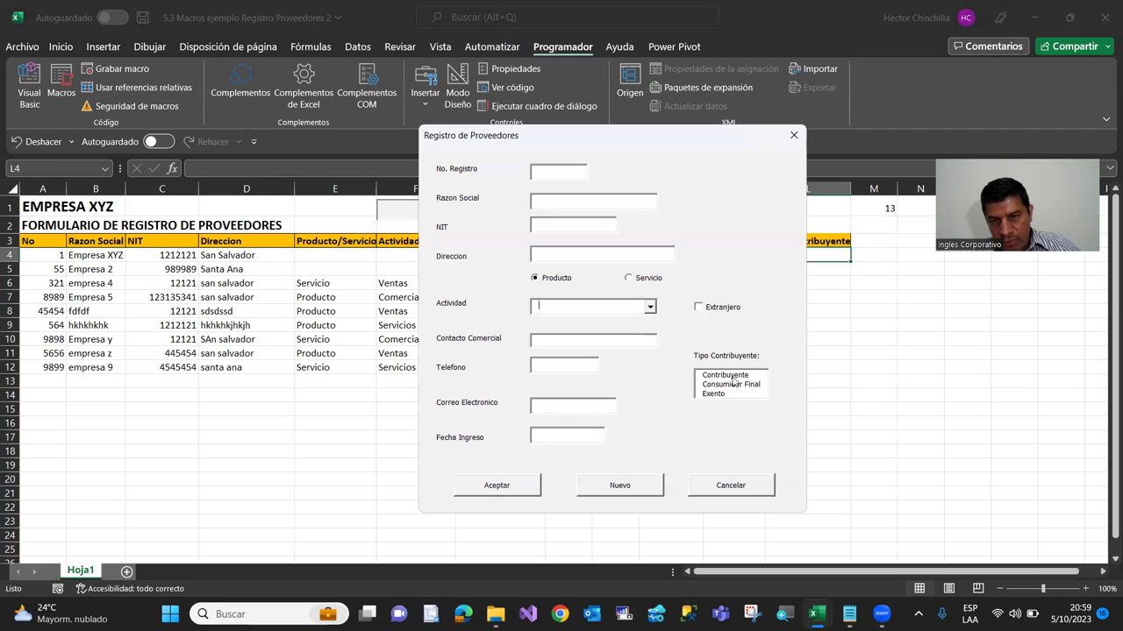
text(4545)
click(568, 203)
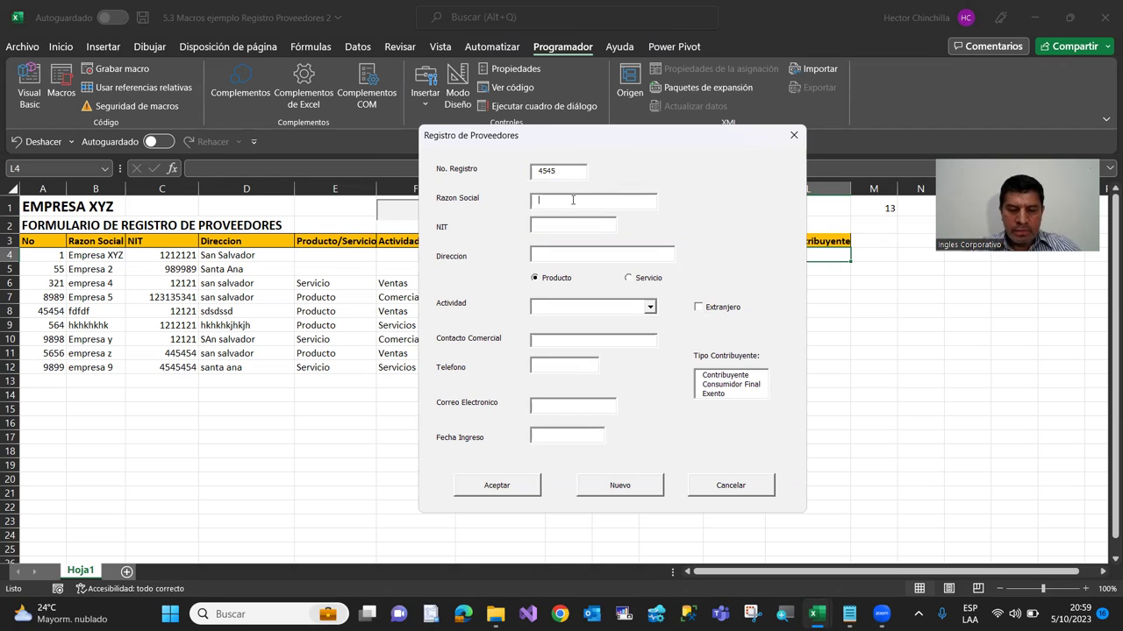
text(jkjkj)
click(558, 226)
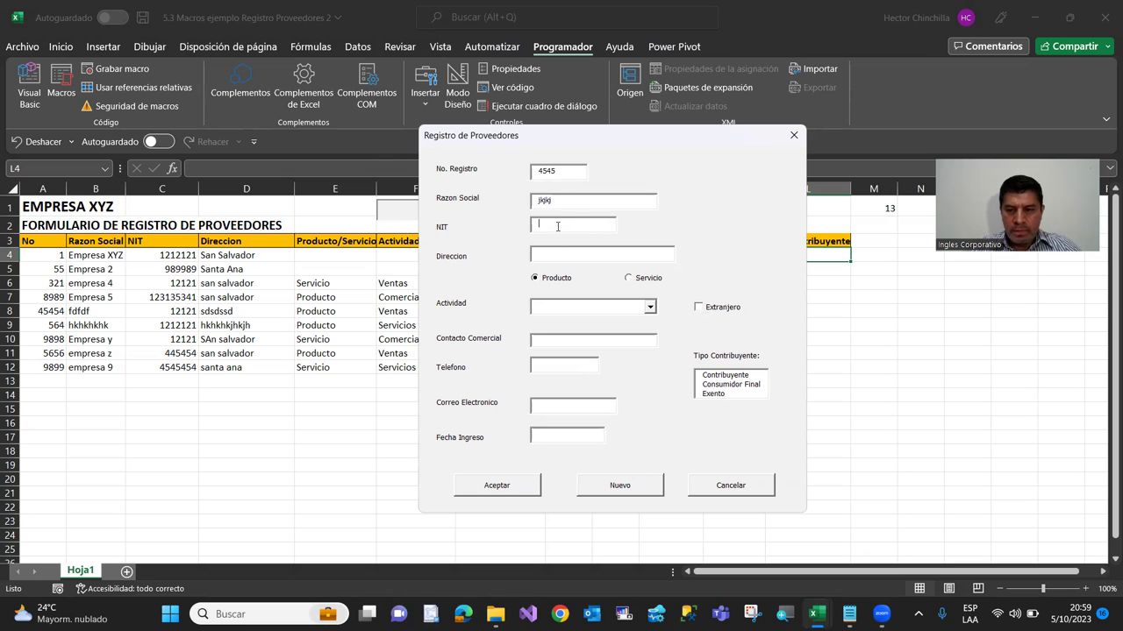
text(1212121)
text(gjhkjhkhkhkkh)
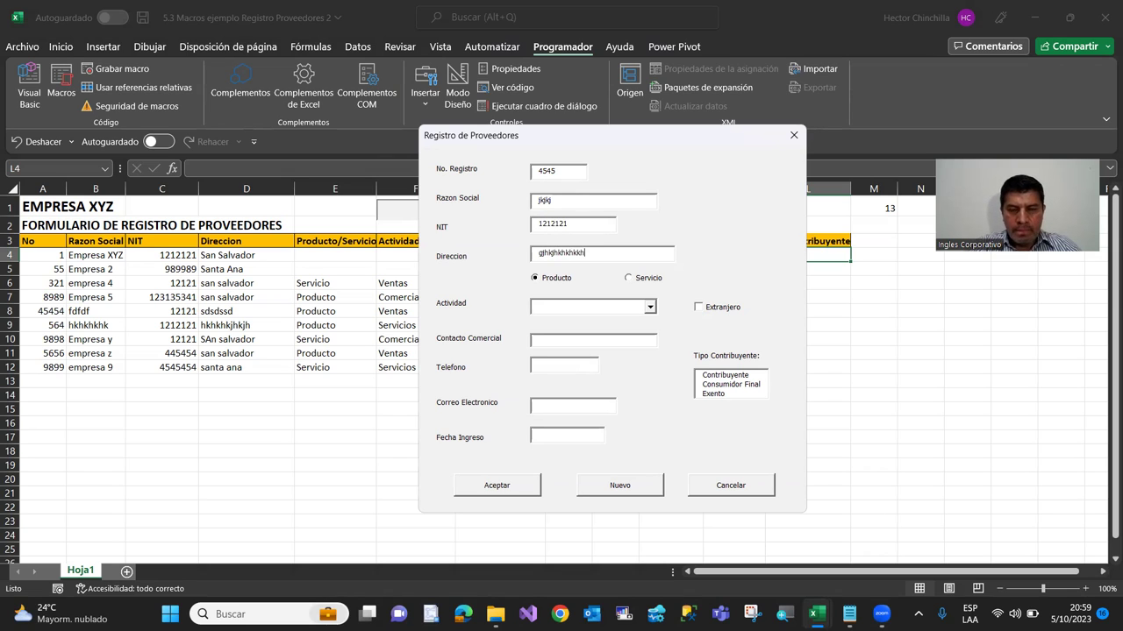
Choose Servicios activity, tick Extranjero, select Exento and submit the supplier with Aceptar
click(650, 306)
click(589, 341)
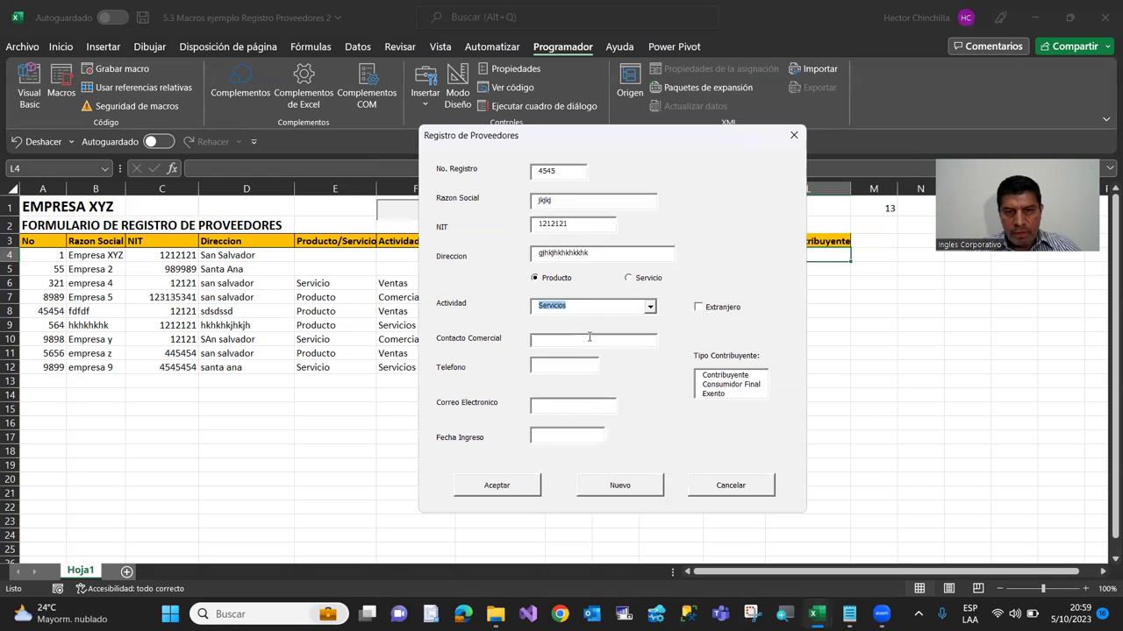
click(698, 308)
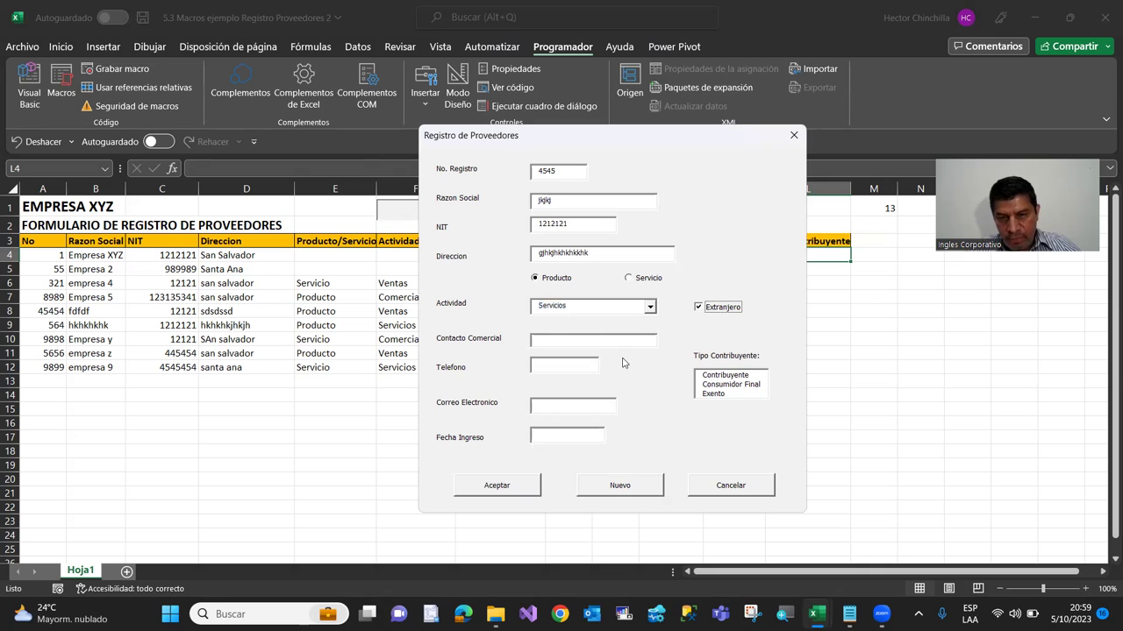
click(707, 395)
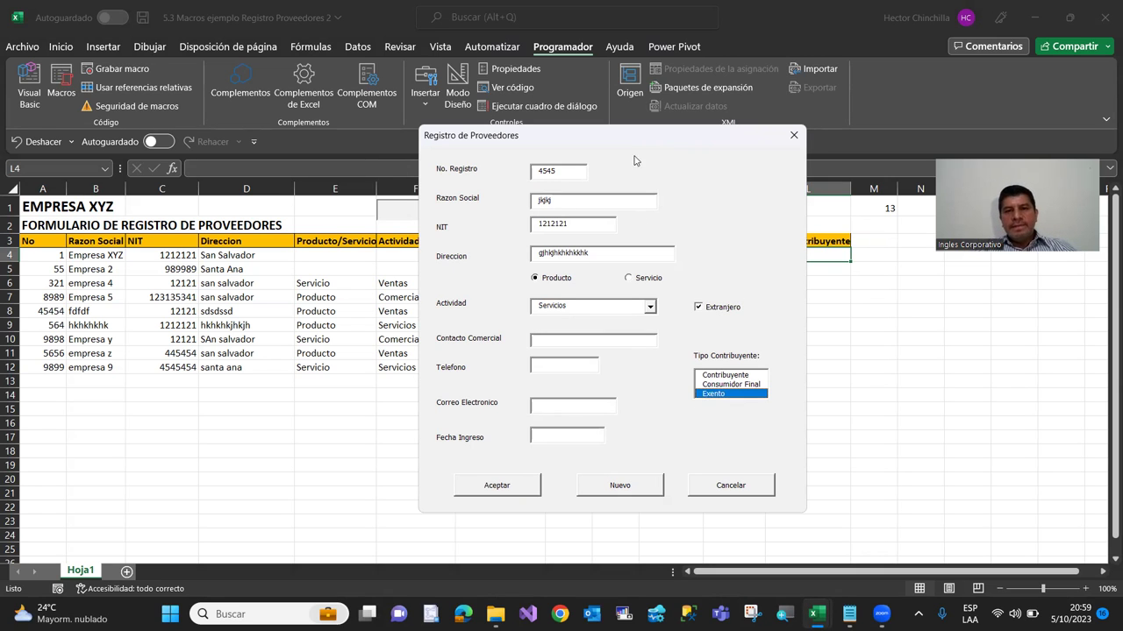
drag(631, 141, 617, 128)
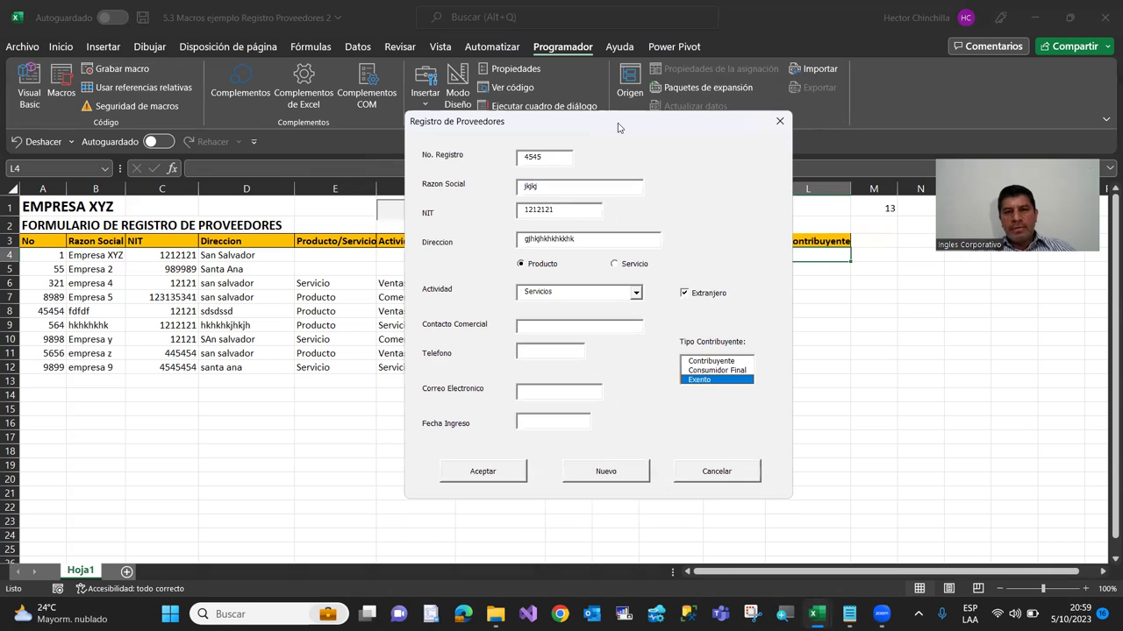
click(493, 449)
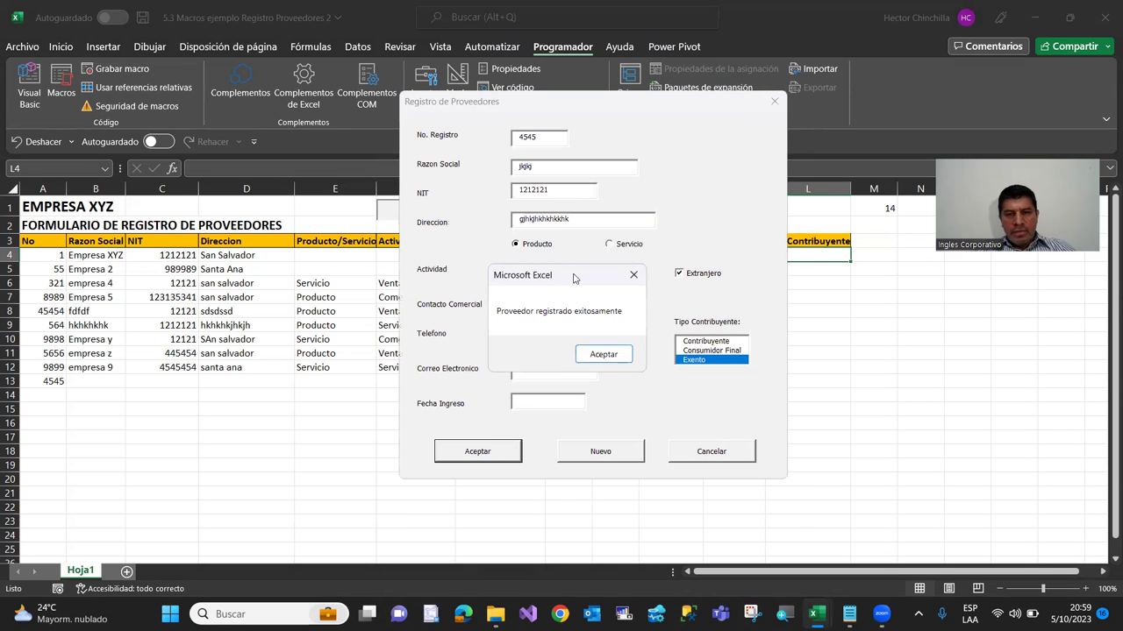
Dismiss the confirmation, check the new supplier in row 13, close the form and open the VBA editor
click(604, 355)
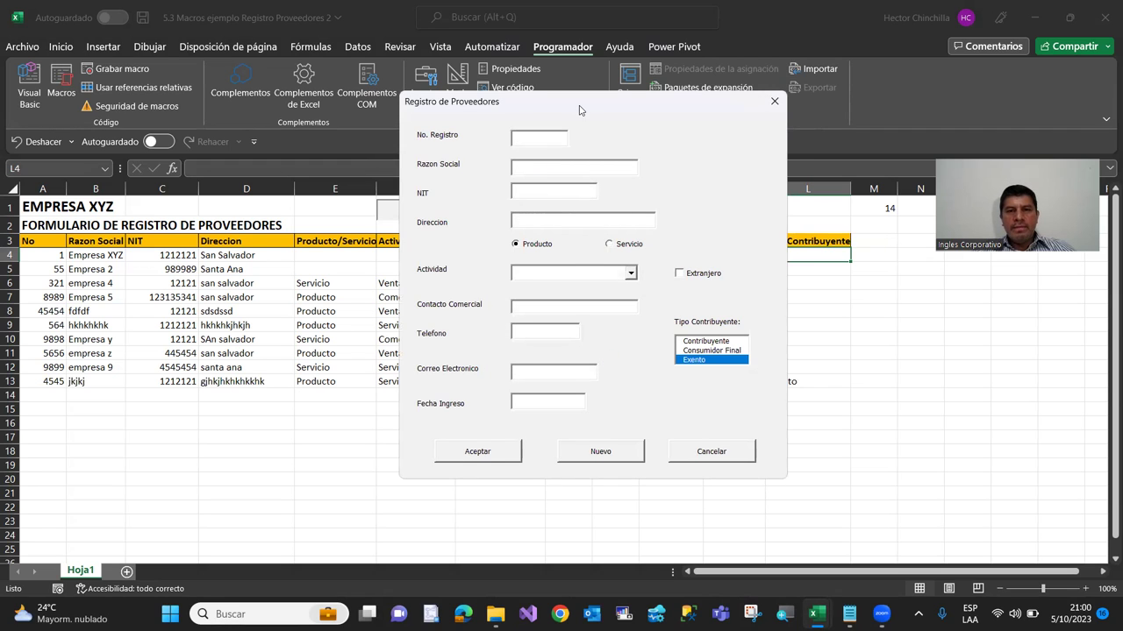
drag(579, 109, 642, 458)
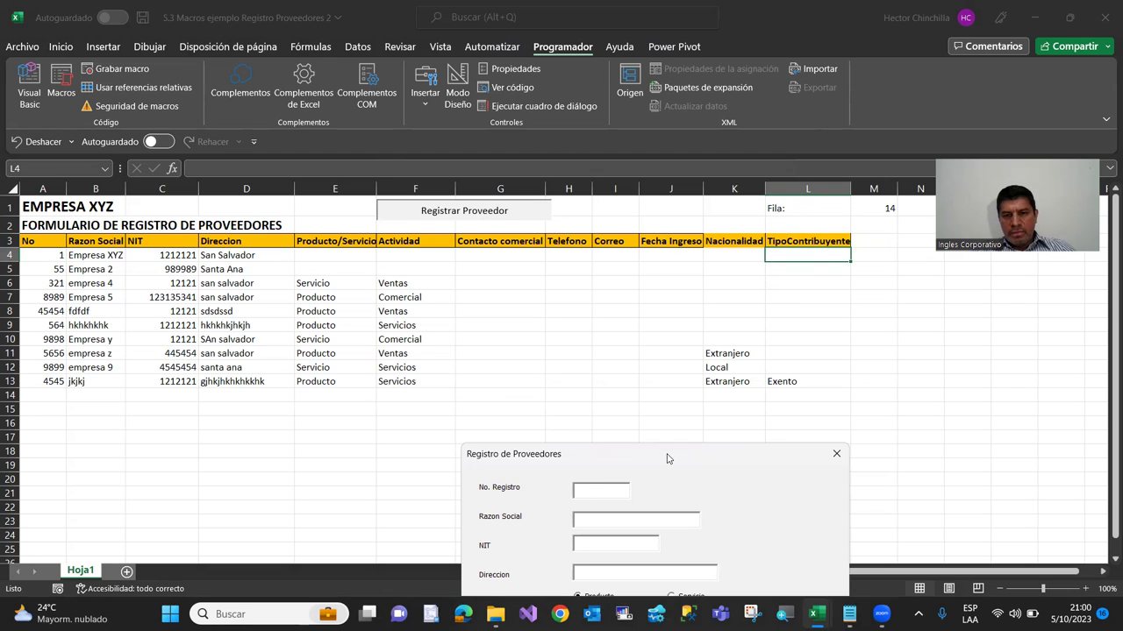
drag(666, 451, 612, 164)
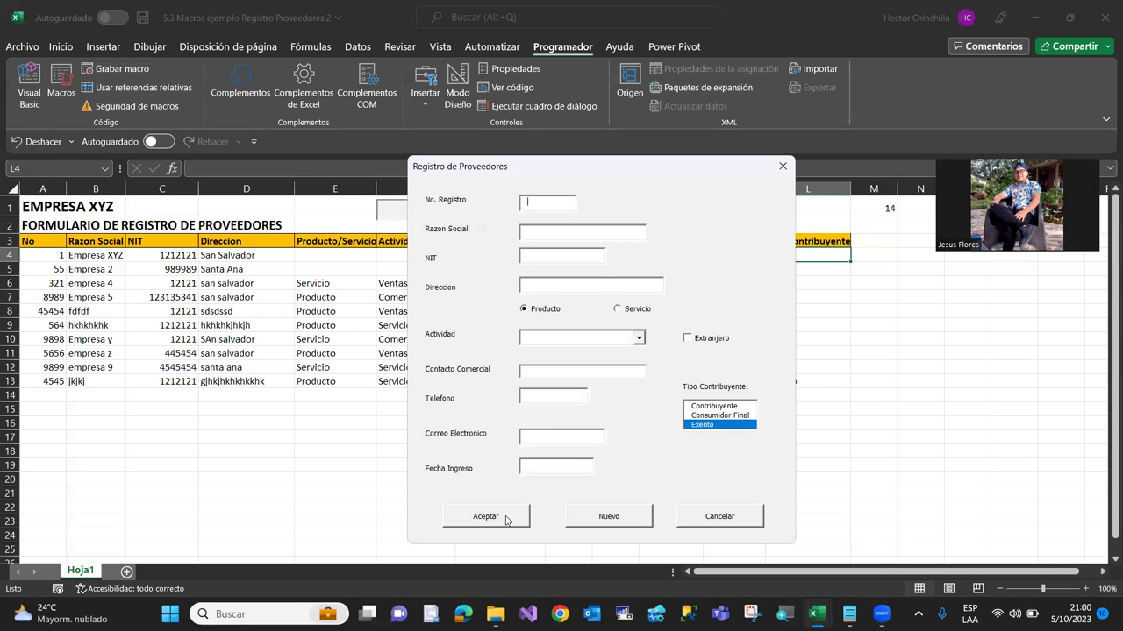
click(693, 517)
click(30, 96)
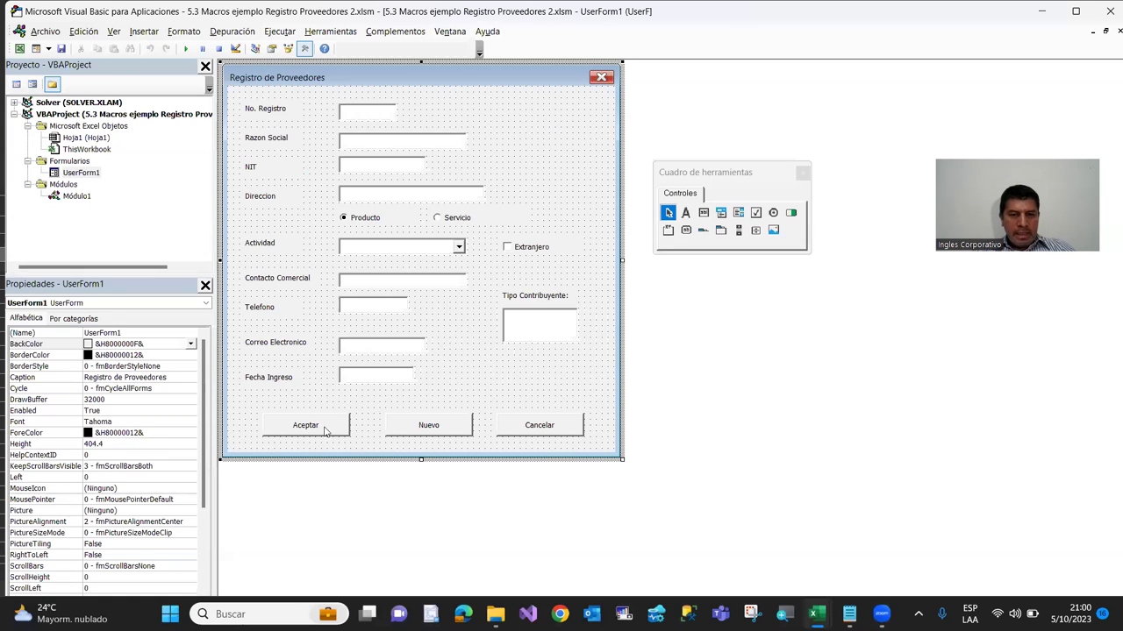
Review the Aceptar button code at the line writing column 12
double_click(316, 426)
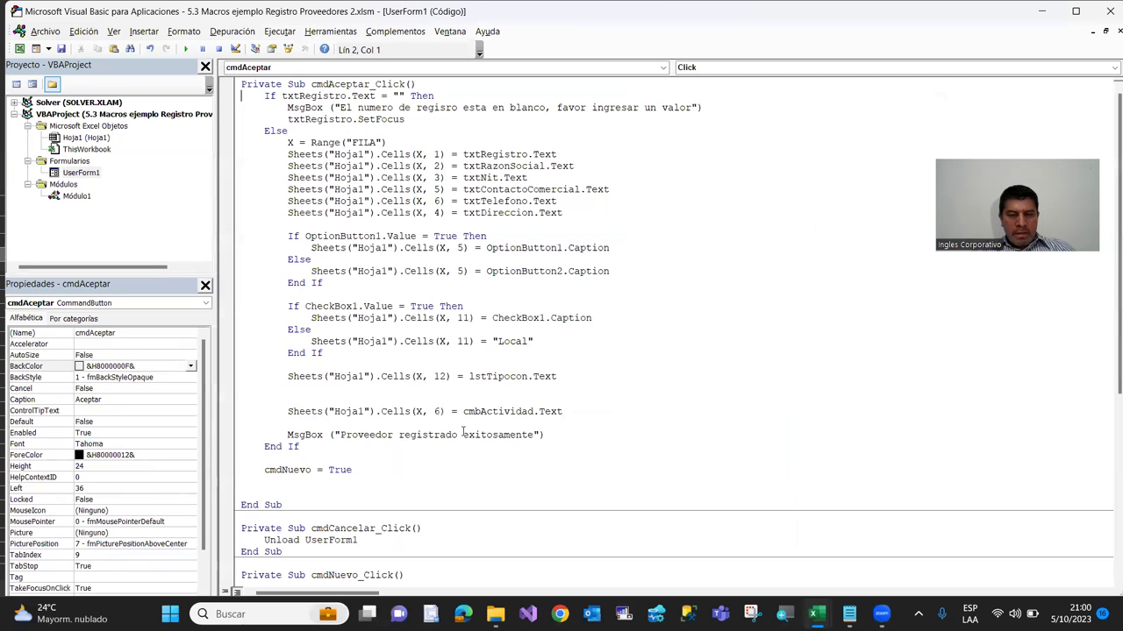
click(440, 376)
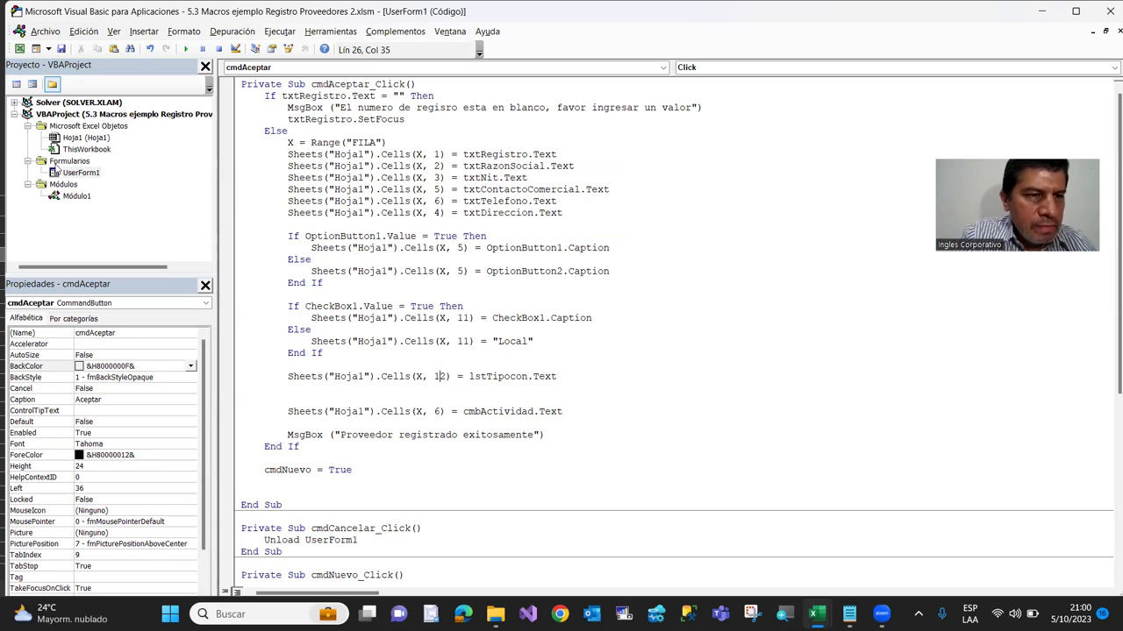
double_click(61, 175)
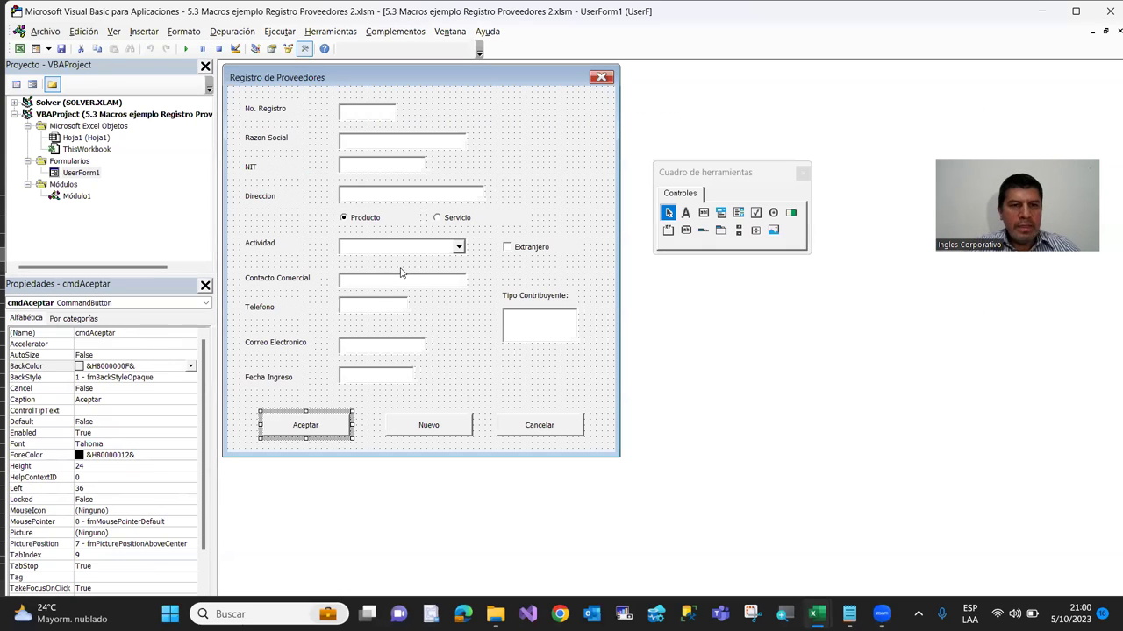
Leave the Tipo Contribuyente list box's Value property empty and reopen the Aceptar button code
click(541, 343)
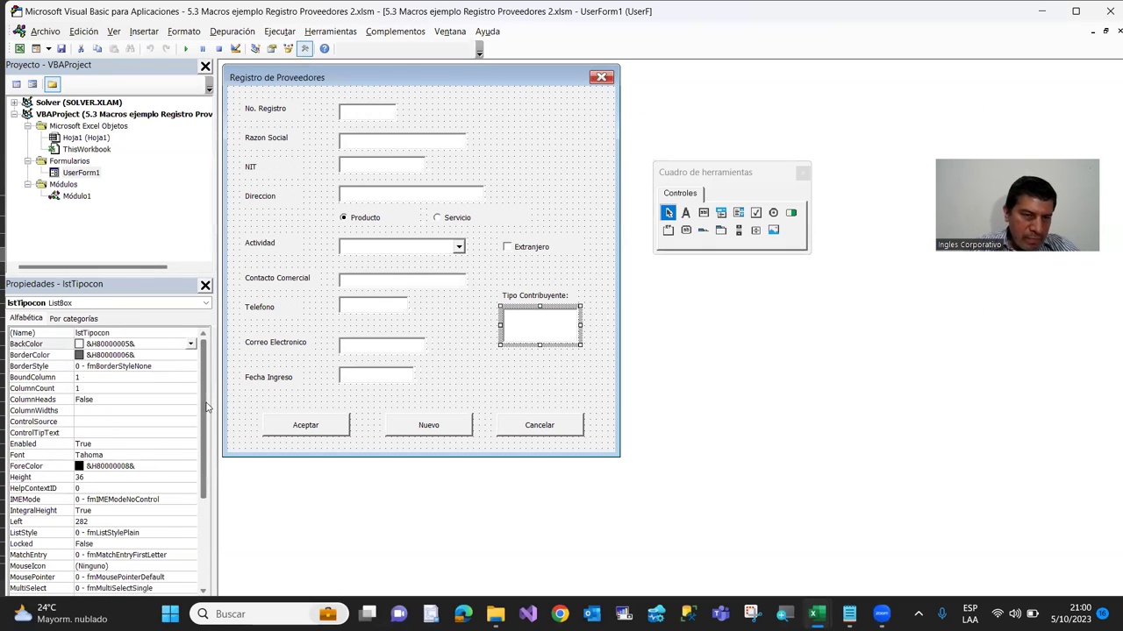
drag(207, 406, 204, 467)
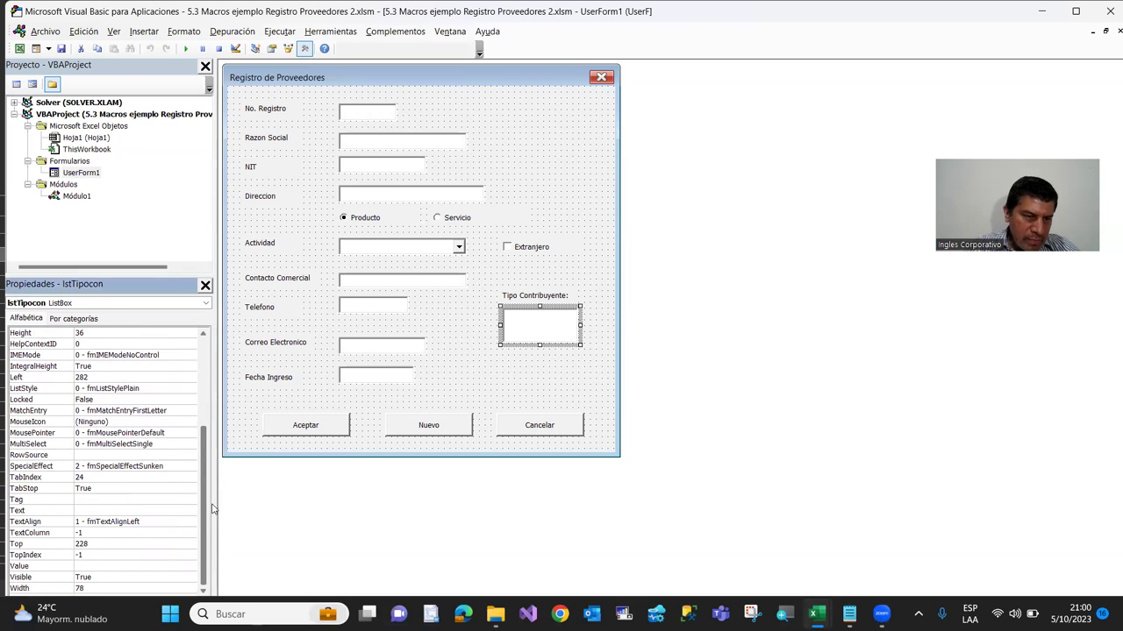
click(212, 509)
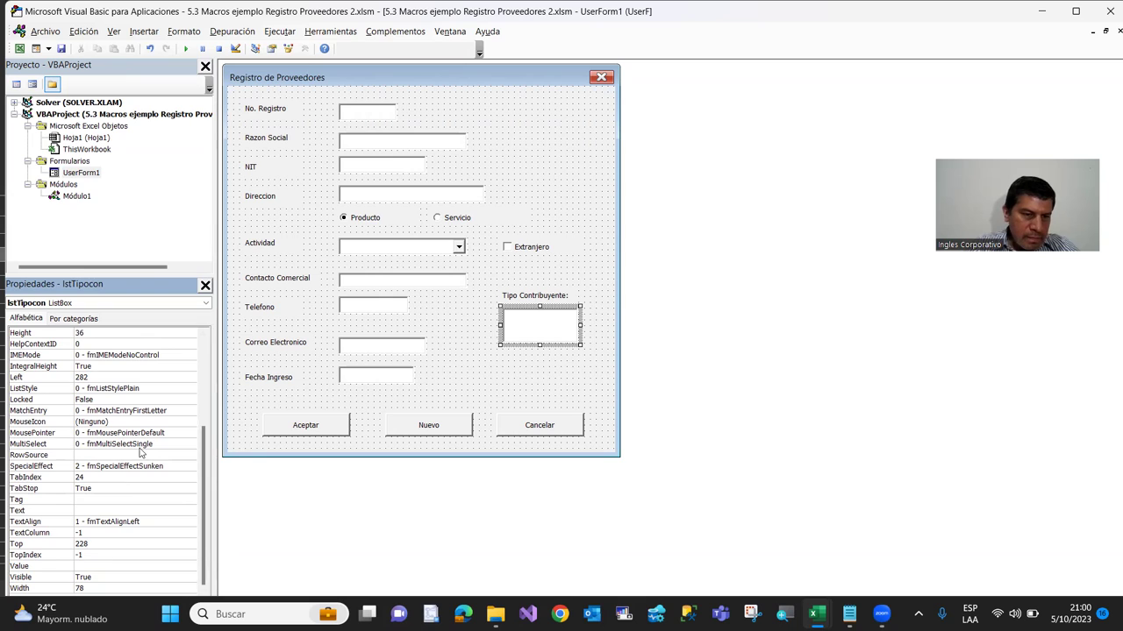
click(87, 567)
text(jhjhj)
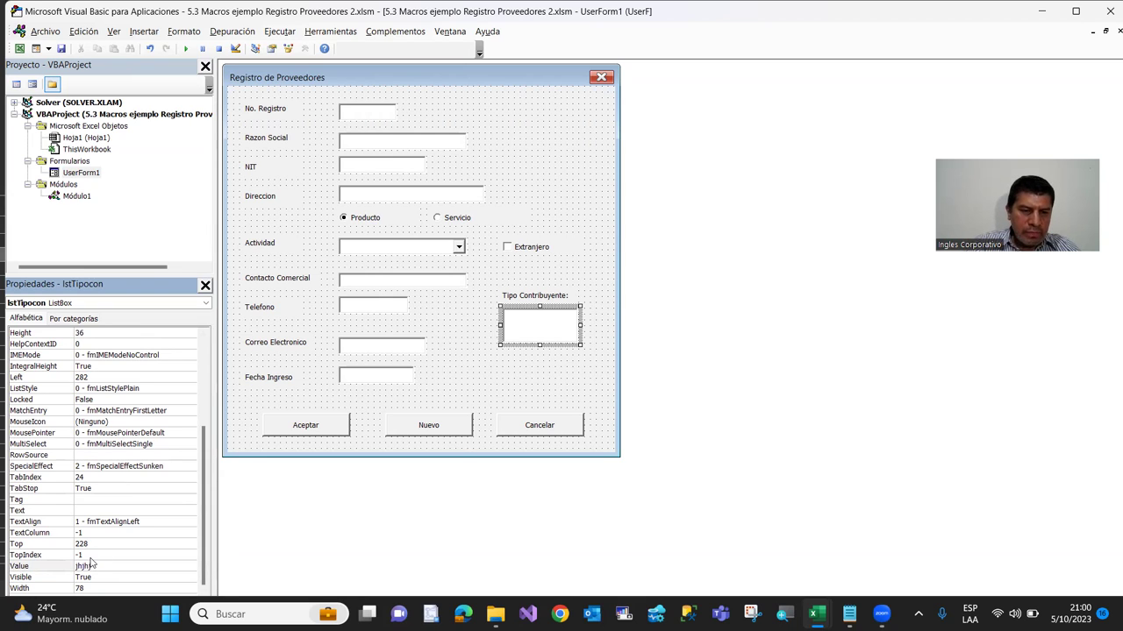
key(Escape)
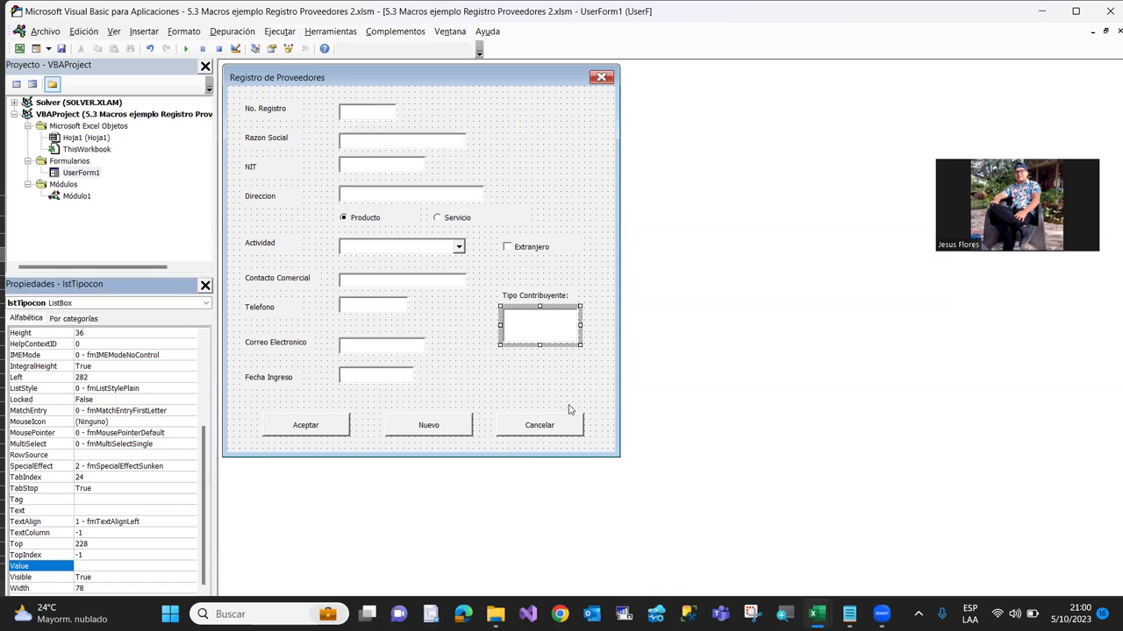
click(309, 429)
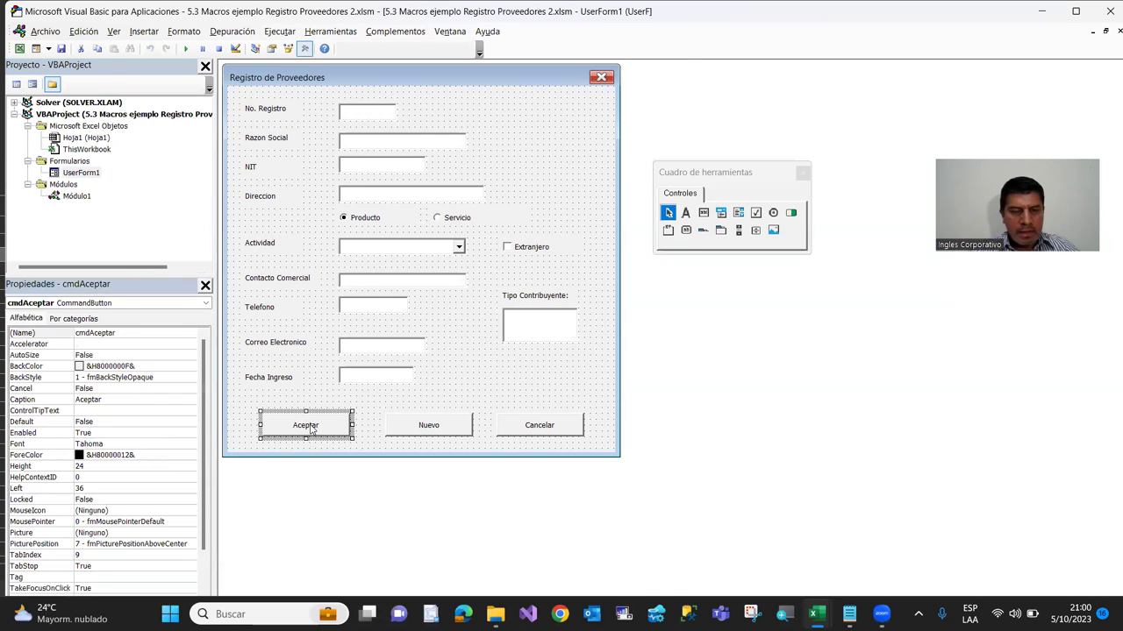
double_click(312, 429)
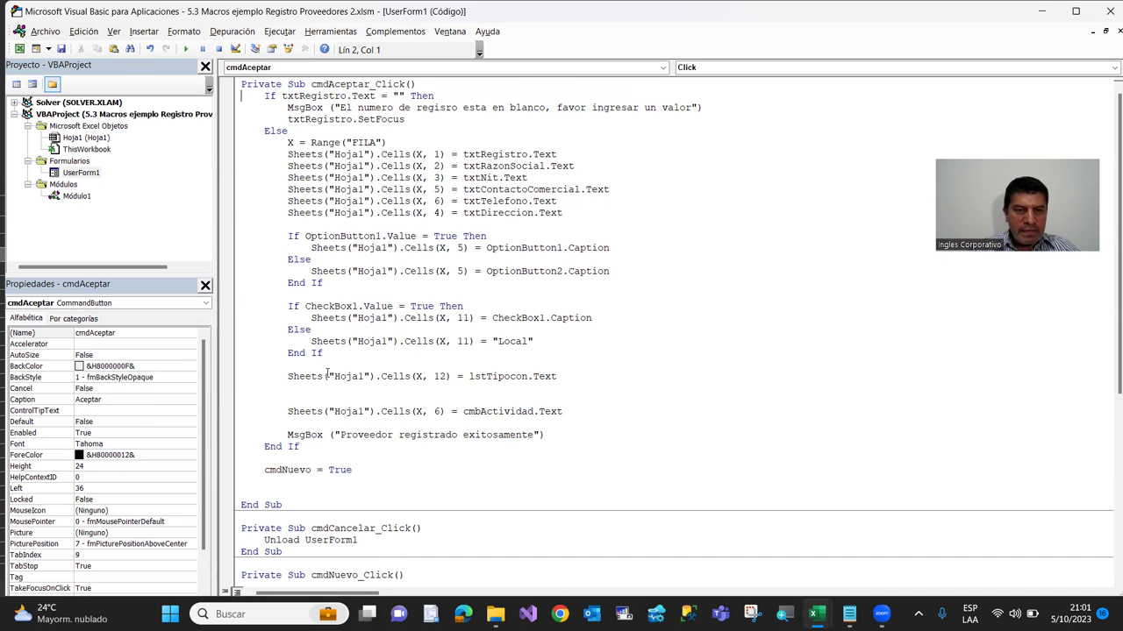
Add lstTipocon.ListIndex = -1 below the cmbActividad.ListIndex = -1 line in cmdNuevo_Click
scroll(327, 373, down, 2)
scroll(338, 369, down, 5)
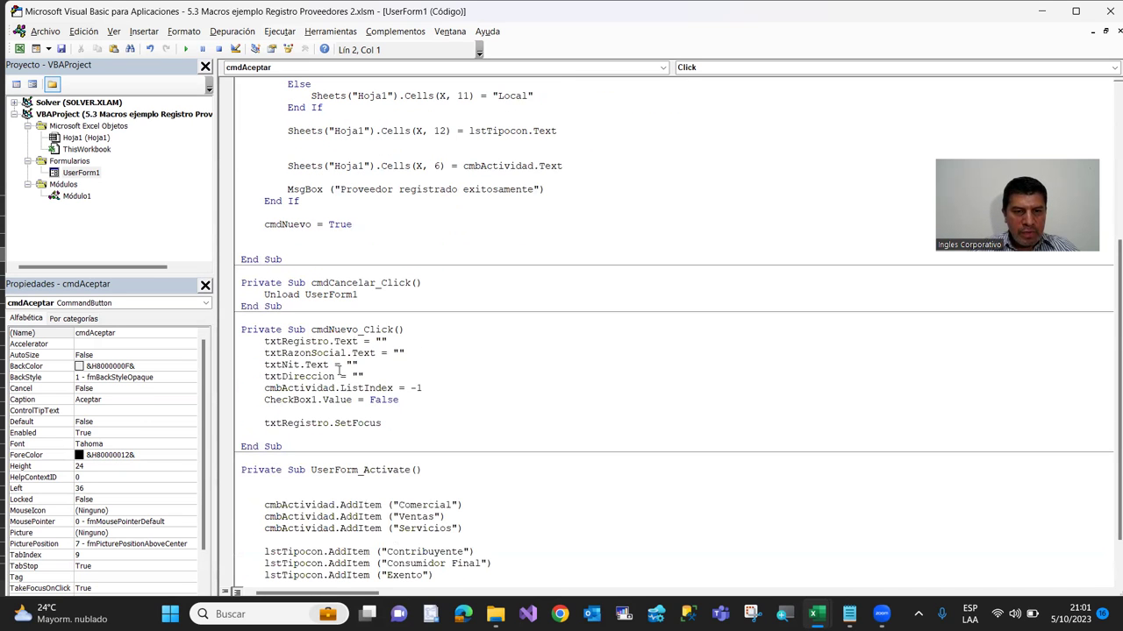
click(264, 389)
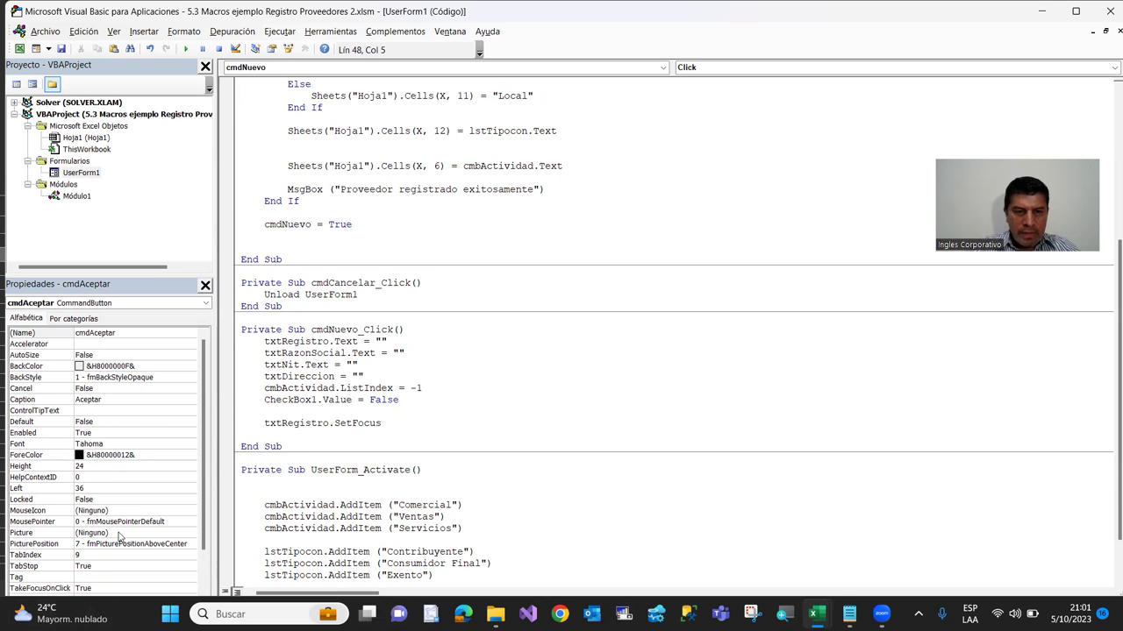
key(Return)
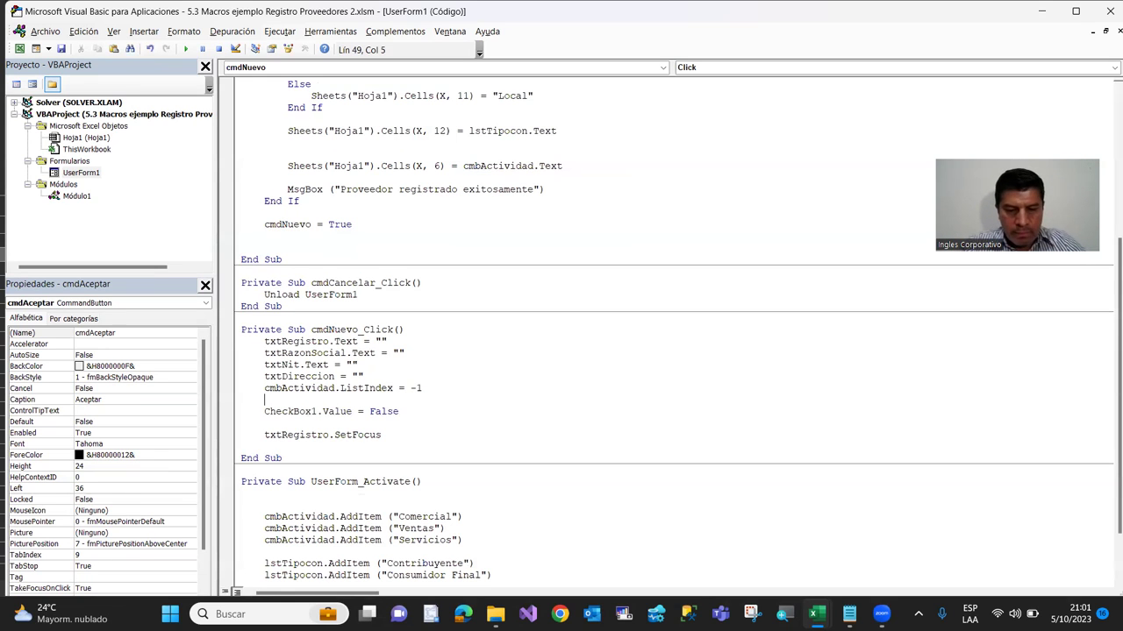
text(lst)
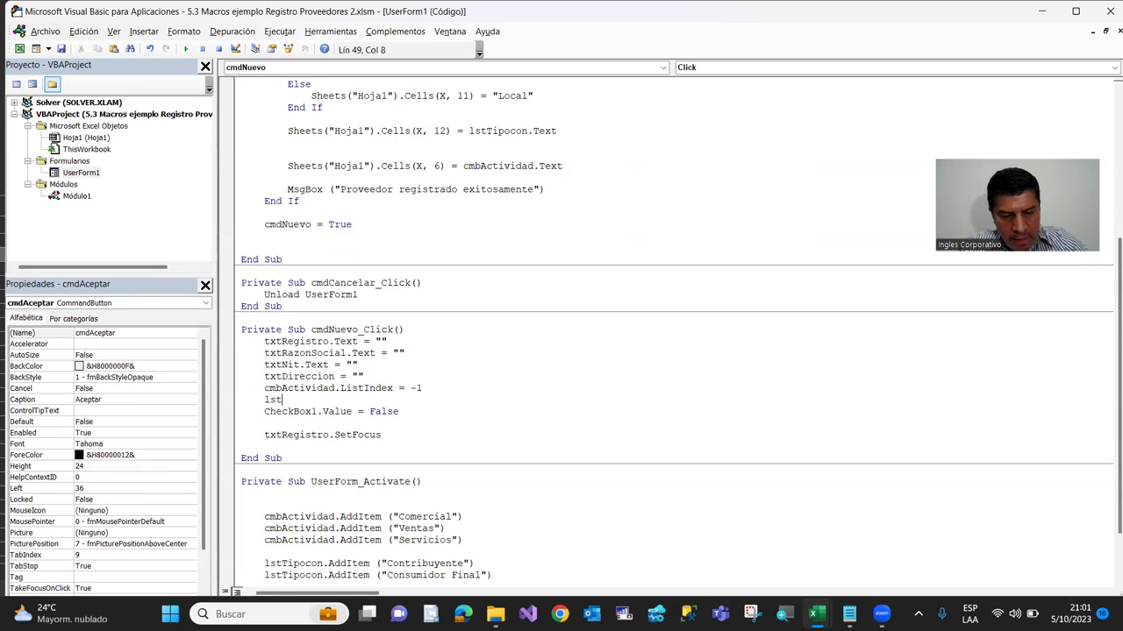
text(Tipocon)
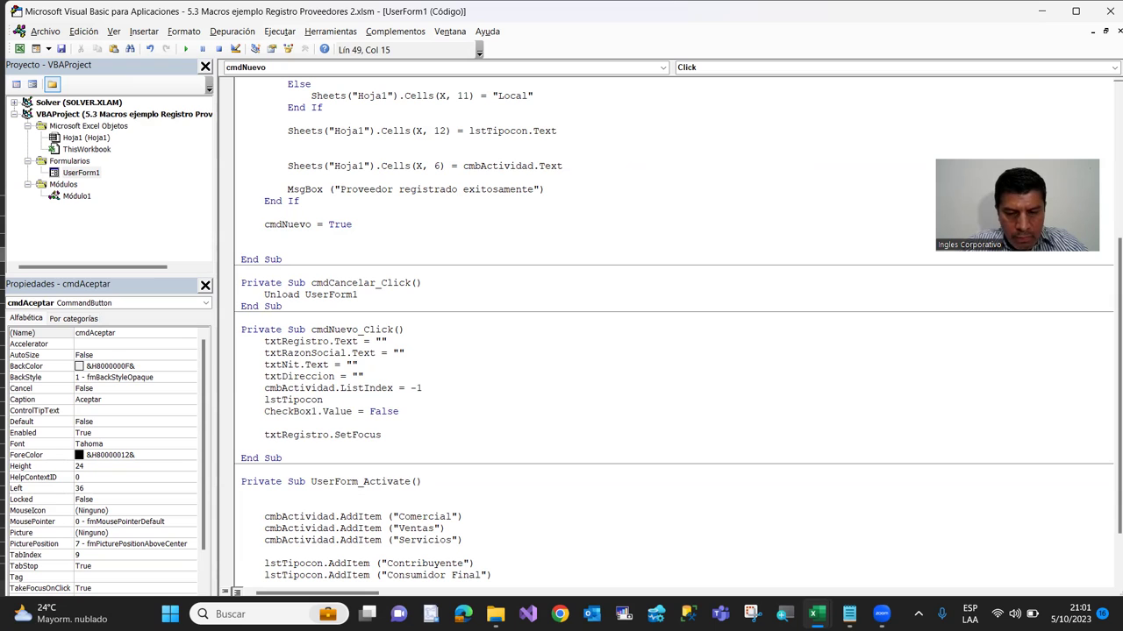
text(.lin)
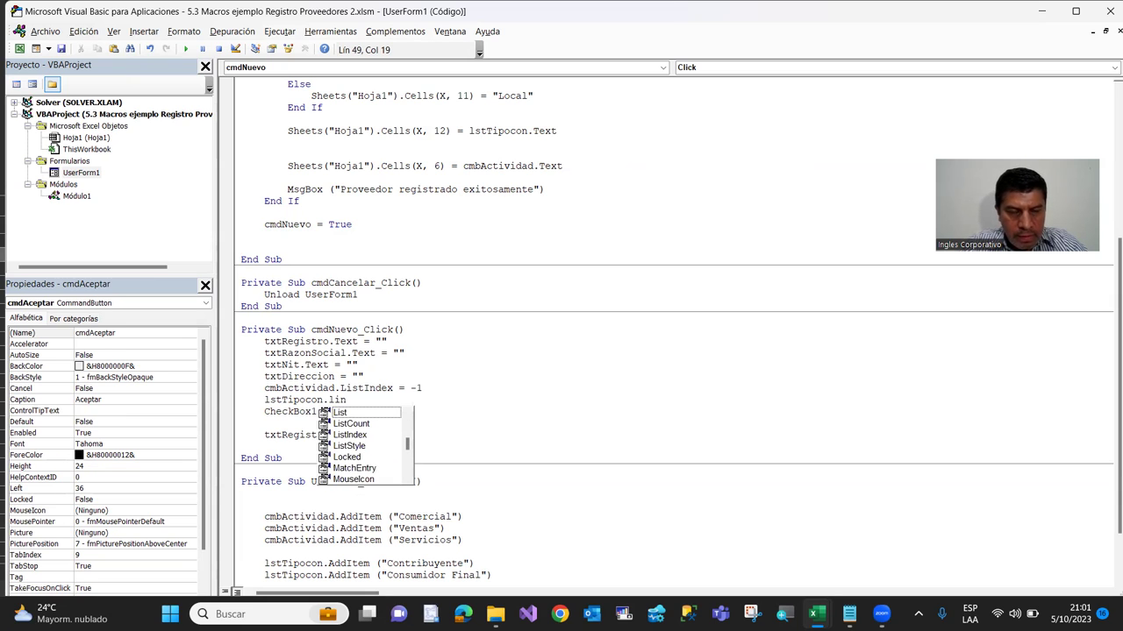
key(BackSpace)
text(stind)
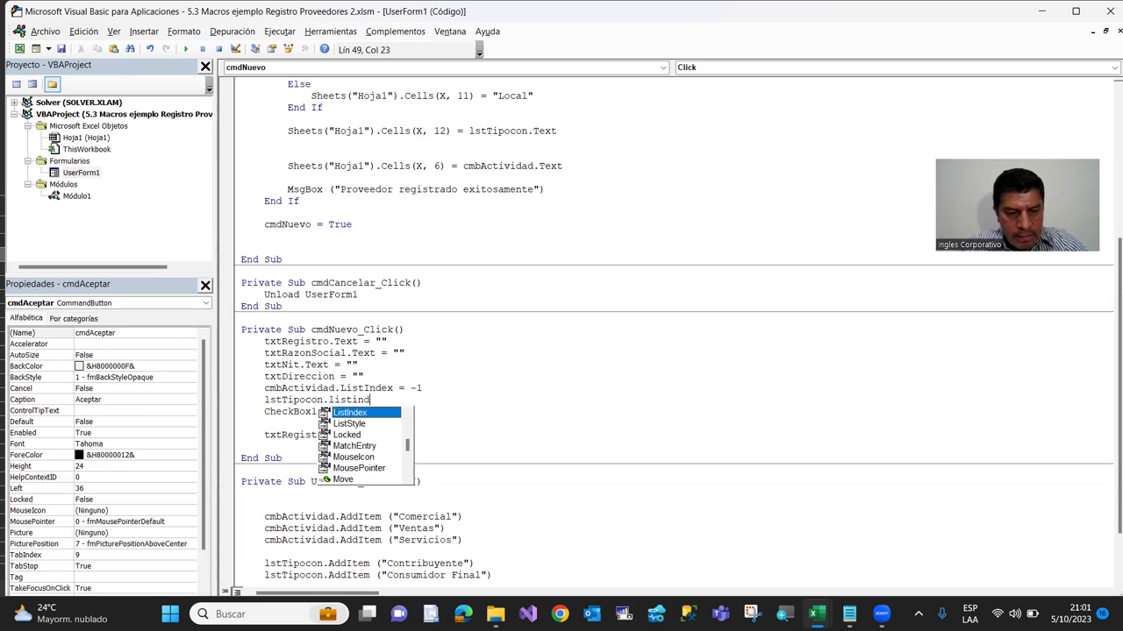
key(Tab)
text(=)
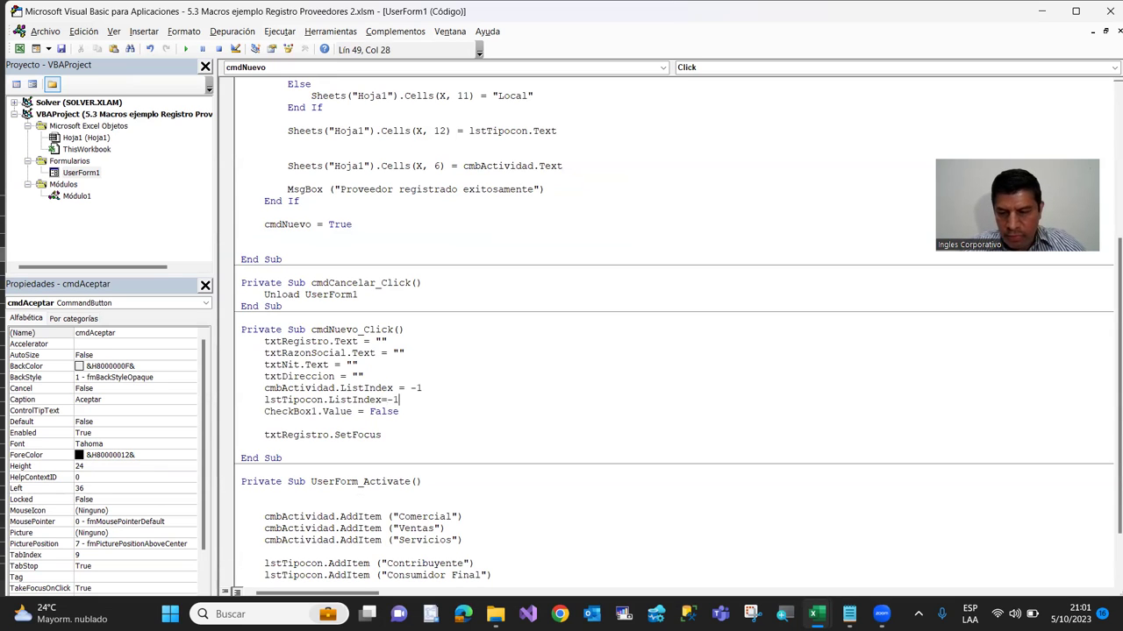
key(Return)
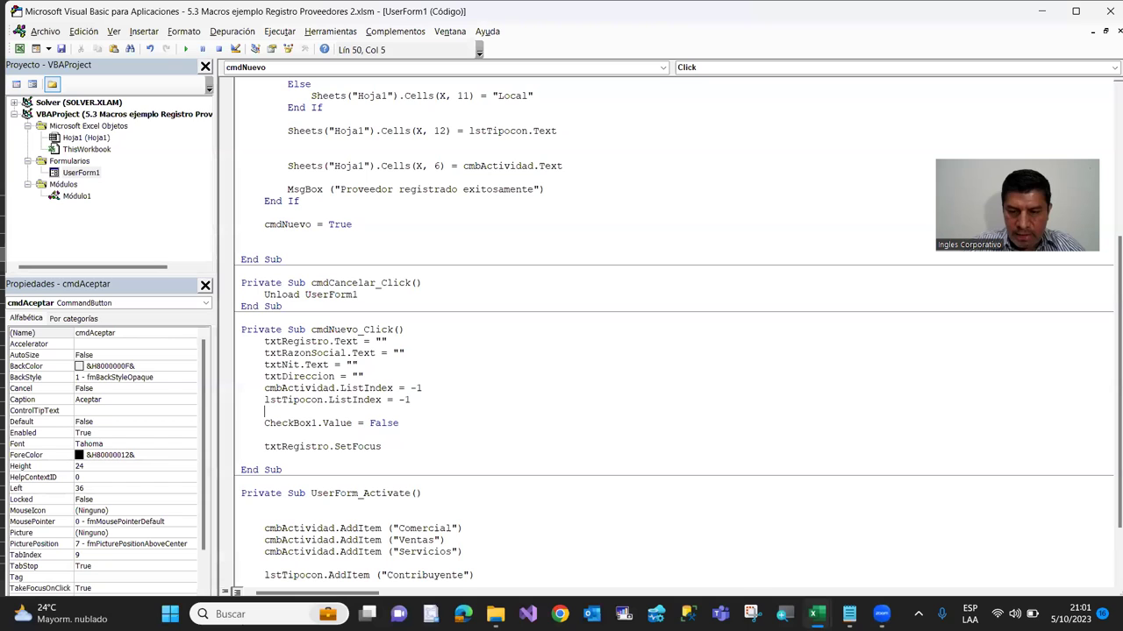
key(Delete)
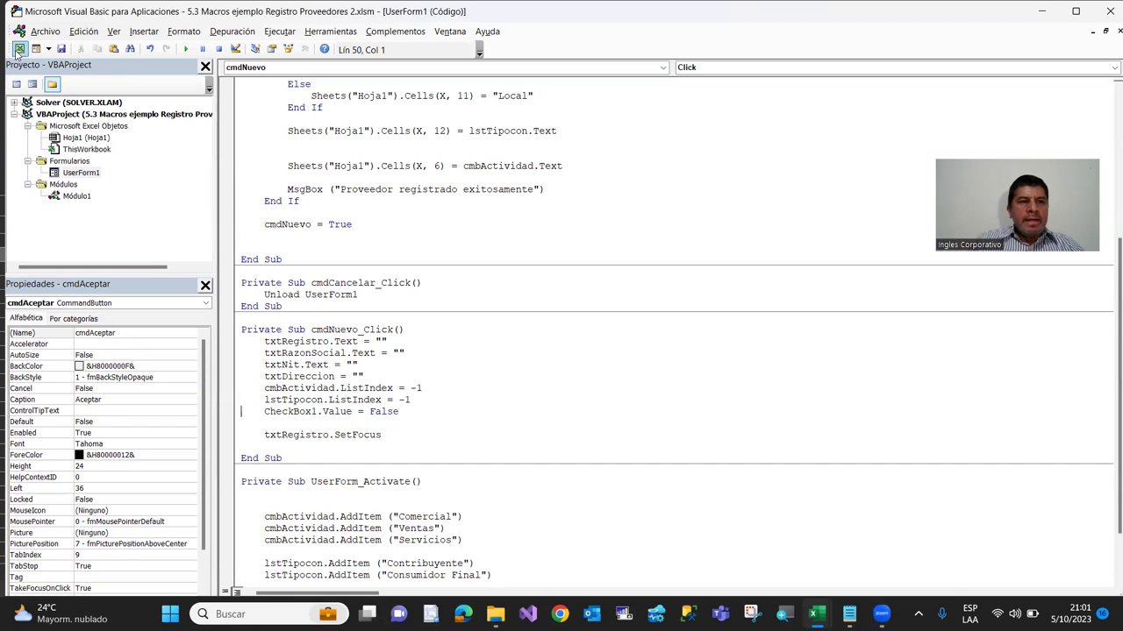
Launch the form, select Contribuyente, and confirm Nuevo clears the taxpayer type choice
click(19, 50)
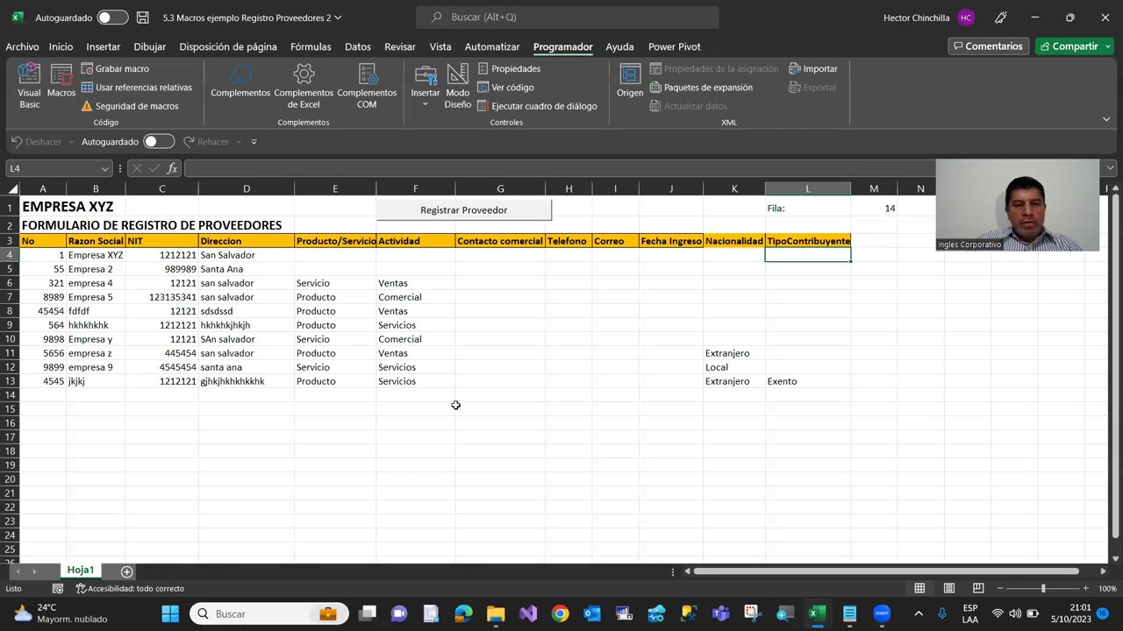
click(437, 211)
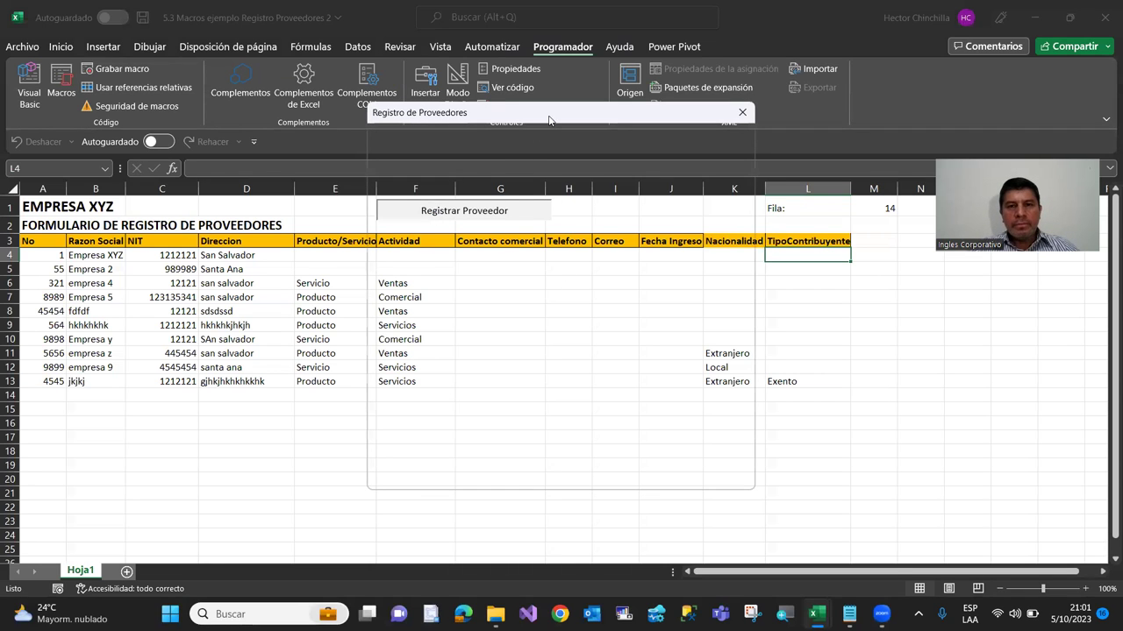
drag(581, 132, 641, 164)
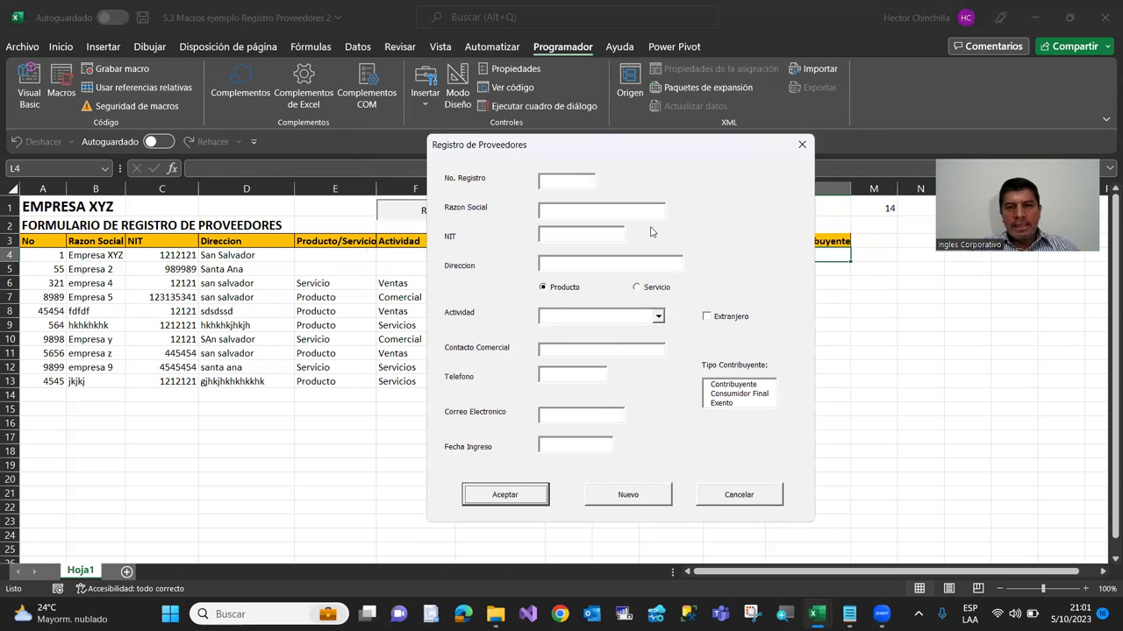
click(556, 181)
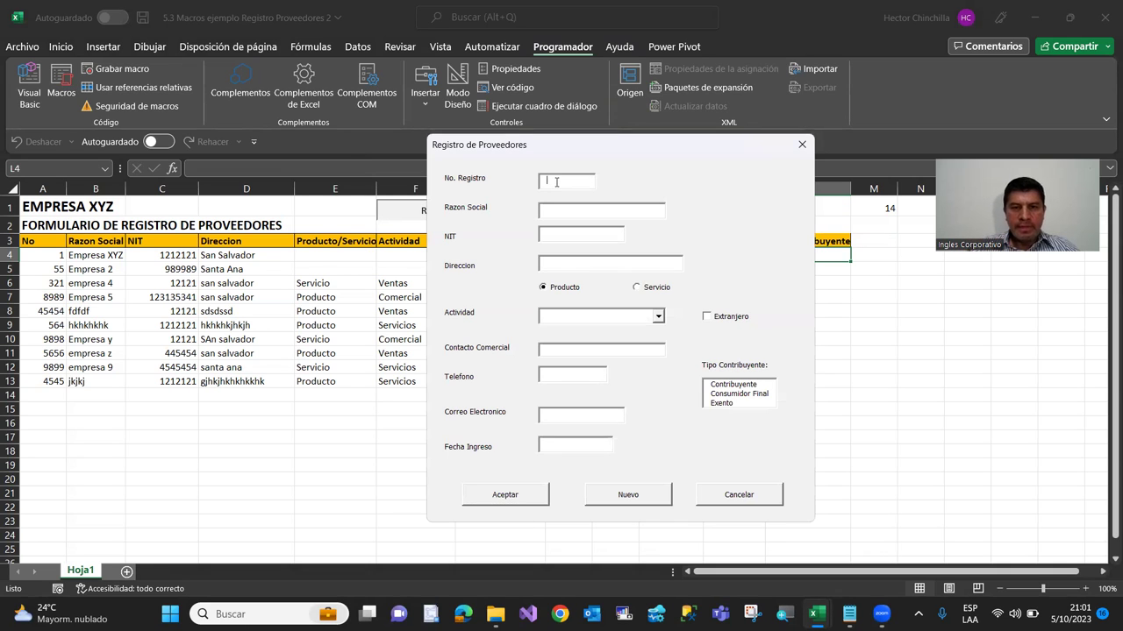
click(728, 386)
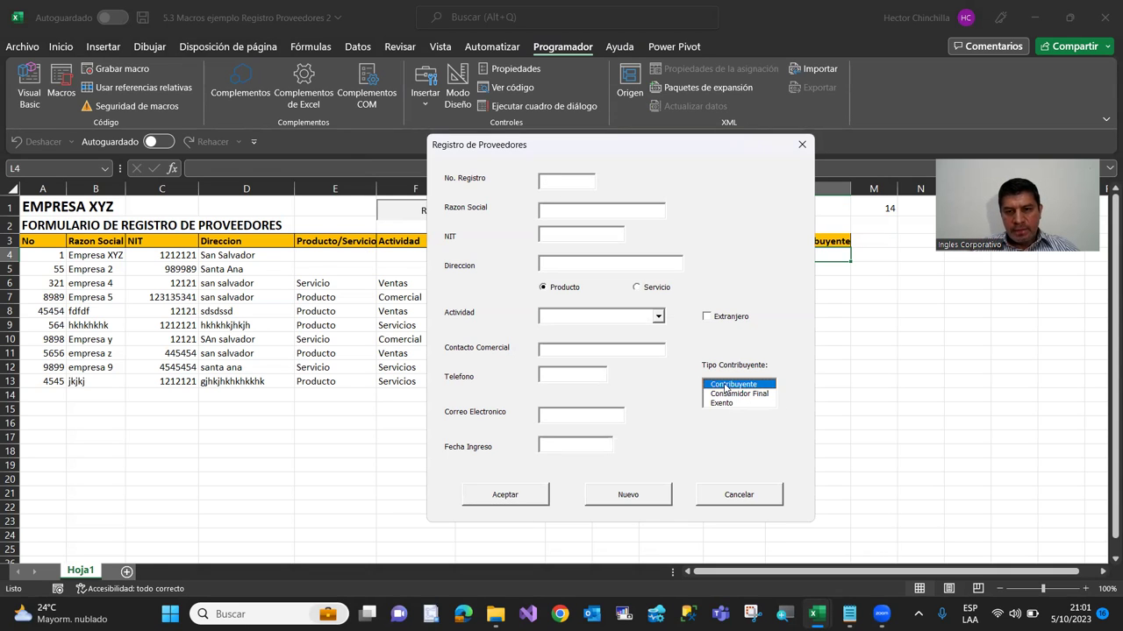
click(597, 496)
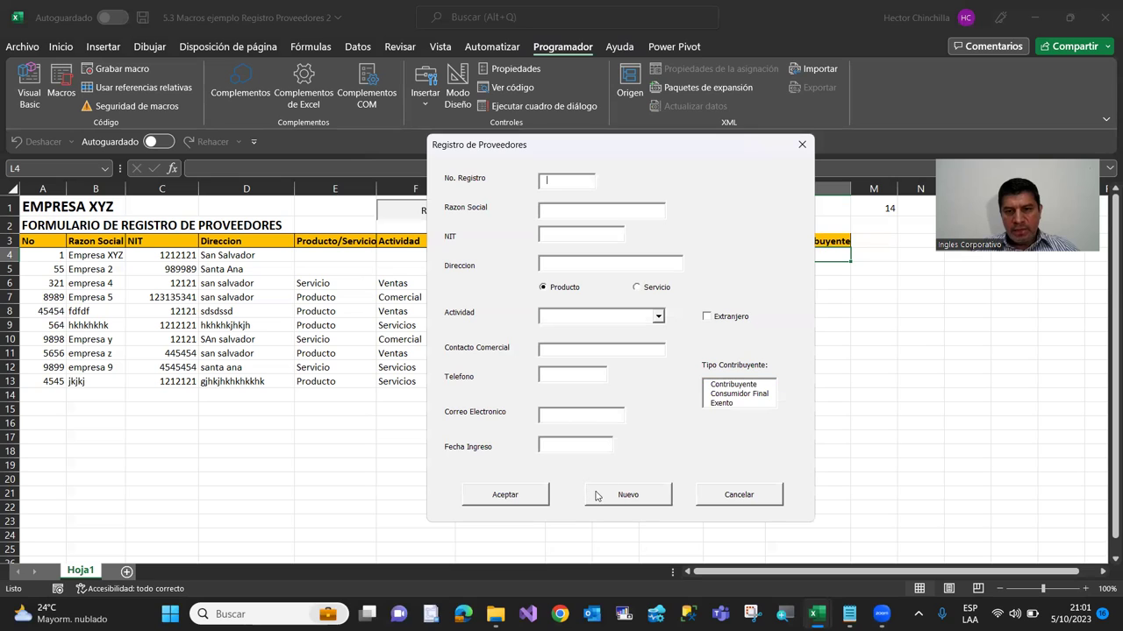
Pick Servicios, Consumidor Final and Extranjero, verify Nuevo clears them all, then close the form
click(604, 317)
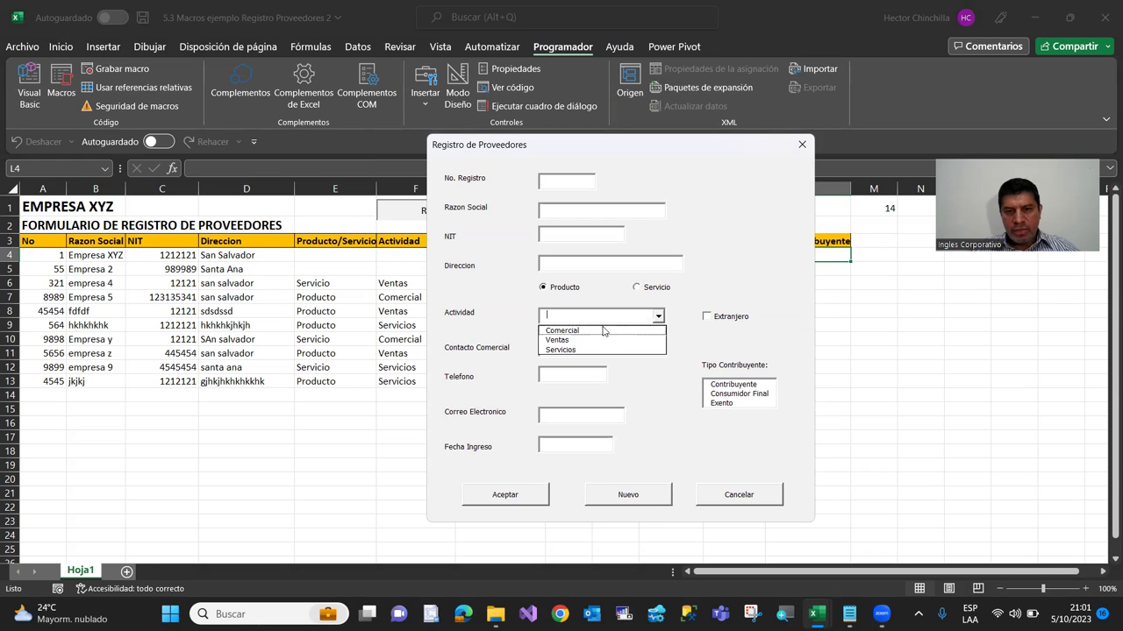
click(600, 353)
click(728, 395)
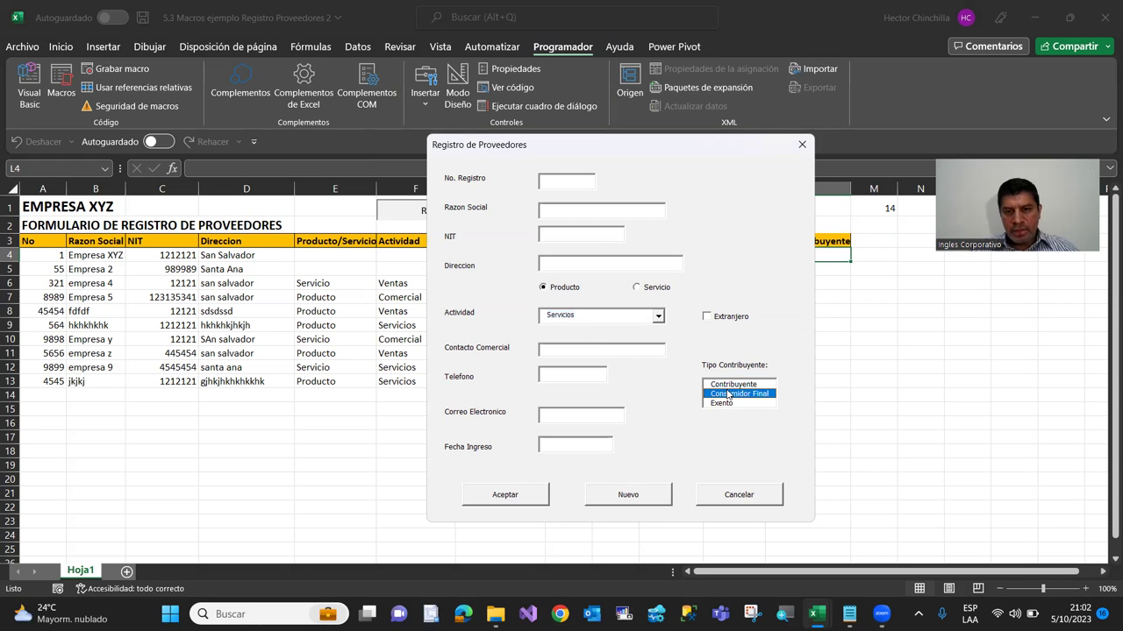
click(705, 316)
click(631, 497)
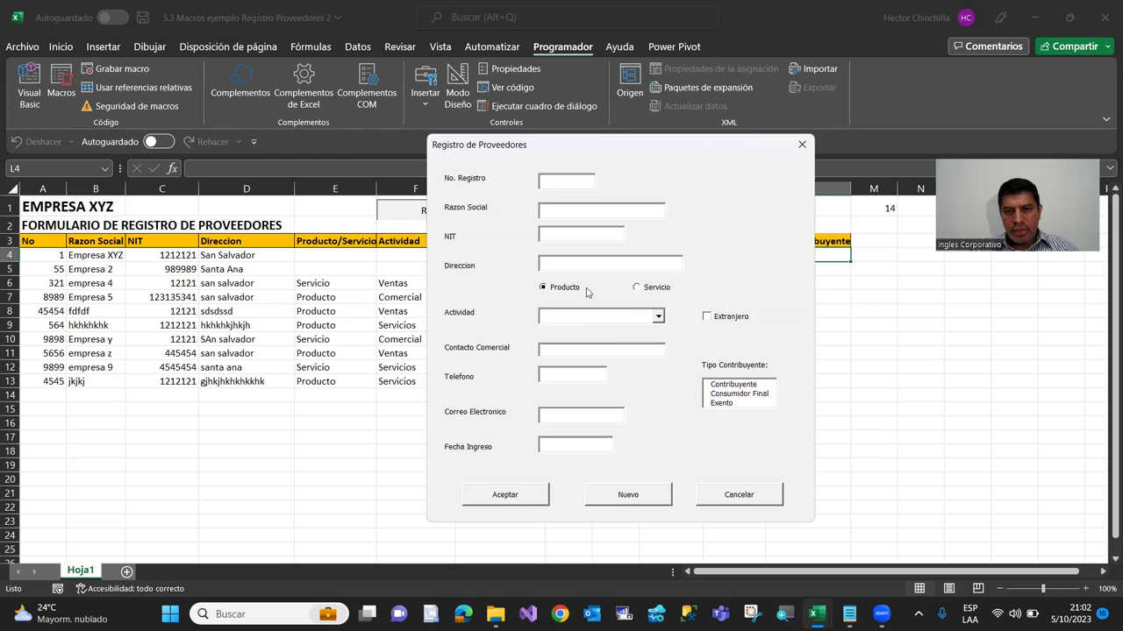
click(710, 501)
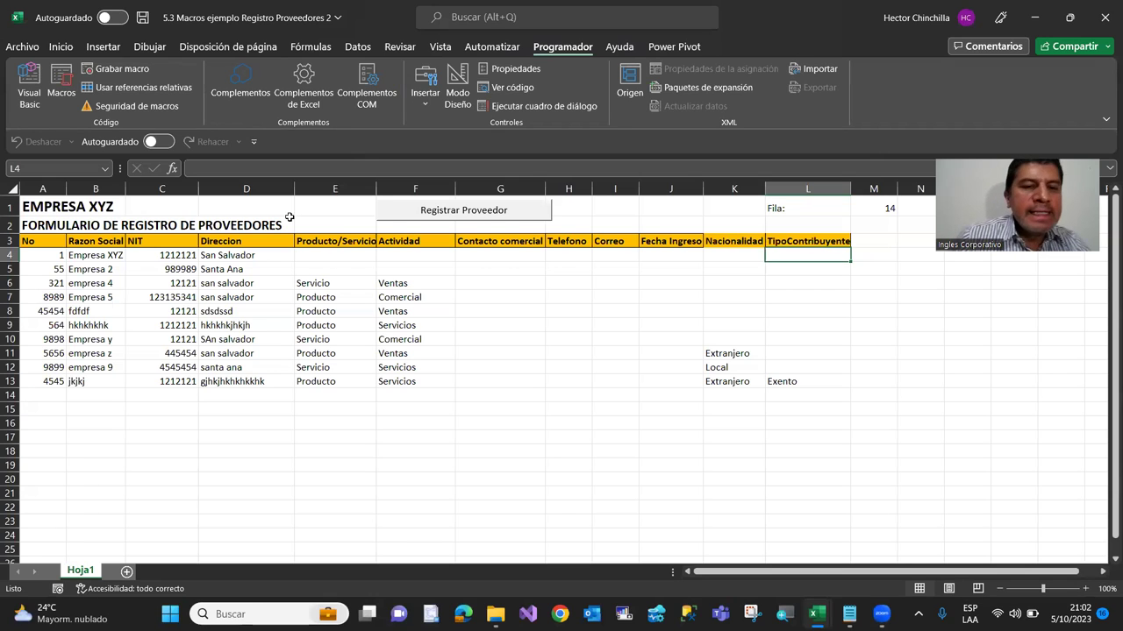
Save the workbook '5.3 Macros ejemplo Registro Proveedores 2' from the Quick Access Toolbar
click(142, 18)
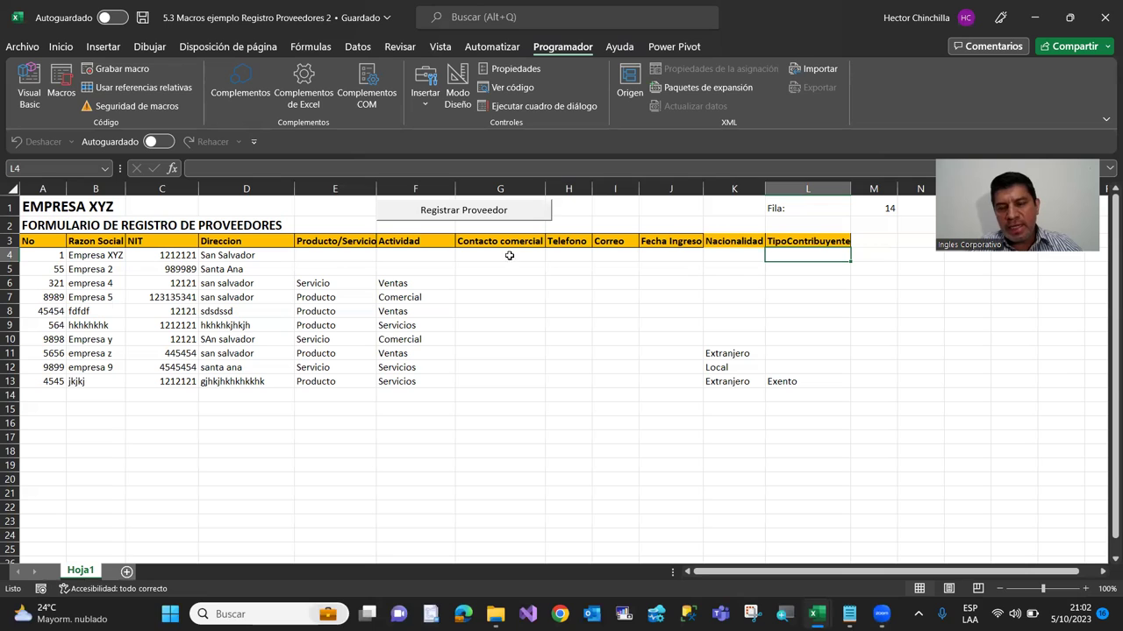